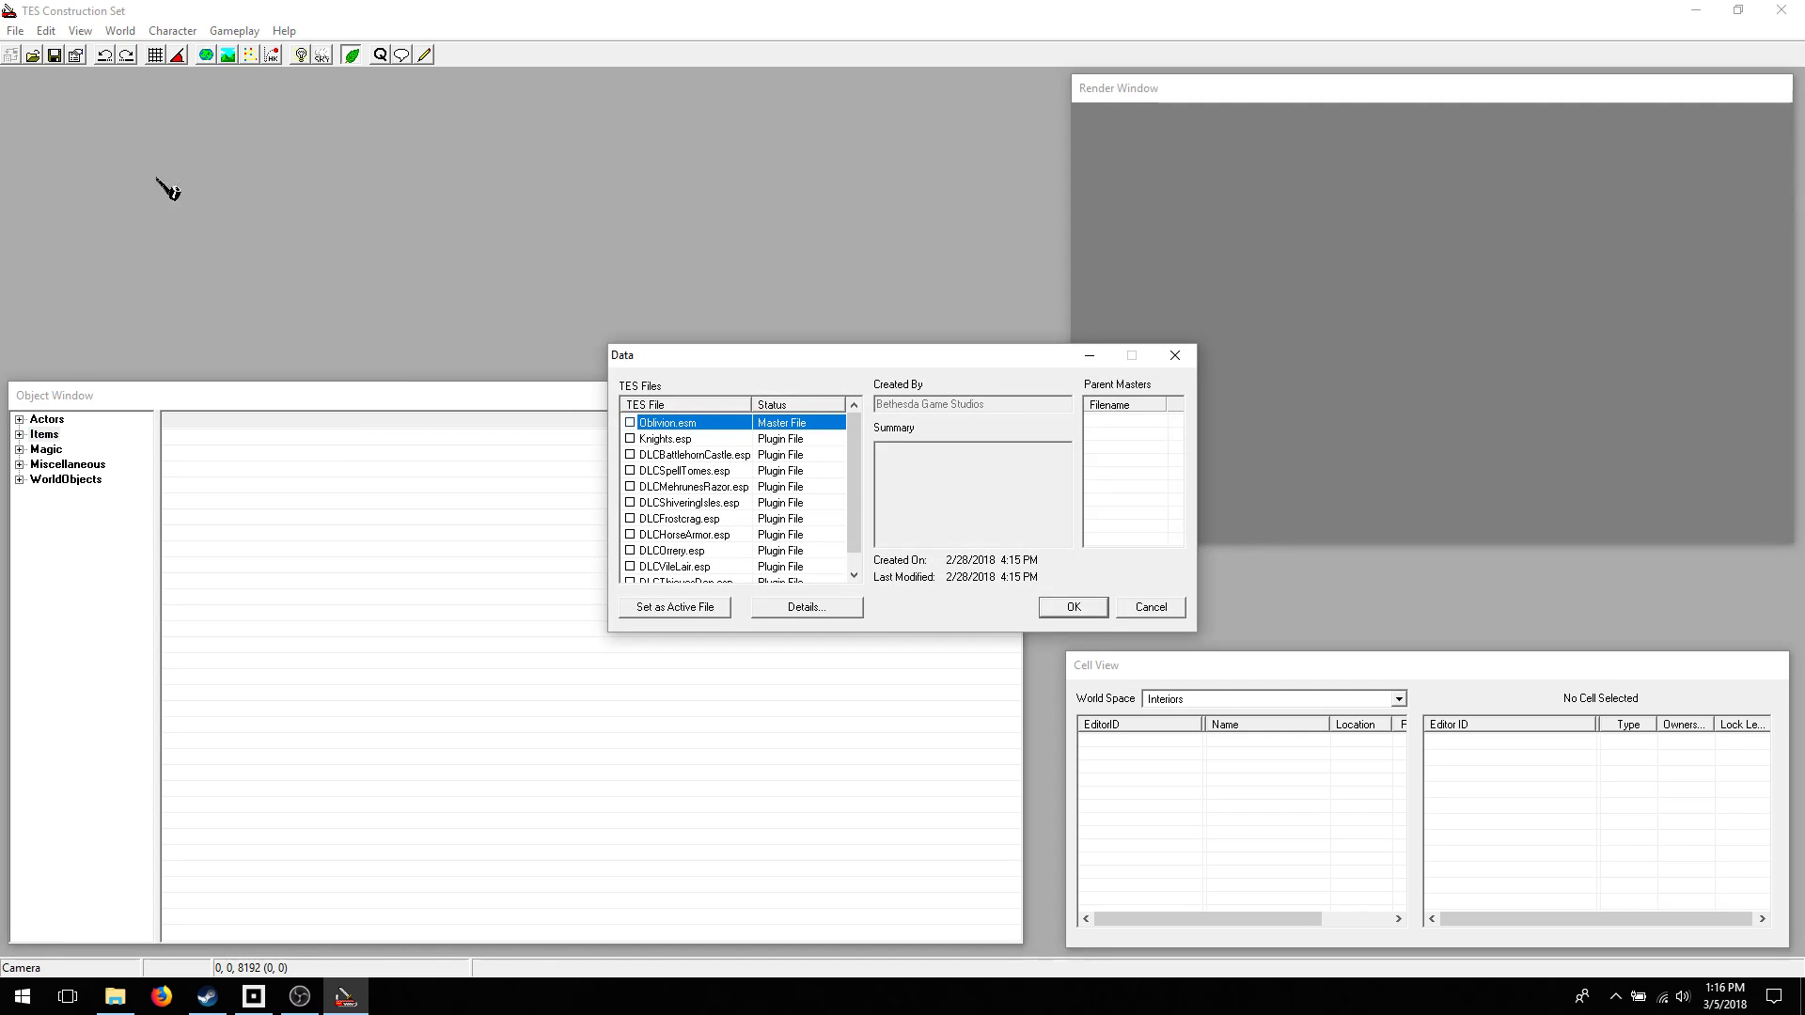
- Load Oblivion.esm from the Data dialog and bring the Construction Set window to the front
left_click(630, 423)
left_click(1074, 609)
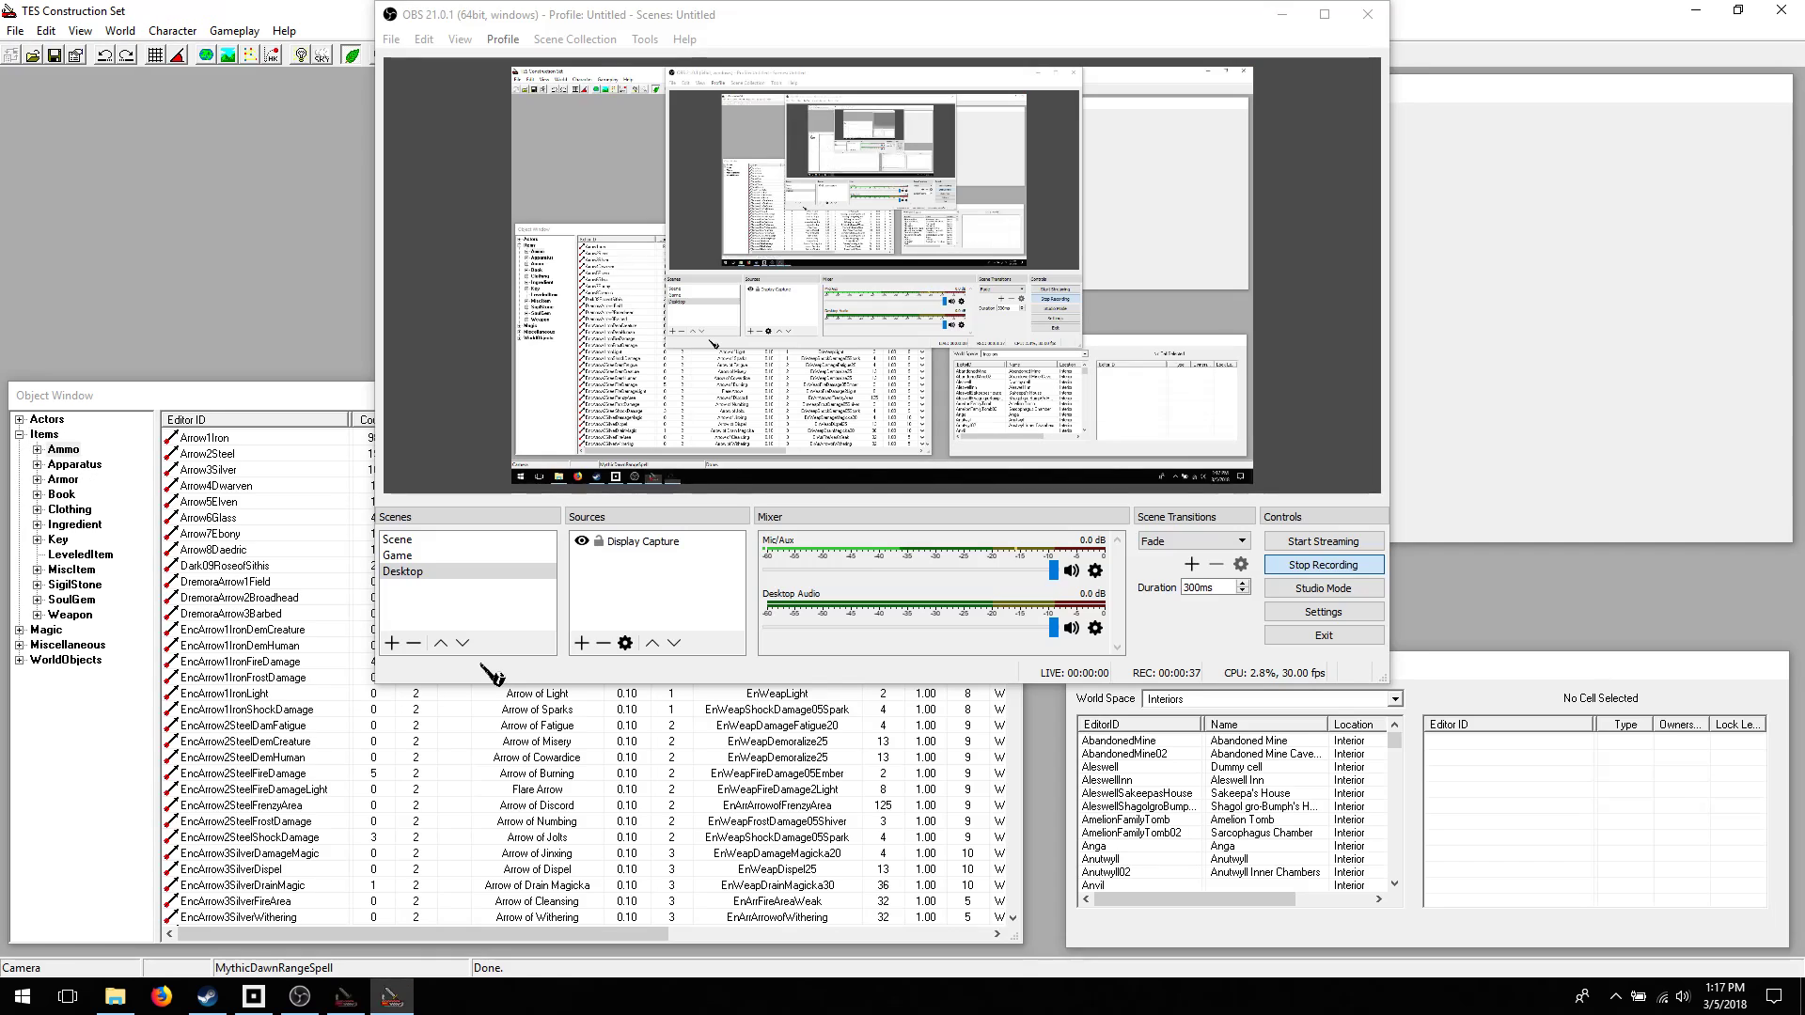
left_click(303, 6)
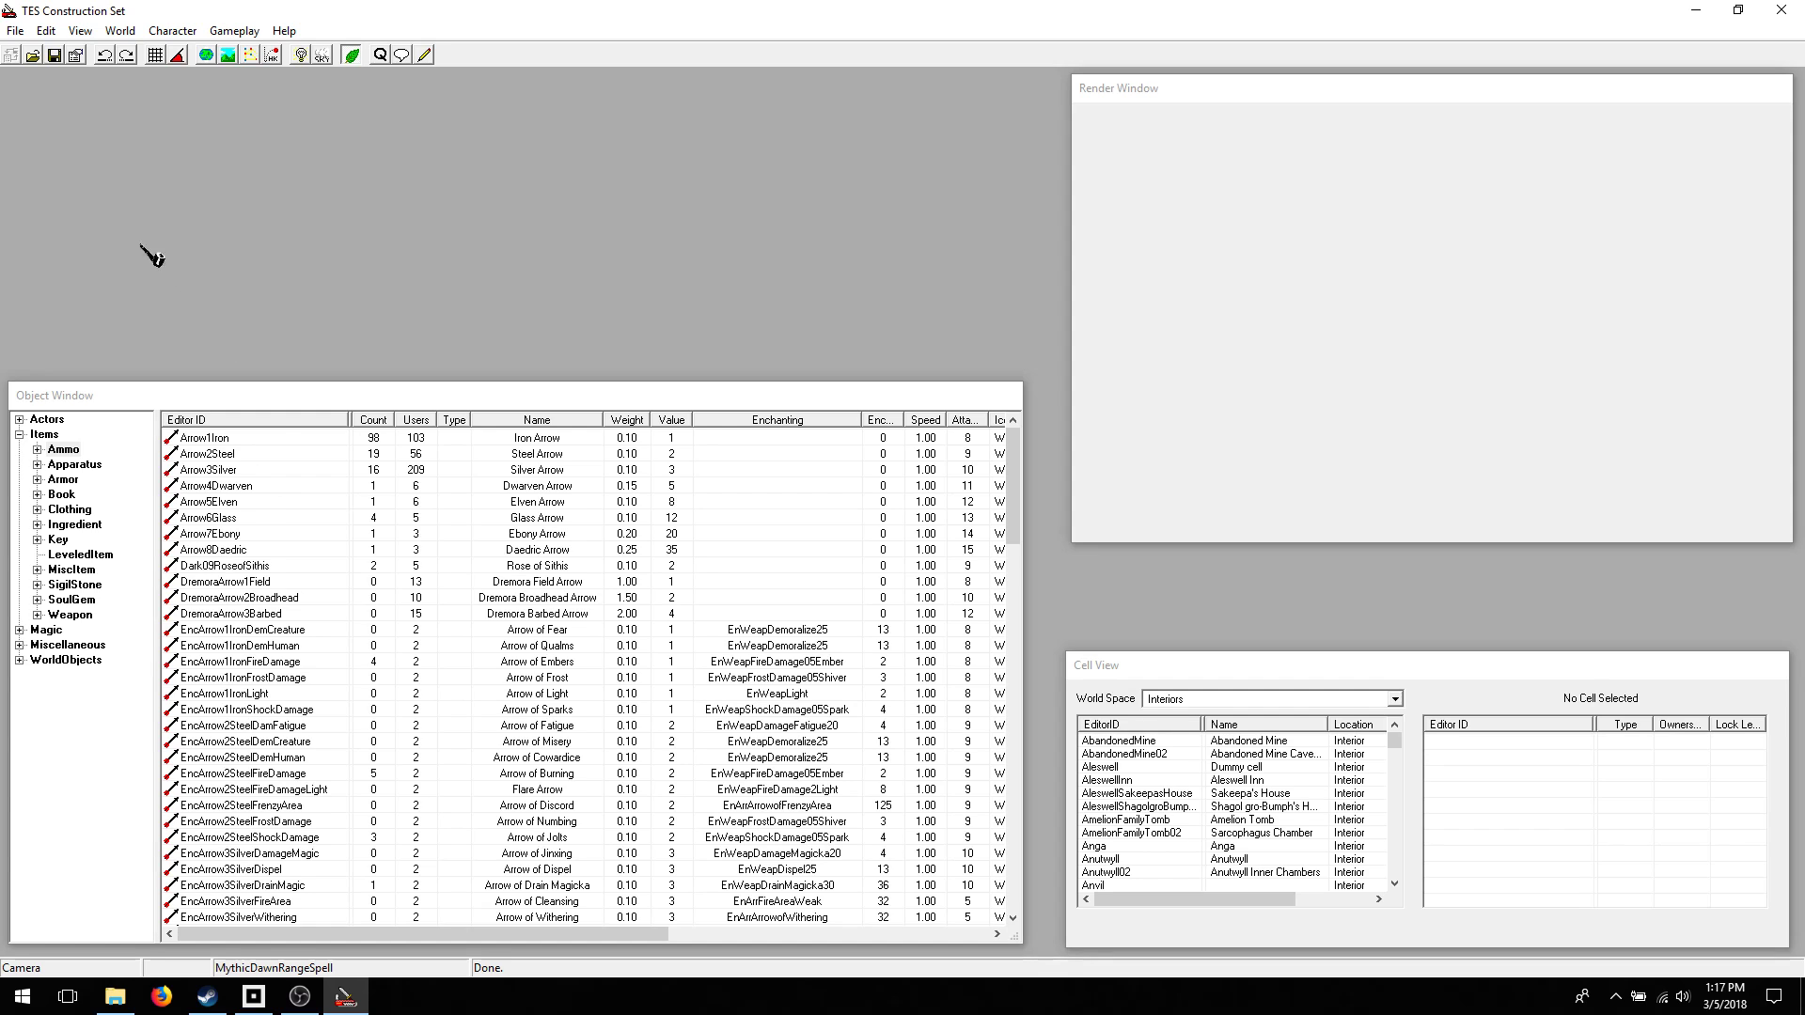
- Drag the Object Window's right border outward to reveal the arrows' Icon and Model columns
left_click(115, 396)
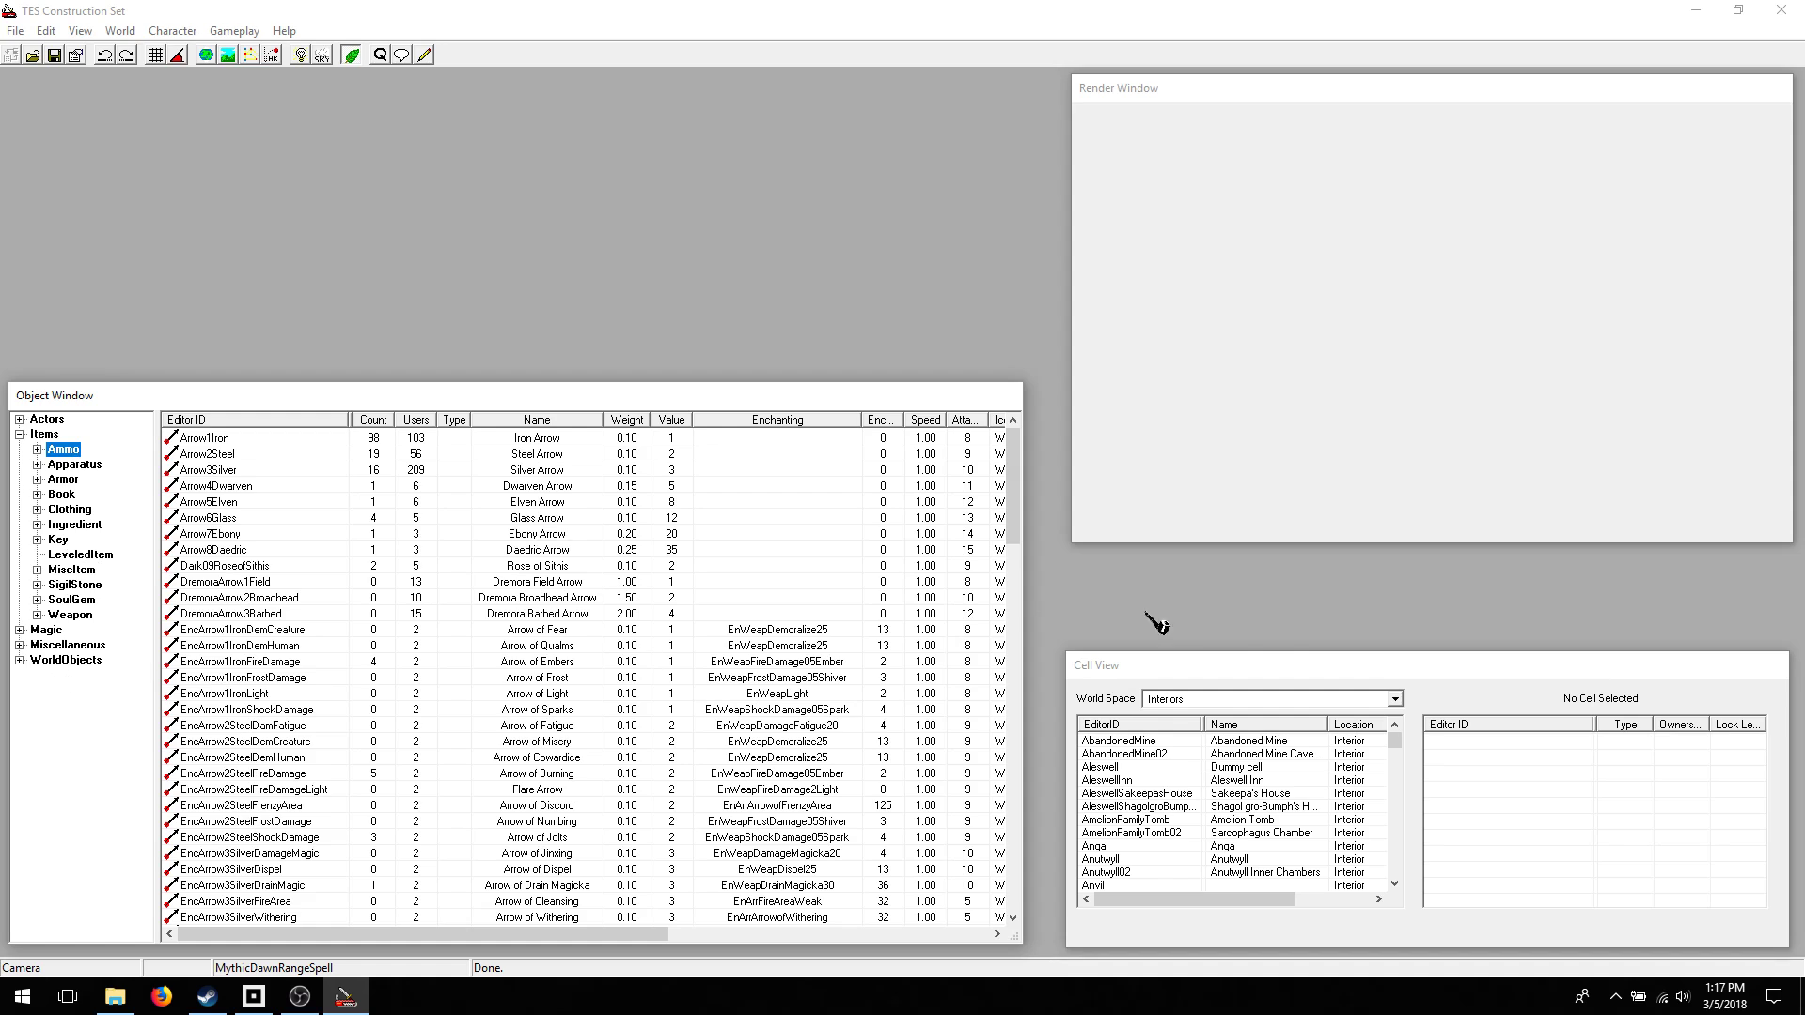
left_click(1273, 666)
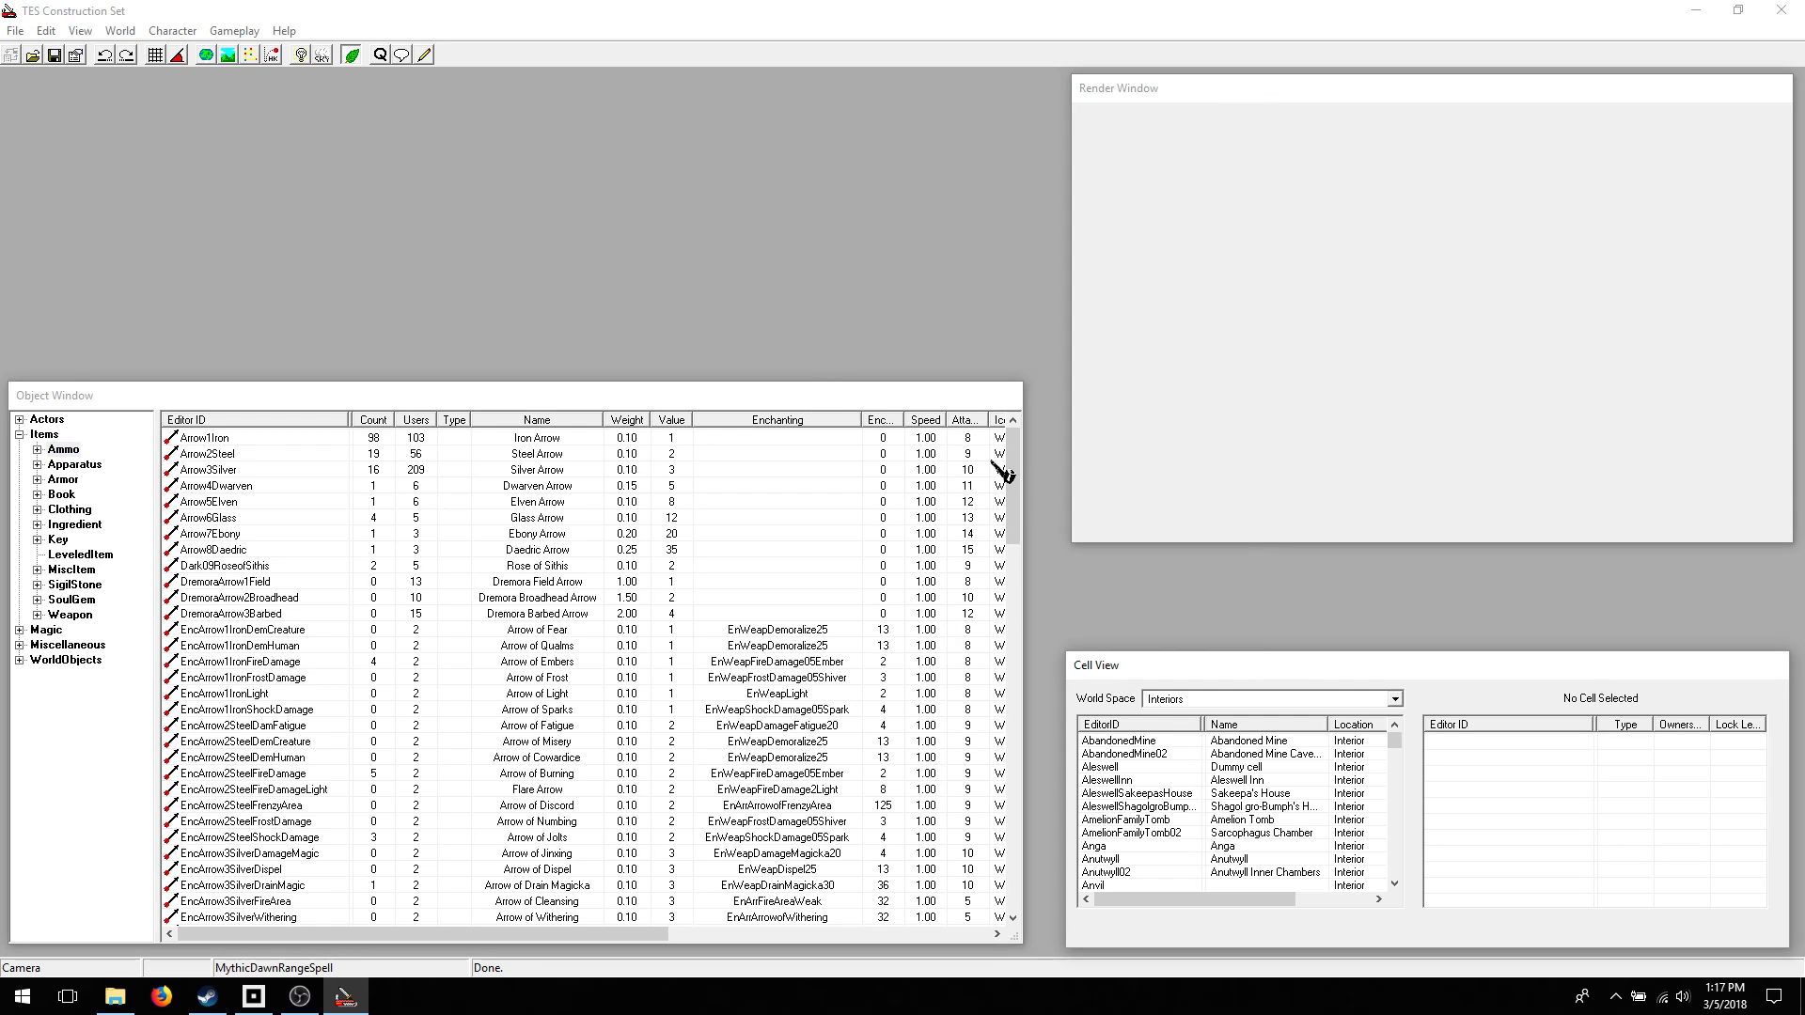
left_click(1037, 480)
left_click_drag(1037, 479, 1318, 502)
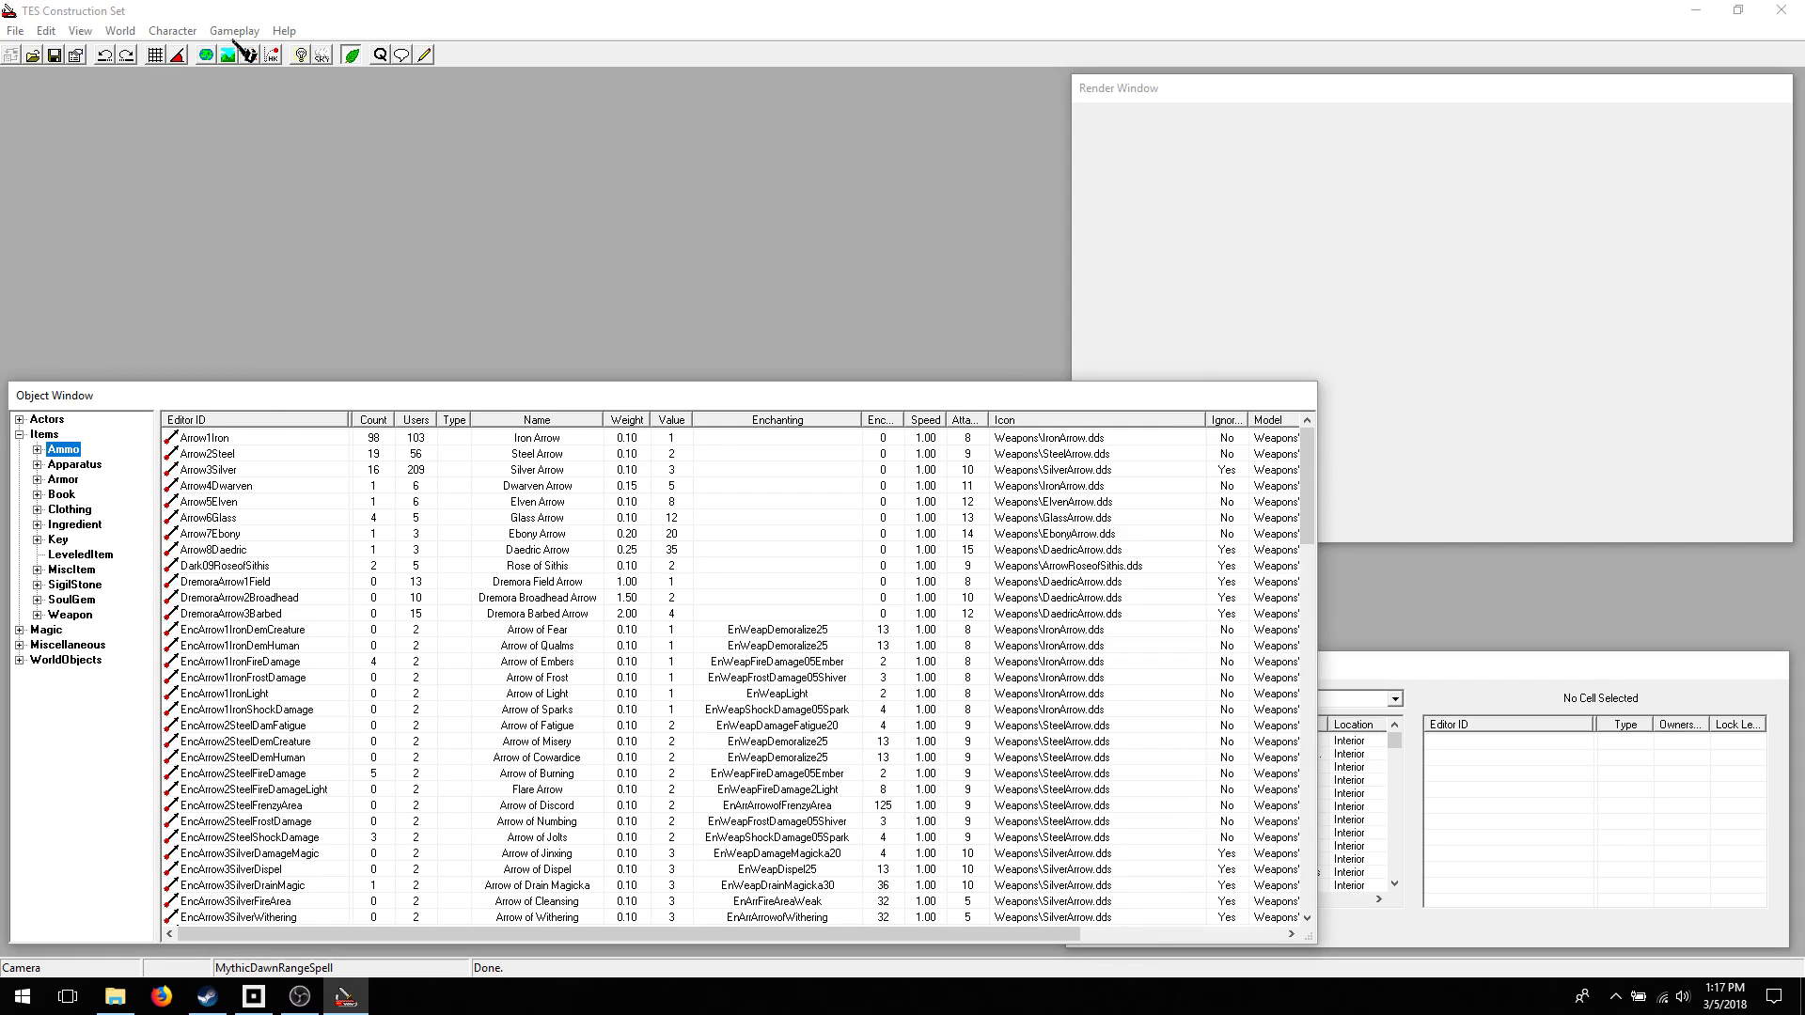
- Glance through the Gameplay and Character menus, then close them
left_click(235, 32)
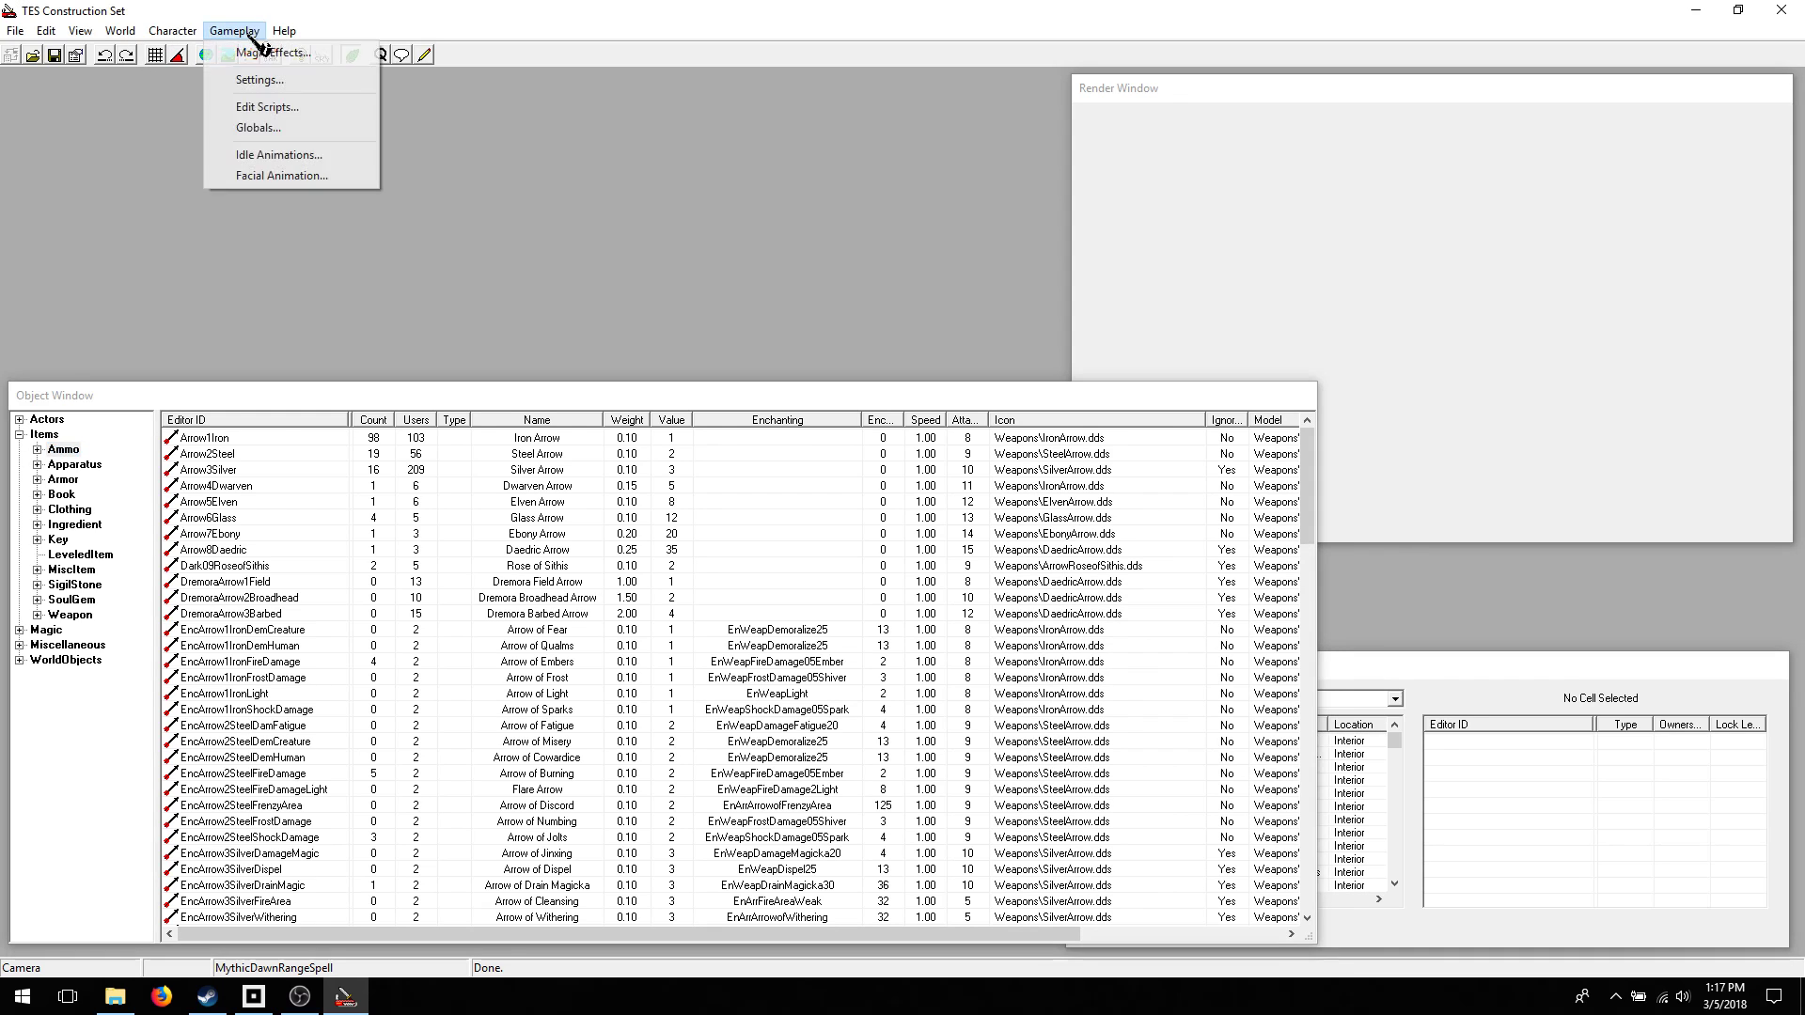
mouse_move(125, 39)
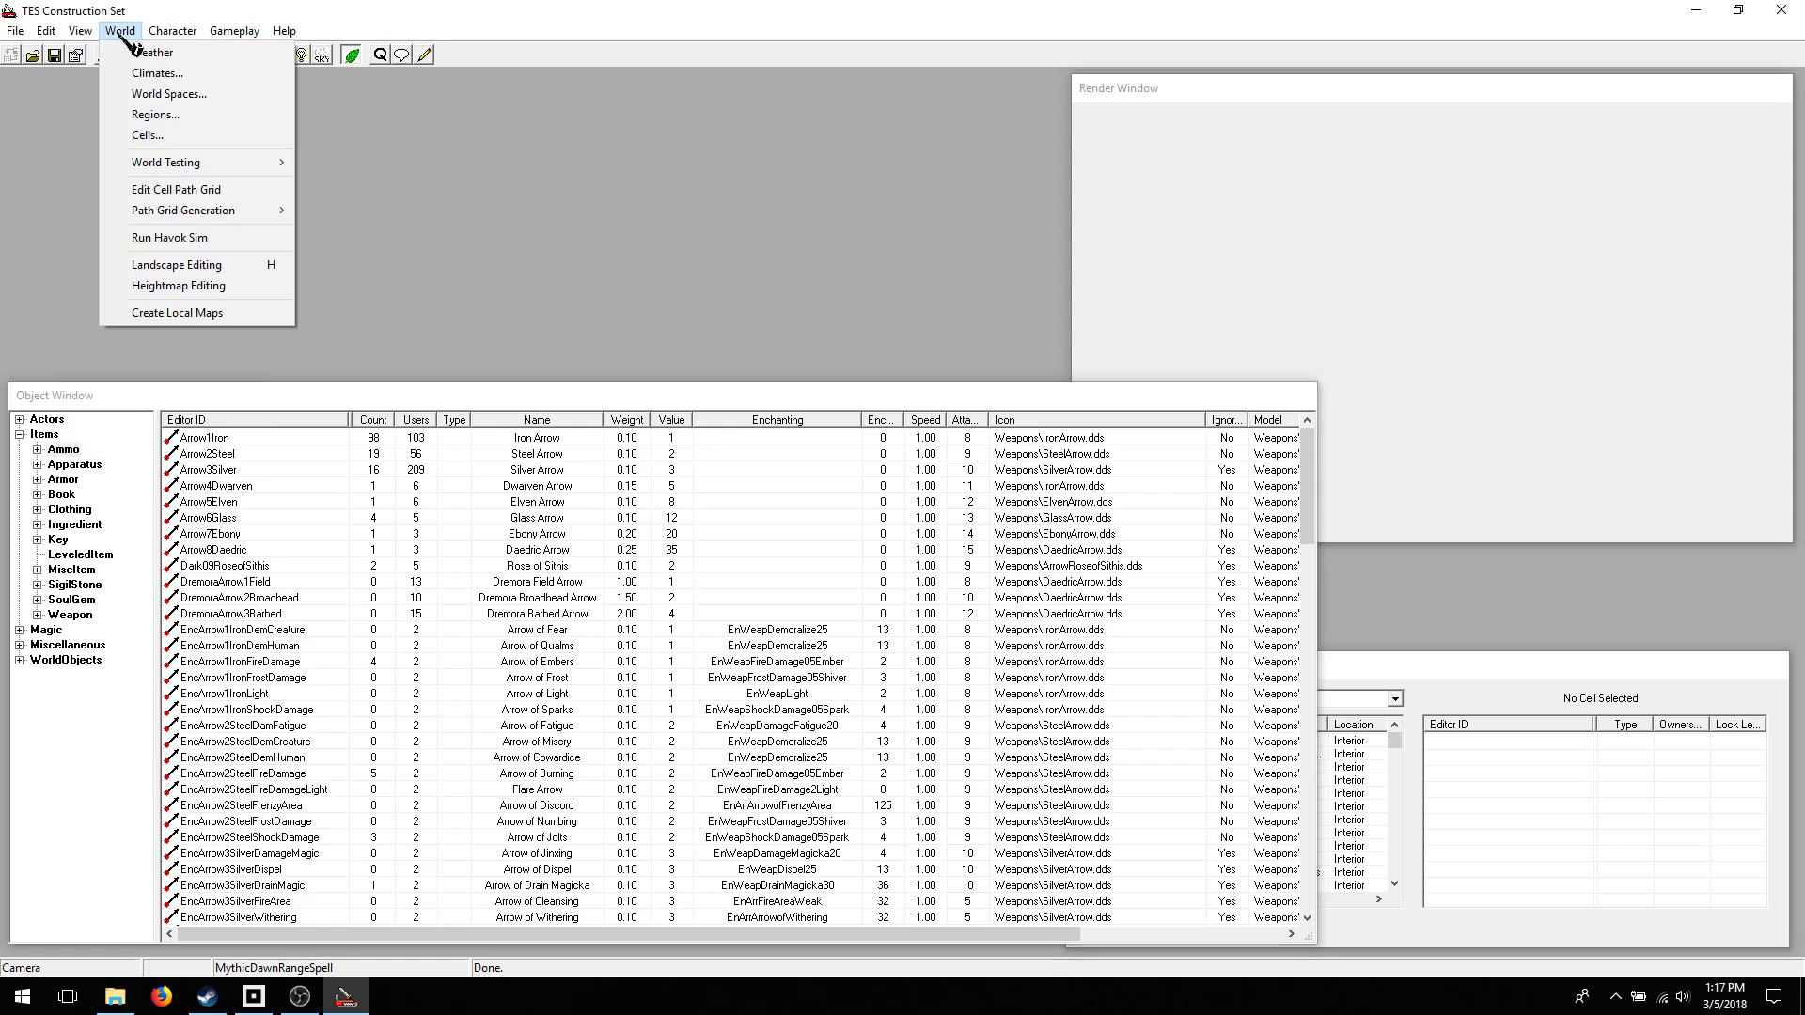
left_click(429, 36)
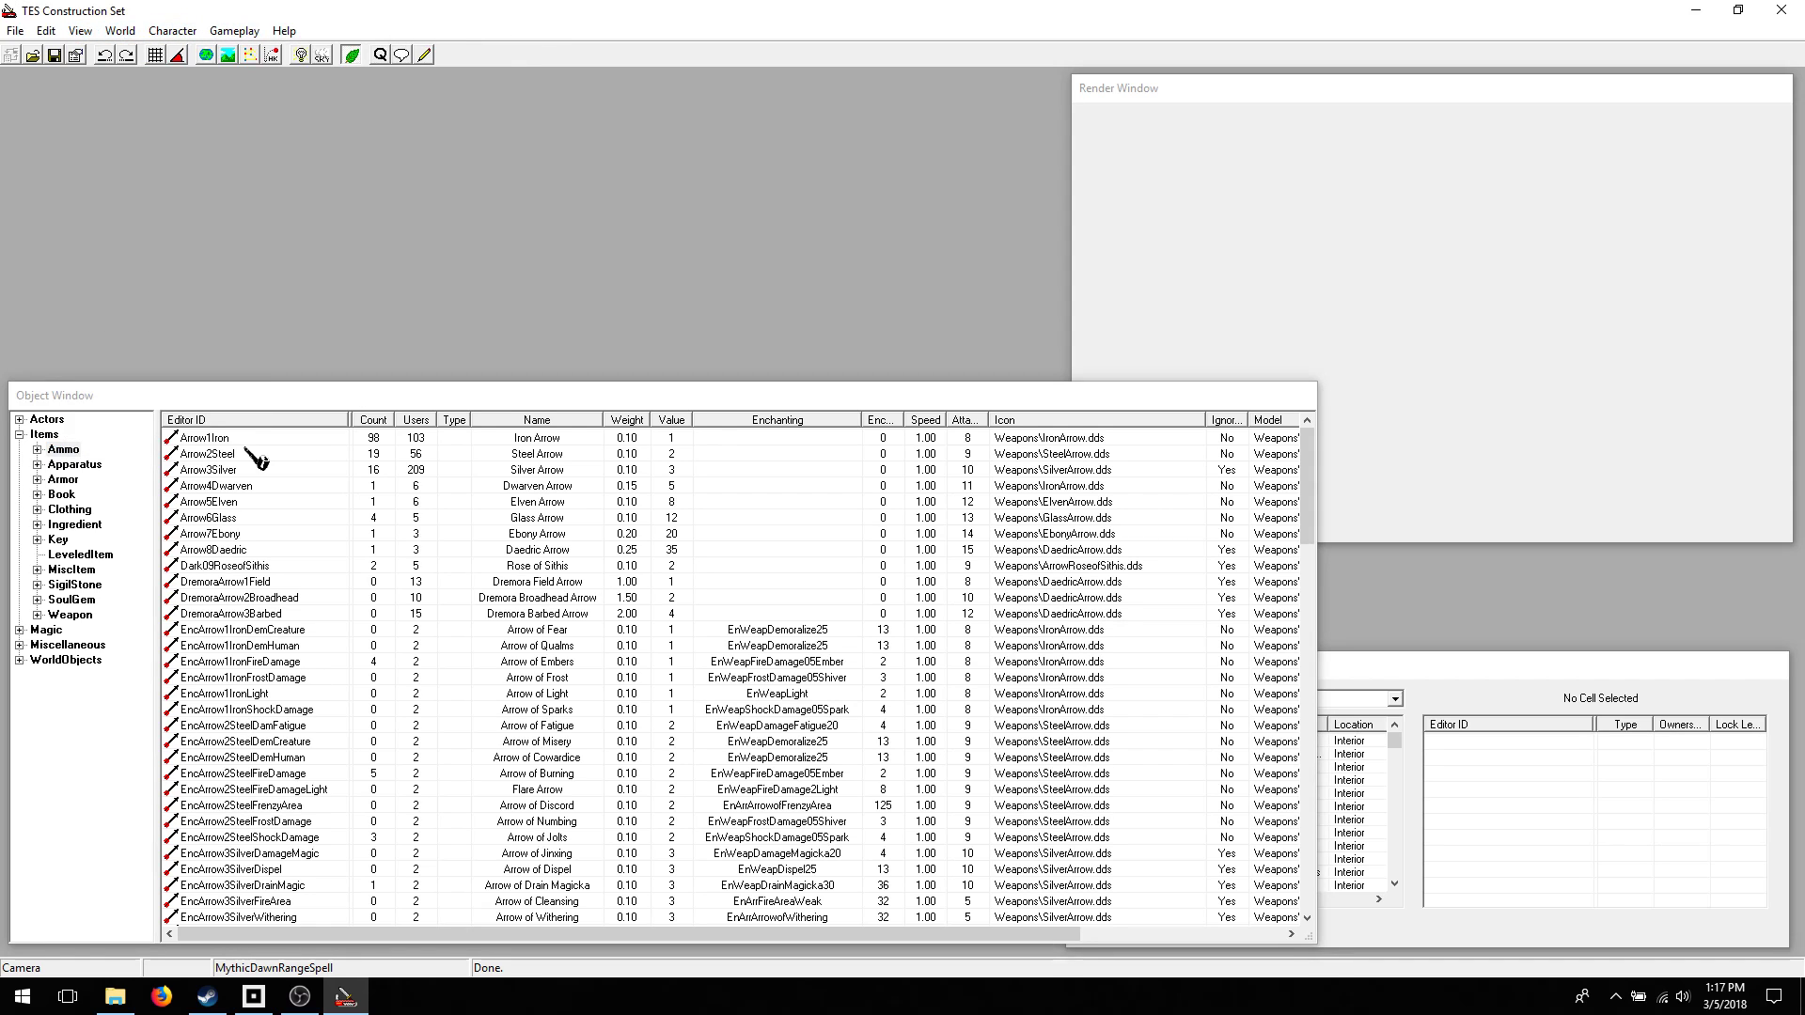
- Collapse Items and filter the Object Window to Actors > NPC > Argonian records
left_click(20, 434)
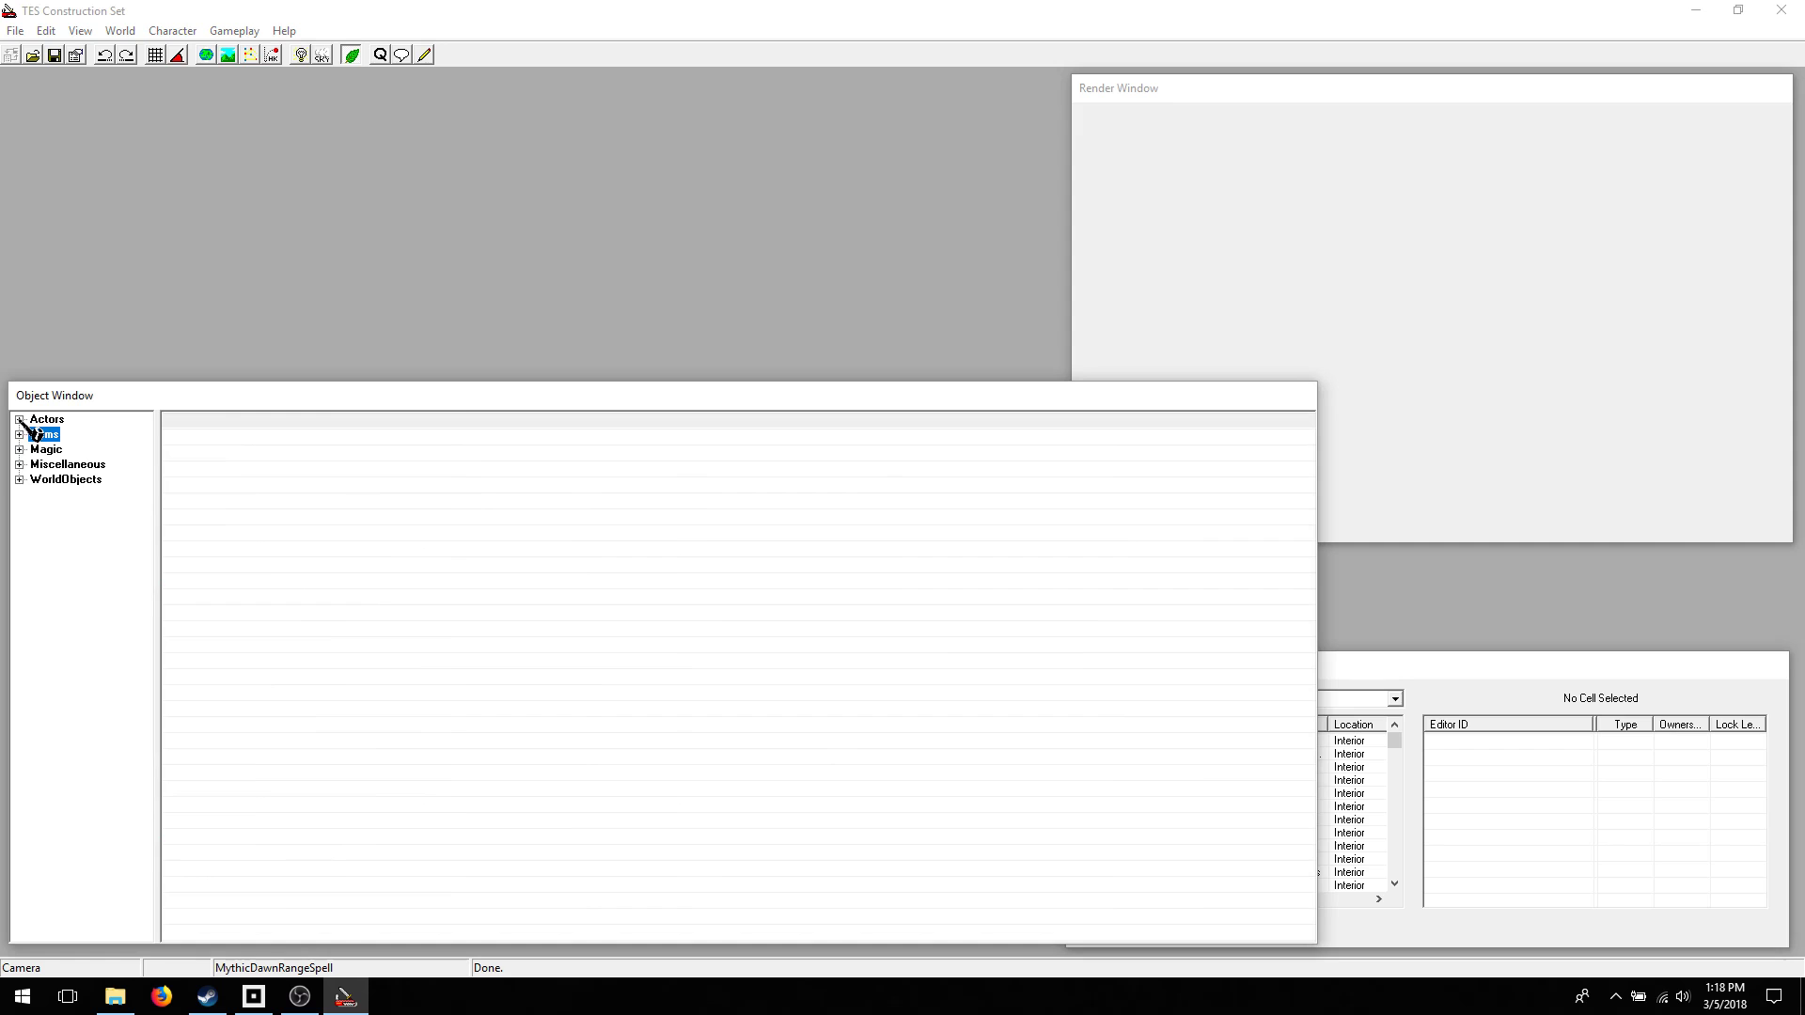
left_click(20, 419)
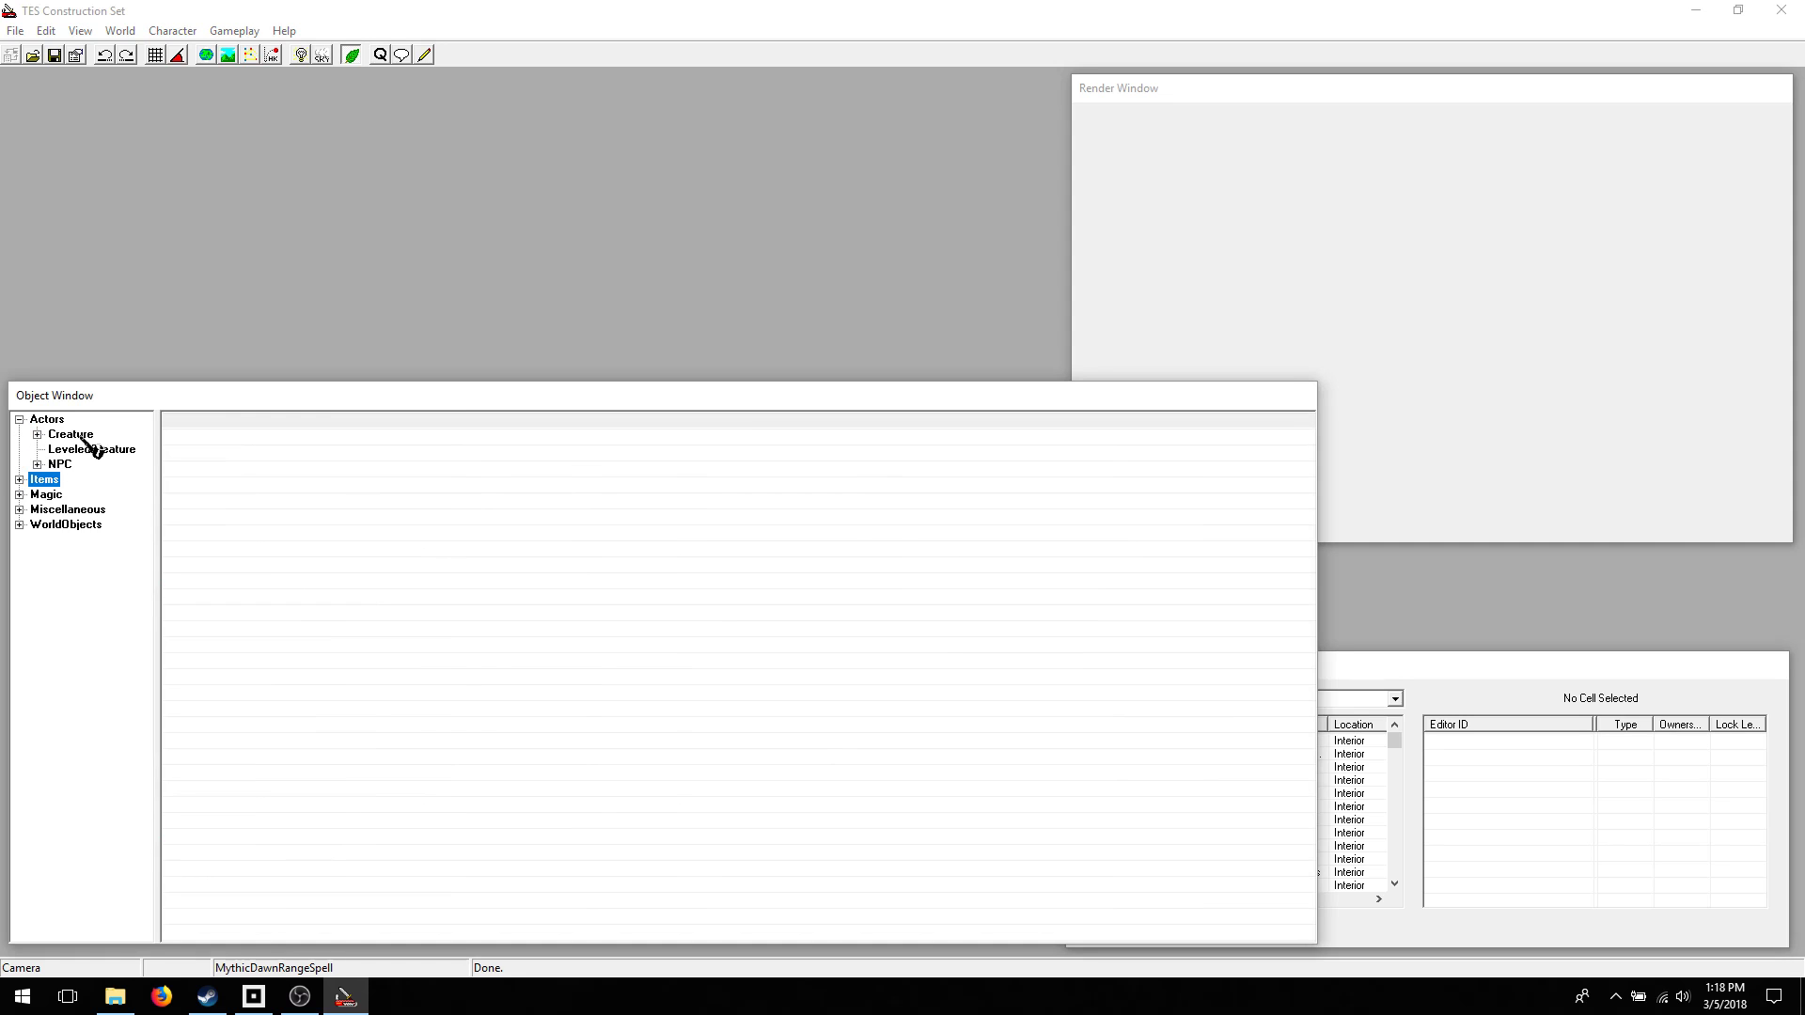
left_click(37, 465)
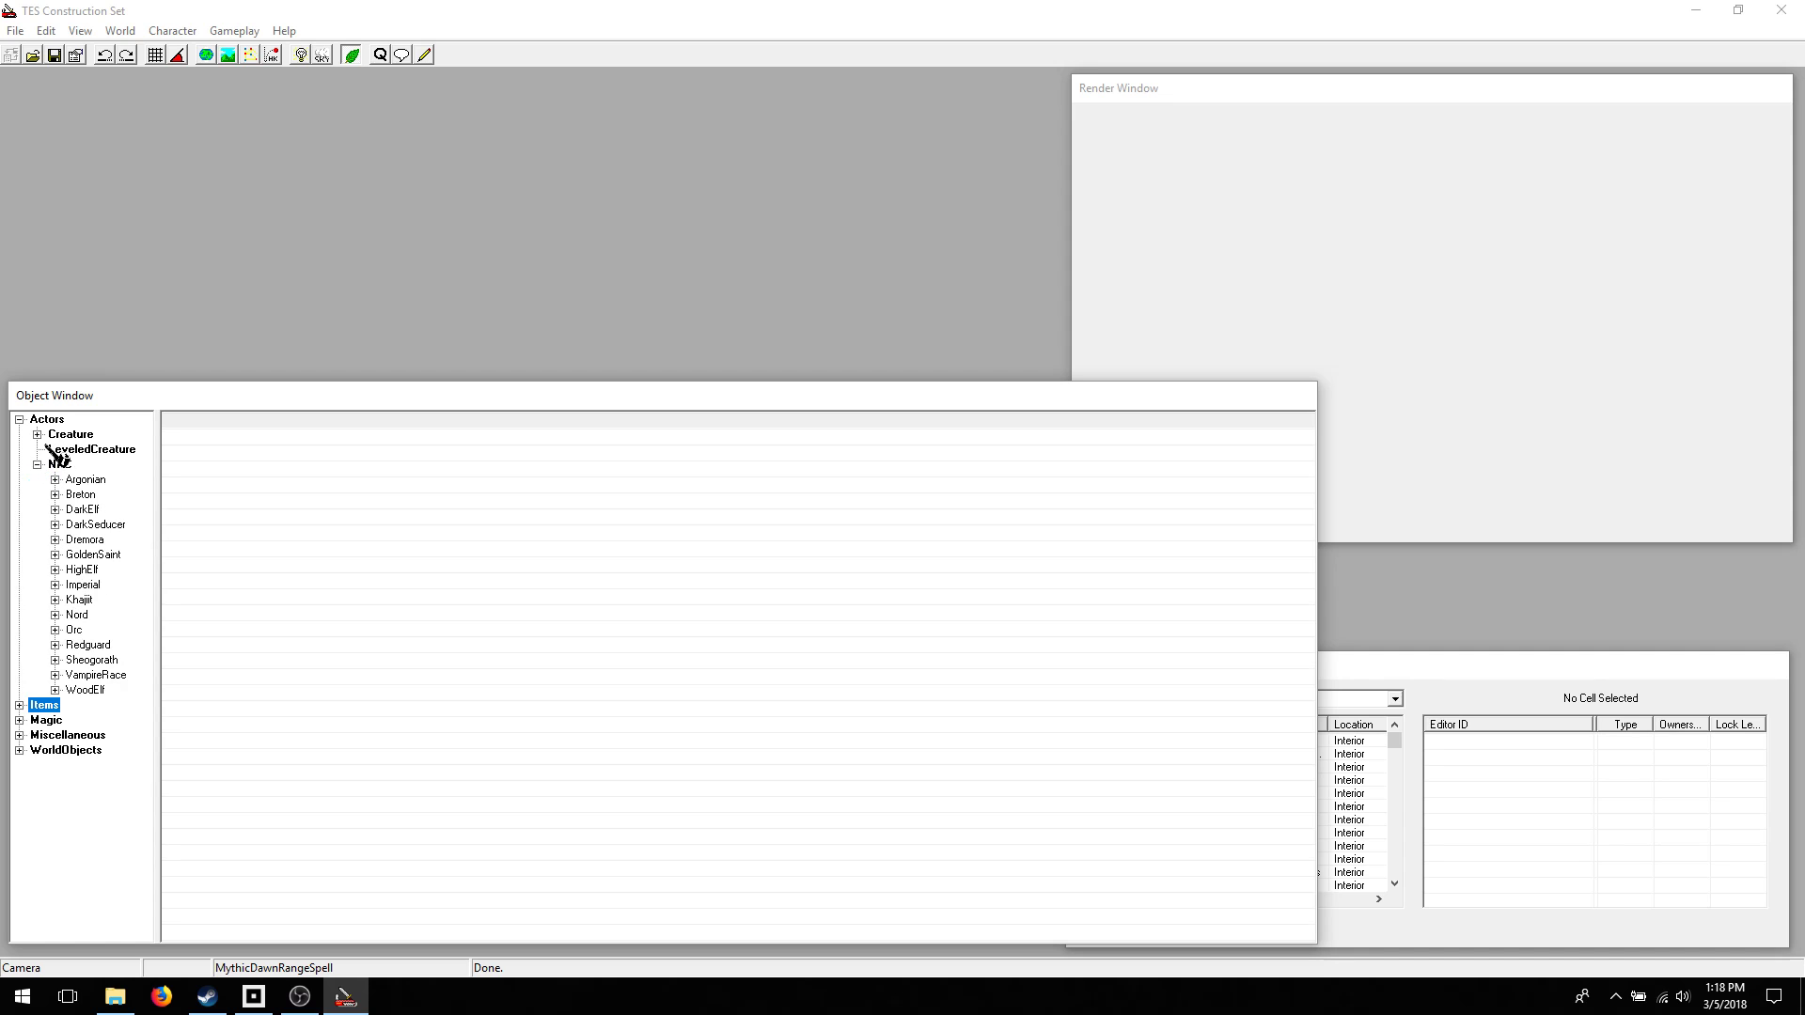
left_click(83, 481)
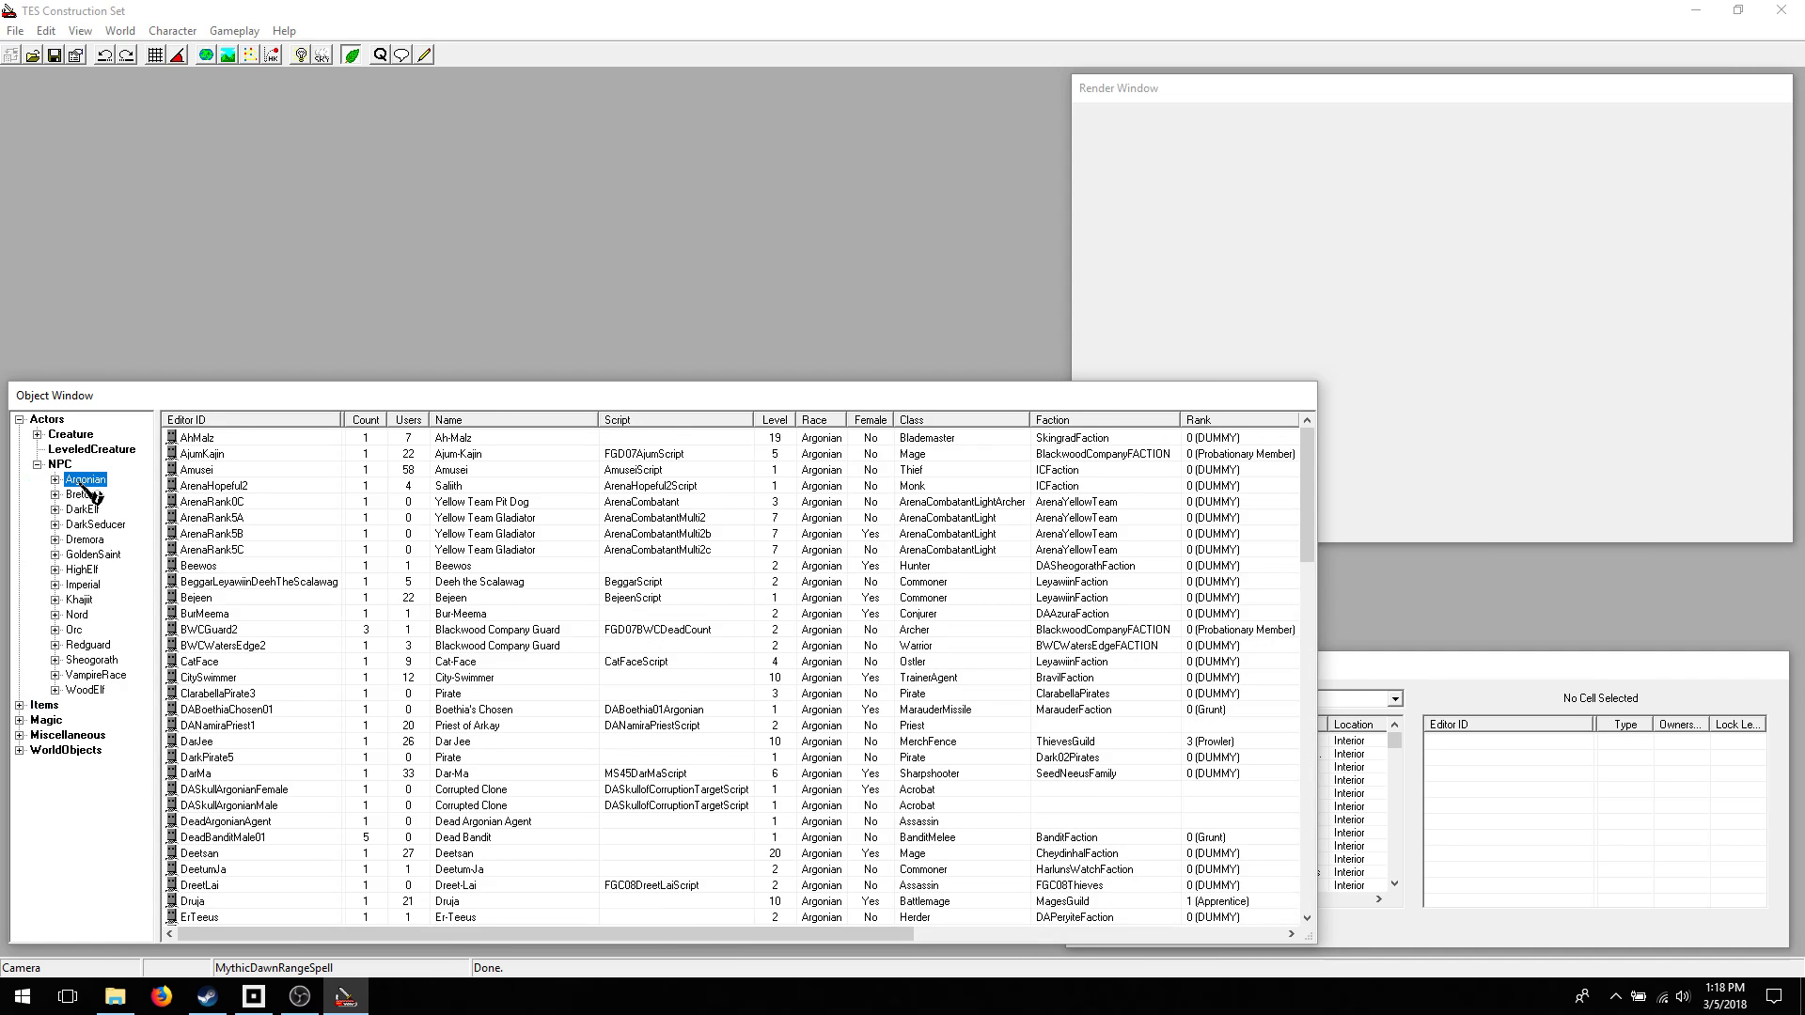
left_click(60, 465)
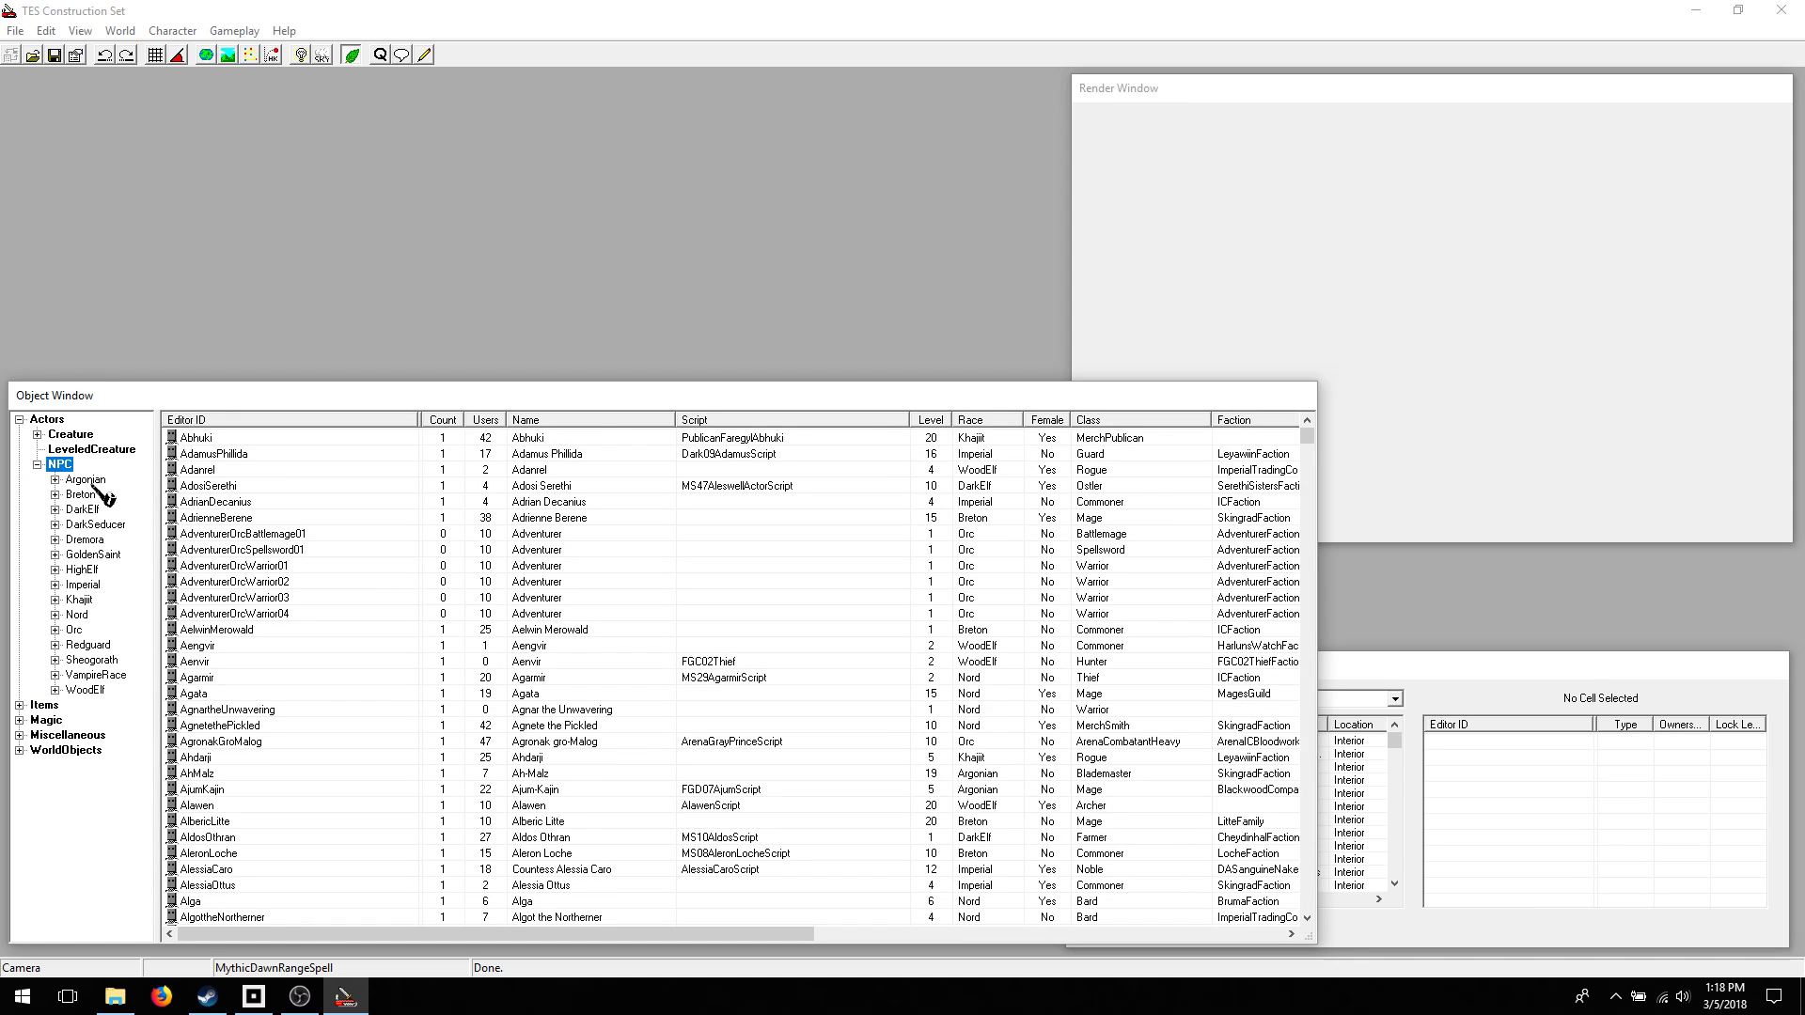
left_click(93, 482)
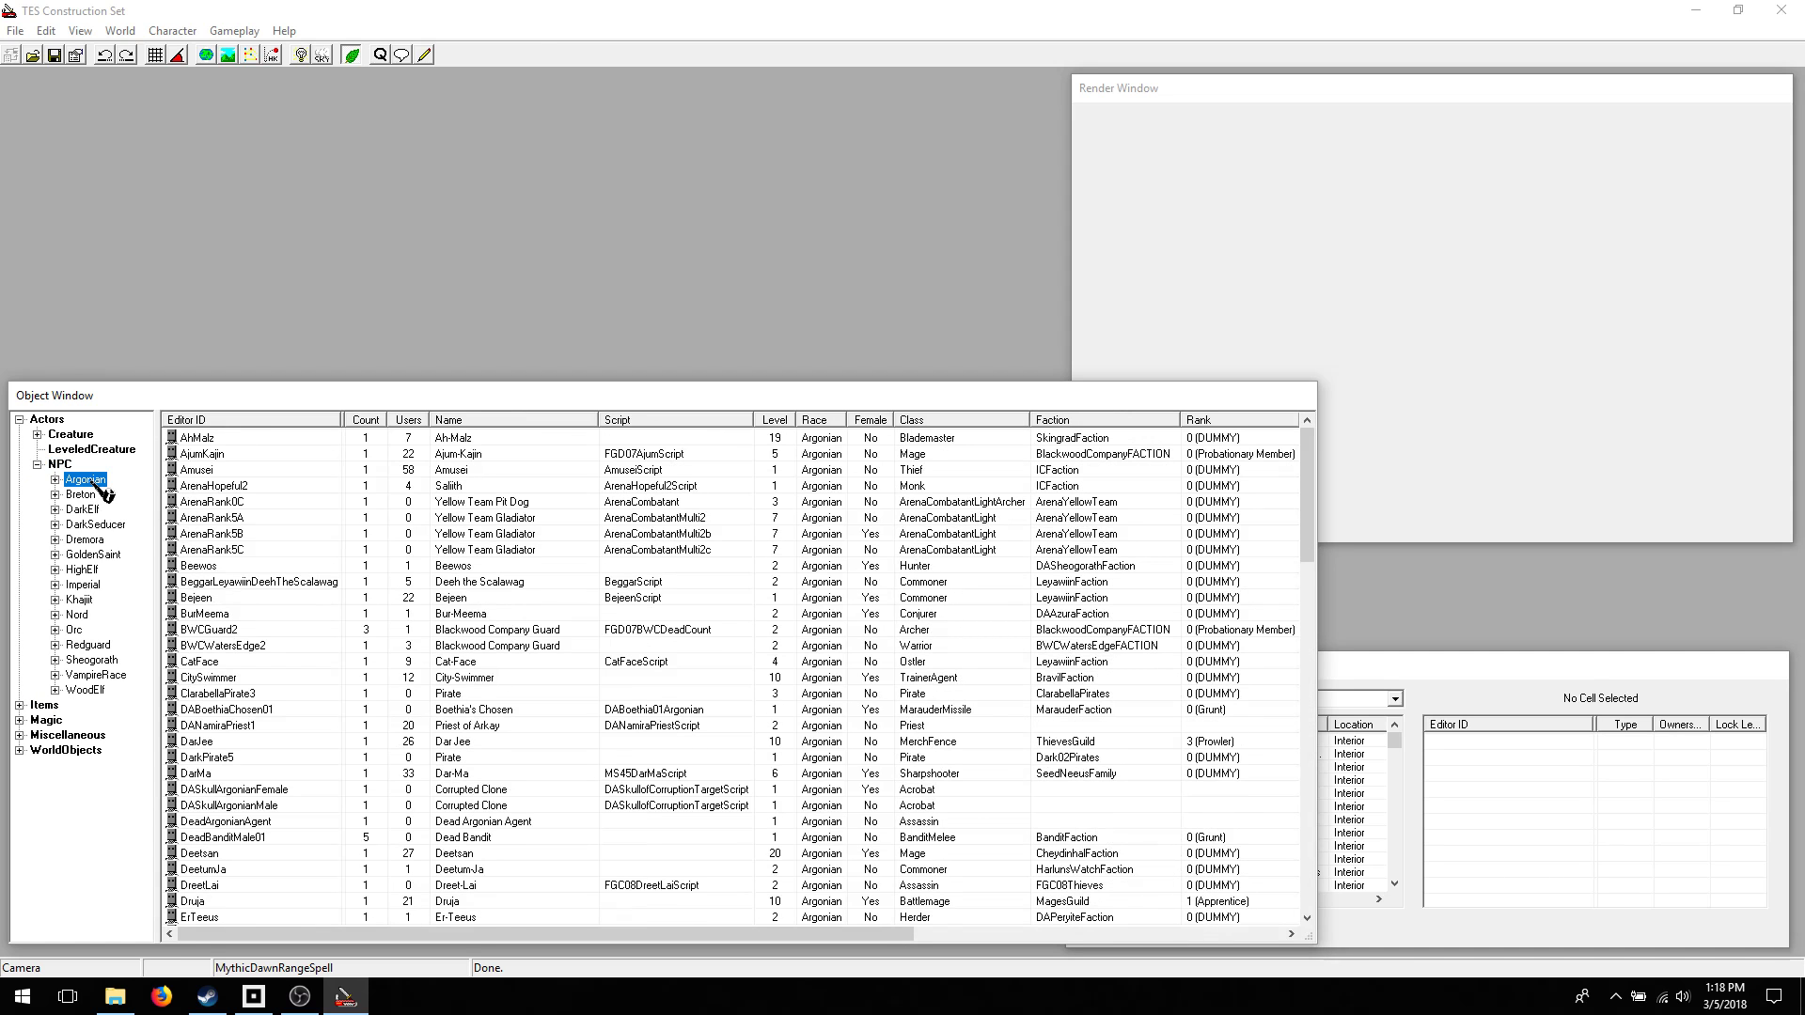
- Try sorting by Editor ID, Count and Name, ending sorted by Level lowest first
left_click(214, 422)
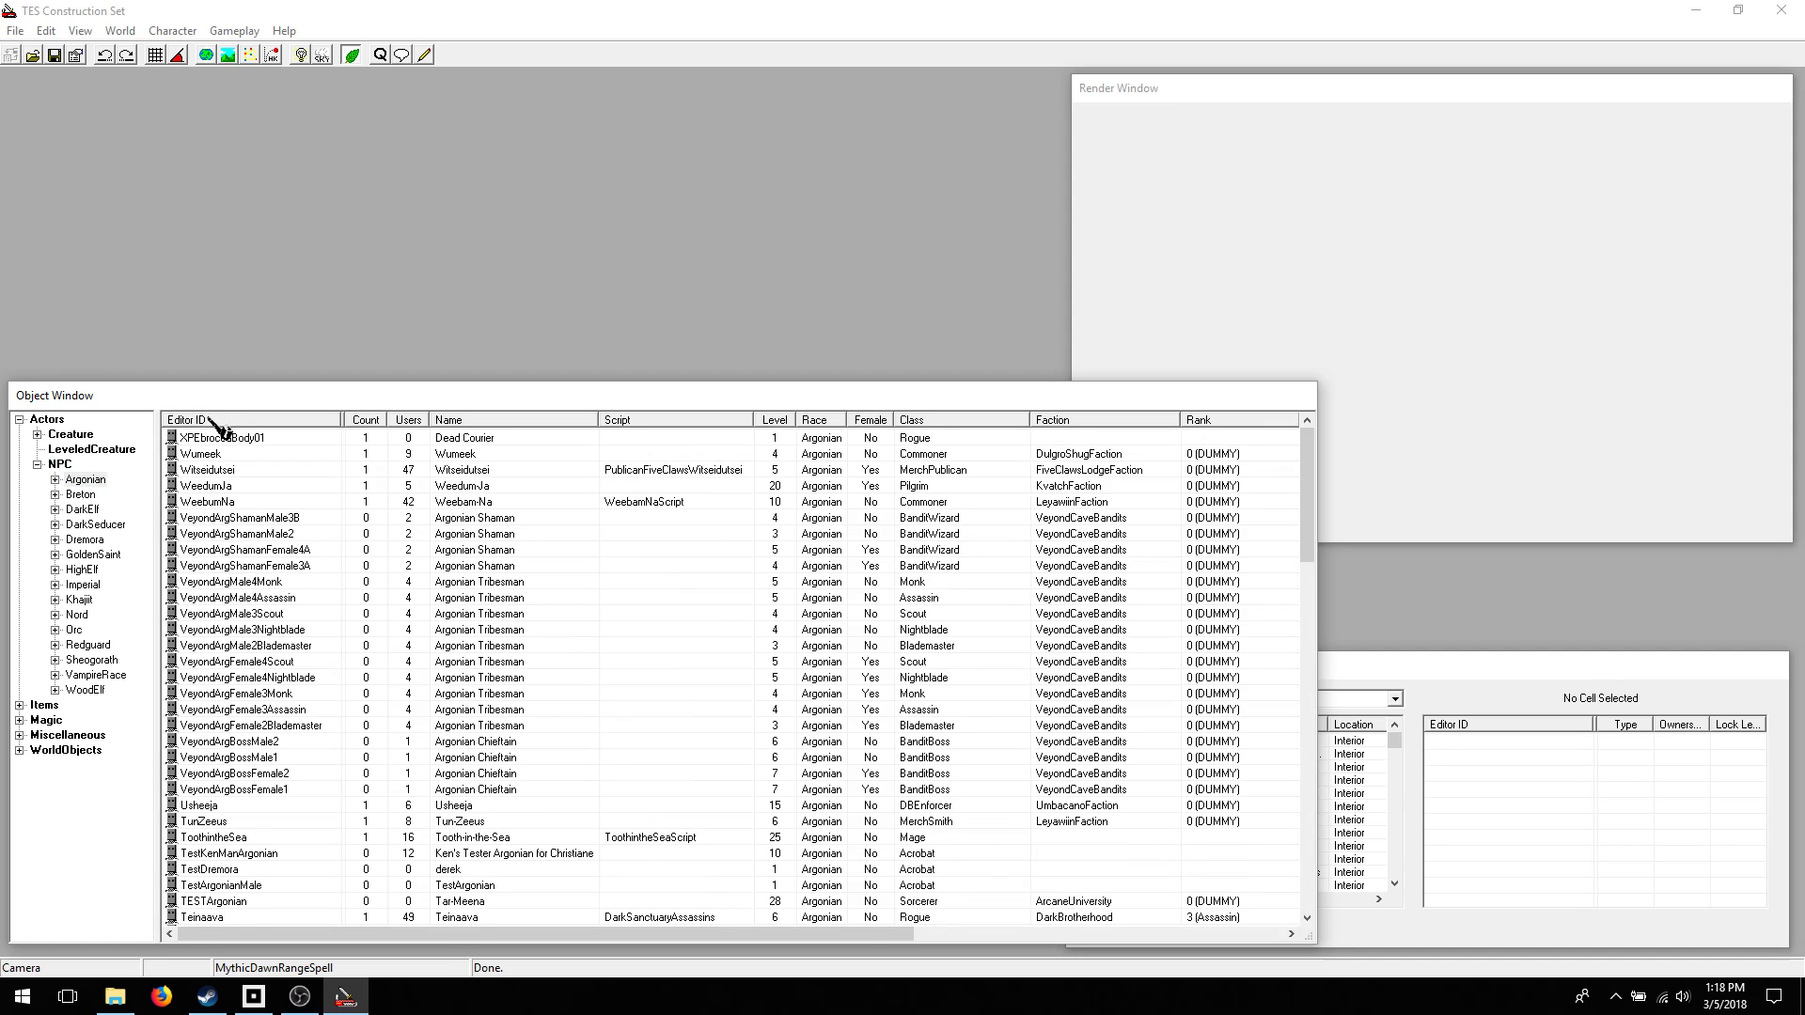
left_click(215, 421)
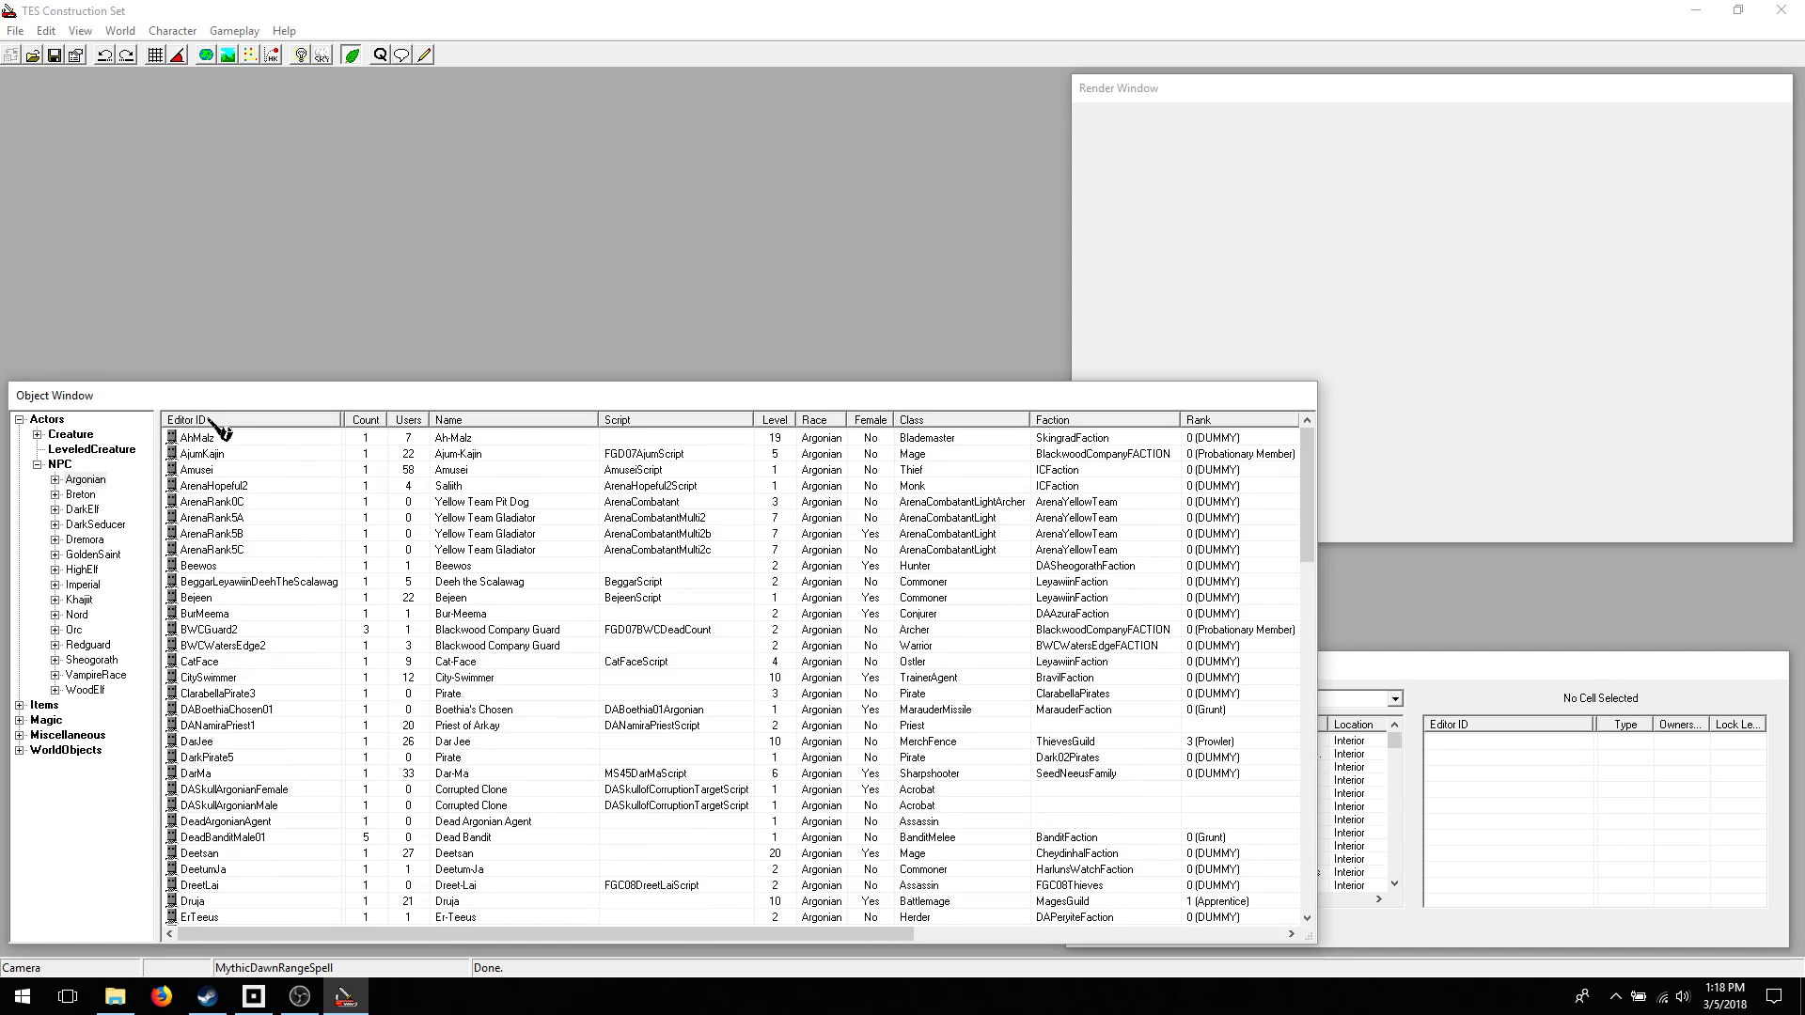
left_click(378, 425)
left_click(378, 425)
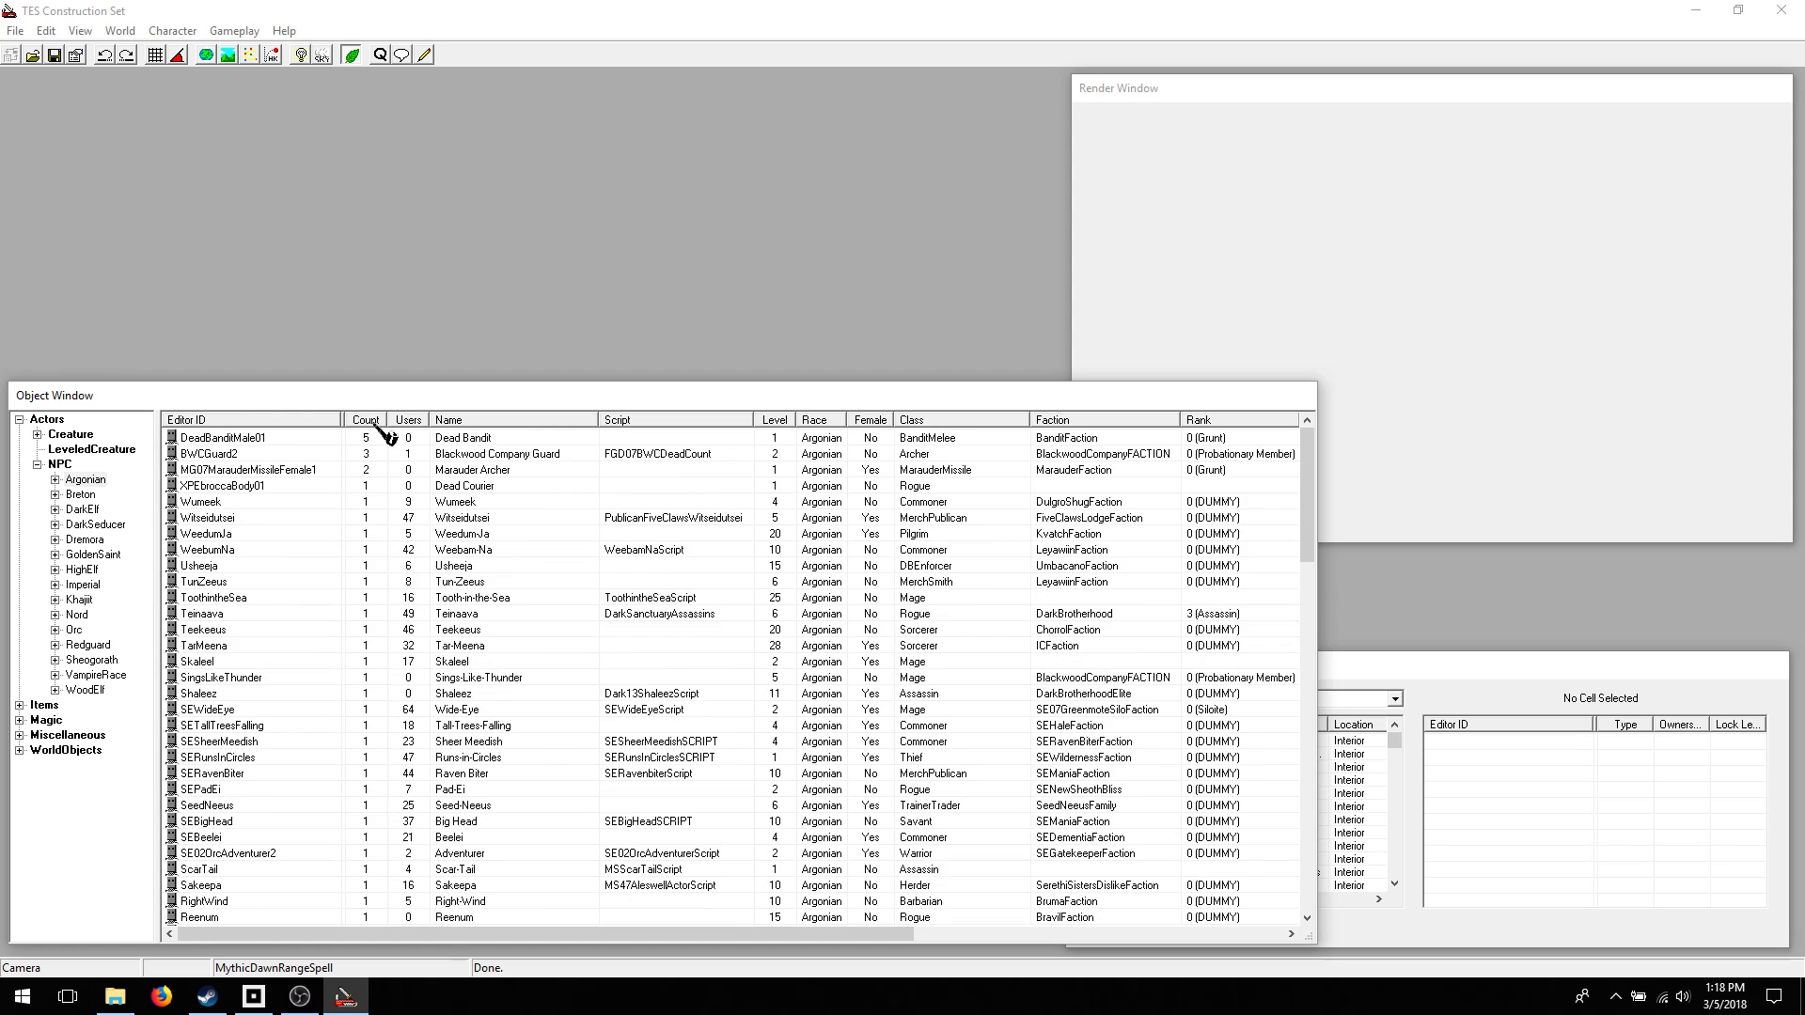
left_click(495, 423)
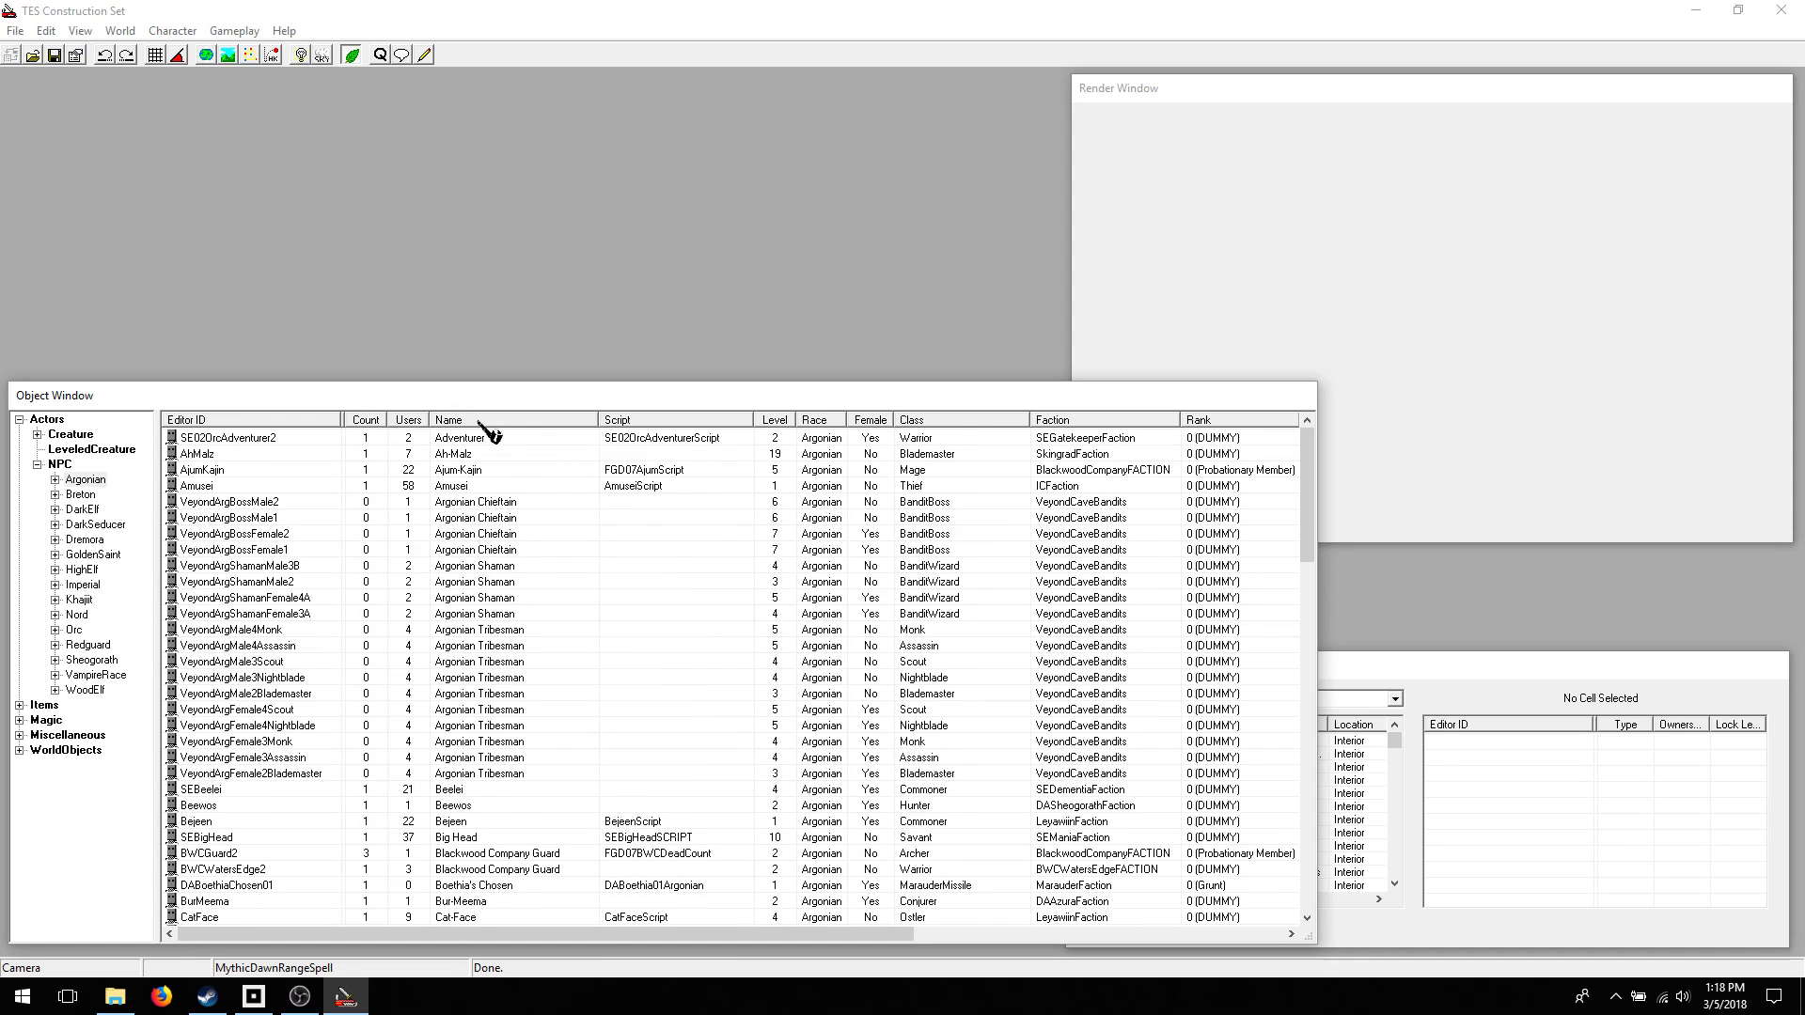
left_click(493, 423)
left_click(493, 423)
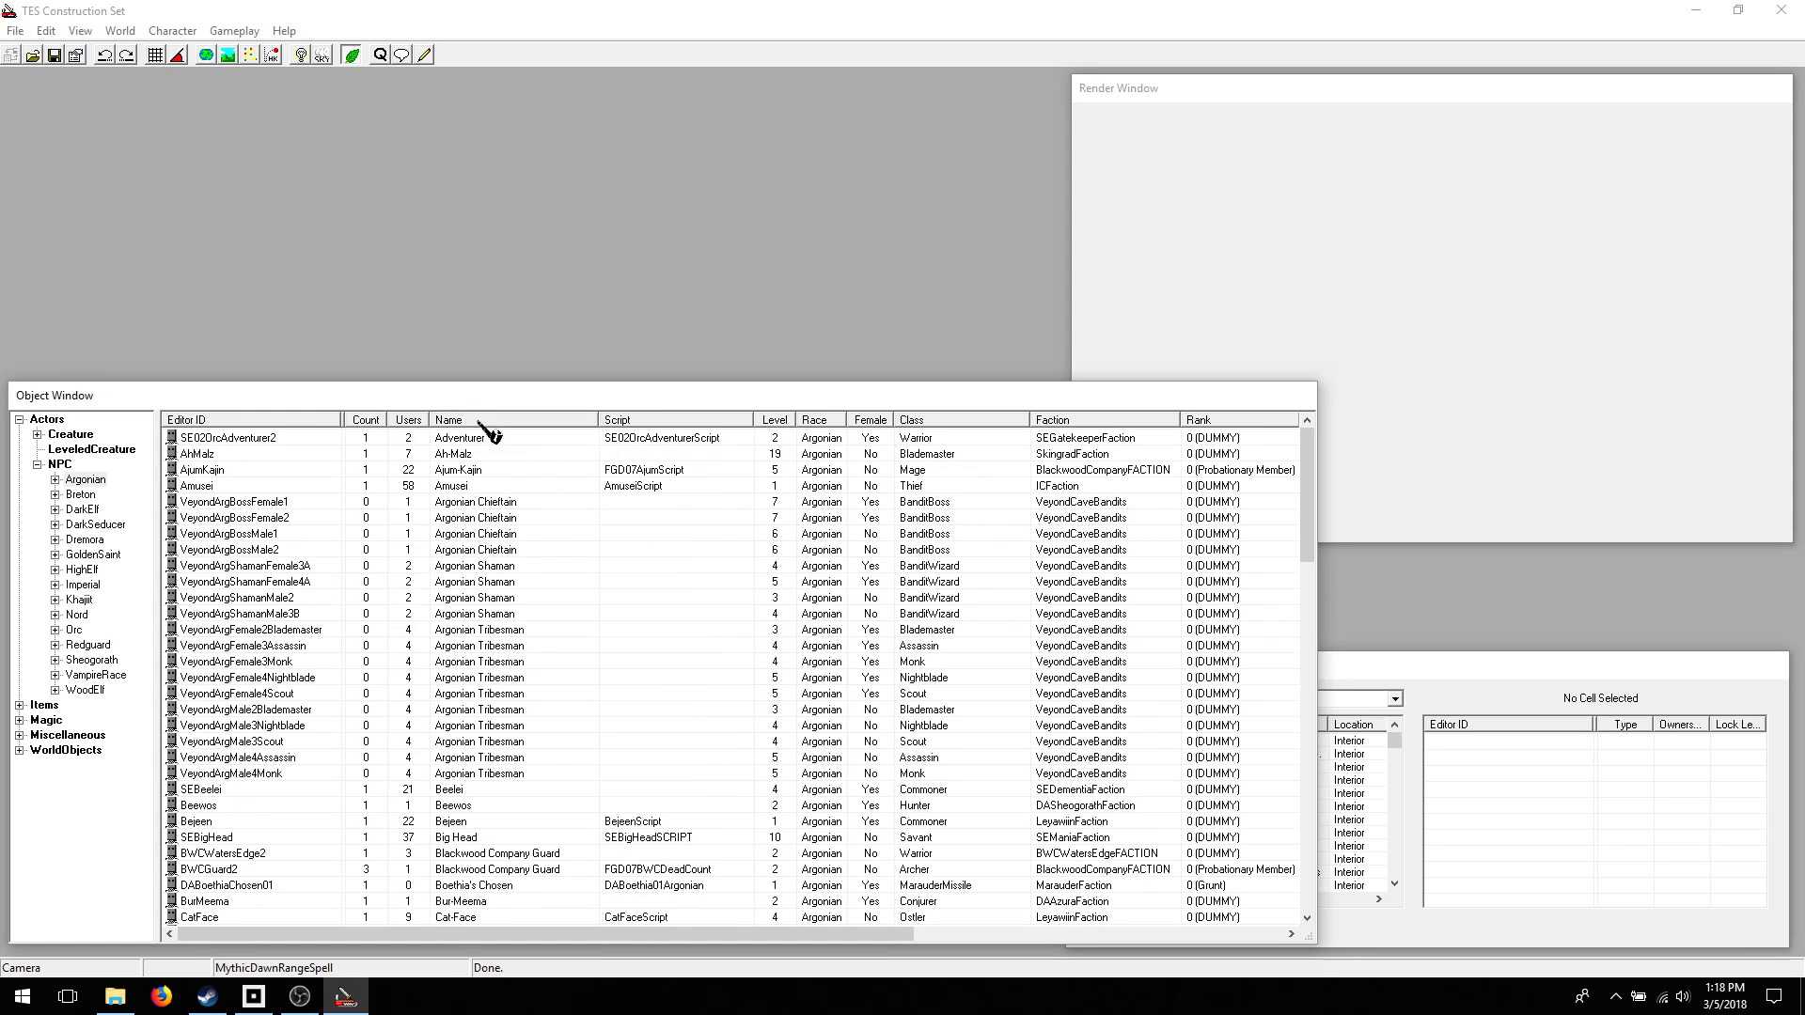
left_click(776, 421)
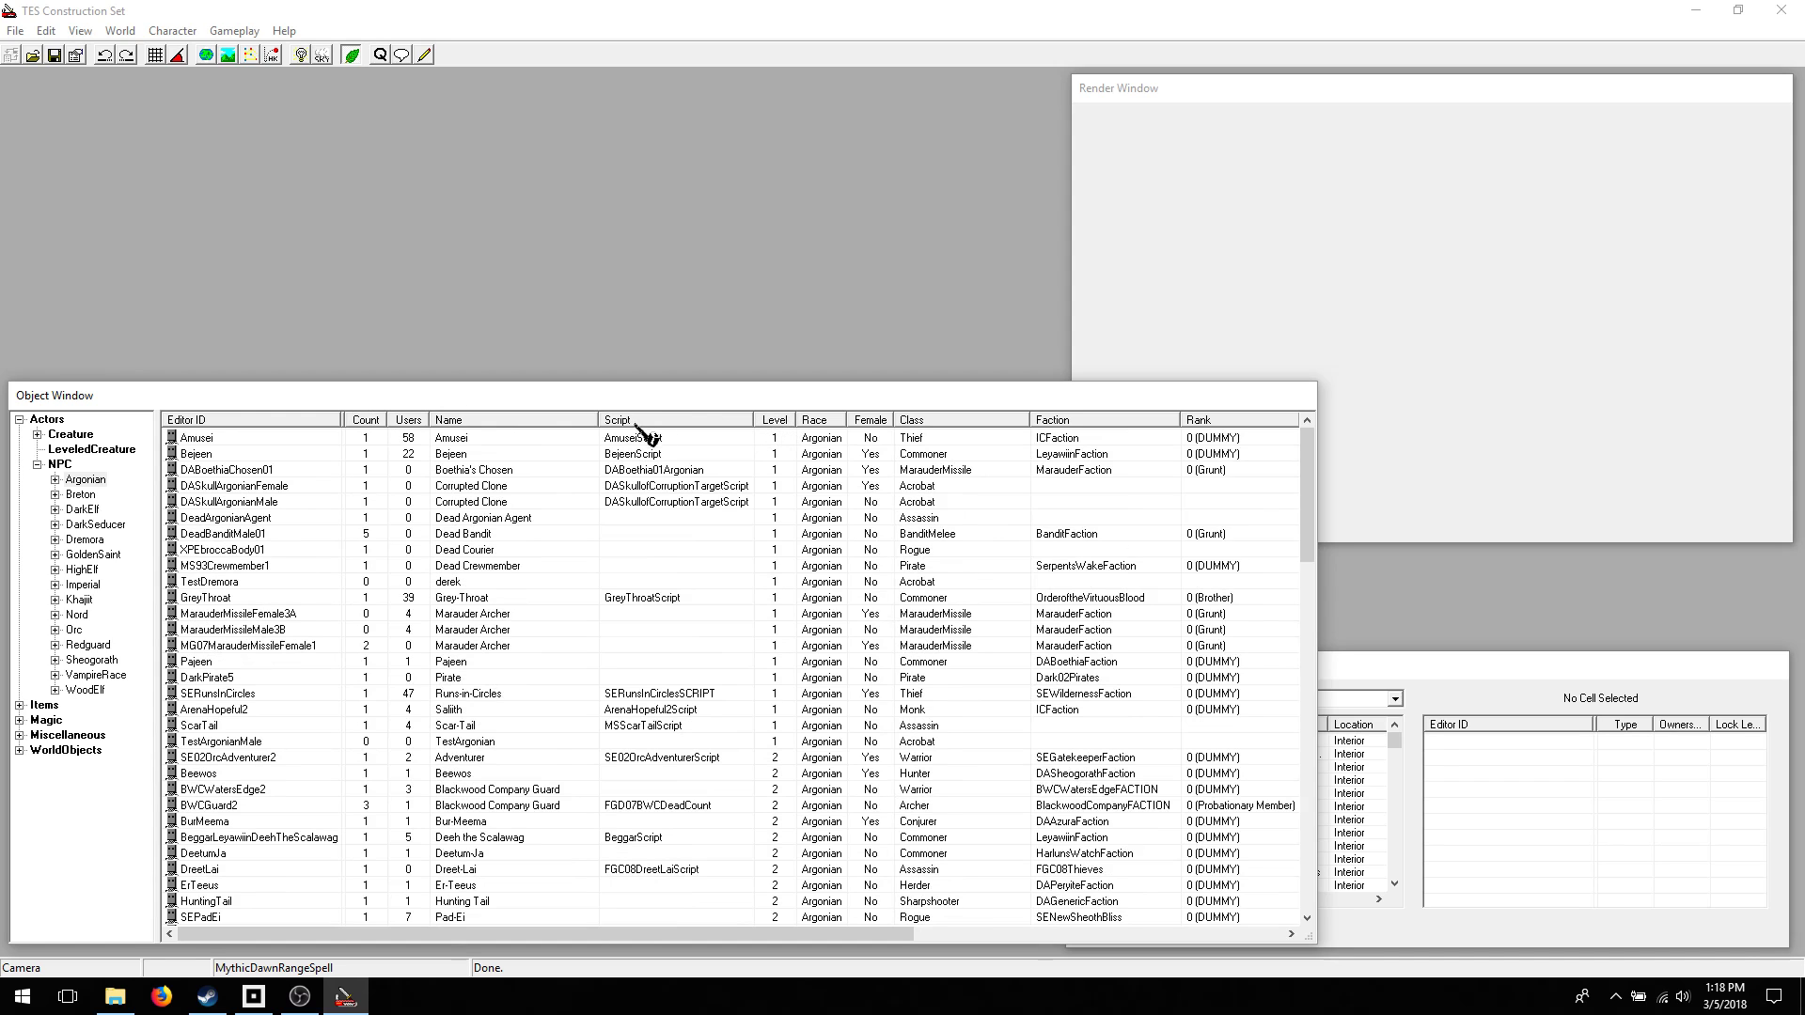
double_click(219, 441)
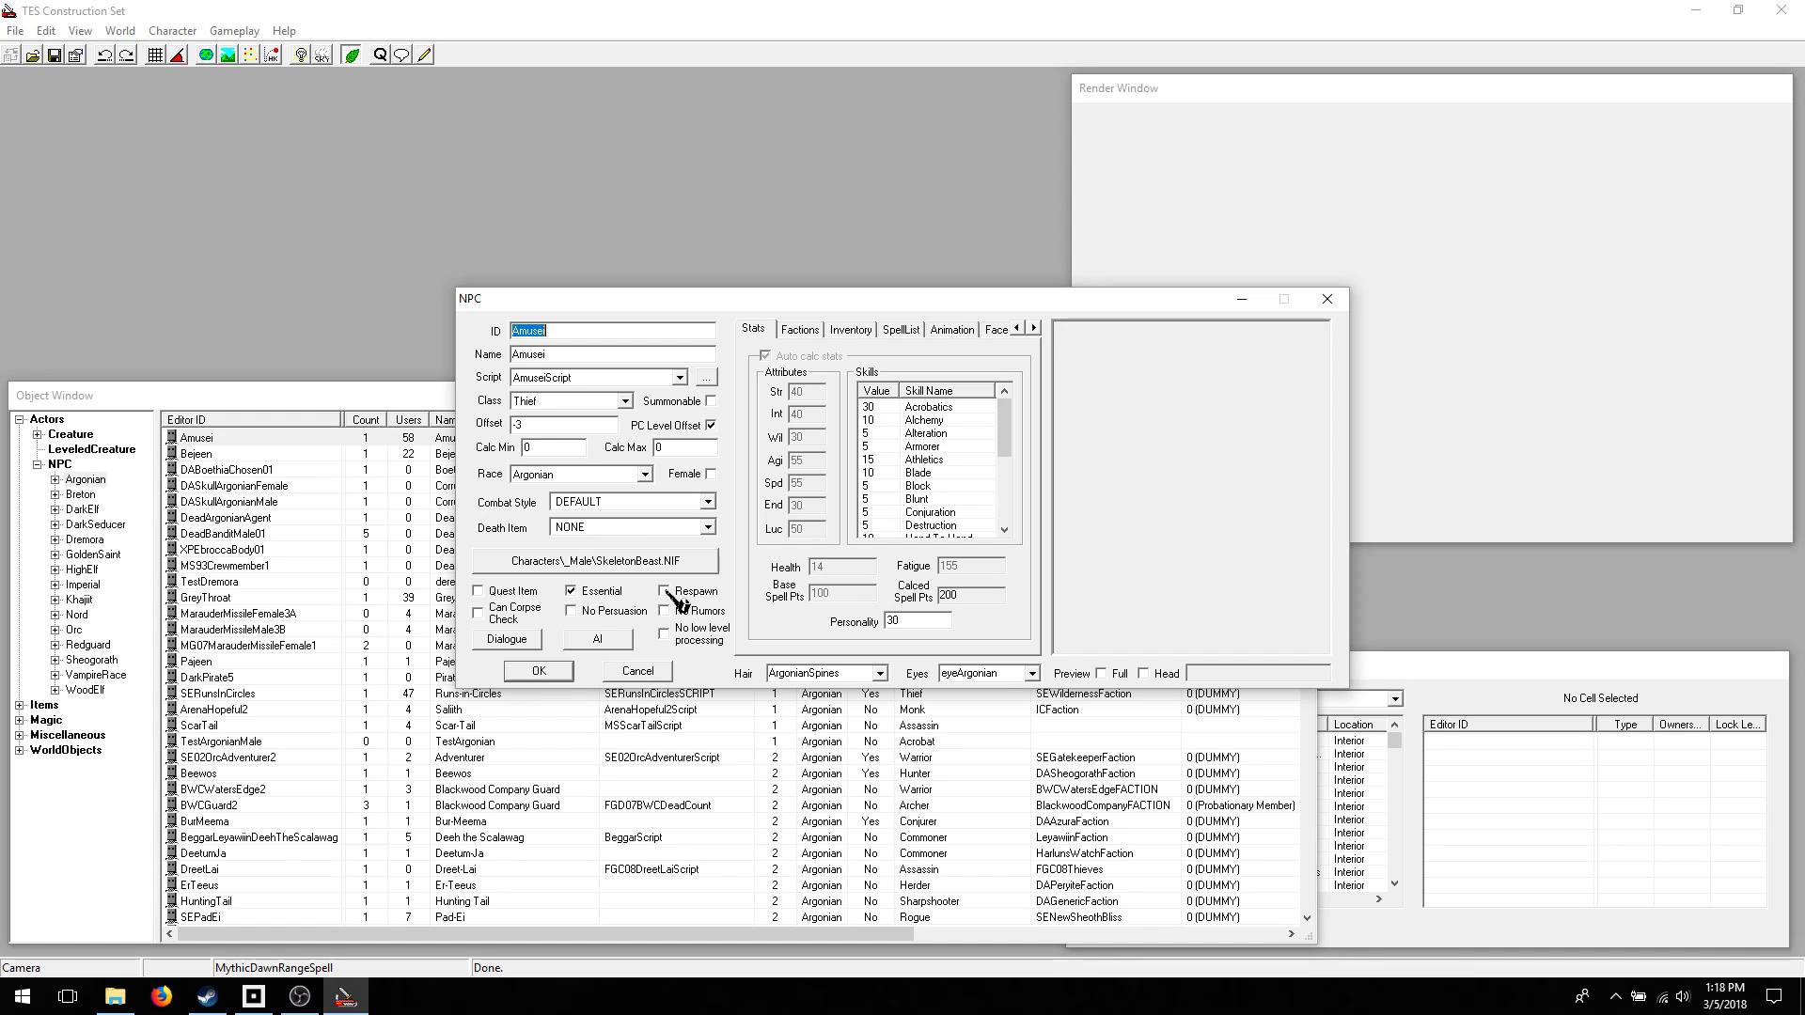
left_click(851, 330)
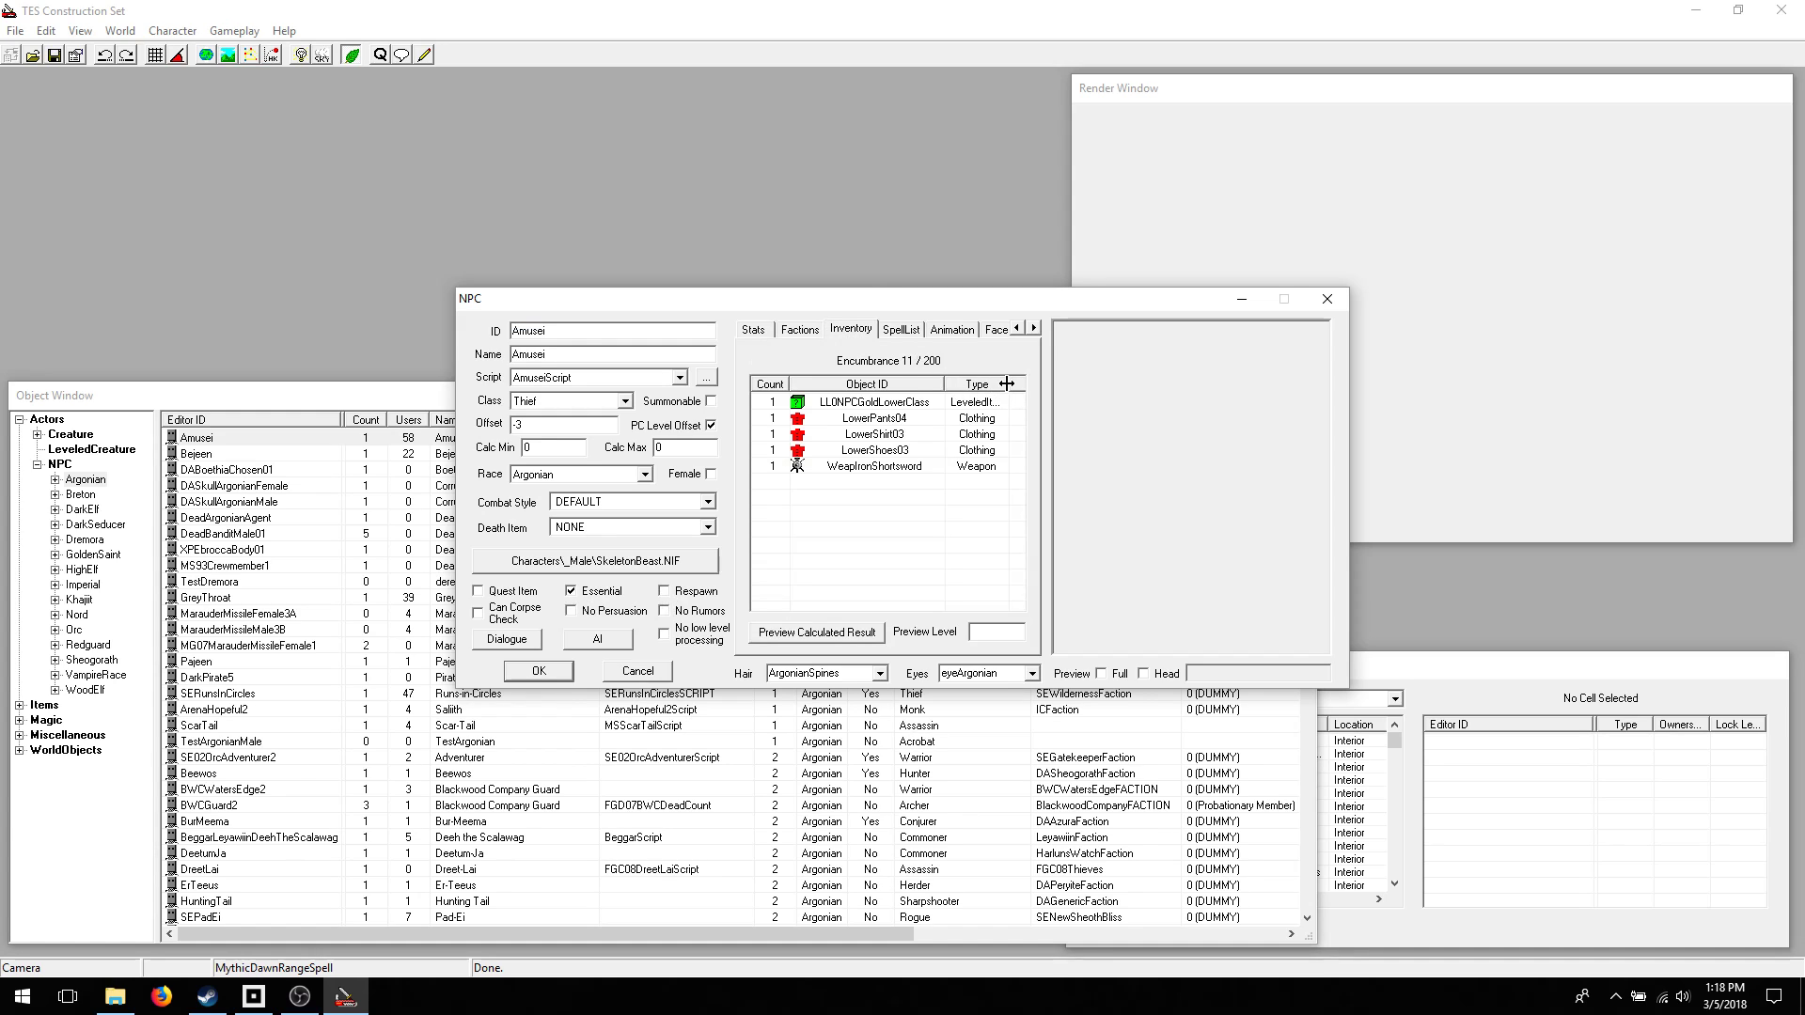
left_click_drag(946, 382, 1022, 382)
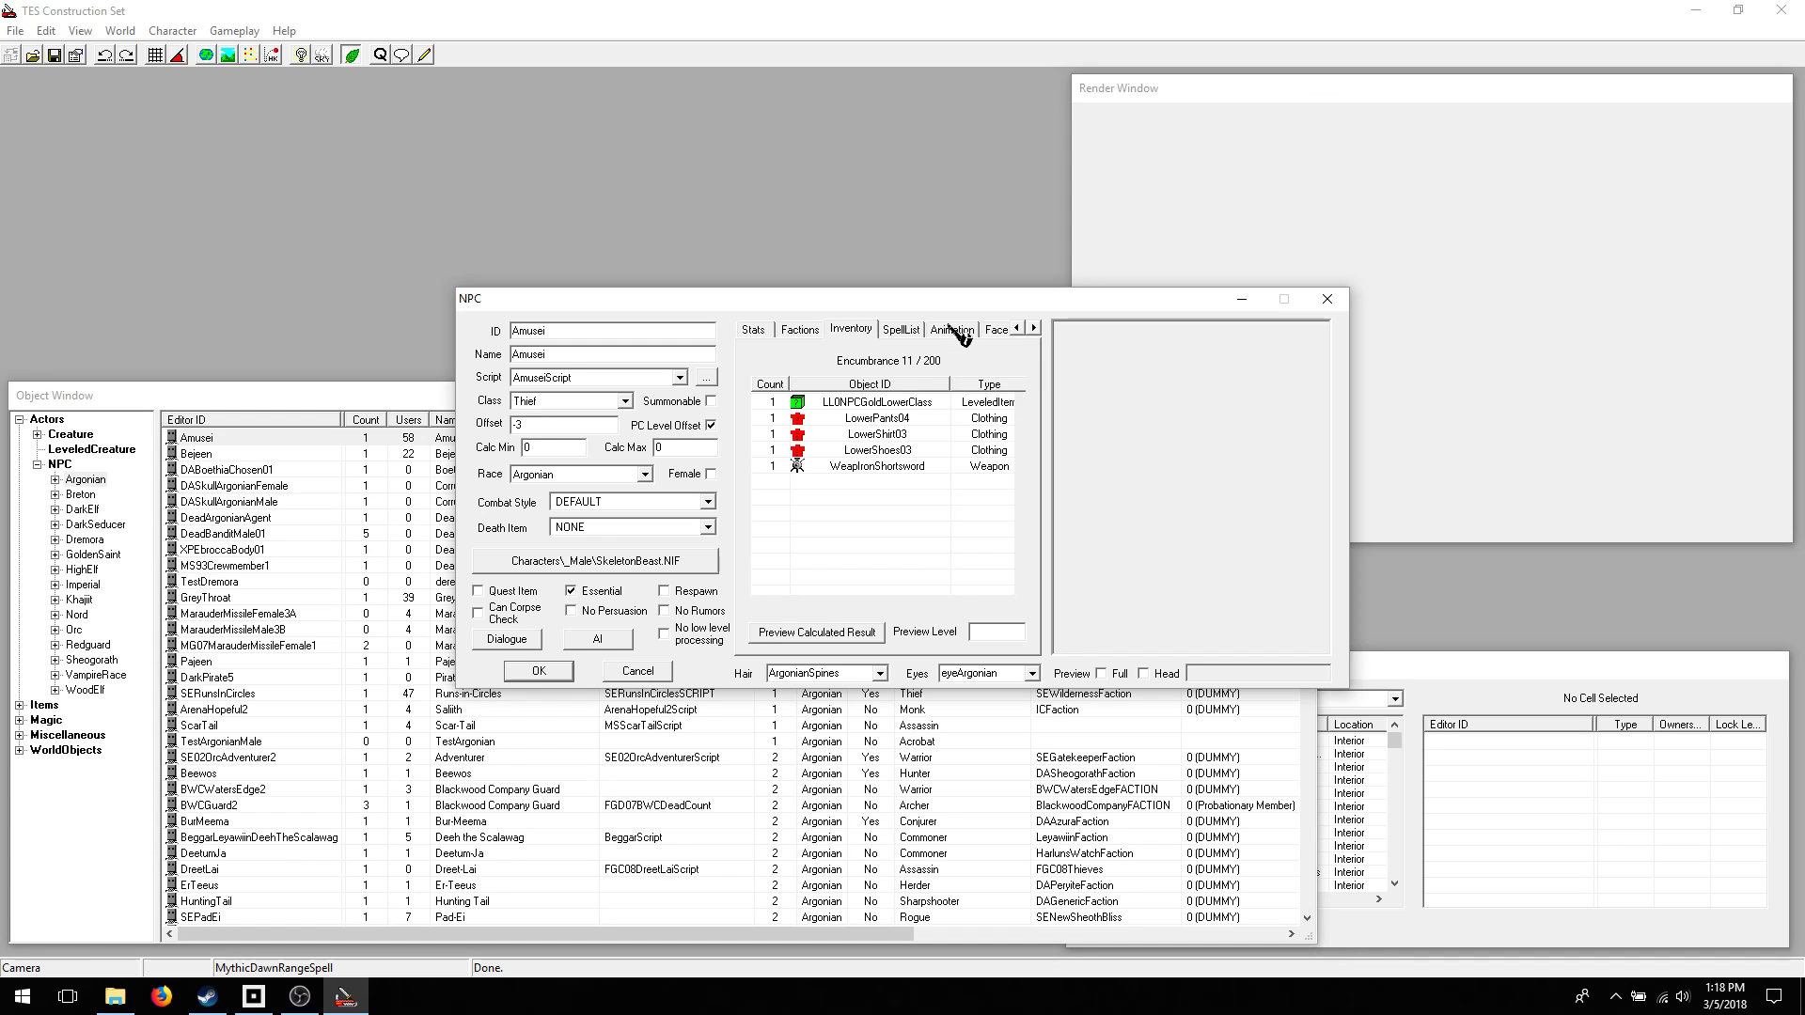
left_click(955, 330)
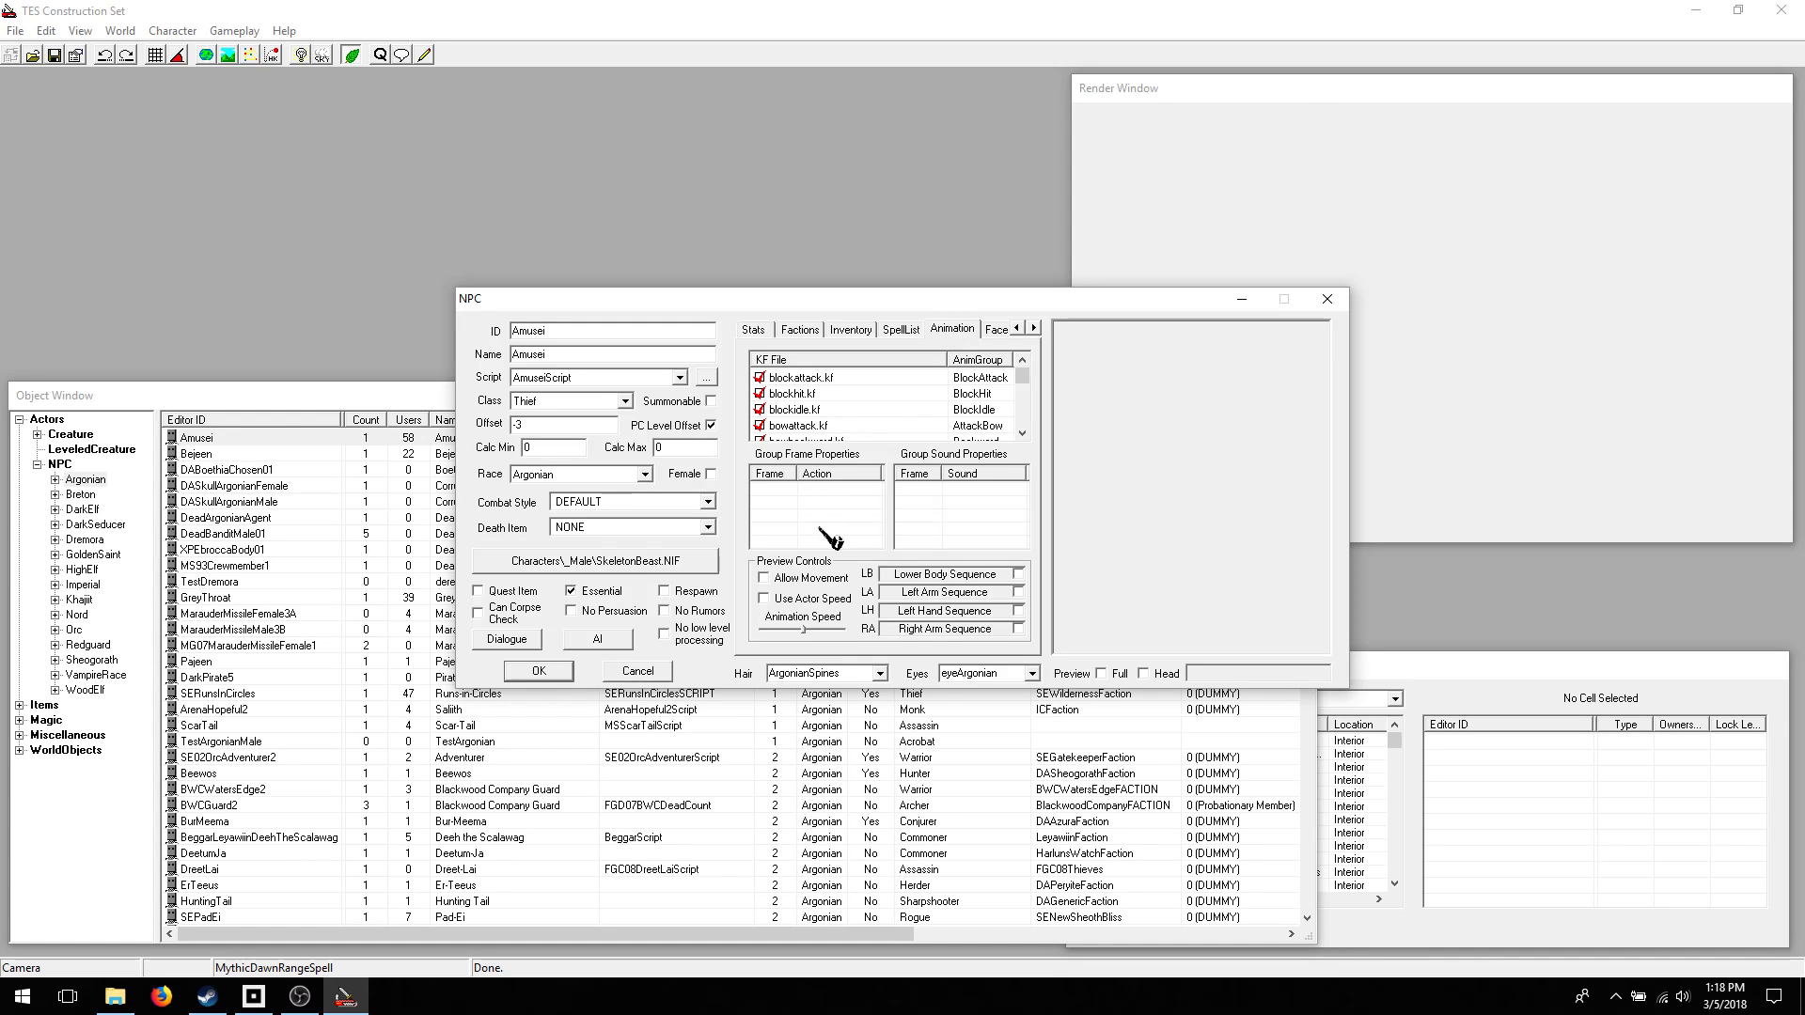
left_click(807, 330)
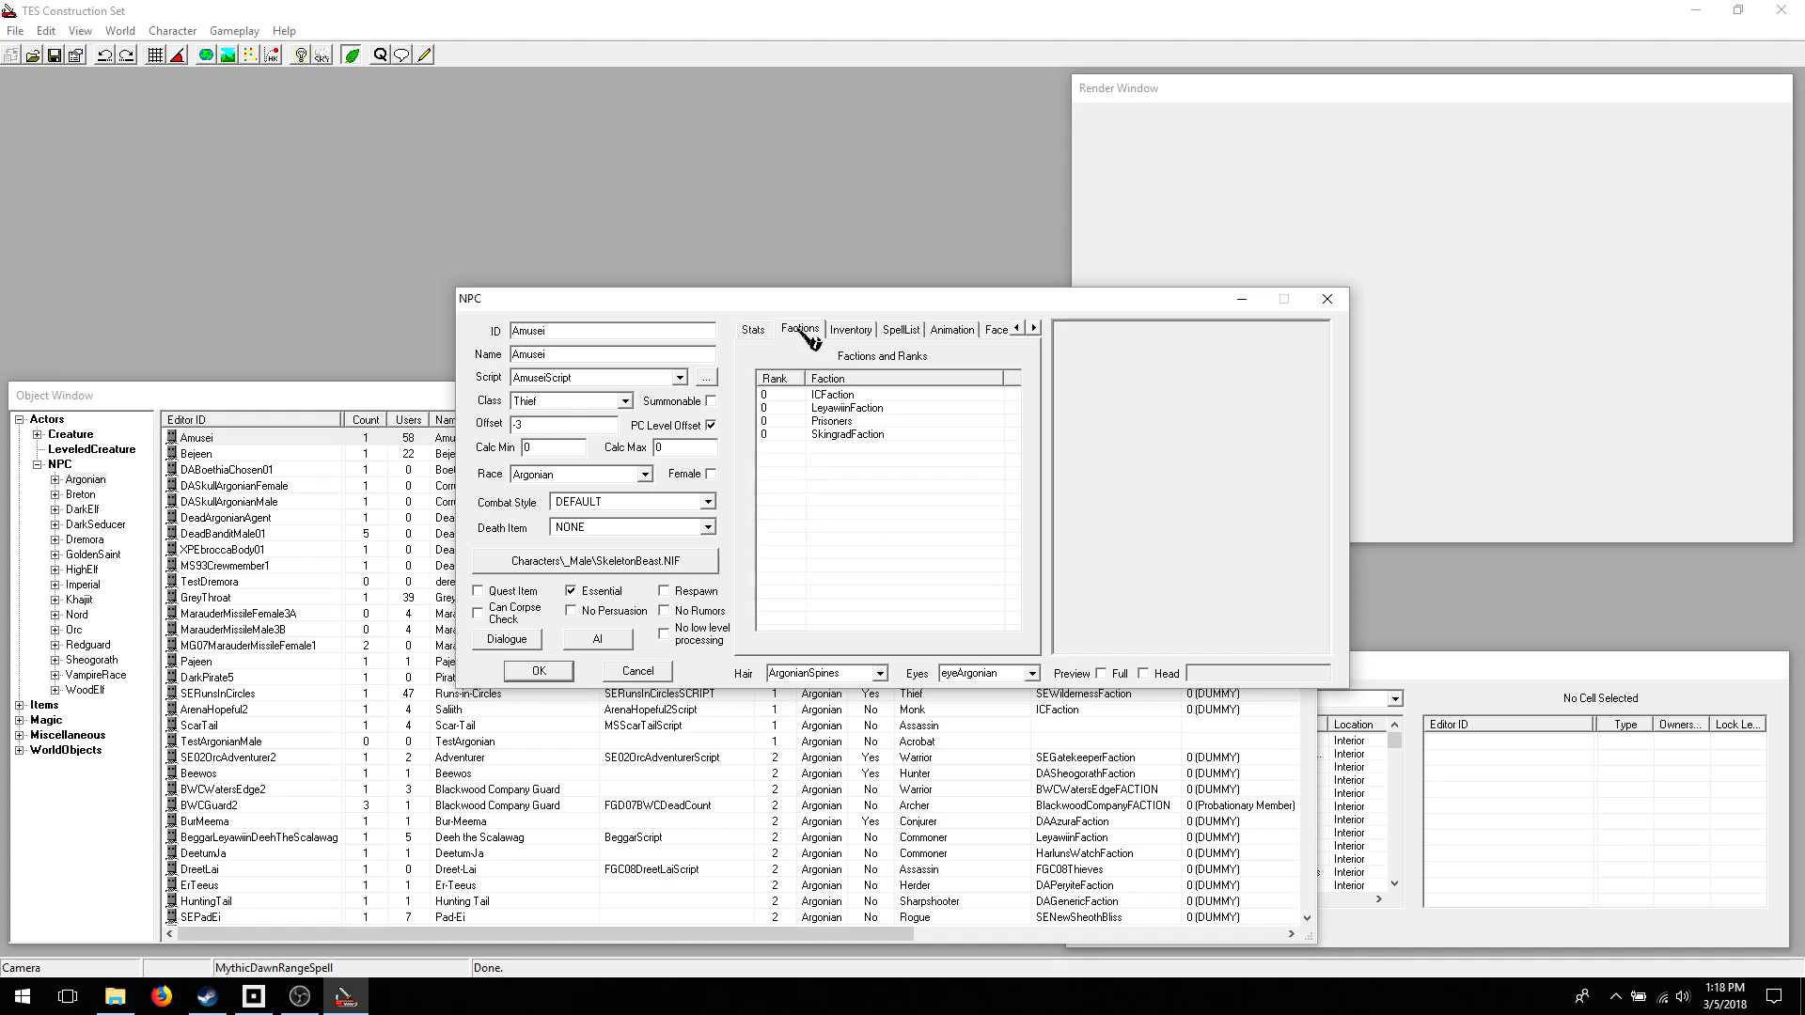
left_click(1034, 328)
left_click(1034, 328)
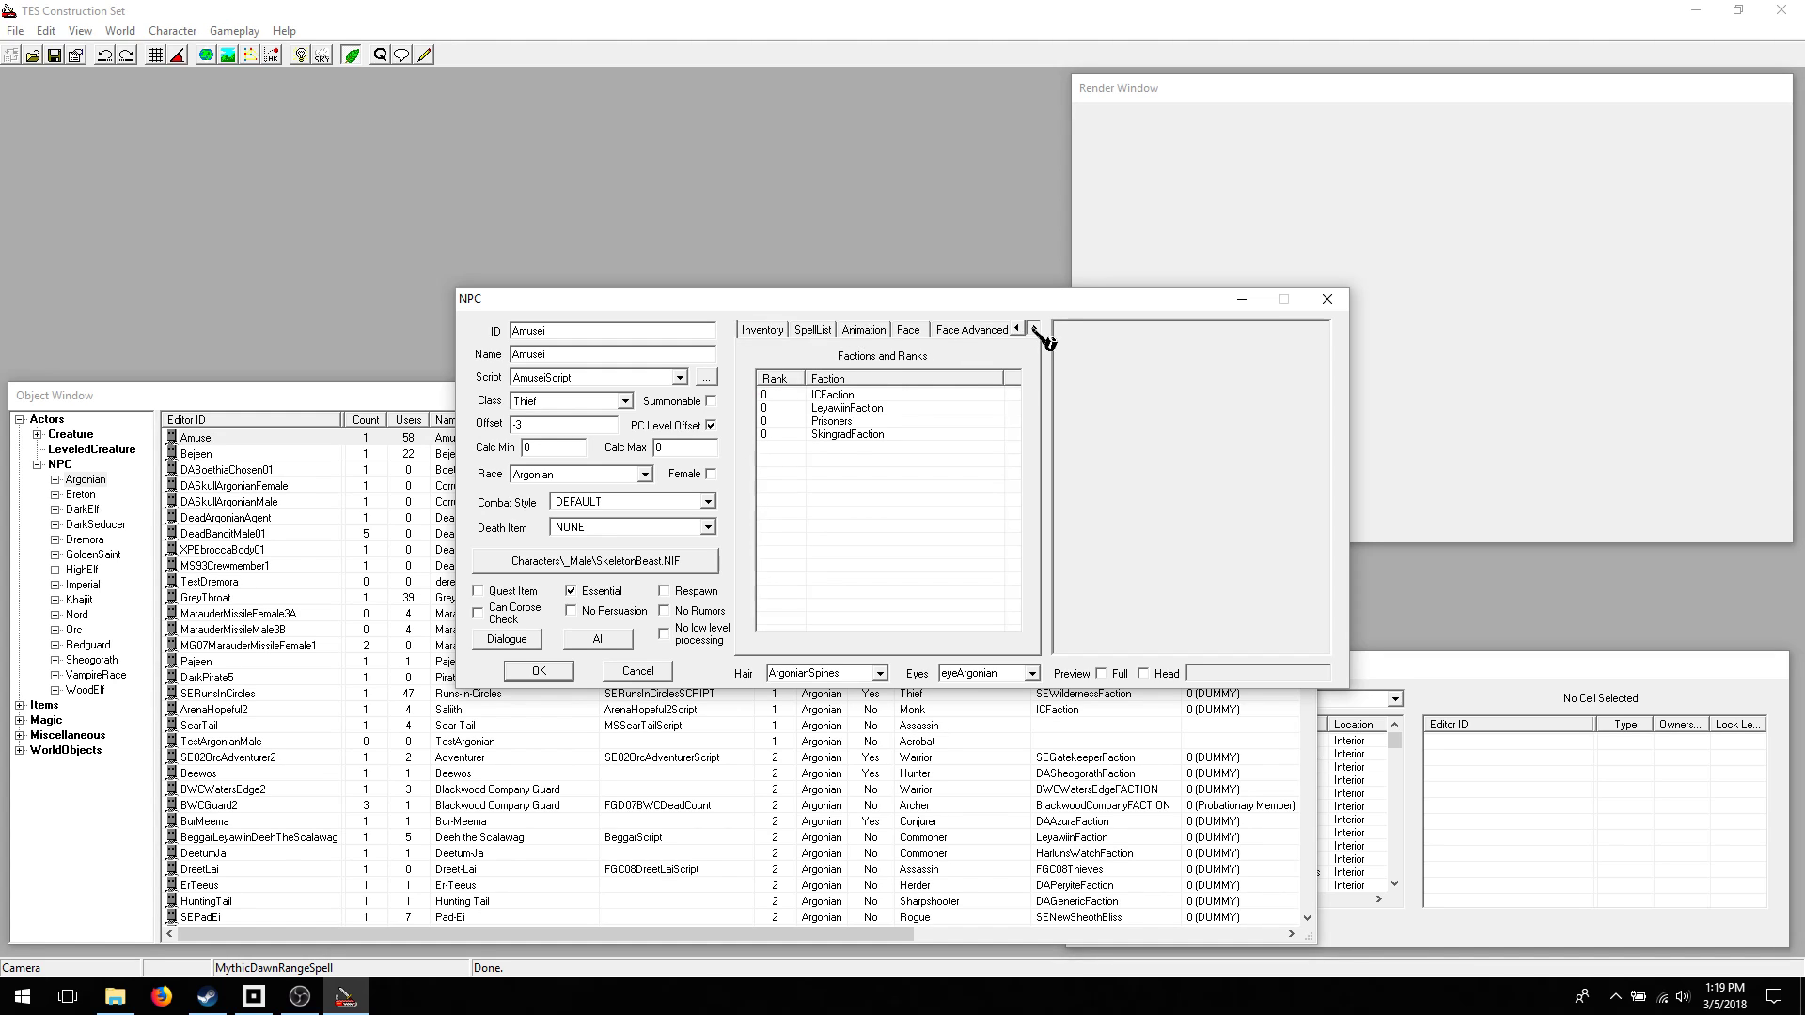
left_click(1034, 329)
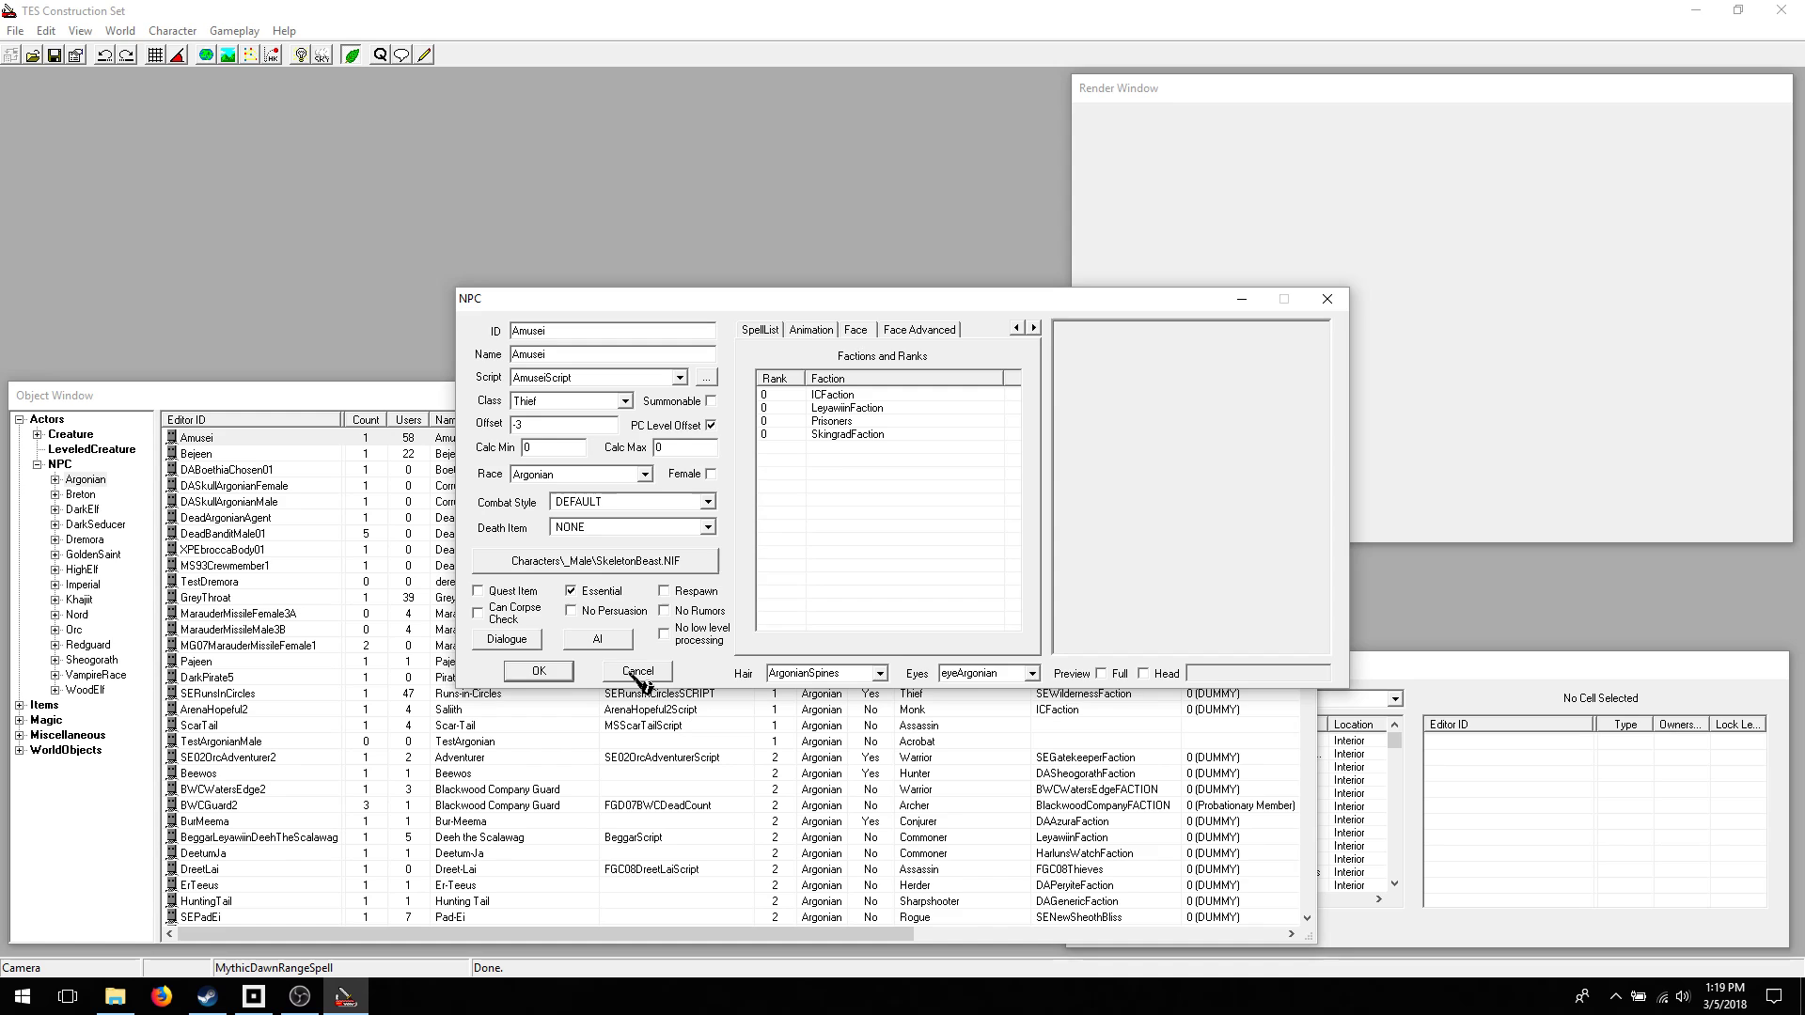
left_click(638, 672)
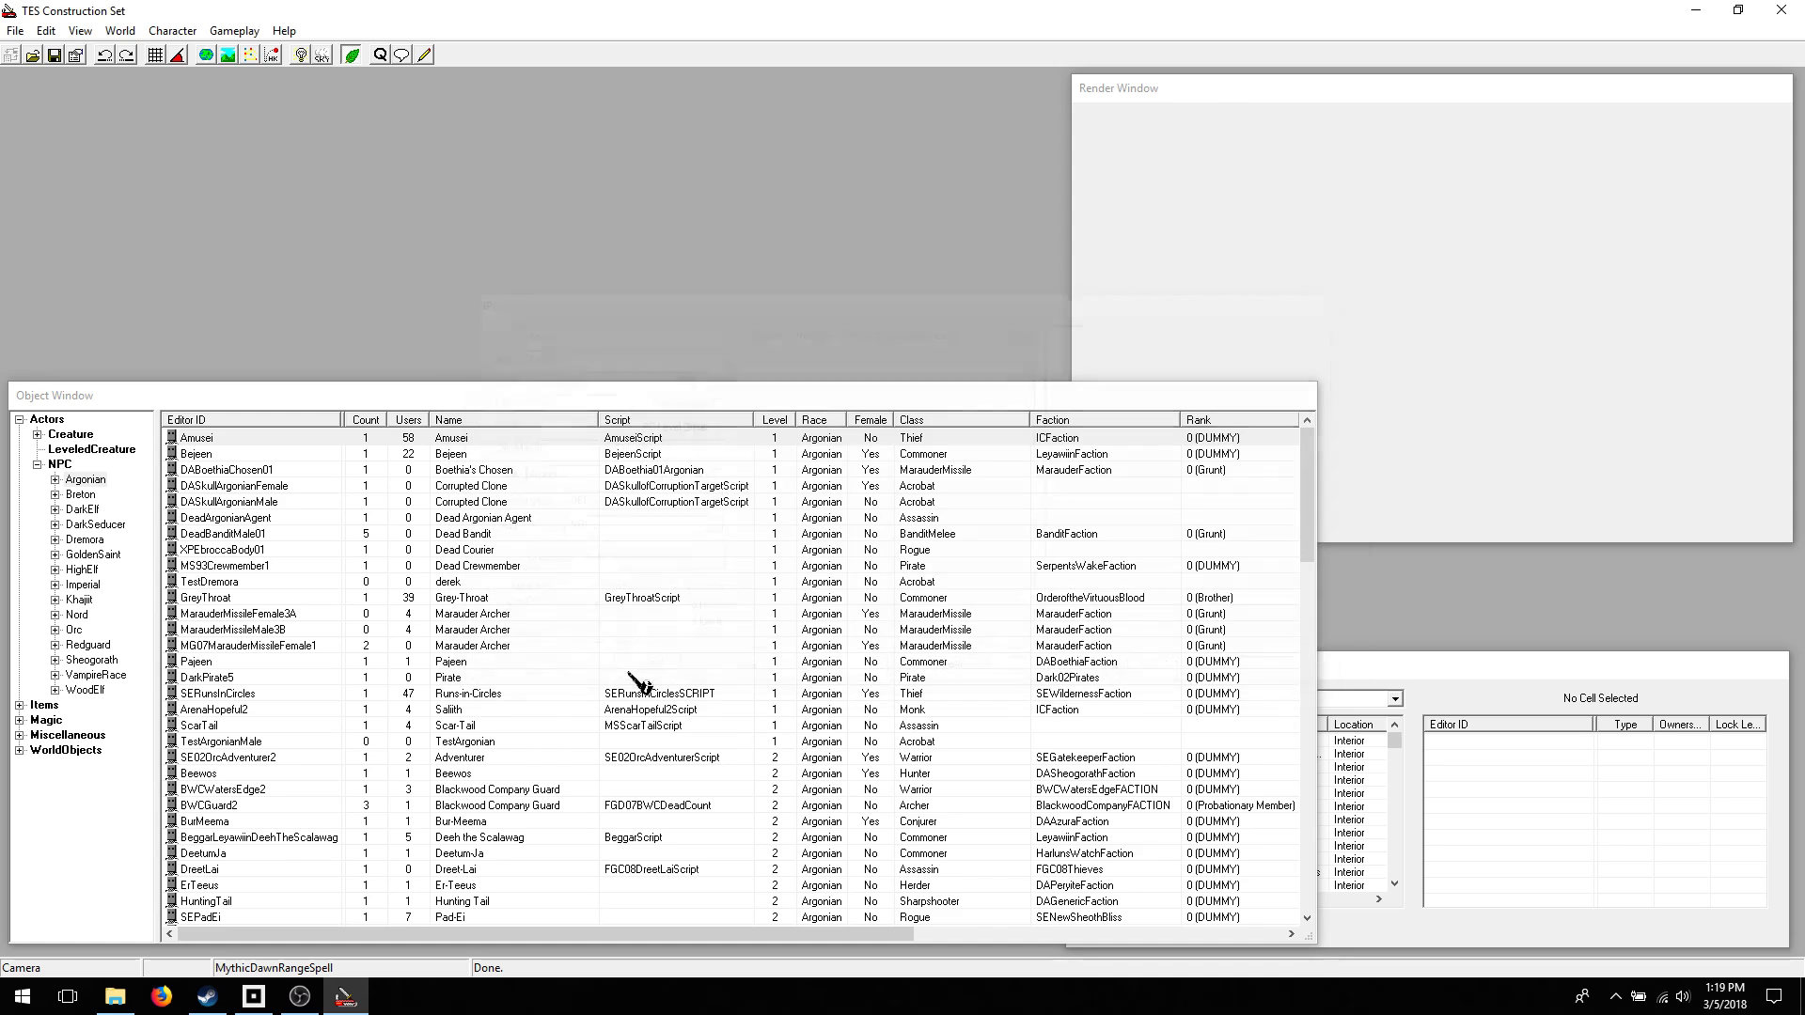
- Switch from Actors to Items > Ammo and sort the list by Weight, heaviest first
left_click(37, 465)
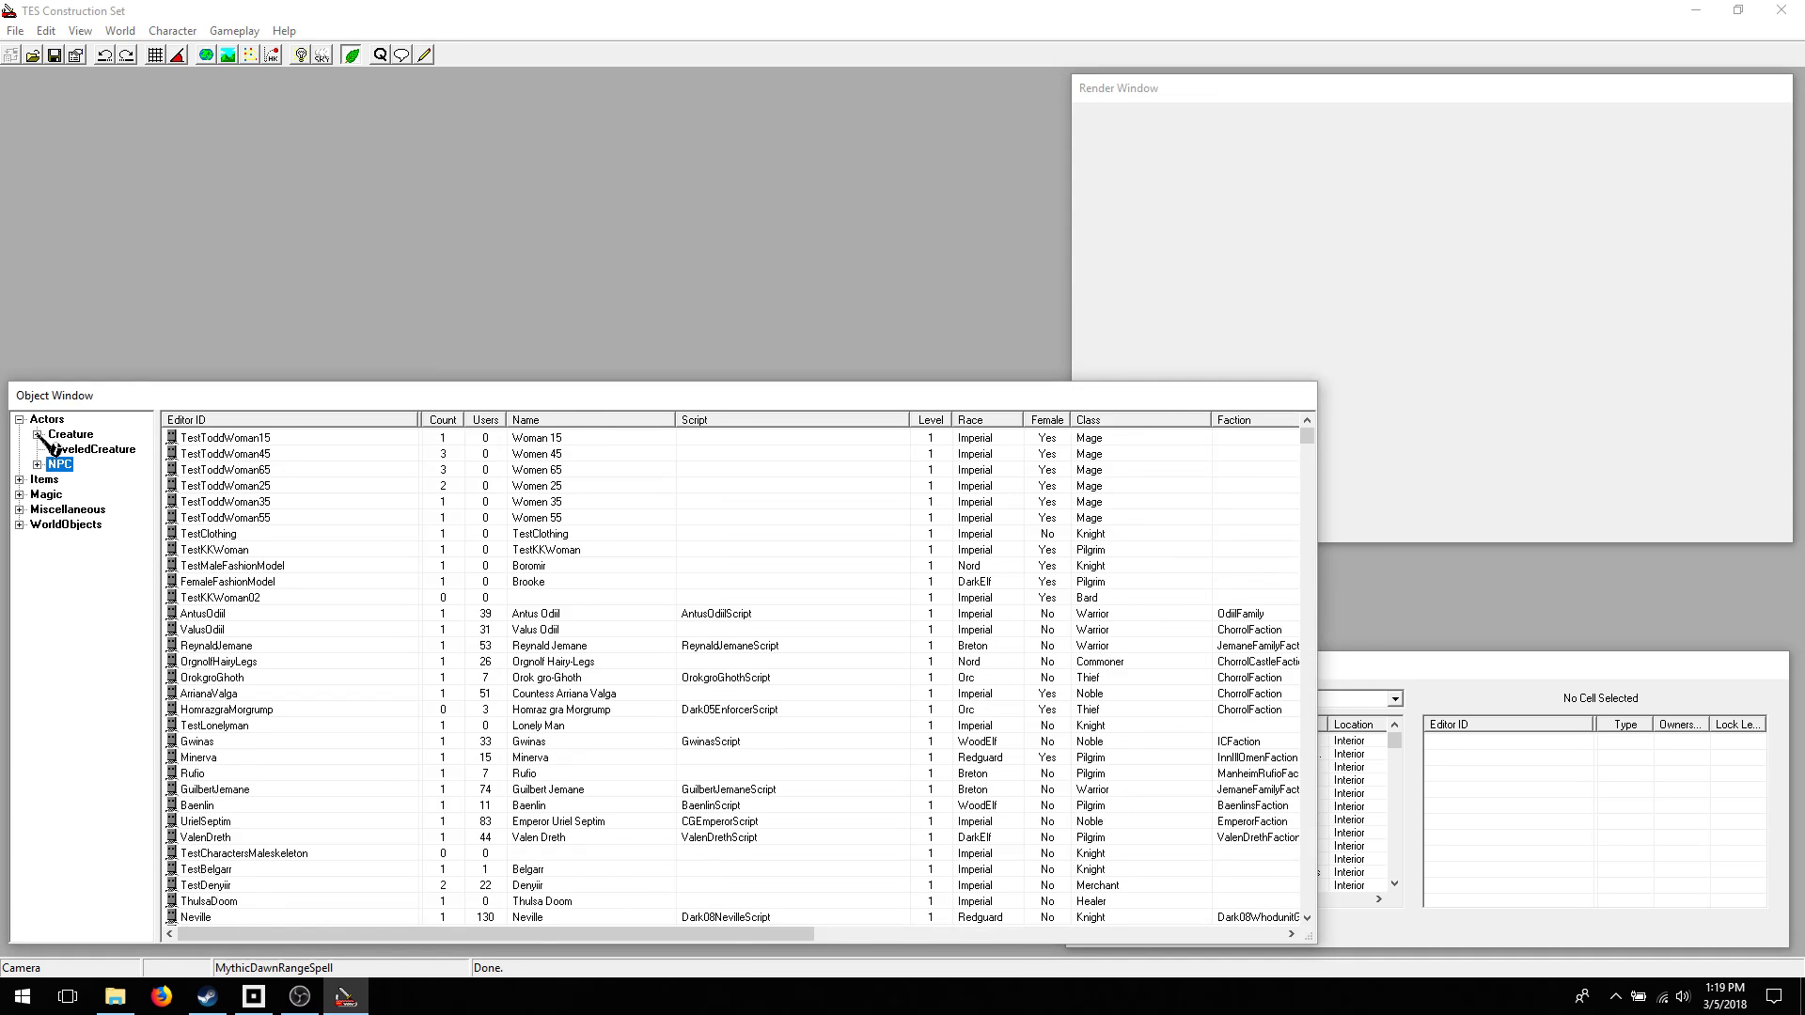
left_click(38, 435)
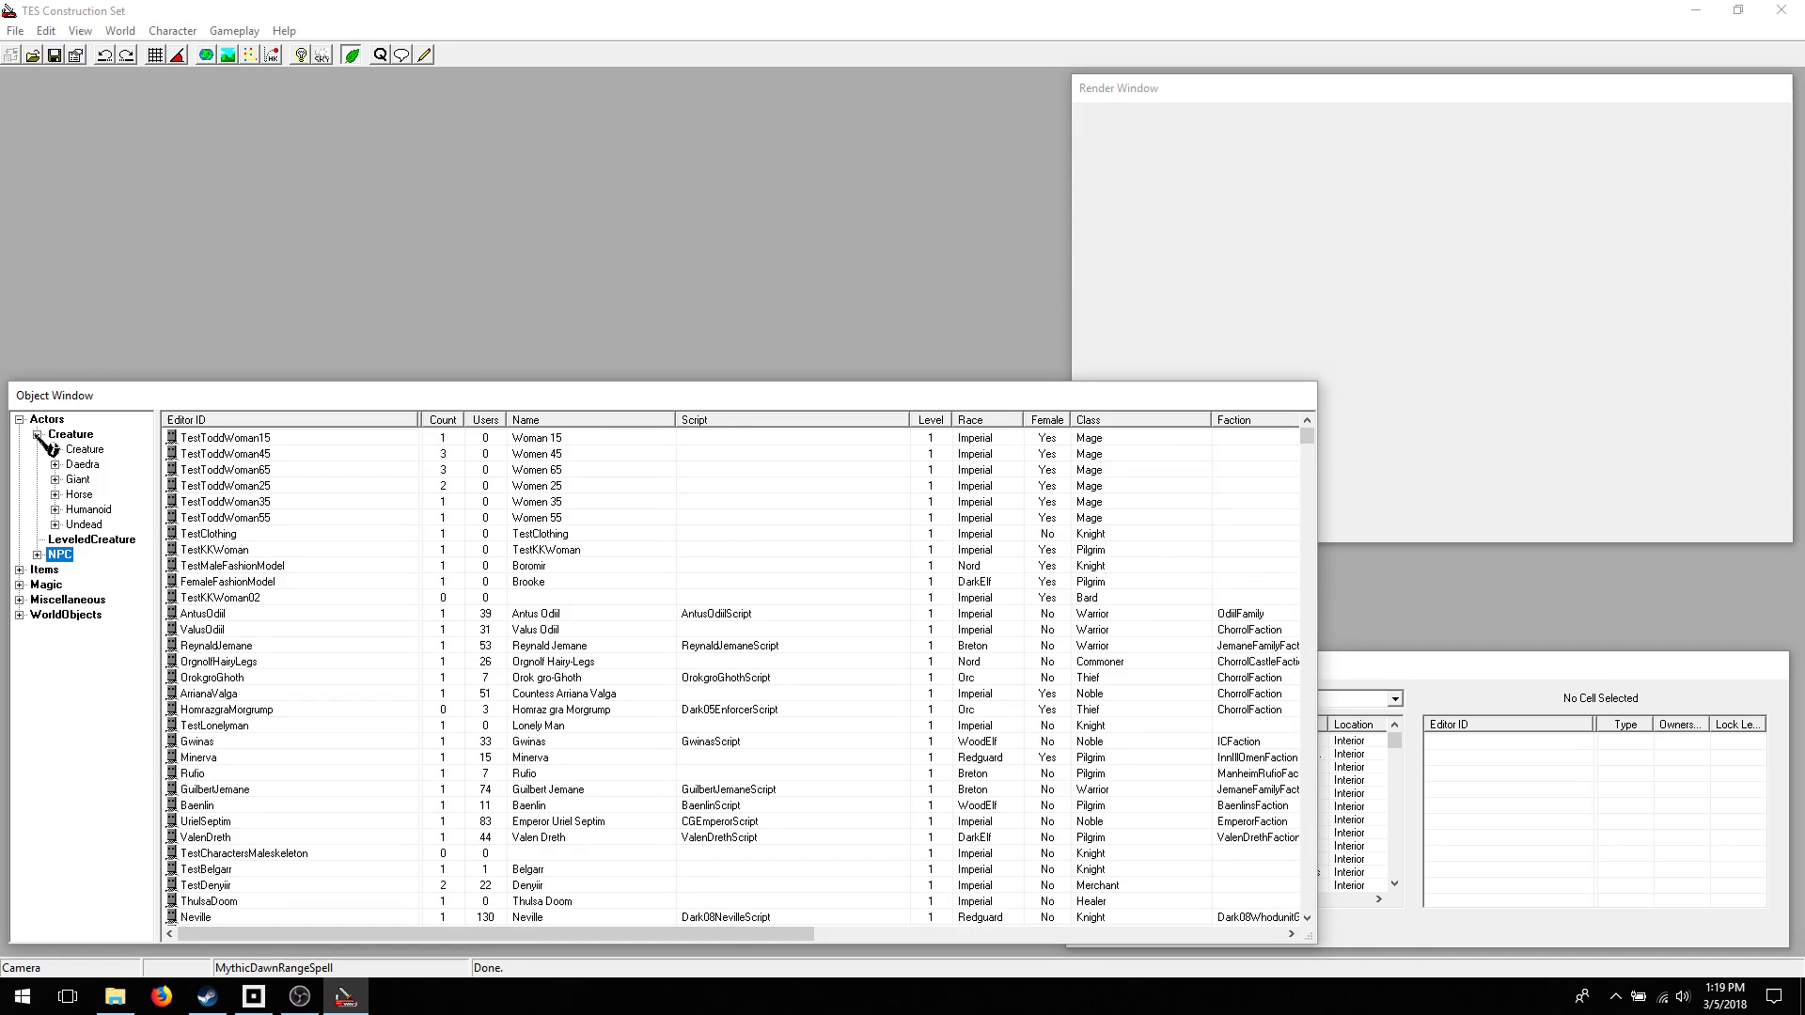
left_click(38, 434)
left_click(18, 419)
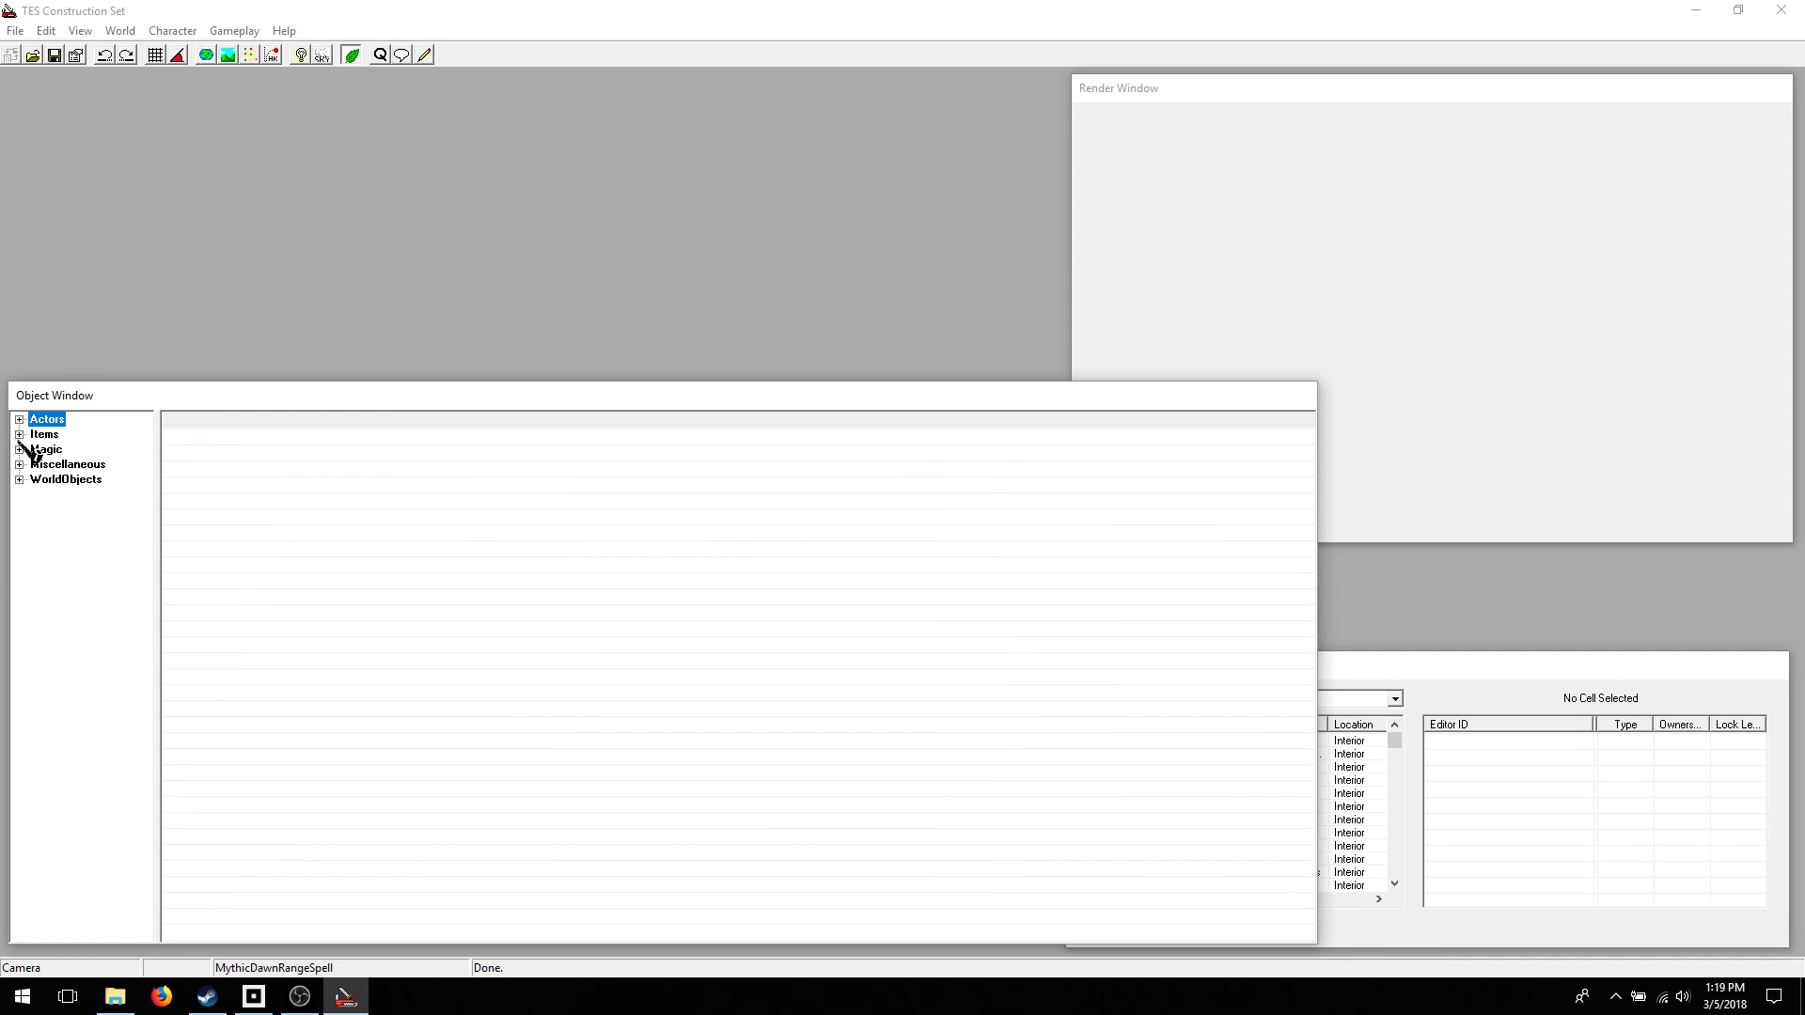
left_click(19, 435)
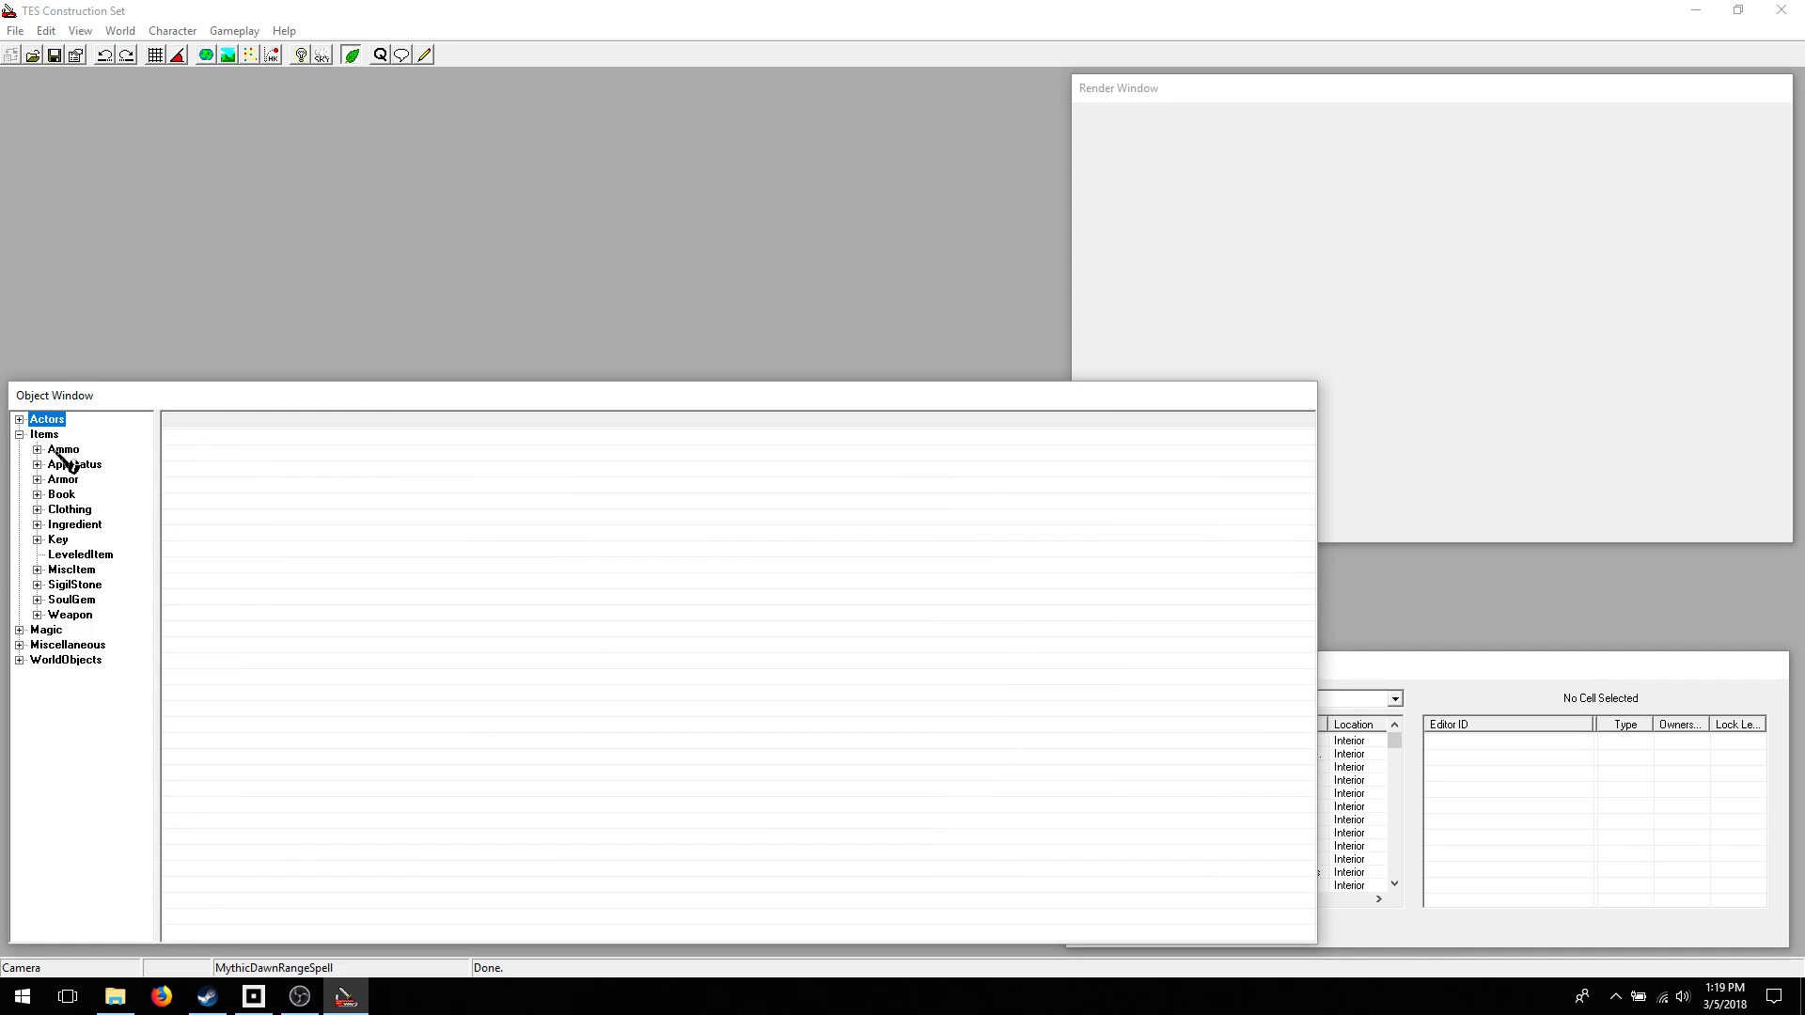
left_click(60, 452)
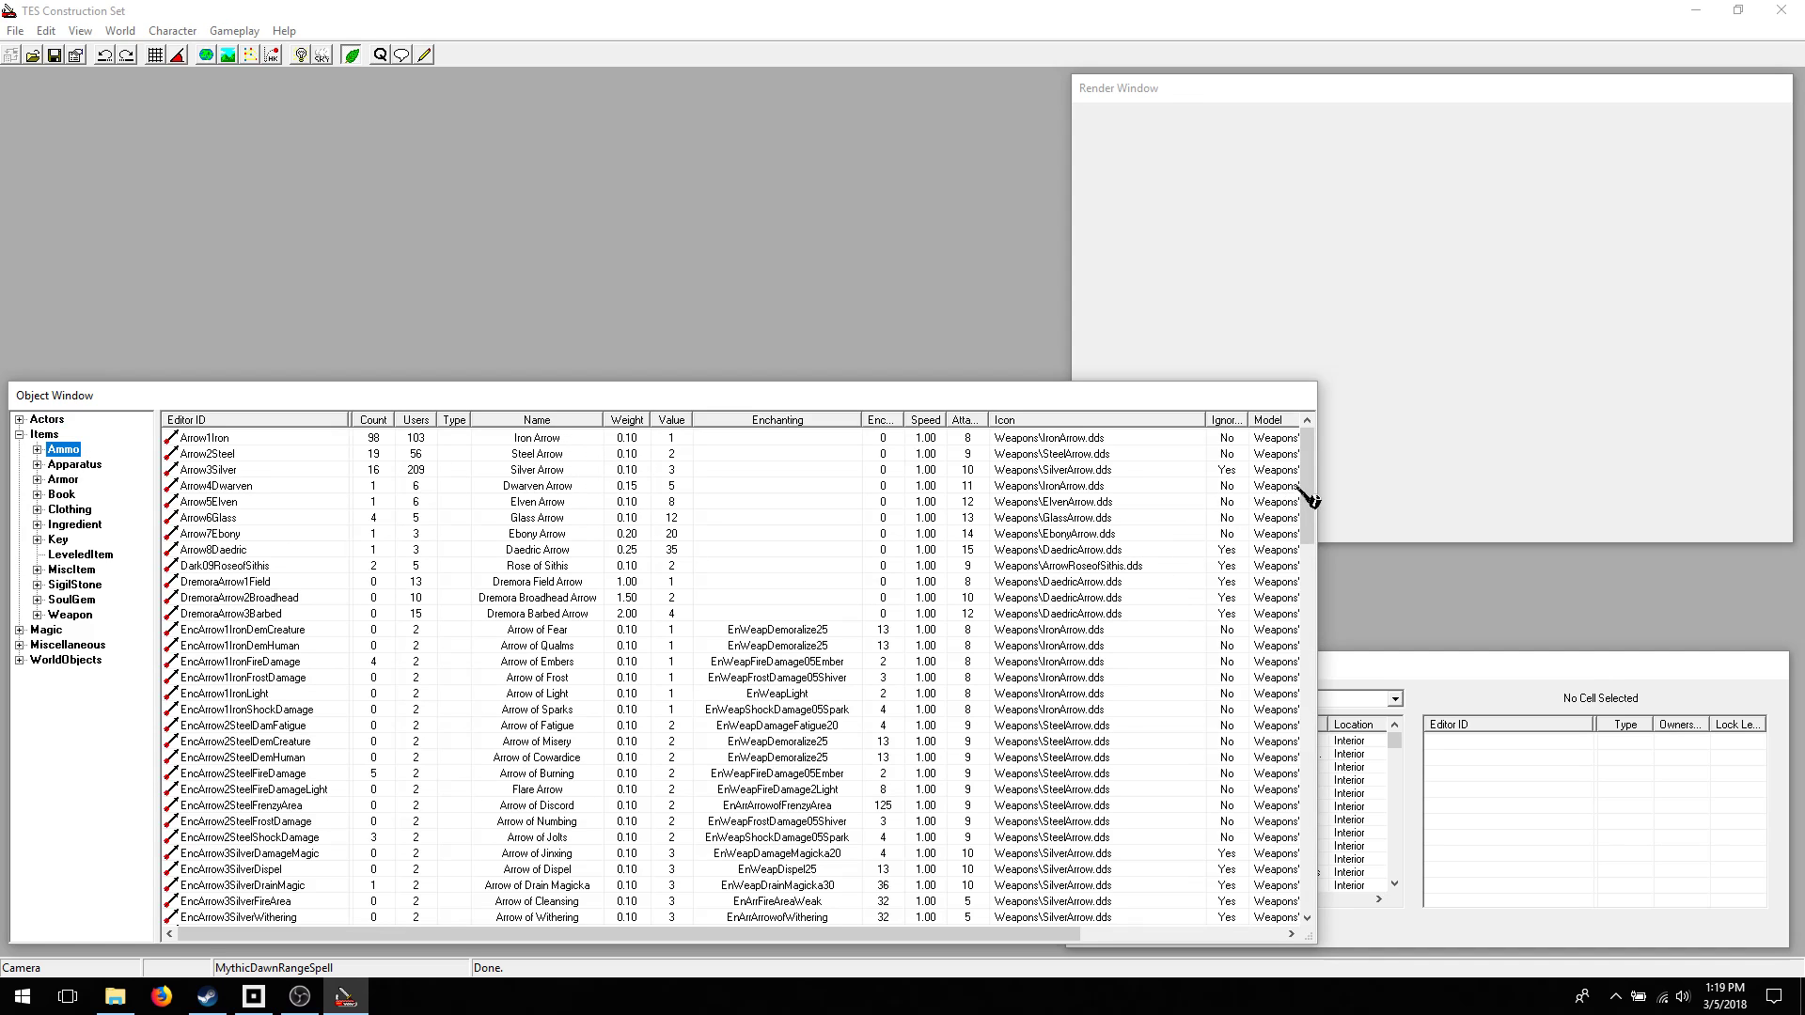
left_click(631, 421)
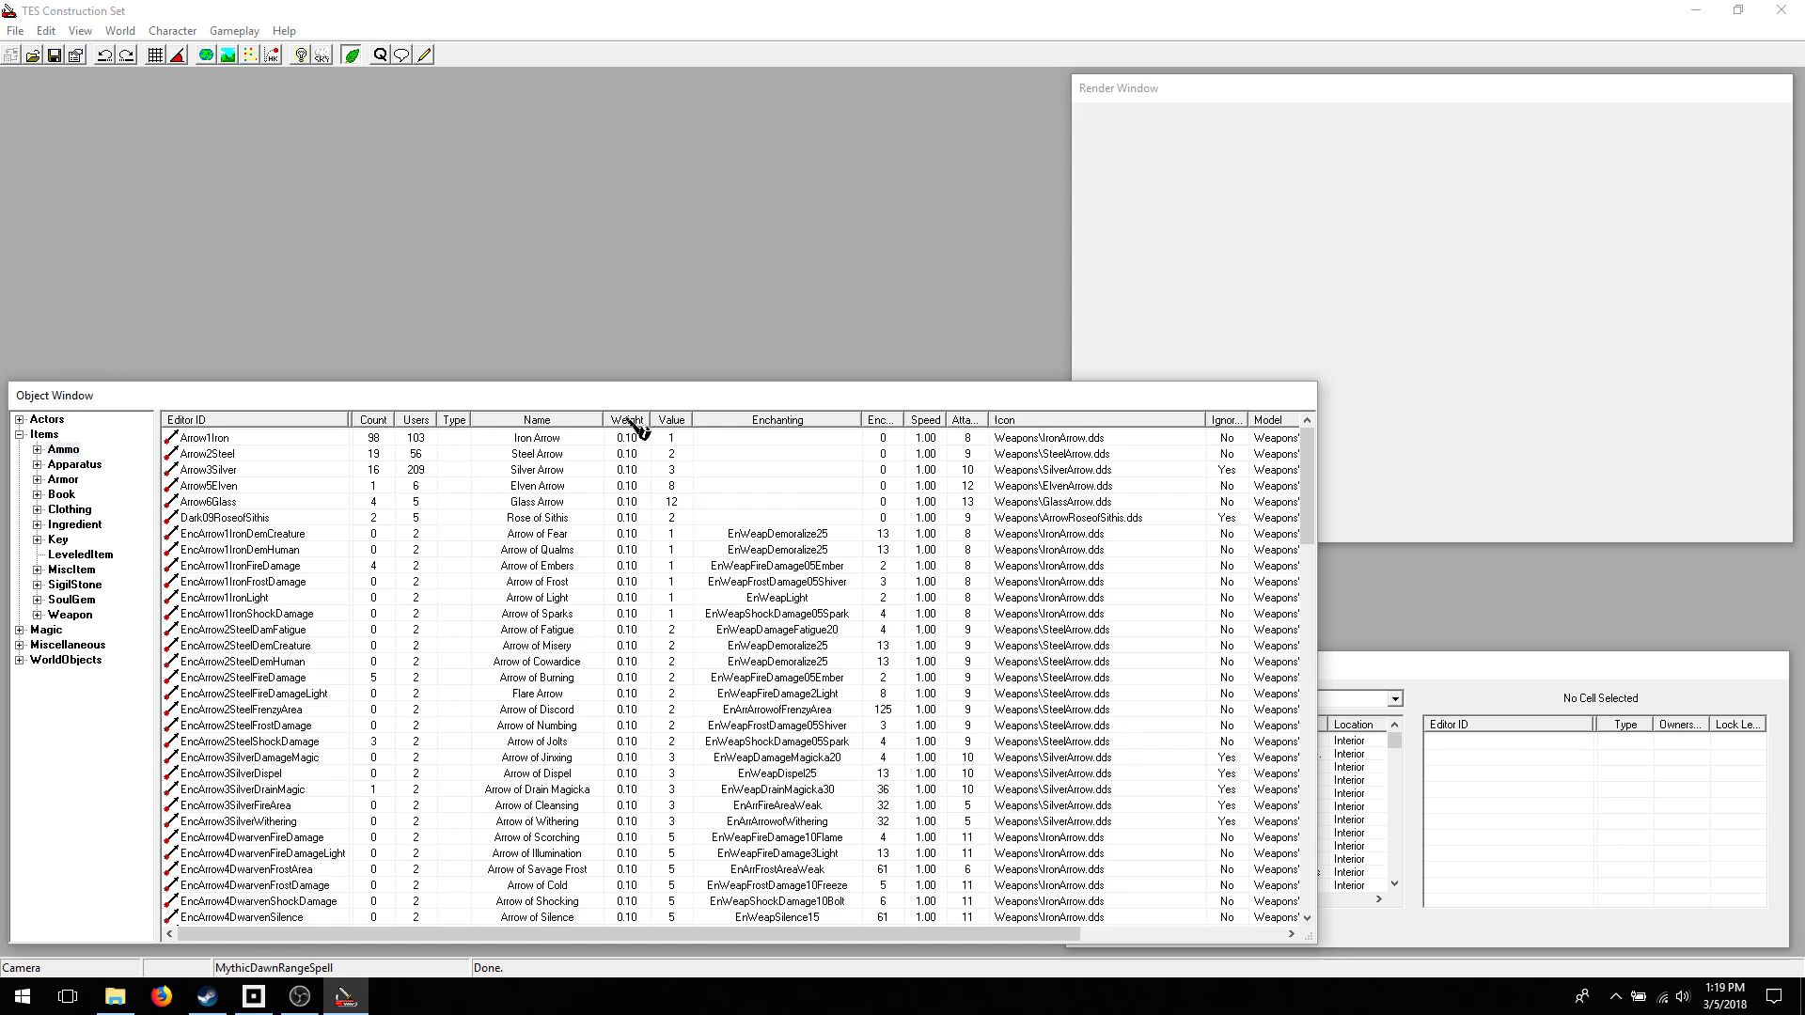
left_click(633, 422)
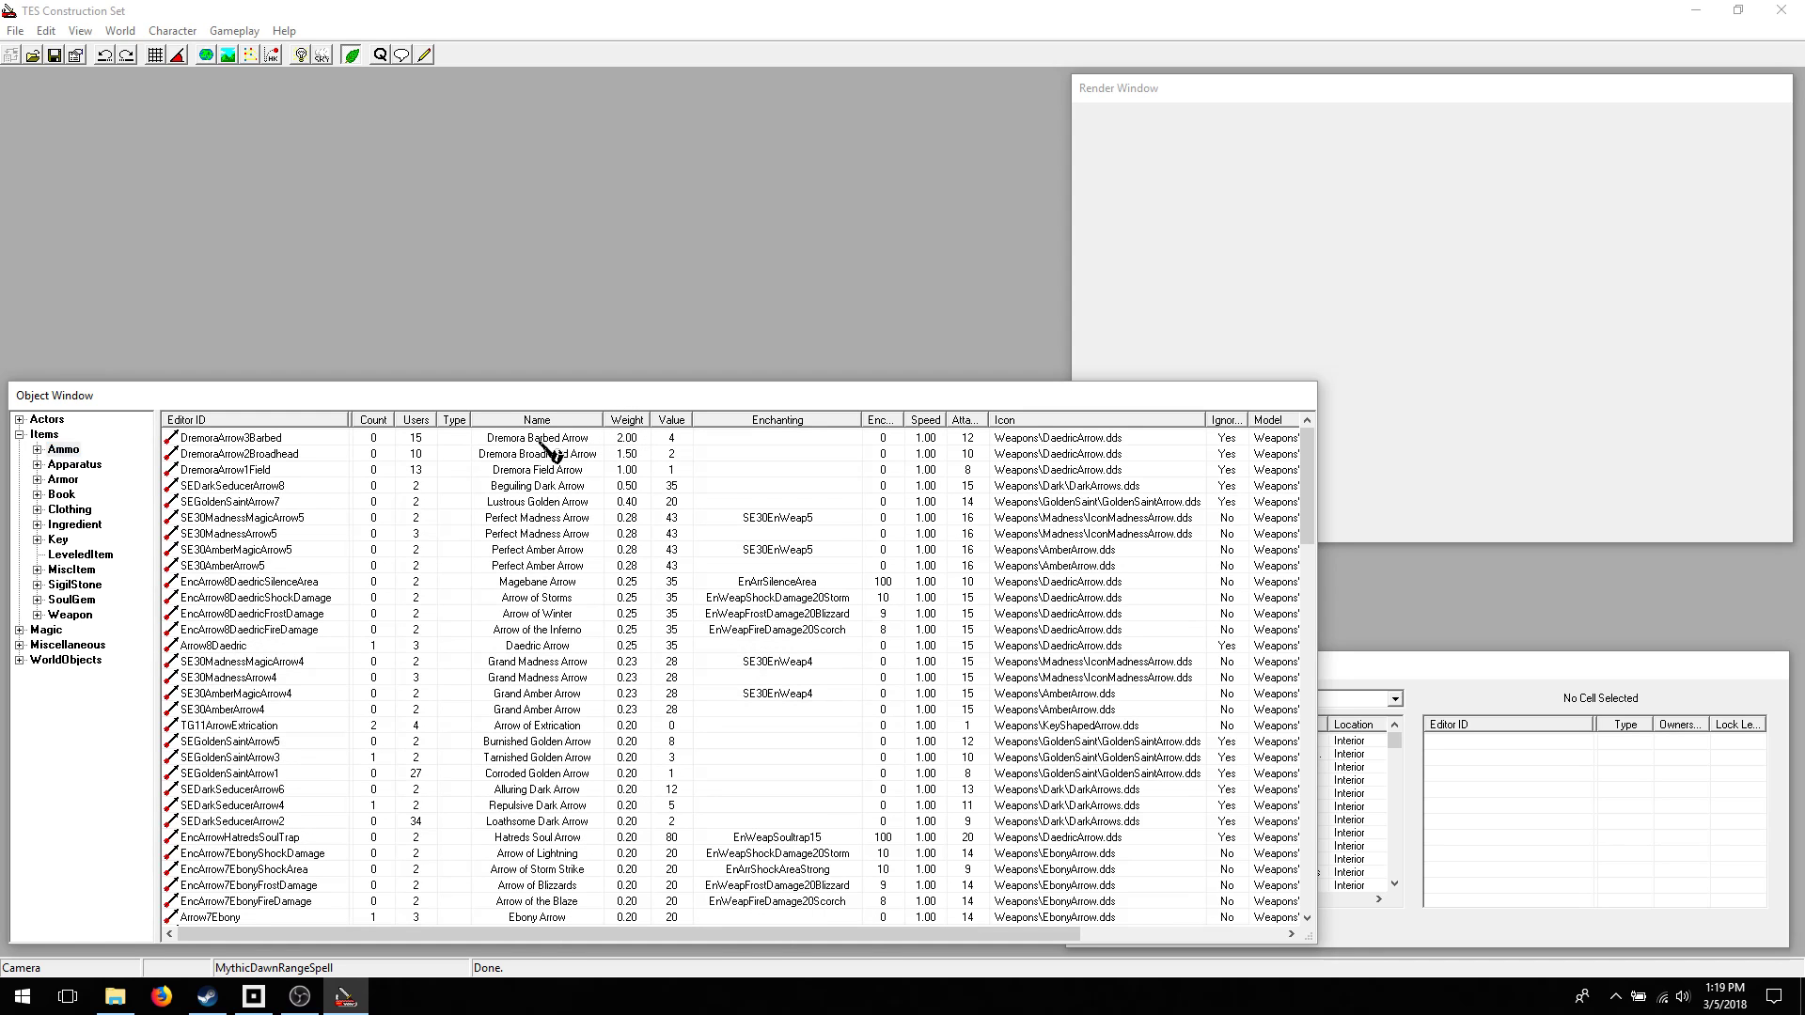
- Give DremoraArrow3Barbed weight 1.00 and value 40, then sort ammo by Value descending
double_click(544, 442)
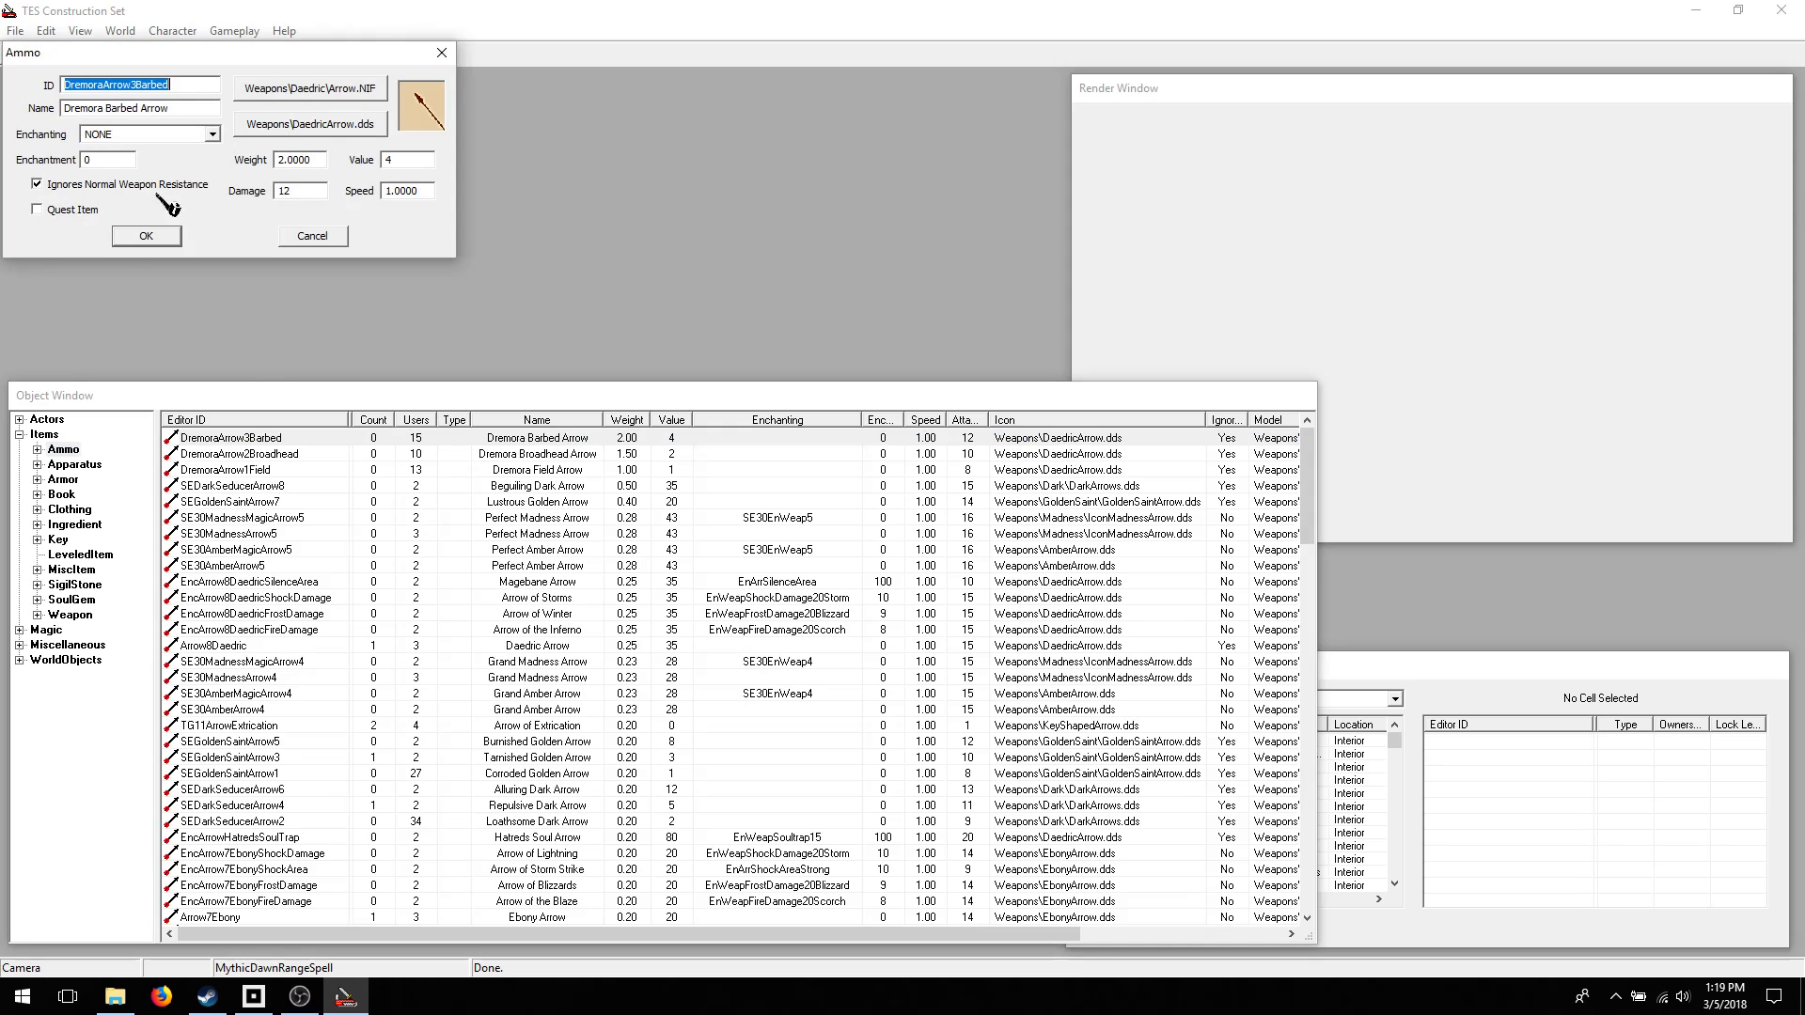
left_click(284, 159)
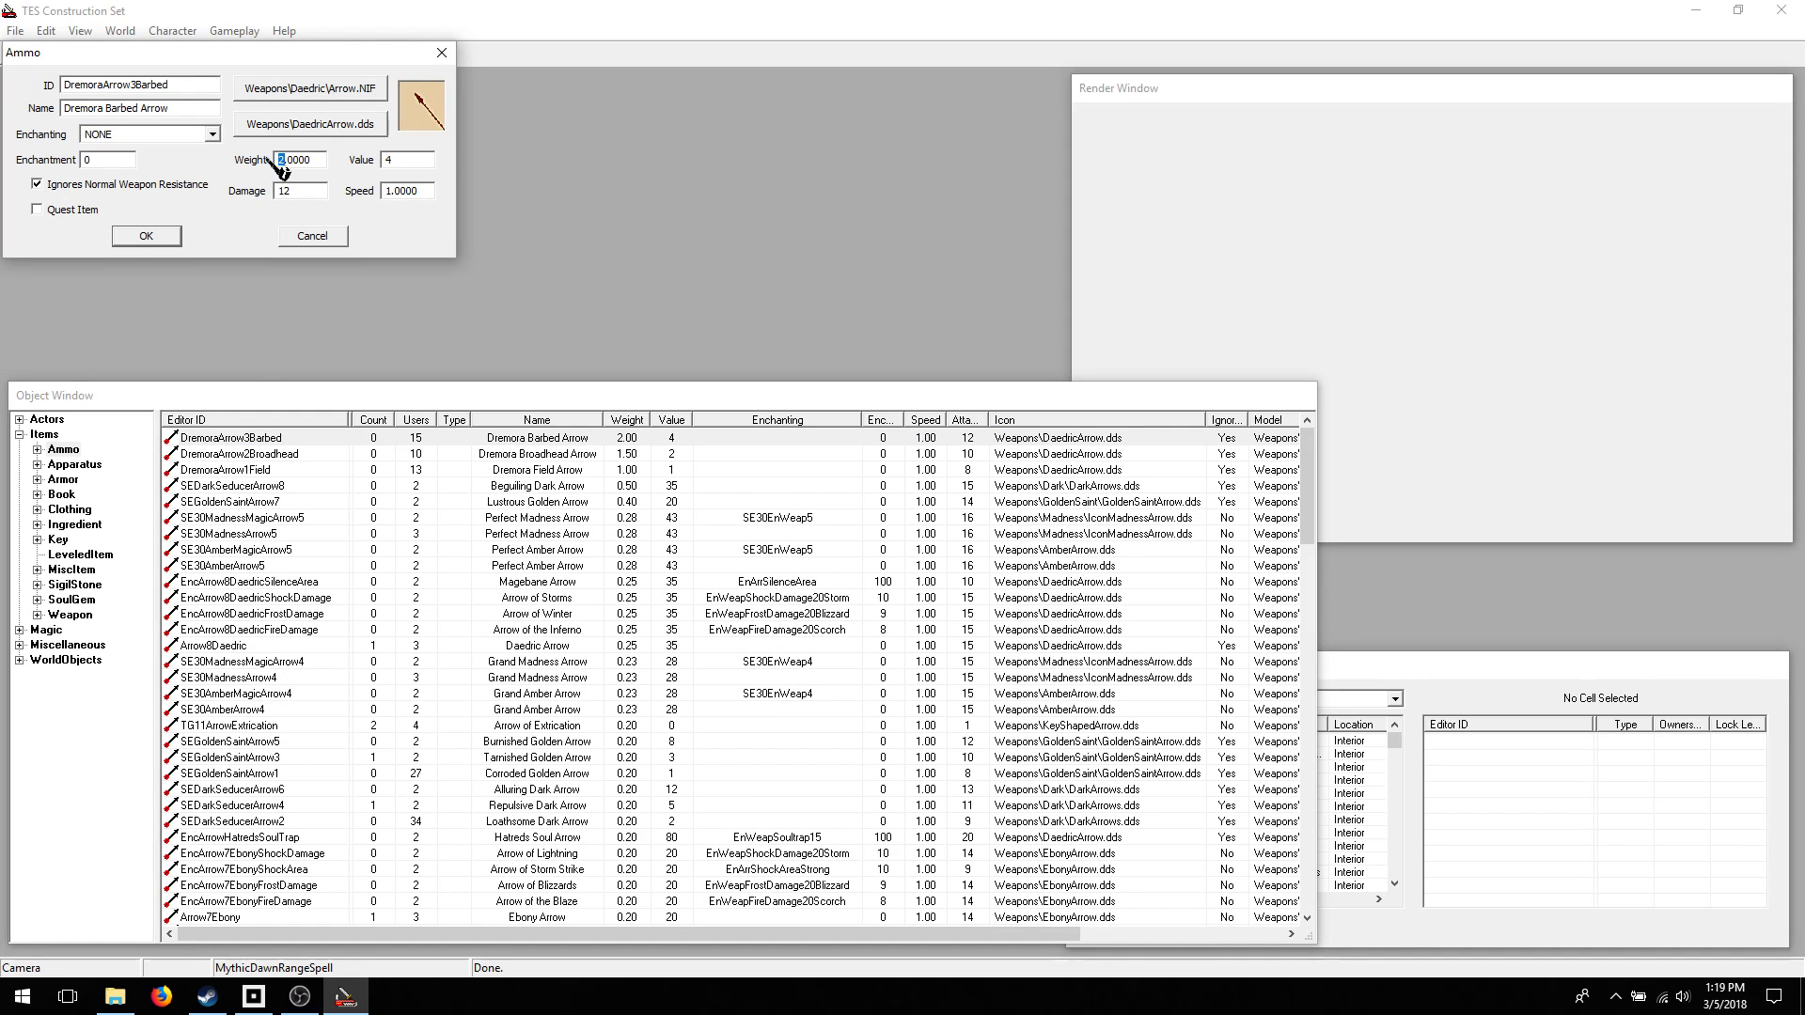
type("1")
left_click(145, 240)
type("0")
left_click(146, 237)
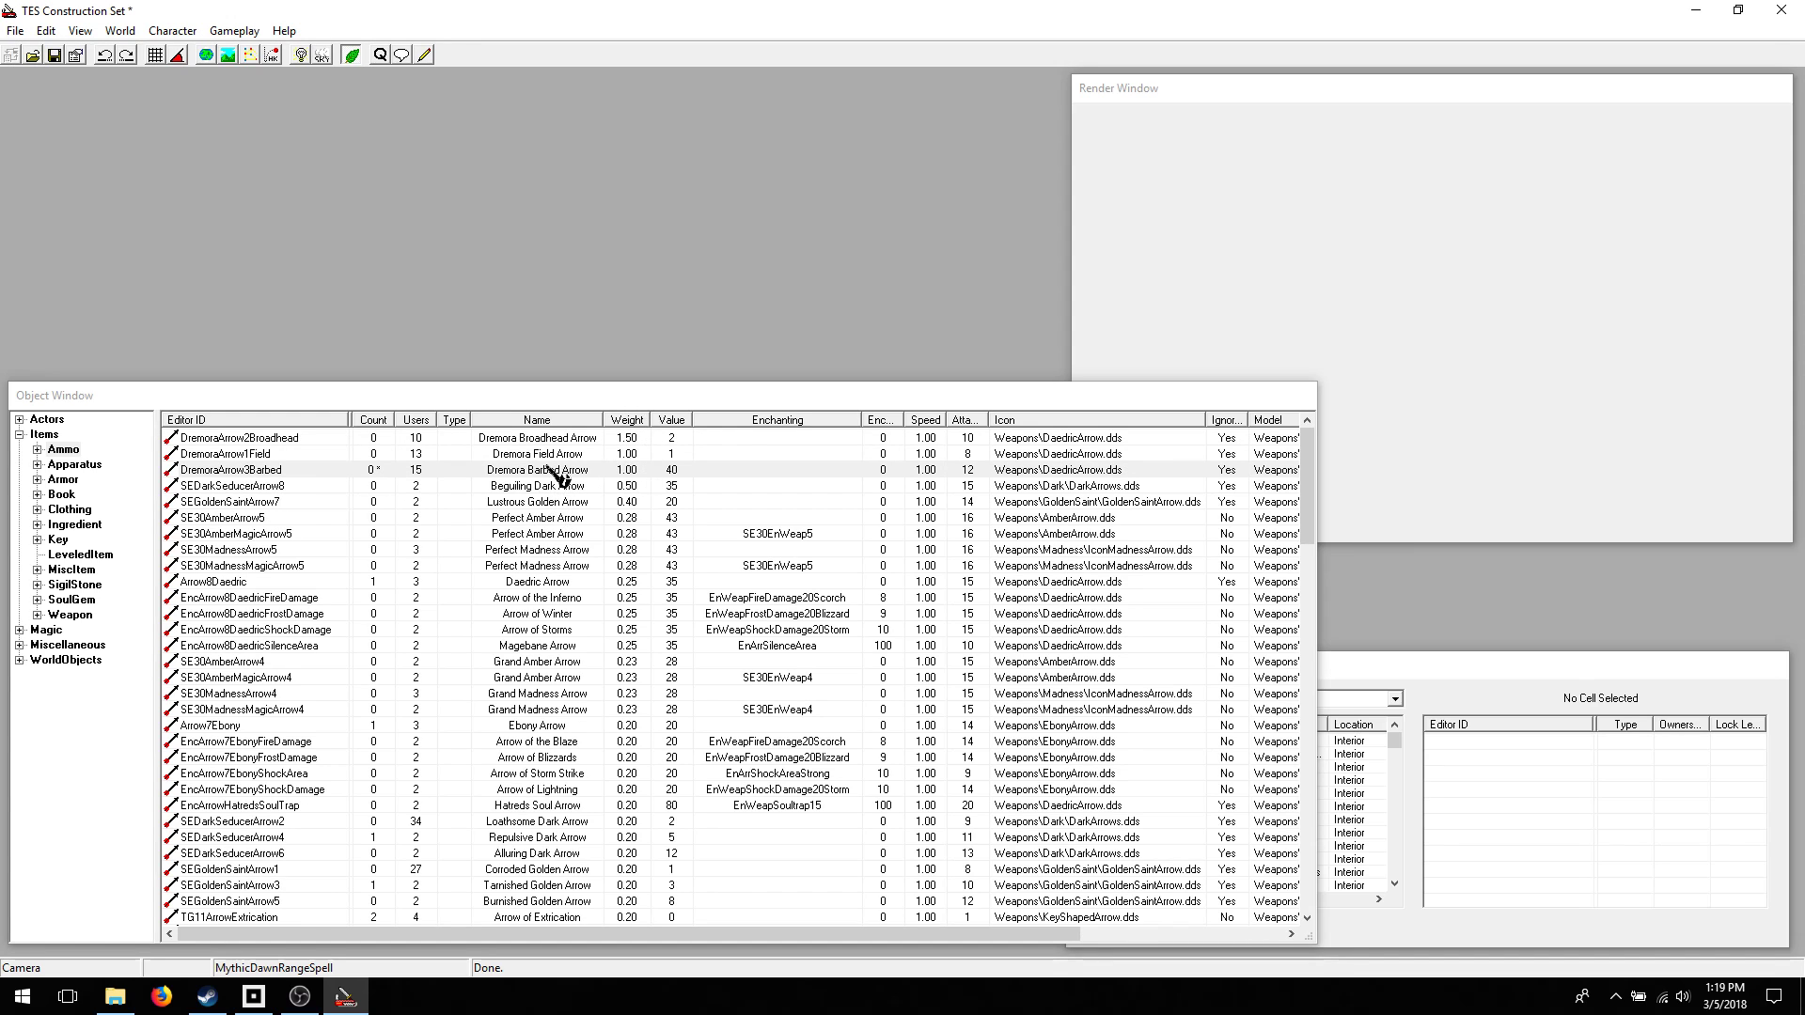
left_click(674, 420)
left_click(677, 425)
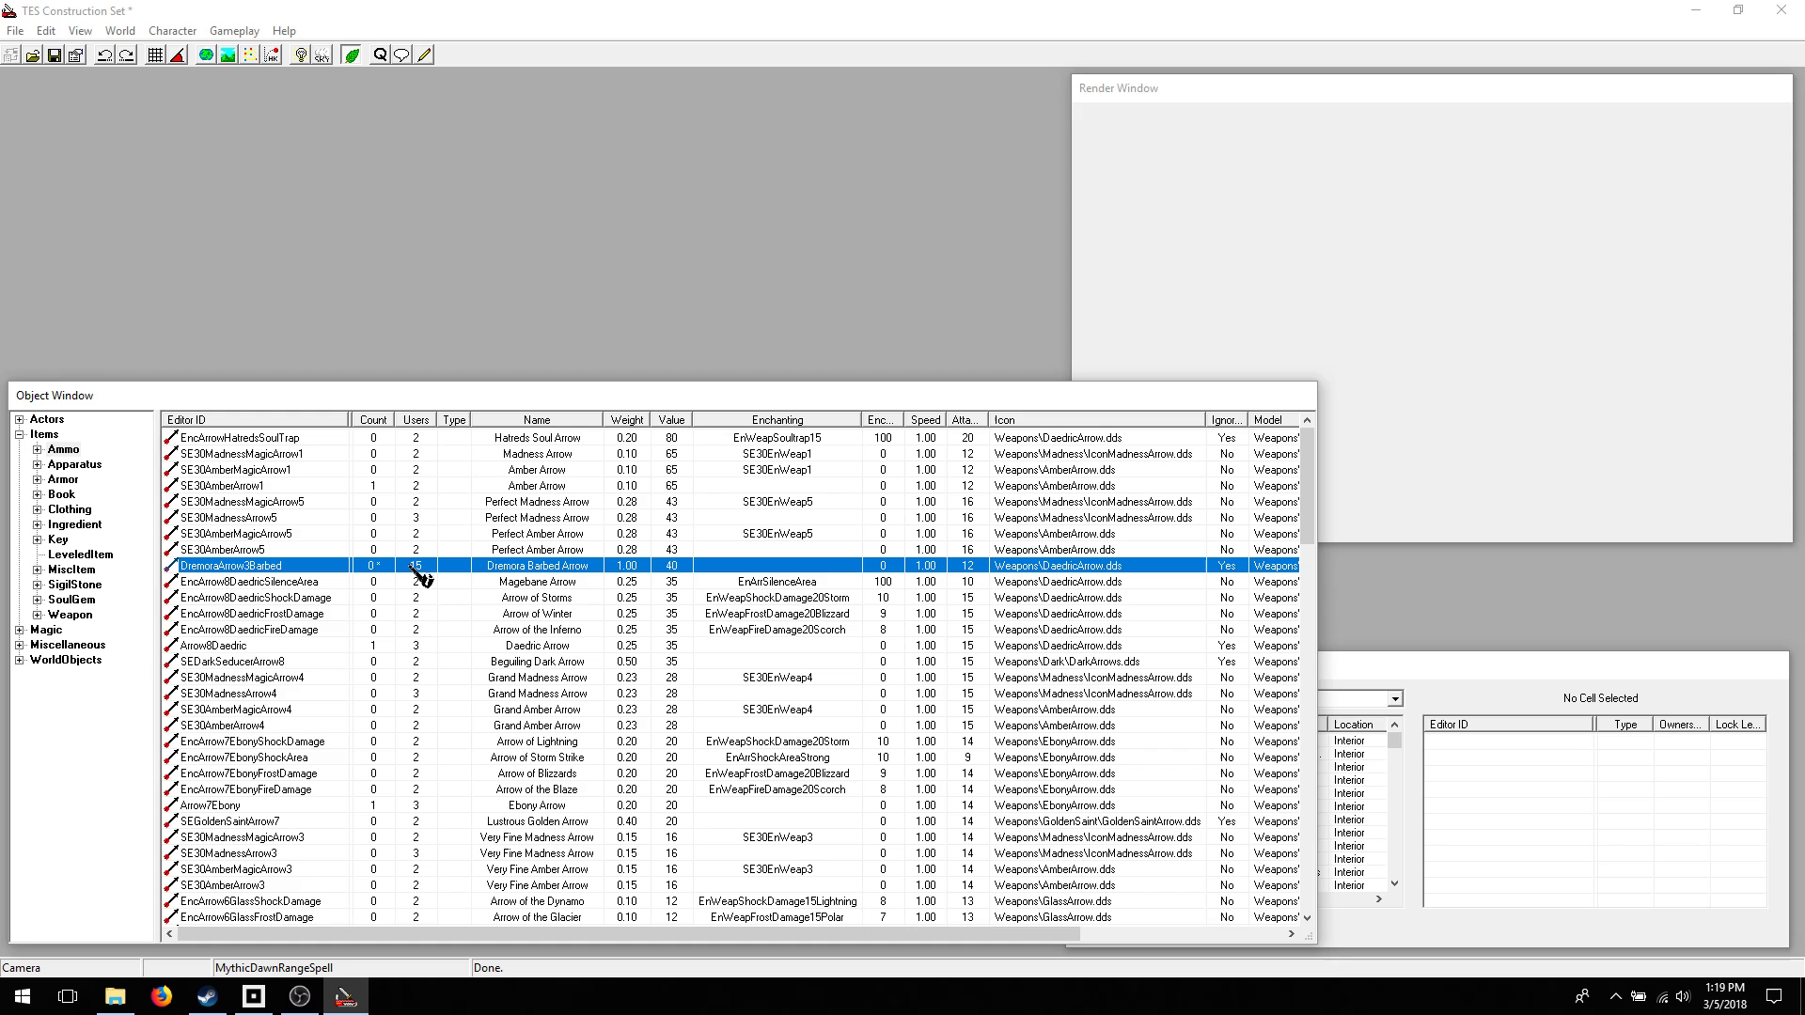
- Browse the Apparatus and Armor records, including ApronRythes, then collapse Armor
left_click(66, 466)
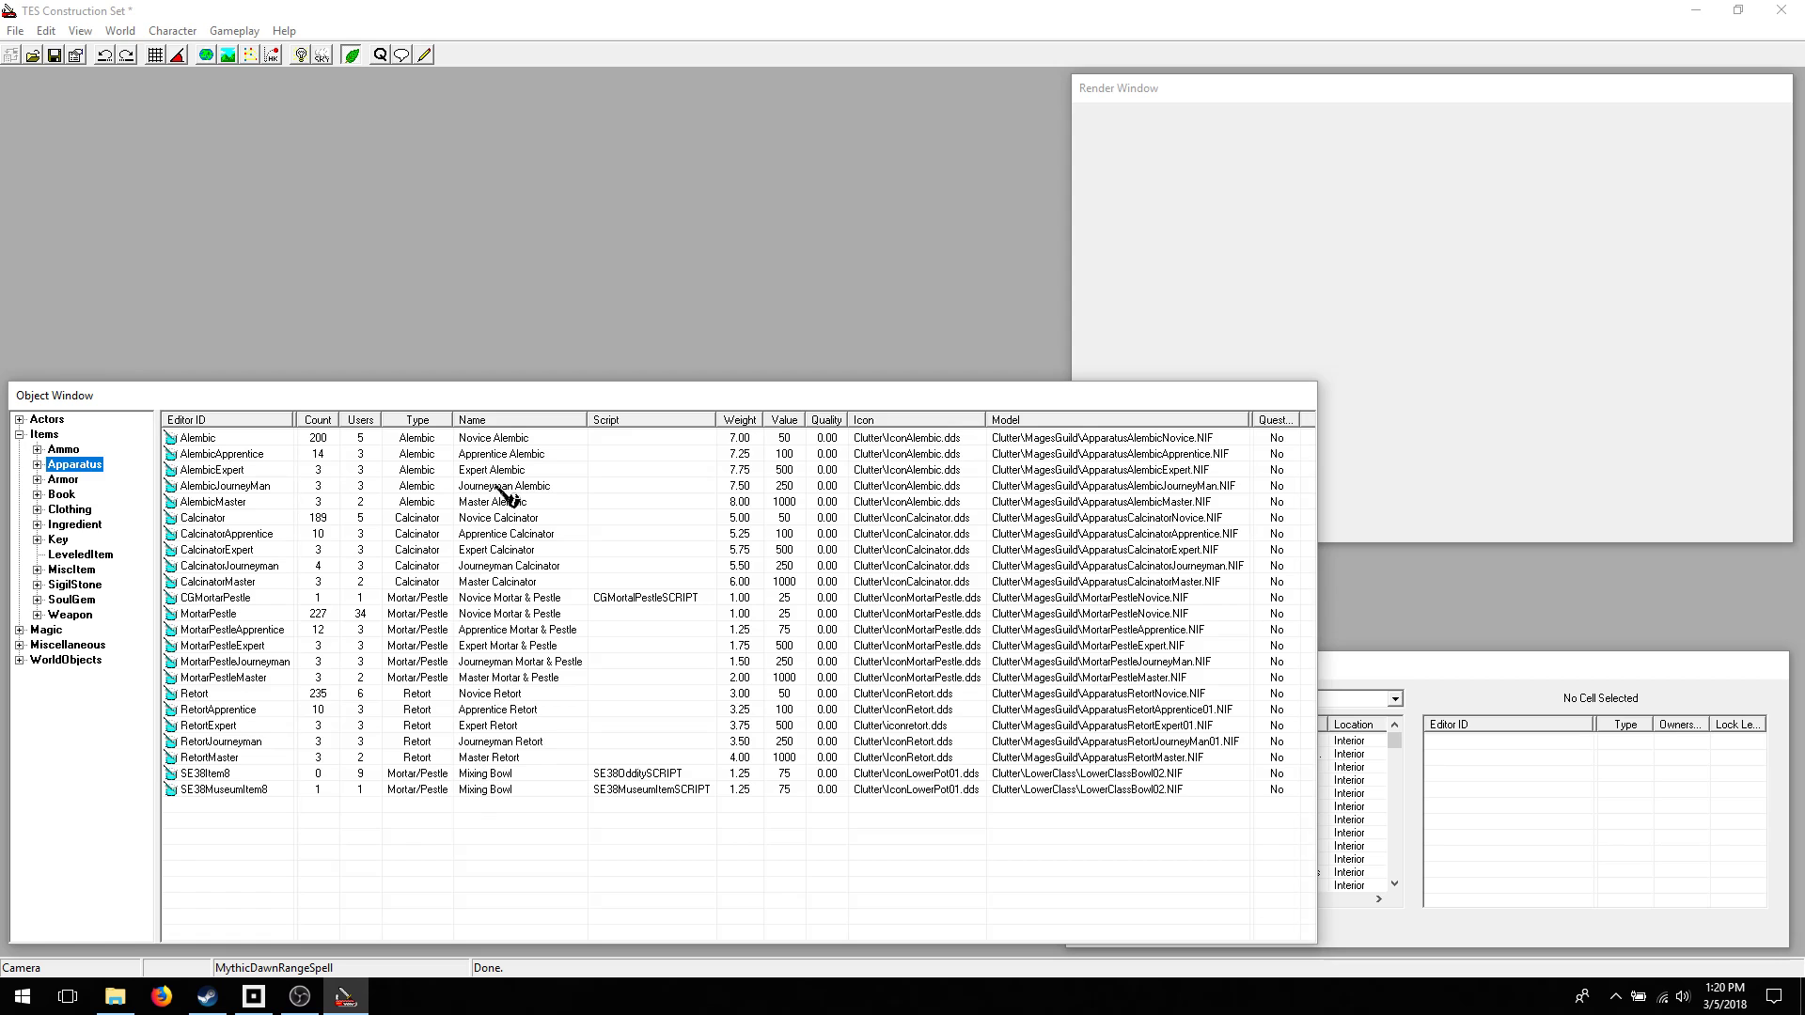
double_click(60, 481)
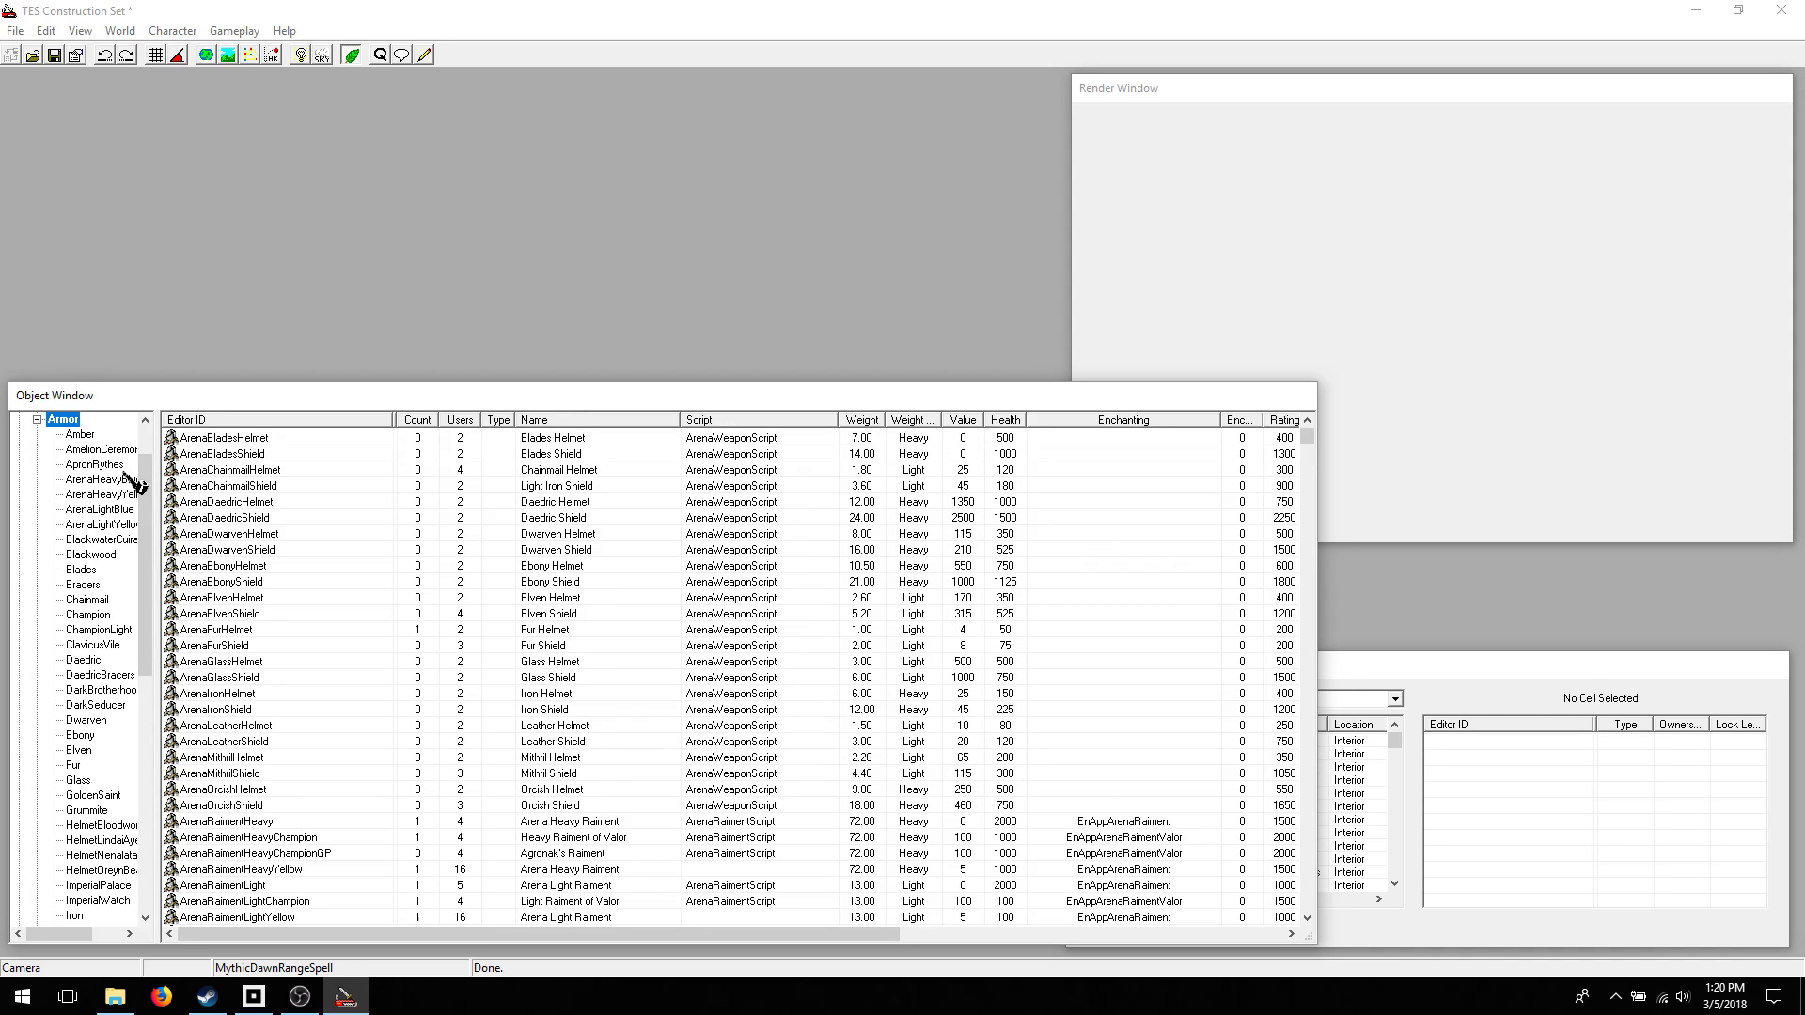
left_click(99, 463)
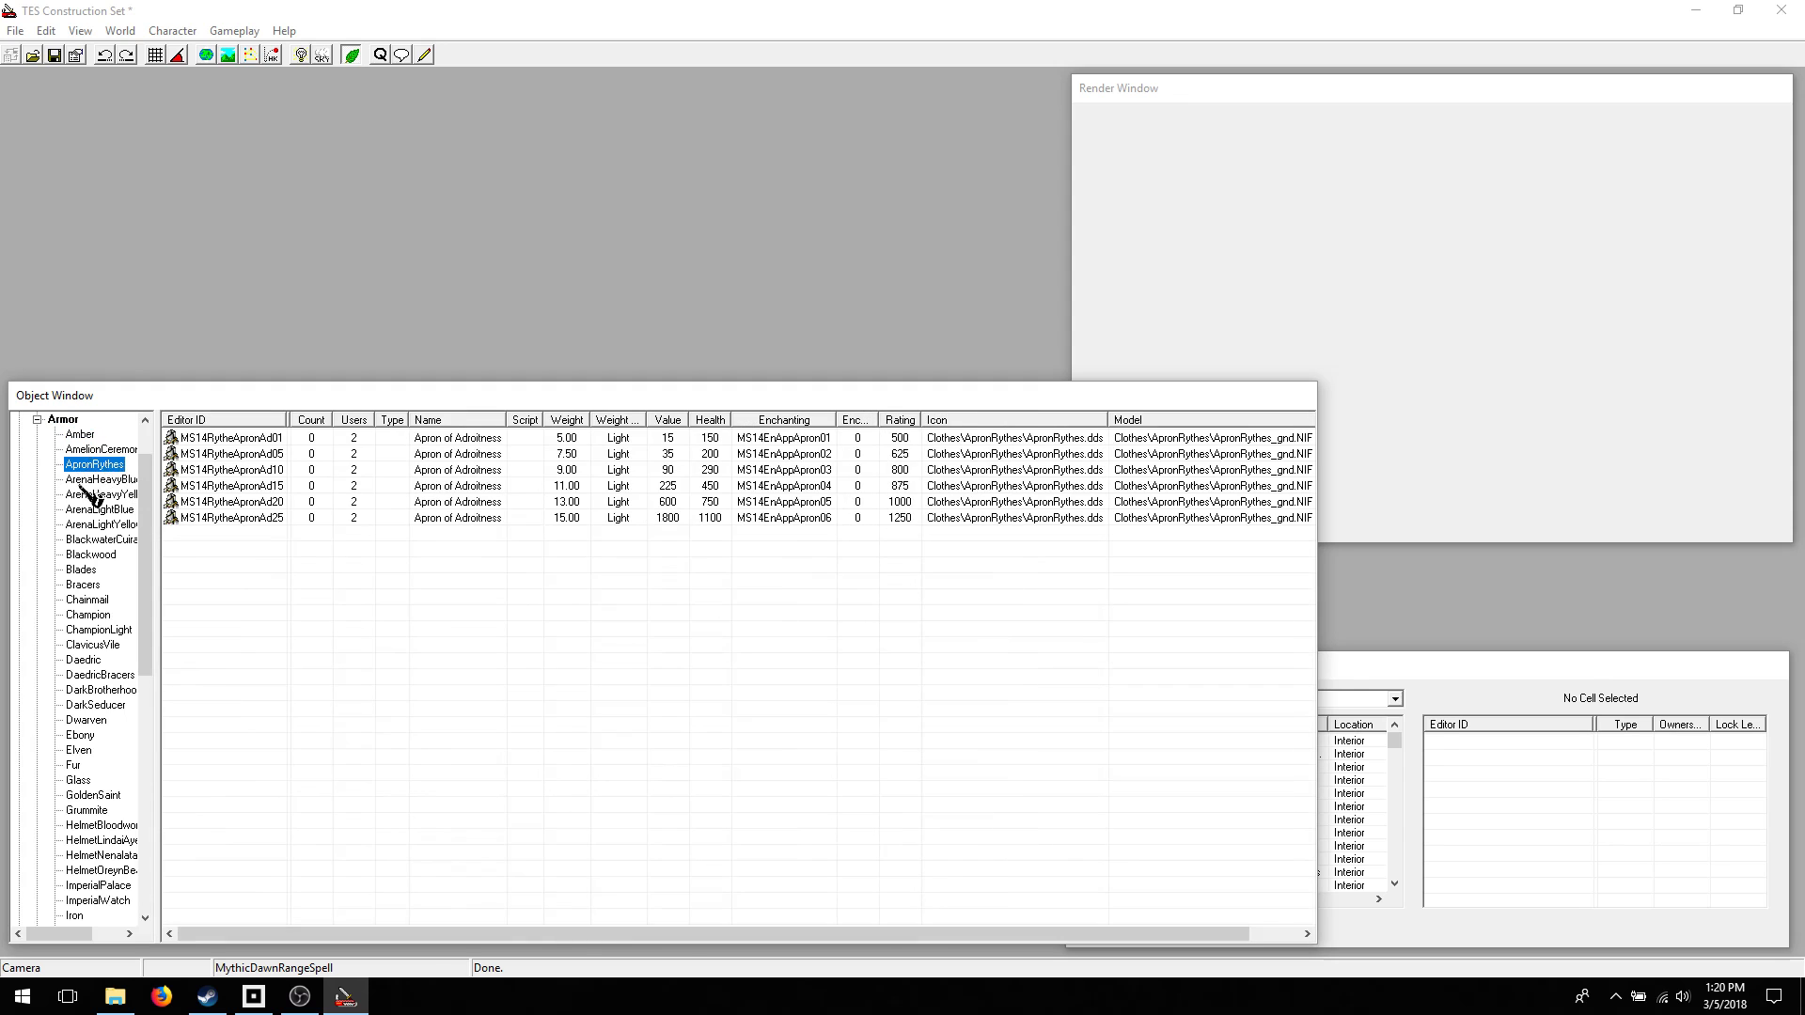
left_click(71, 450)
left_click(38, 419)
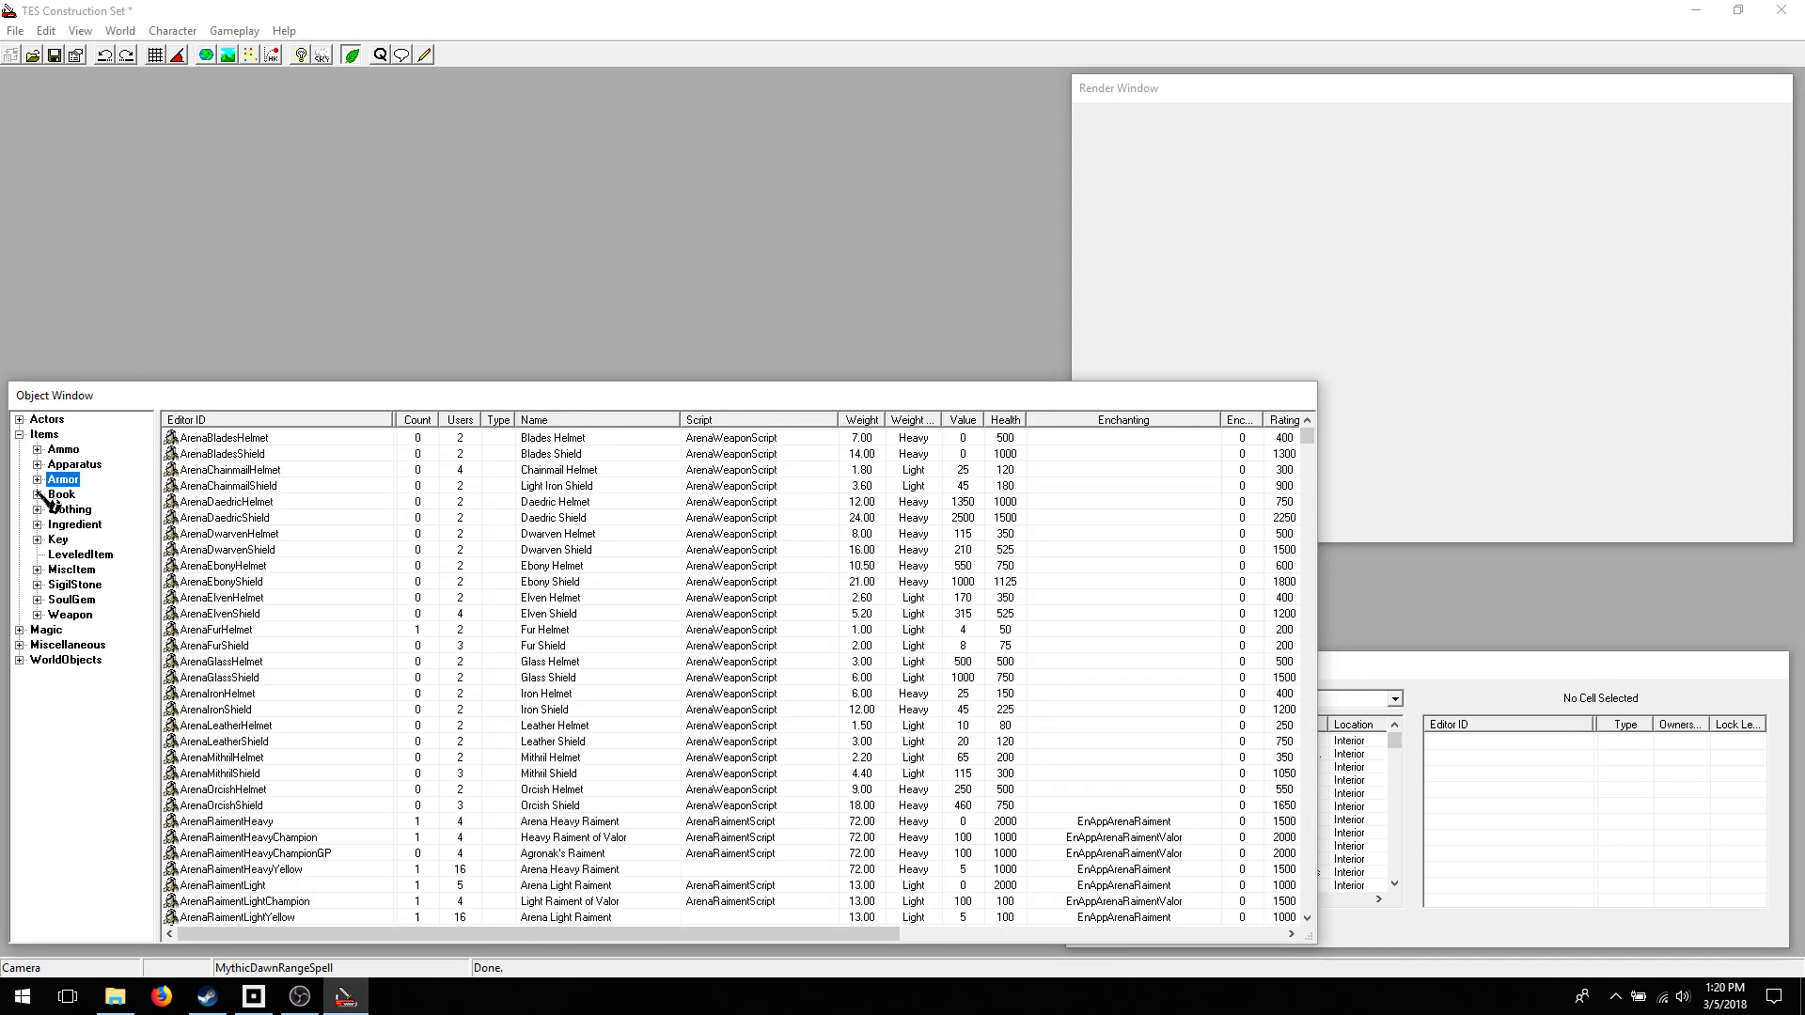
- List the LeveledItem records and open AdventurerWarriorBoots for editing
left_click(80, 555)
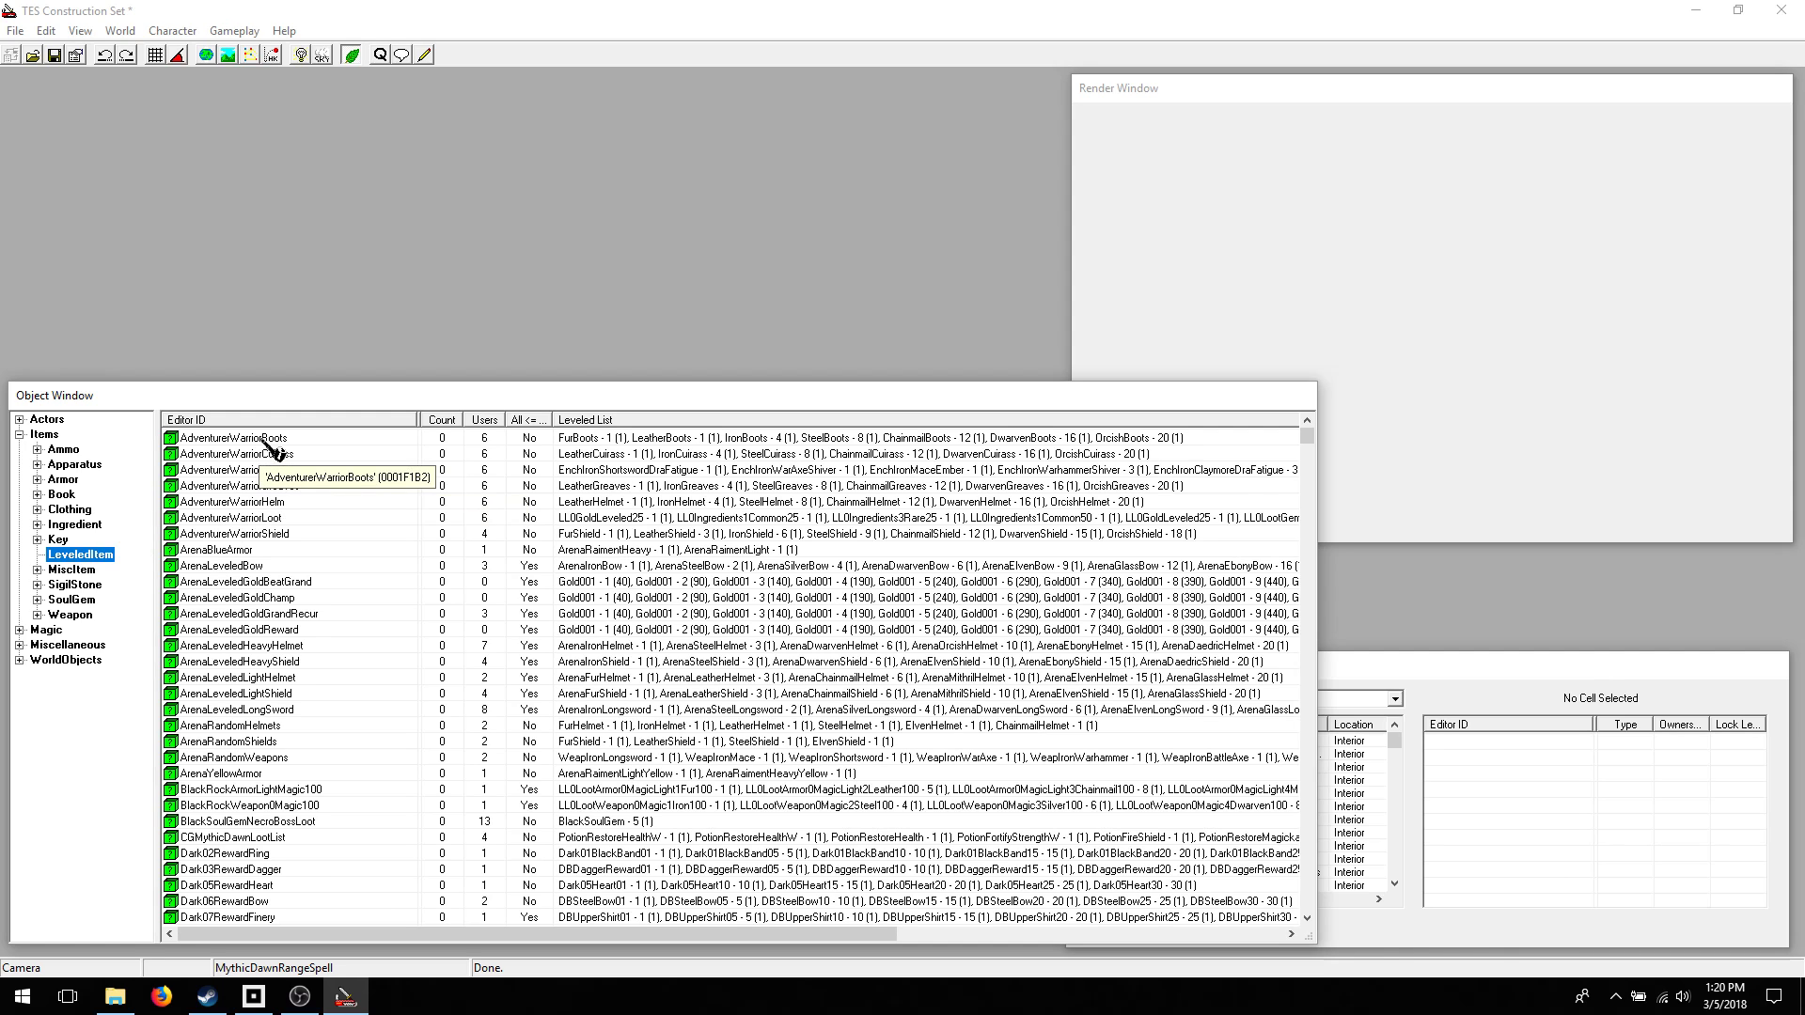
left_click(274, 449)
double_click(274, 448)
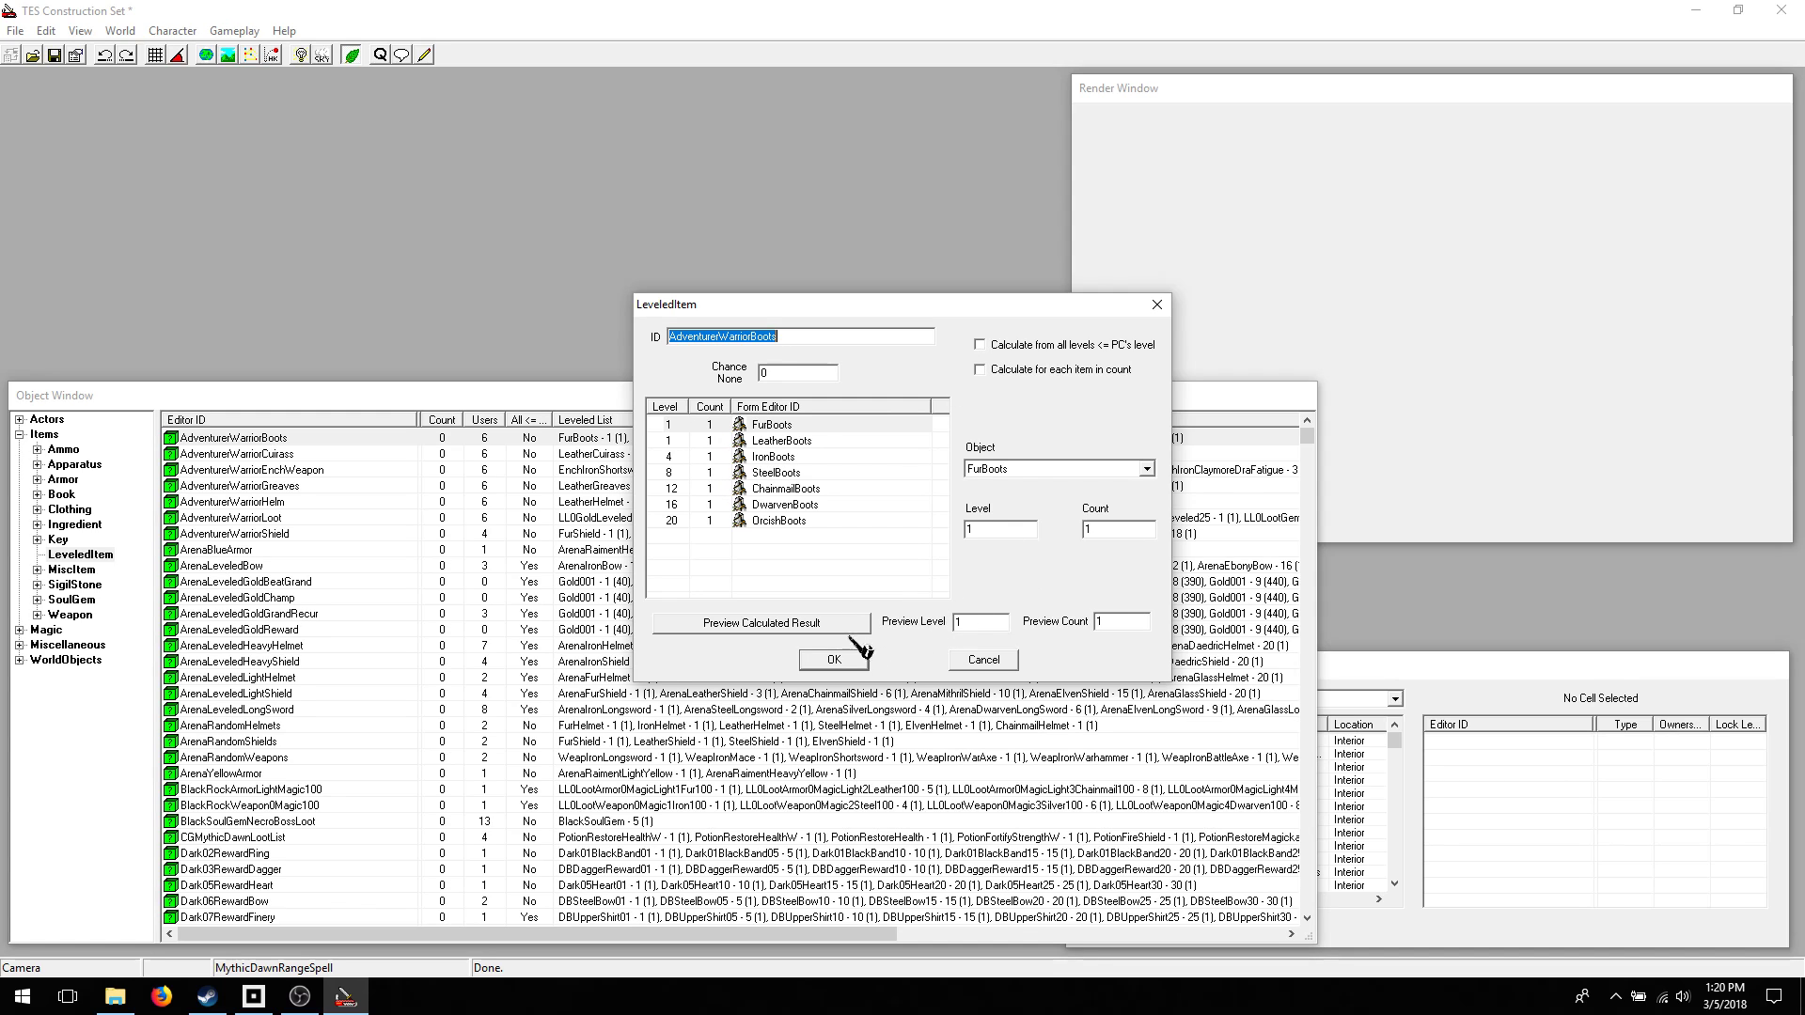
- Preview the leveled list's calculated result three times at the default level
left_click(775, 624)
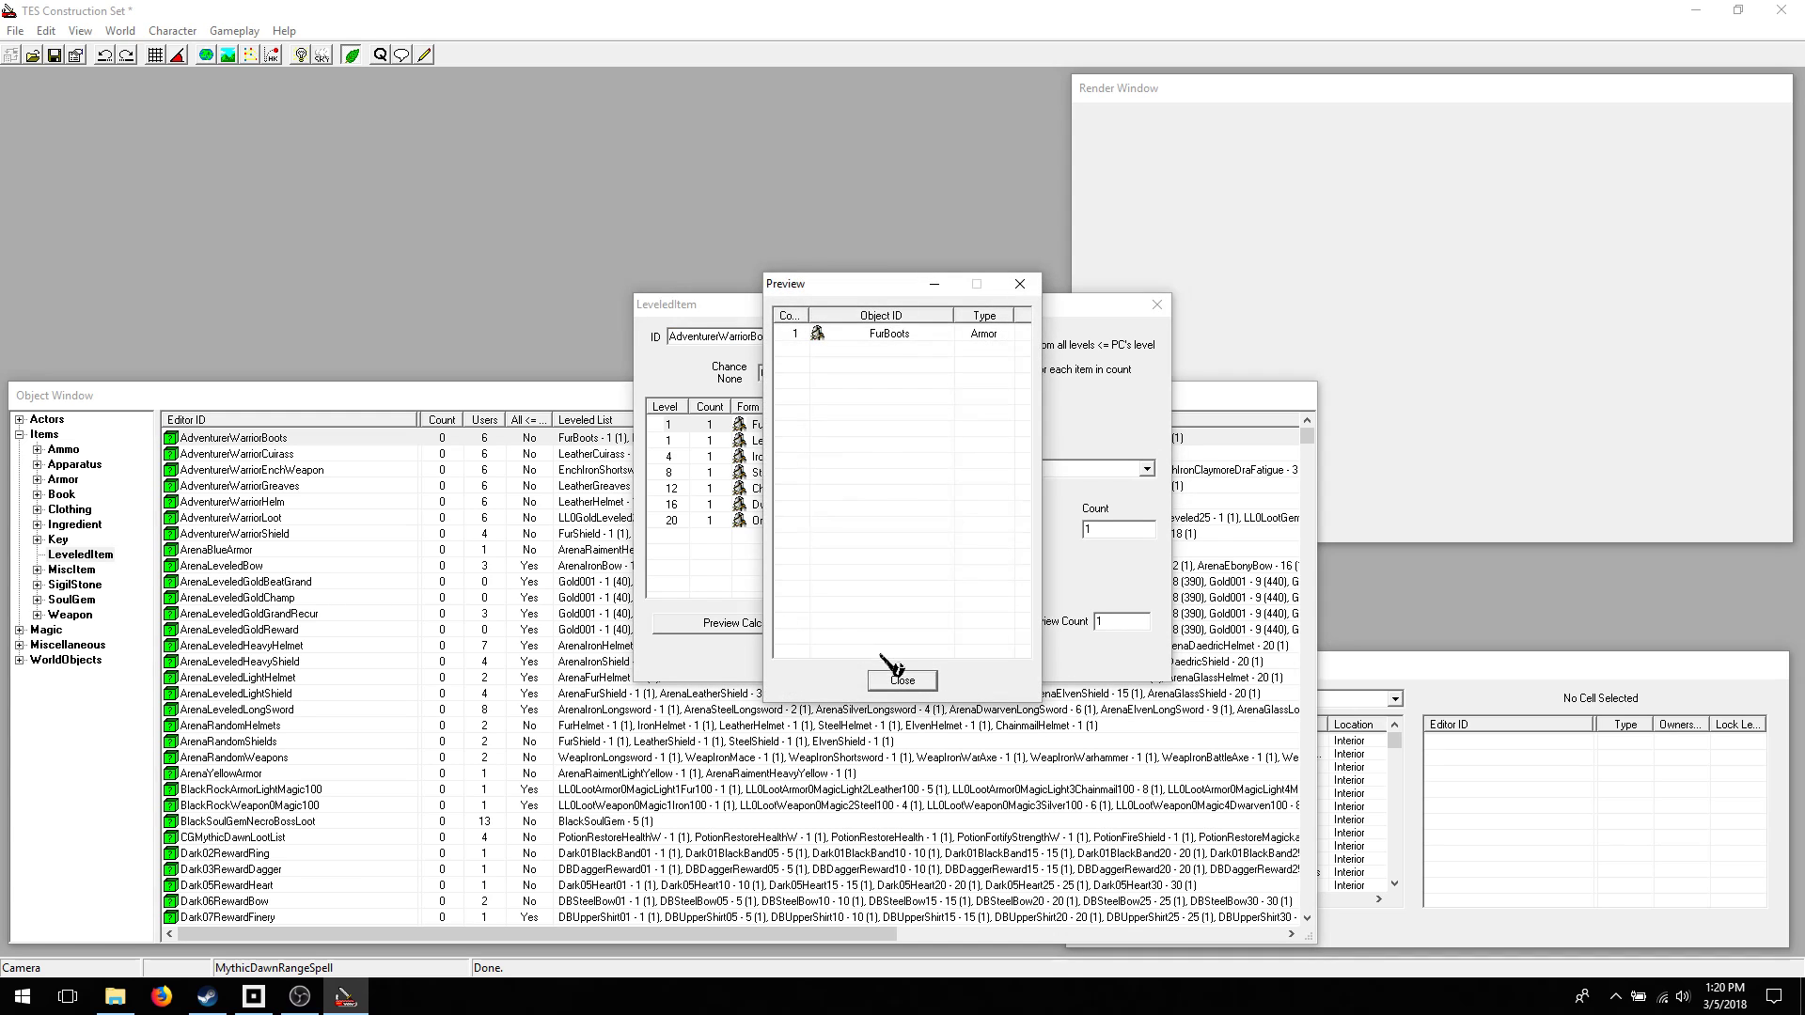
left_click(901, 679)
left_click(764, 628)
left_click(902, 679)
left_click(767, 628)
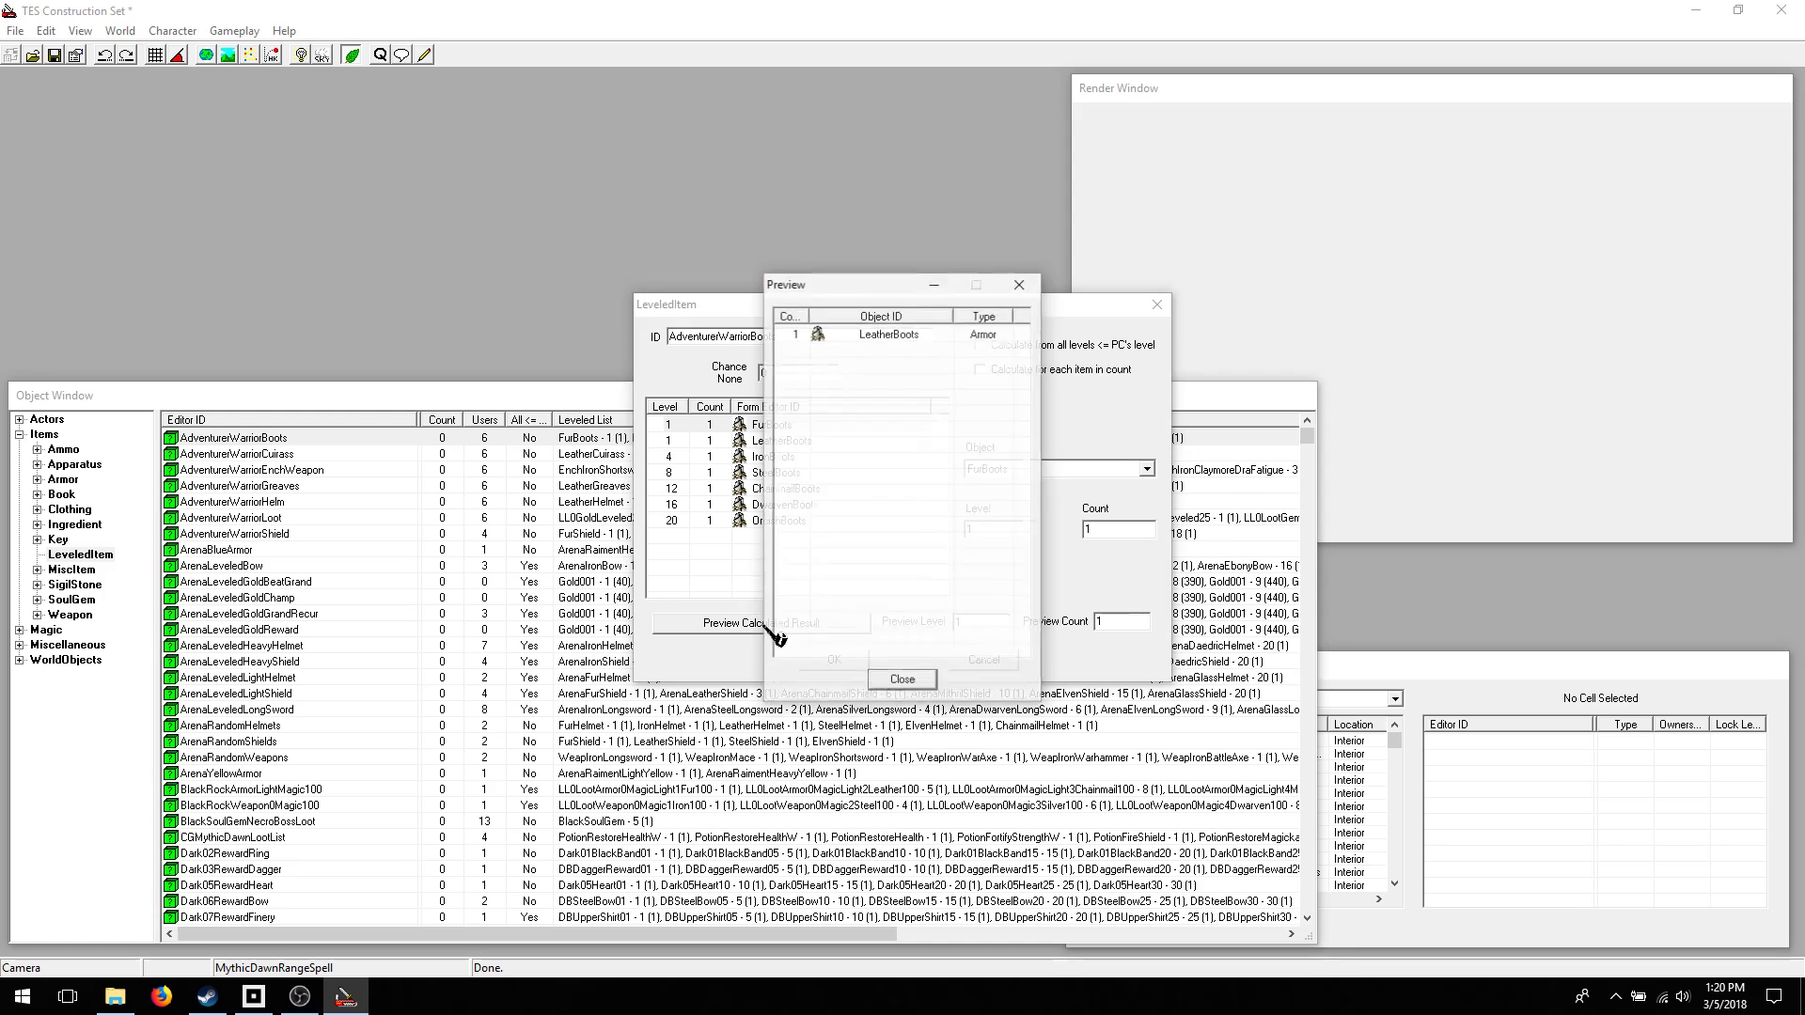
left_click(904, 679)
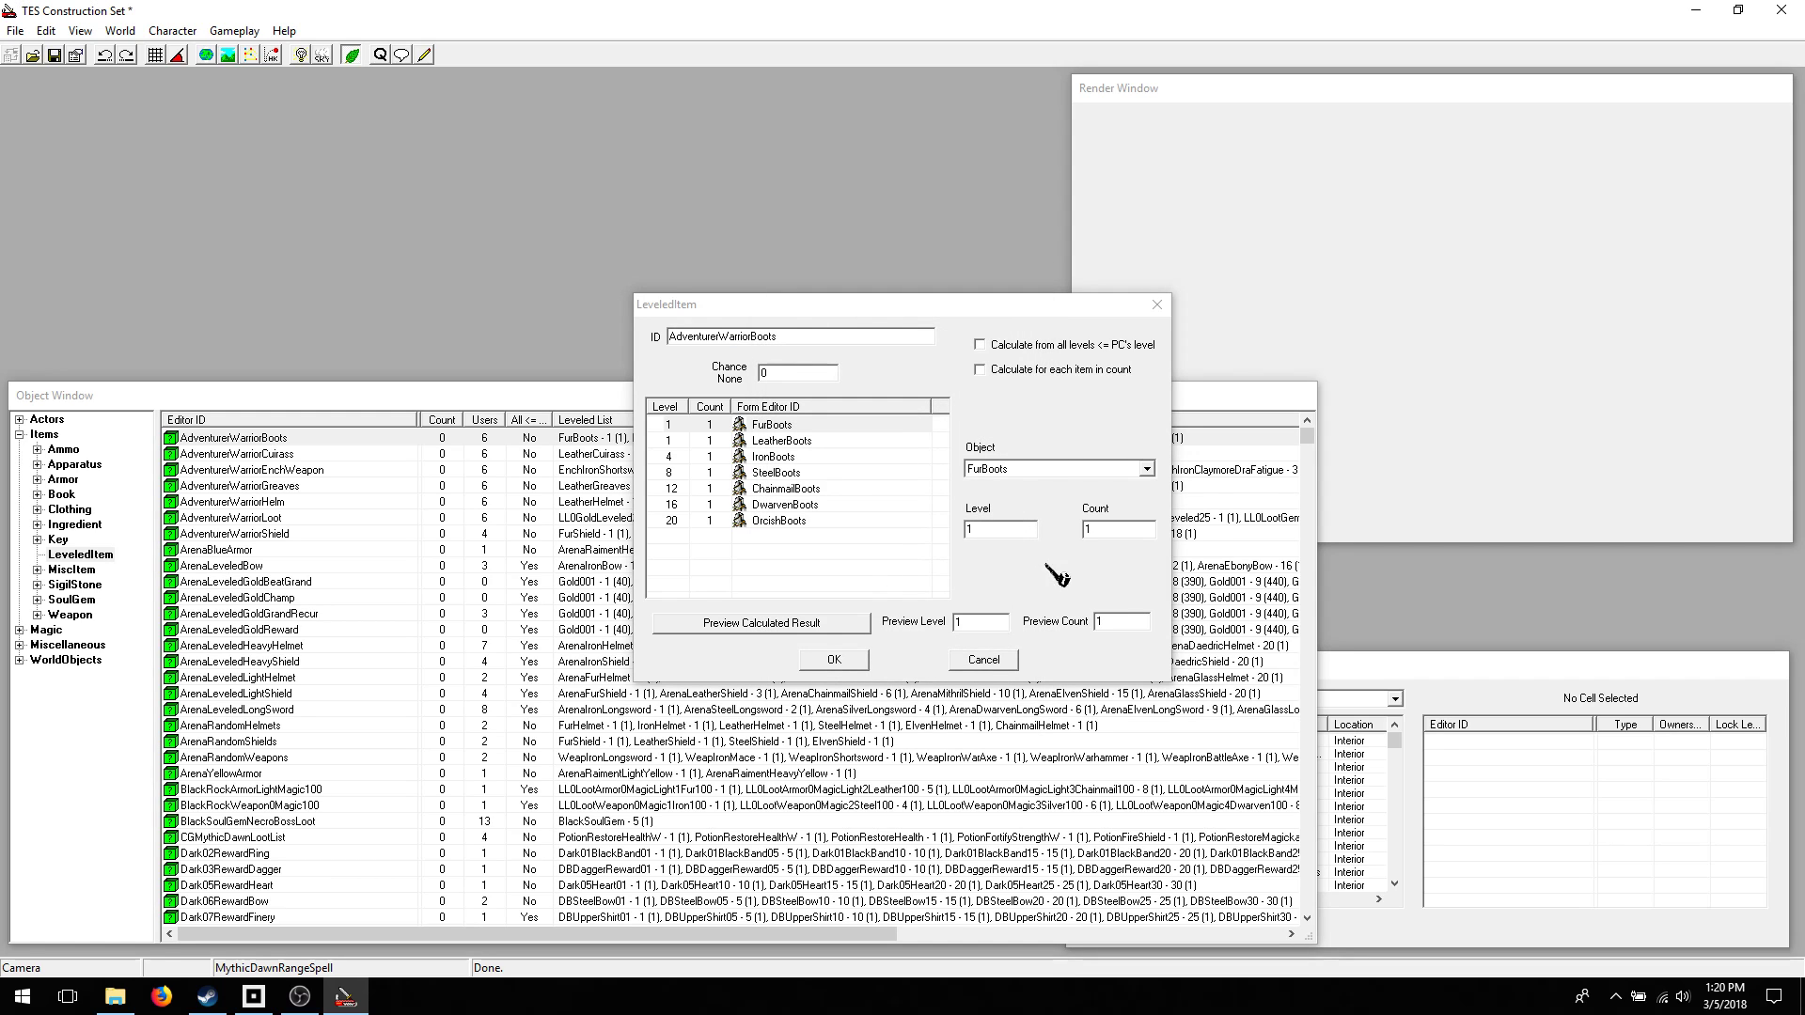
- Temporarily set FurBoots to level 15, preview the result, then restore it to level 1
left_click(989, 535)
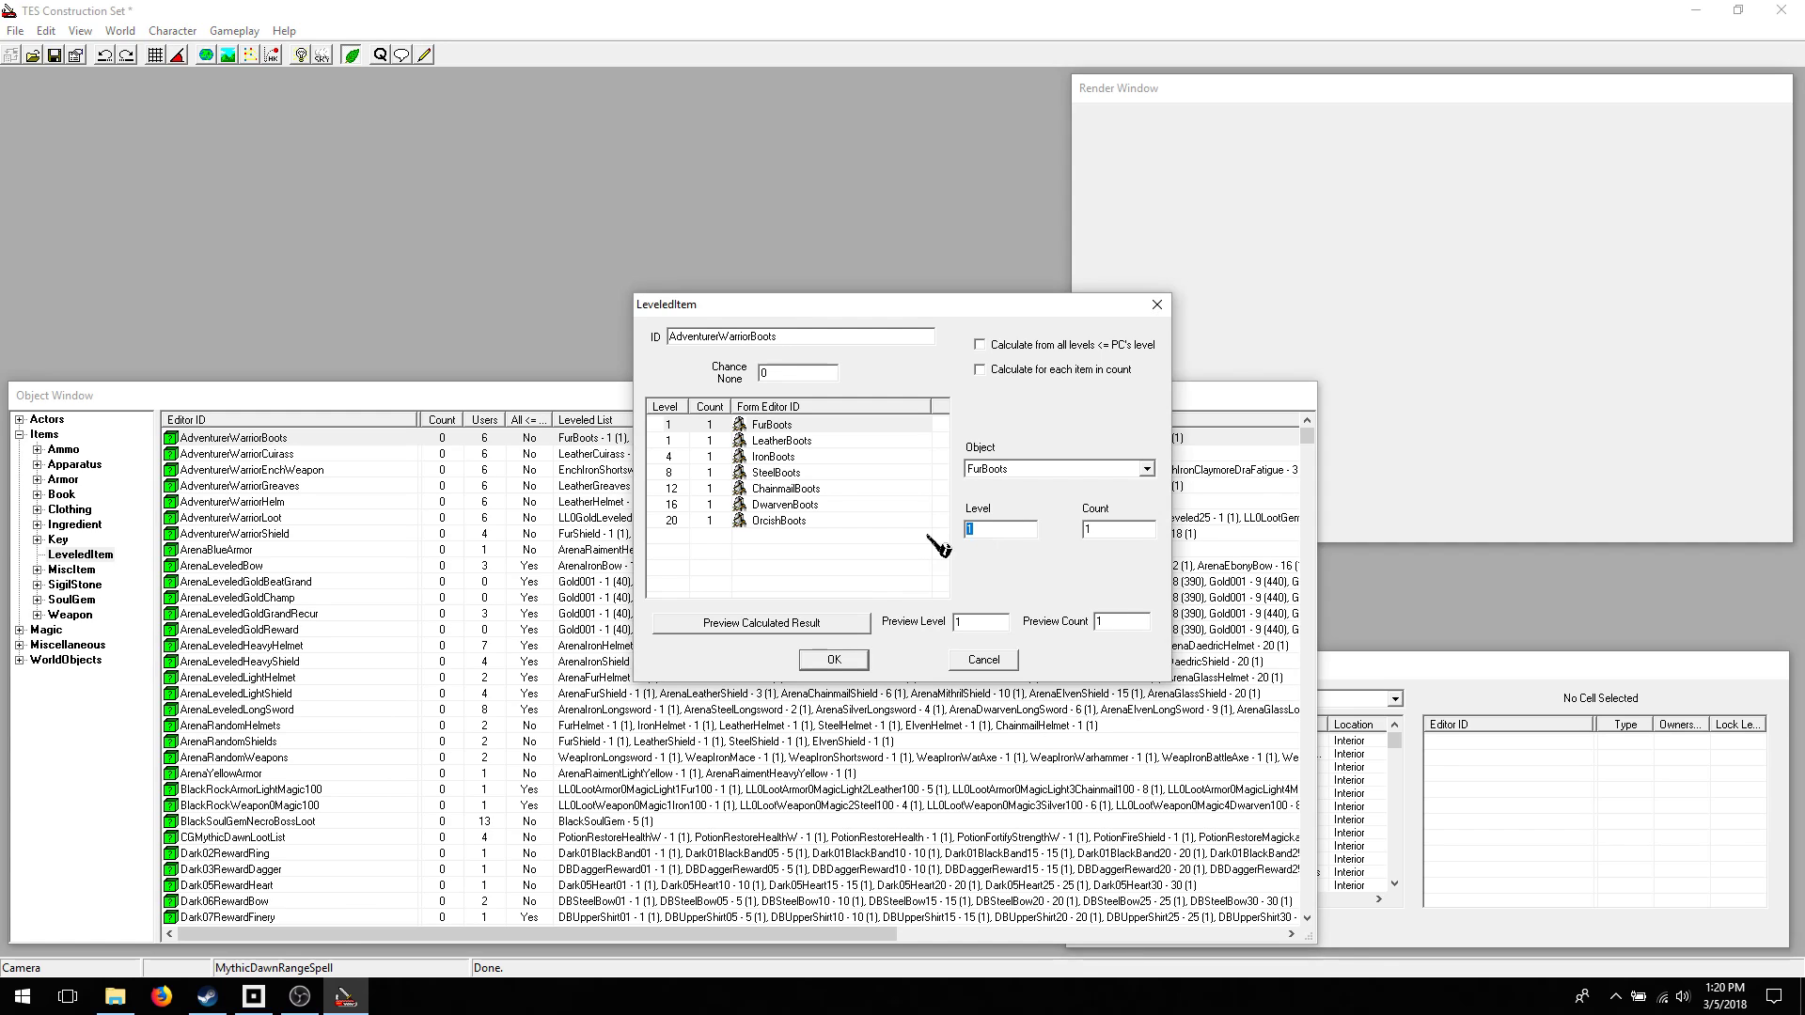
type("1")
left_click(807, 628)
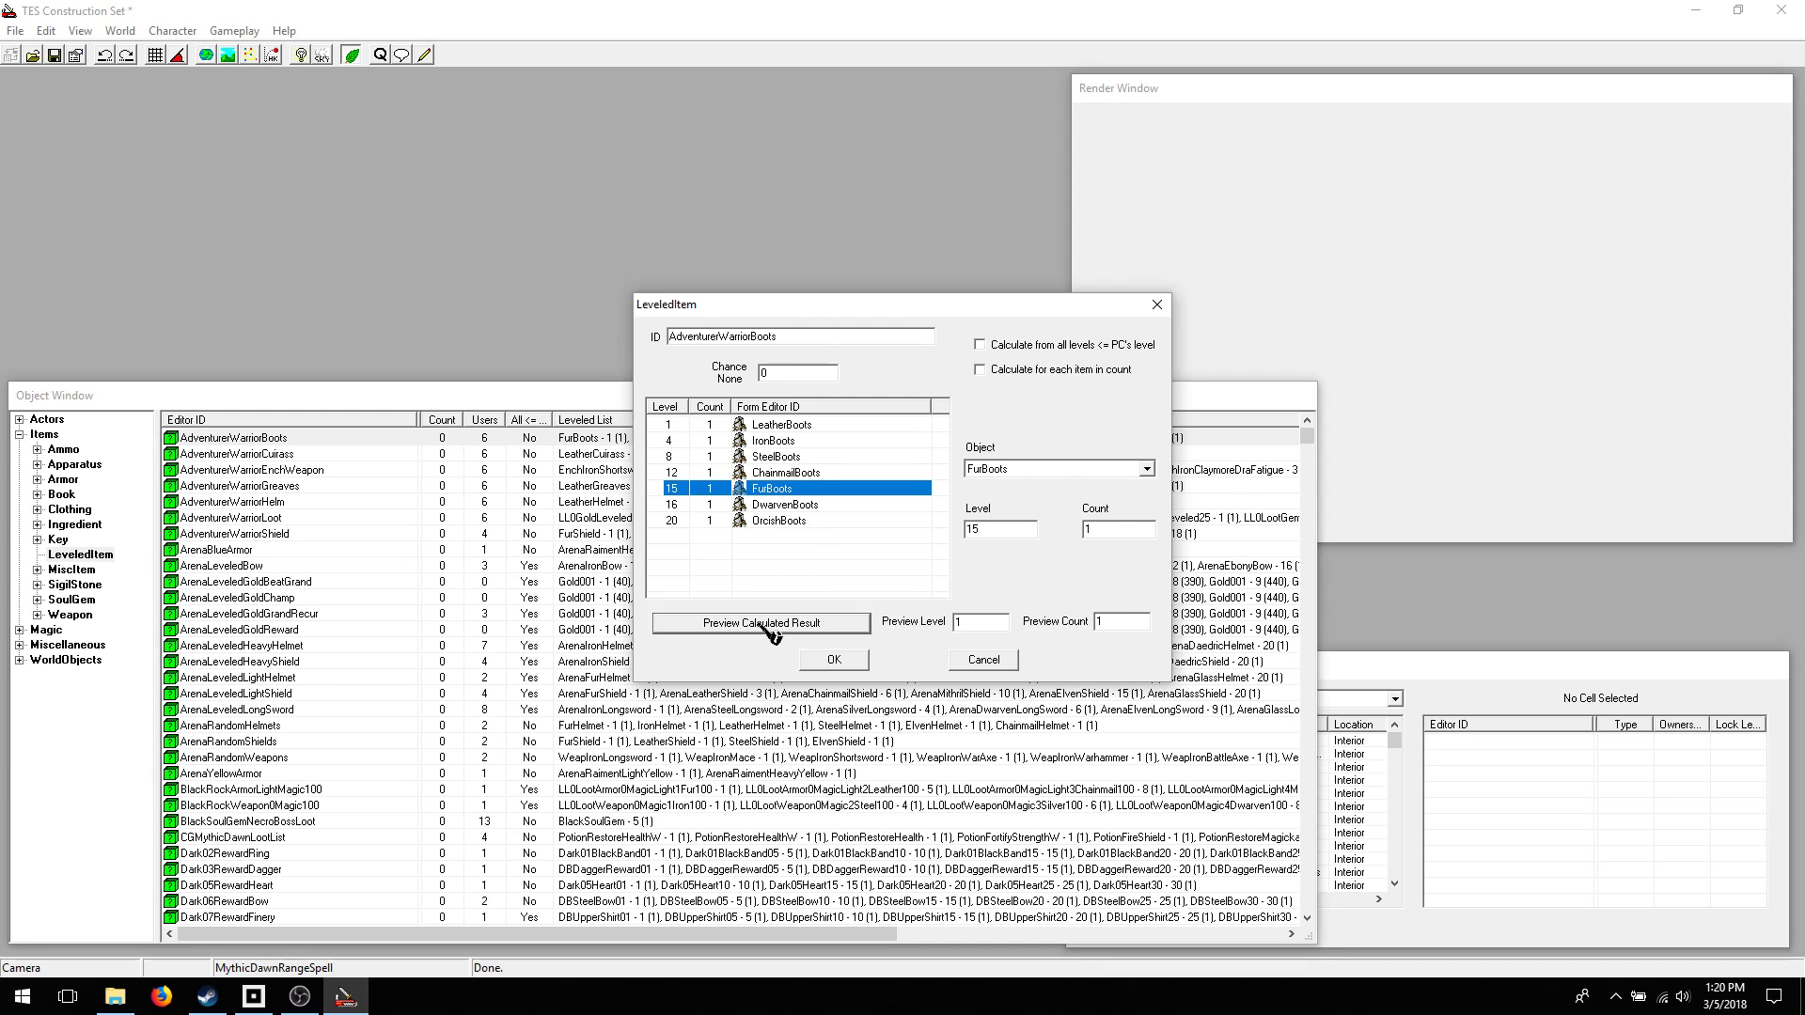
left_click(763, 626)
left_click(920, 681)
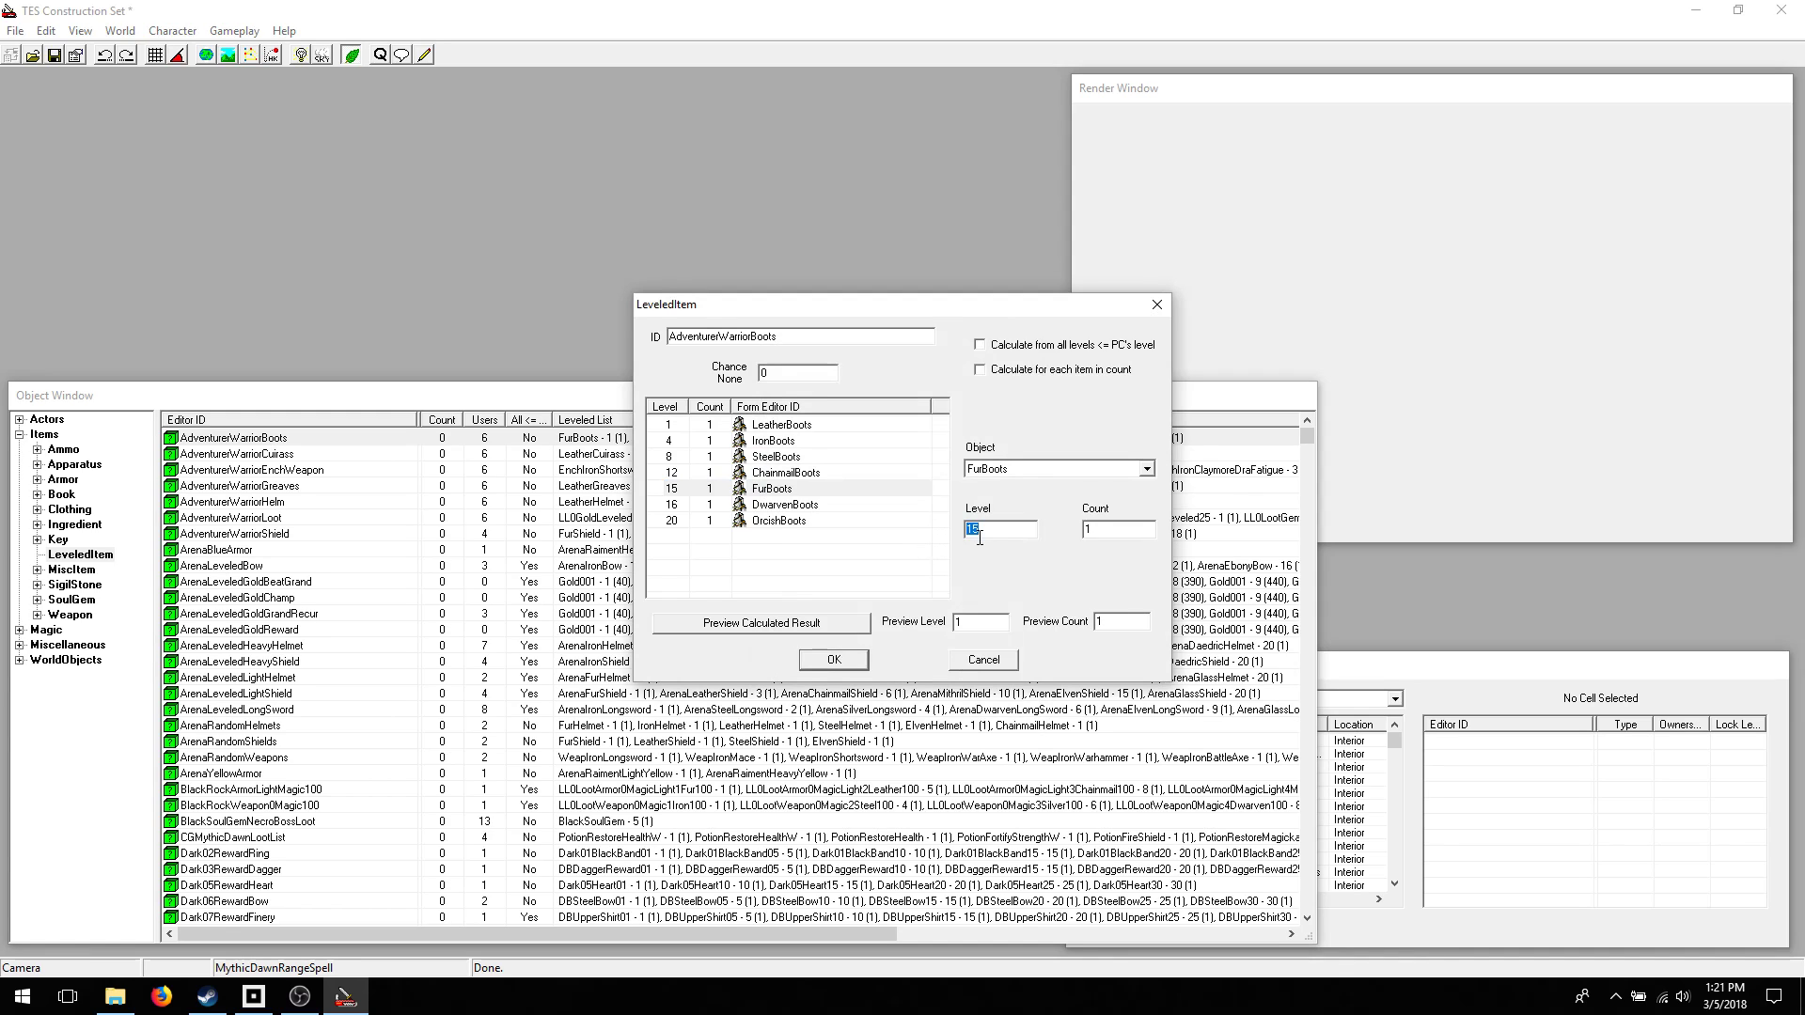
left_click(781, 489)
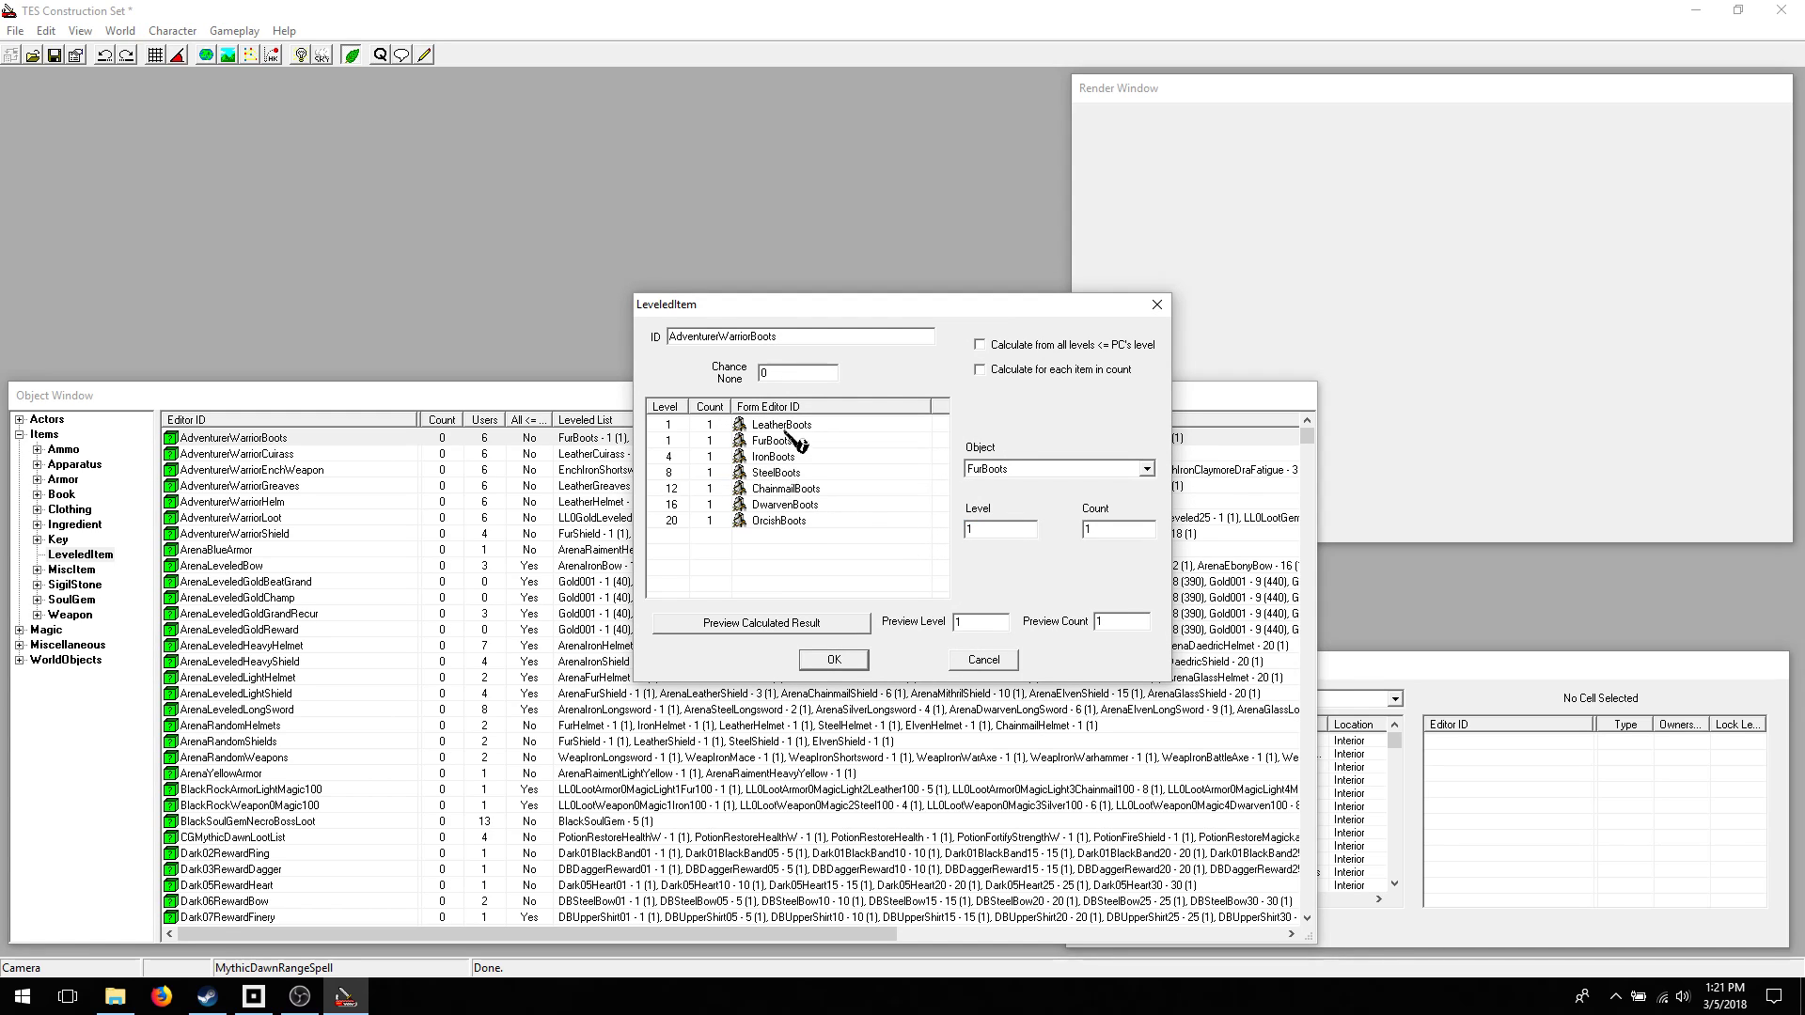
- Set Preview Level to 15 and preview repeatedly, getting ChainmailBoots
double_click(958, 622)
type("15")
left_click(752, 629)
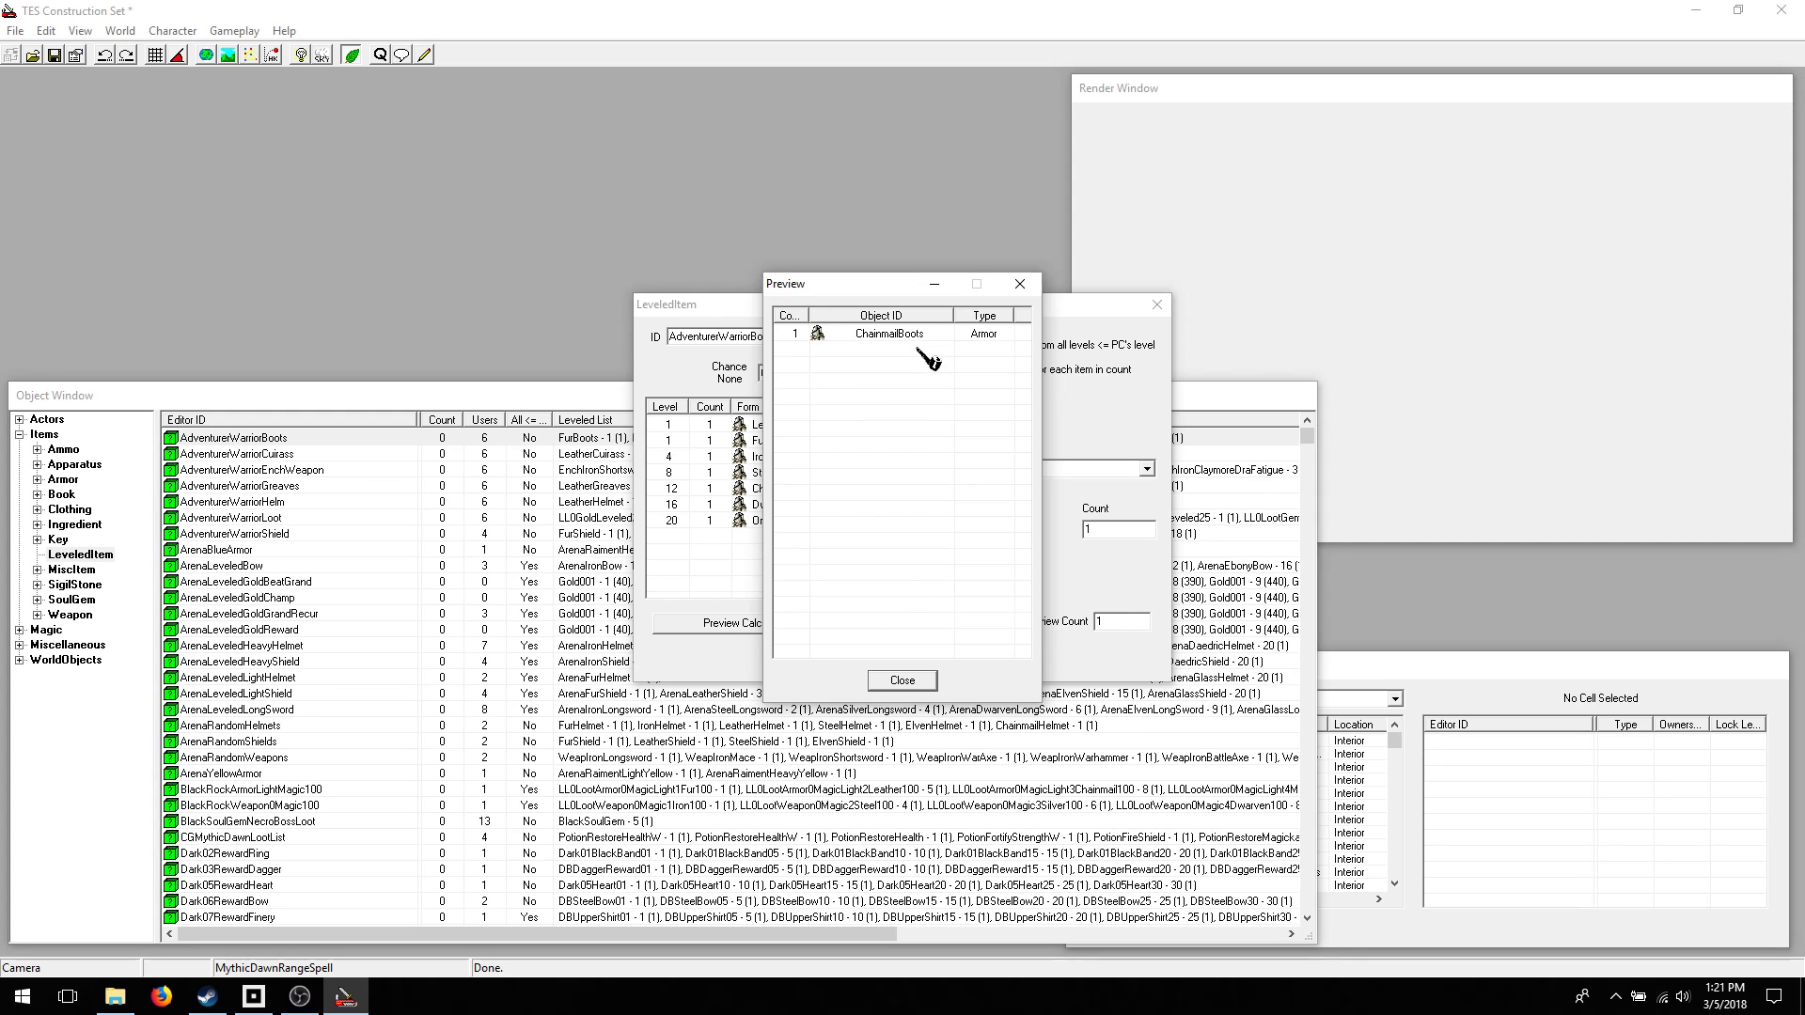
left_click(902, 680)
left_click(790, 628)
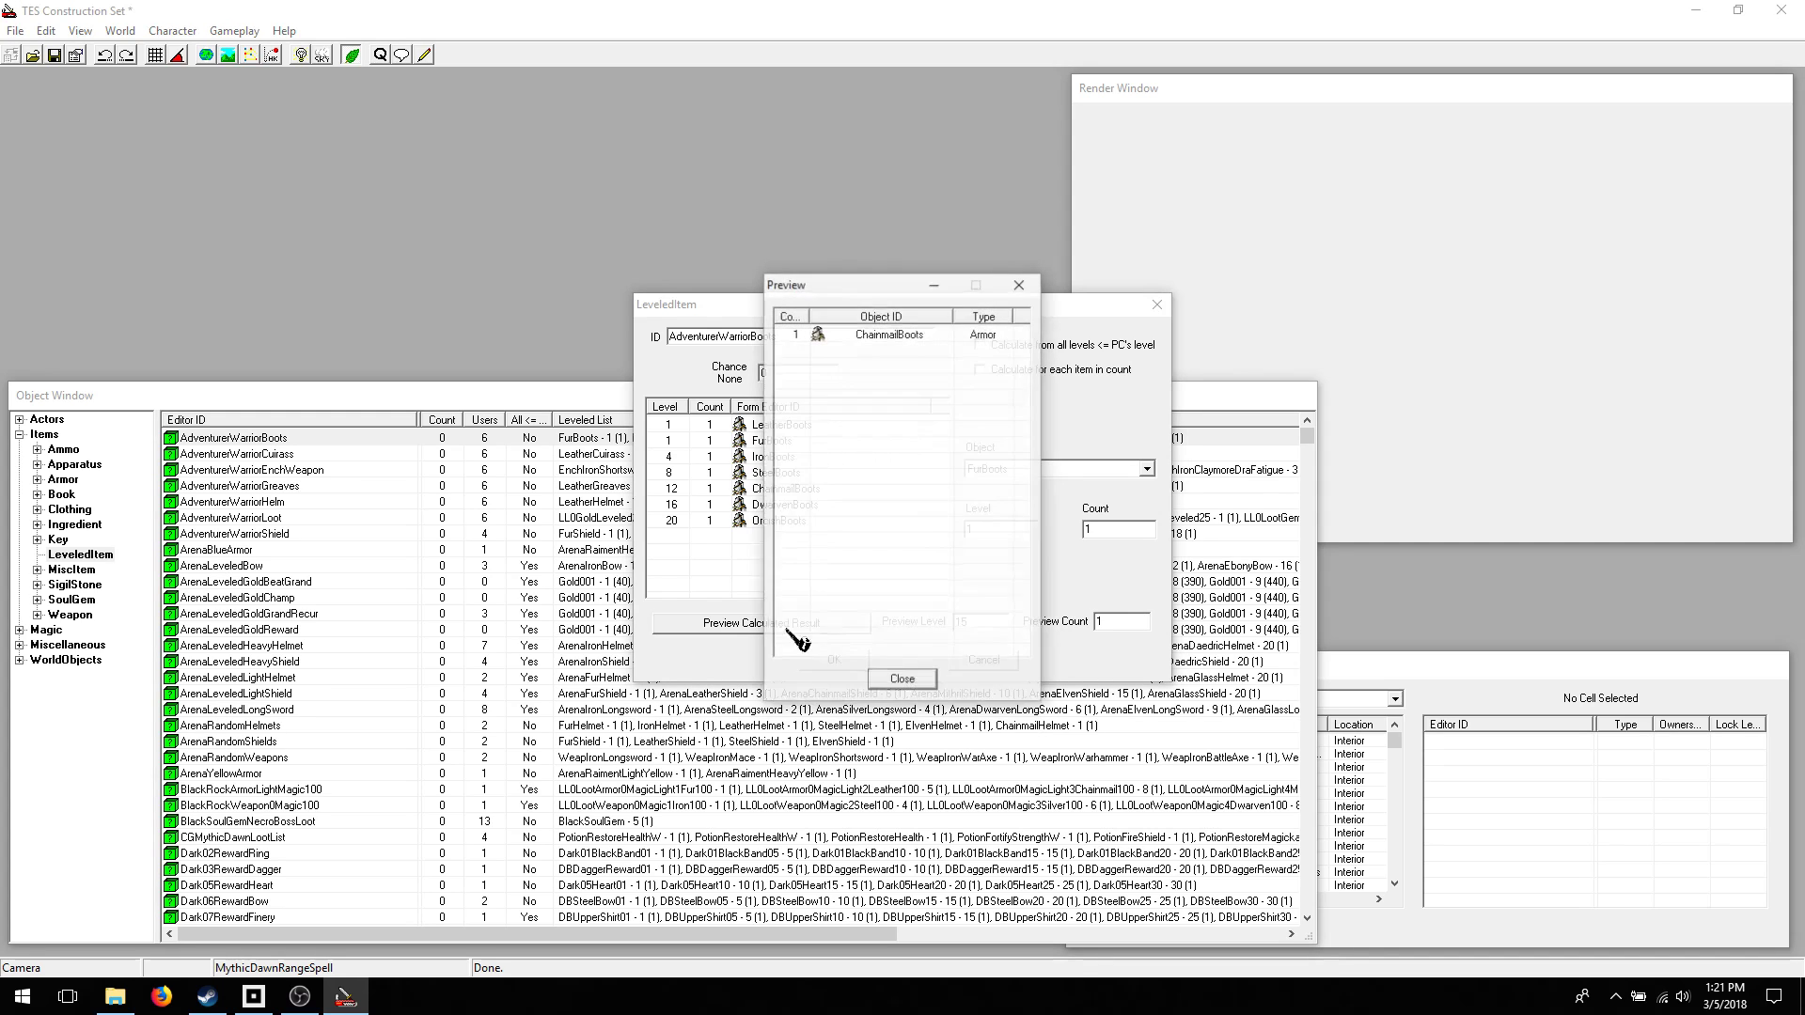
left_click(905, 679)
left_click(772, 625)
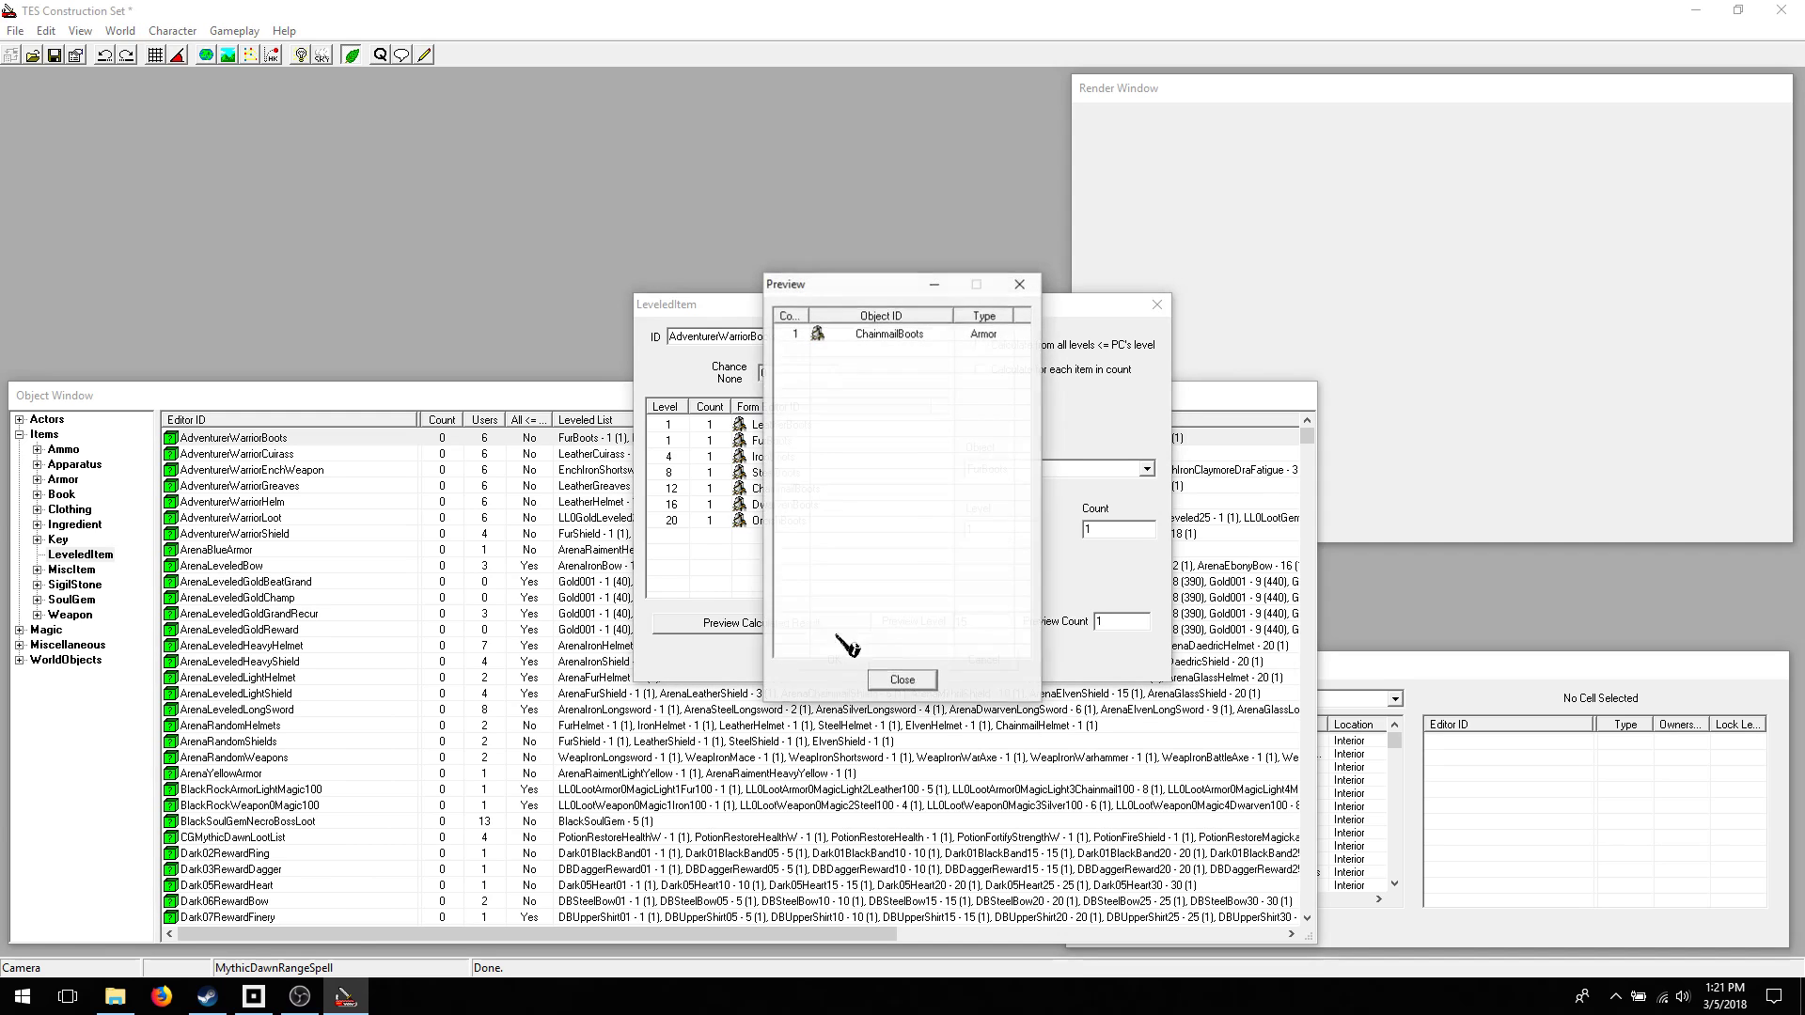
left_click(906, 679)
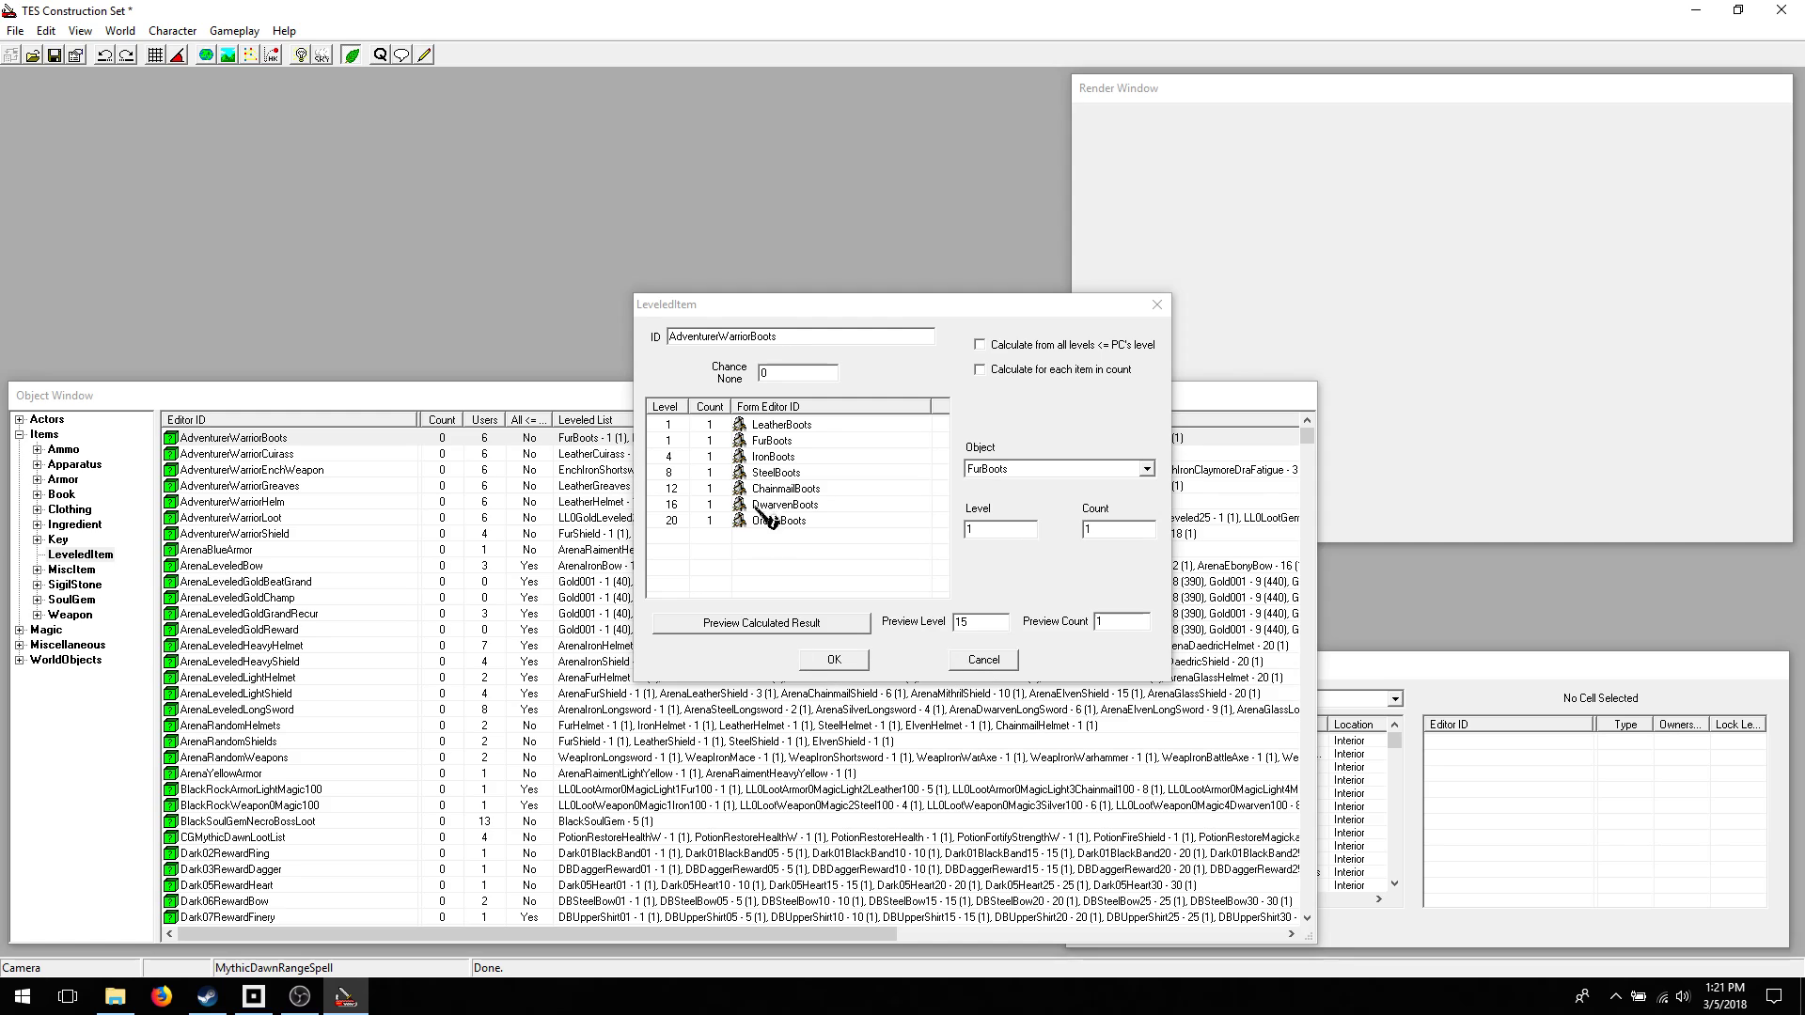
- Change SteelBoots' level to 20, then discard the leveled list edits
left_click(766, 474)
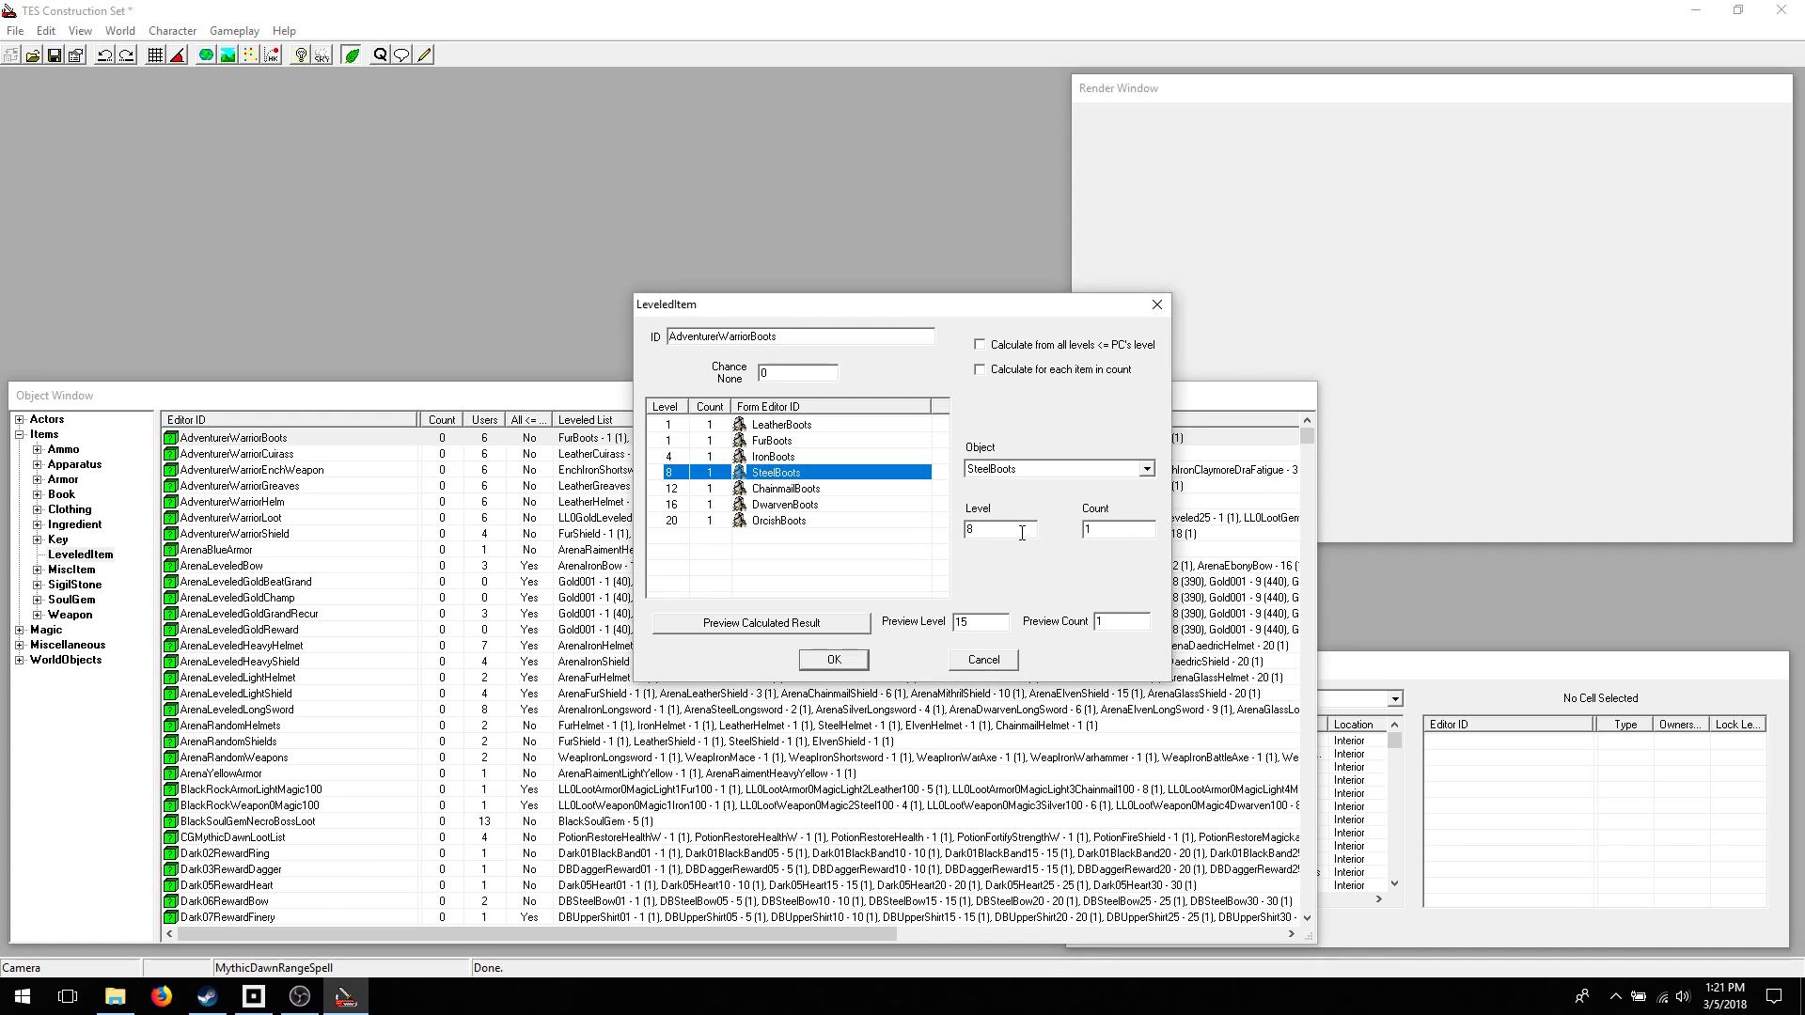
left_click_drag(1022, 534, 934, 542)
type("2")
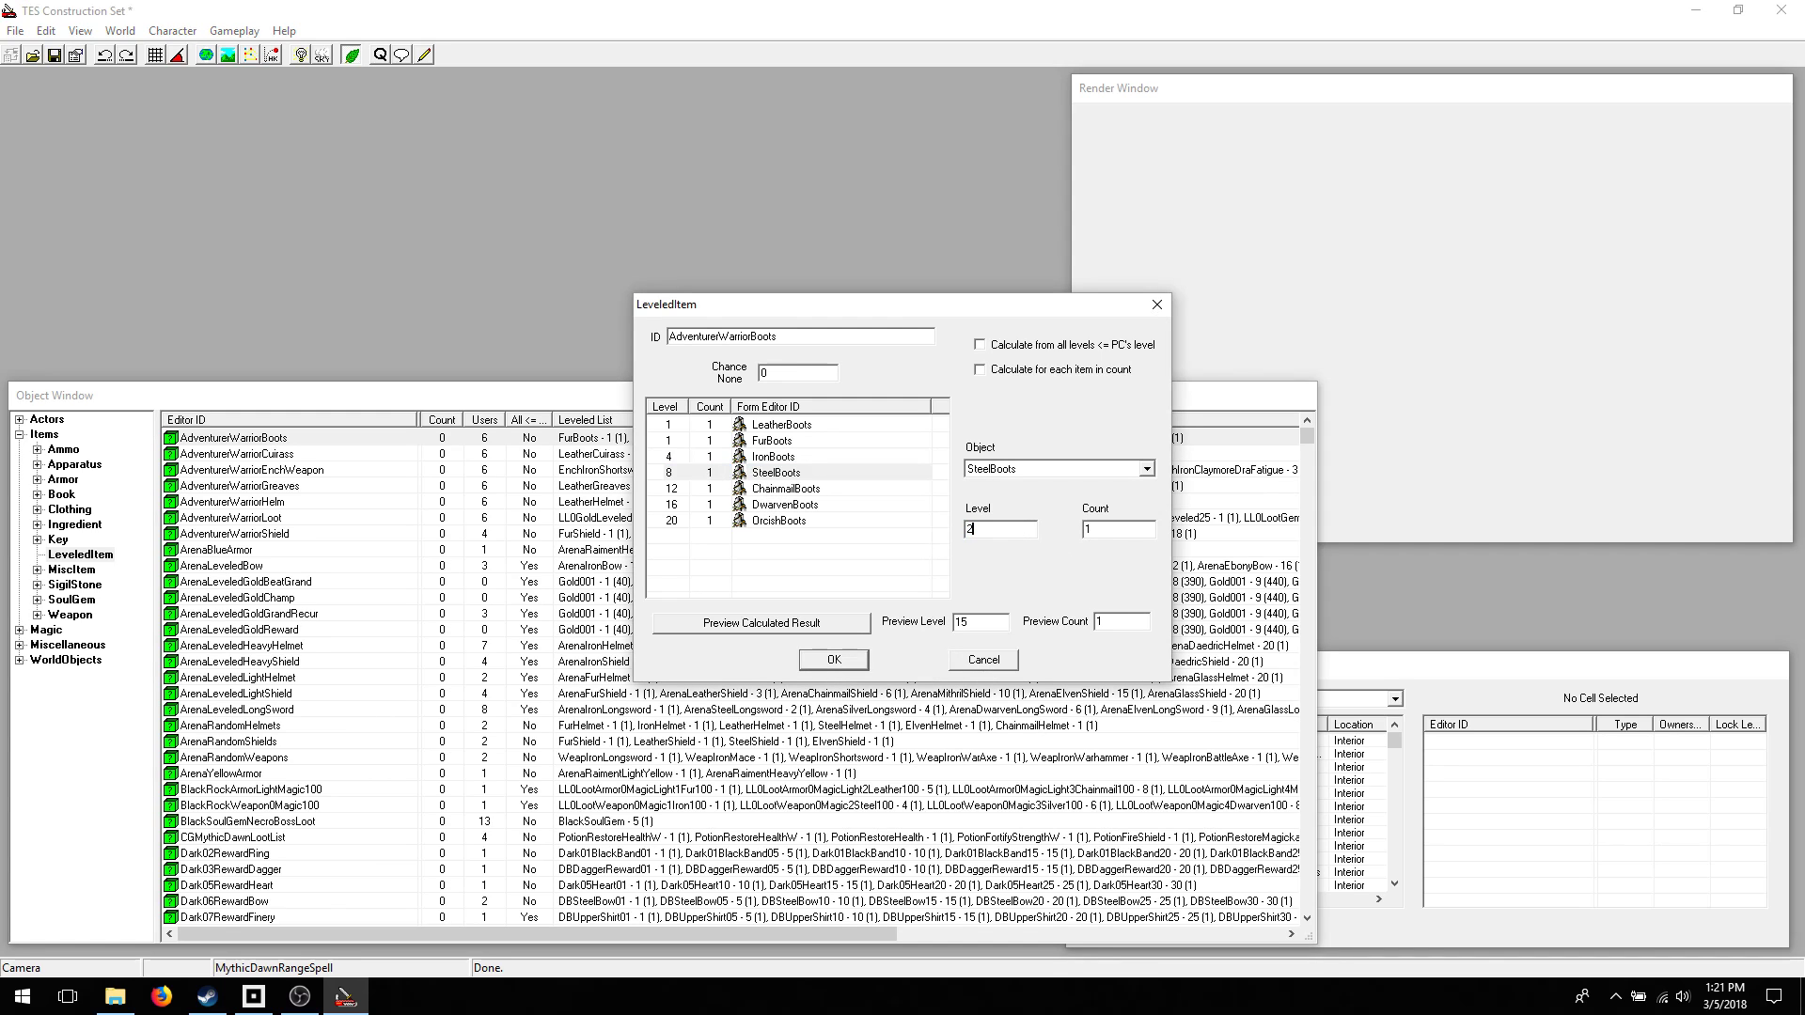
type("0")
left_click(831, 520)
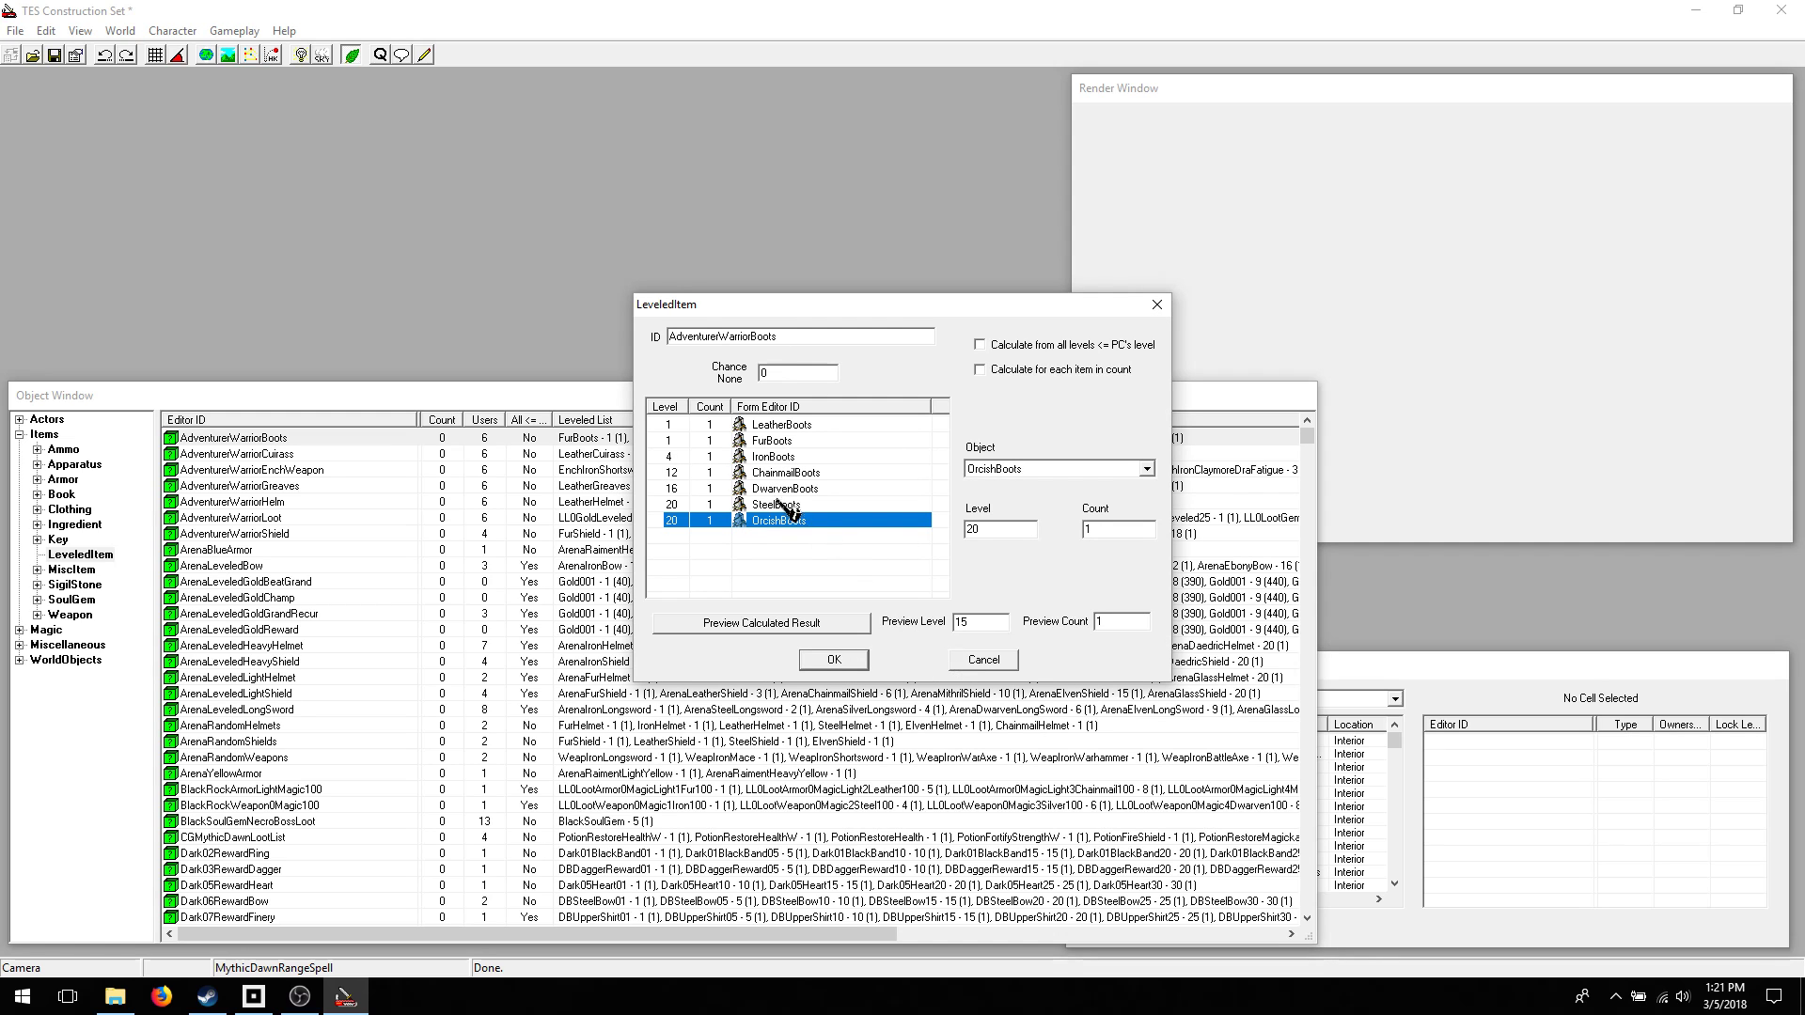
left_click(985, 659)
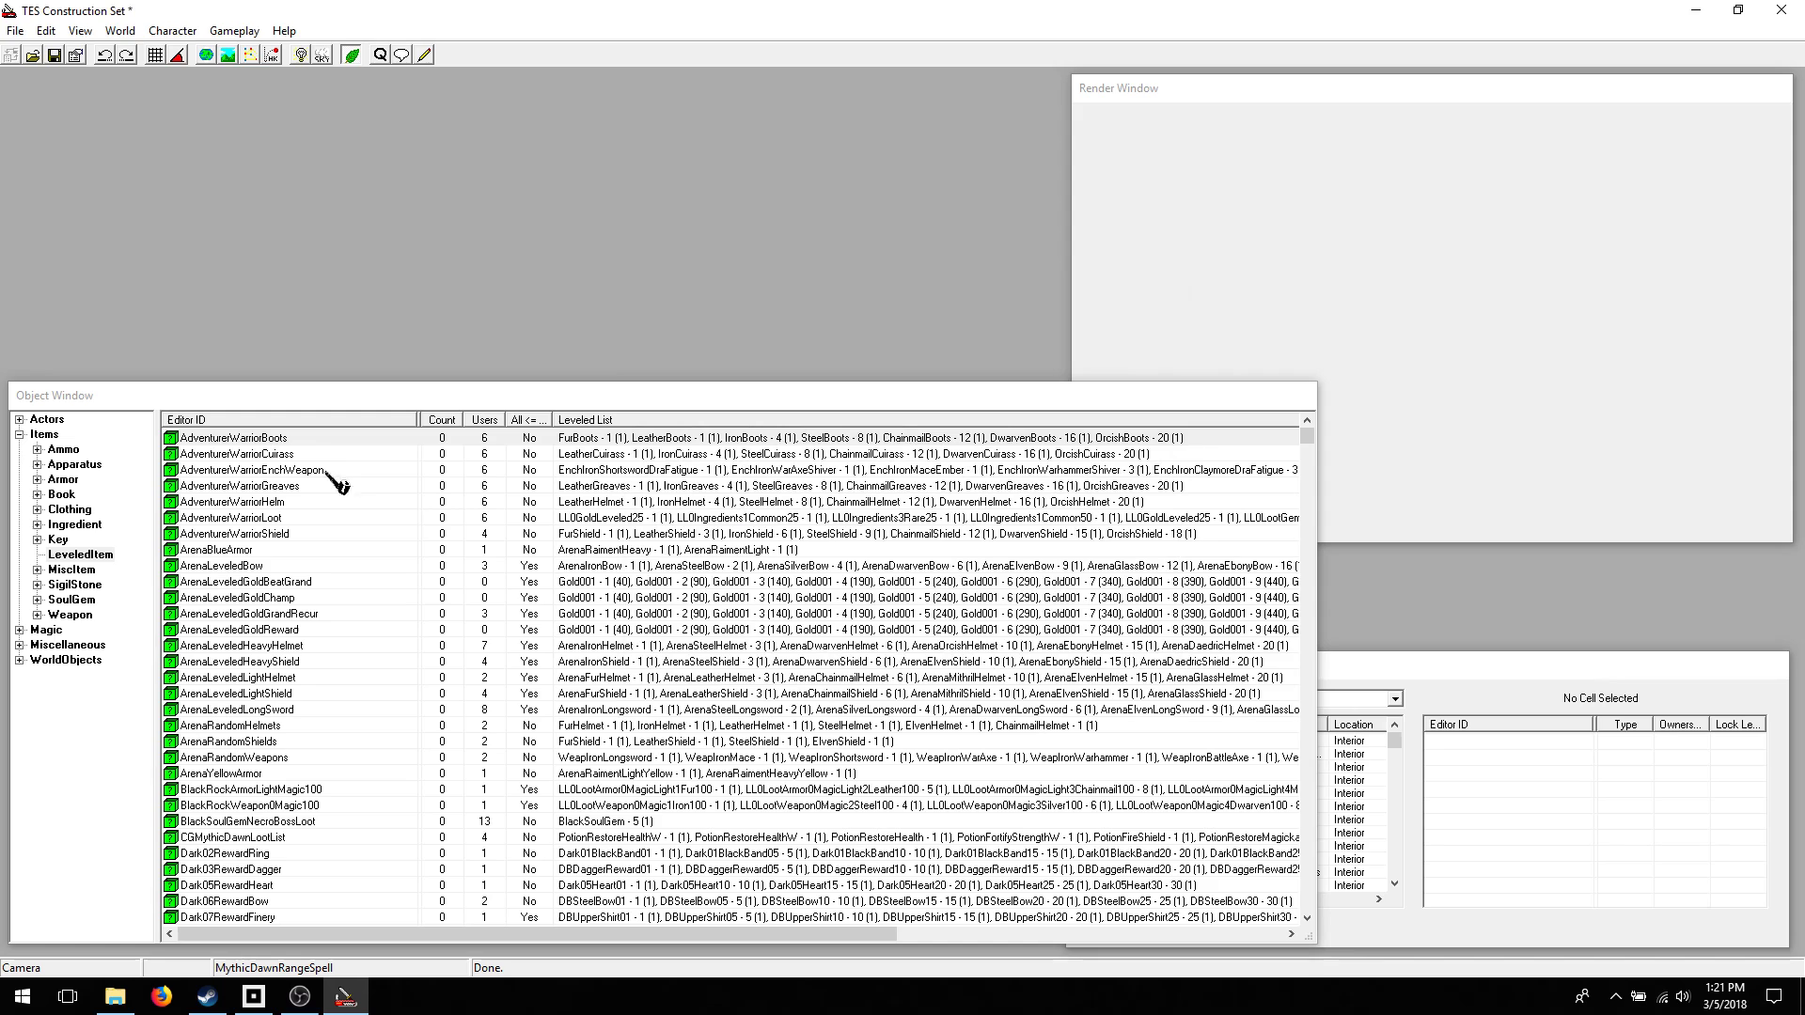
- Reopen AdventurerWarriorBoots and save SteelBoots at level 25
left_click(294, 437)
double_click(294, 437)
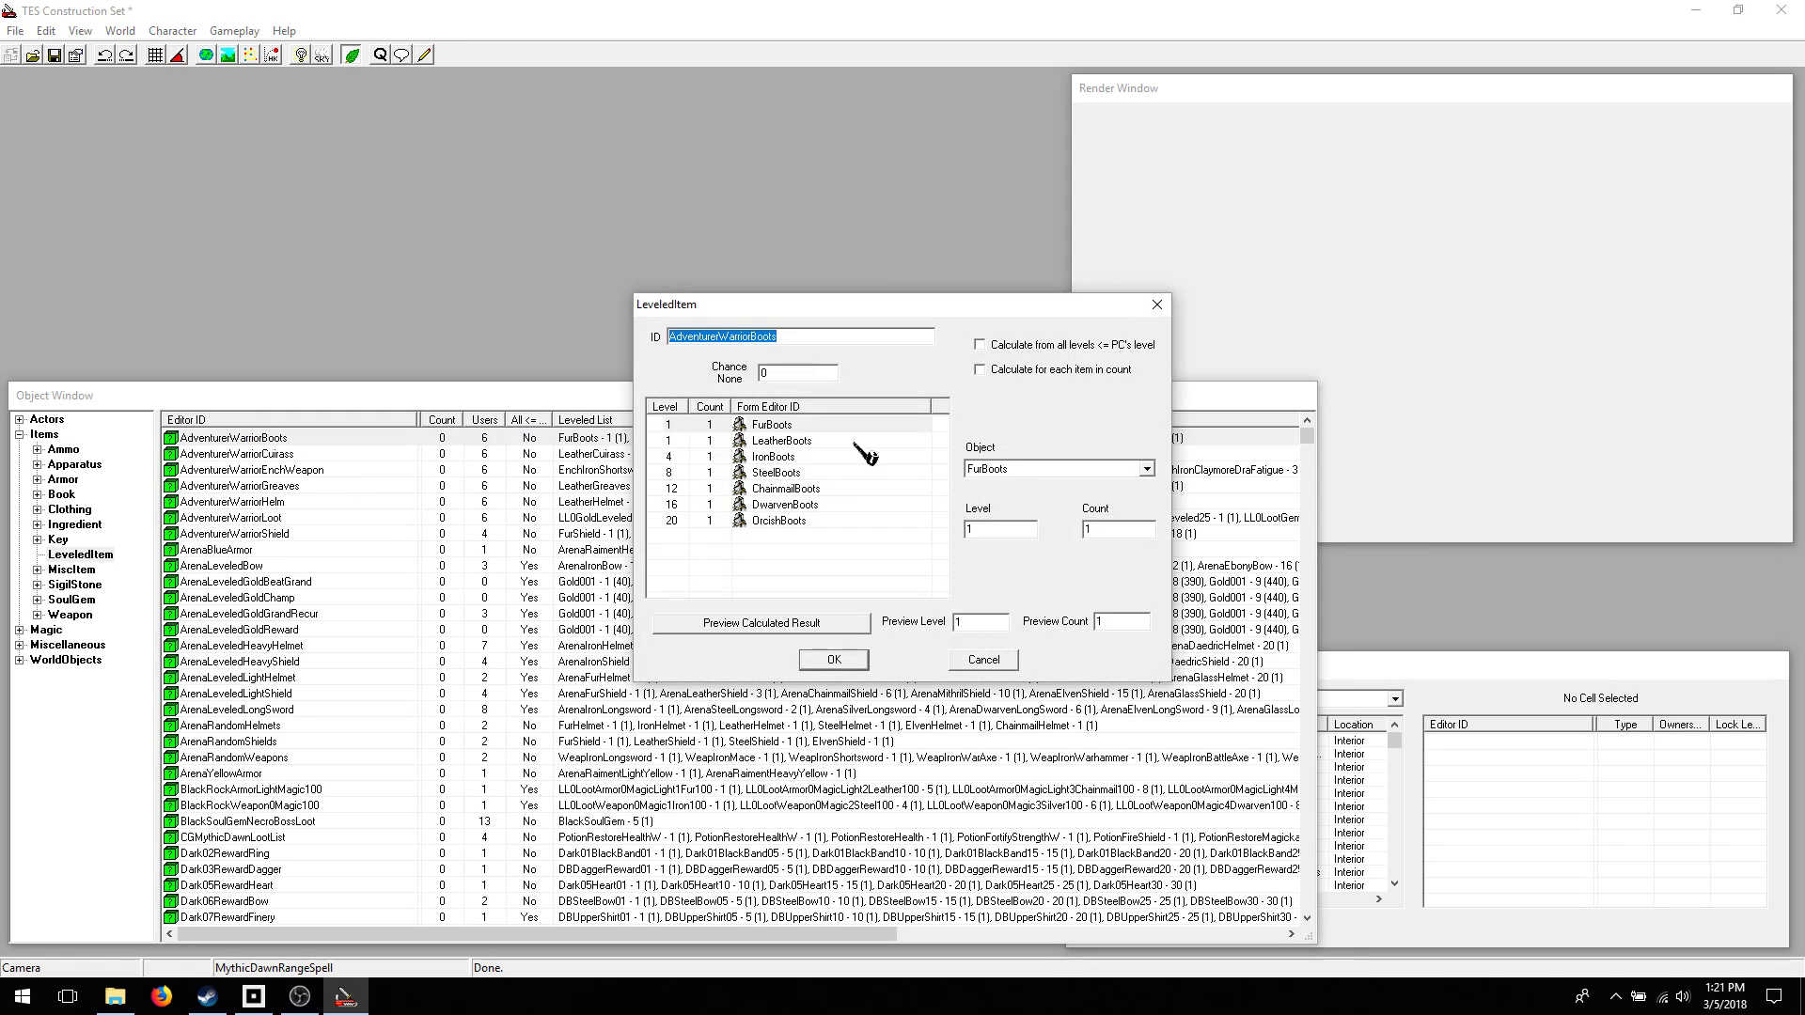
left_click(670, 473)
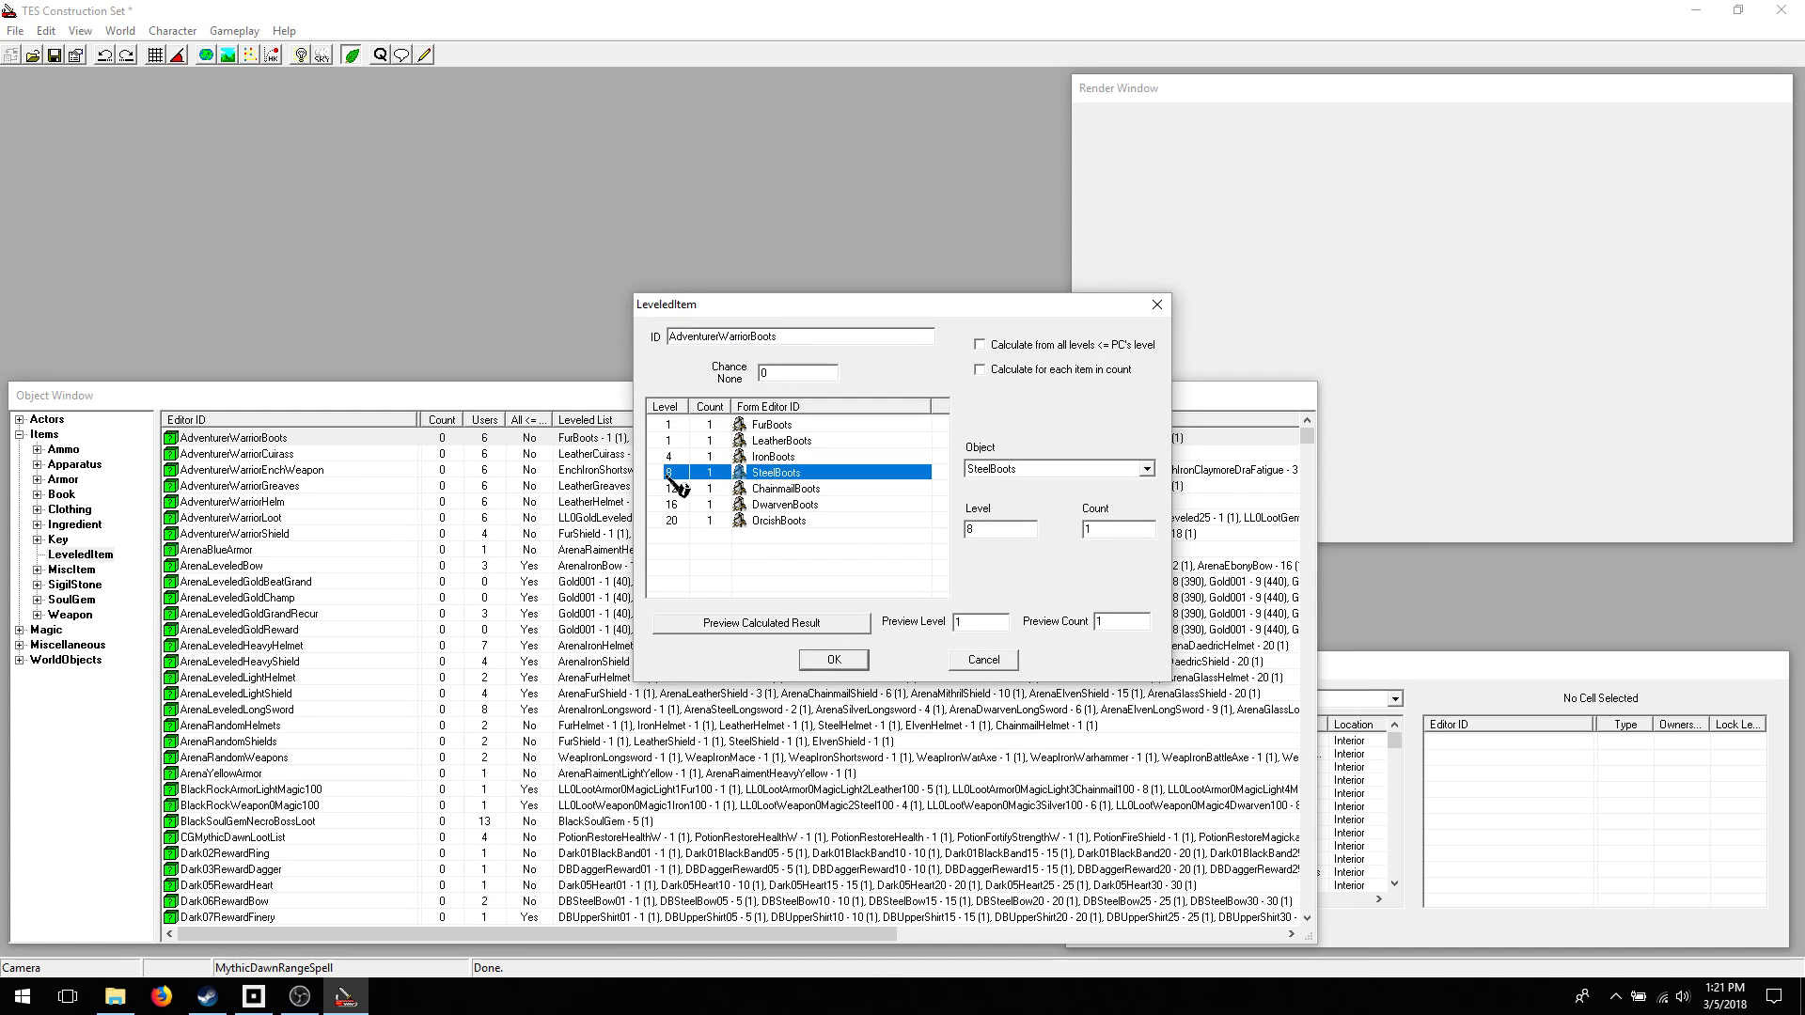
double_click(997, 531)
type("25")
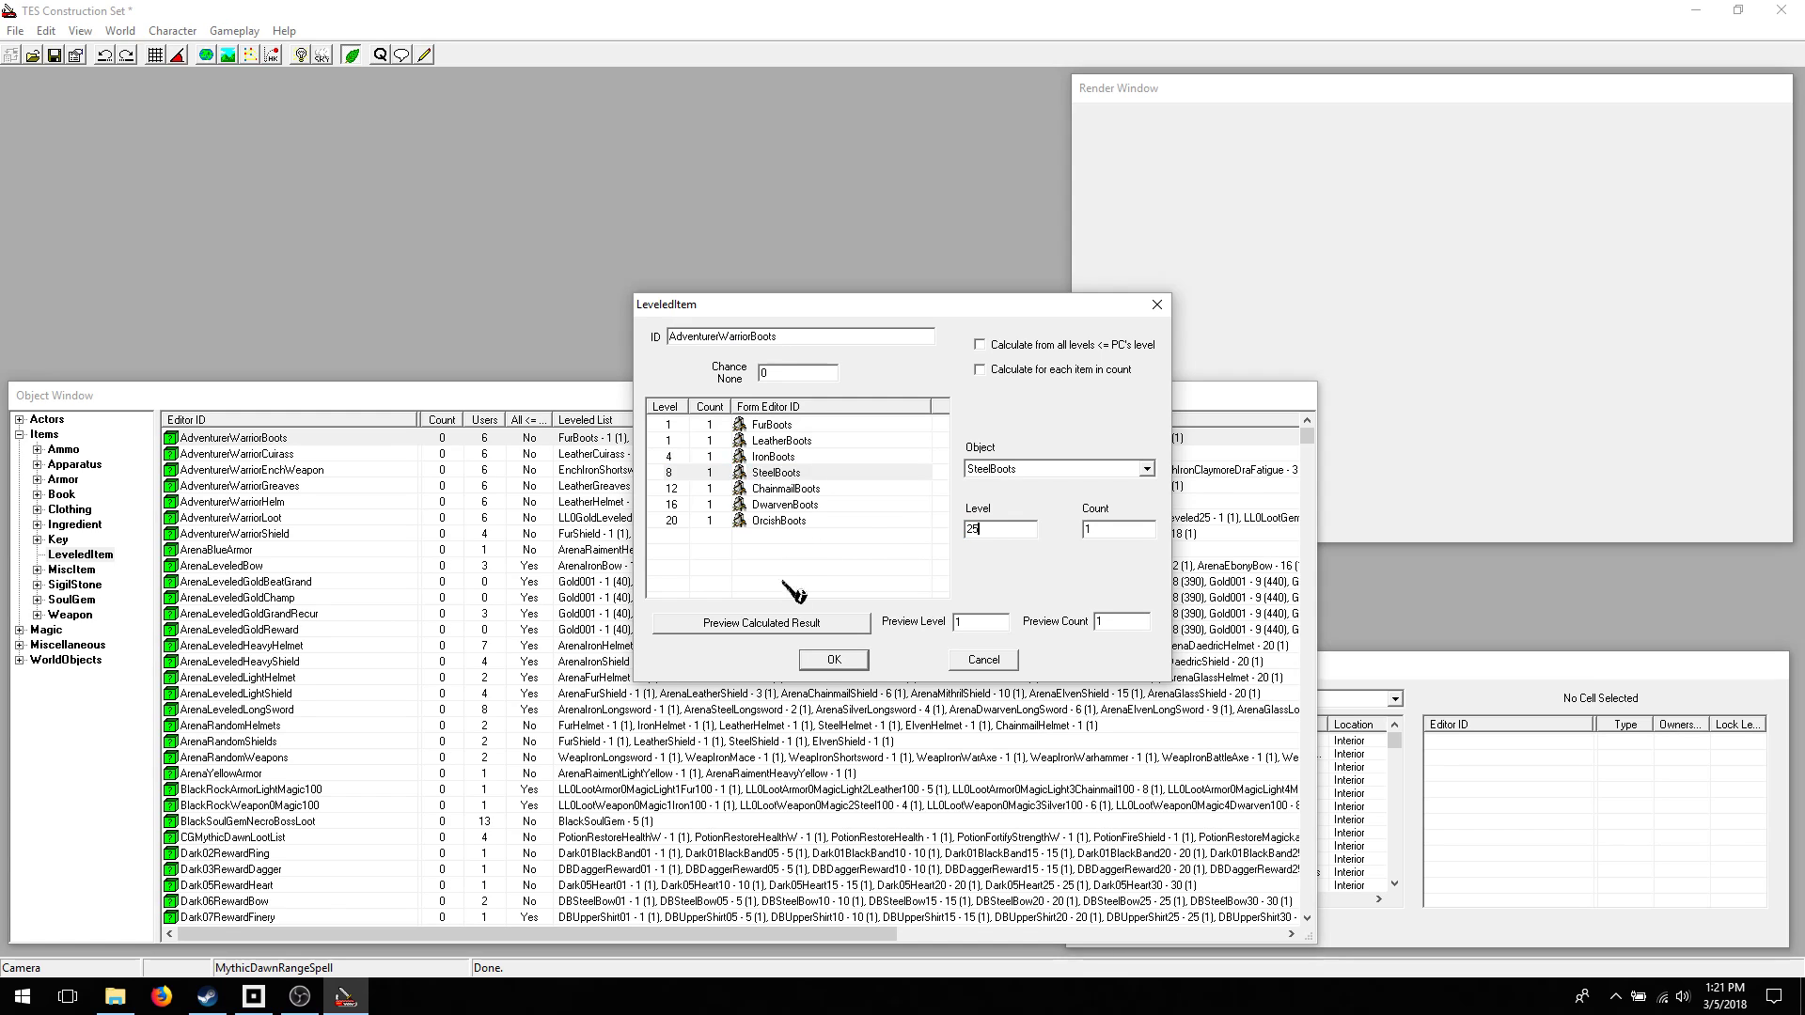
left_click(833, 661)
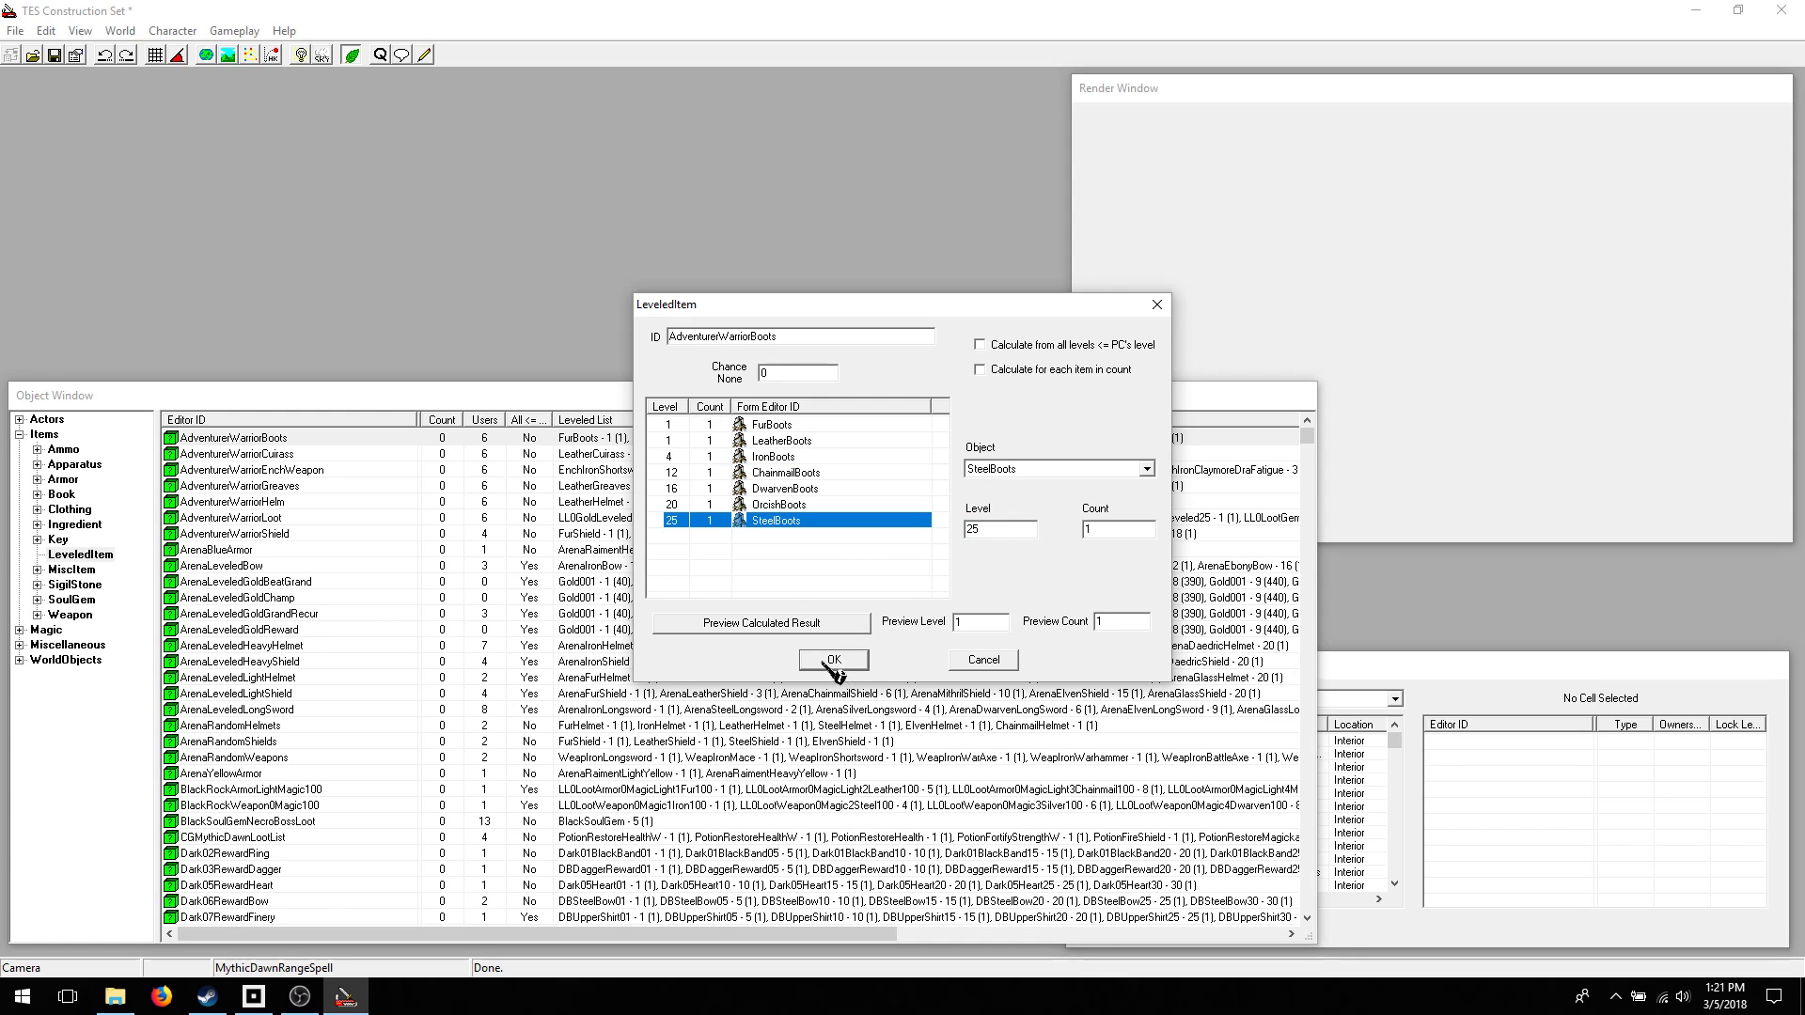
left_click(836, 661)
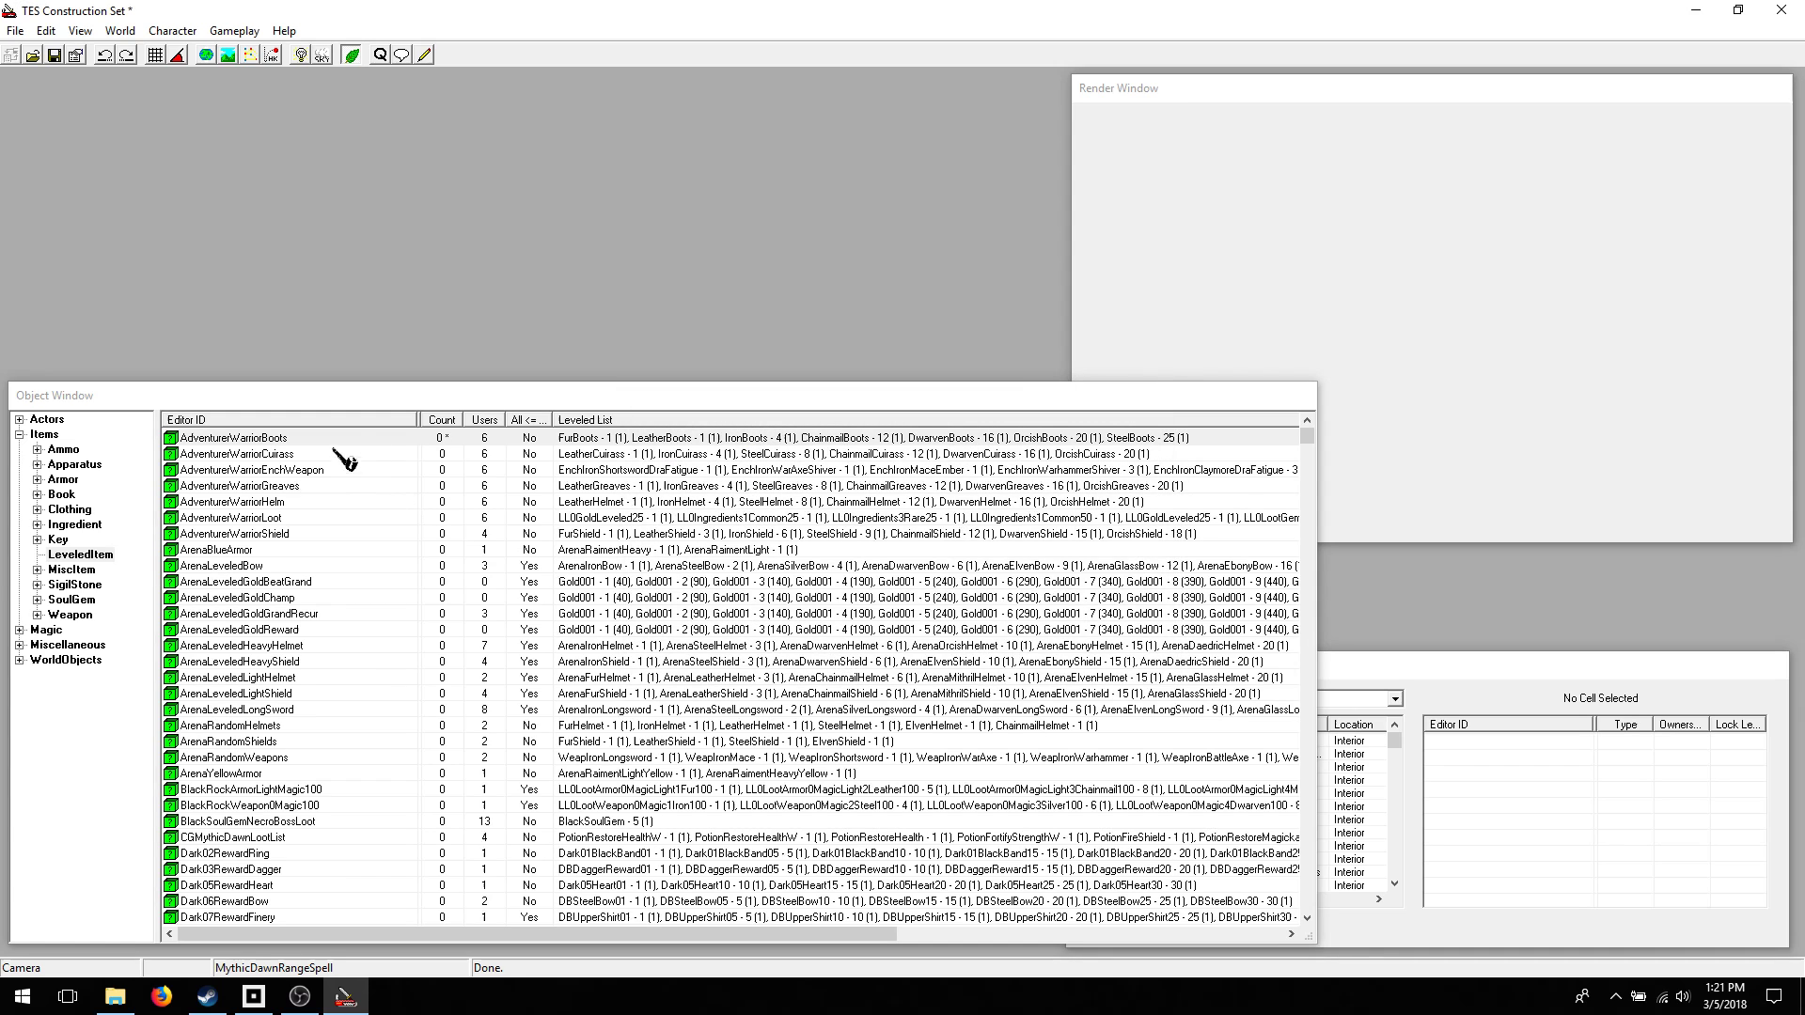
- Reopen AdventurerWarriorBoots and set SteelBoots back to level 8
left_click(398, 438)
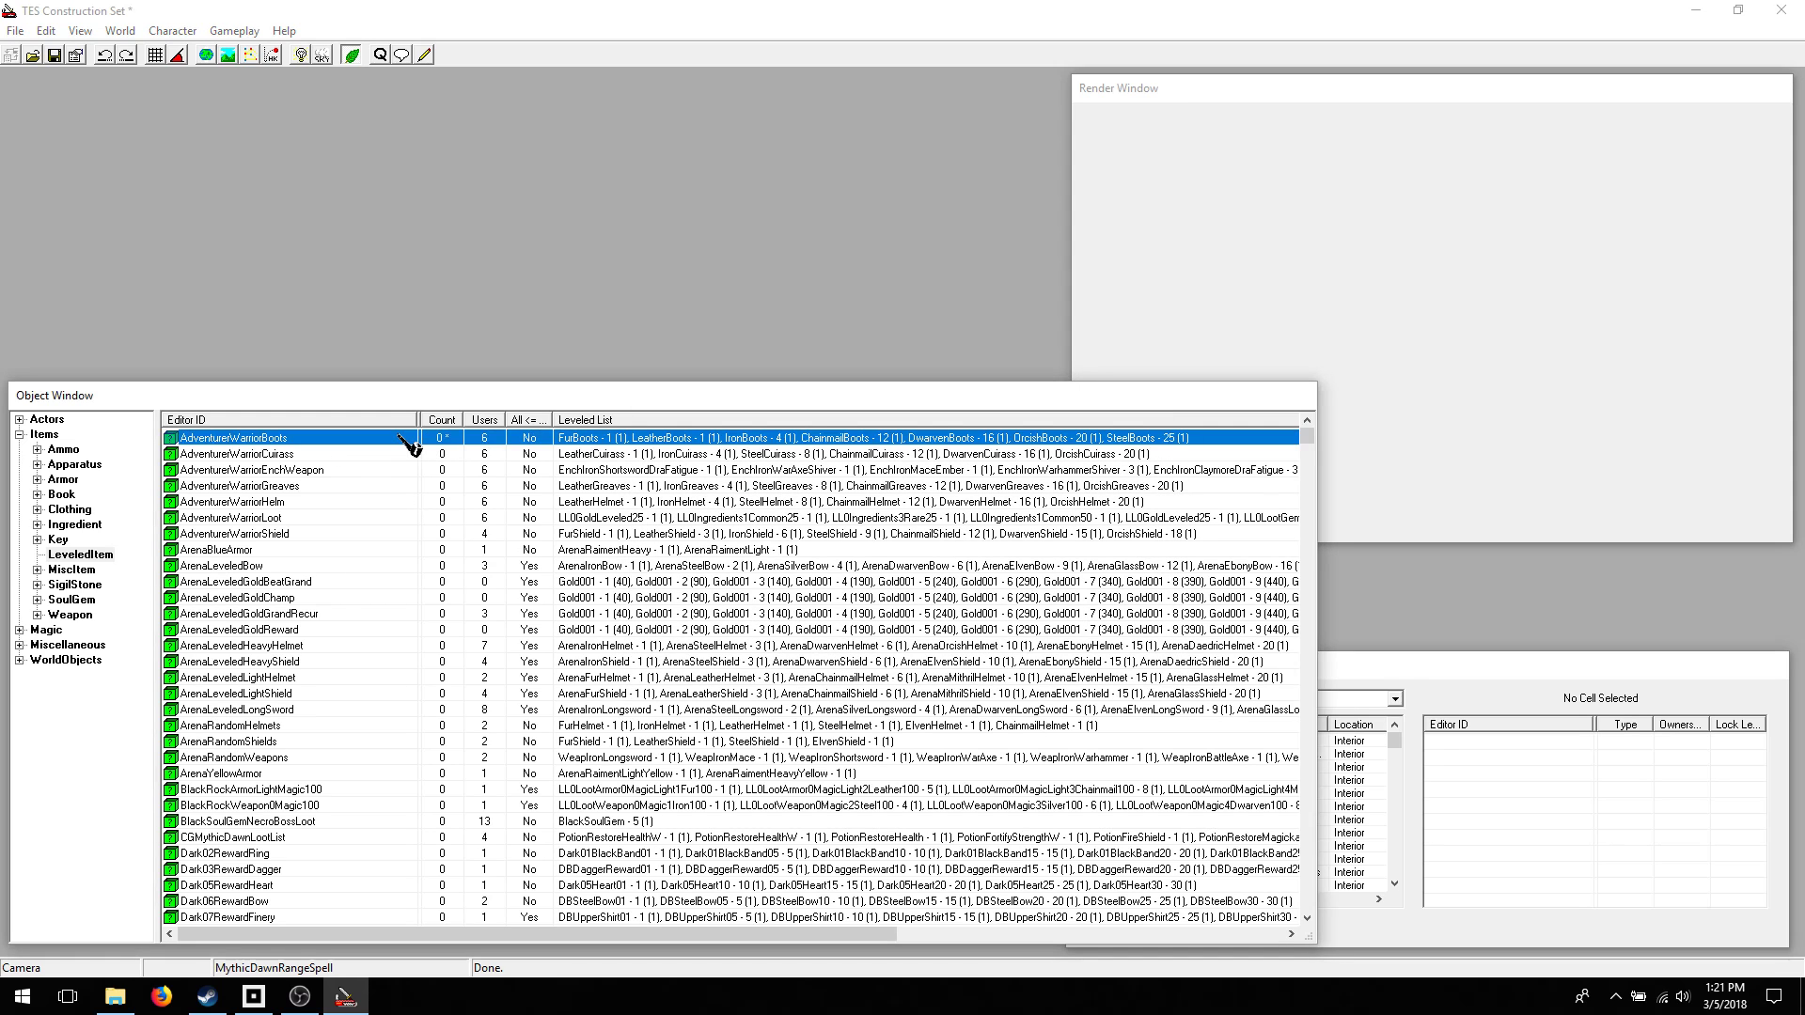
double_click(400, 437)
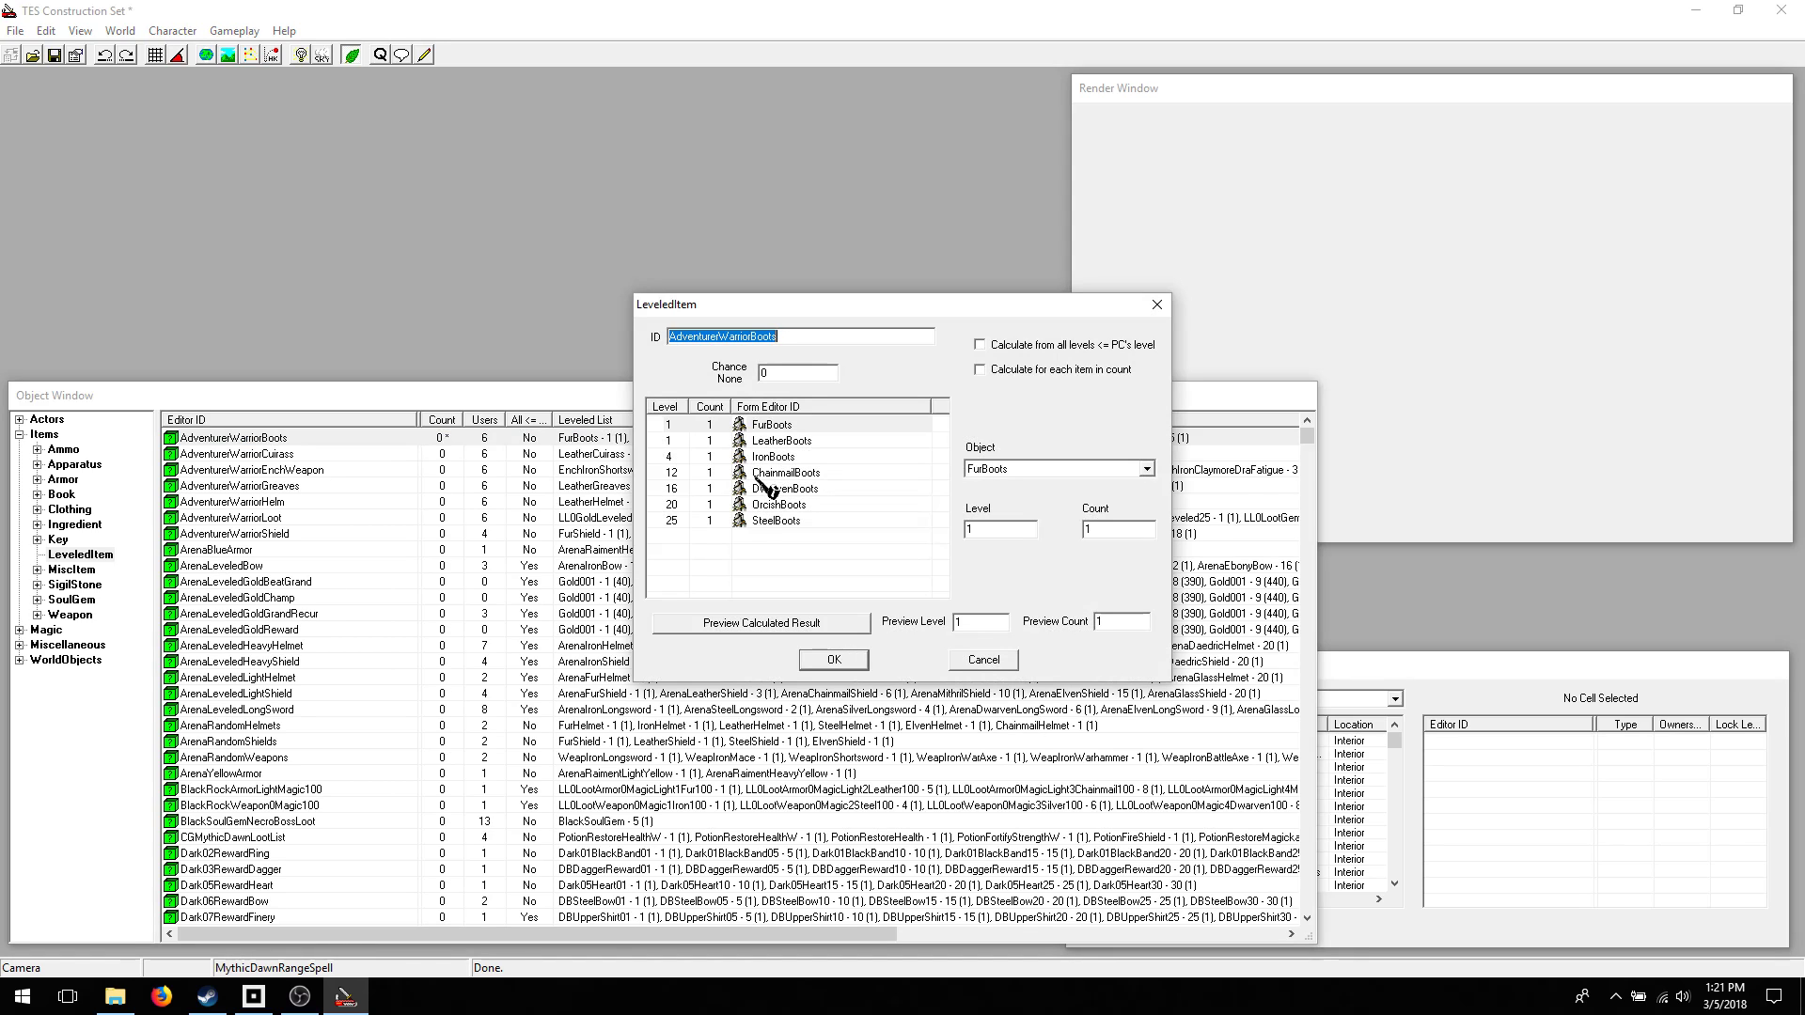
left_click(767, 523)
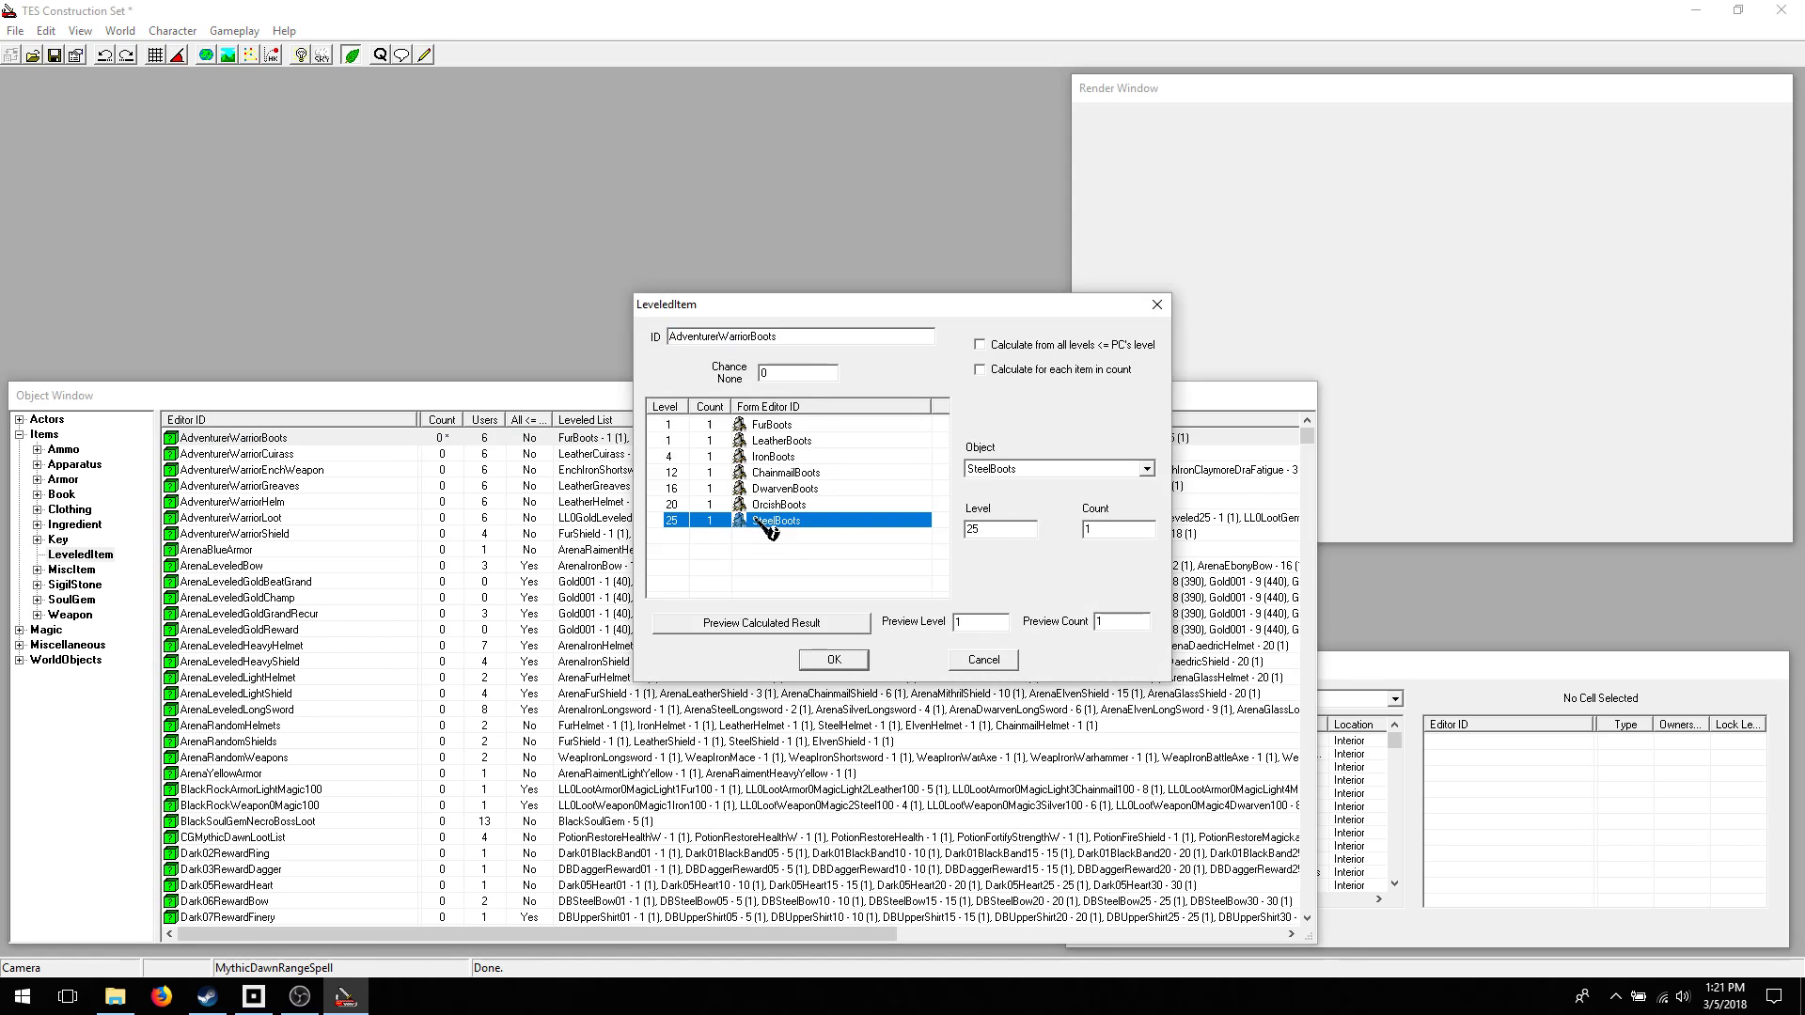
double_click(991, 532)
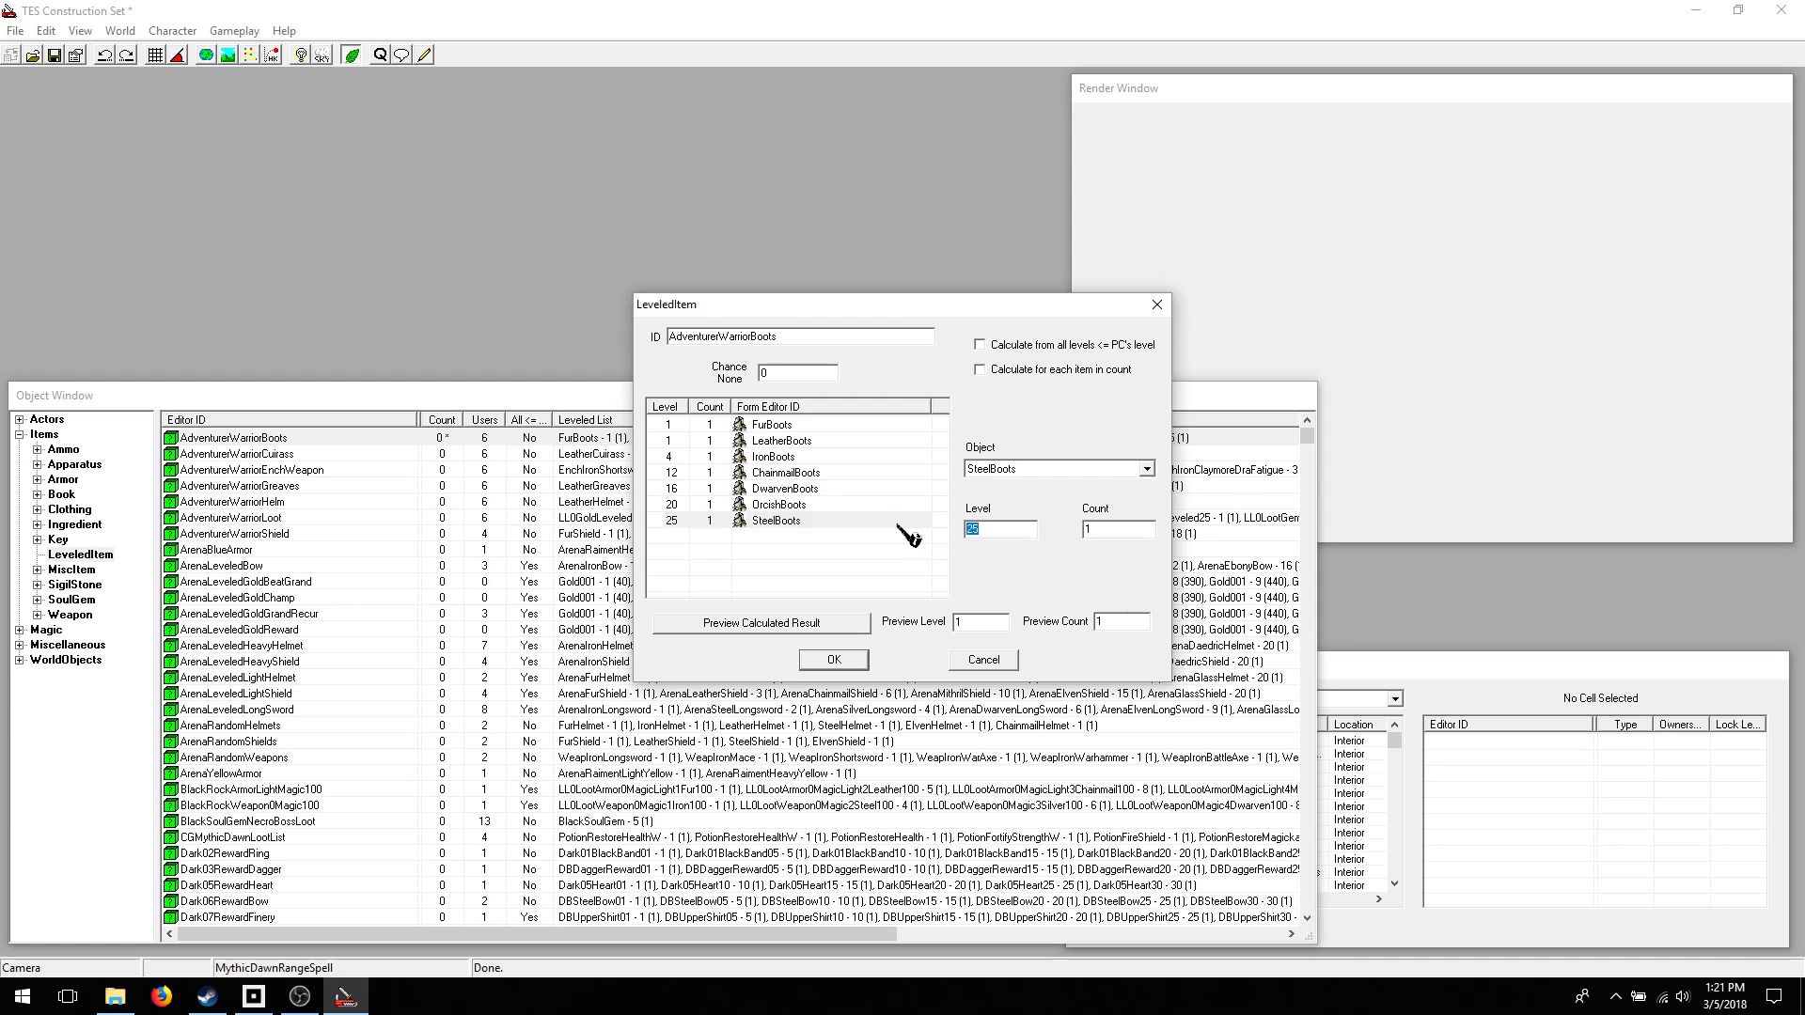
type("8")
left_click(834, 660)
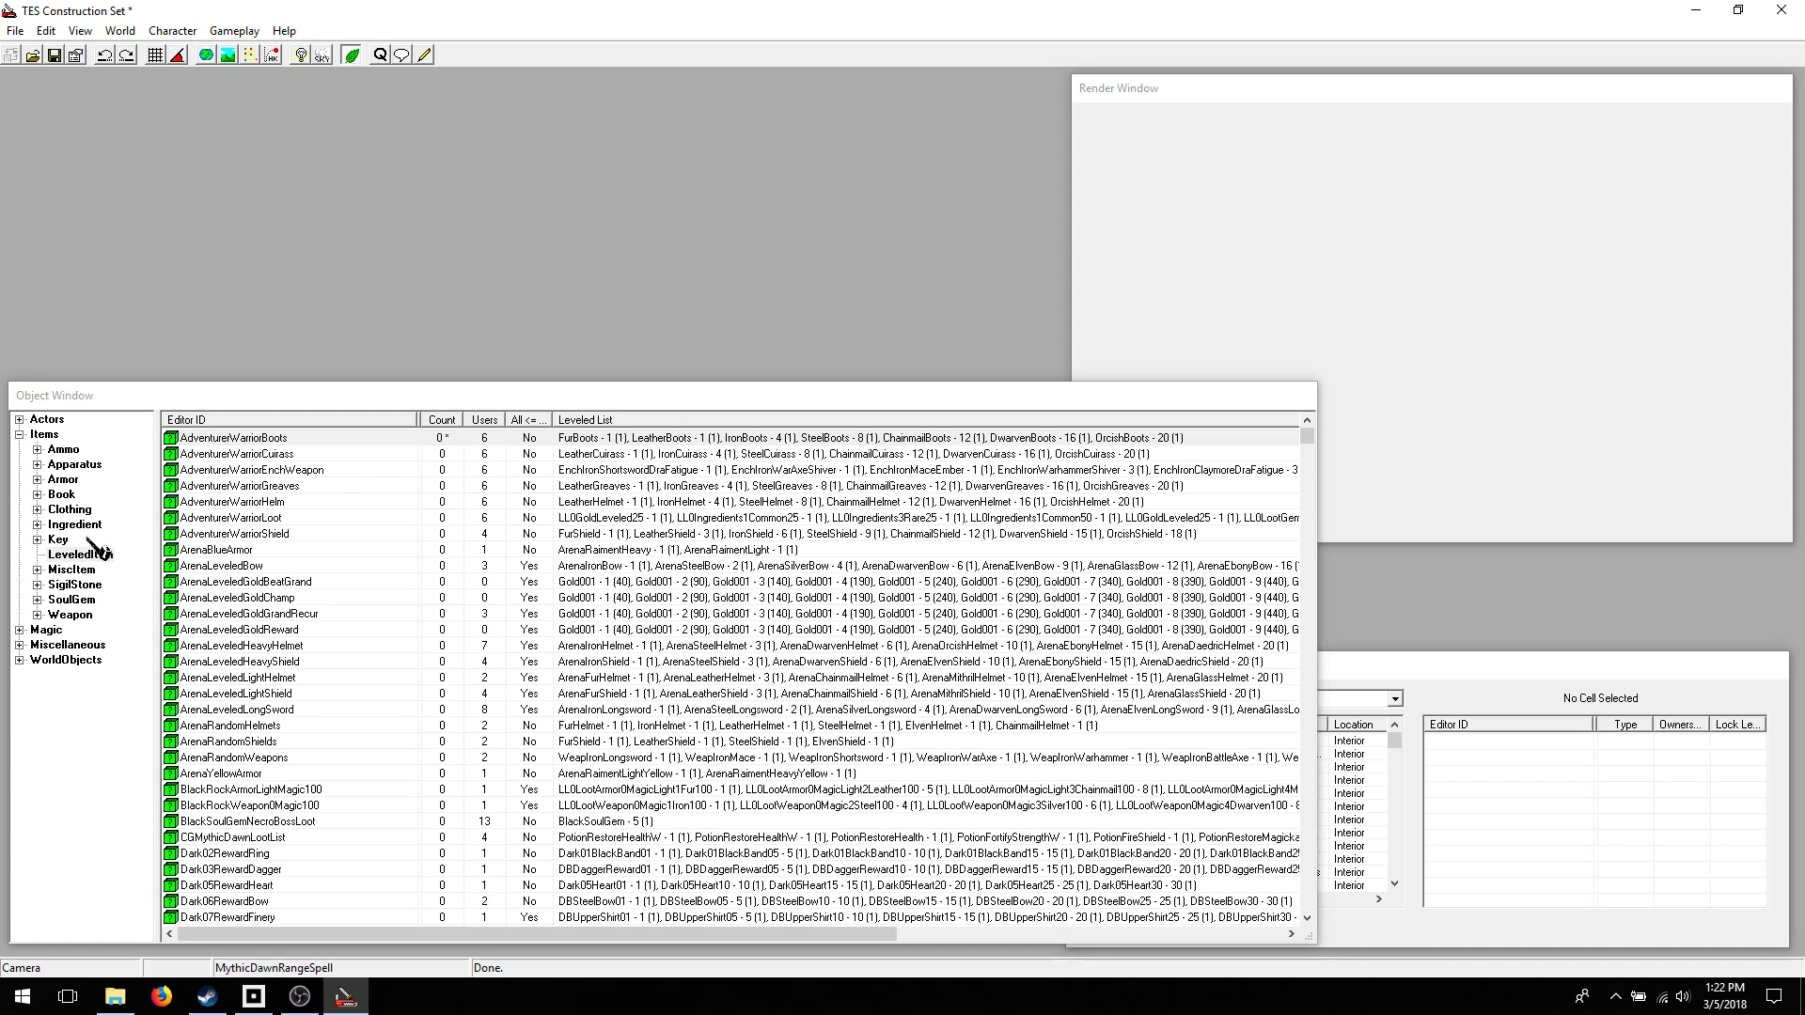
- List the Key records, such as AdrianDecaniusHouseKey, in the Object Window
left_click(59, 540)
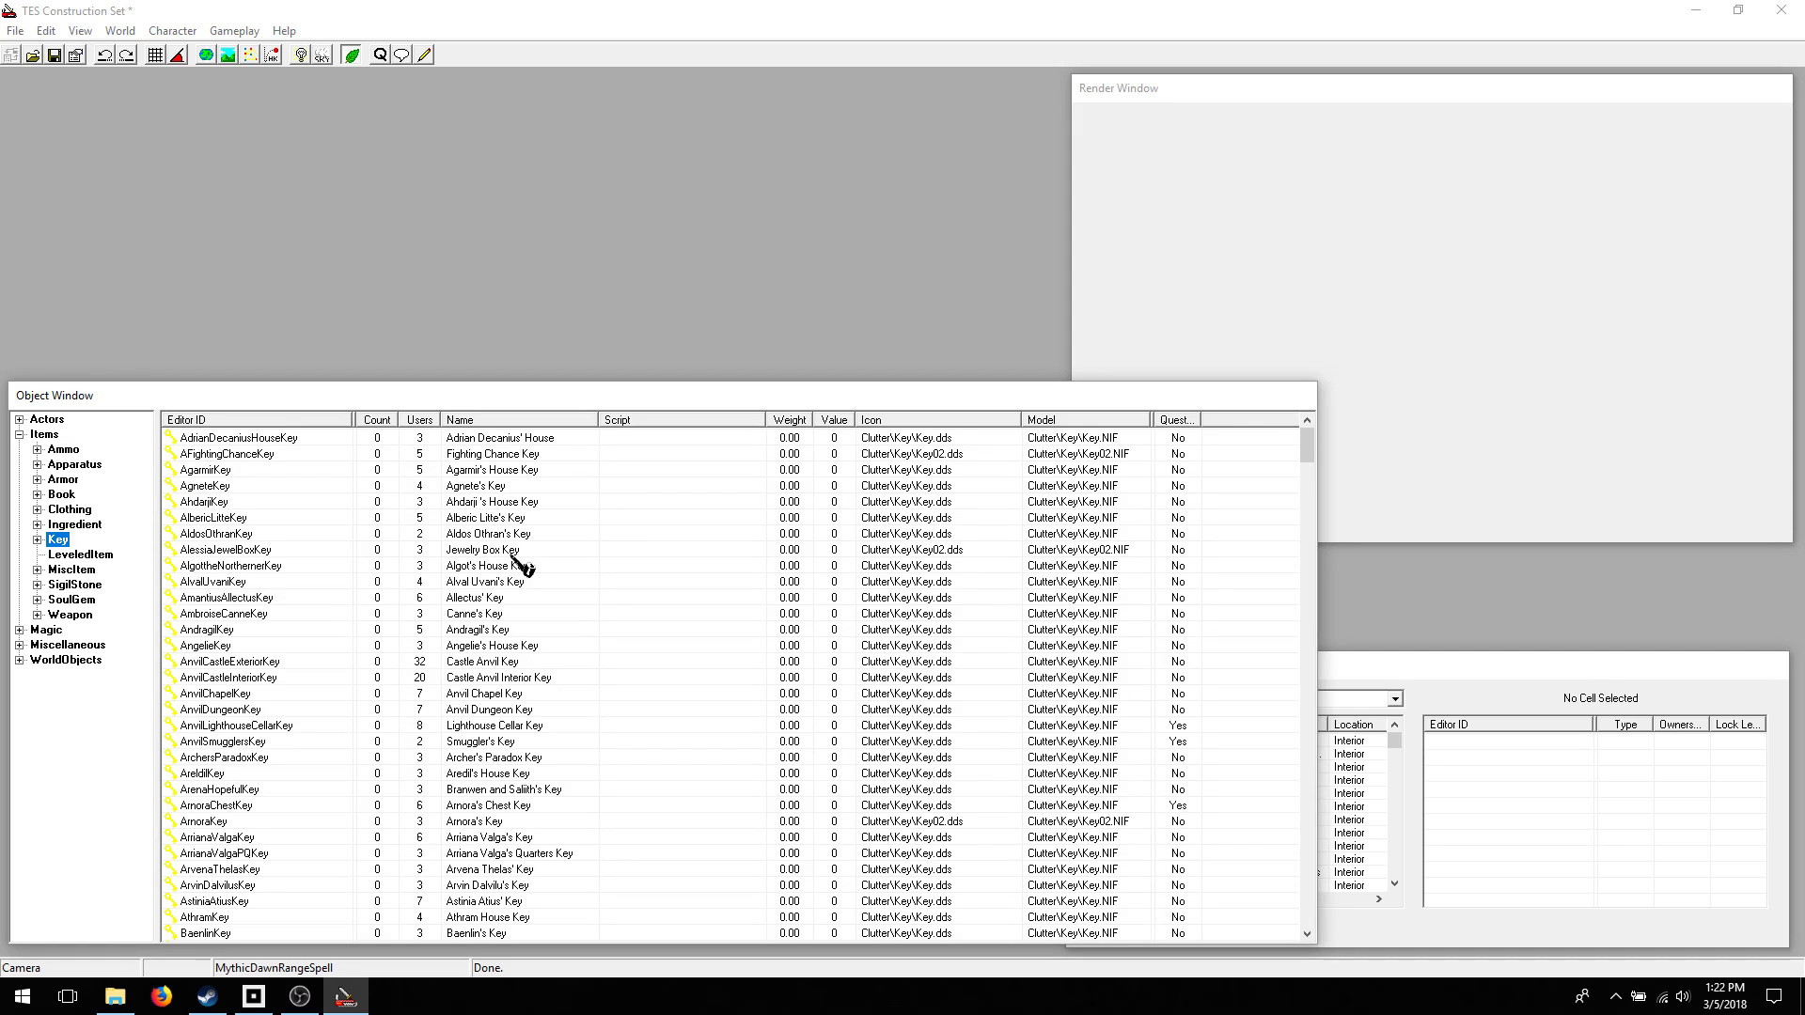
- Browse SoulGem and Weapon records, then list Magic > Potion scrolled back to DrinkAle
left_click(72, 600)
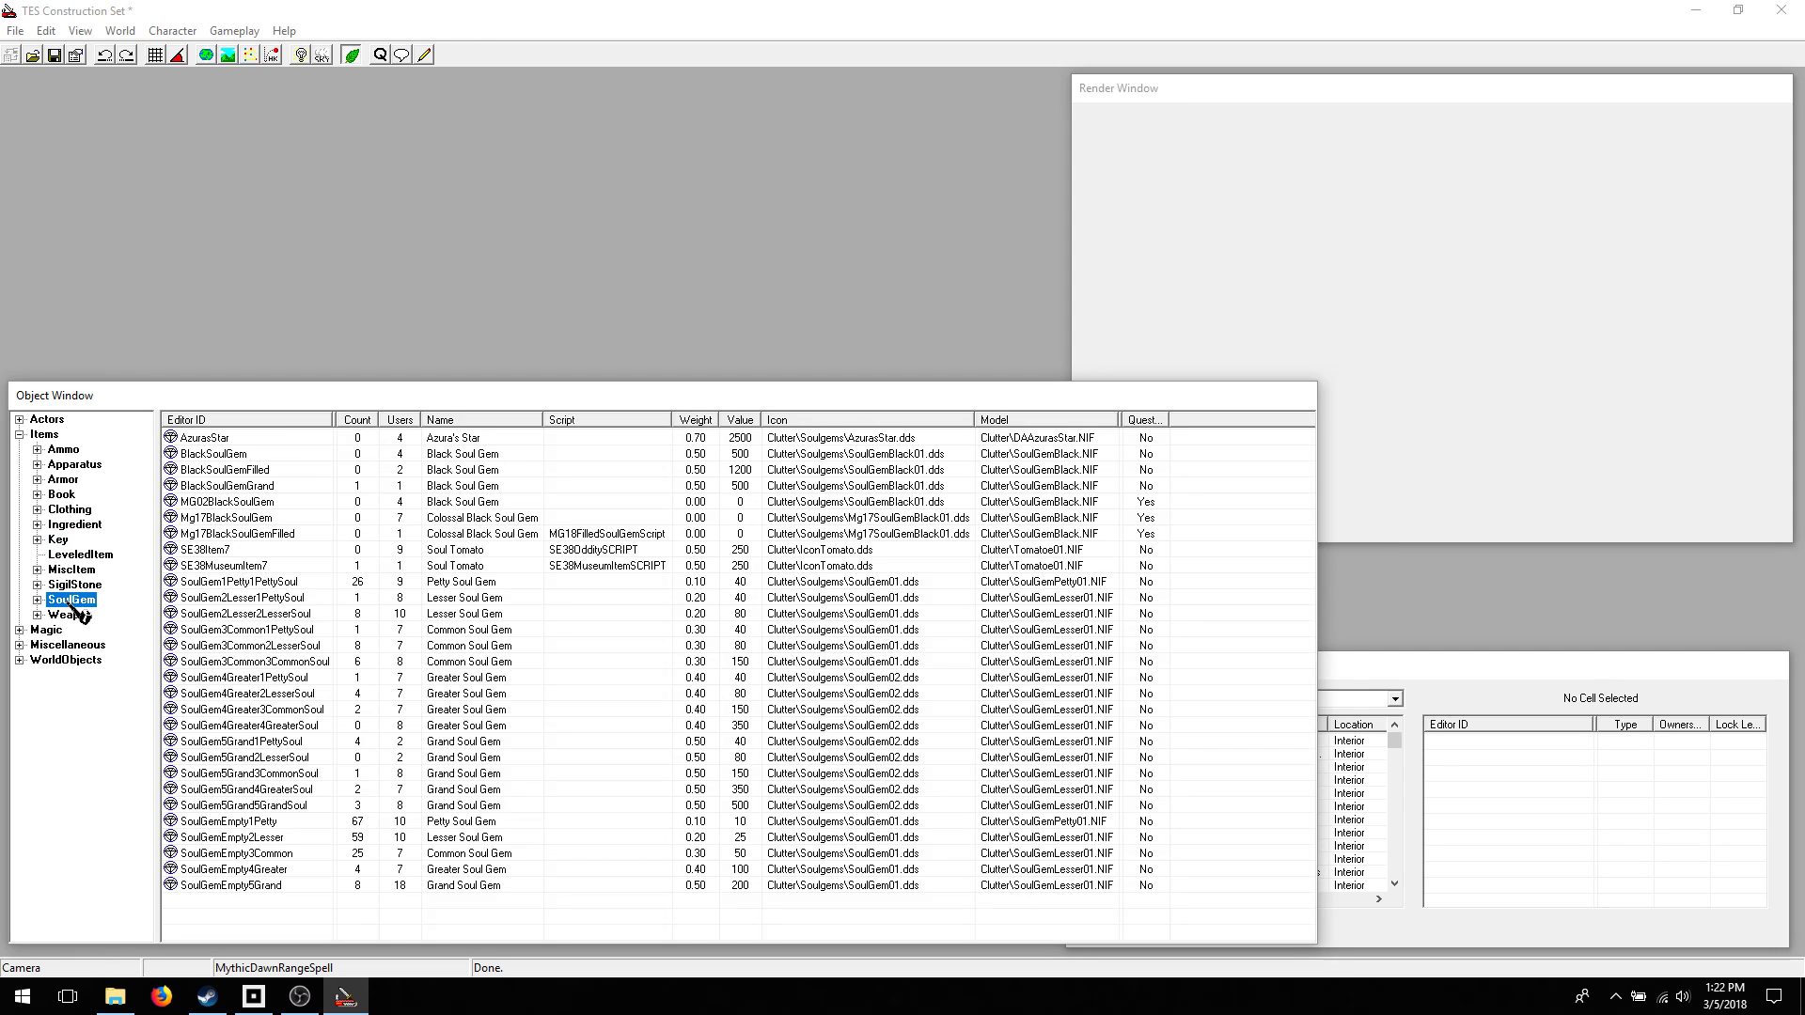
left_click(70, 615)
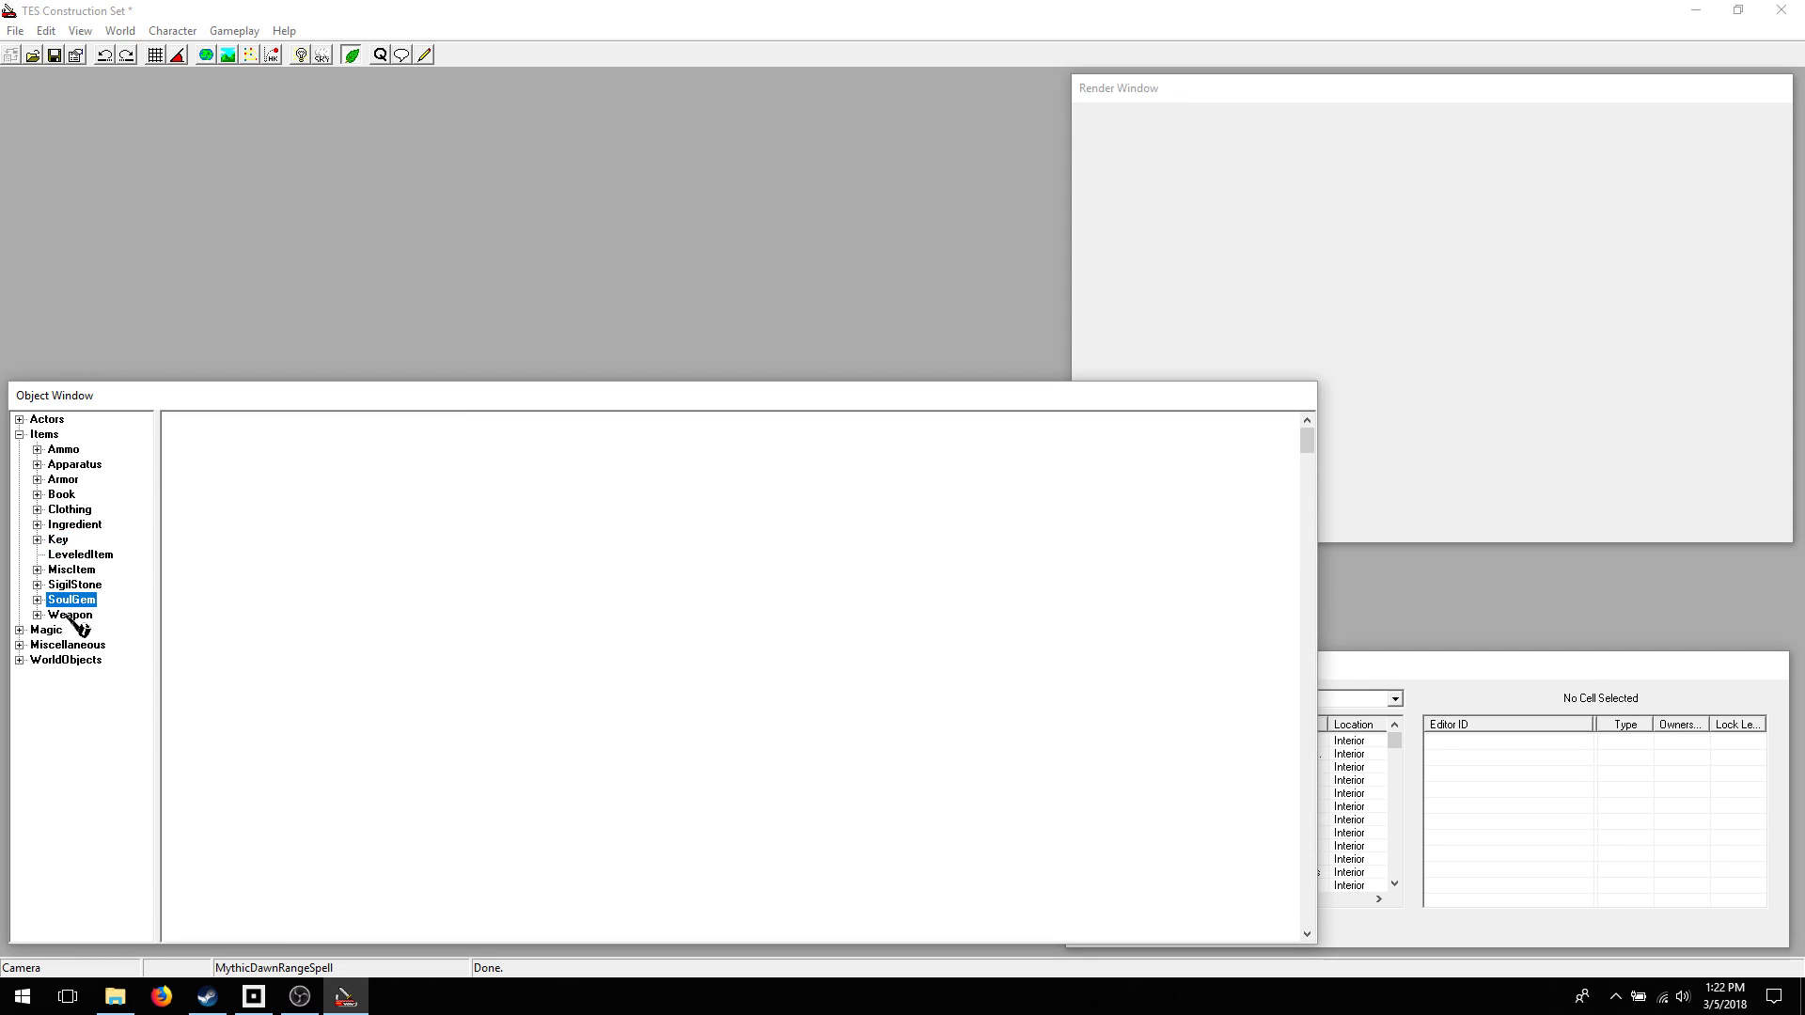
left_click(20, 630)
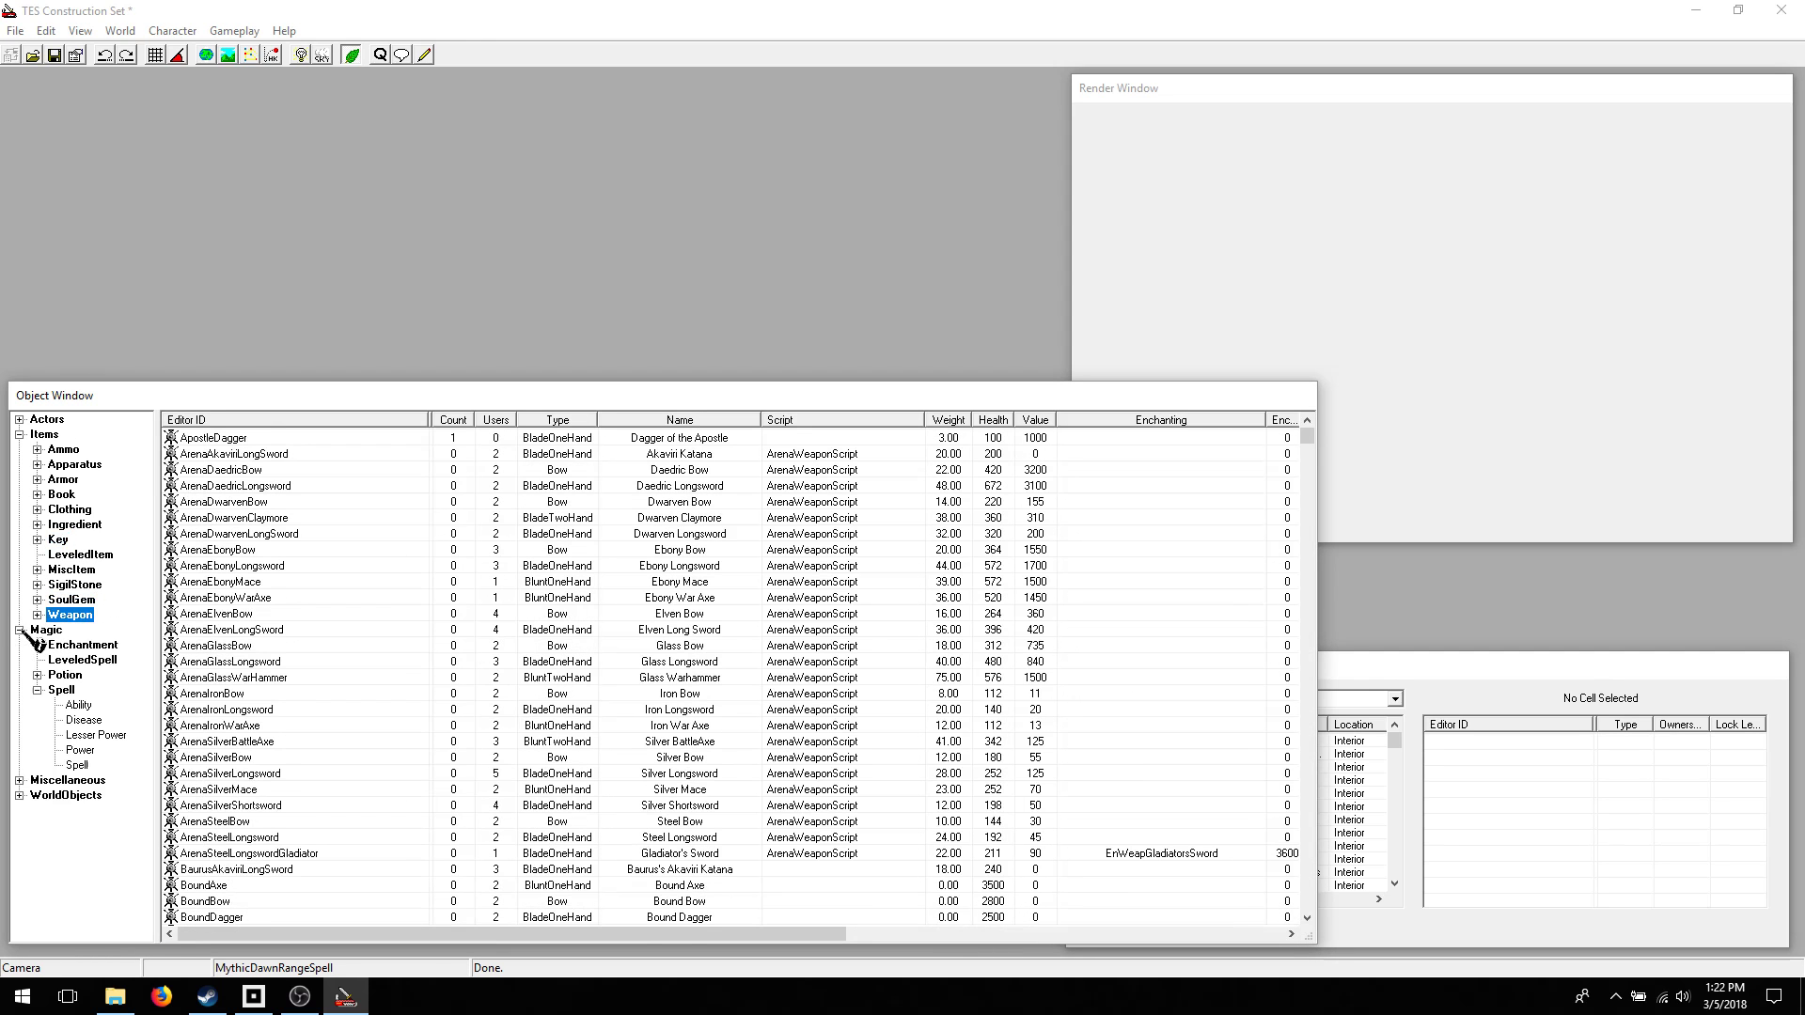
left_click(66, 676)
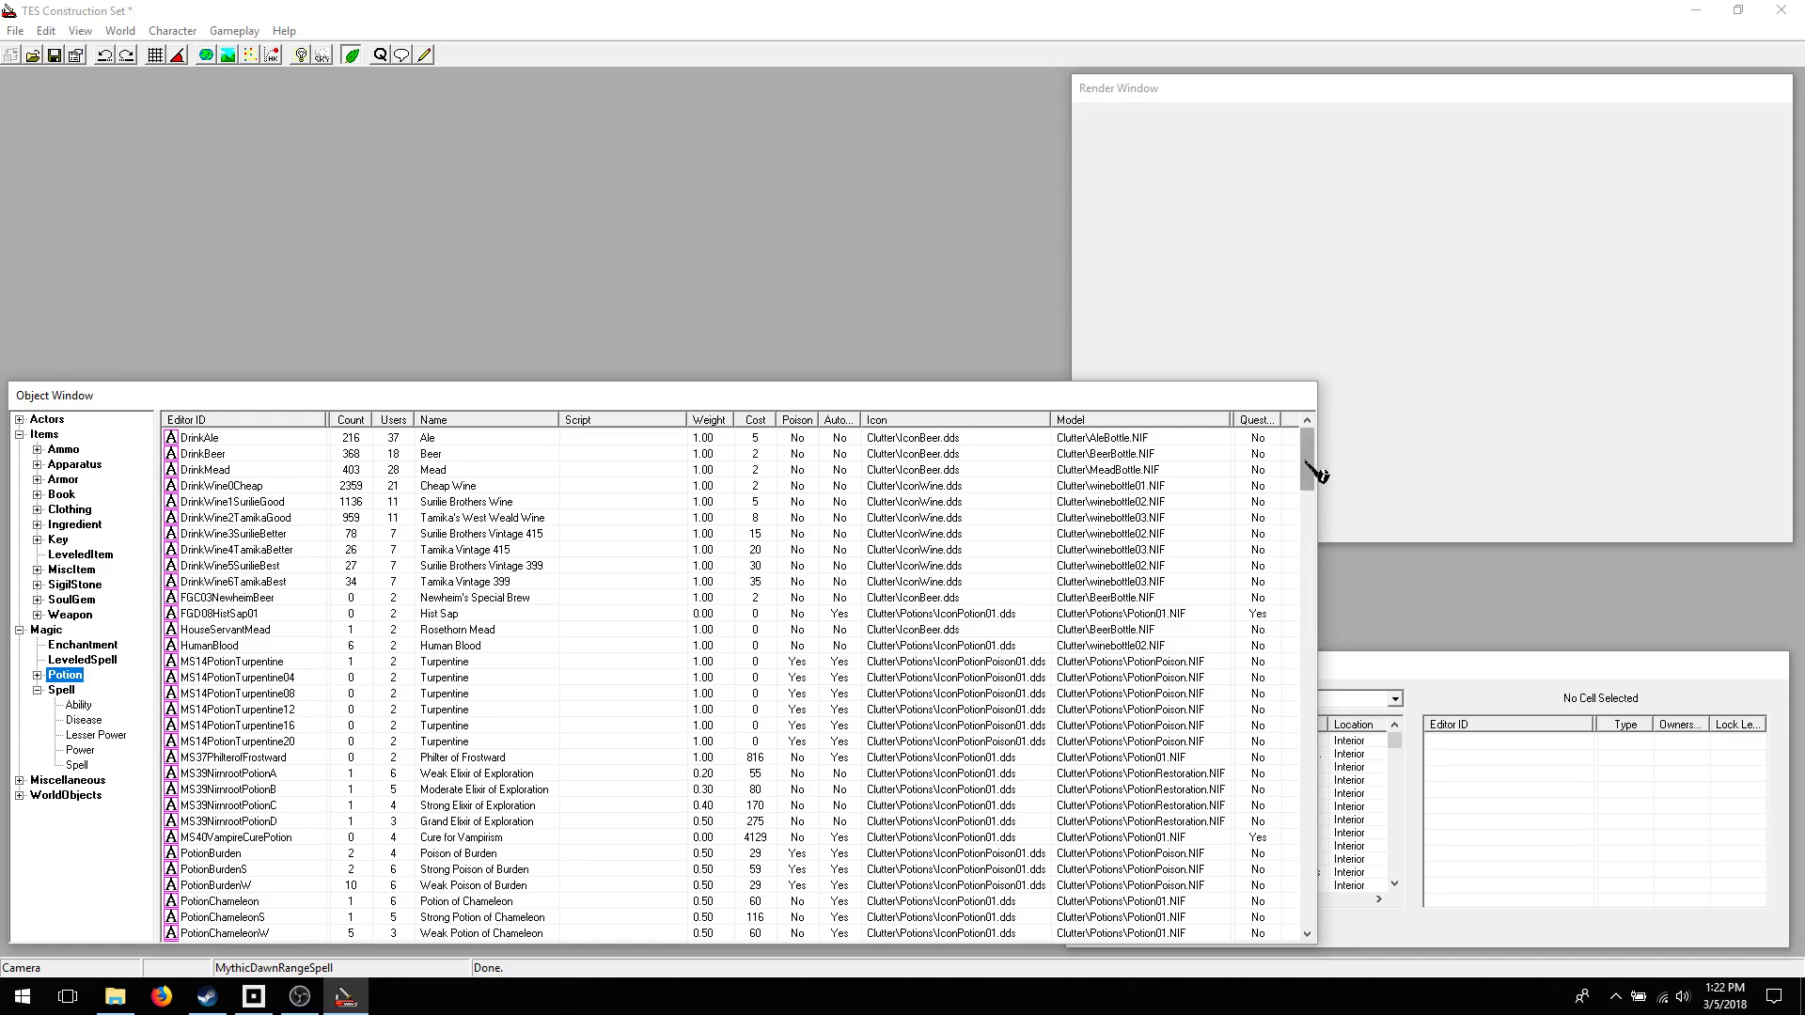
left_click_drag(1307, 458, 1305, 739)
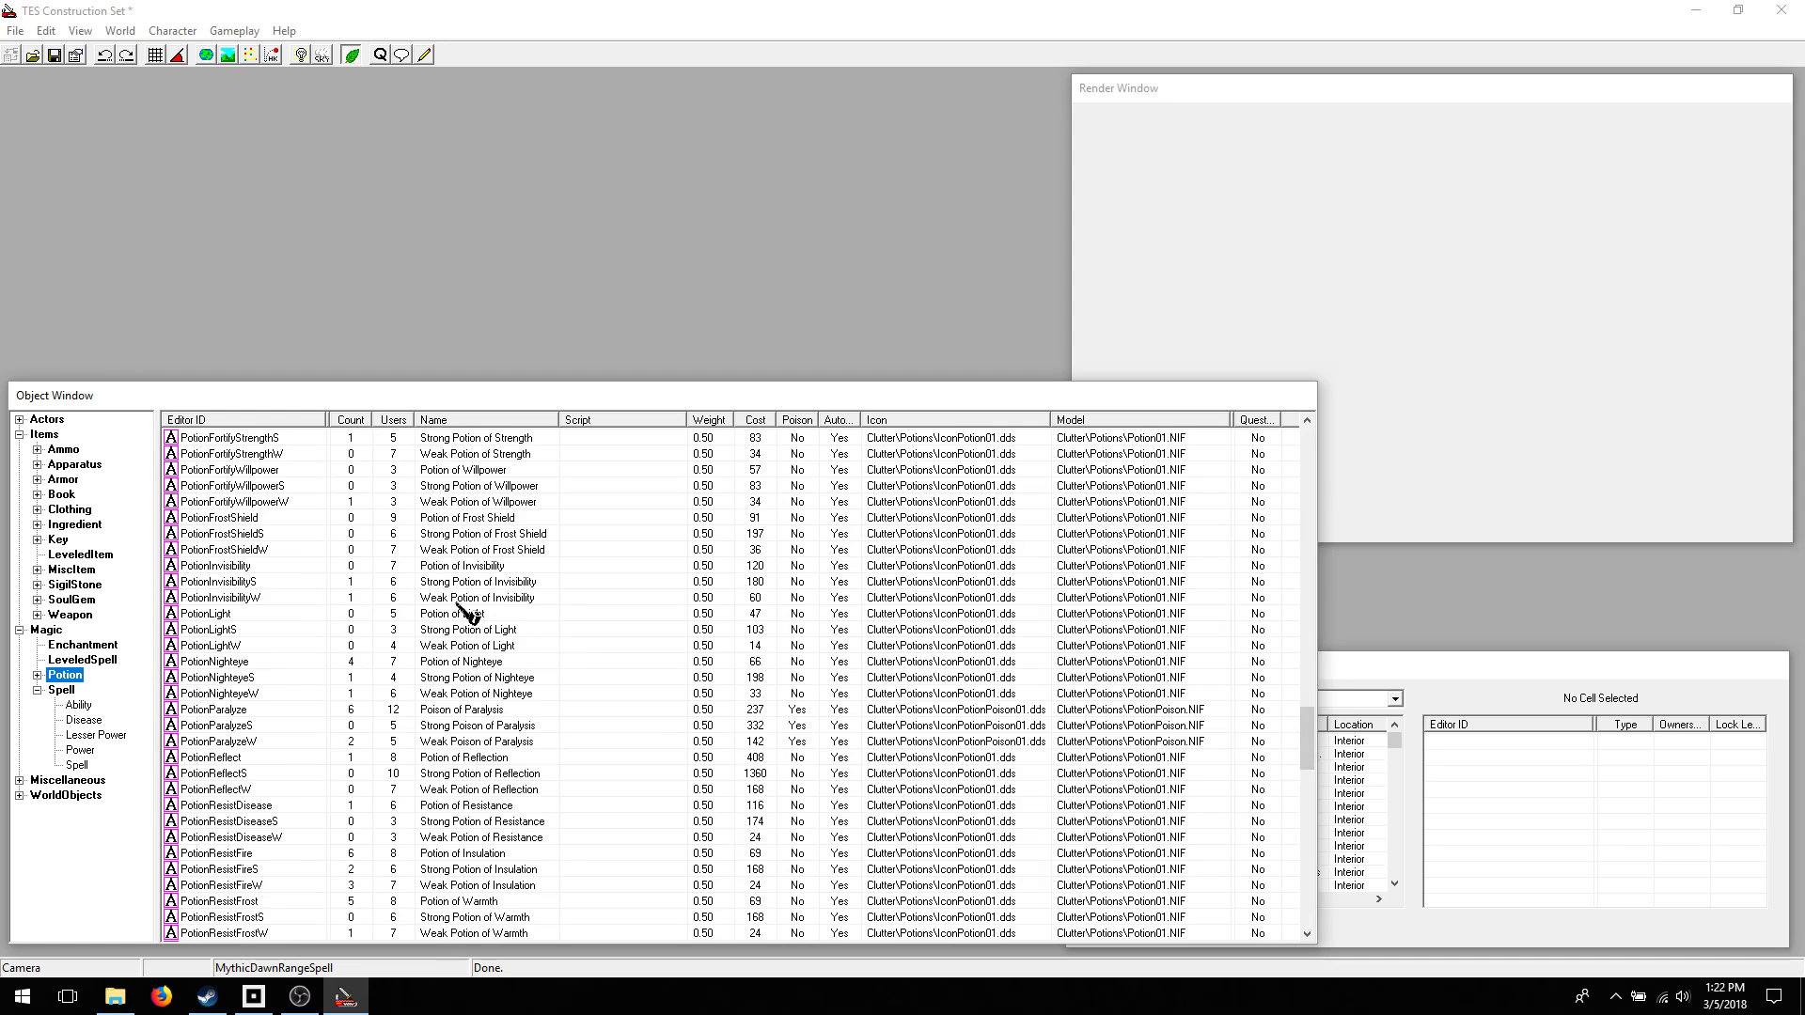
scroll(513, 649, "up", 17)
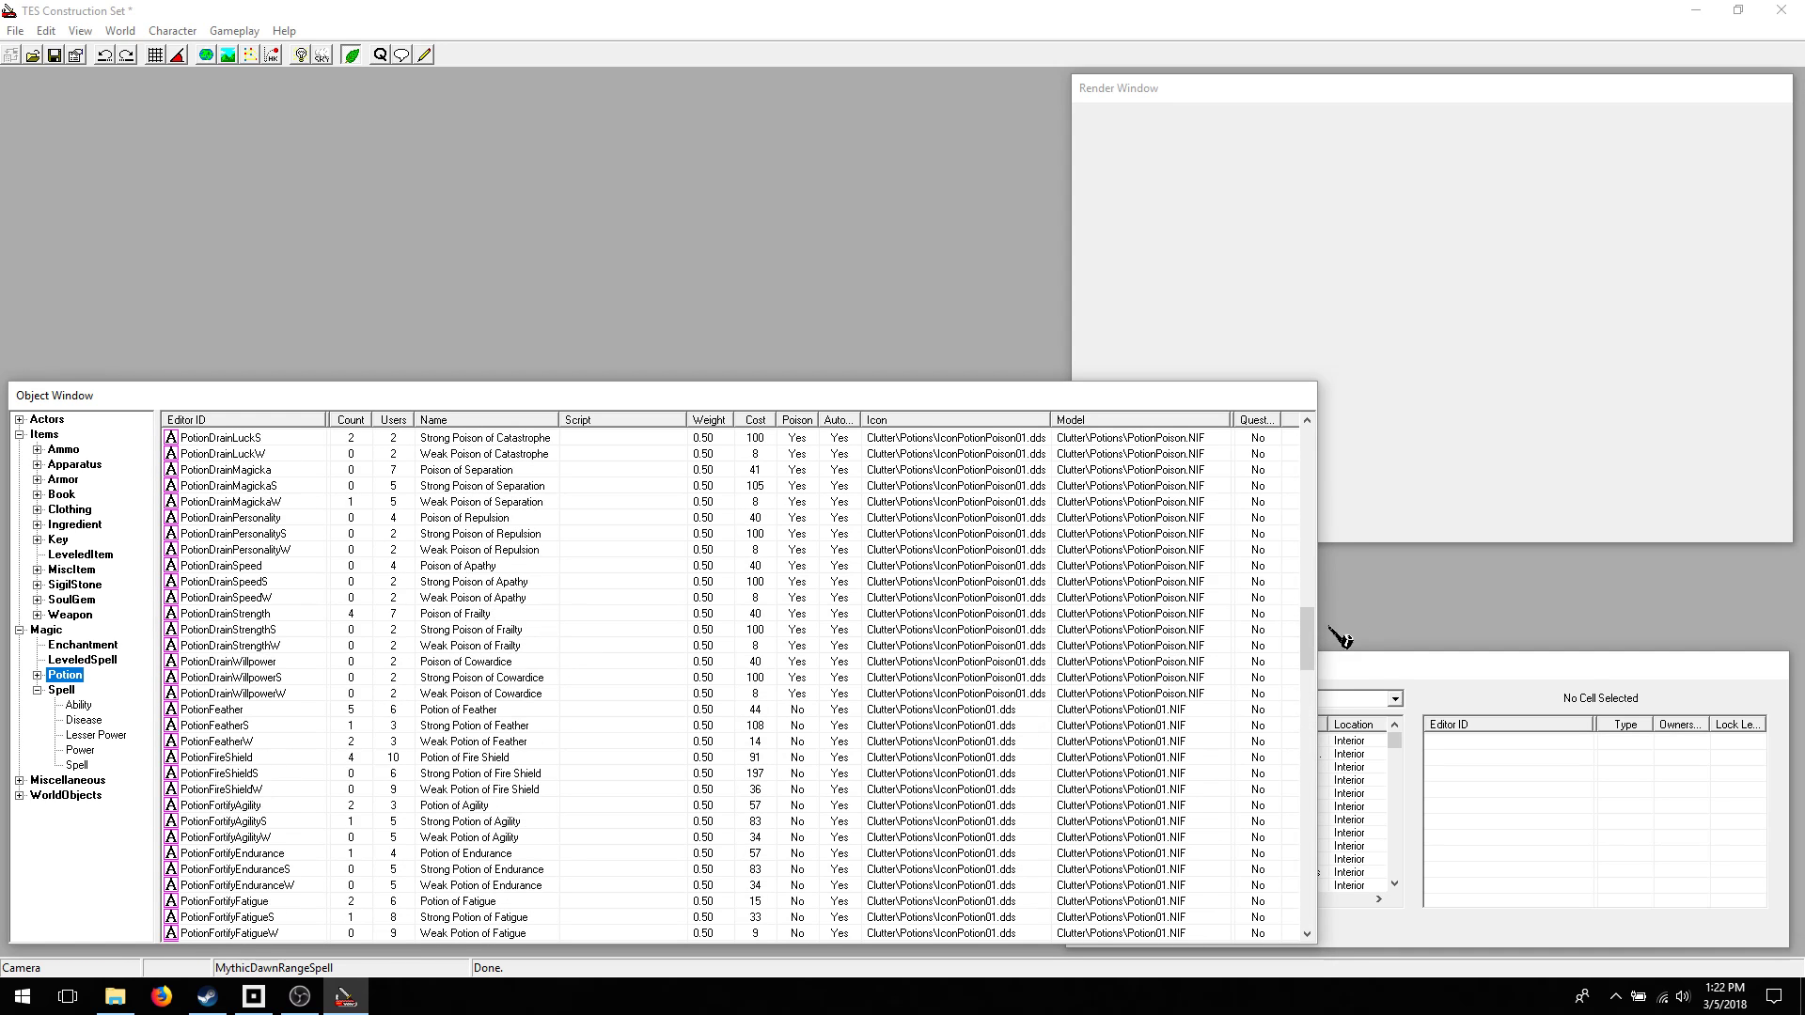
left_click_drag(1309, 628, 1303, 444)
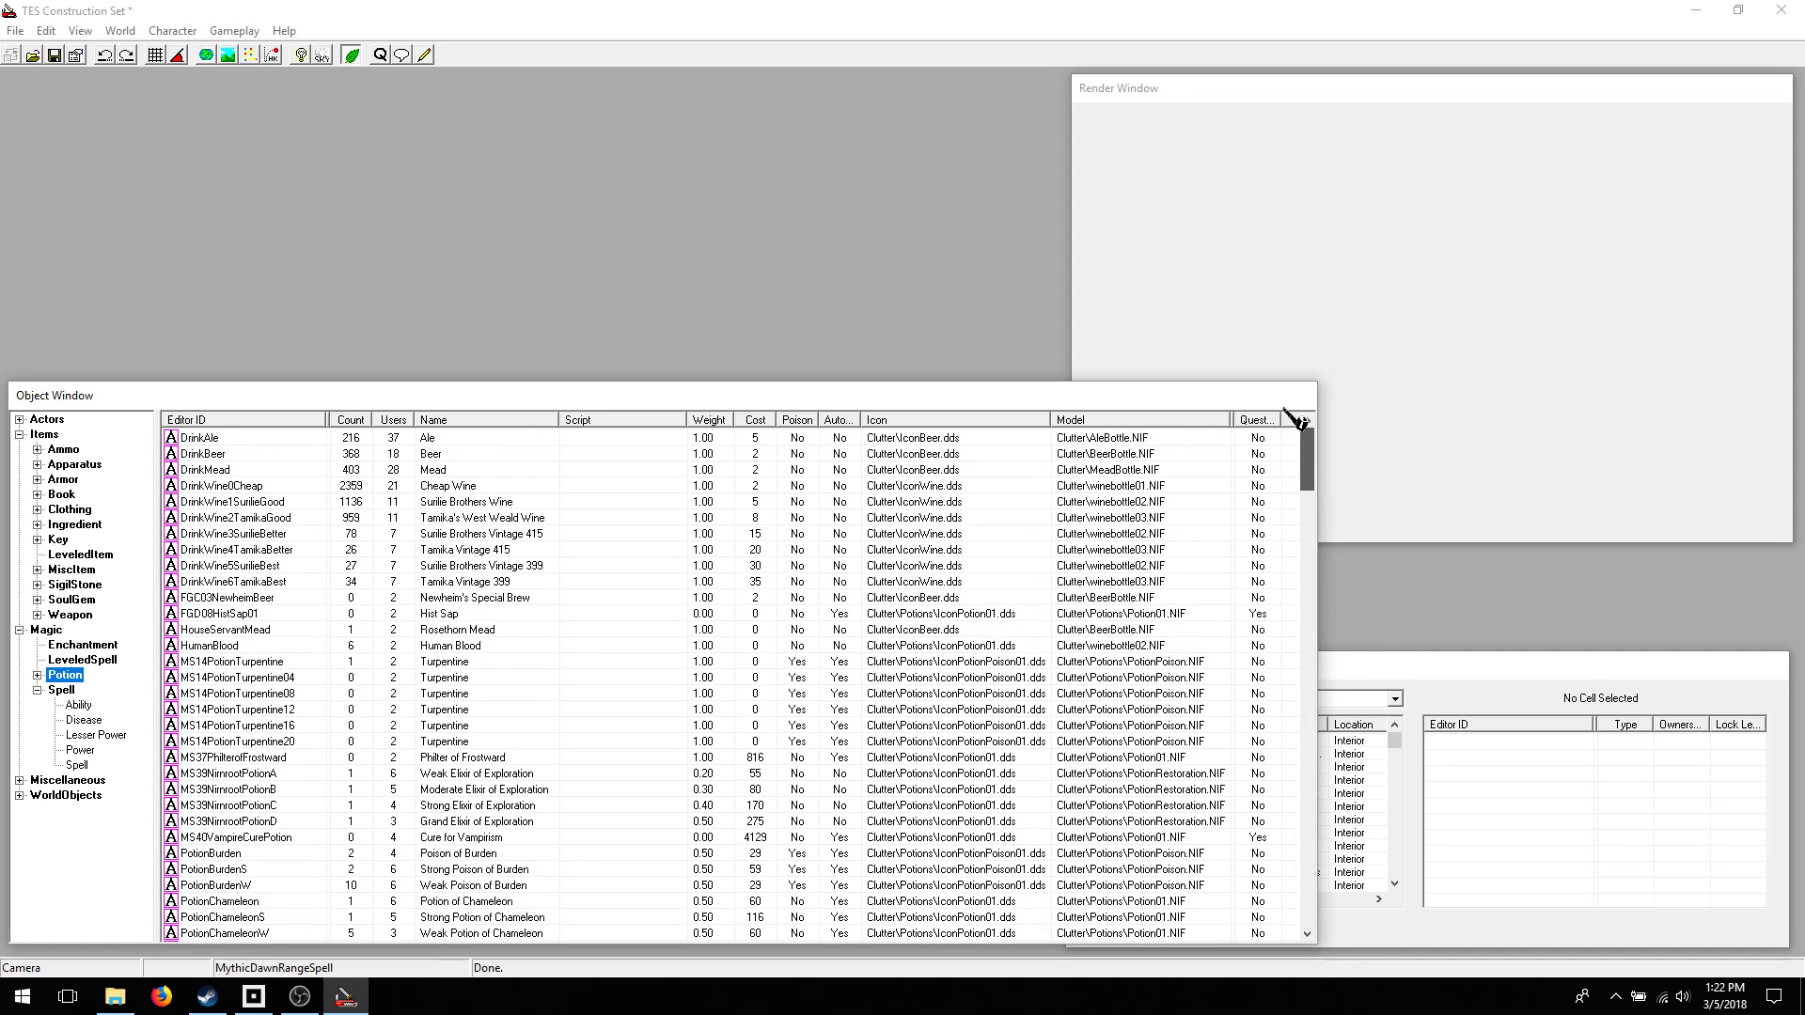
- Add a new Summon Lich effect to the DrinkBeer potion
double_click(430, 456)
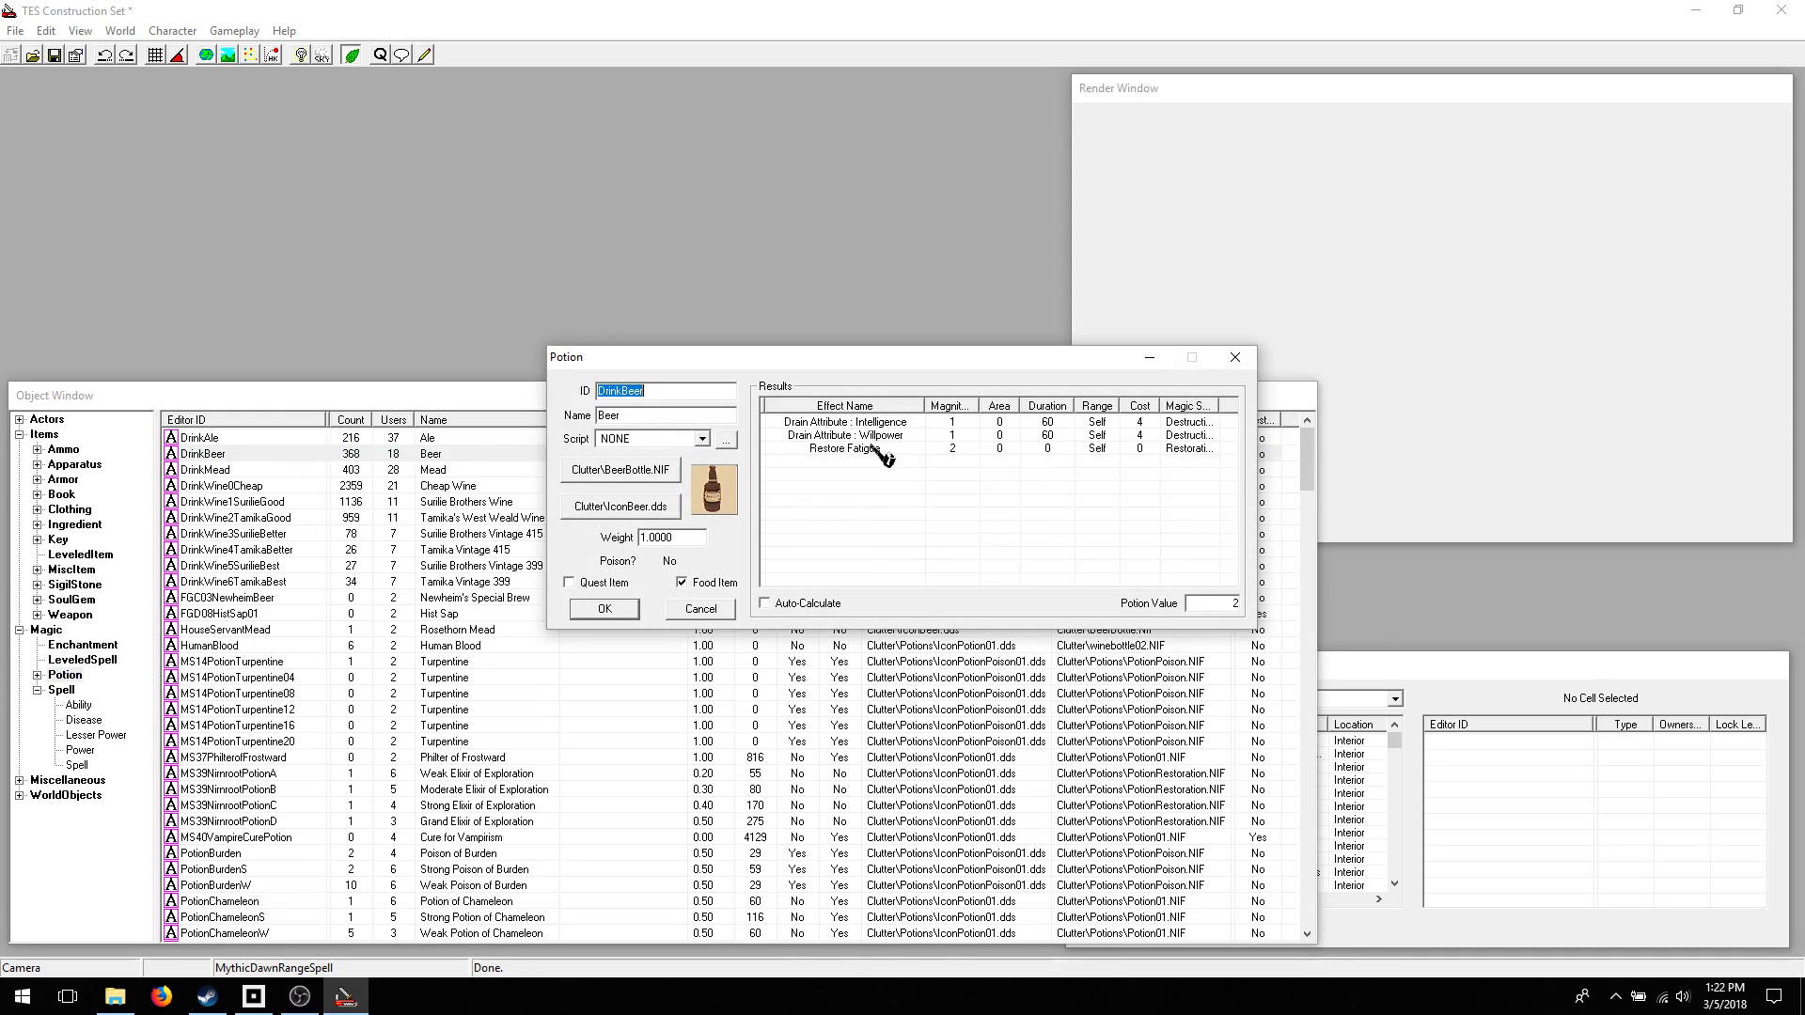
left_click(867, 485)
right_click(866, 485)
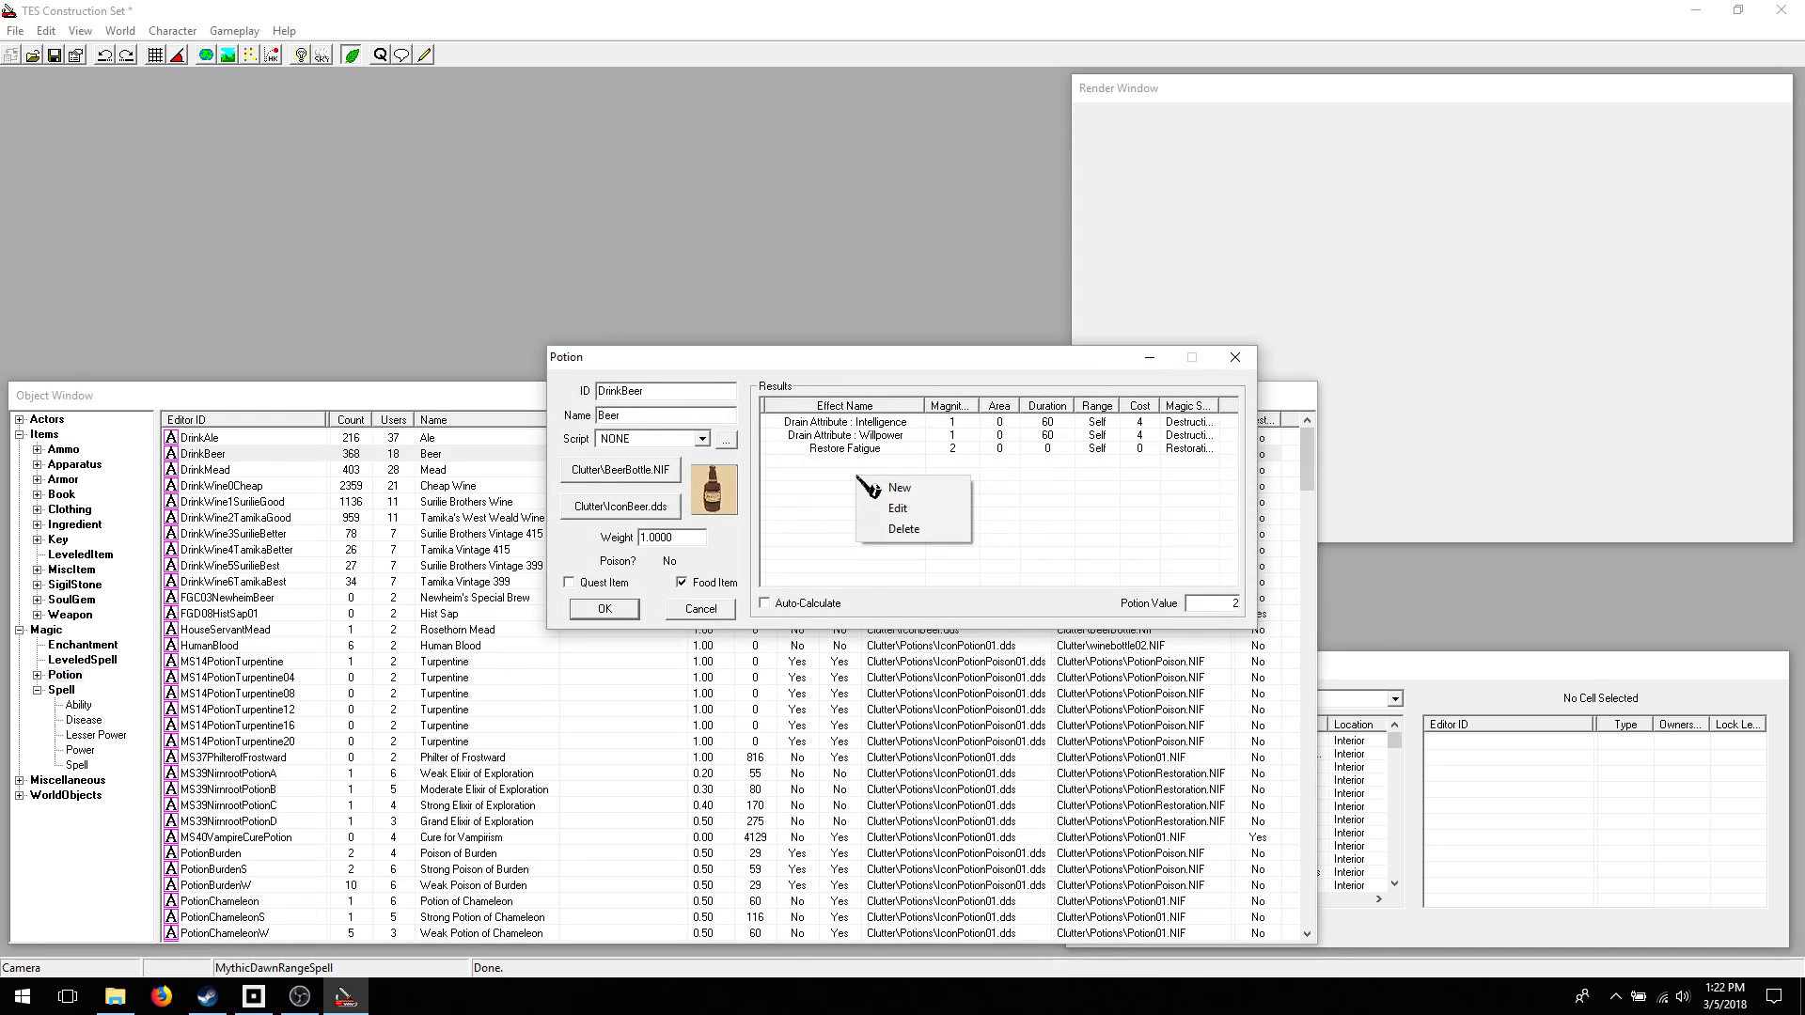
left_click(903, 495)
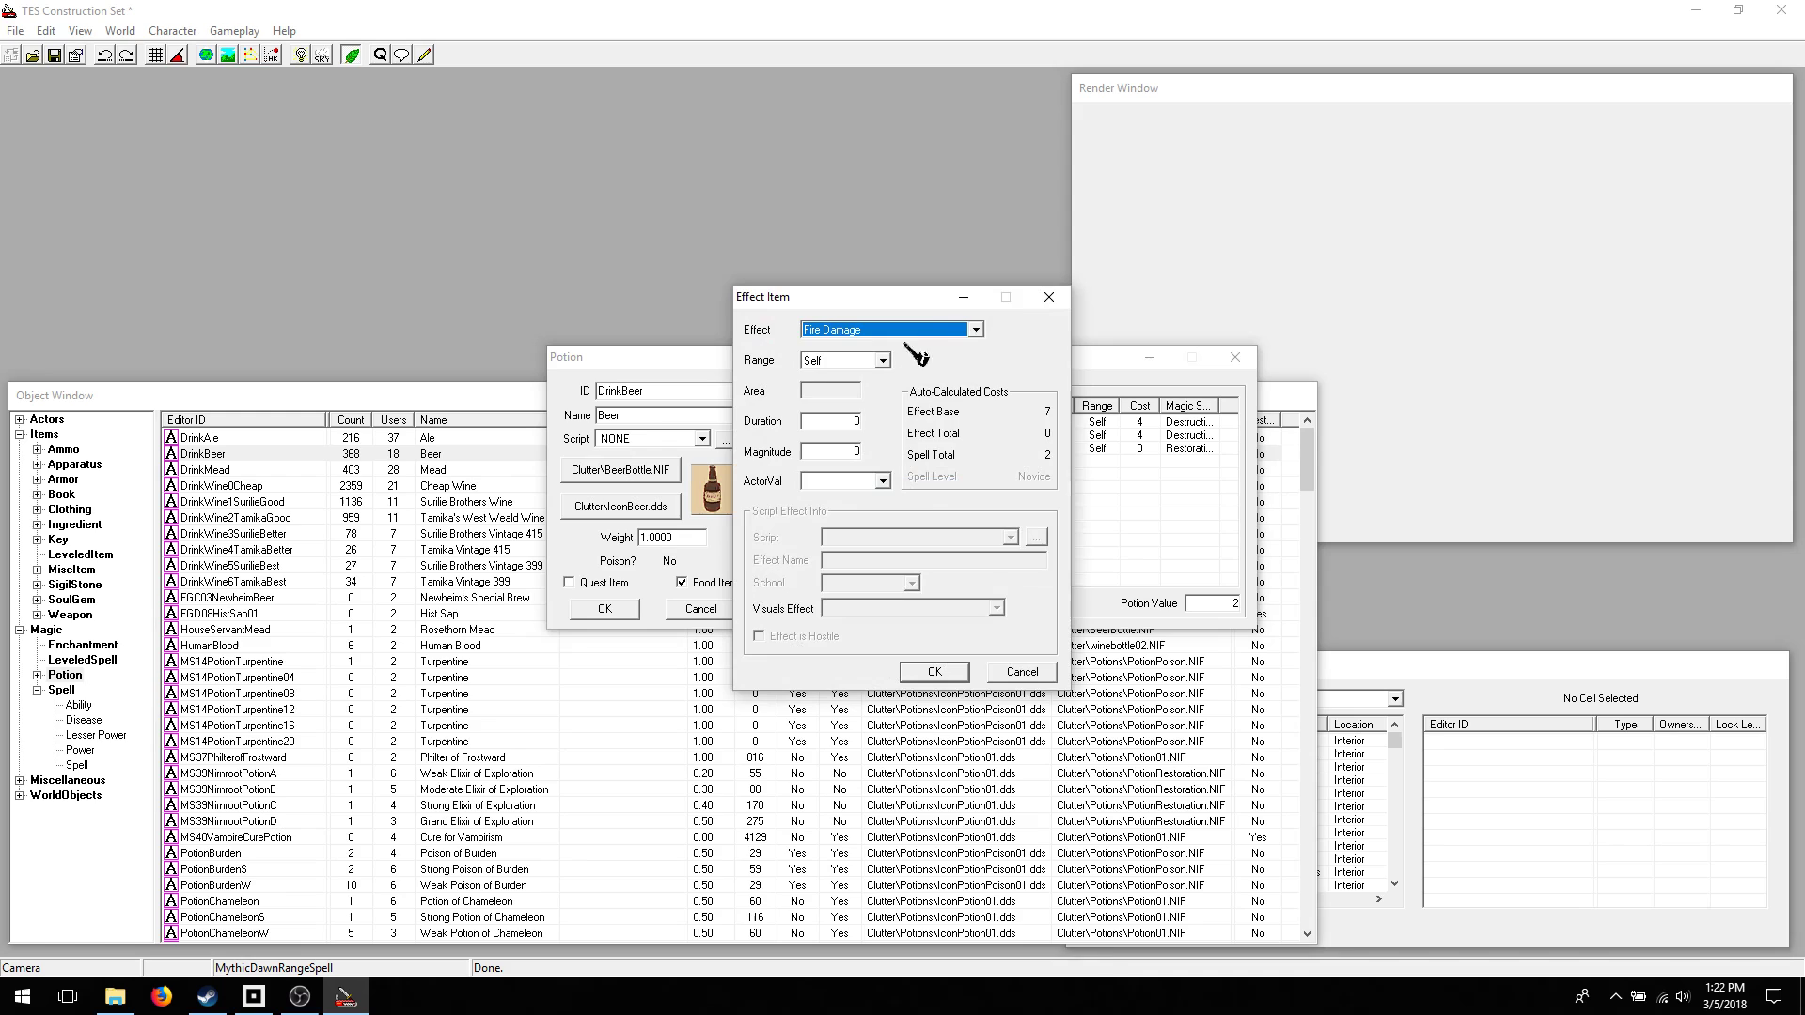
left_click(975, 330)
left_click_drag(993, 380, 1006, 425)
left_click(879, 407)
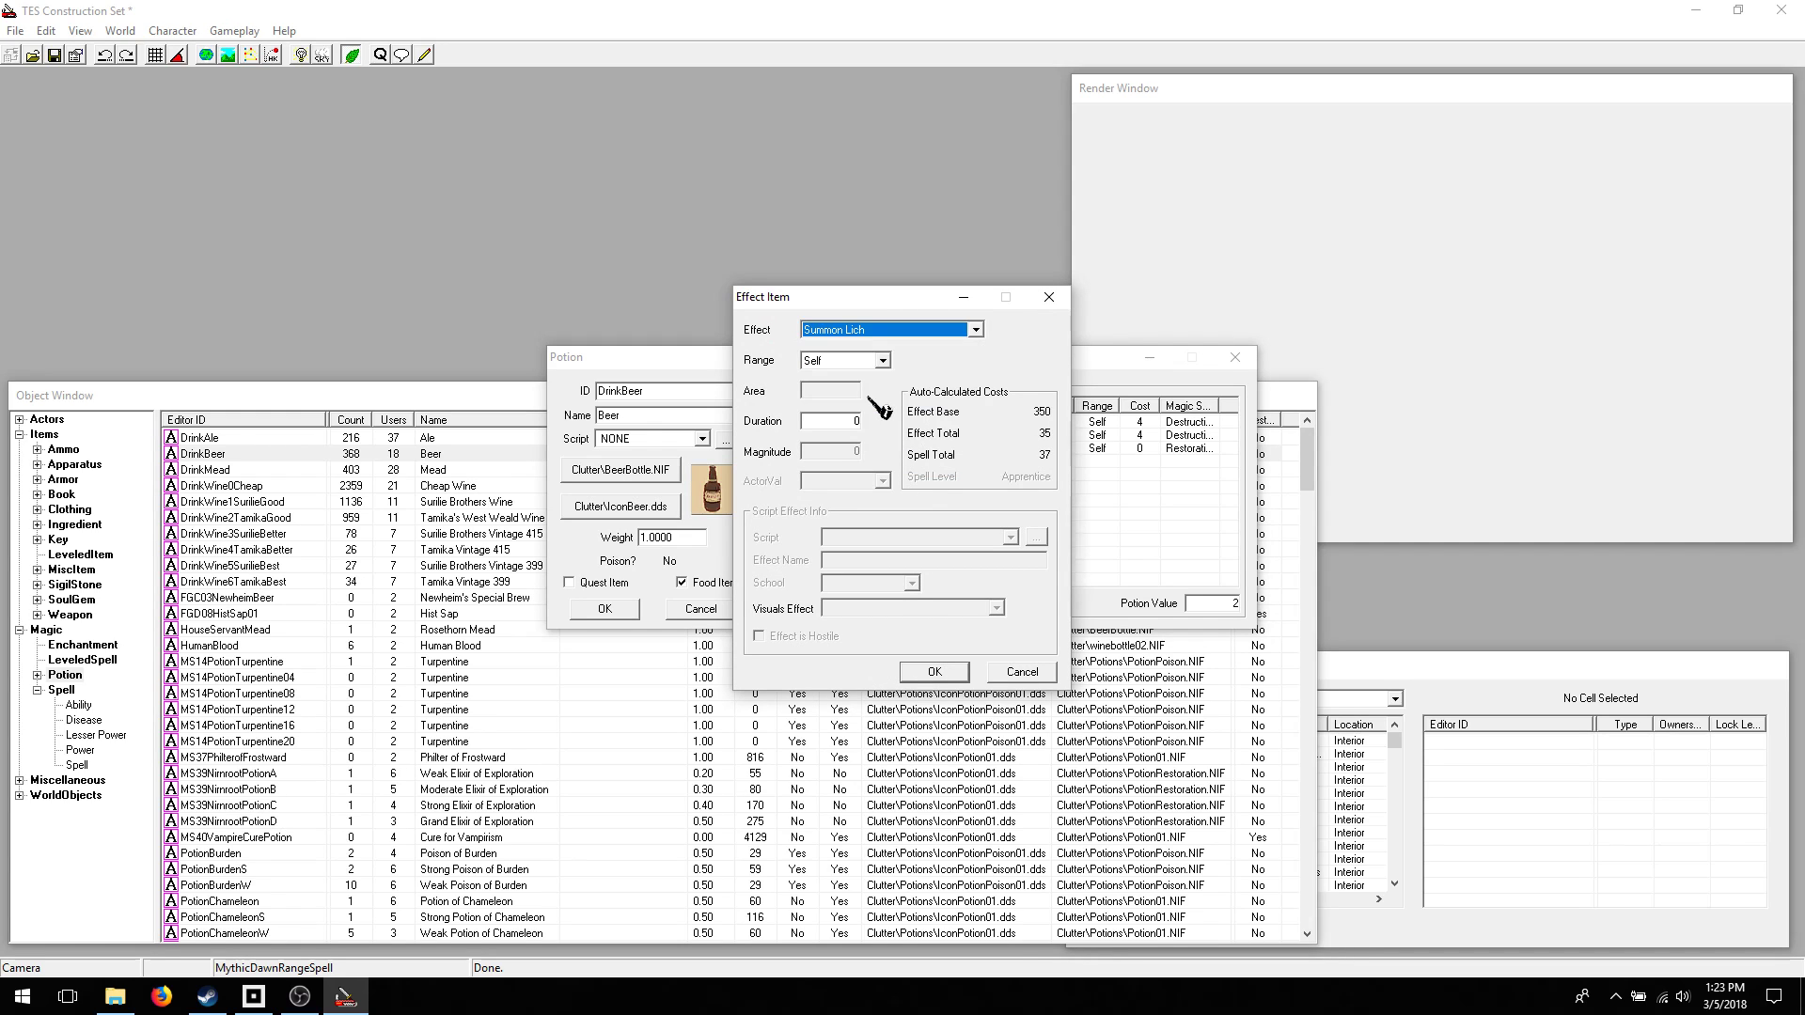
left_click(936, 675)
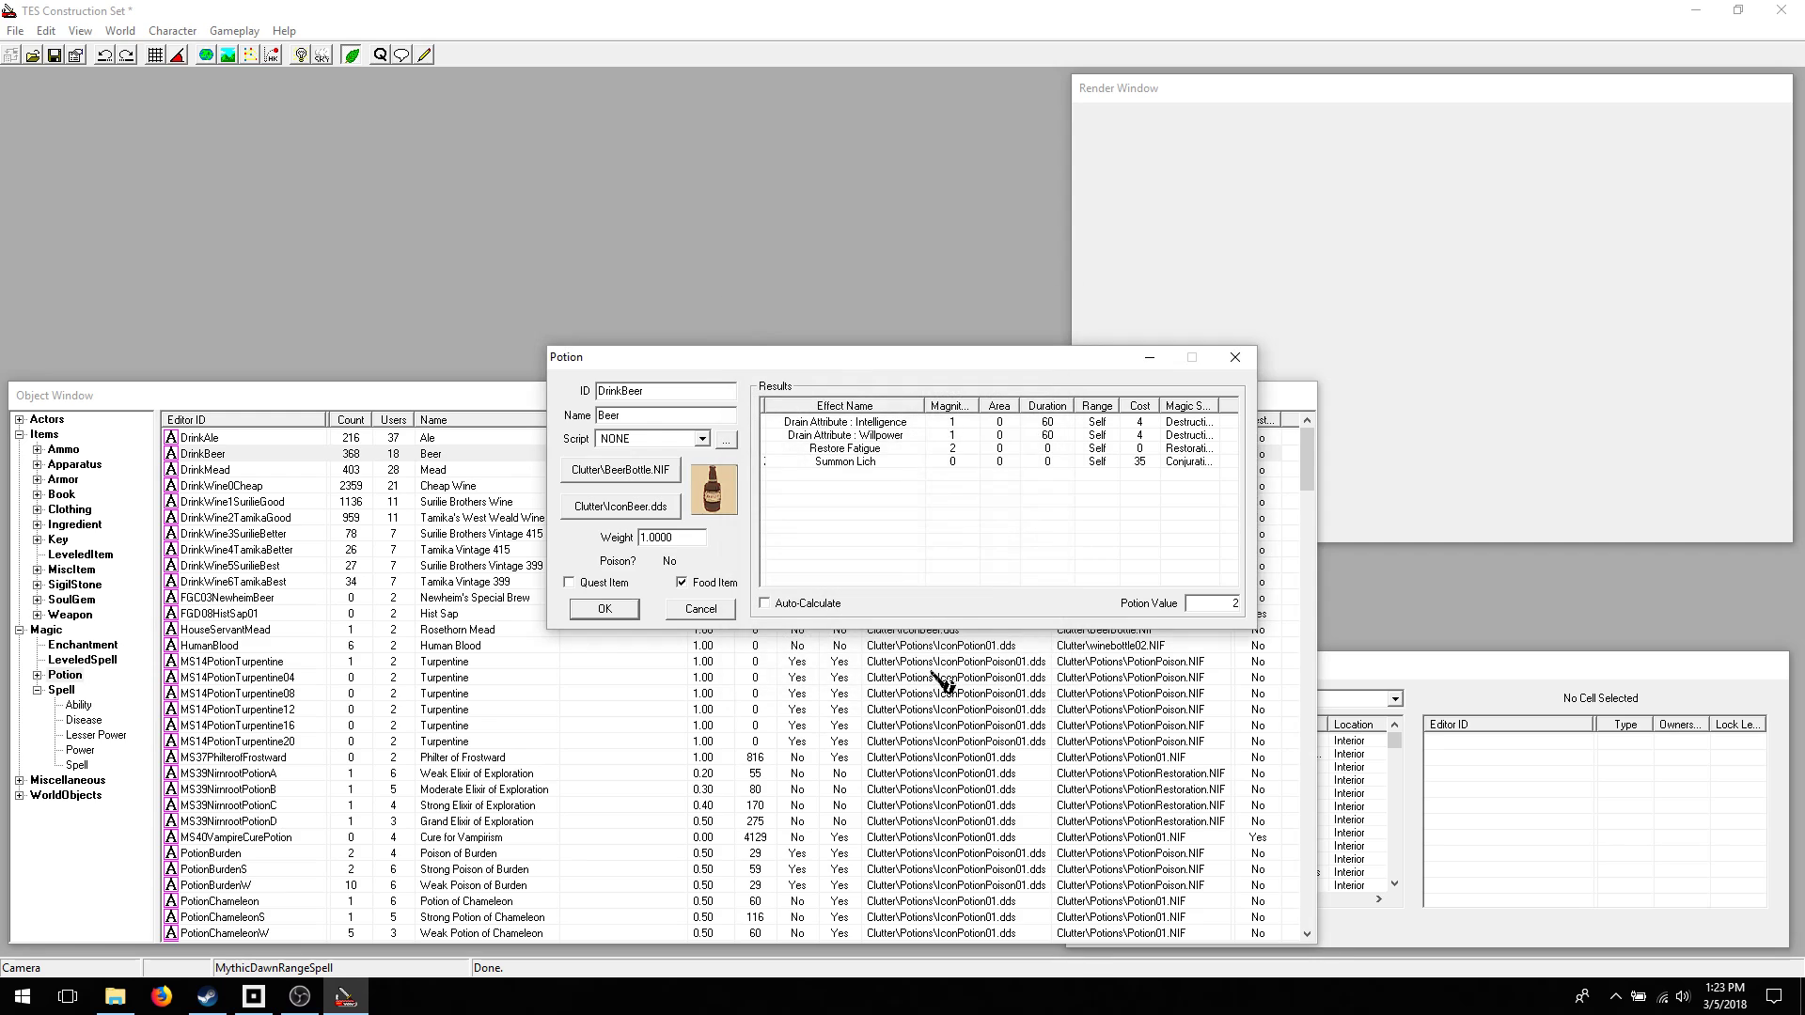
- Set the Summon Lich effect's duration to 120 and save the DrinkBeer potion
double_click(877, 461)
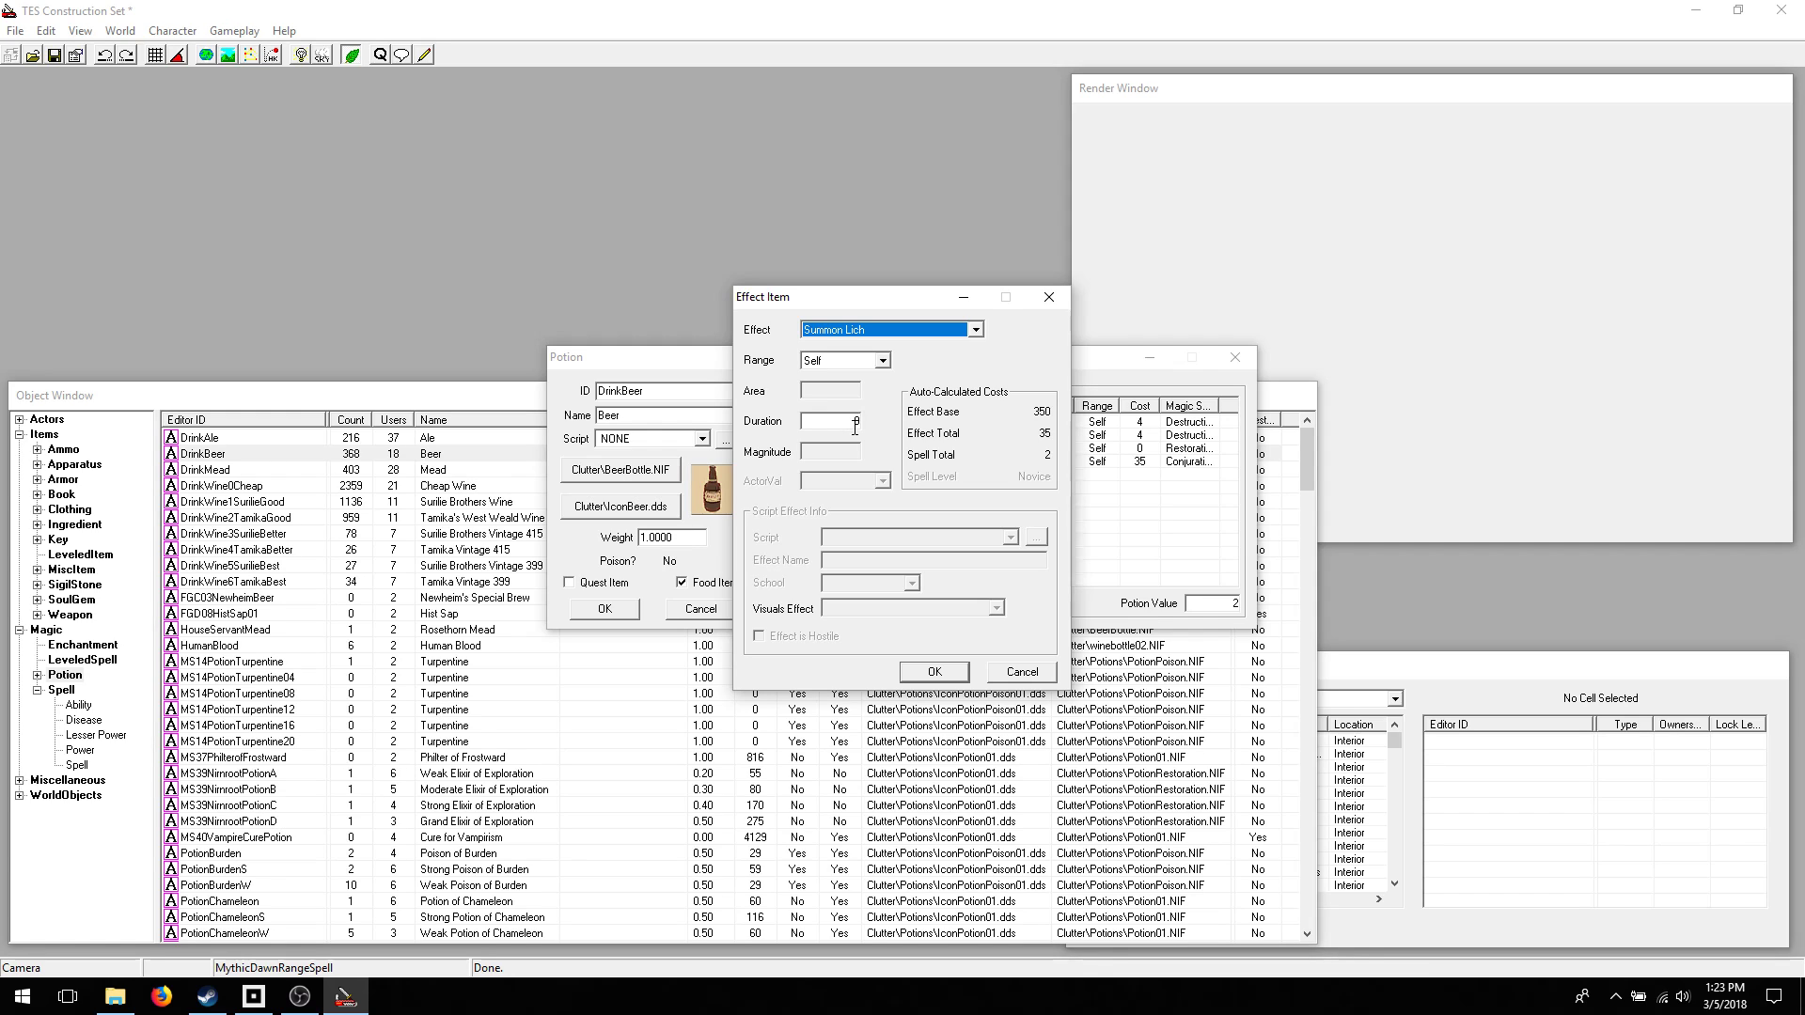
double_click(855, 425)
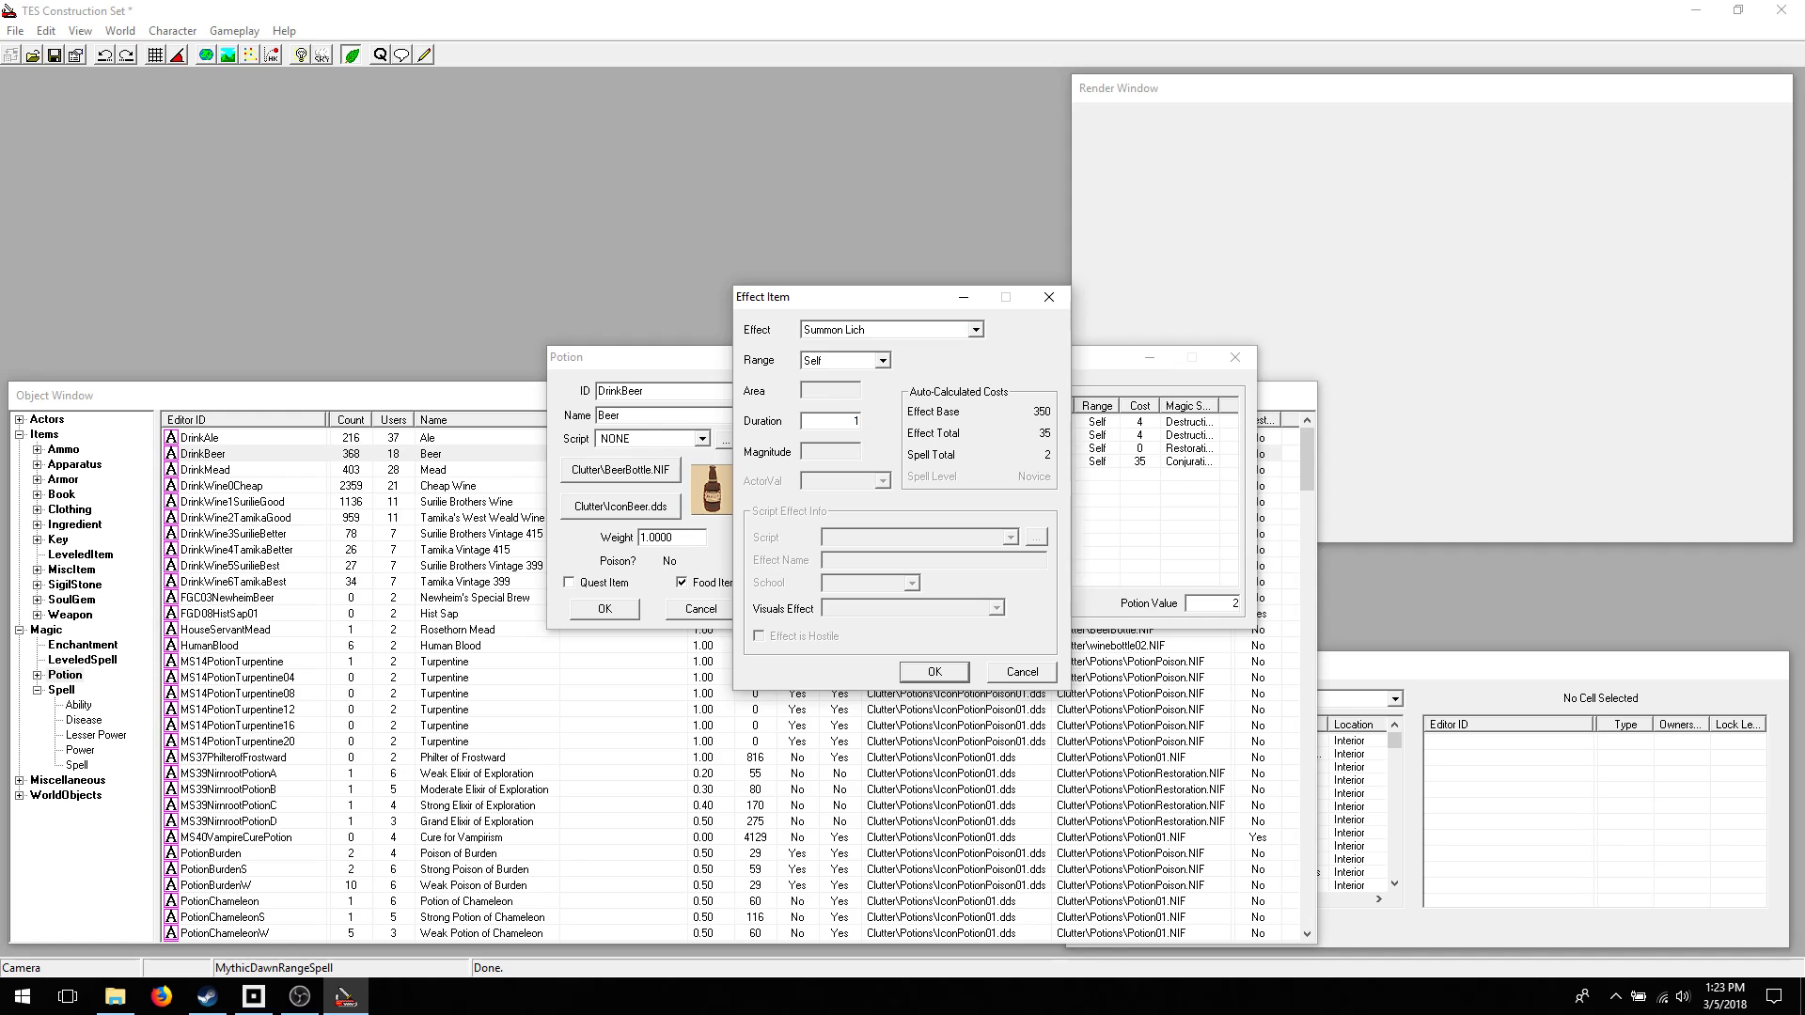
type("120")
left_click(935, 673)
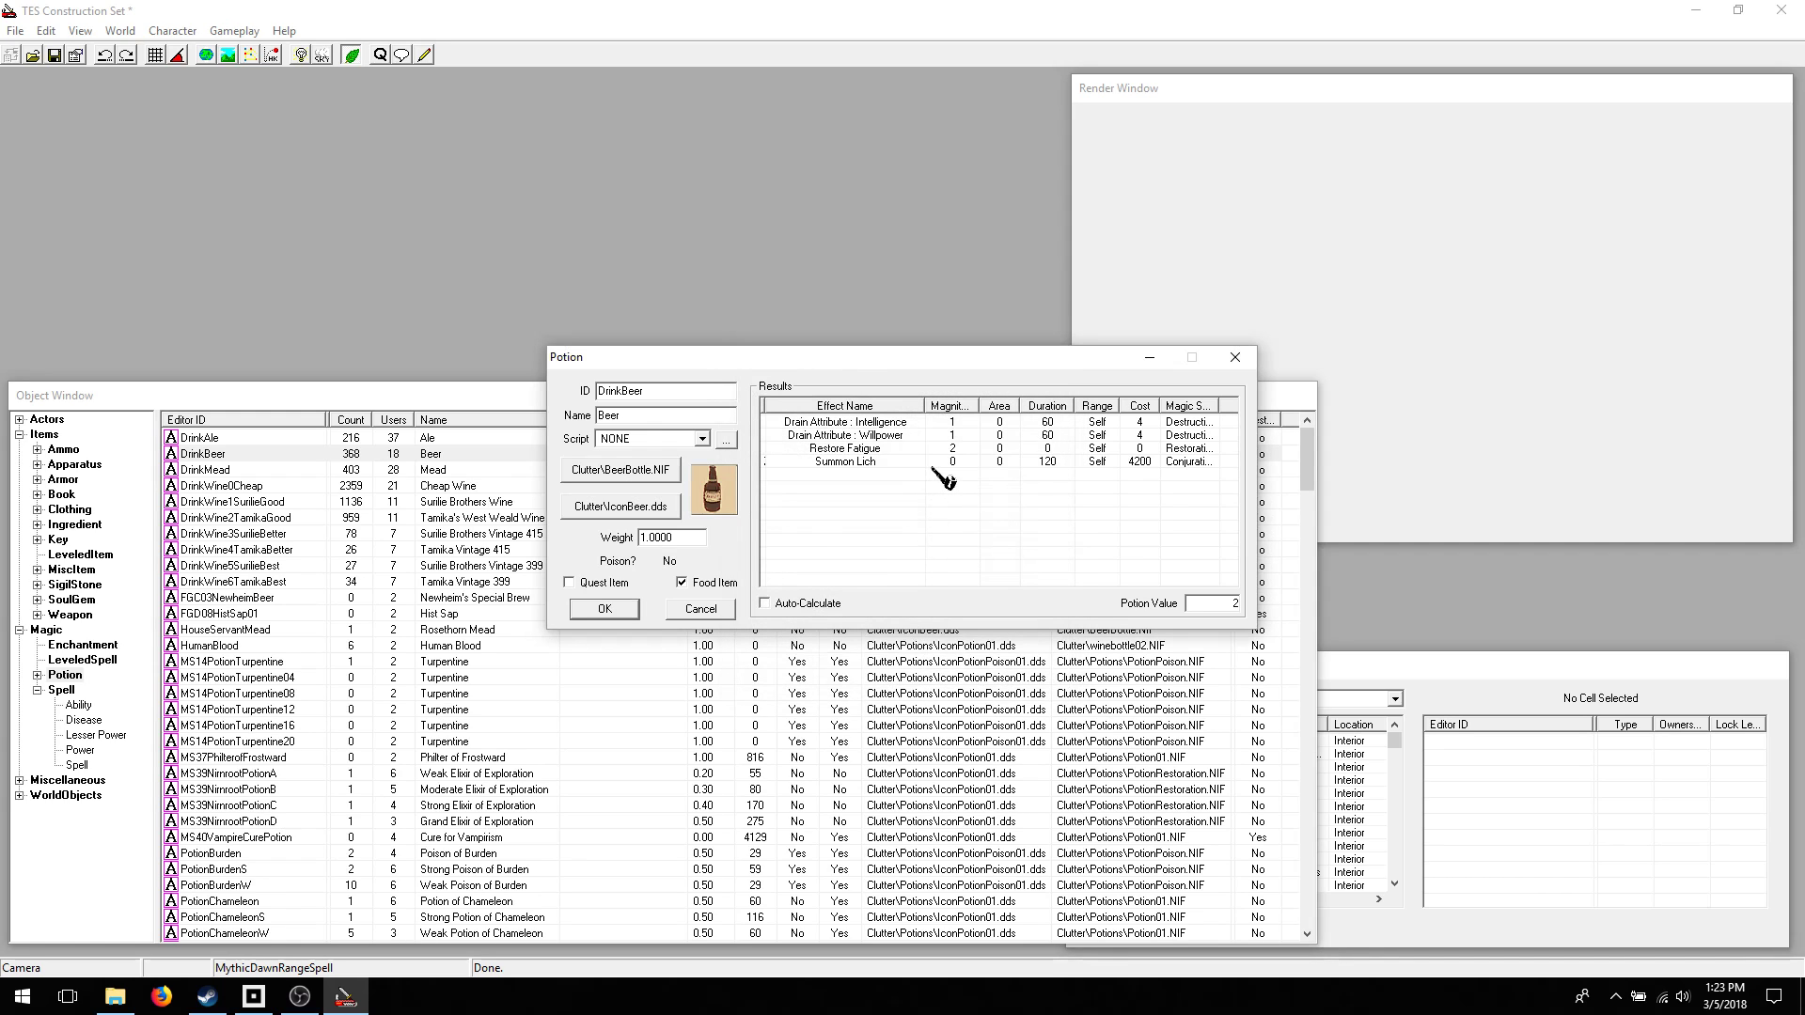
left_click(591, 611)
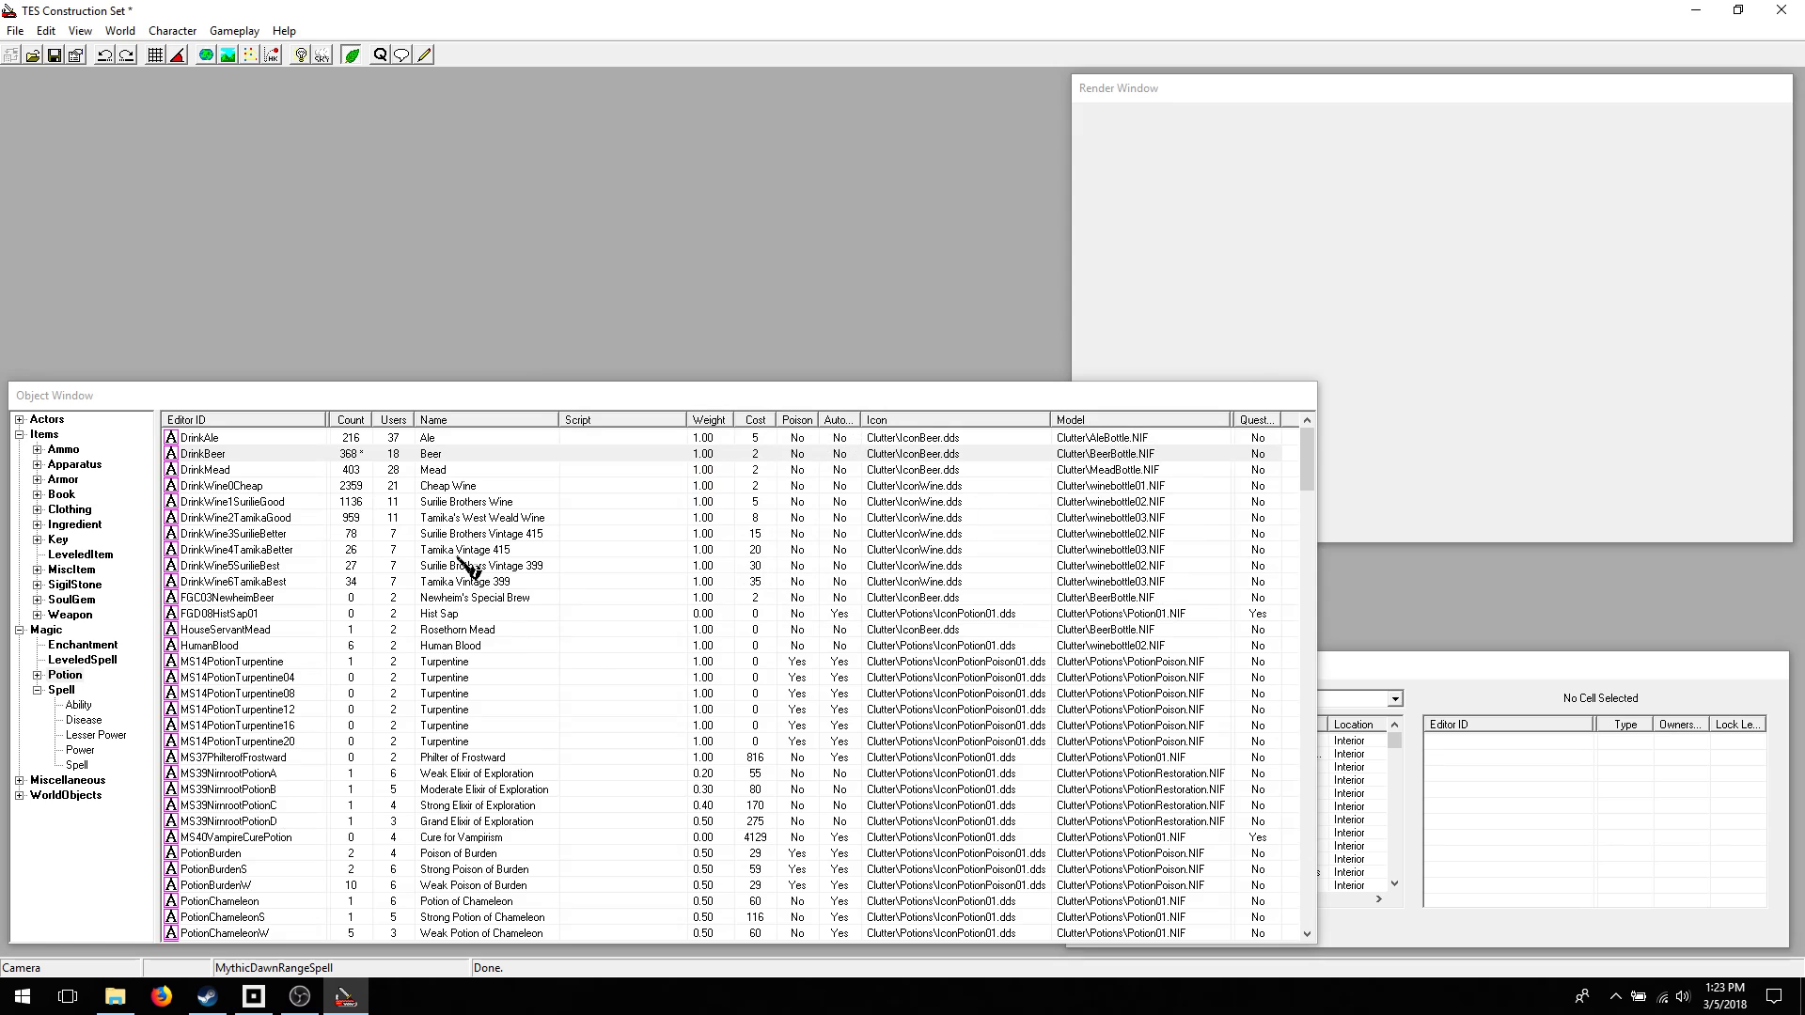
- Expand Spell and step through the Ability and Disease lists to the Power spells
scroll(467, 705, "down", 20)
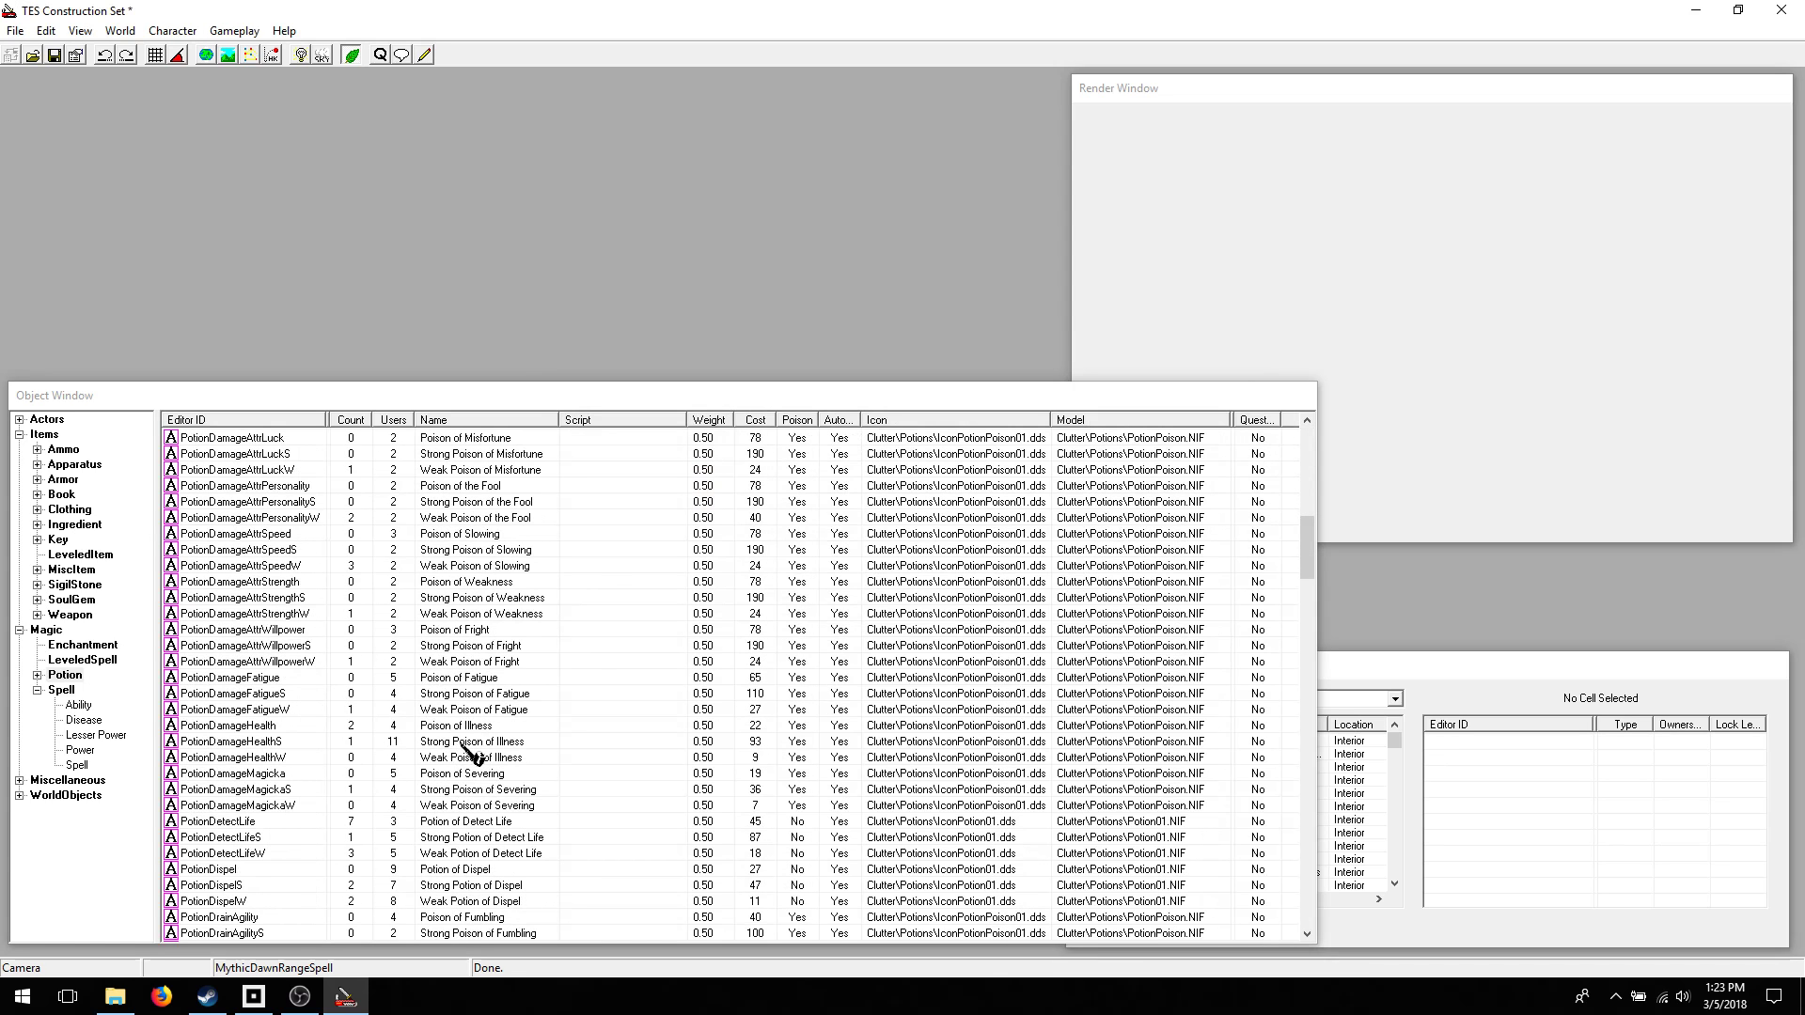
left_click(66, 692)
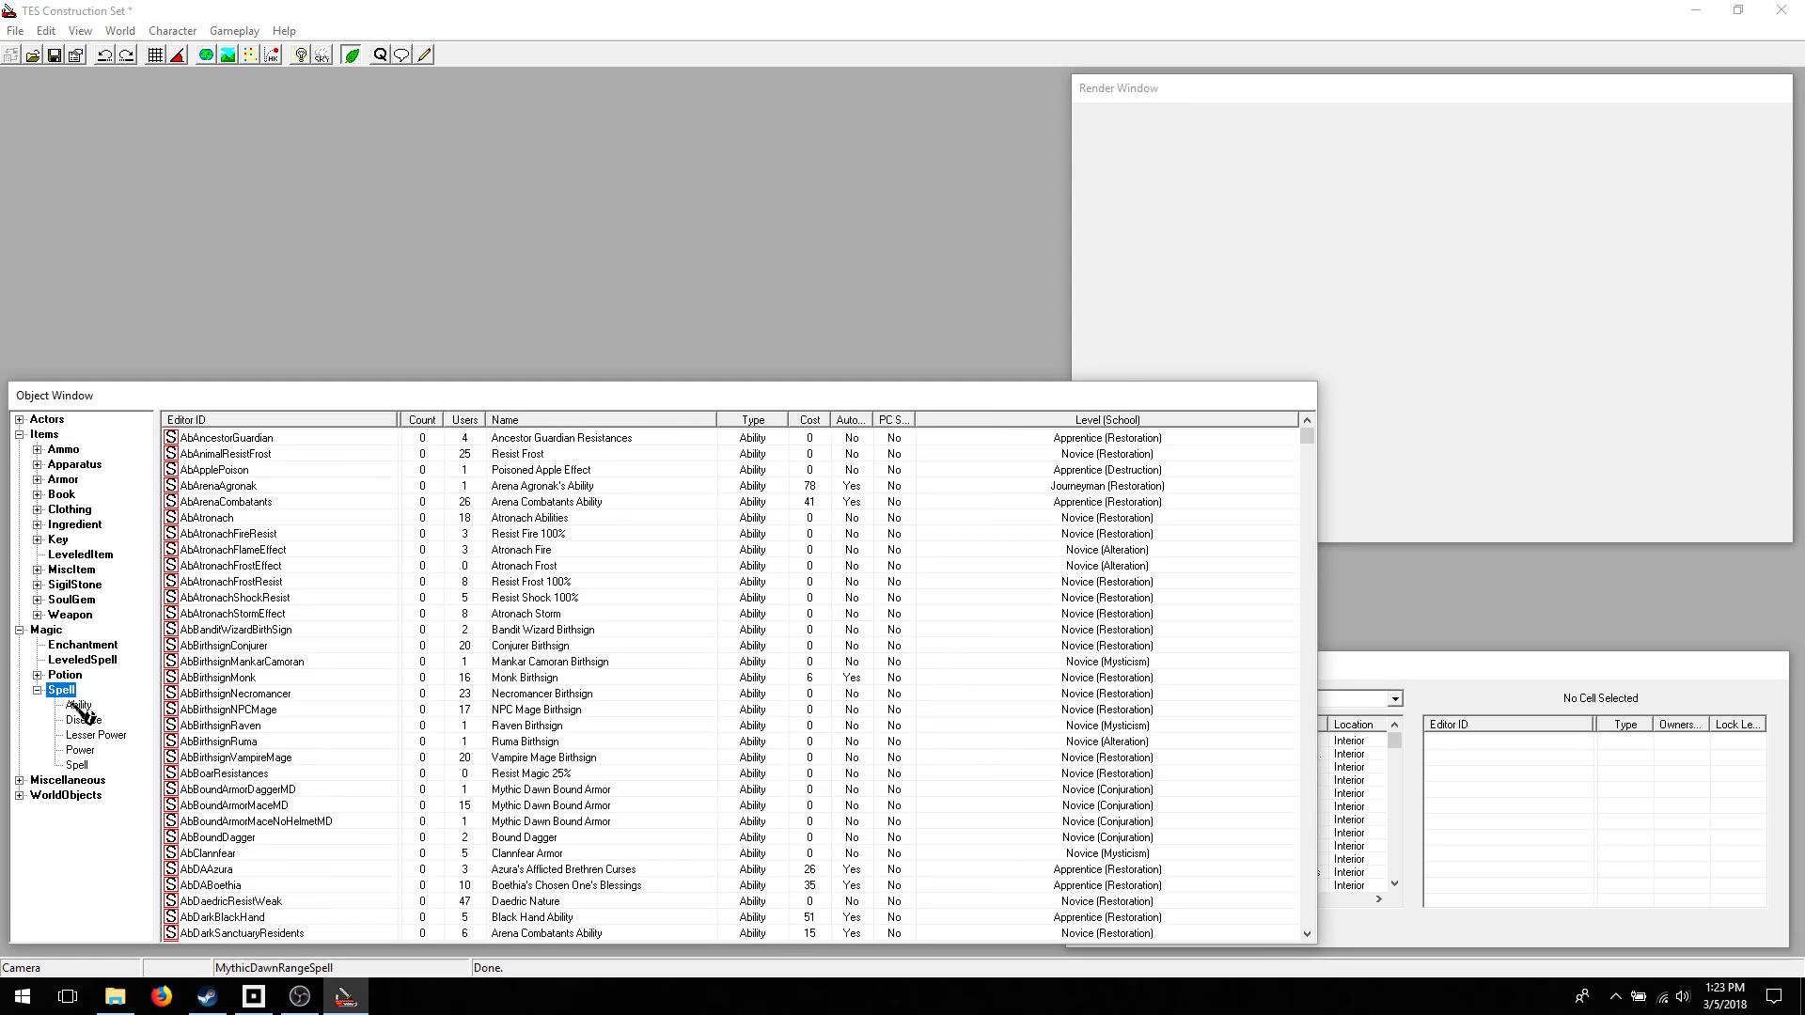
left_click(79, 706)
left_click(87, 721)
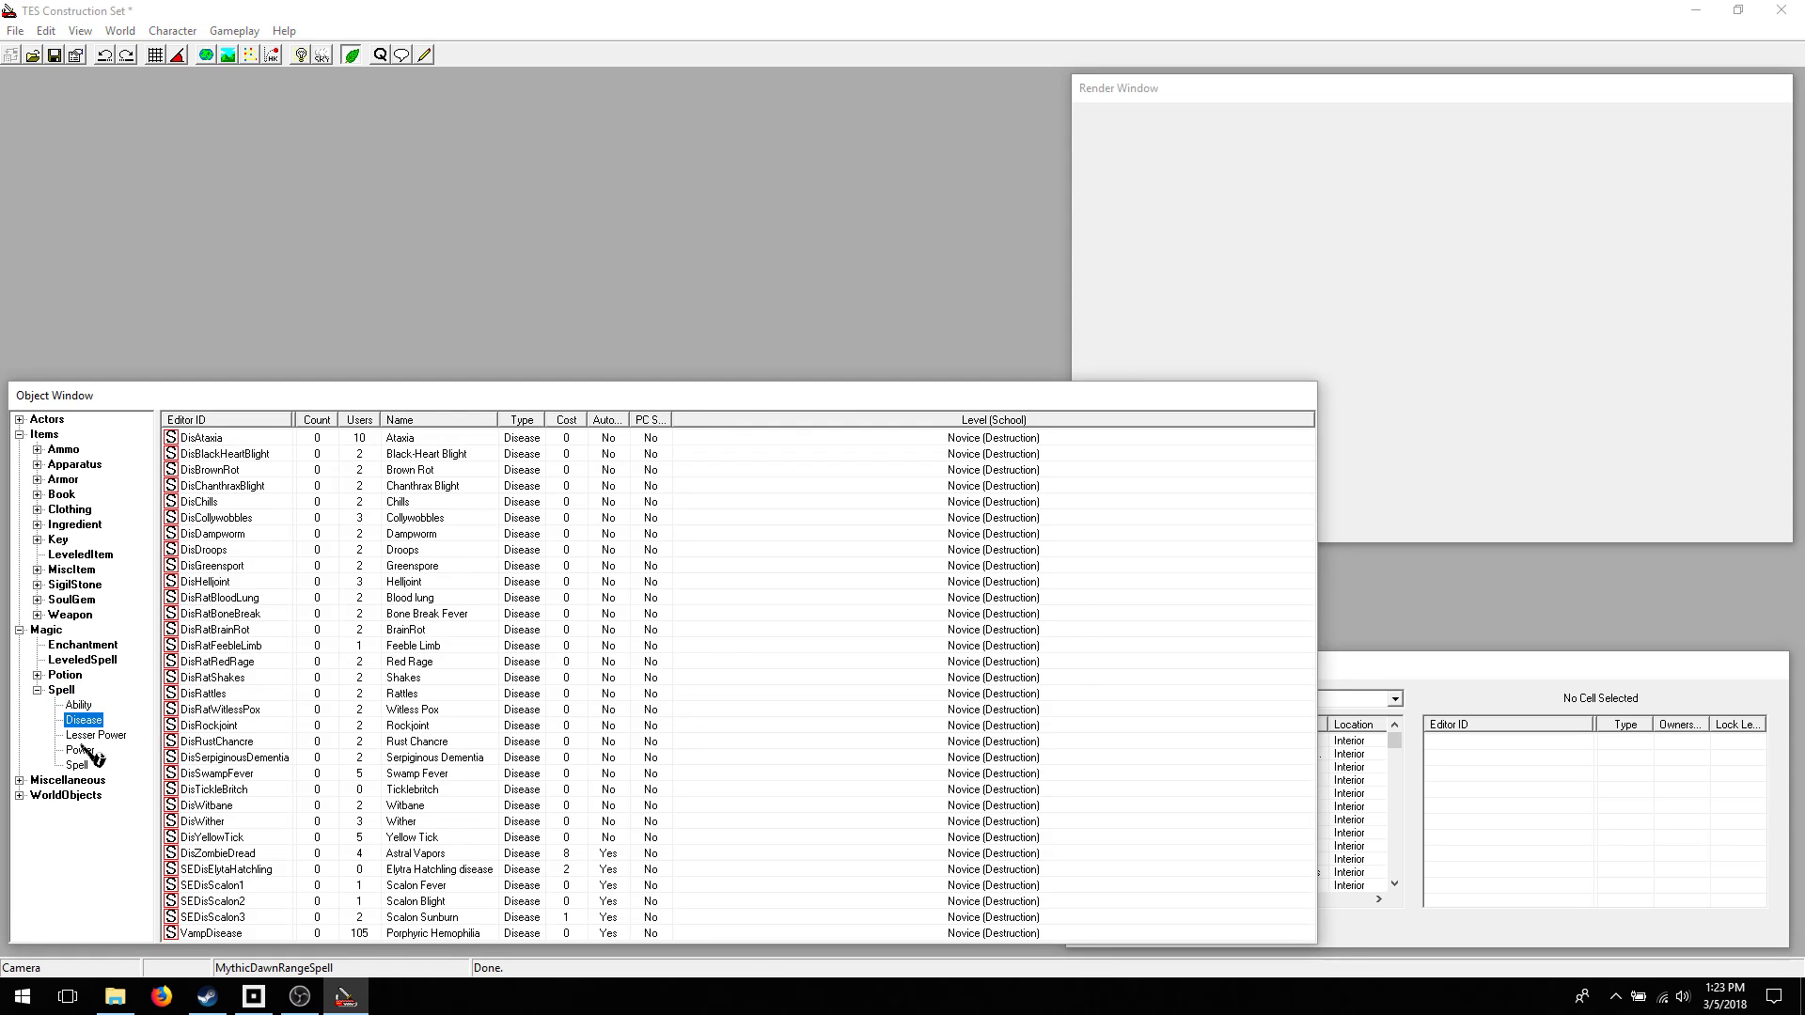
left_click(81, 751)
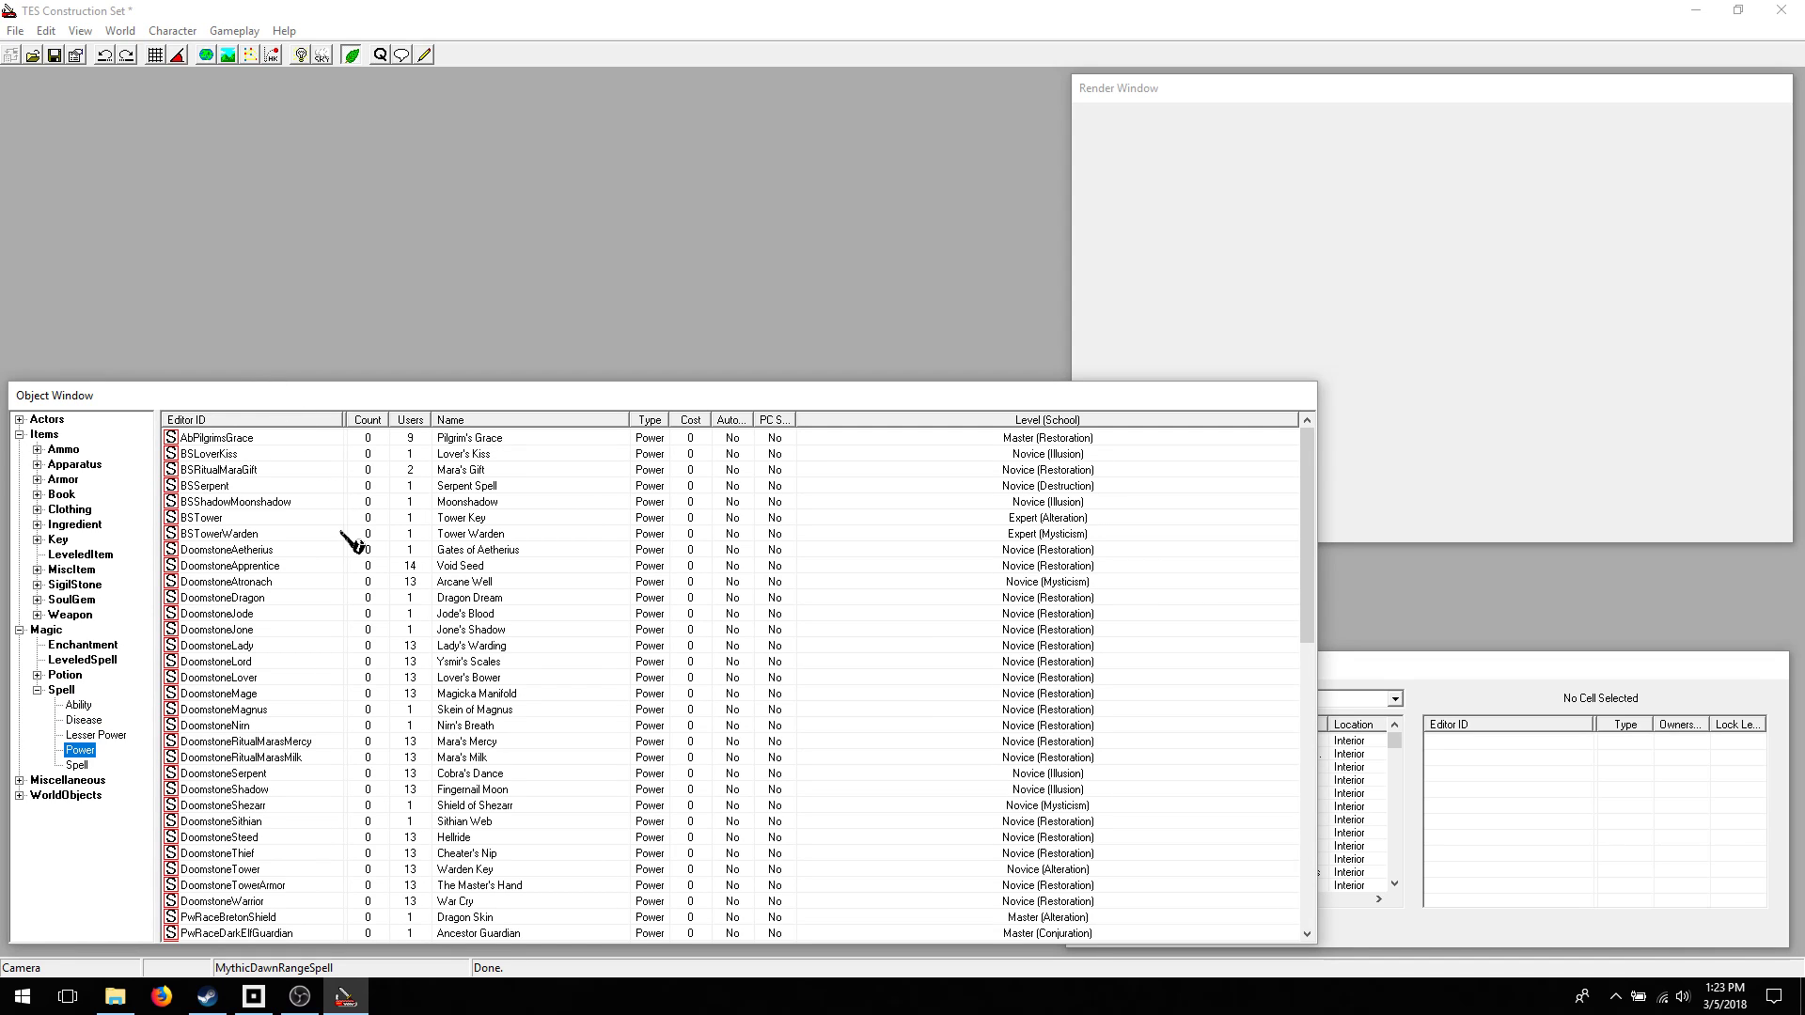
left_click(414, 567)
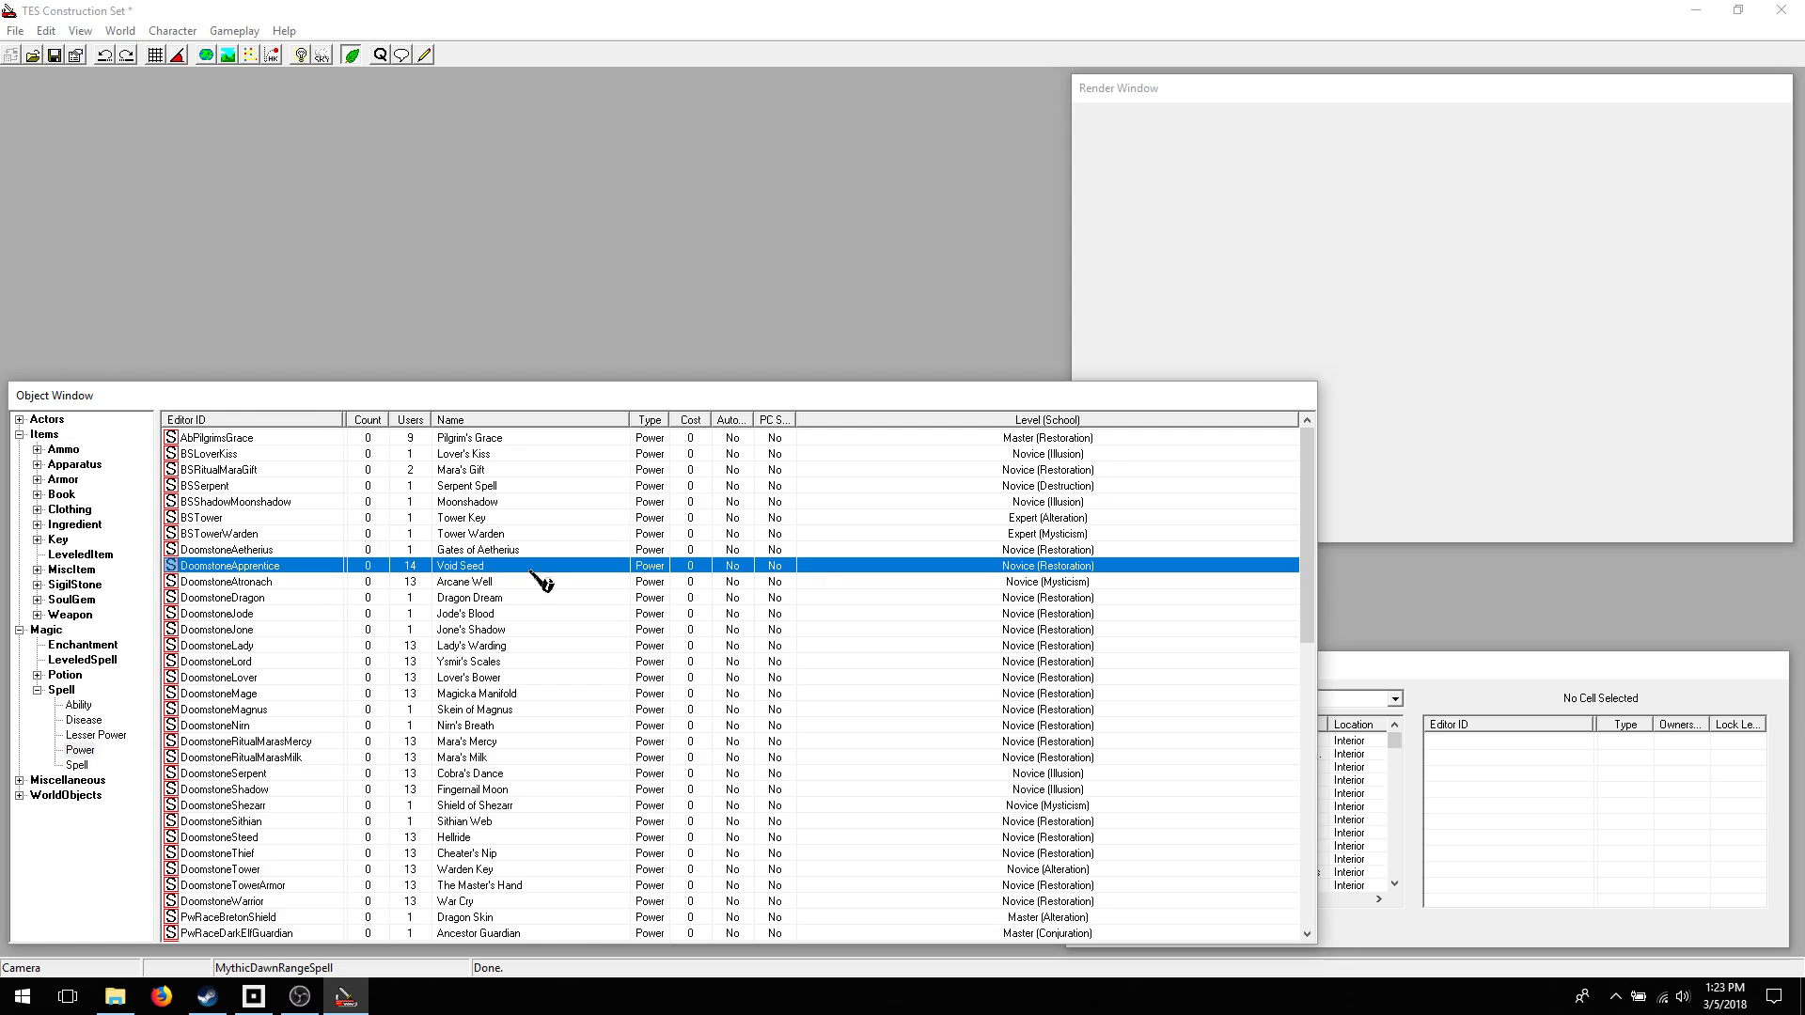
right_click(415, 571)
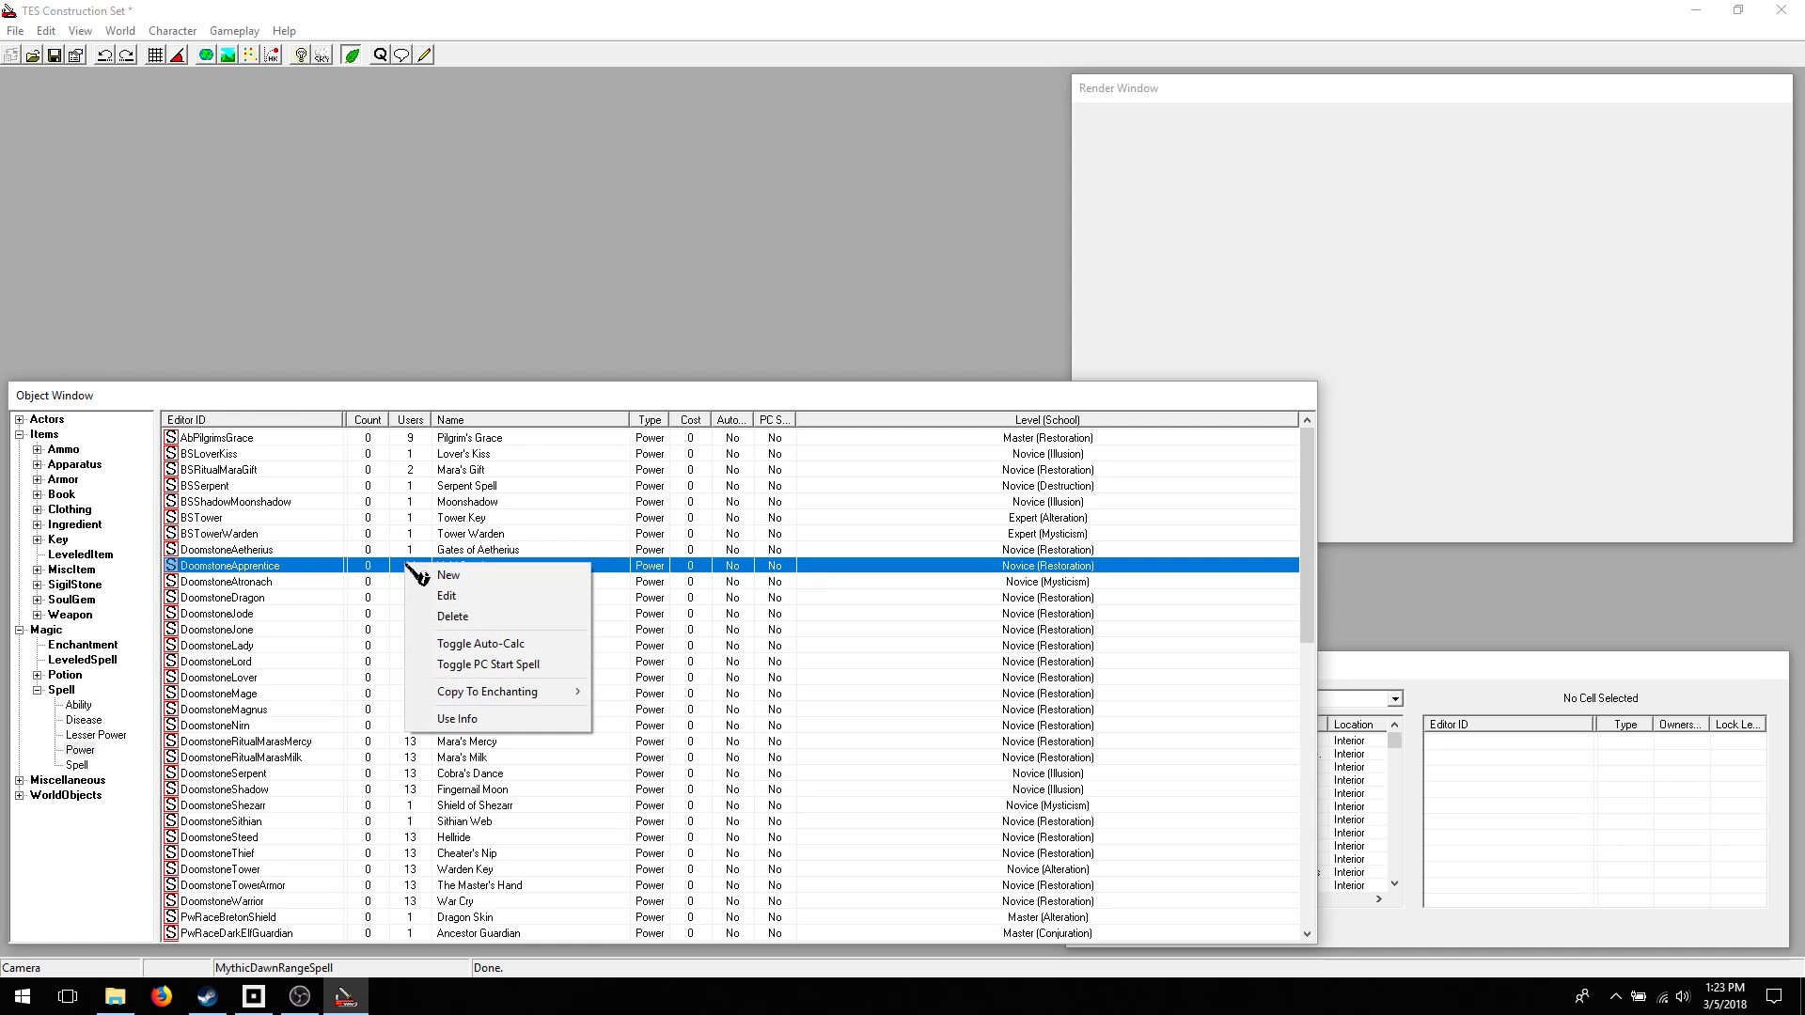
left_click(461, 724)
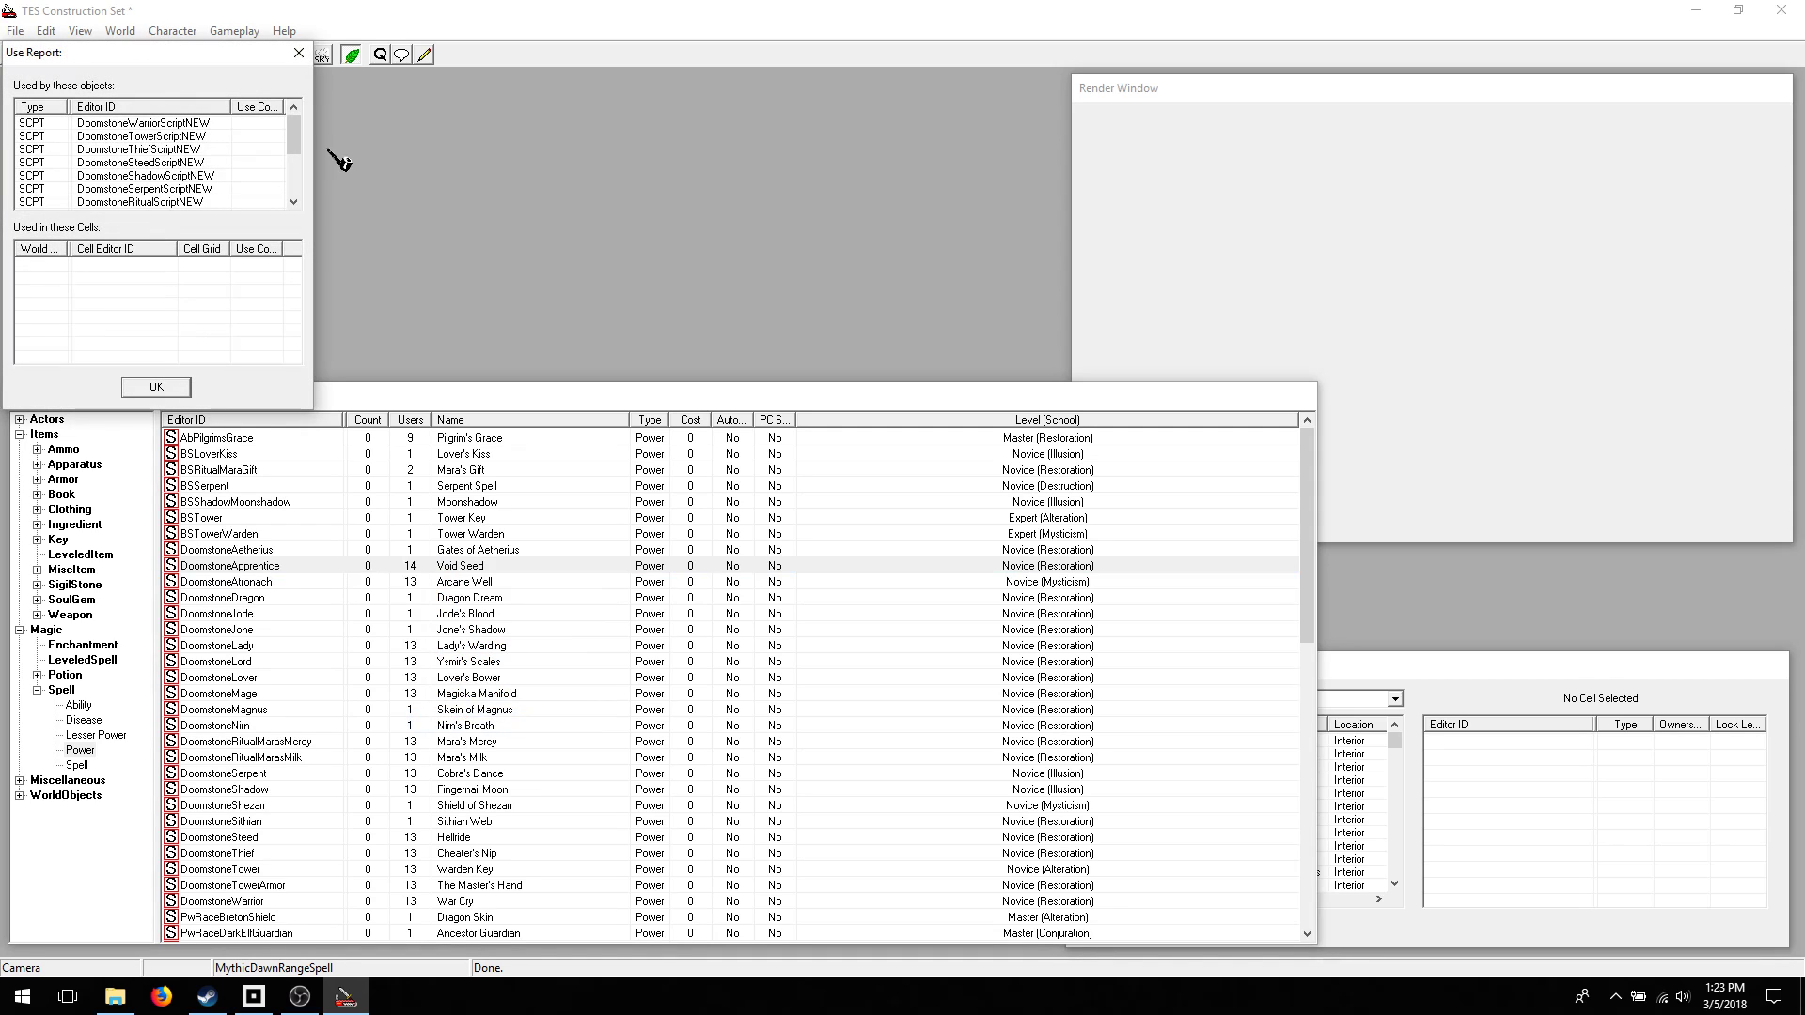
mouse_move(296, 132)
left_mouse_down()
mouse_move(302, 201)
mouse_move(299, 136)
left_mouse_up()
left_click_drag(307, 133, 303, 179)
left_click(299, 53)
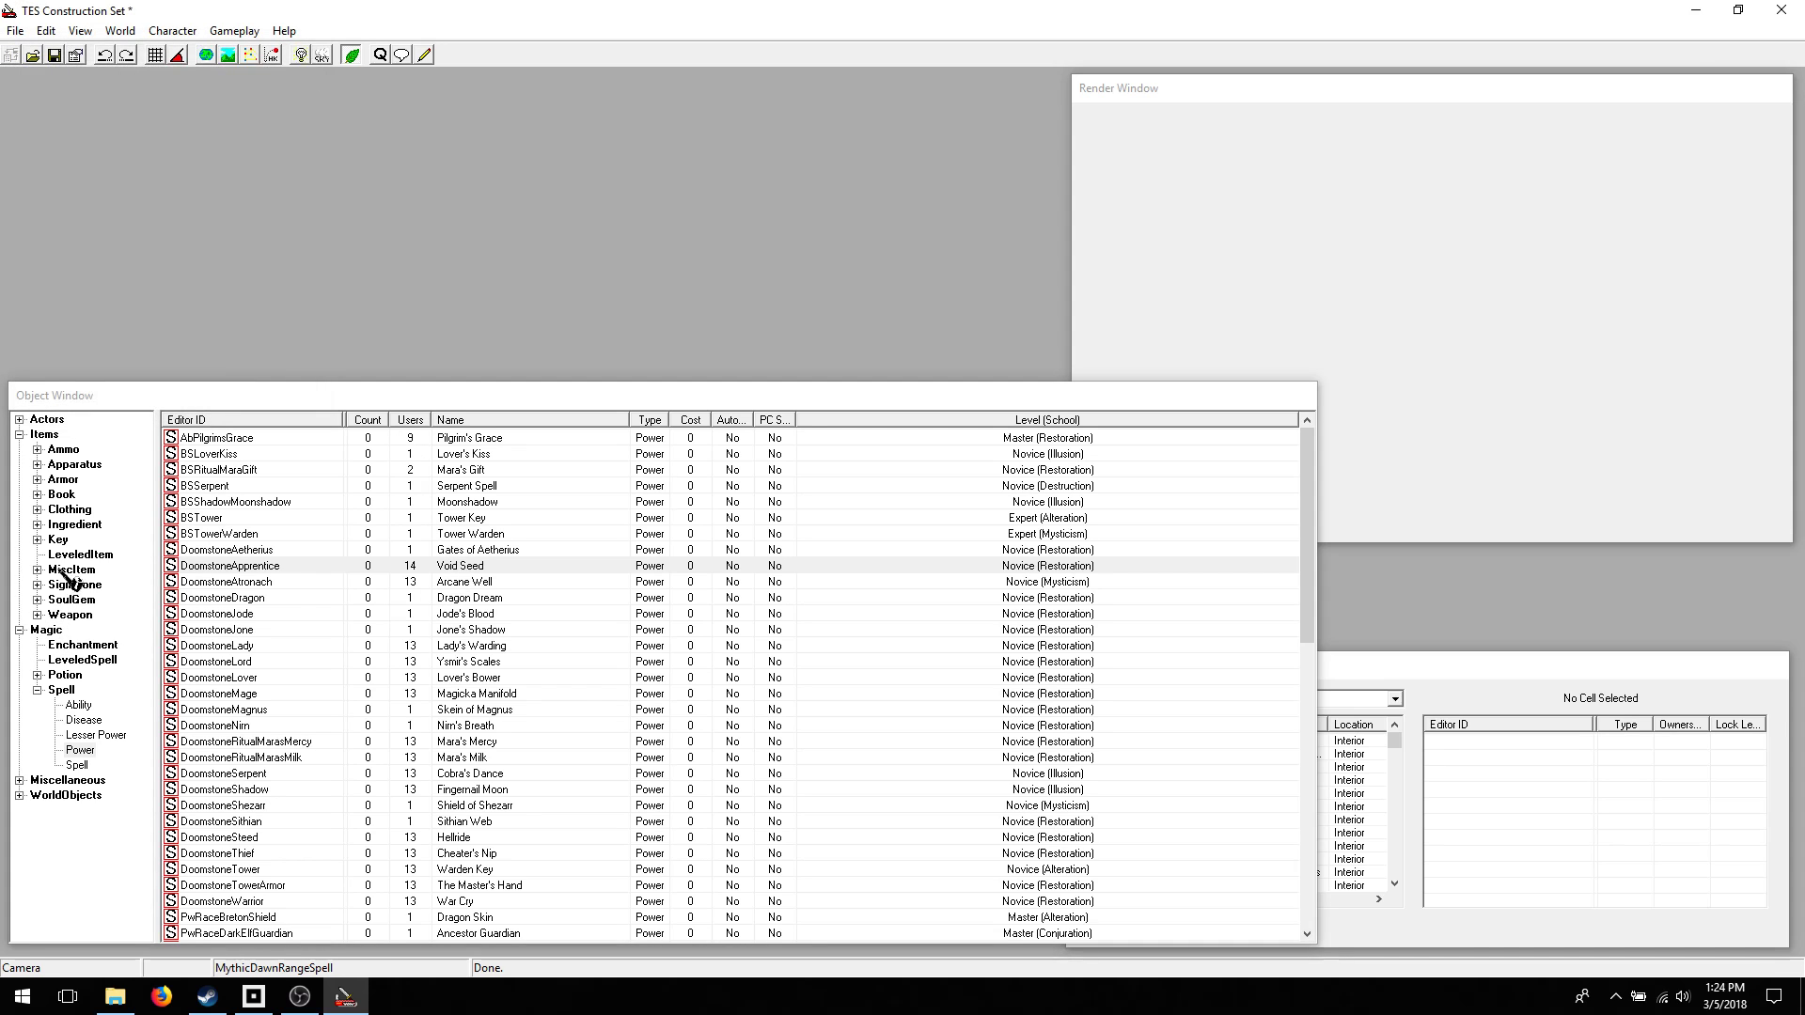
- List the ingredients, review AlkanetFlower's Use Info report, then close the report
left_click(56, 498)
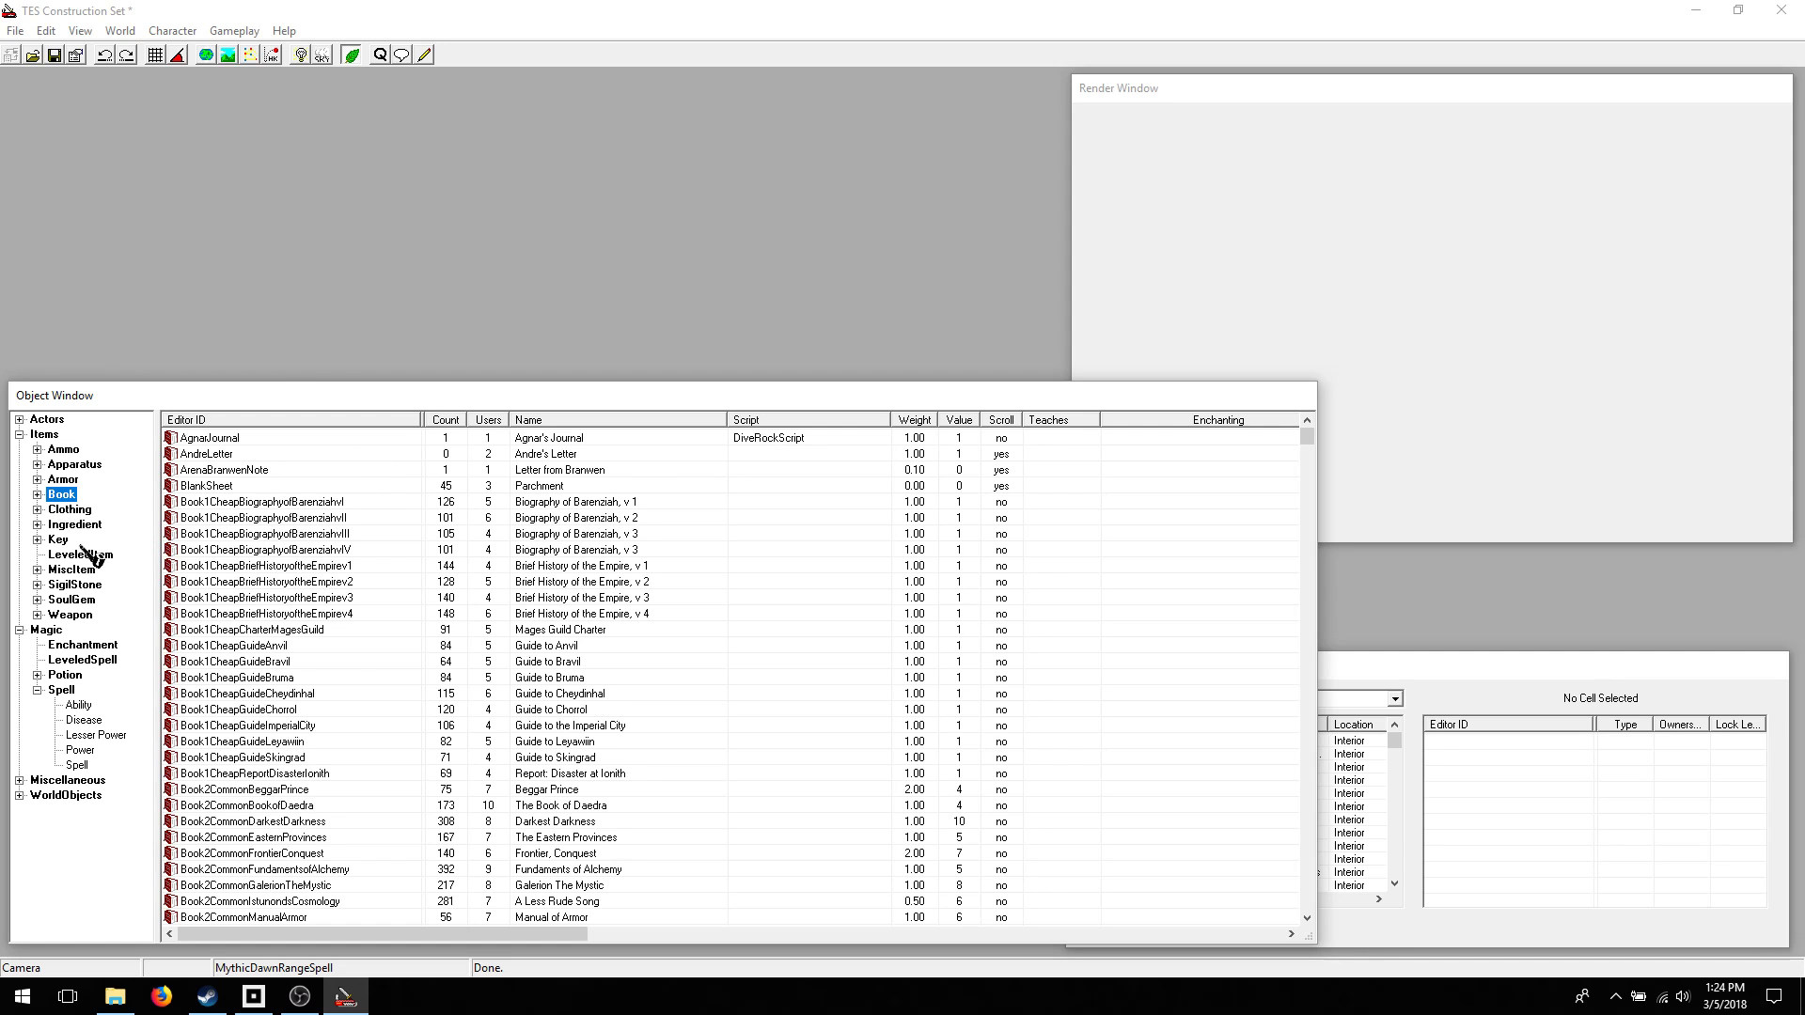
left_click(74, 526)
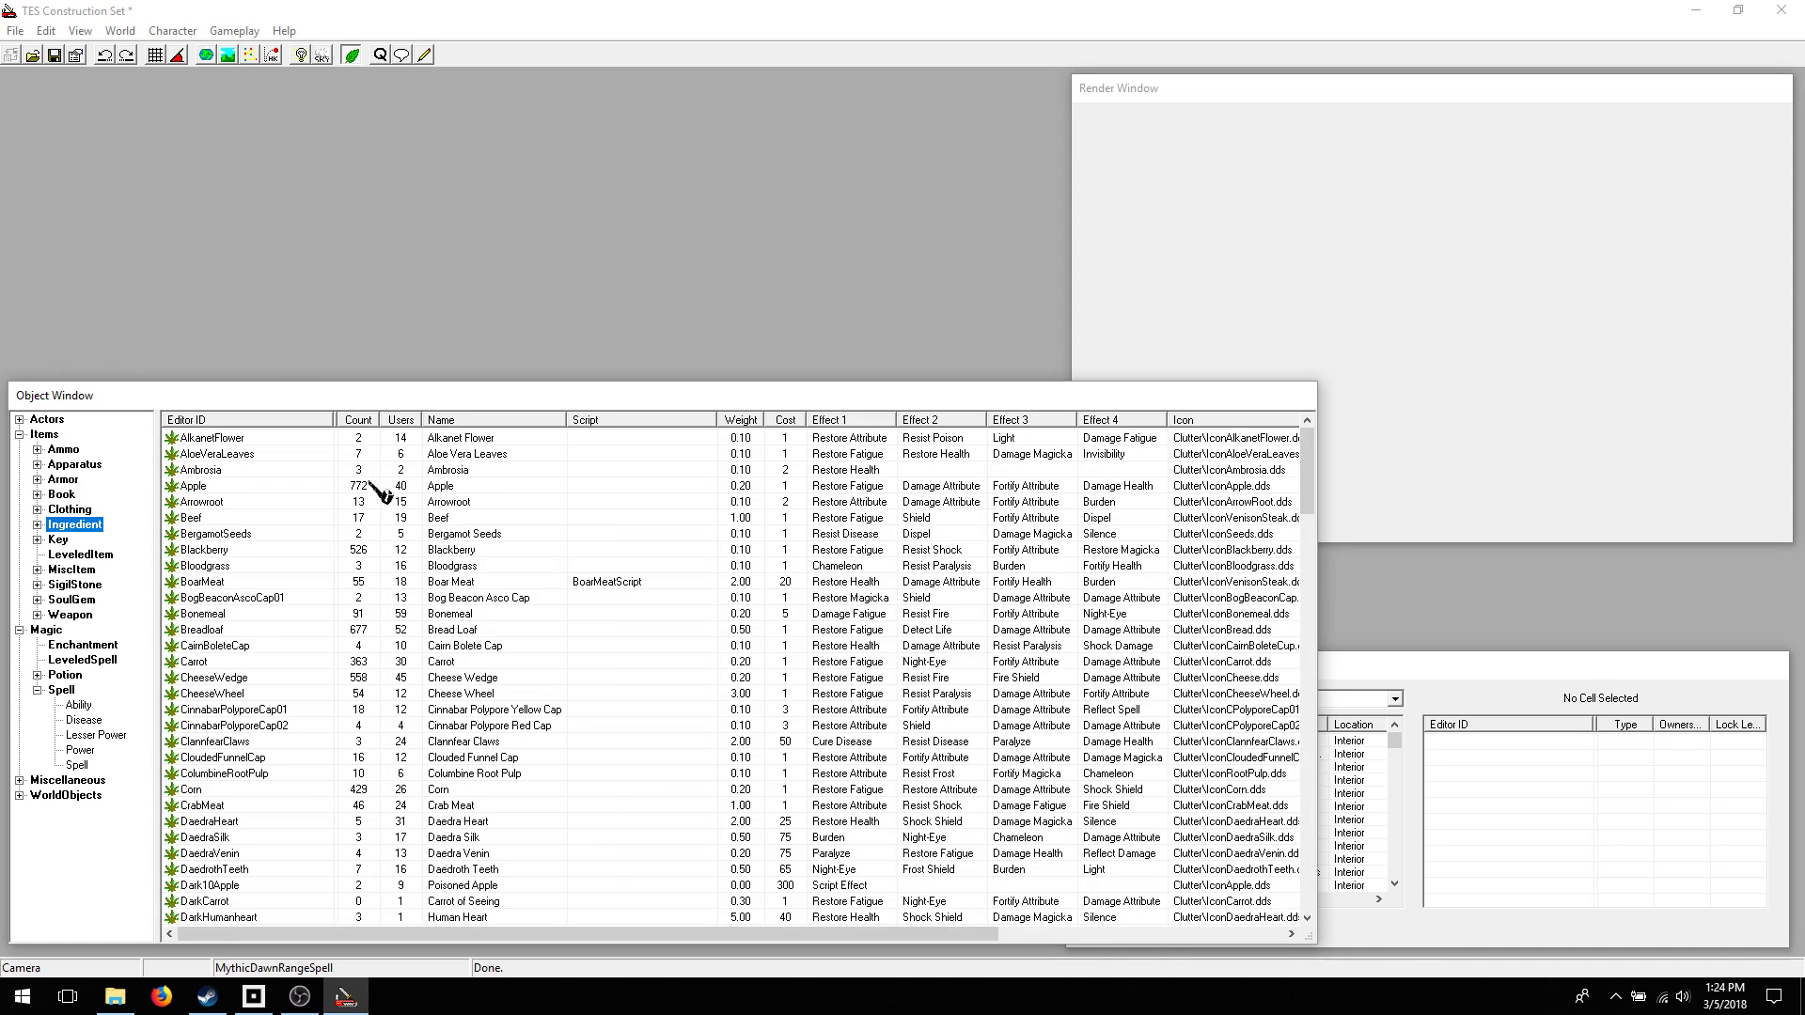
right_click(461, 439)
left_click(522, 545)
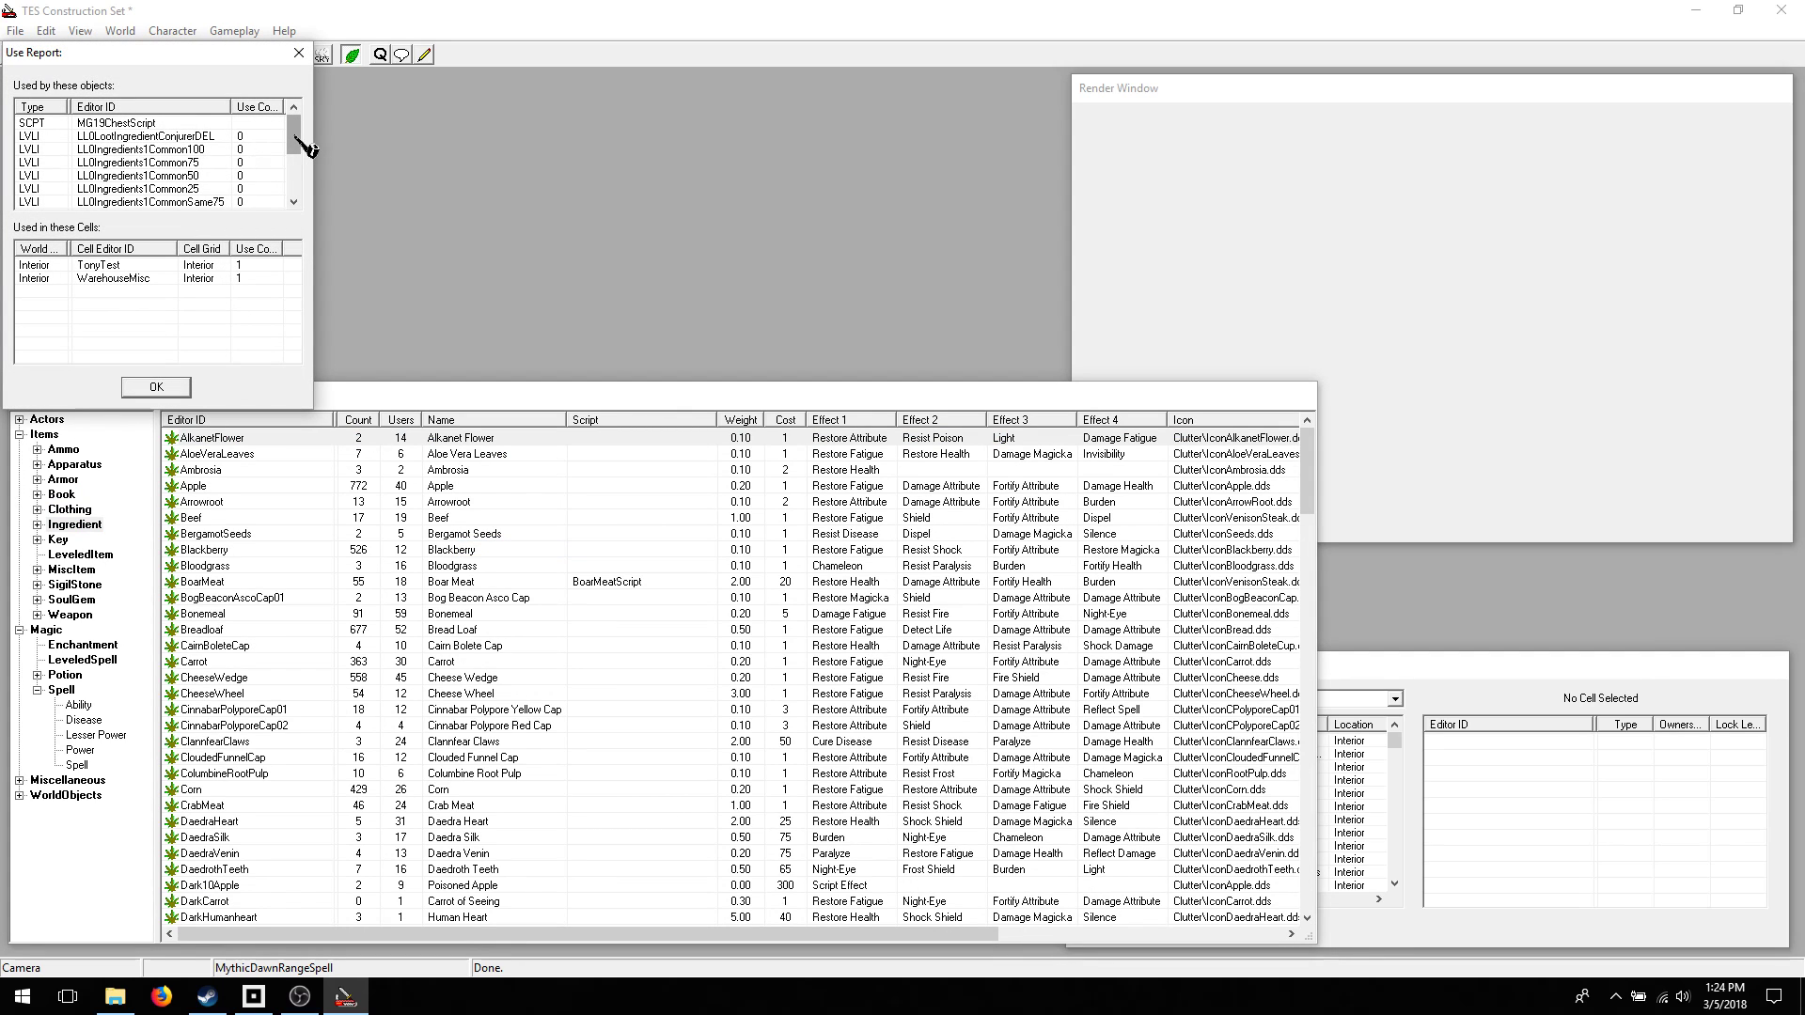
left_click_drag(297, 139, 299, 179)
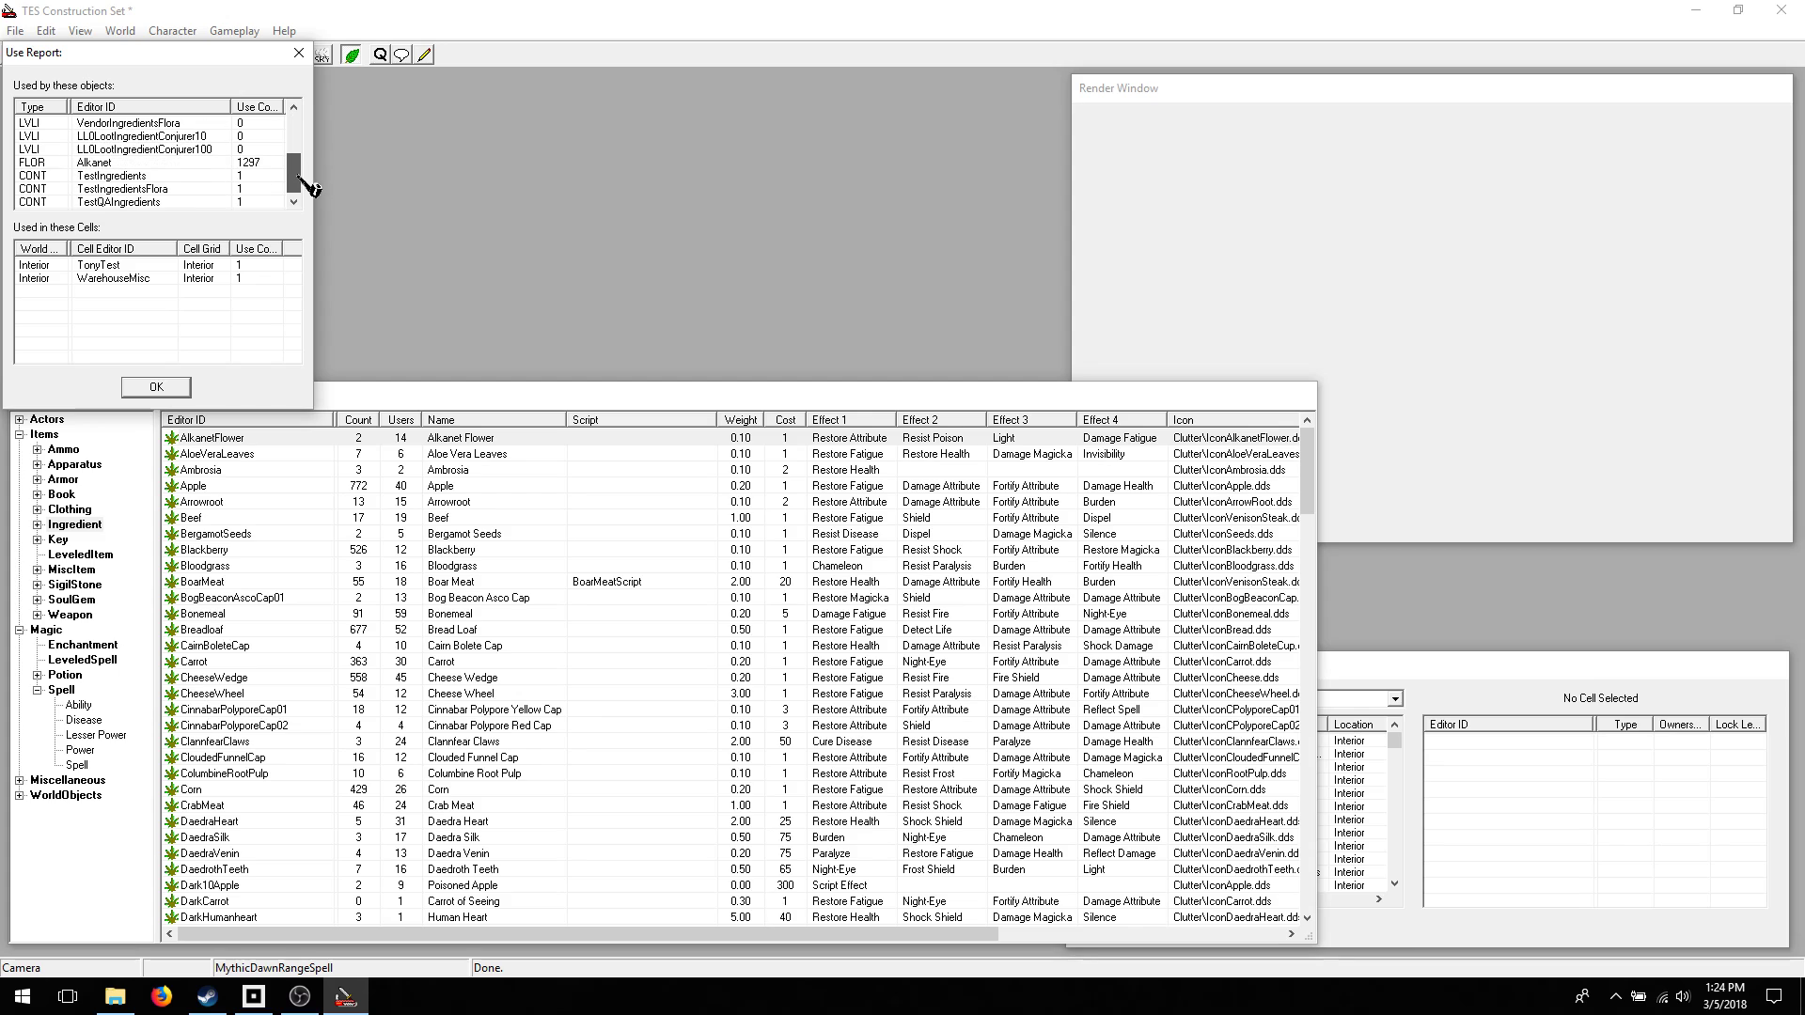
left_click(149, 164)
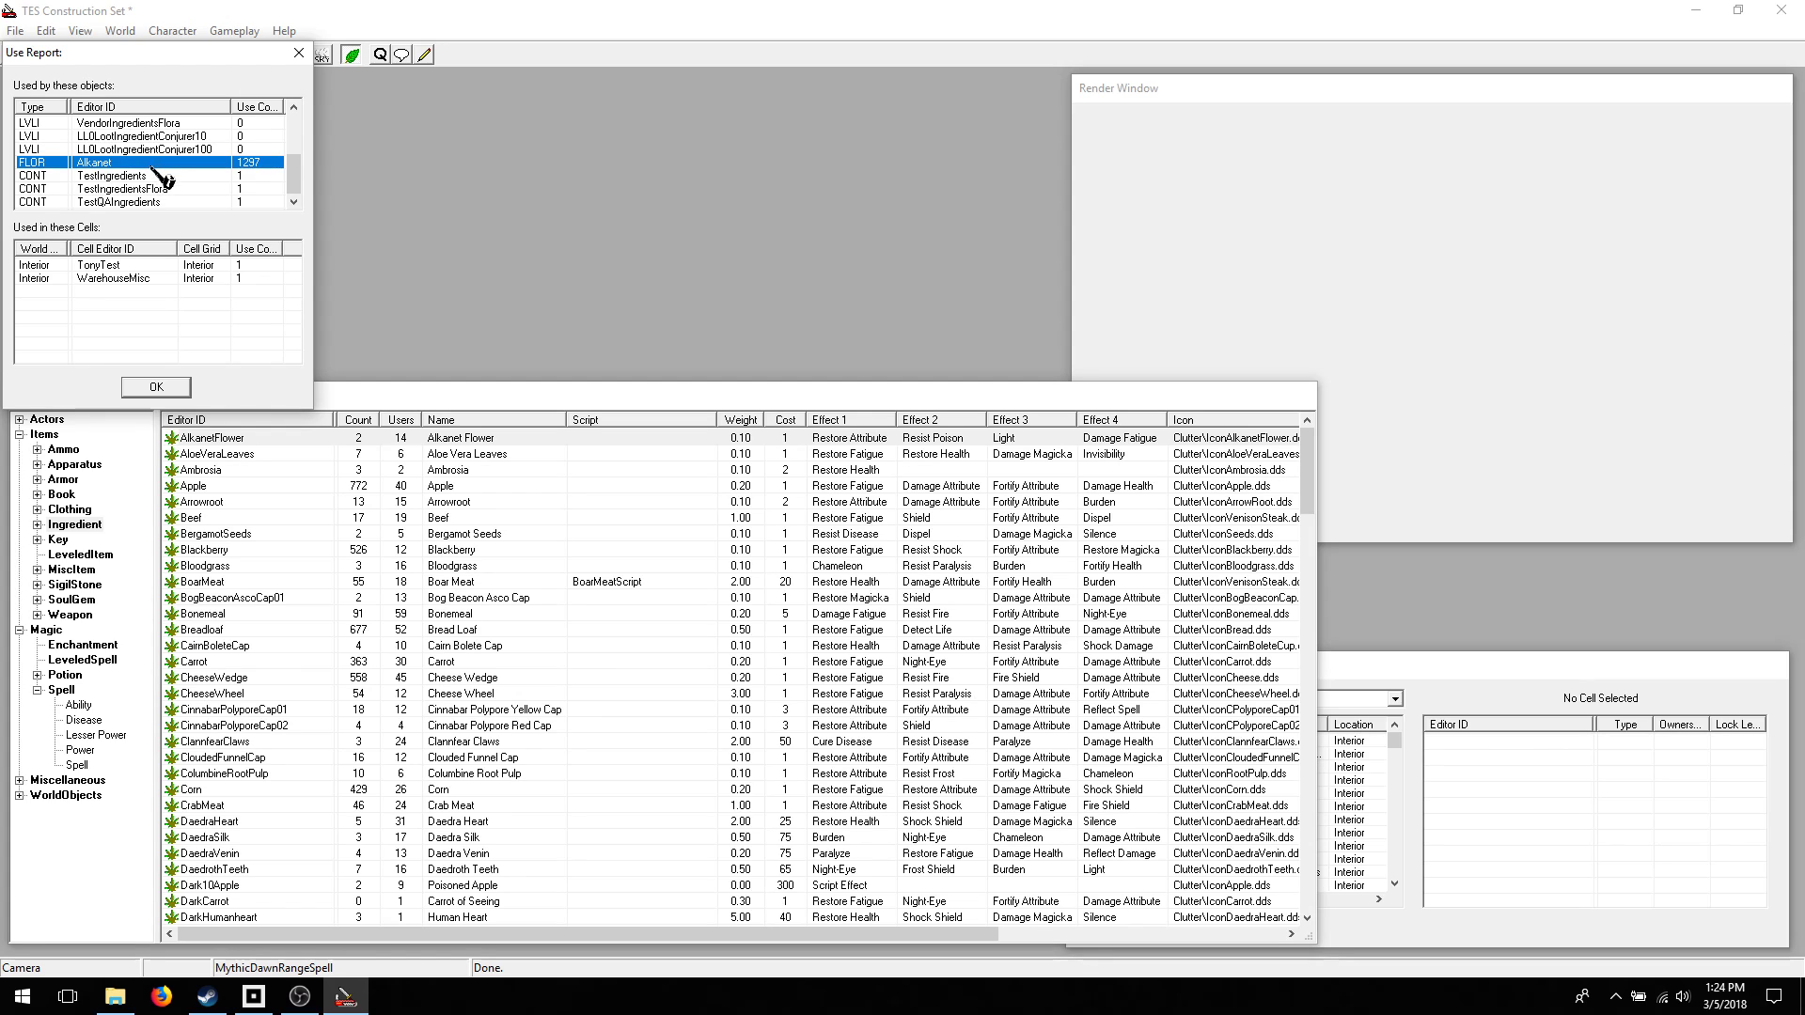
scroll(160, 179, "up", 1)
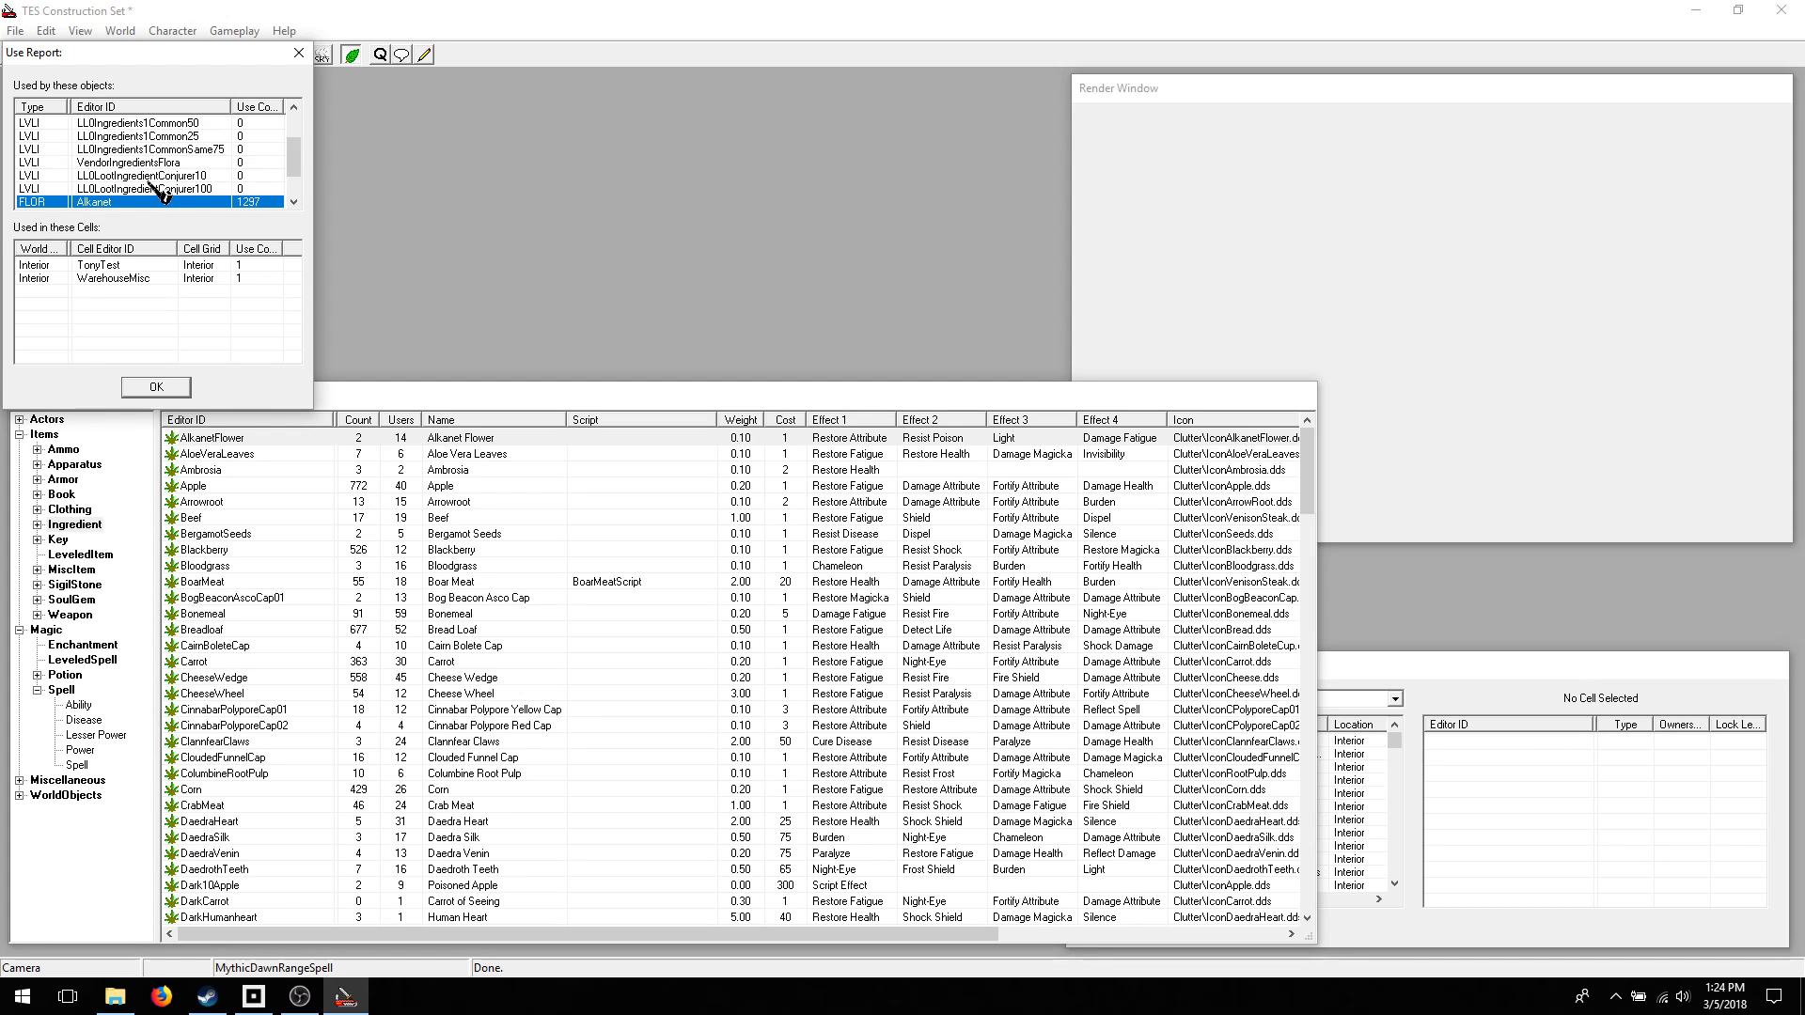
scroll(160, 188, "down", 1)
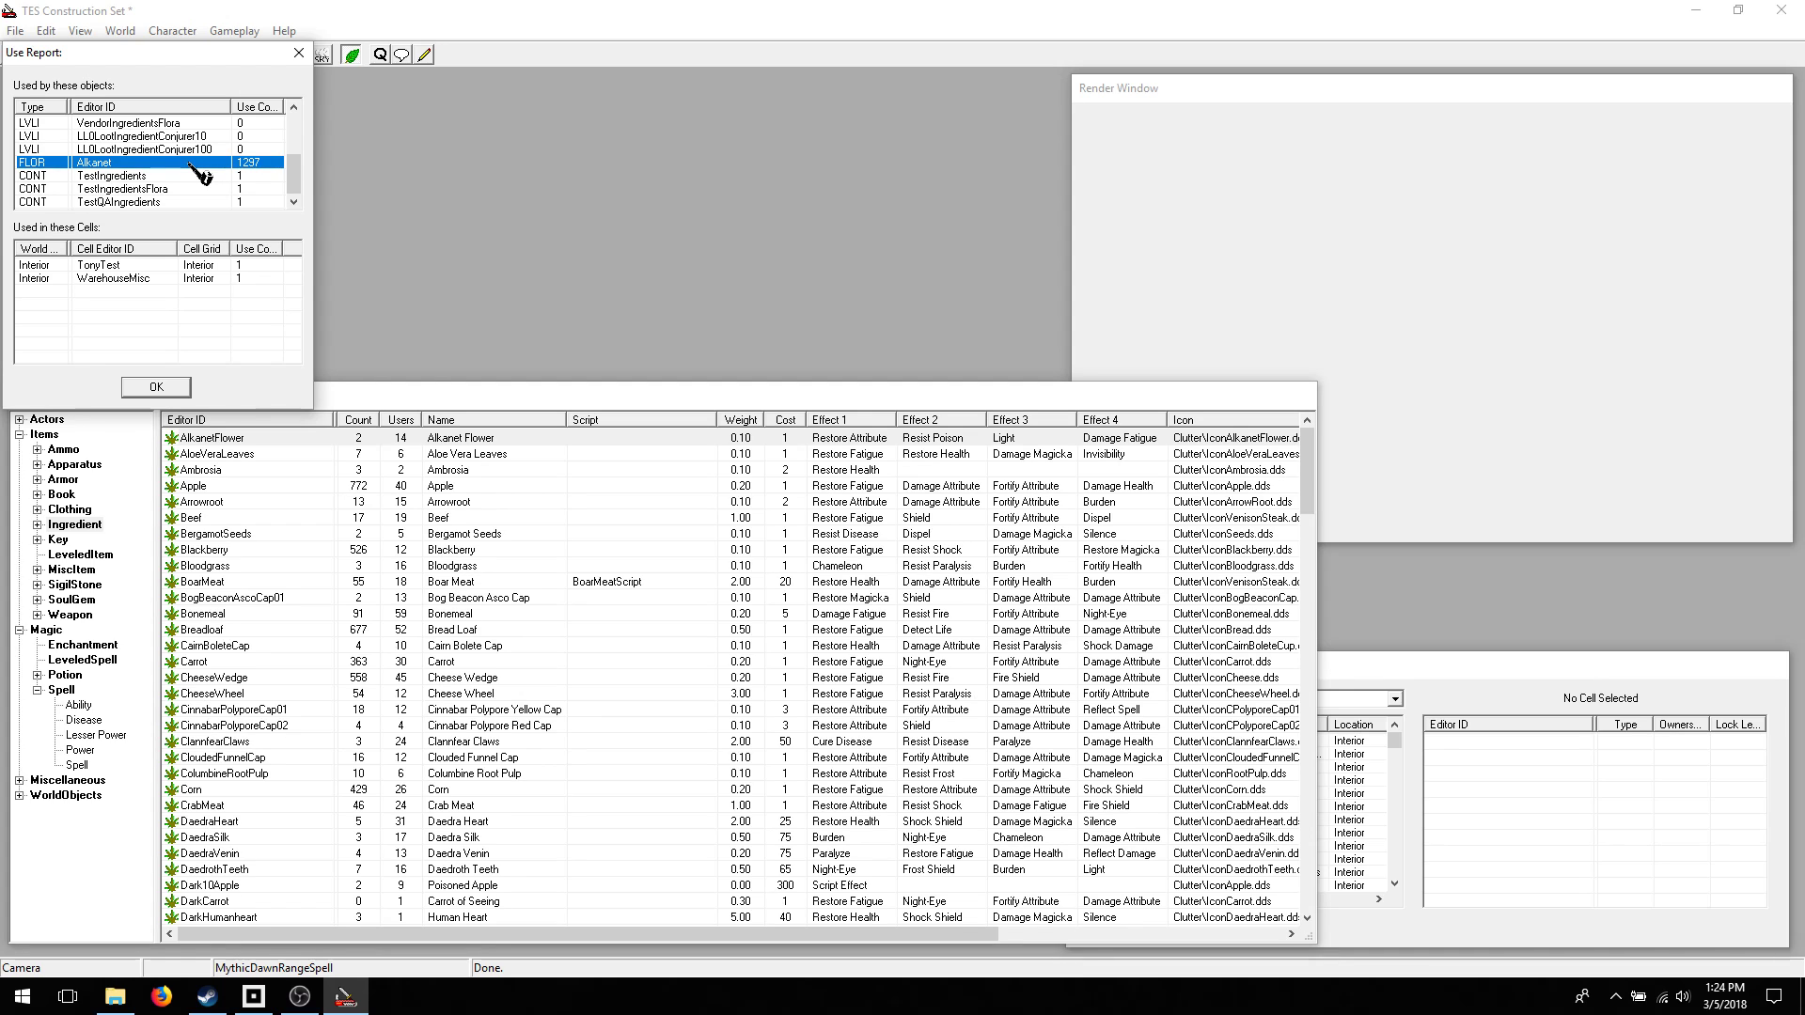
left_click(146, 388)
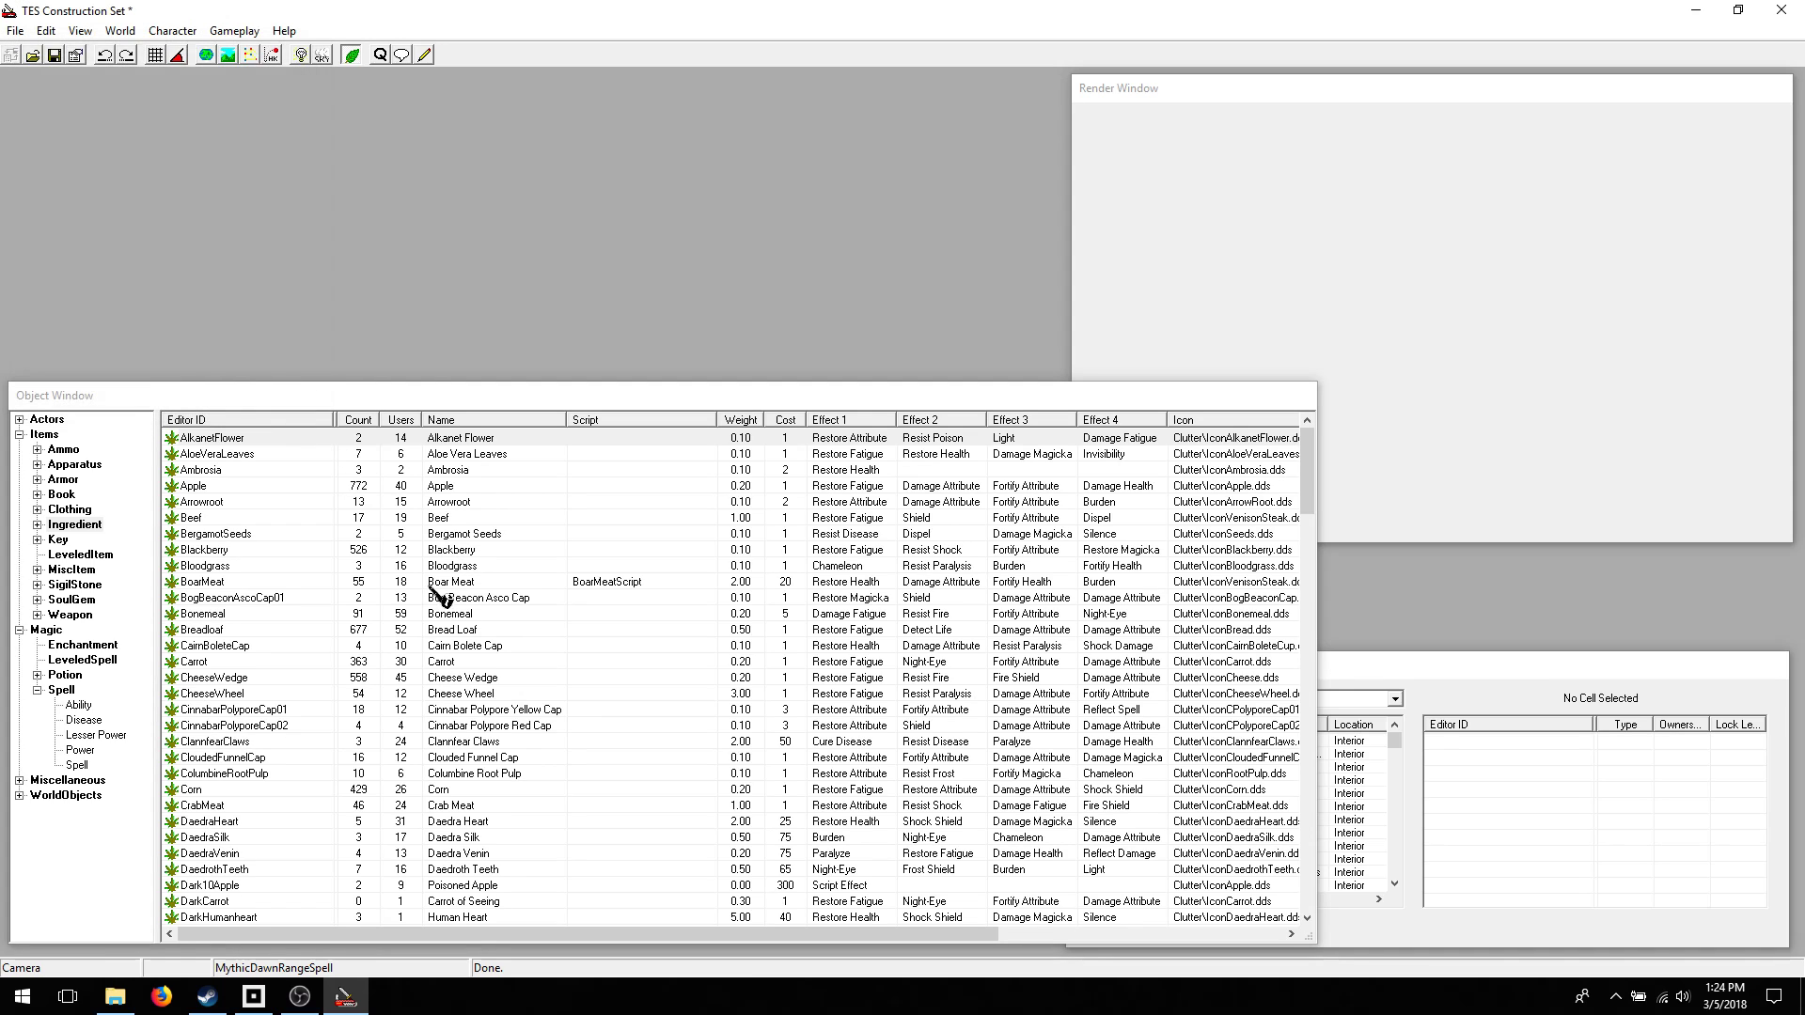
- Rearrange the Object Window tree and scroll through the Container list of chests, barrels and clams
left_click(39, 691)
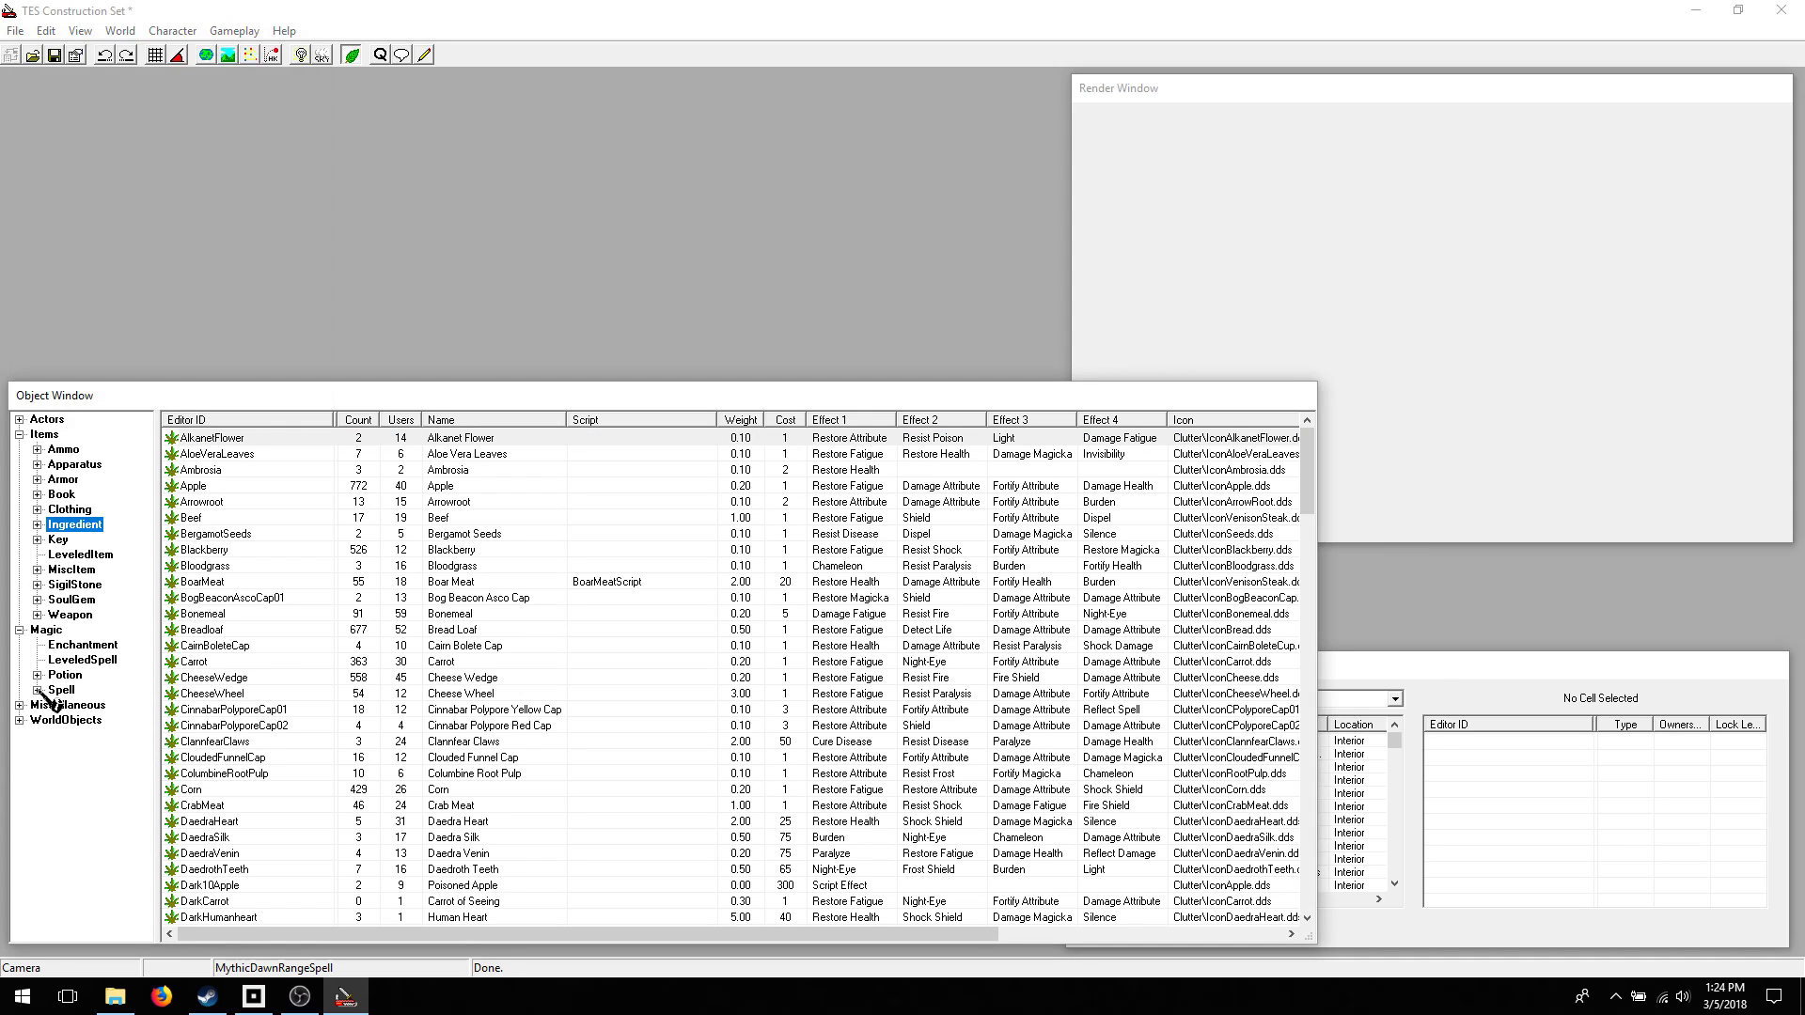
left_click(19, 705)
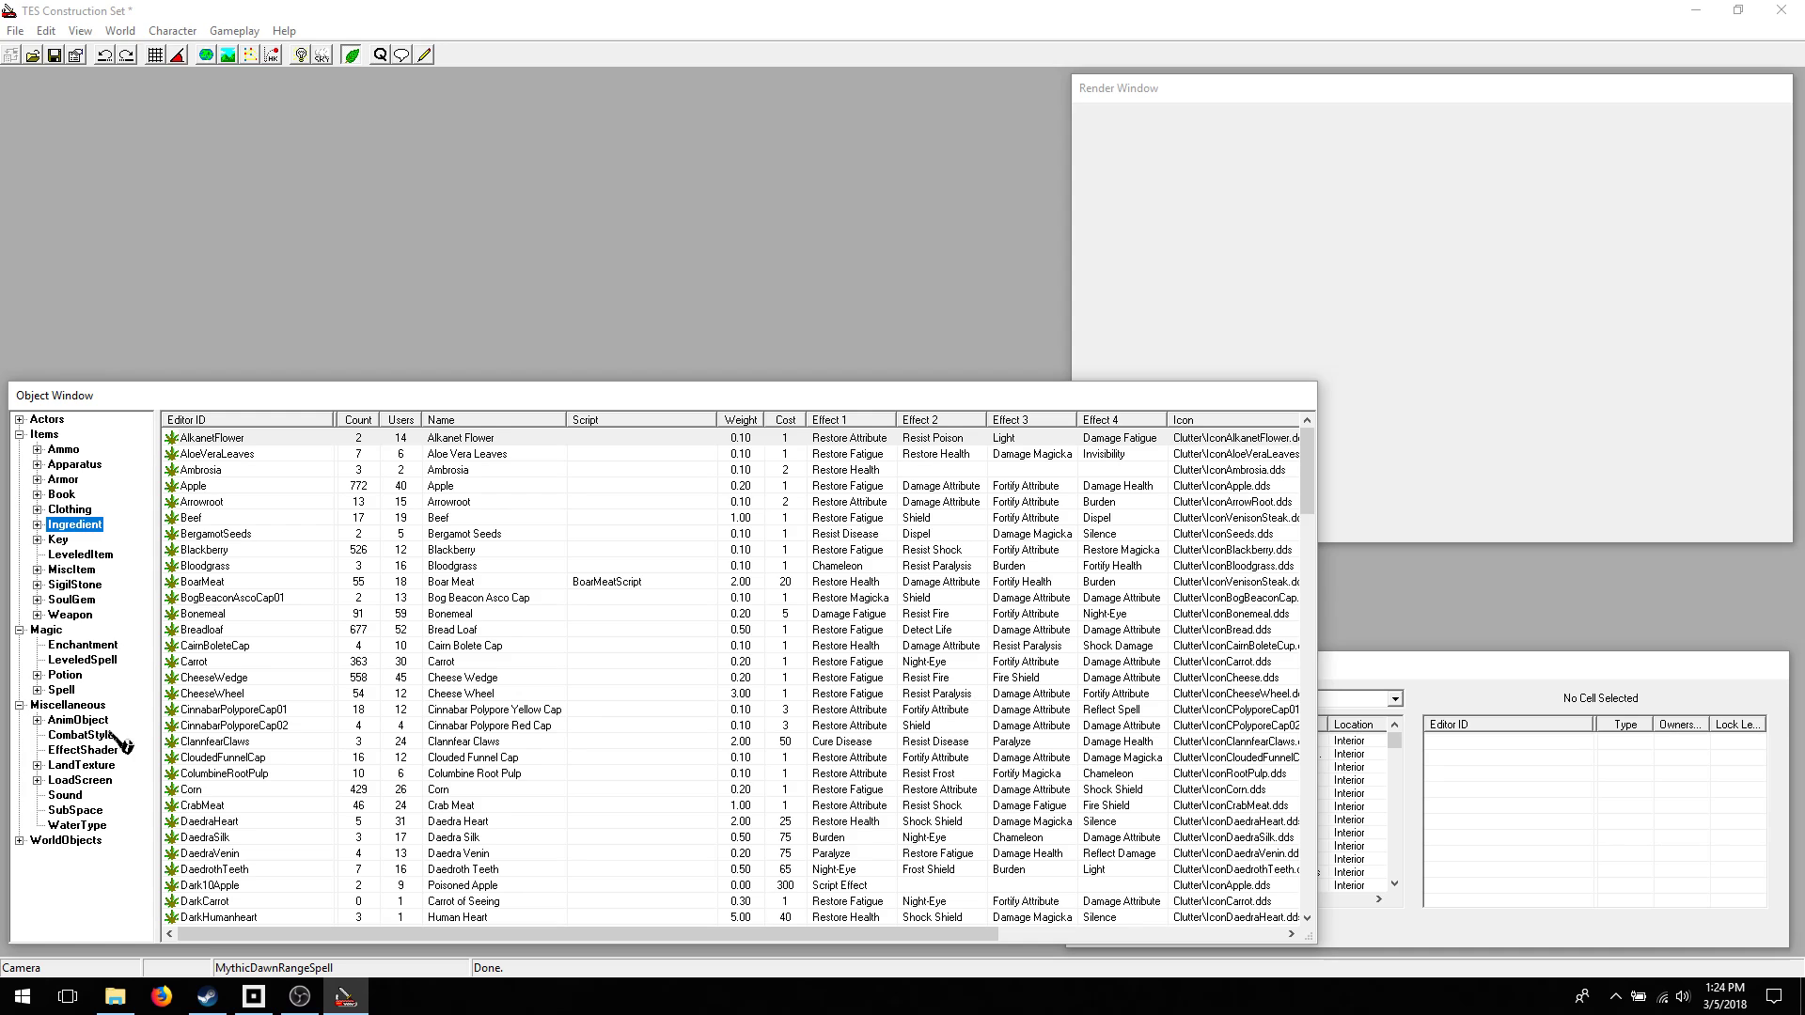
left_click(19, 841)
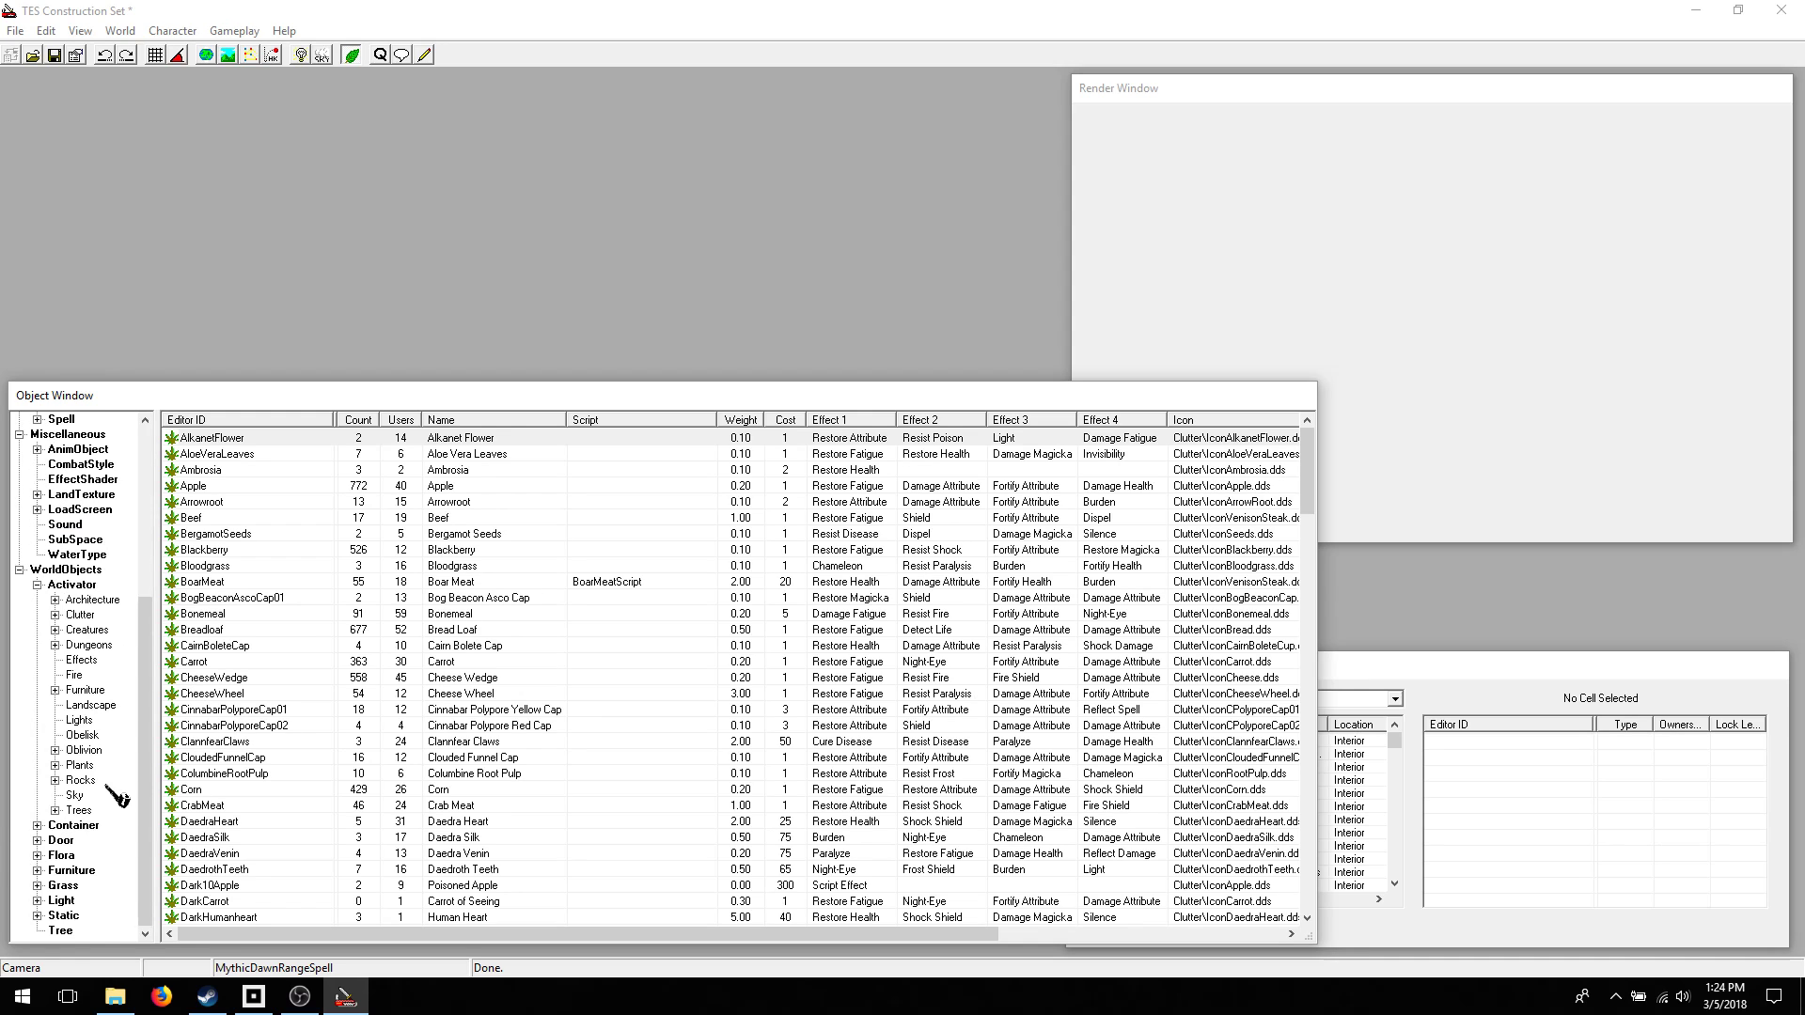
left_click(38, 585)
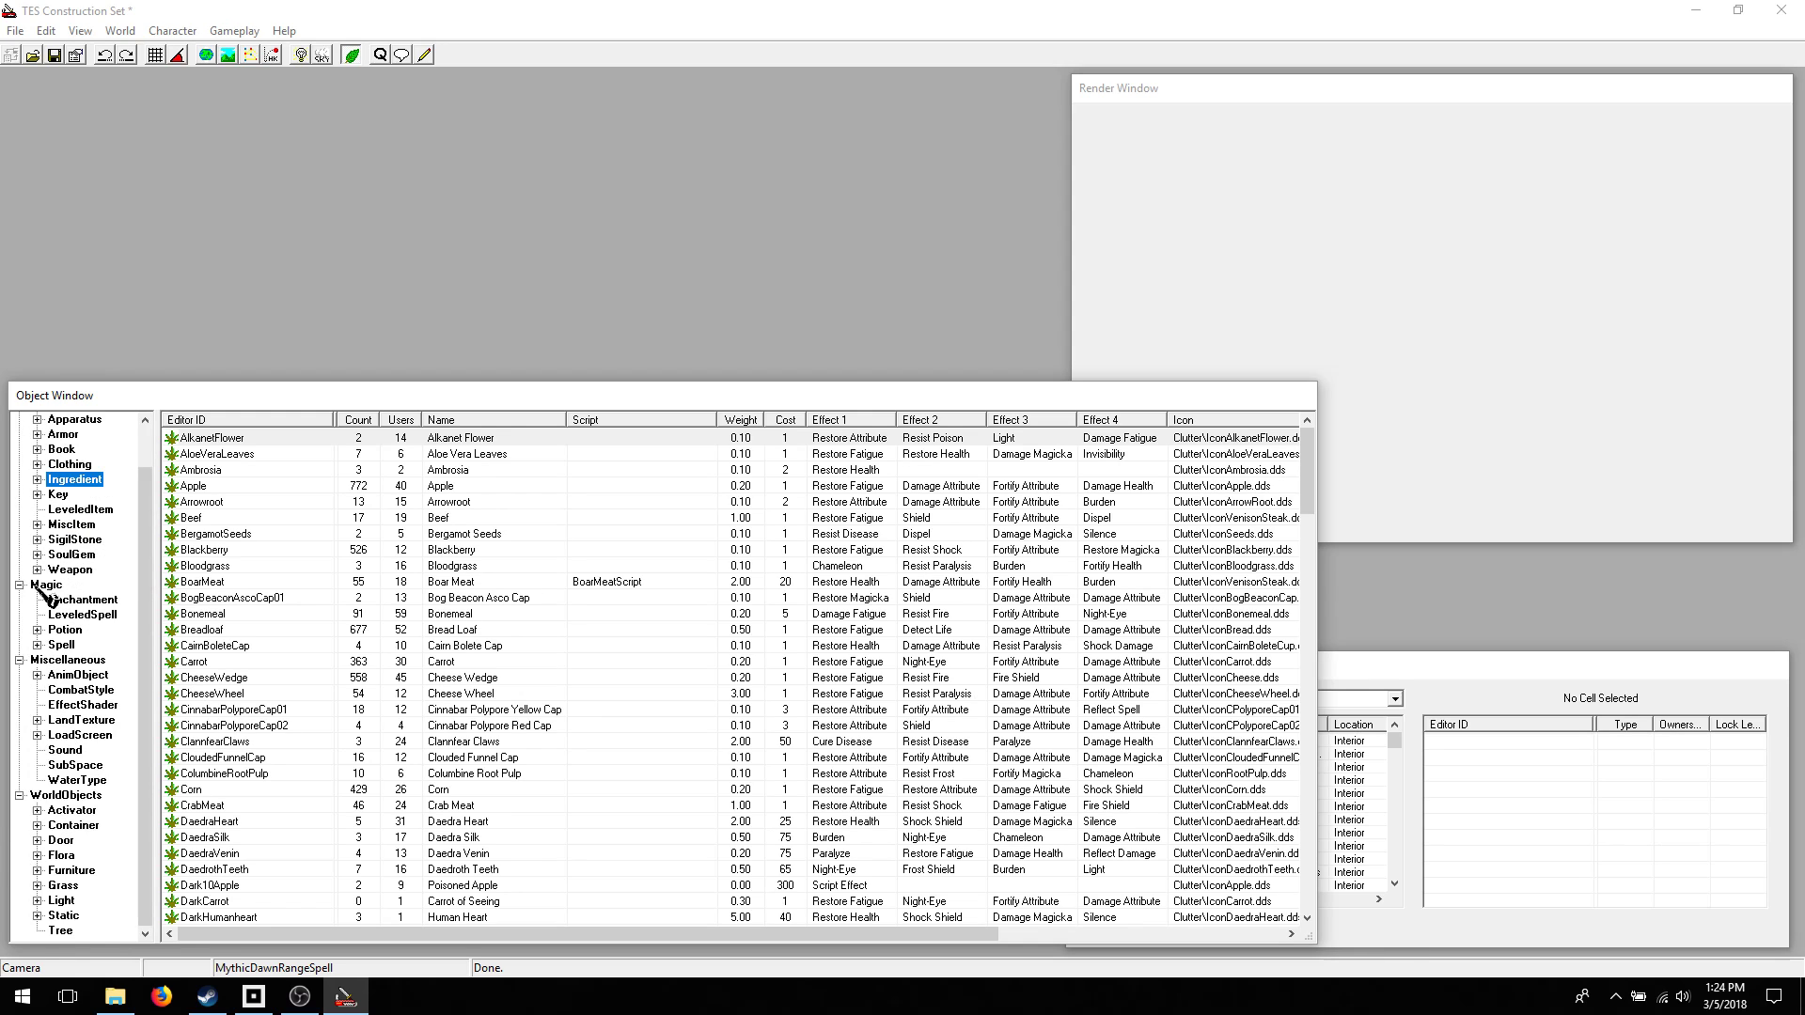
left_click(75, 826)
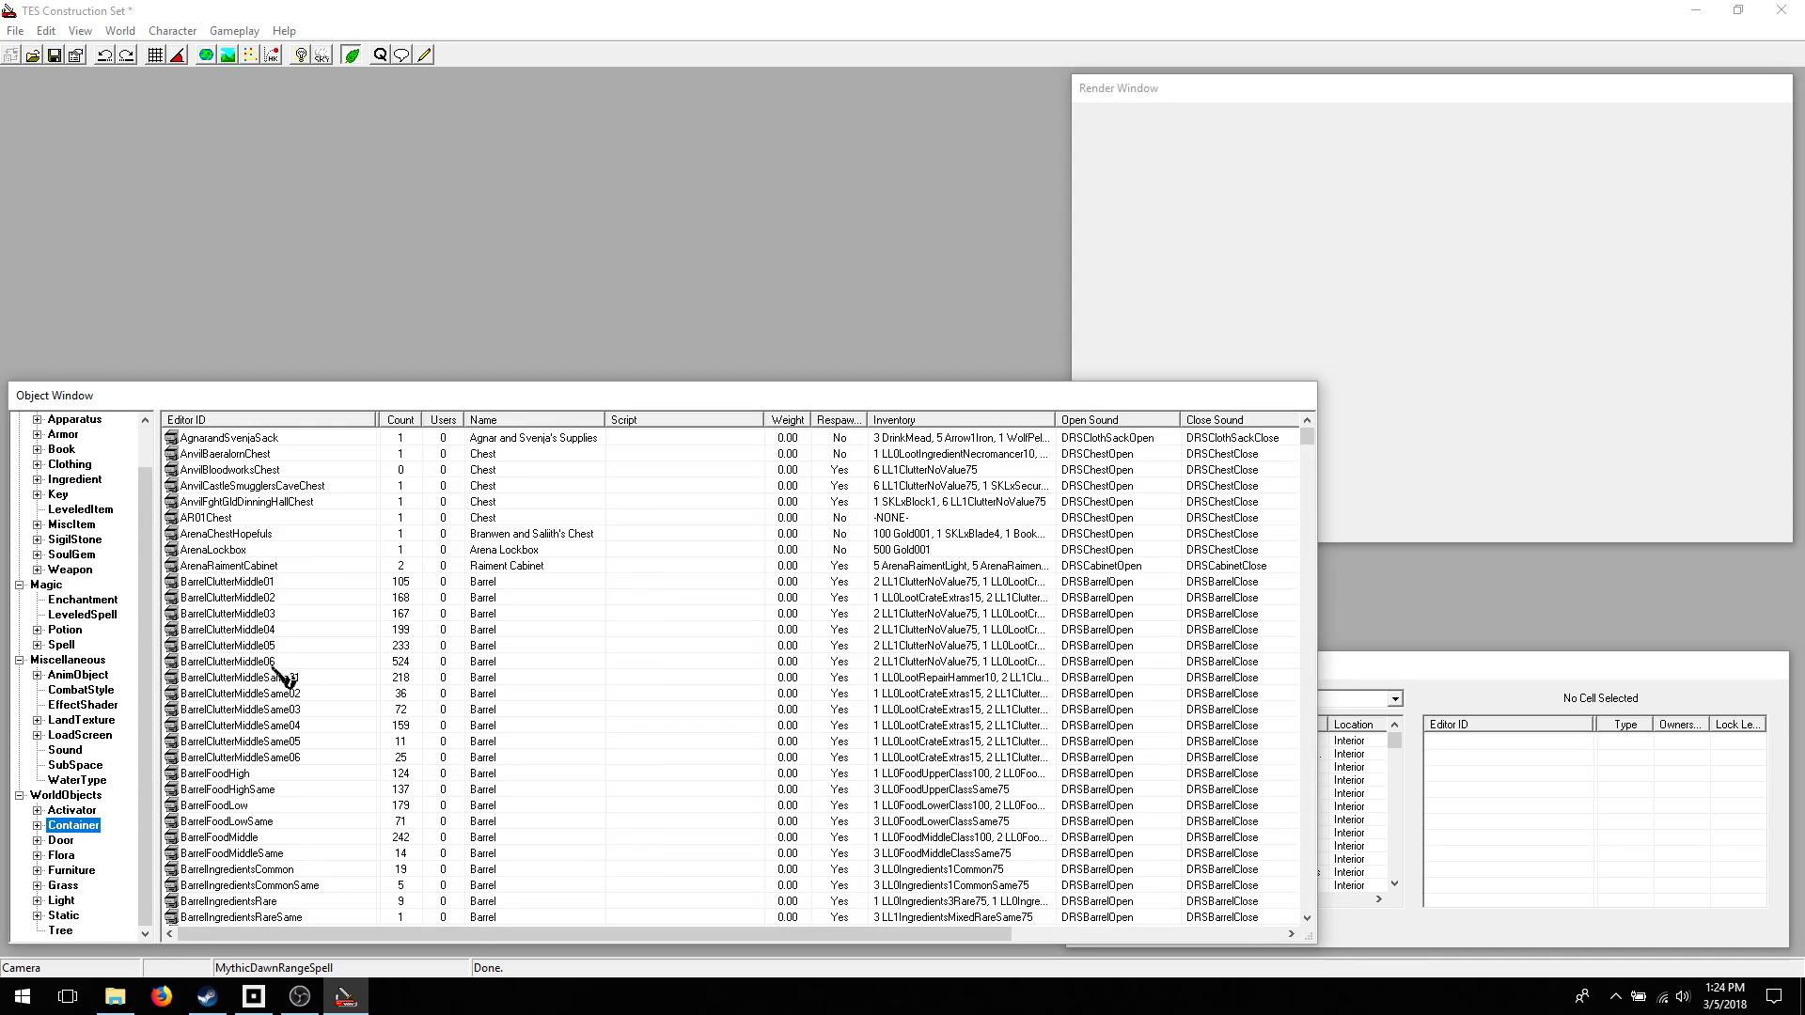
scroll(287, 689, "down", 7)
scroll(291, 691, "down", 7)
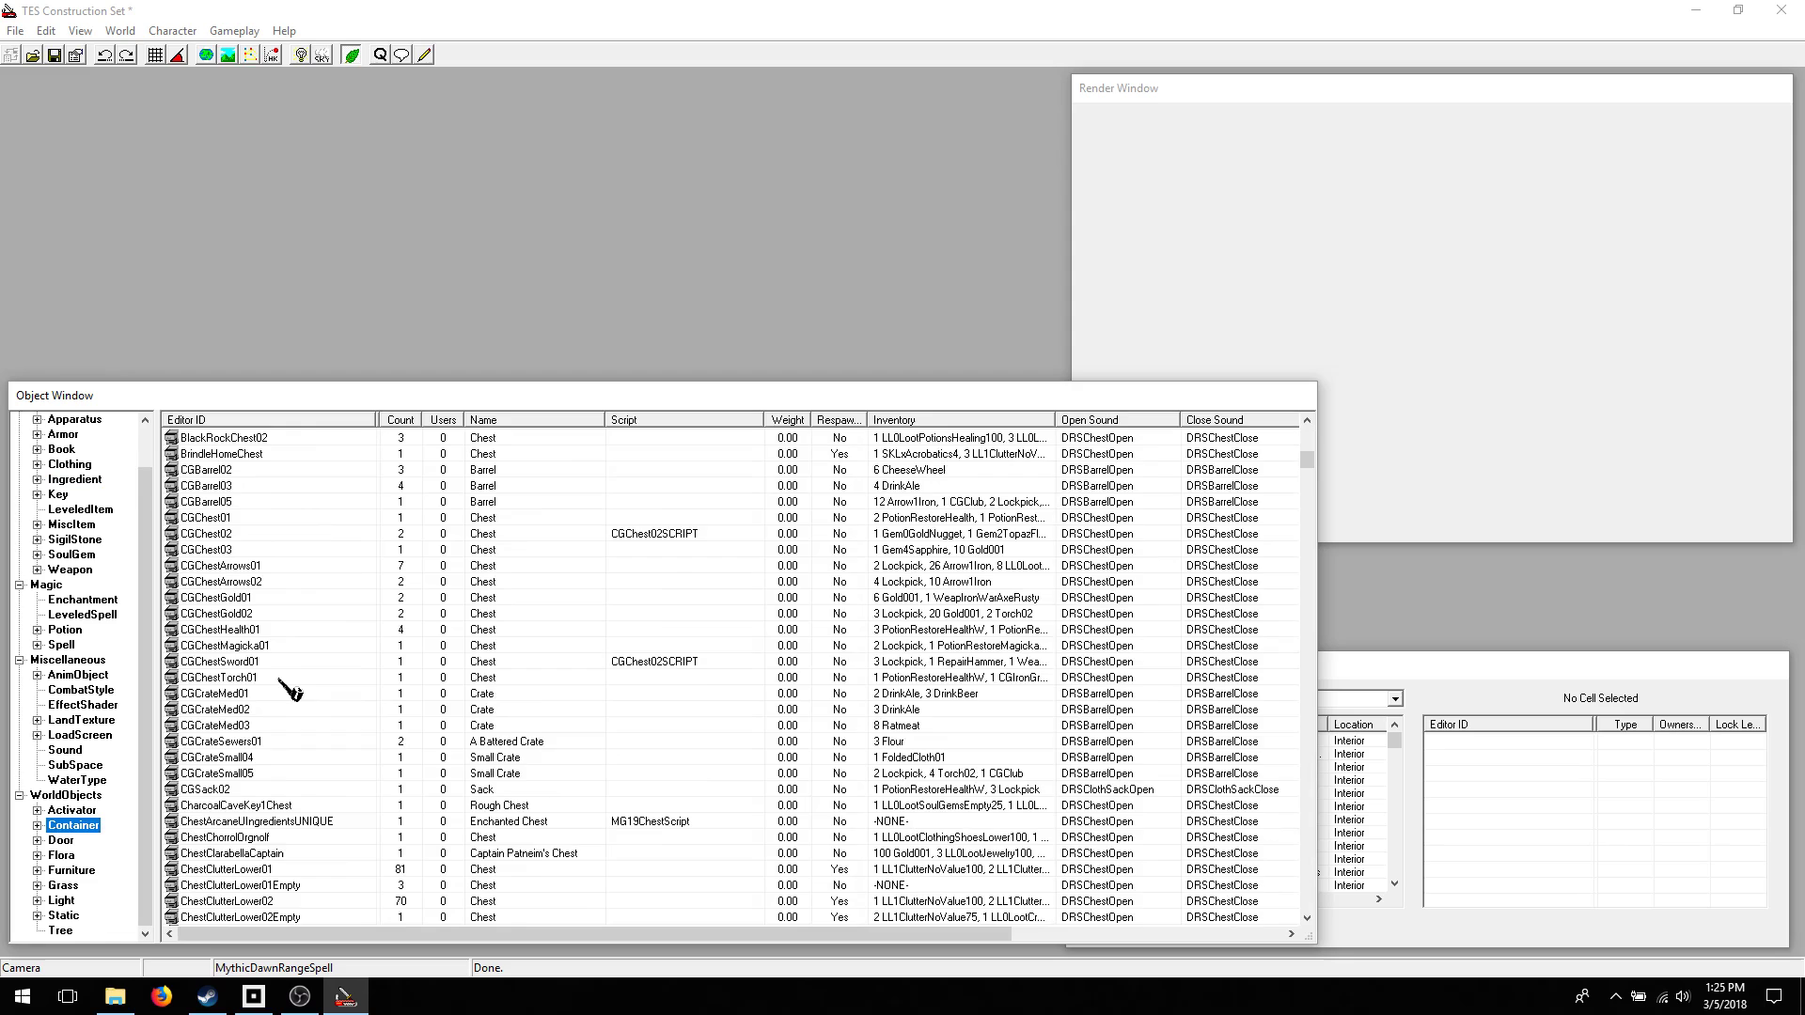
scroll(291, 691, "down", 20)
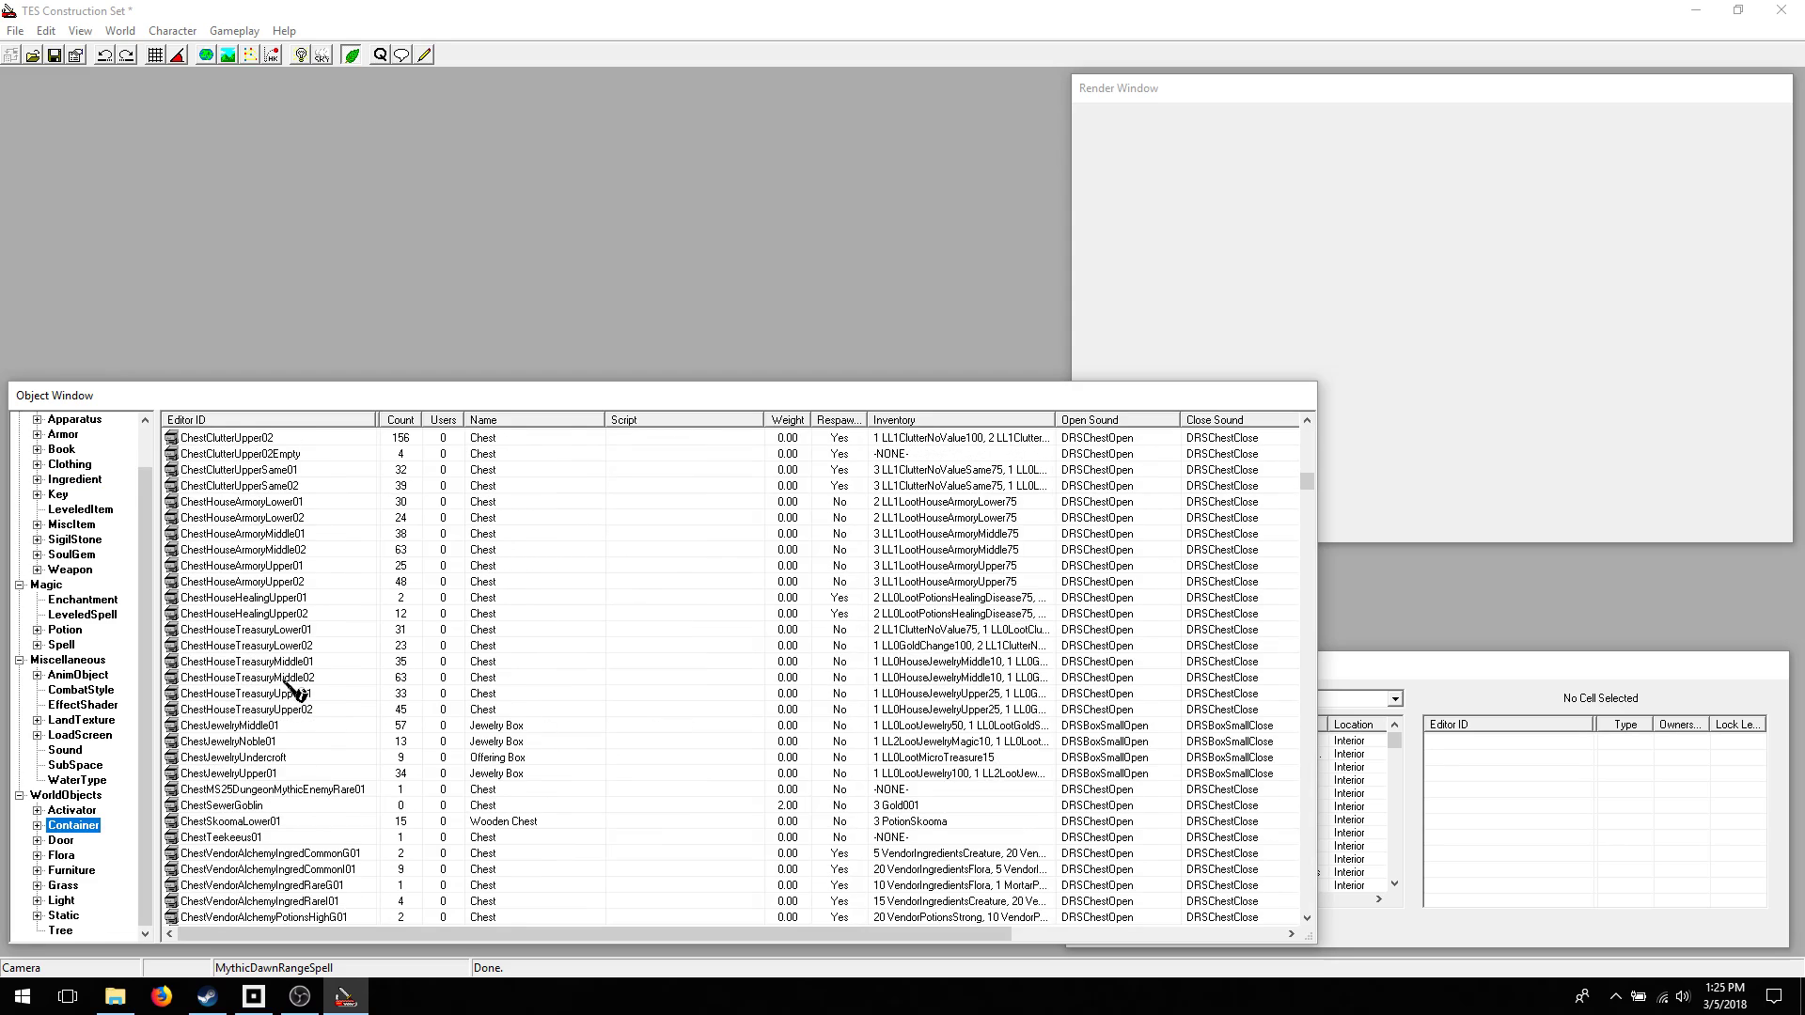
scroll(294, 692, "down", 15)
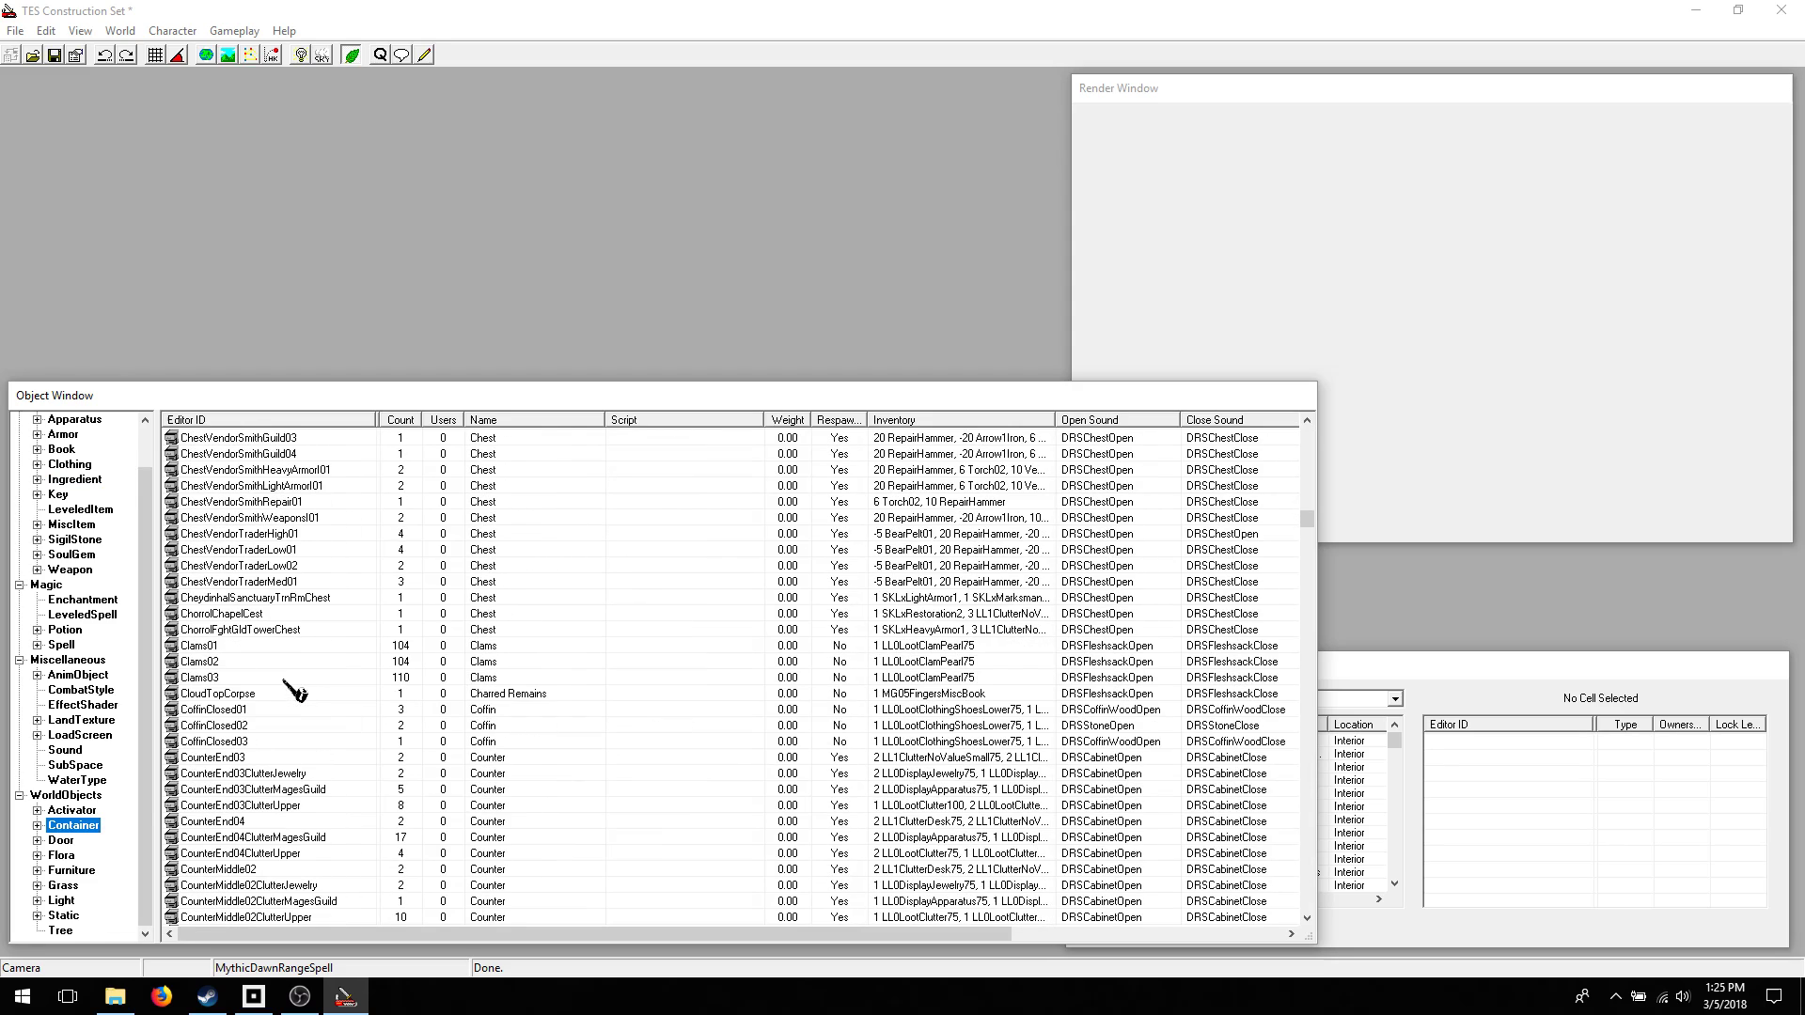
- Open the Use Info report for the ChestVendorTraderLow02 chest
left_click(451, 646)
left_click(442, 567)
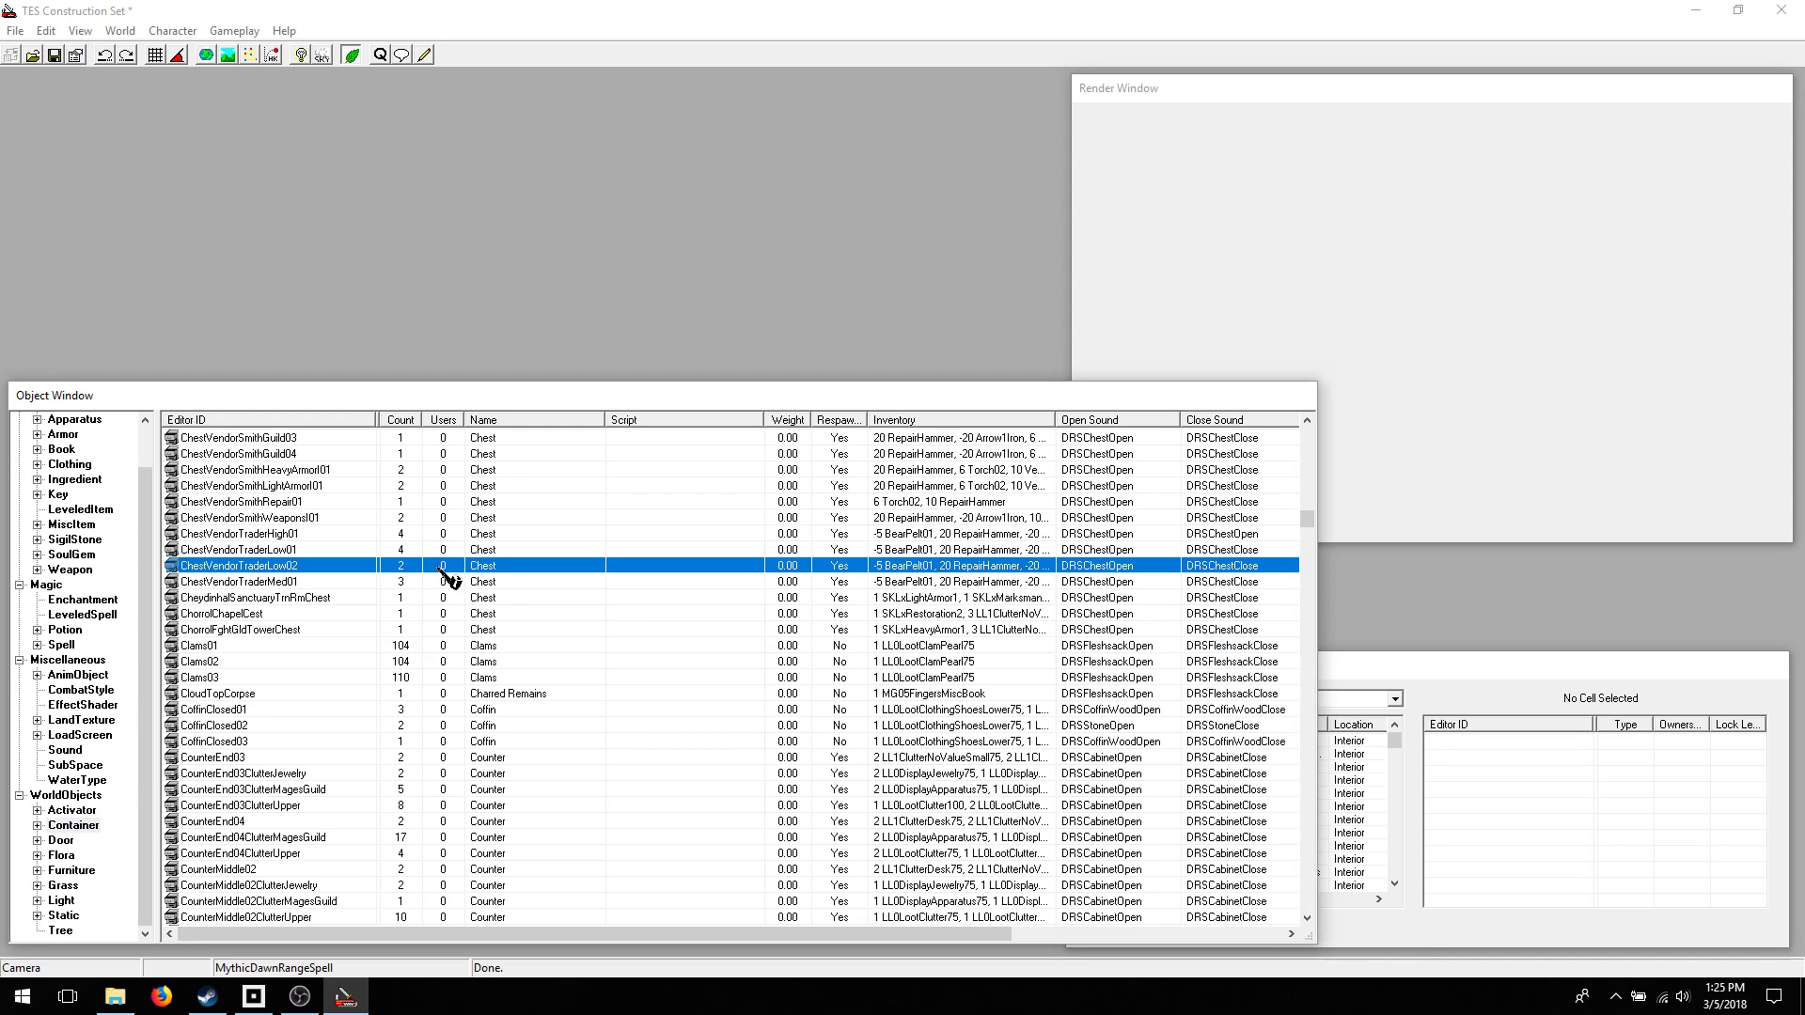
right_click(411, 566)
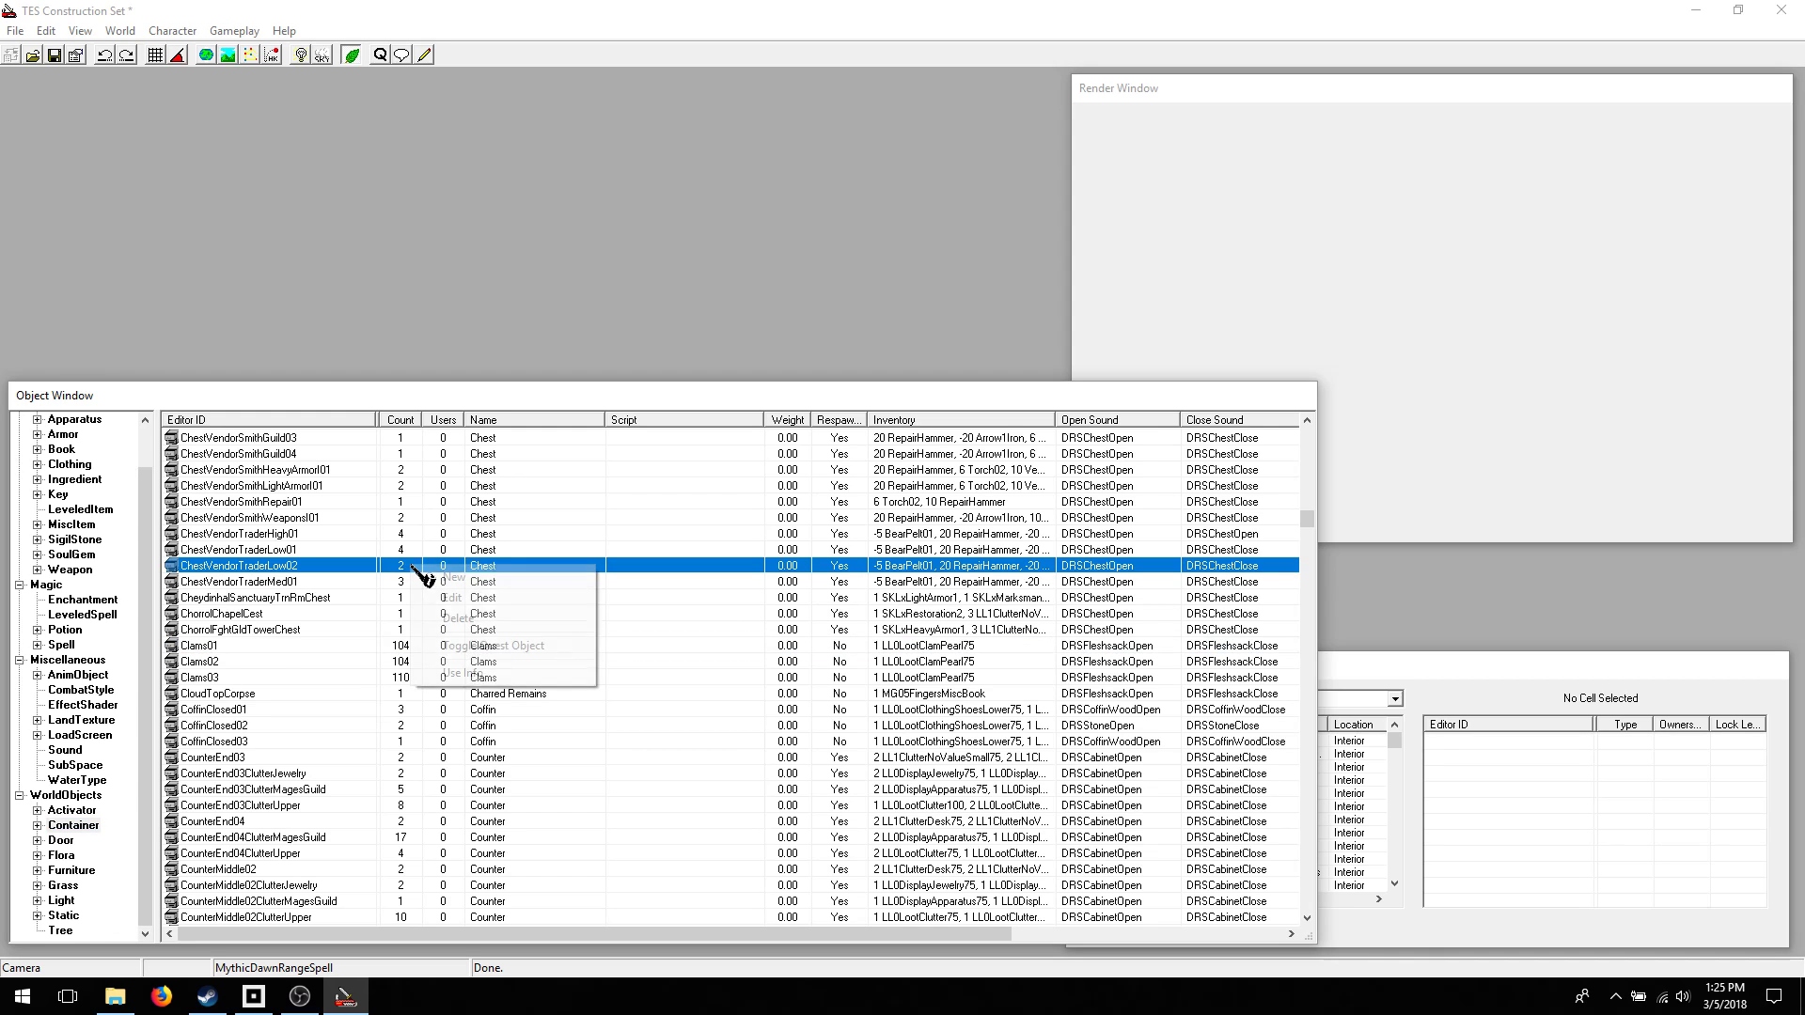
left_click(463, 673)
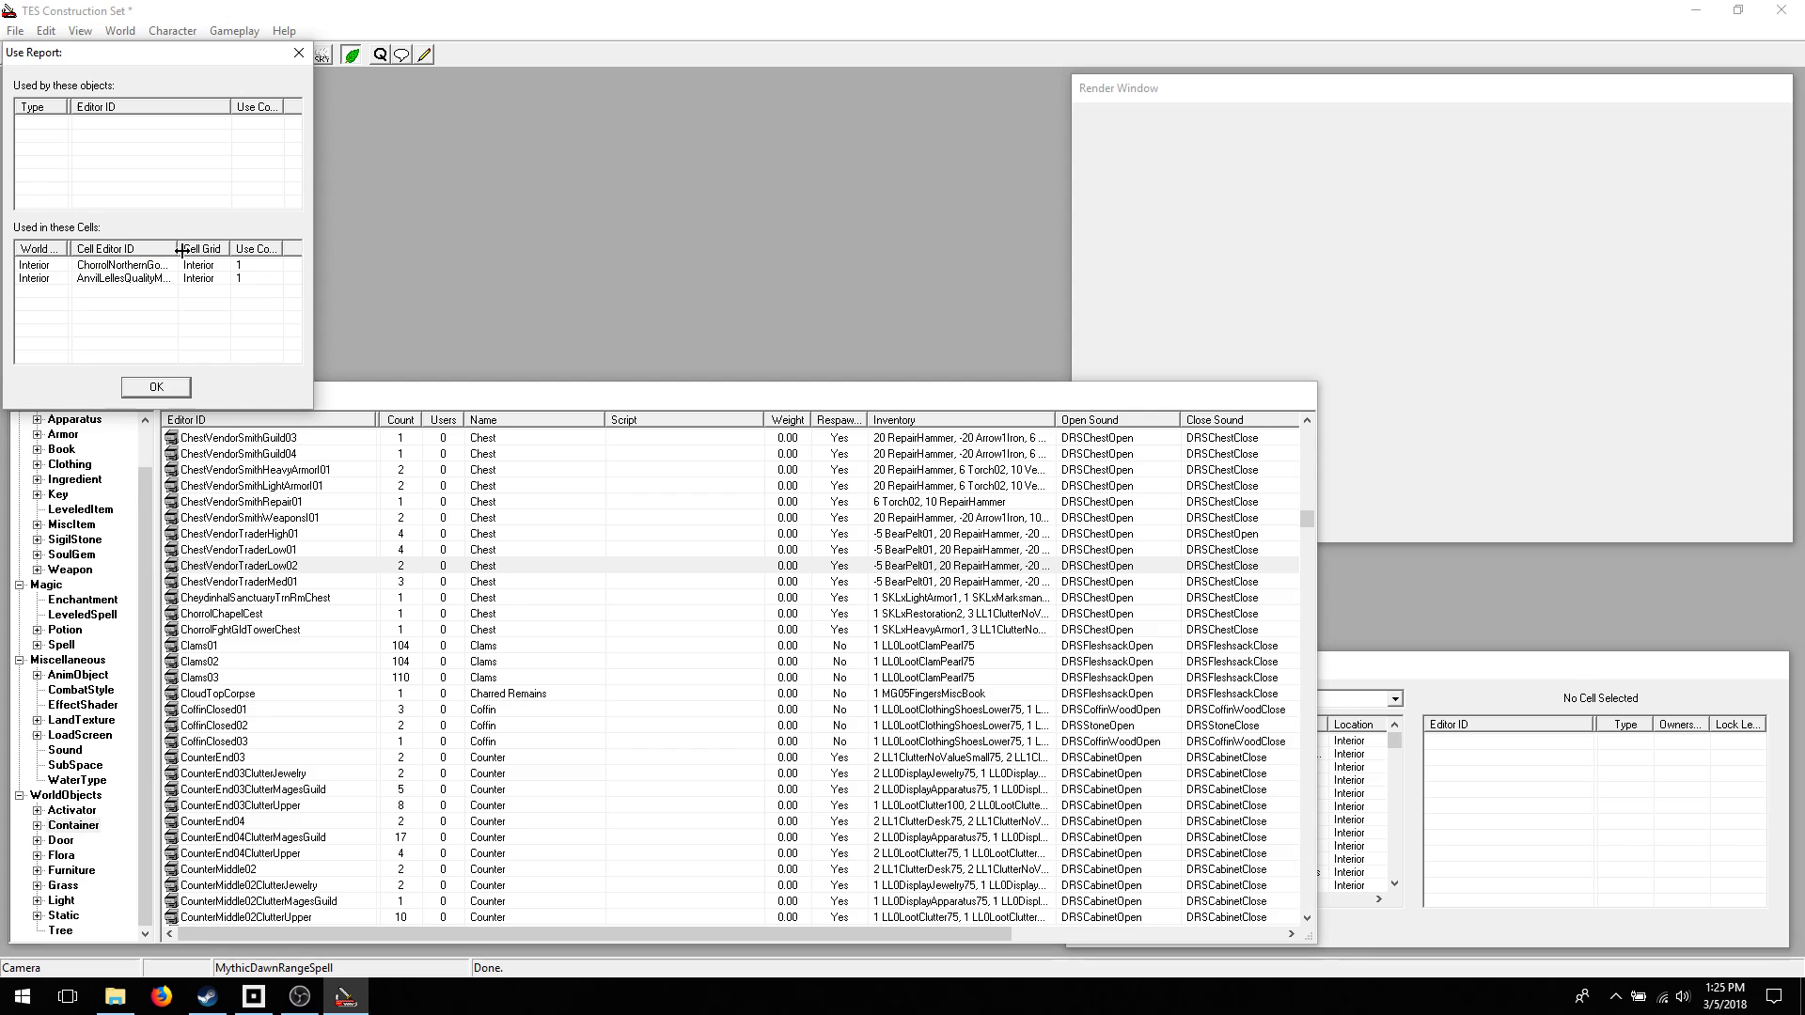
- Narrow the report's cell column and select the AnvilLellesQualityMerchandise cell
left_click_drag(206, 248, 173, 252)
left_click(1383, 659)
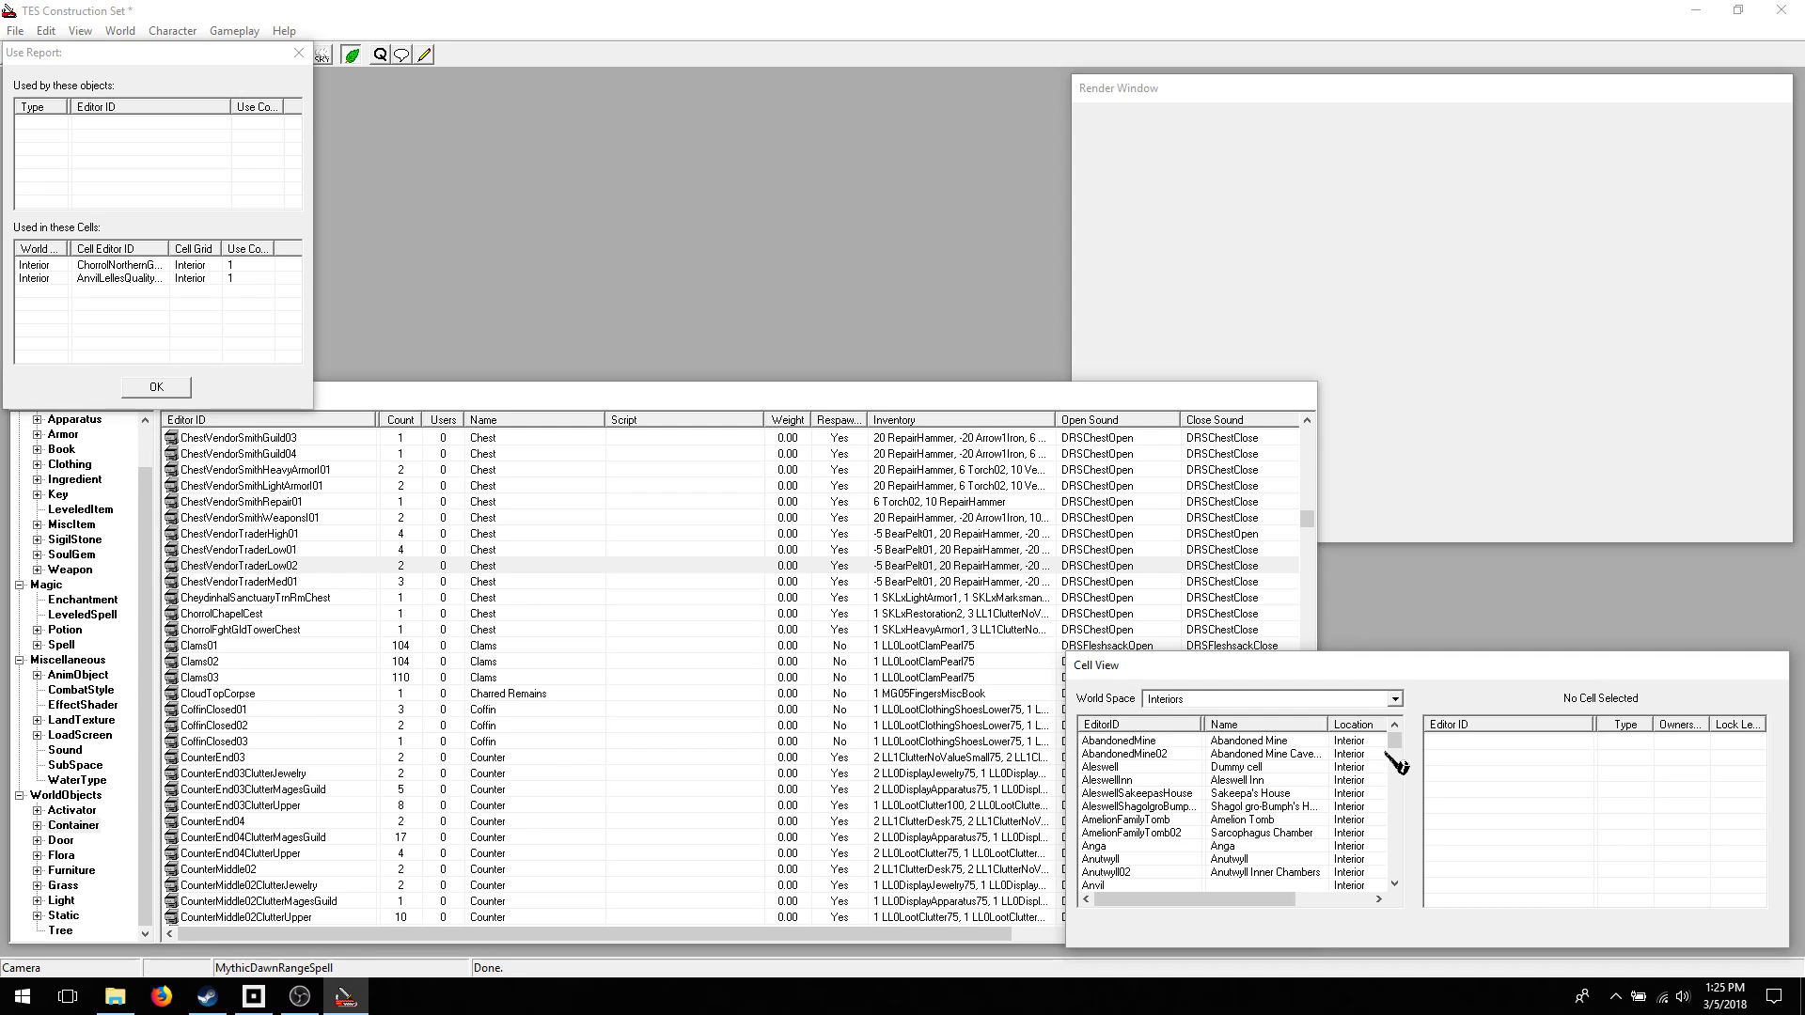
left_click_drag(1395, 741, 1401, 756)
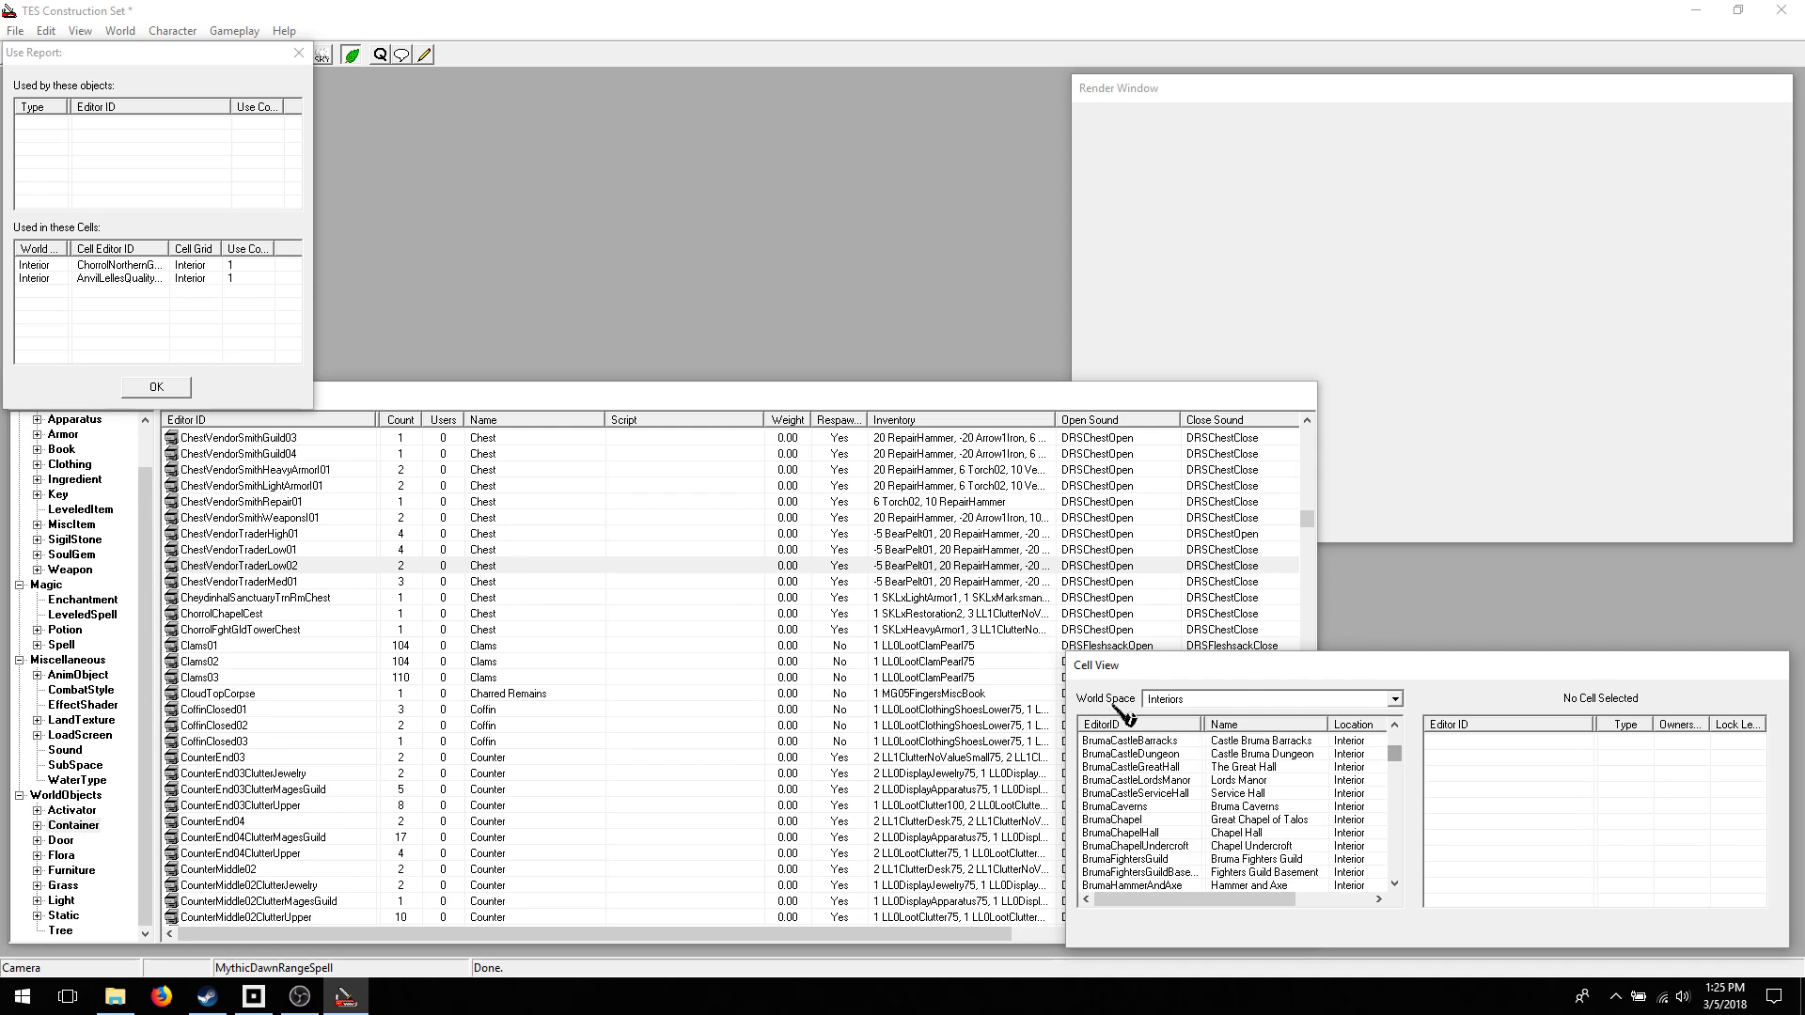
left_click(42, 281)
- Load the AnvilLellesQualityMerchandise cell and orbit the 3-D view beside the chest
double_click(42, 280)
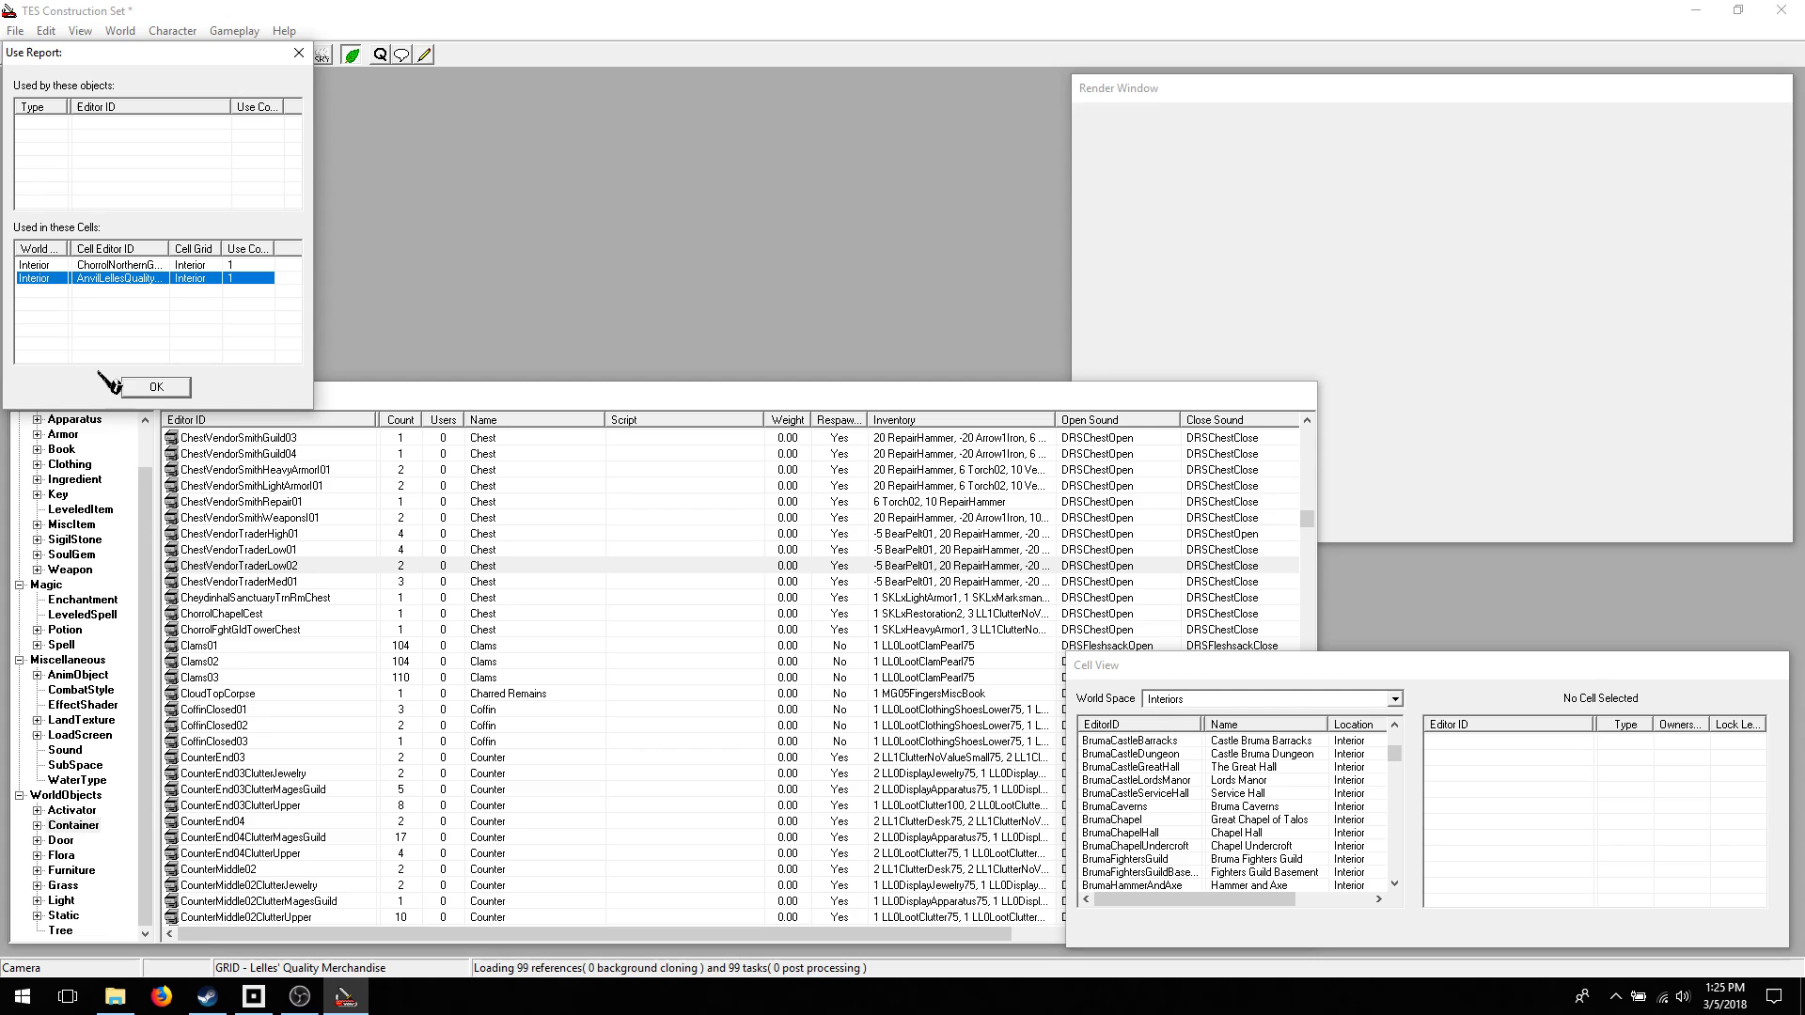
left_click(1315, 97)
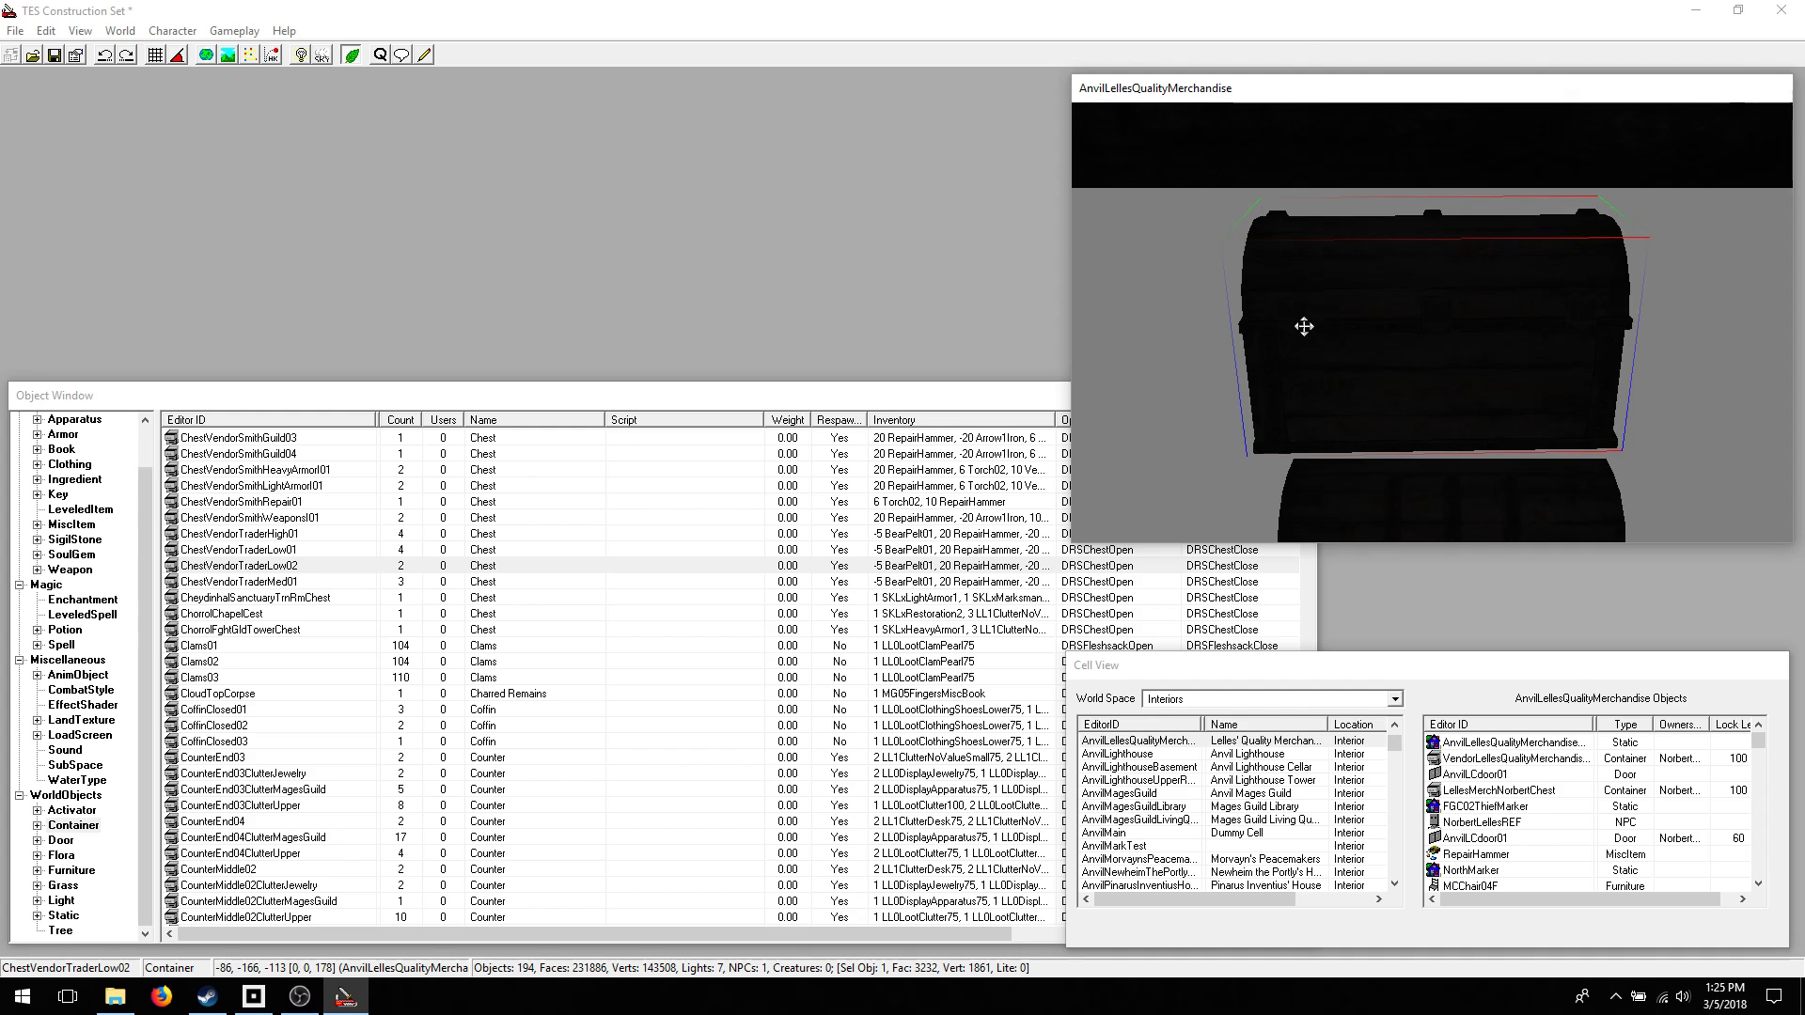
scroll(1314, 315, "down", 5)
middle_click_drag(1383, 265, 1276, 340)
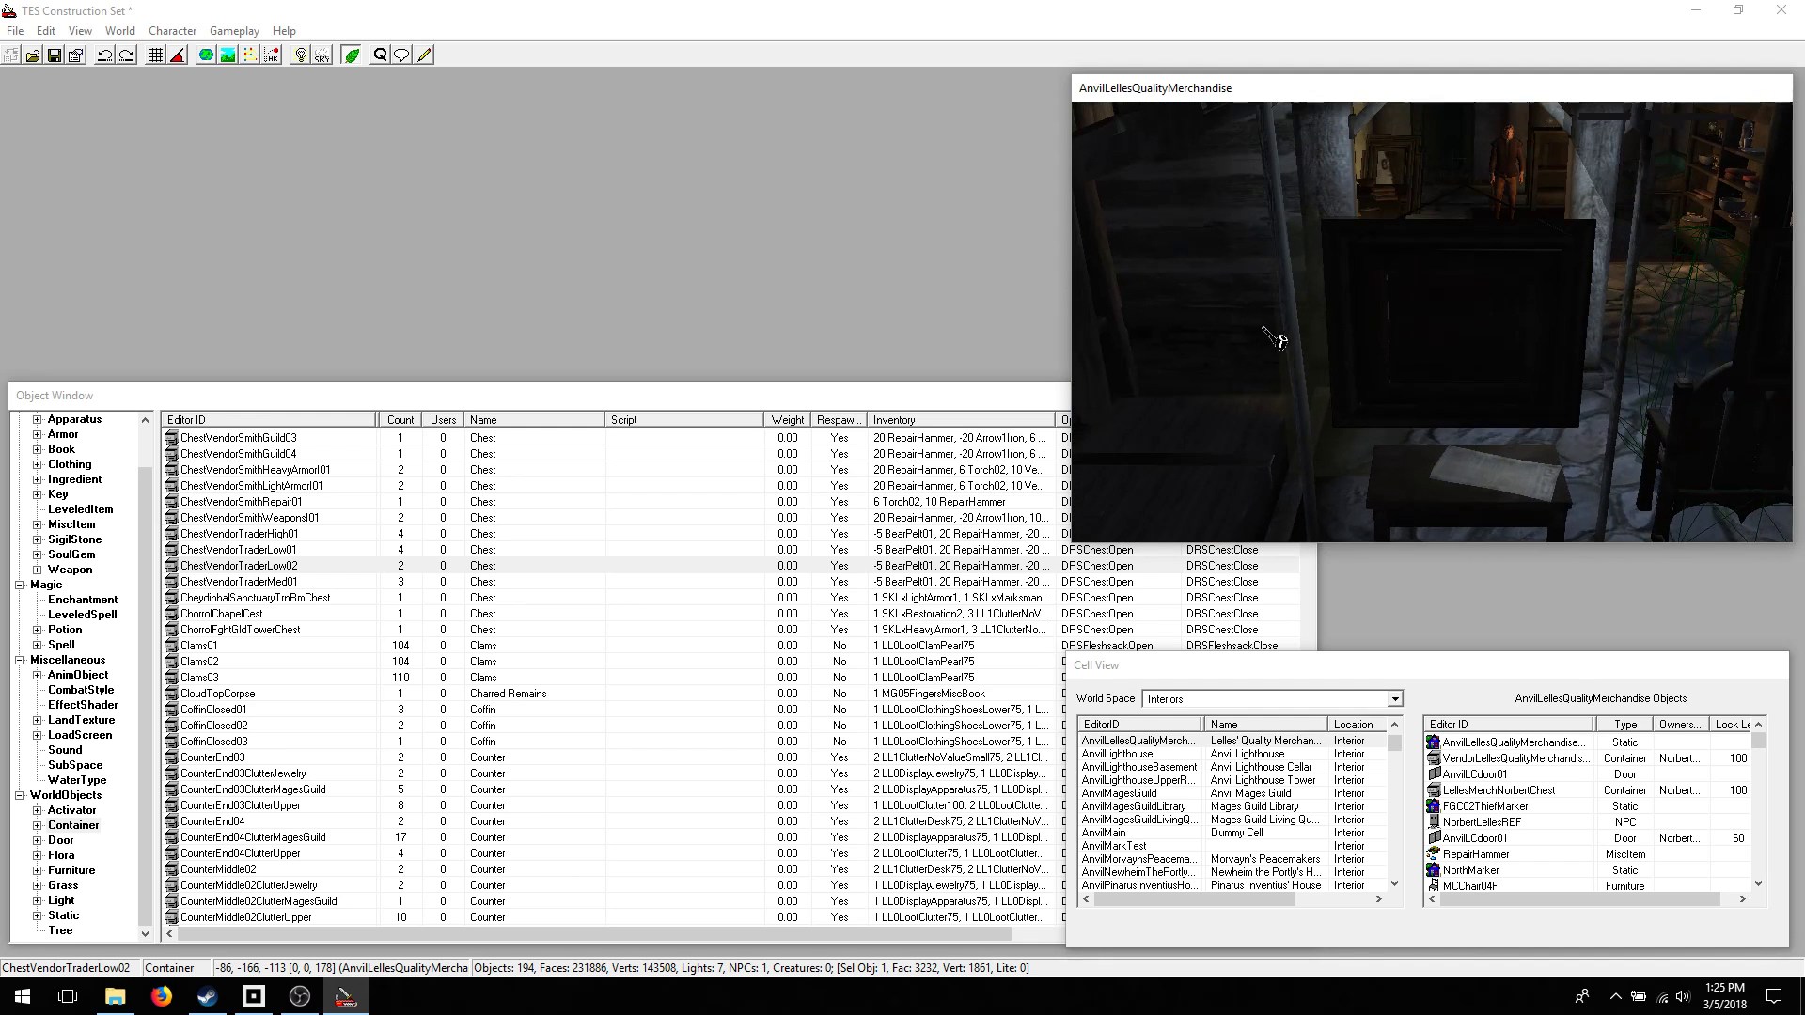
- Select the NorbertLellesREF NPC and enlarge Cell View to reveal Path and Owner columns
left_click(1424, 677)
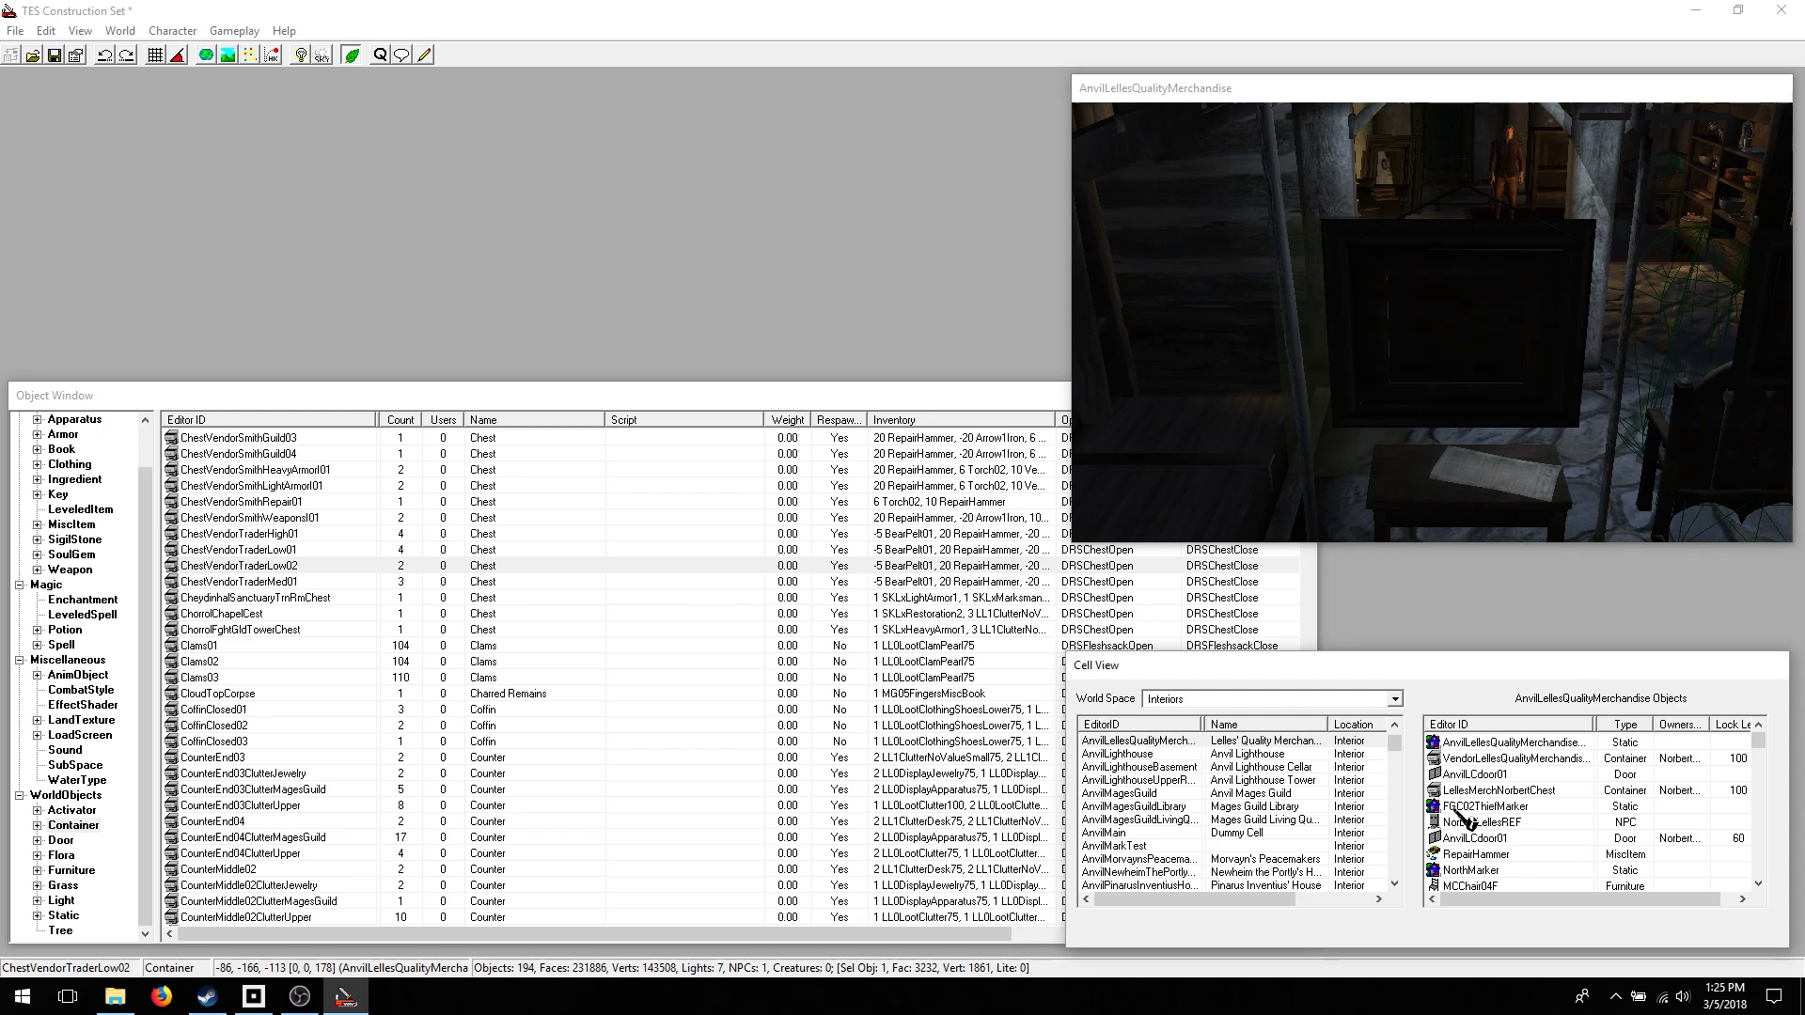
left_click(1505, 823)
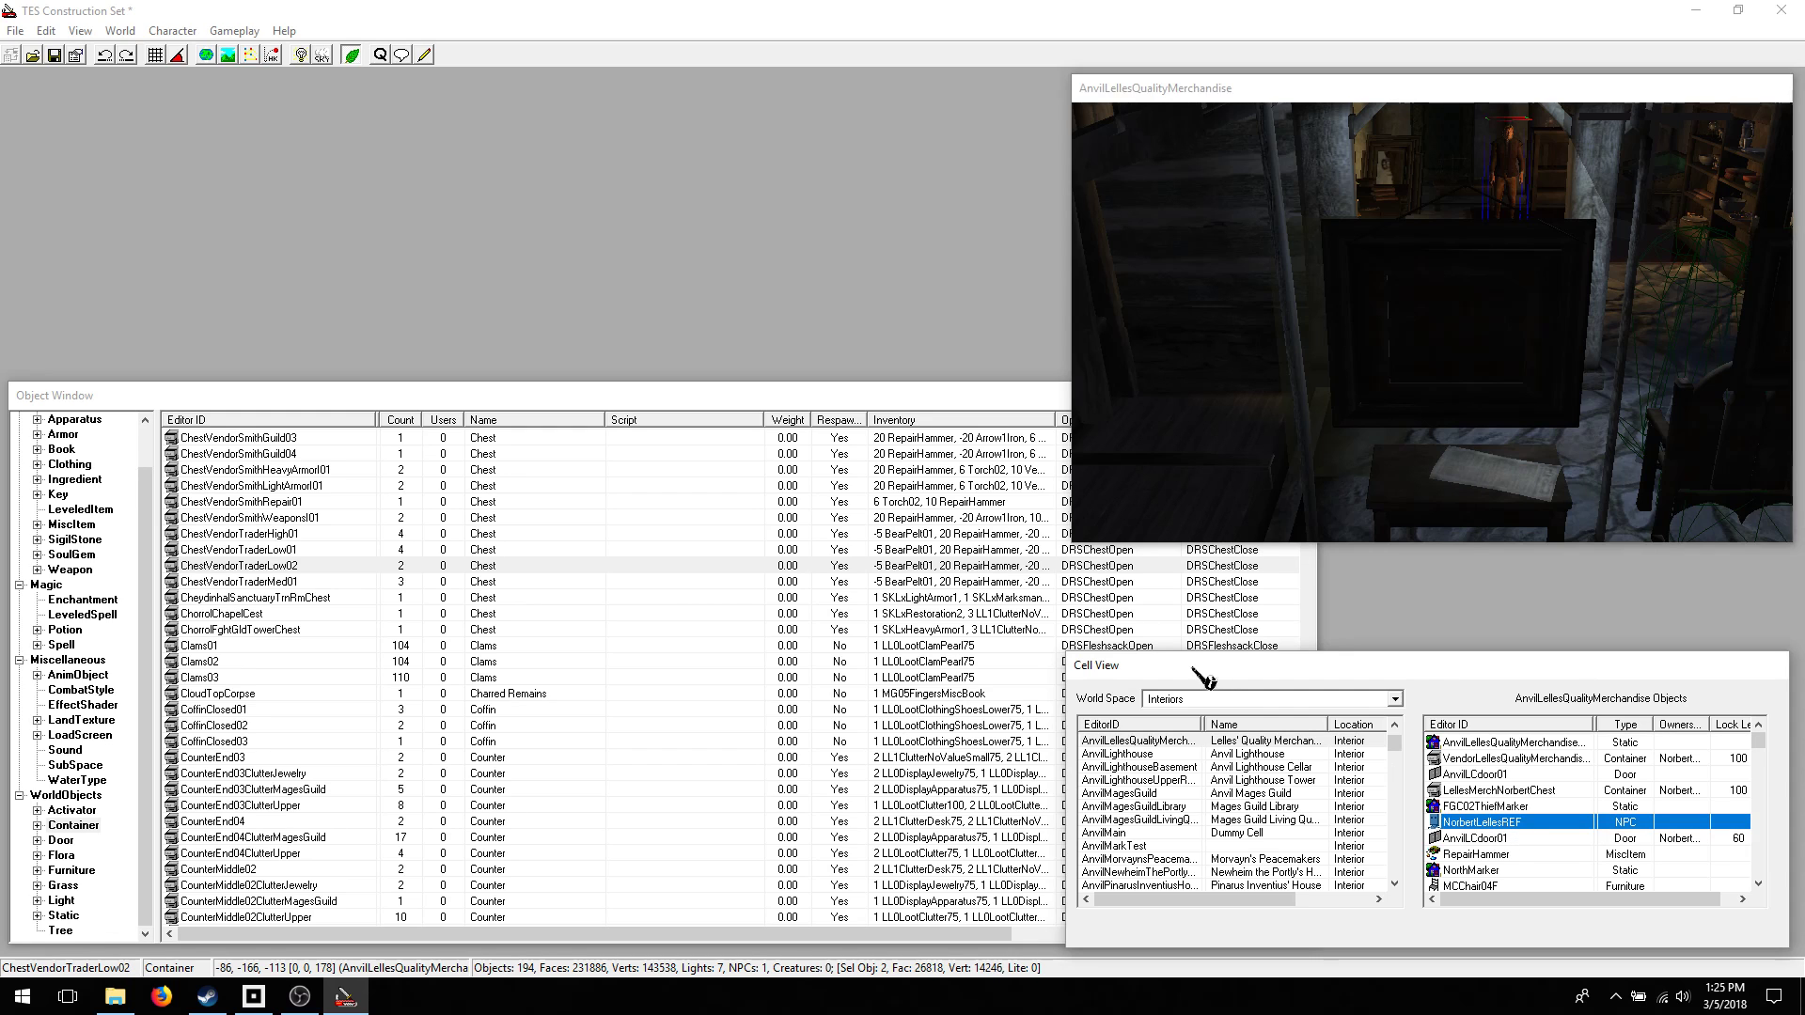
left_click_drag(1069, 653, 744, 481)
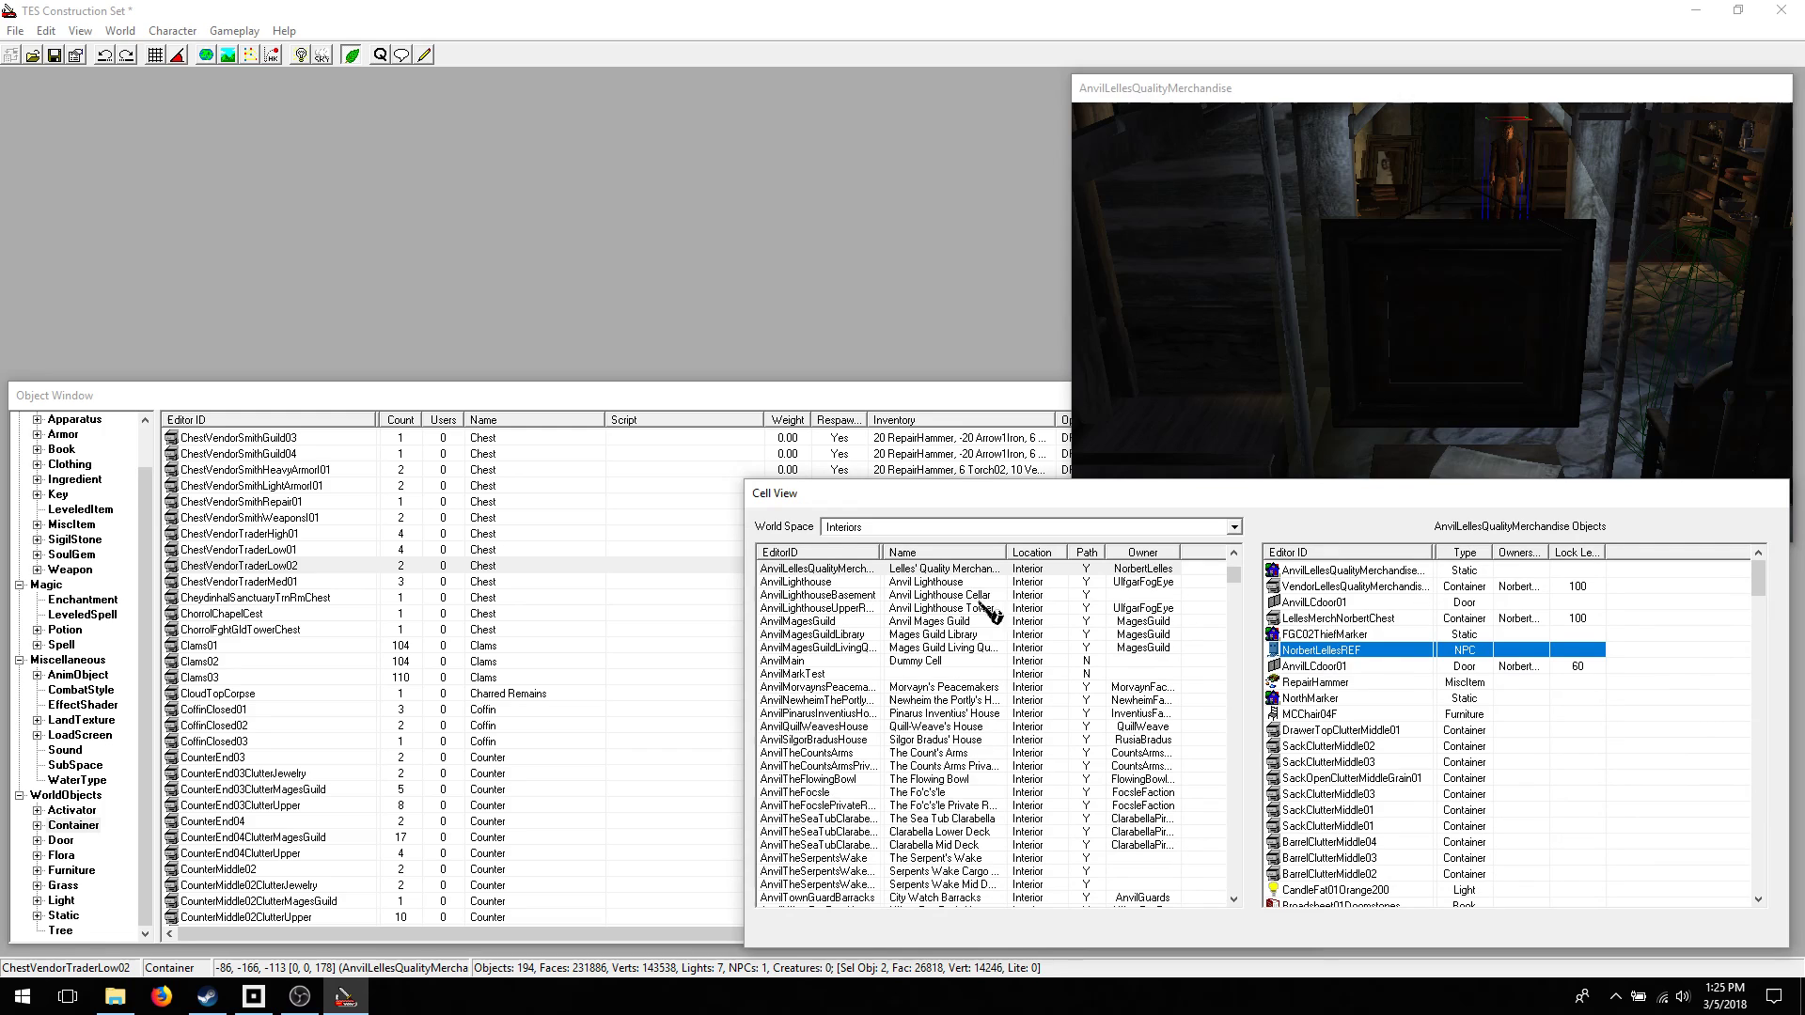
- Sort the shop's objects by Type and jump the view to ChestHouseArmoryMiddle02
left_click(1472, 554)
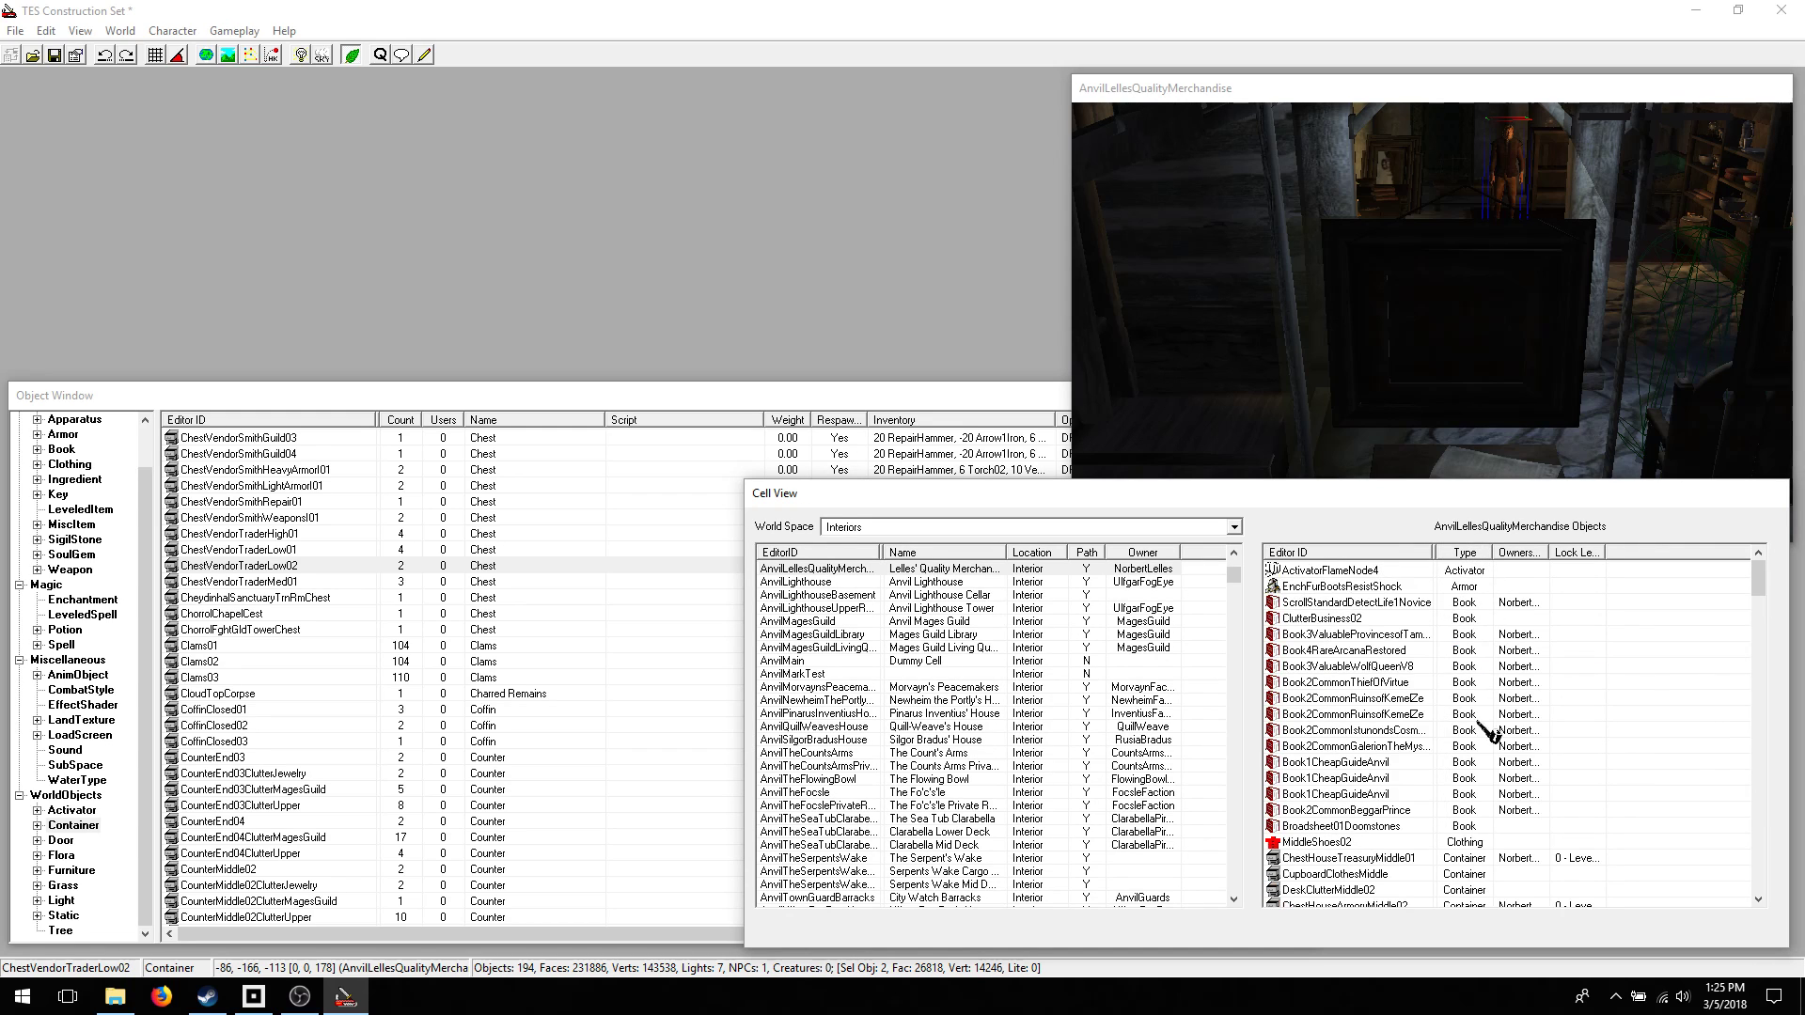
scroll(1486, 795, "down", 3)
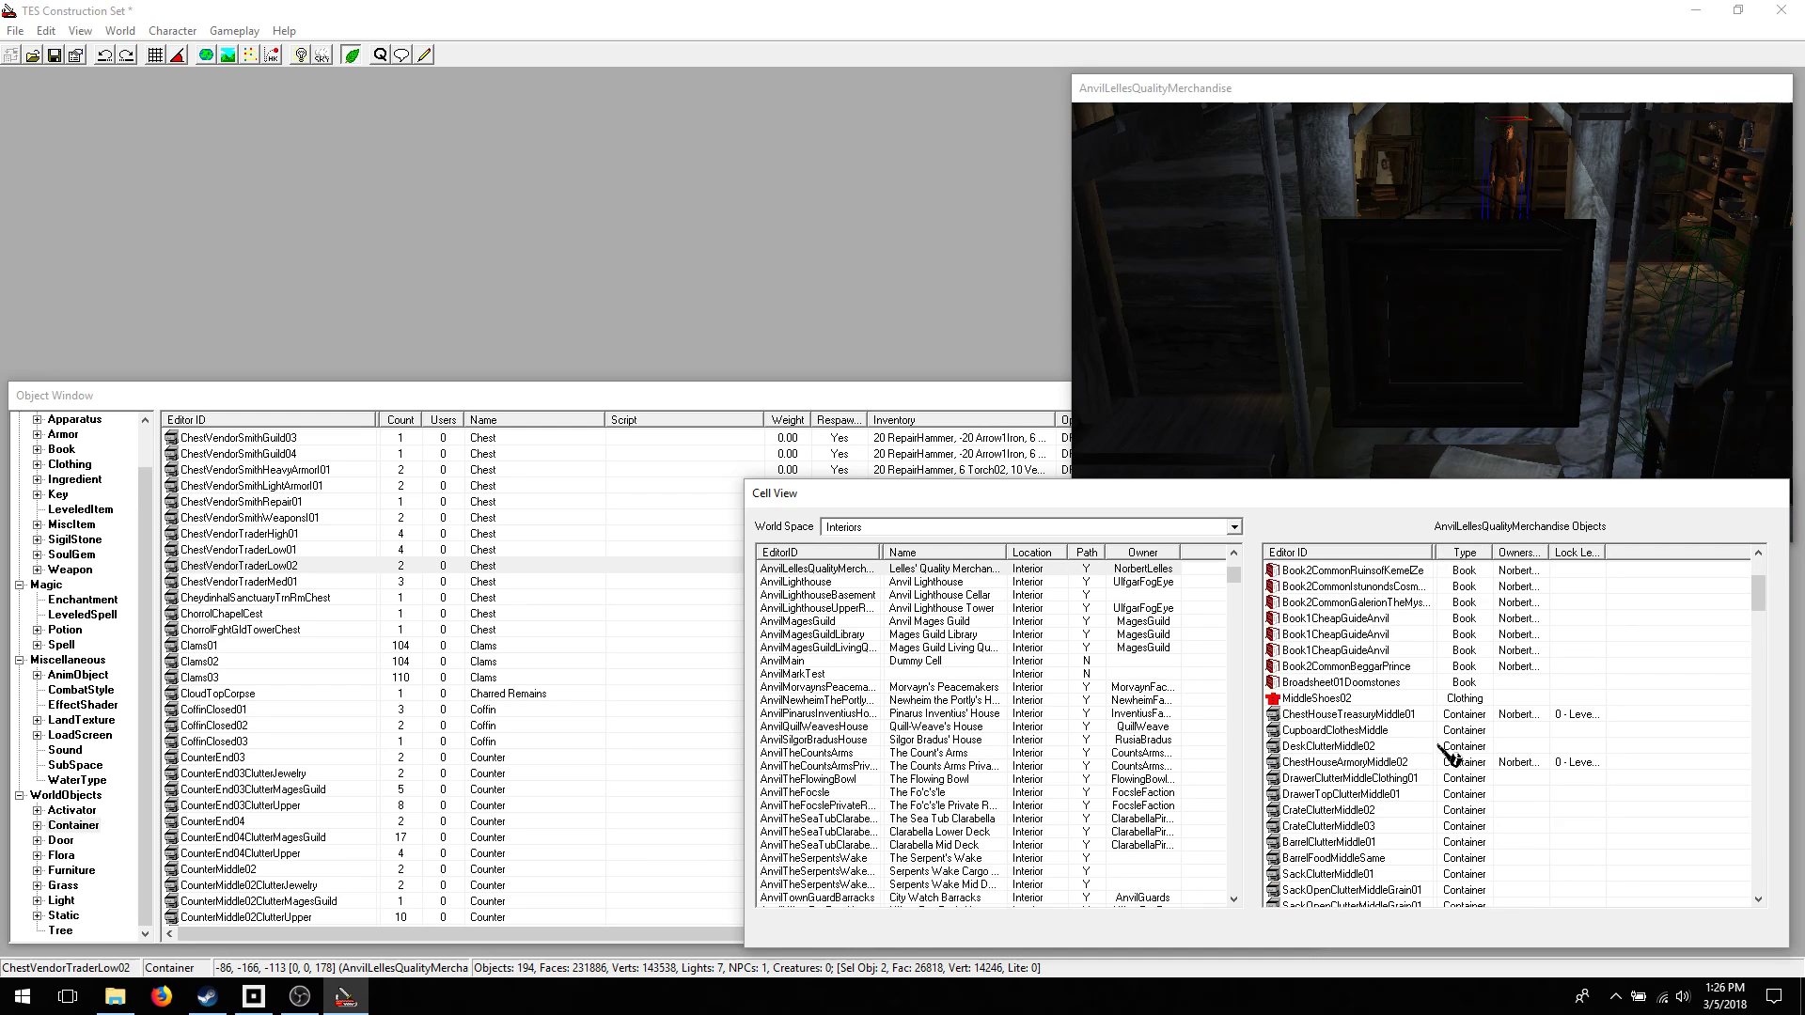
left_click(1456, 719)
left_click(1460, 746)
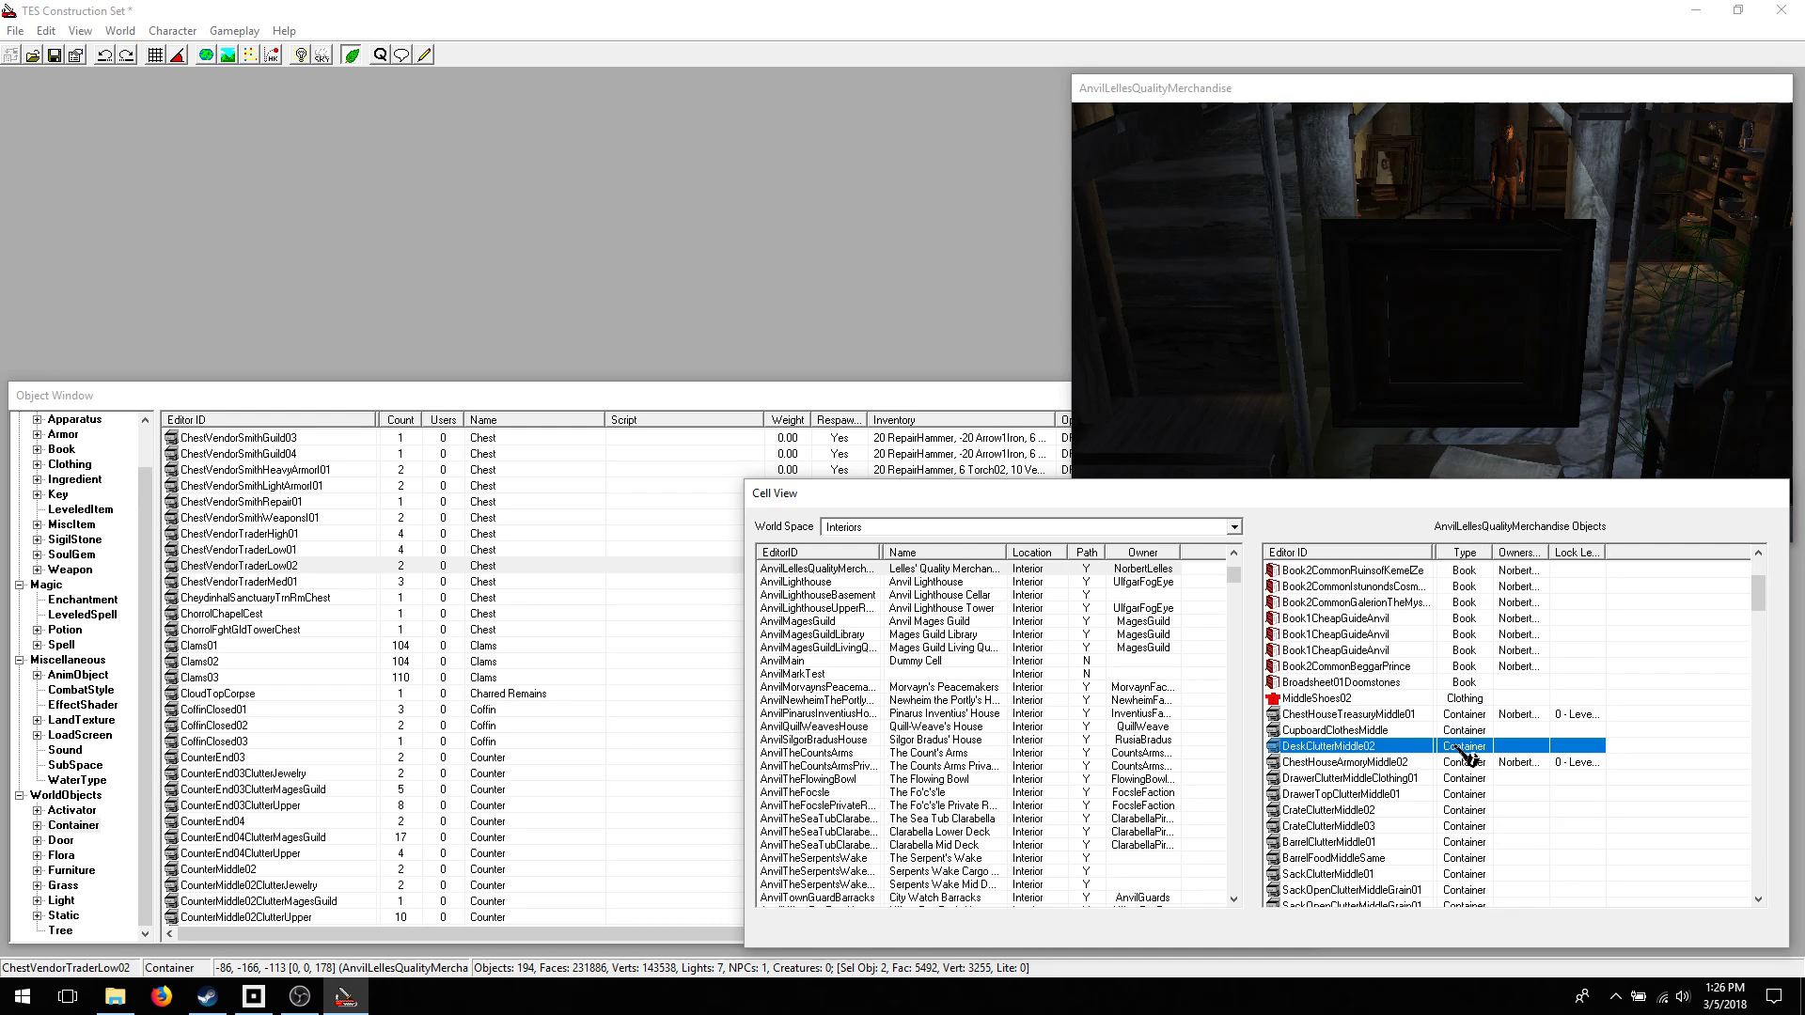
left_click(1462, 762)
double_click(1459, 769)
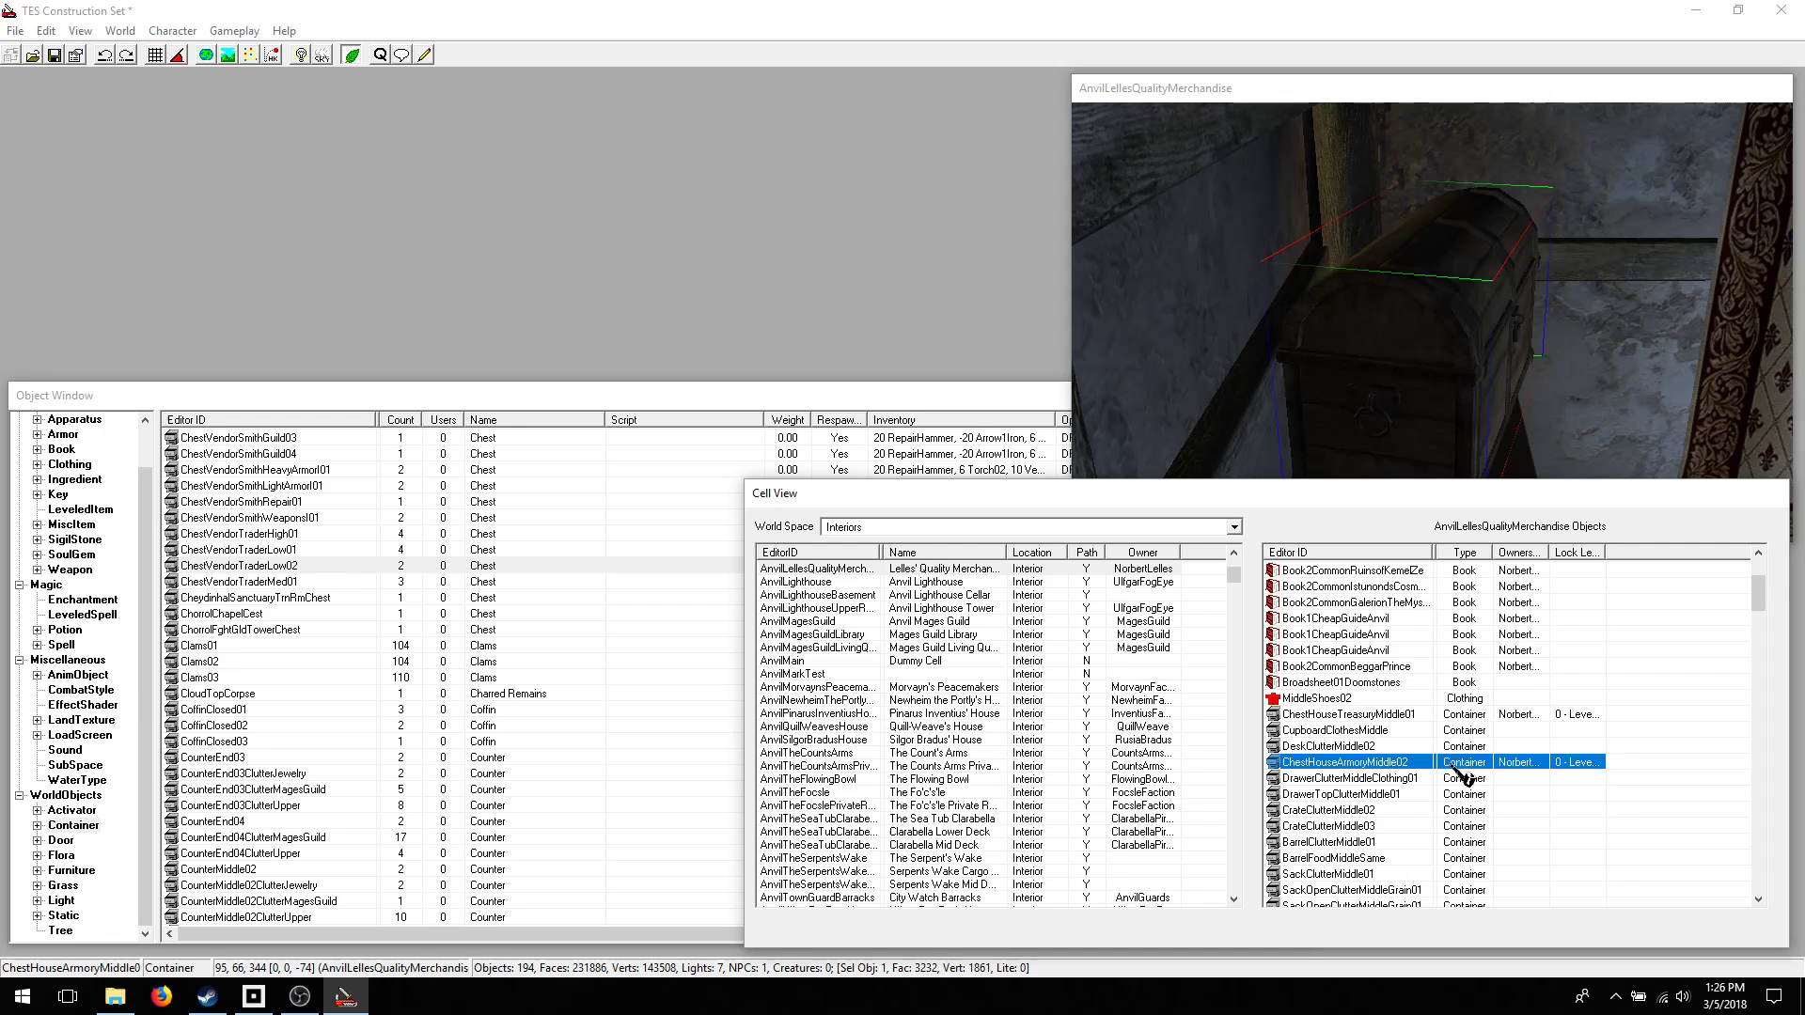
- Zoom and pan the Render Window out to frame the chest's upper room
scroll(1372, 332, "down", 5)
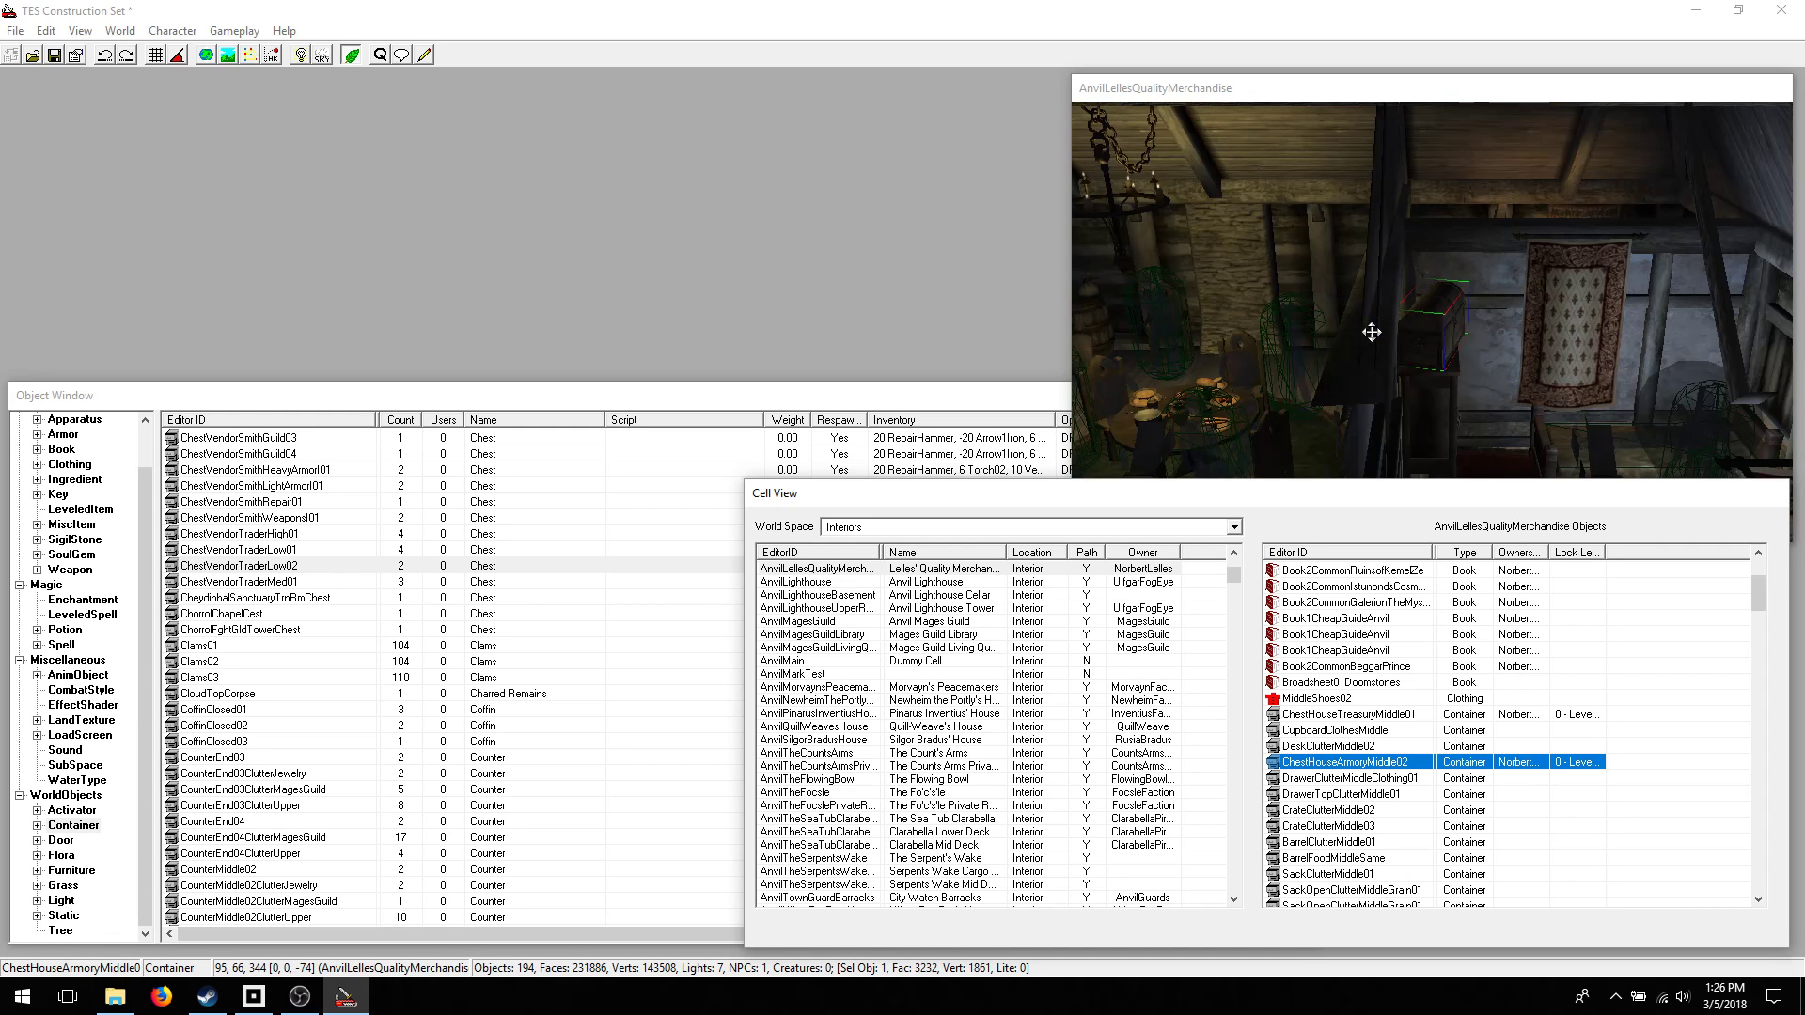
middle_click_drag(1372, 332, 1392, 348)
scroll(1392, 349, "up", 5)
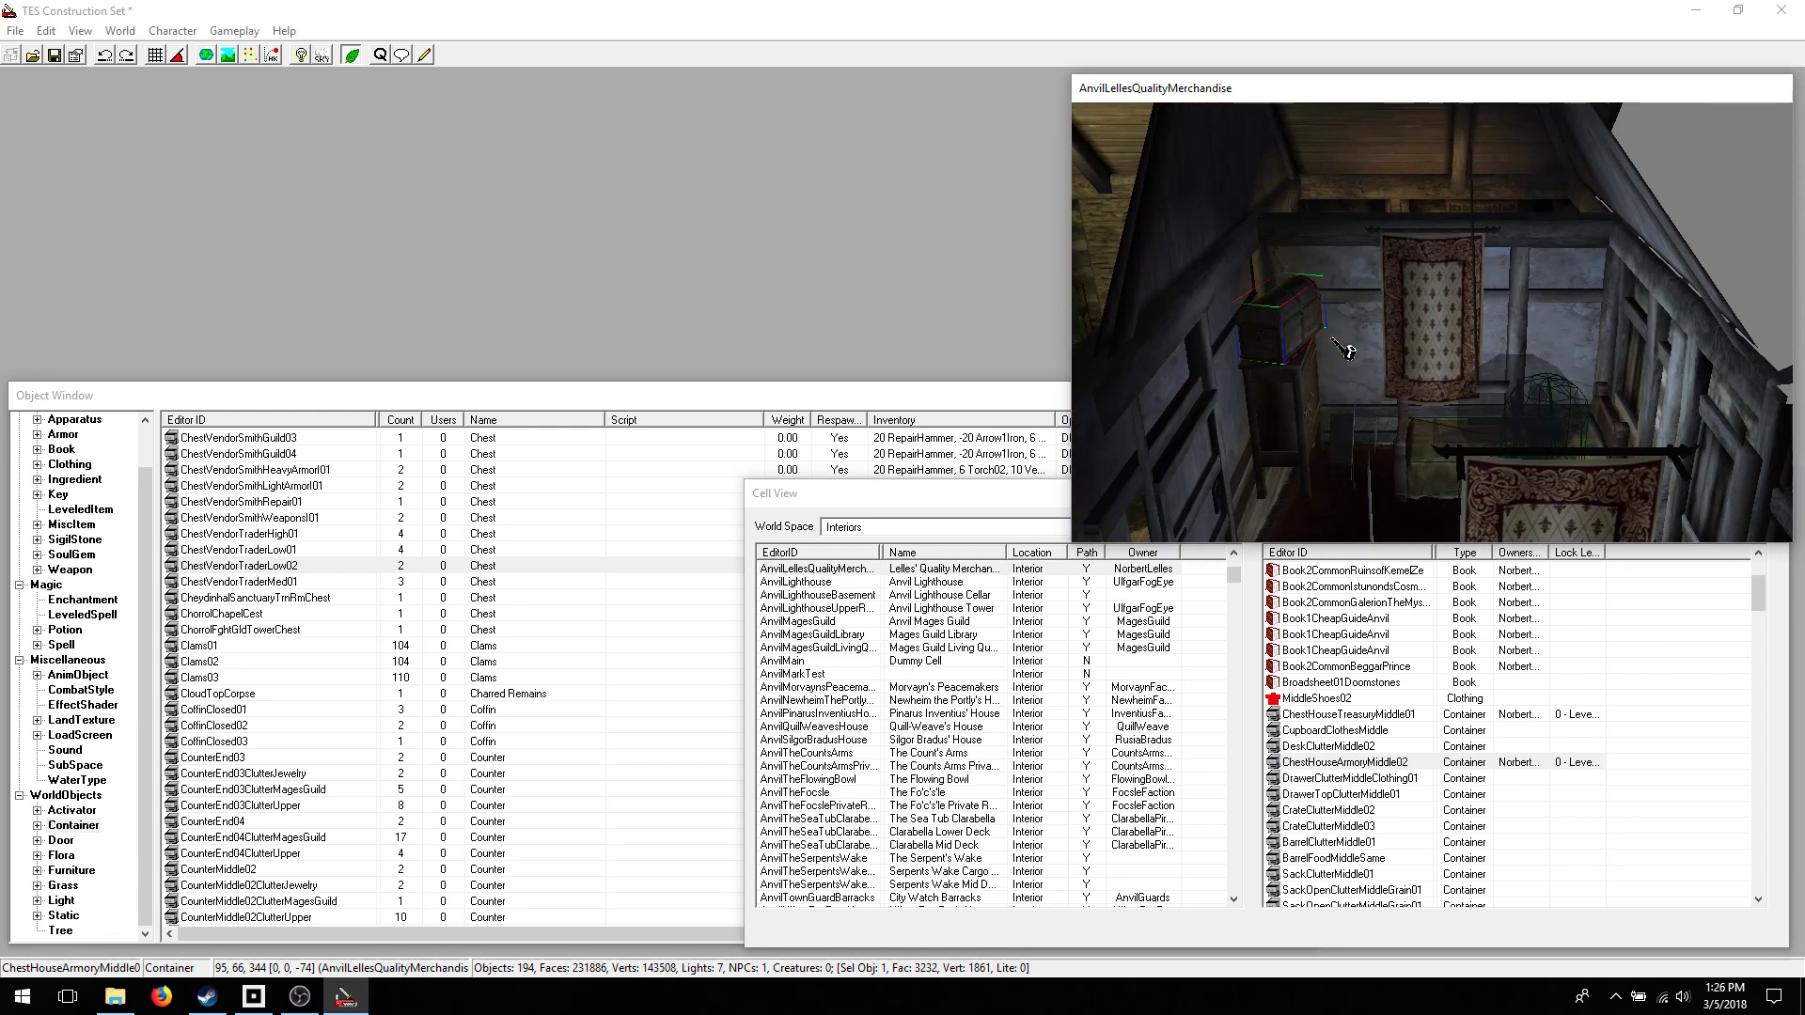
scroll(1334, 342, "up", 3)
scroll(1350, 350, "down", 2)
scroll(1350, 356, "down", 3)
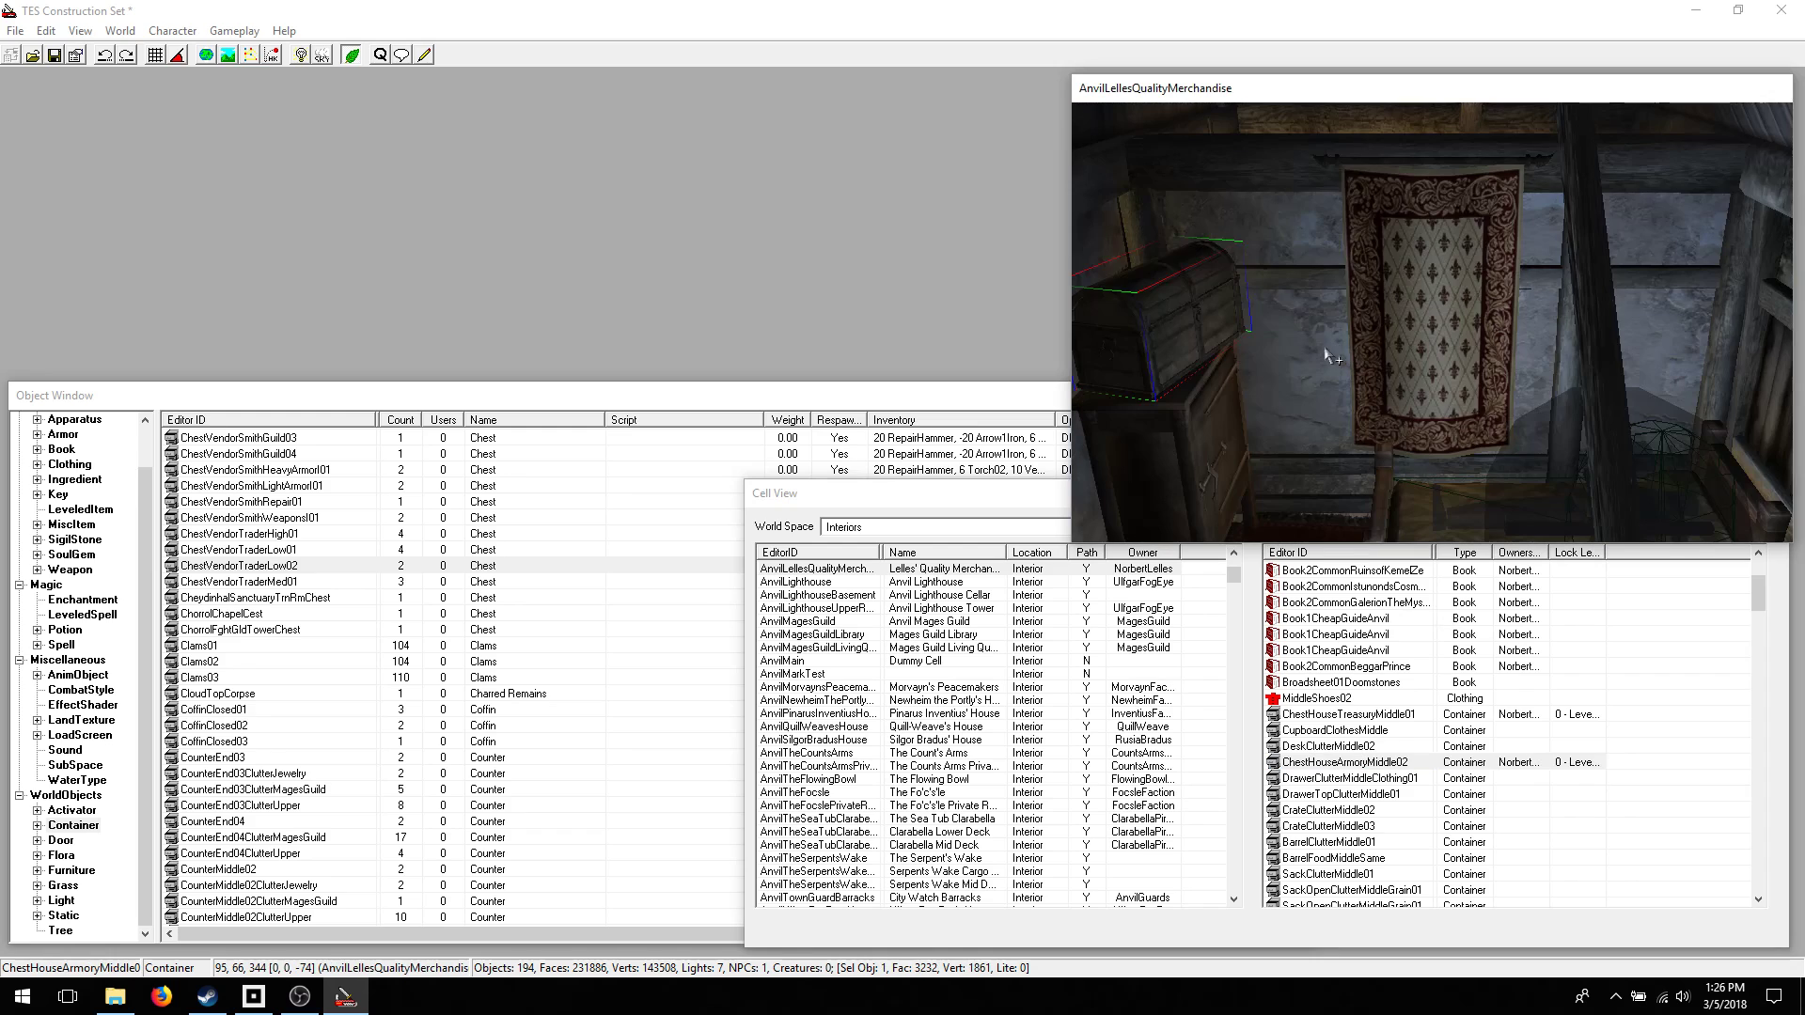
scroll(1271, 366, "down", 3)
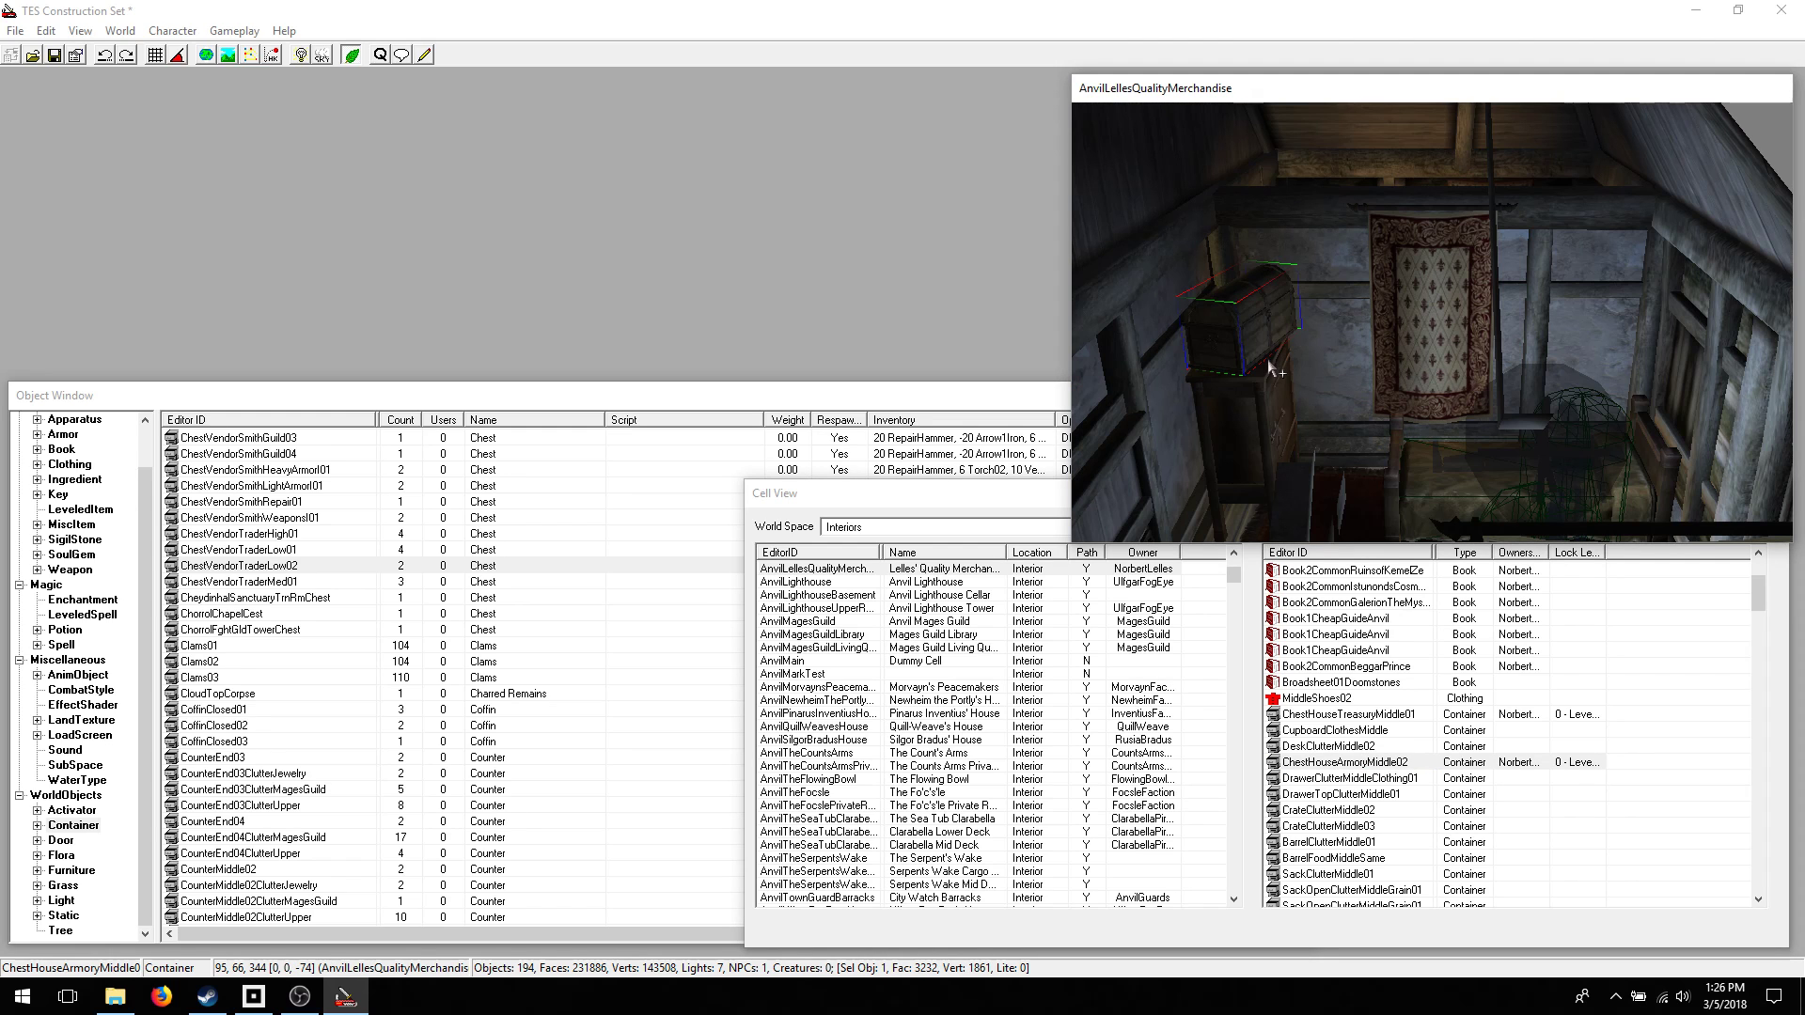
- Switch Cell View's world space to DAPeryiteRealm
left_click(870, 528)
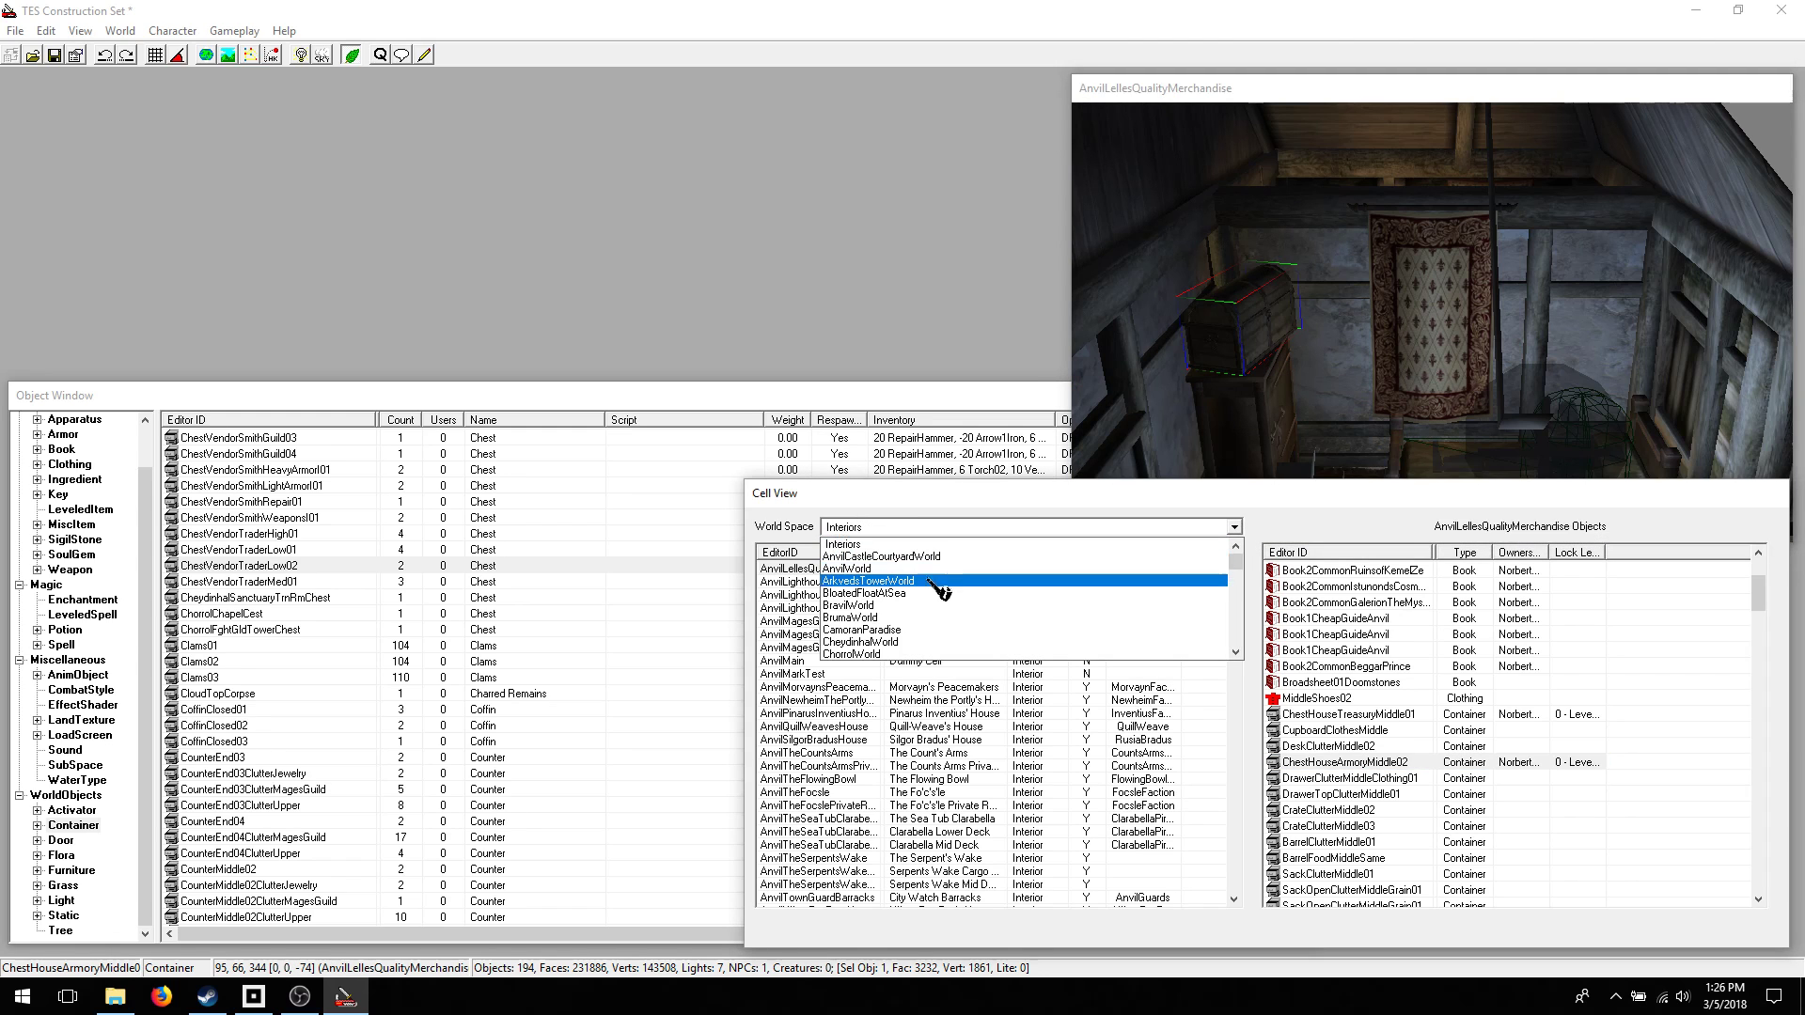
scroll(901, 612, "down", 2)
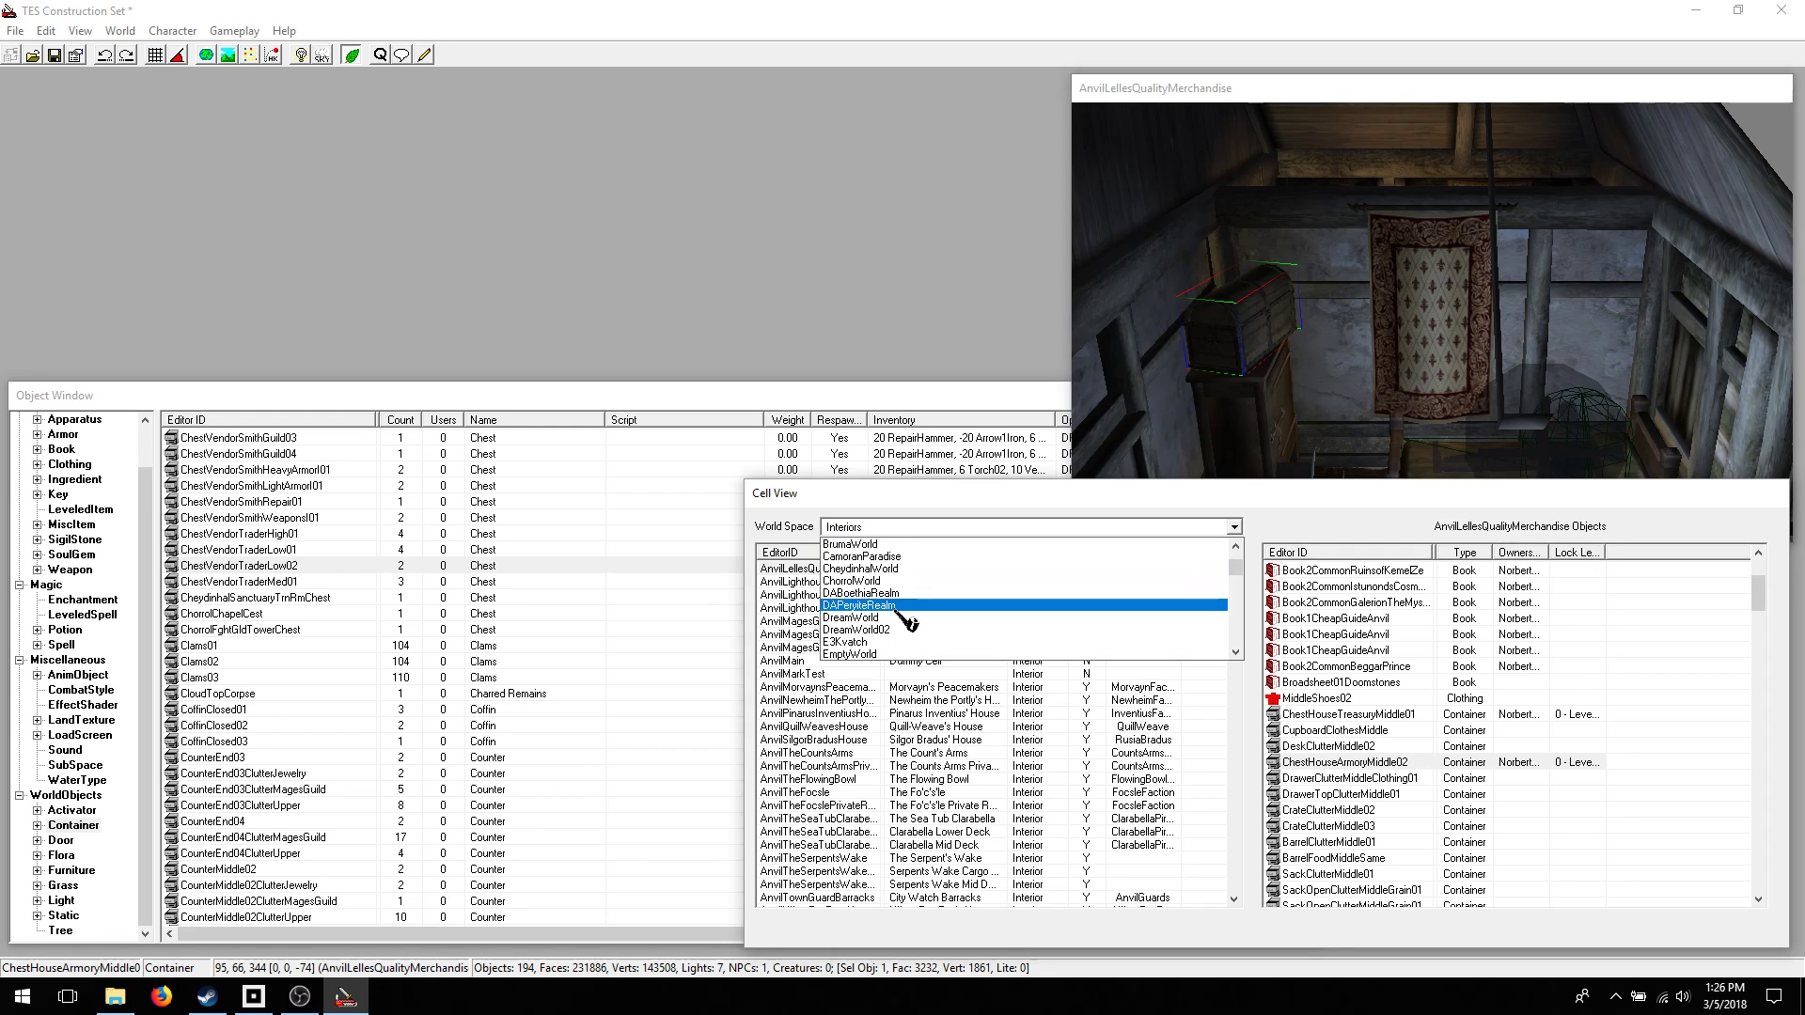
scroll(906, 620, "down", 6)
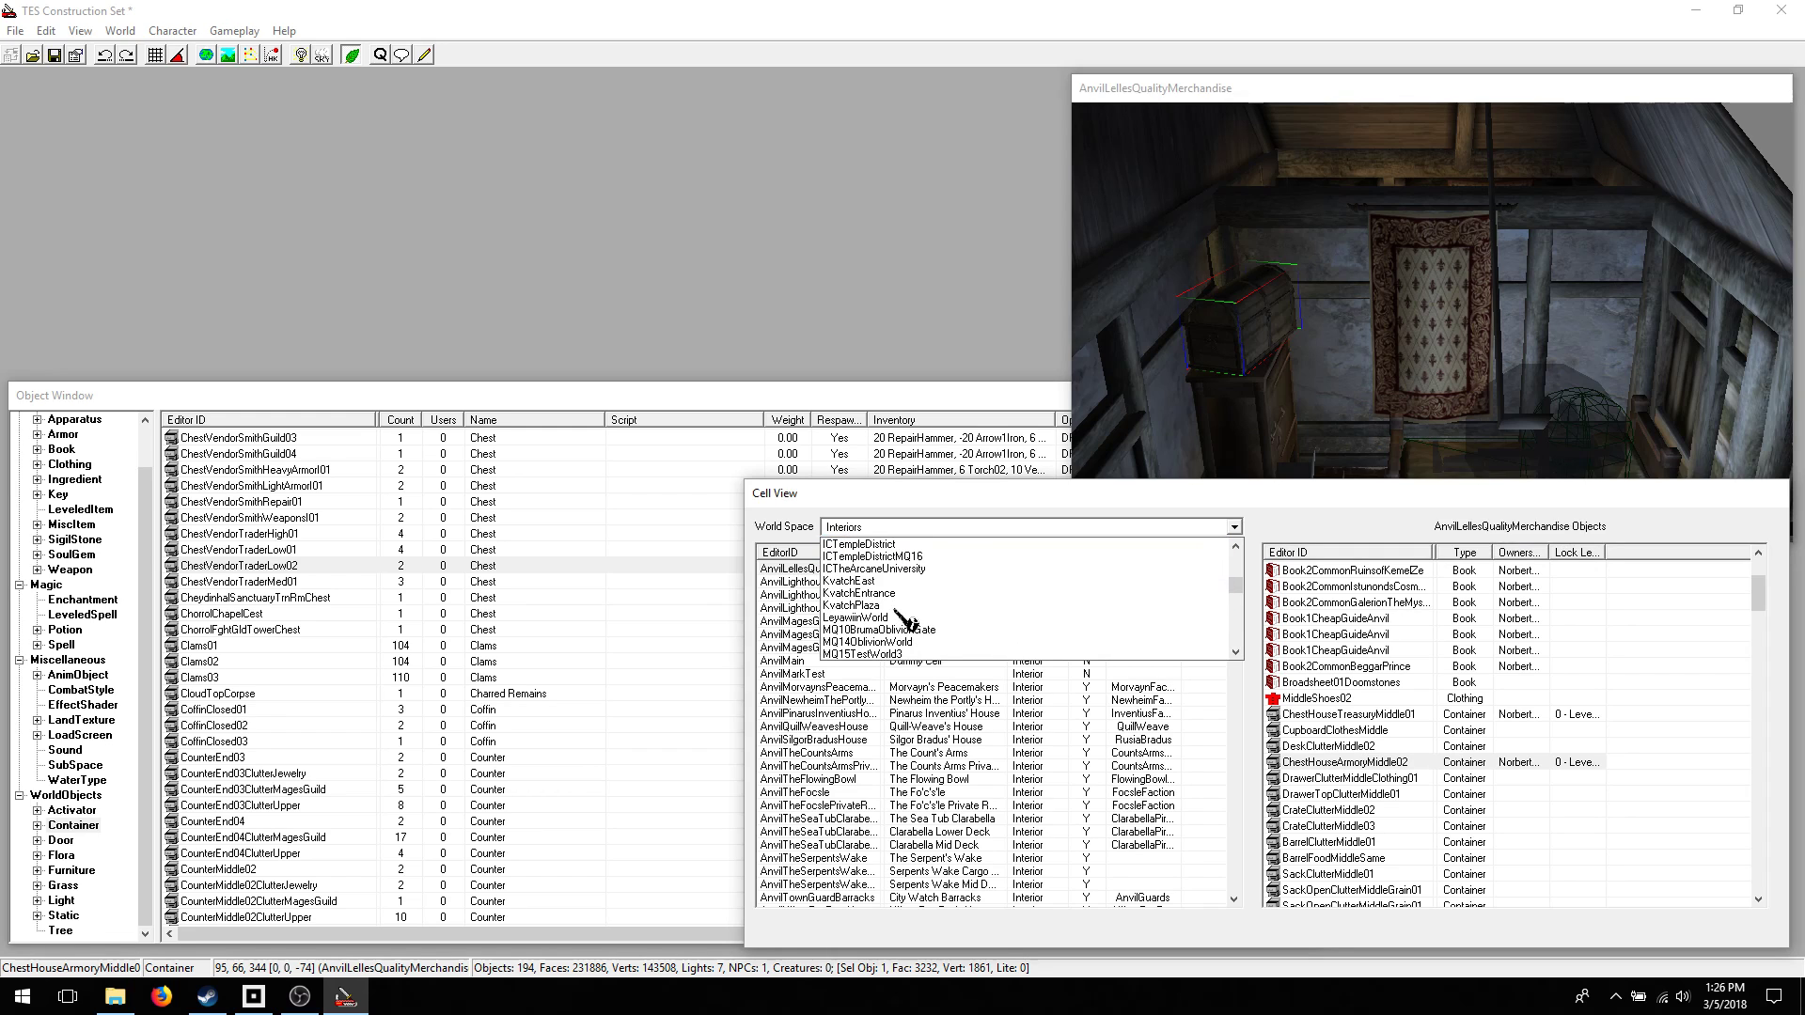
scroll(905, 621, "up", 5)
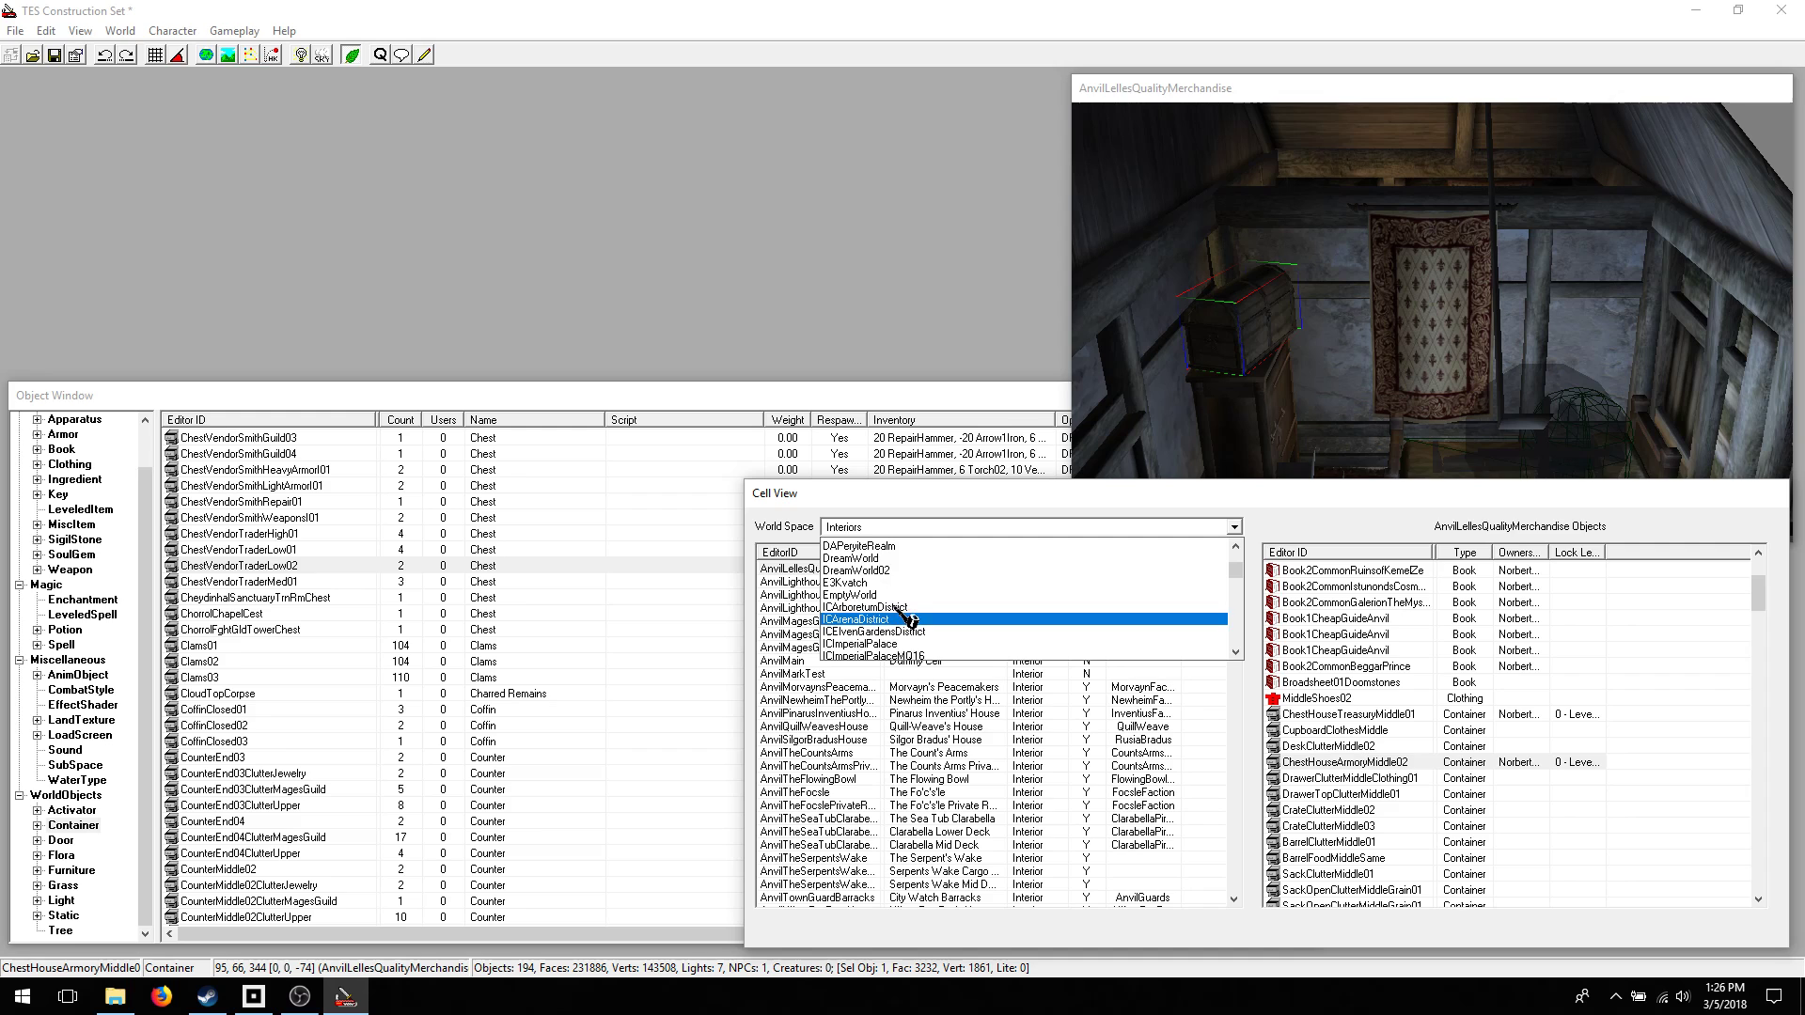
left_click(860, 569)
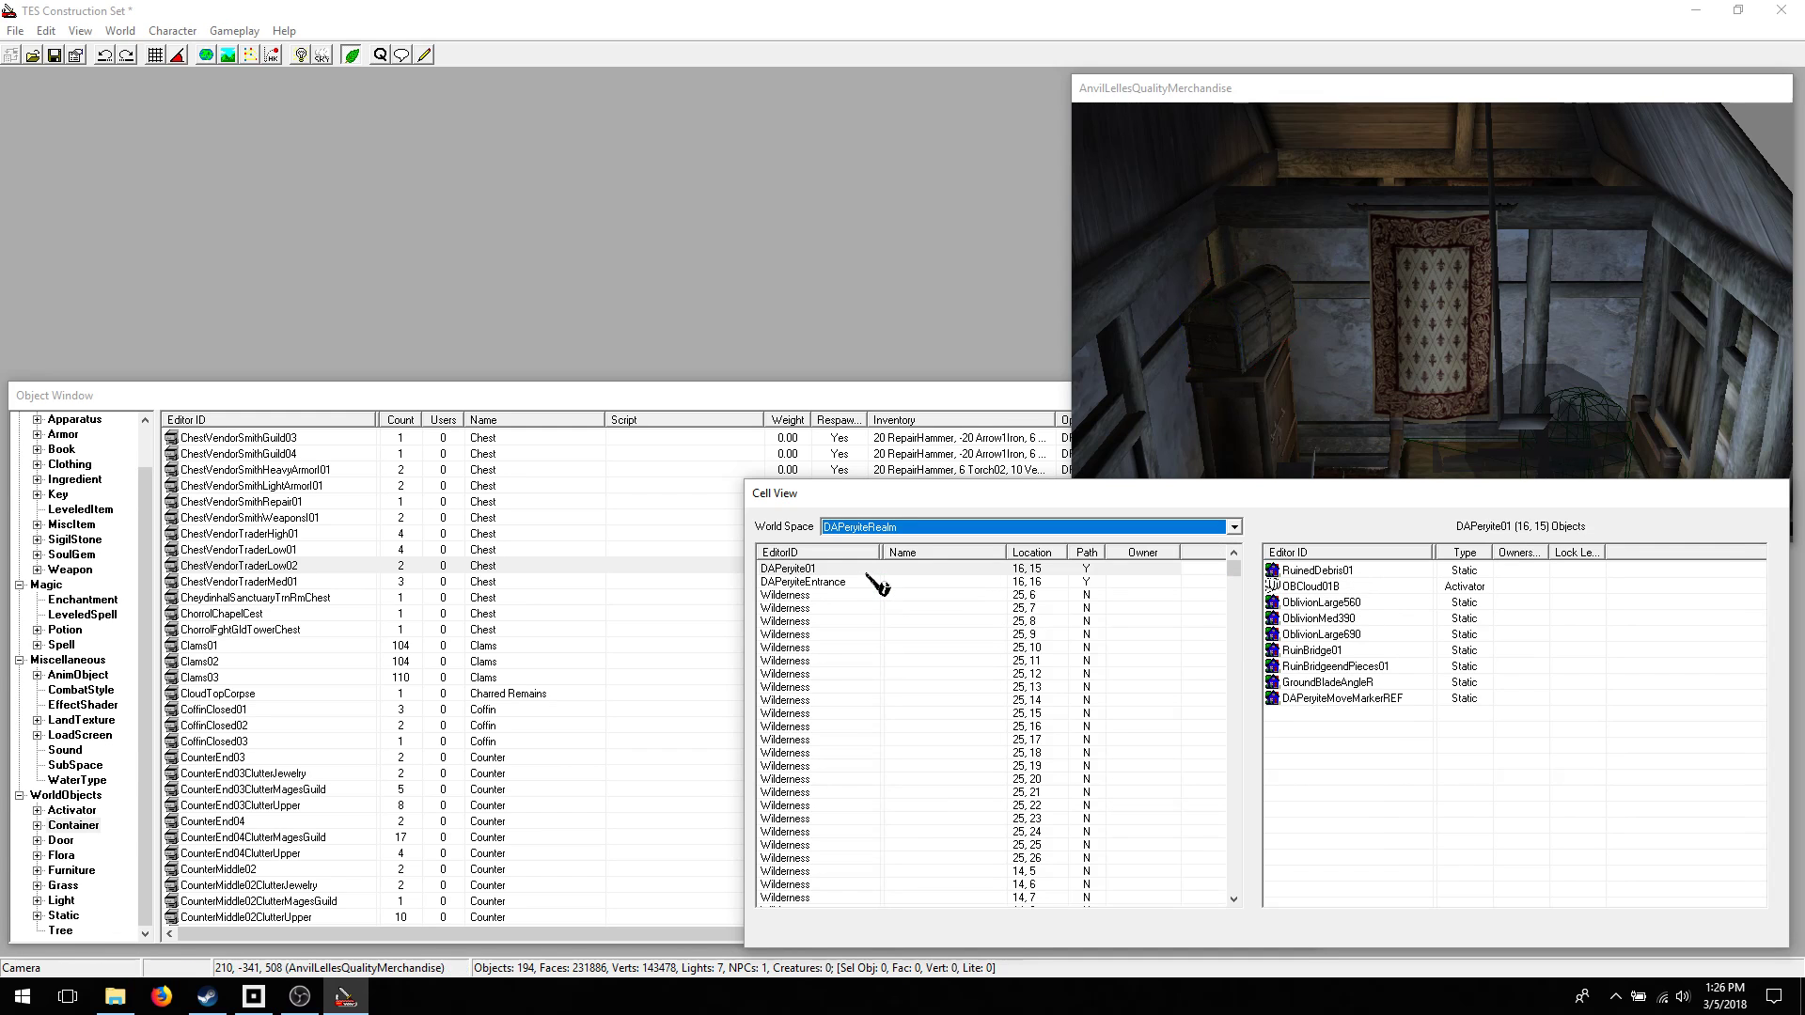
- Load the DAPeryiteEntrance cell at a BloodGrassPLANT and zoom out over the ruins
left_click(825, 583)
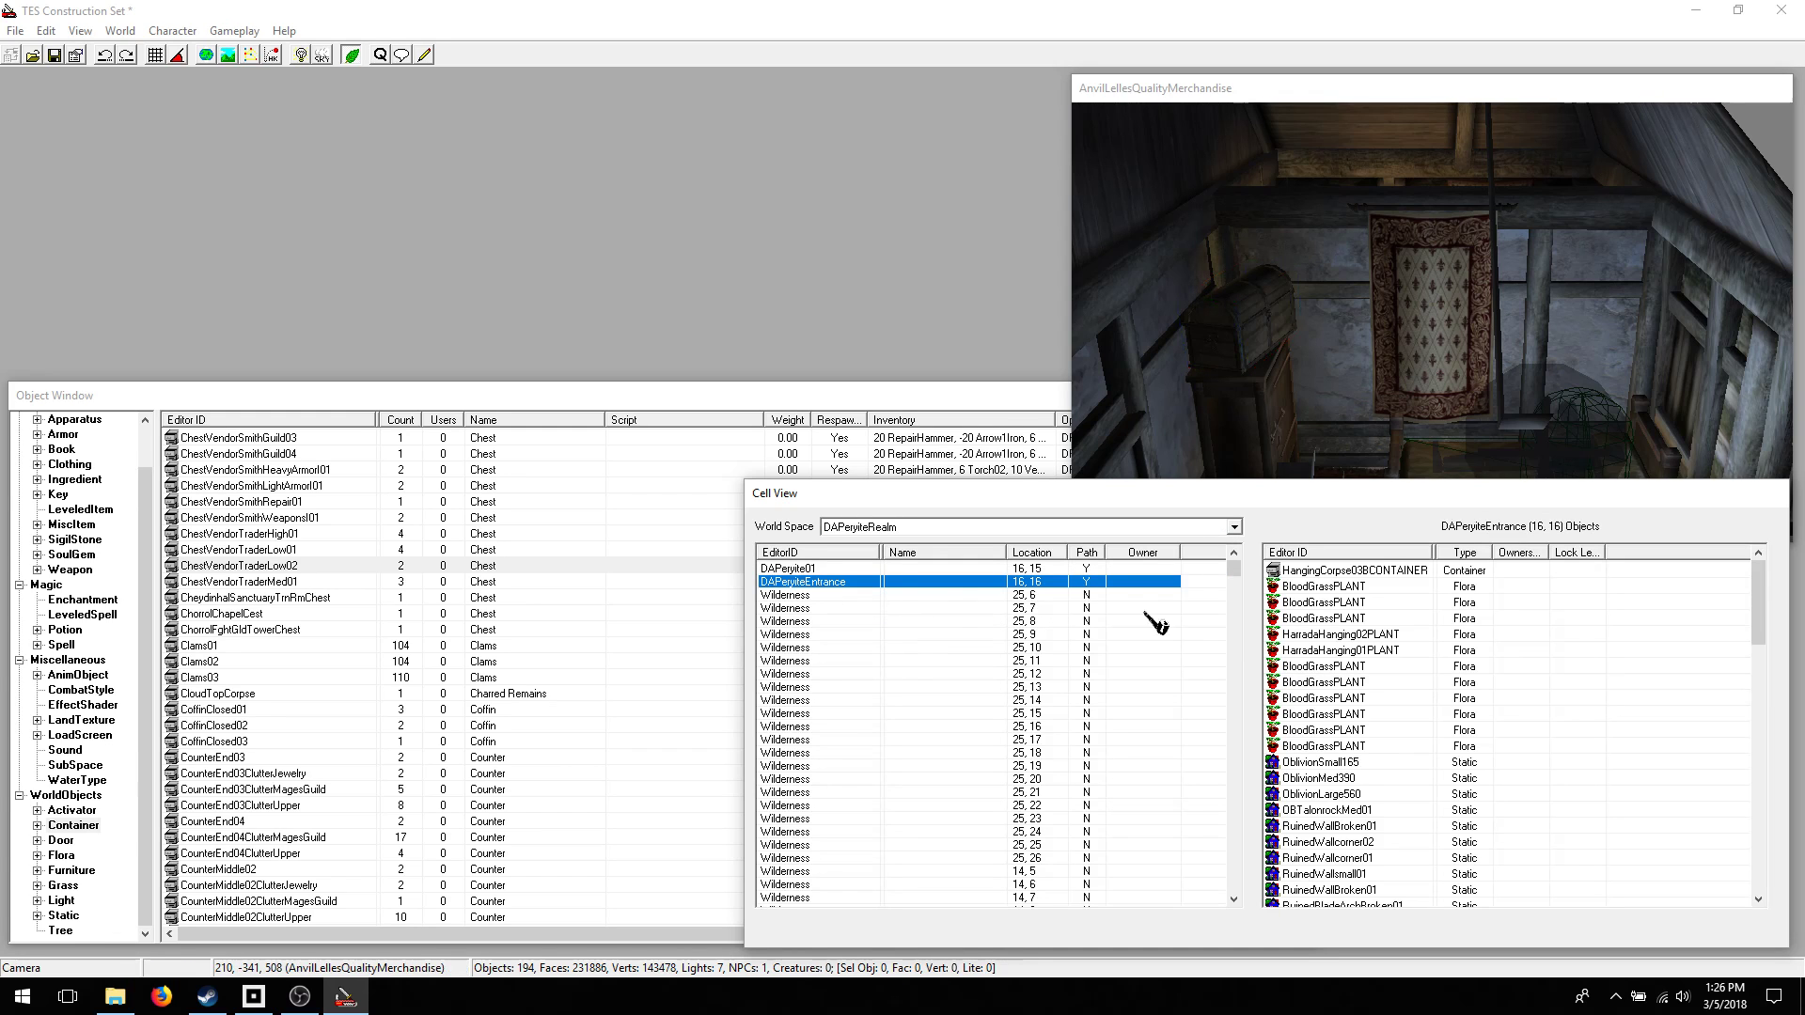
double_click(1337, 588)
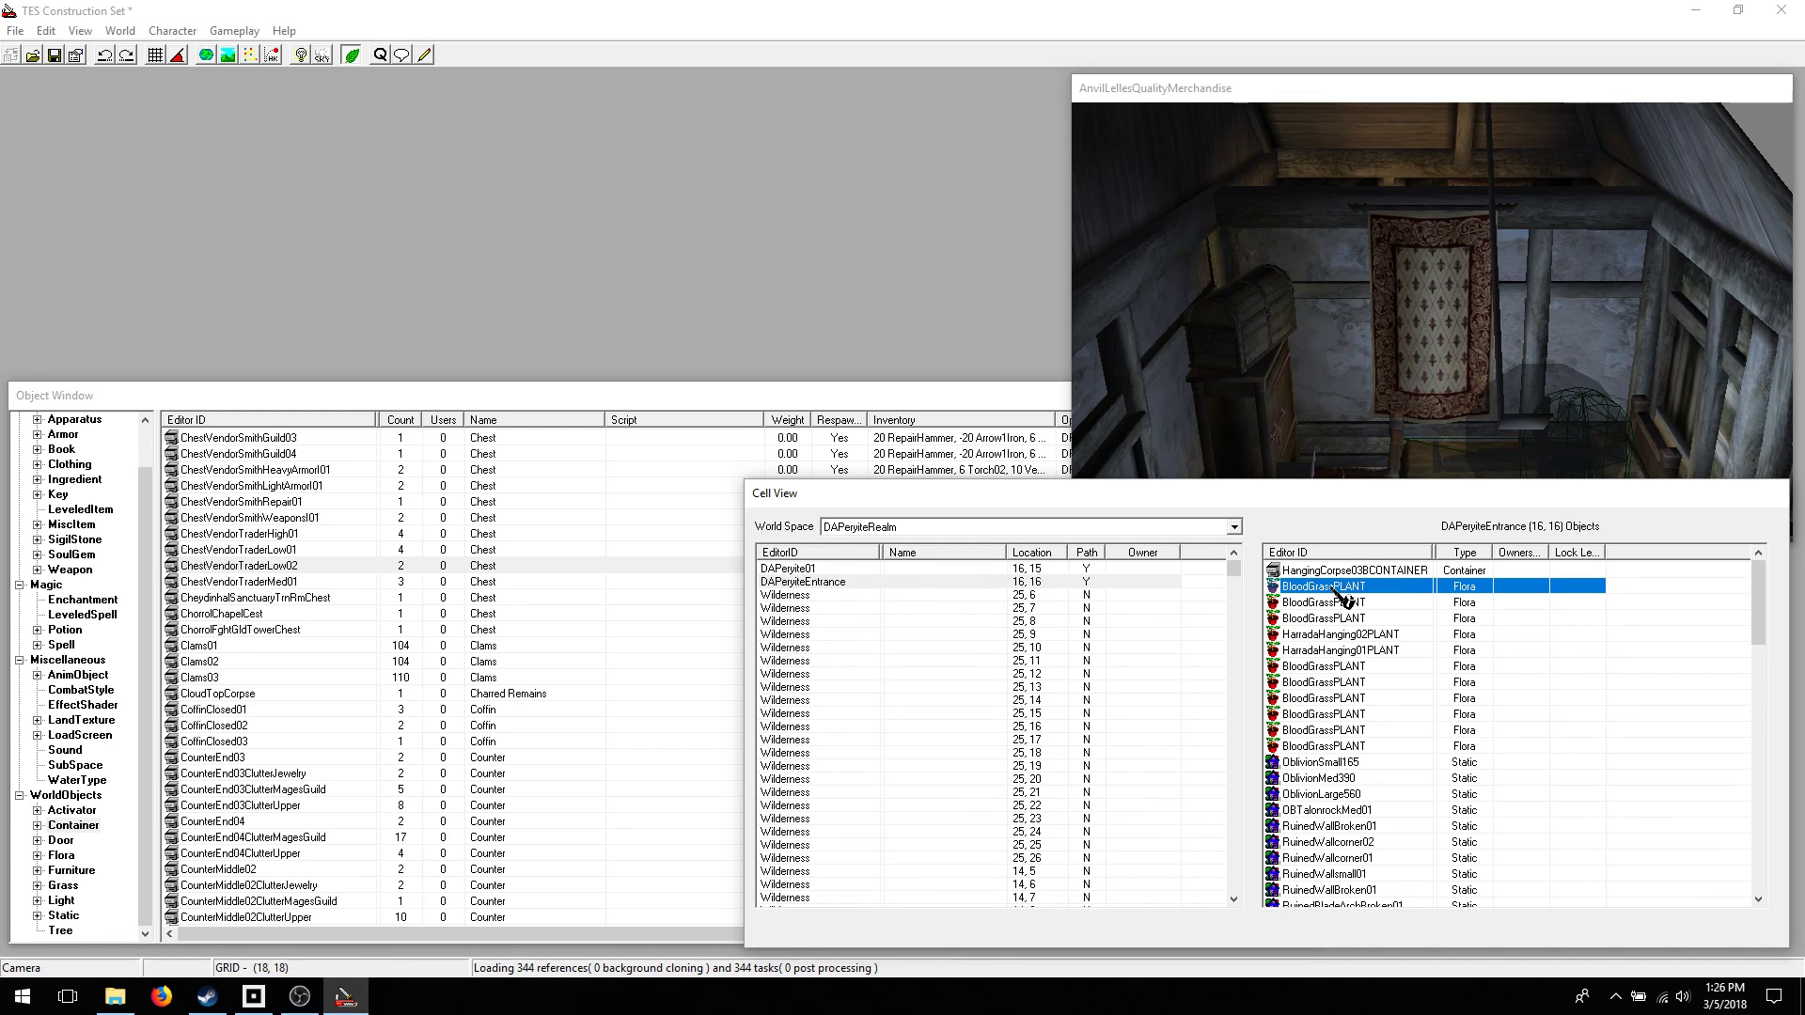
right_click(1338, 593)
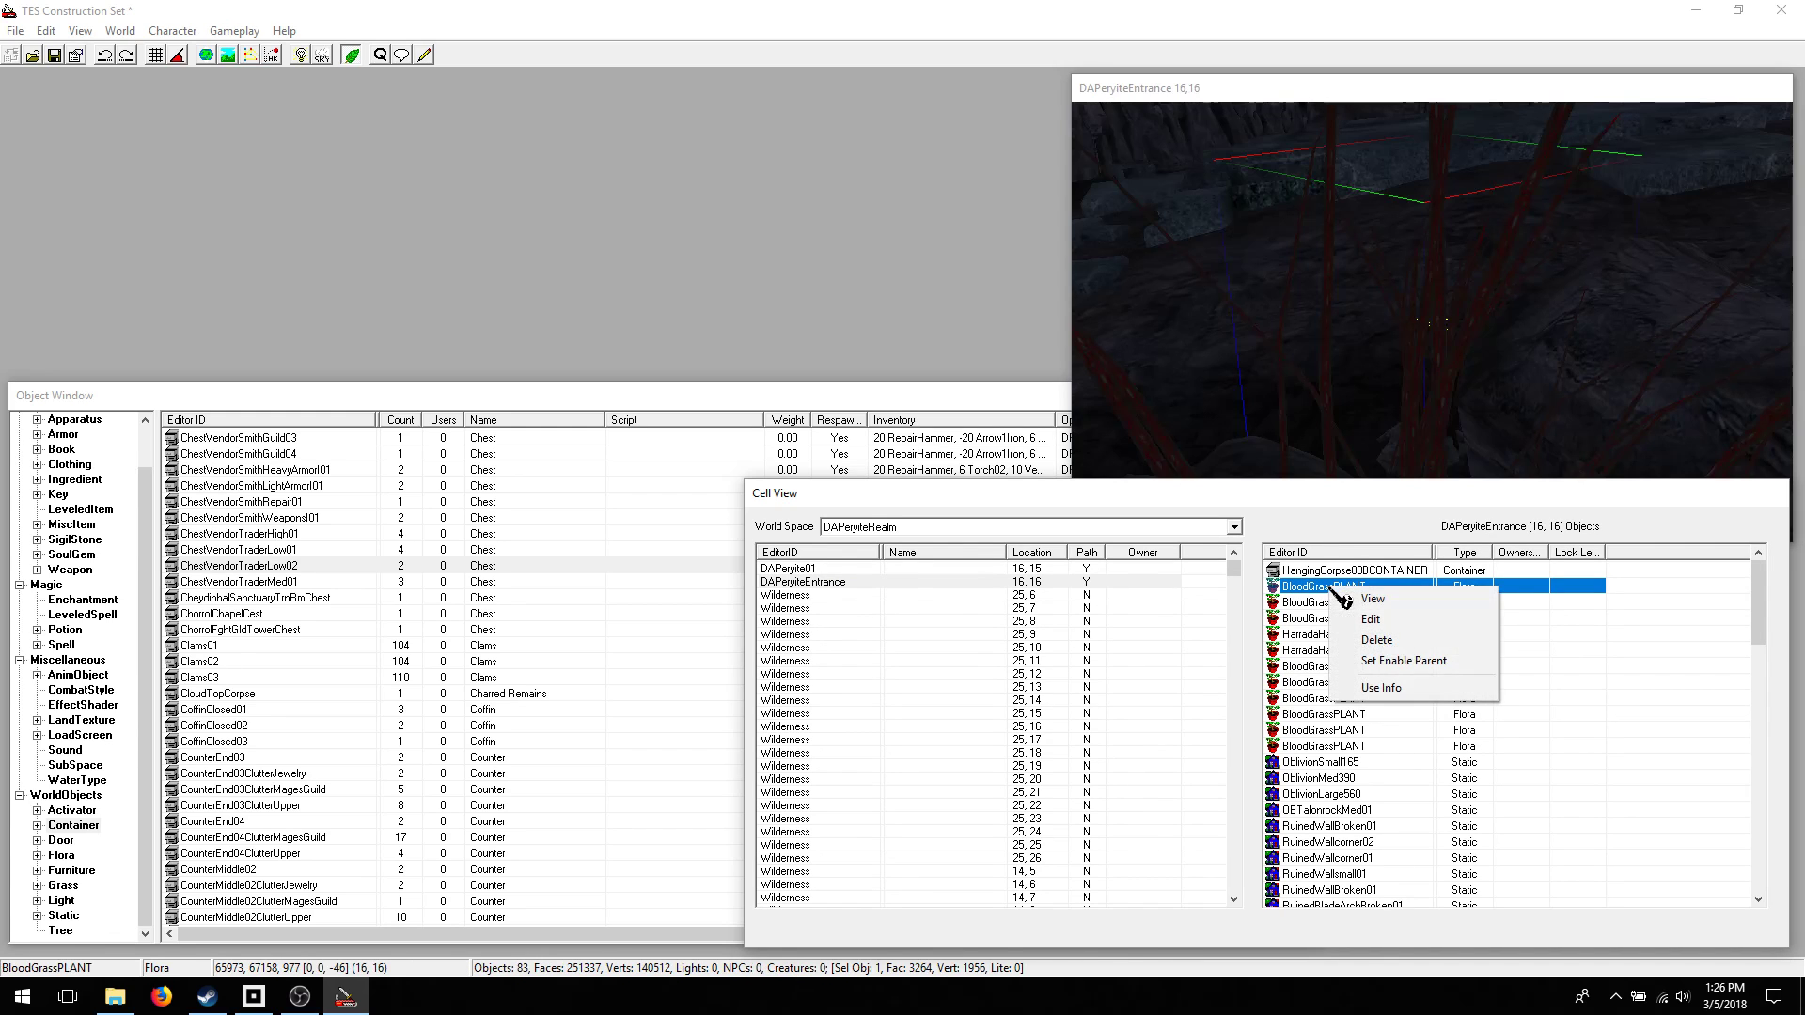
left_click(1357, 331)
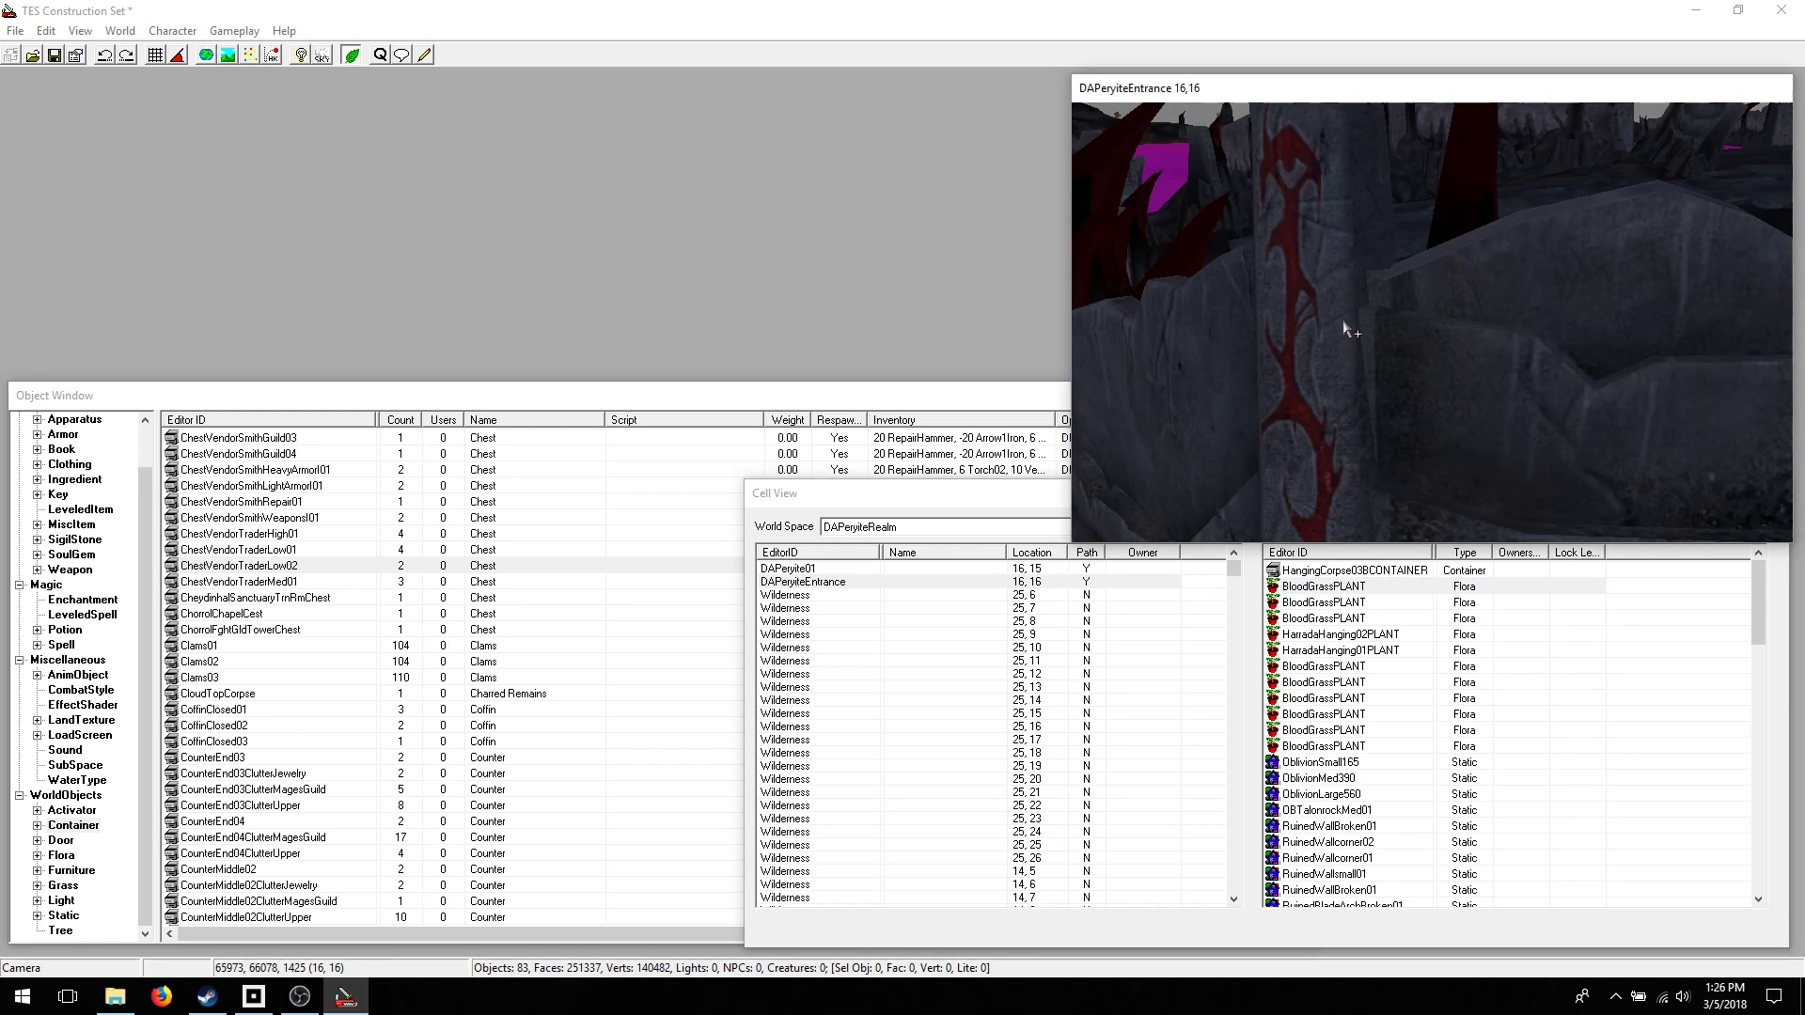
scroll(1344, 329, "down", 5)
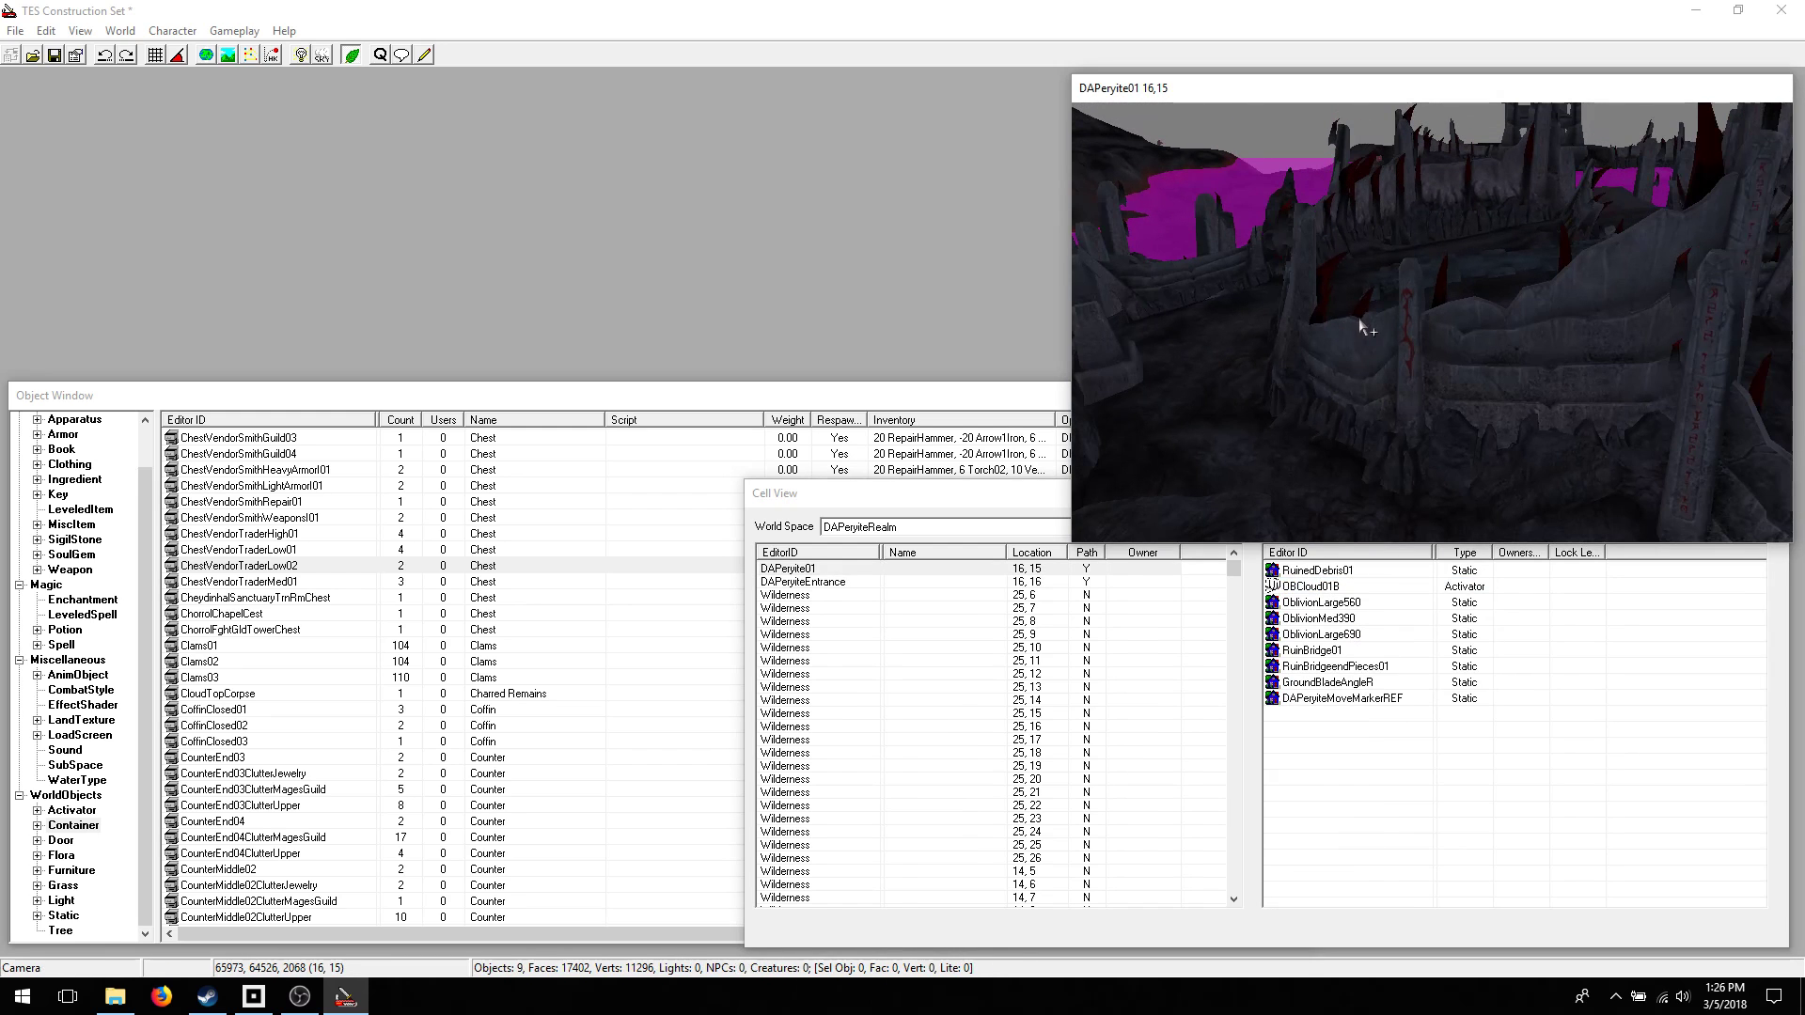
scroll(1363, 327, "down", 5)
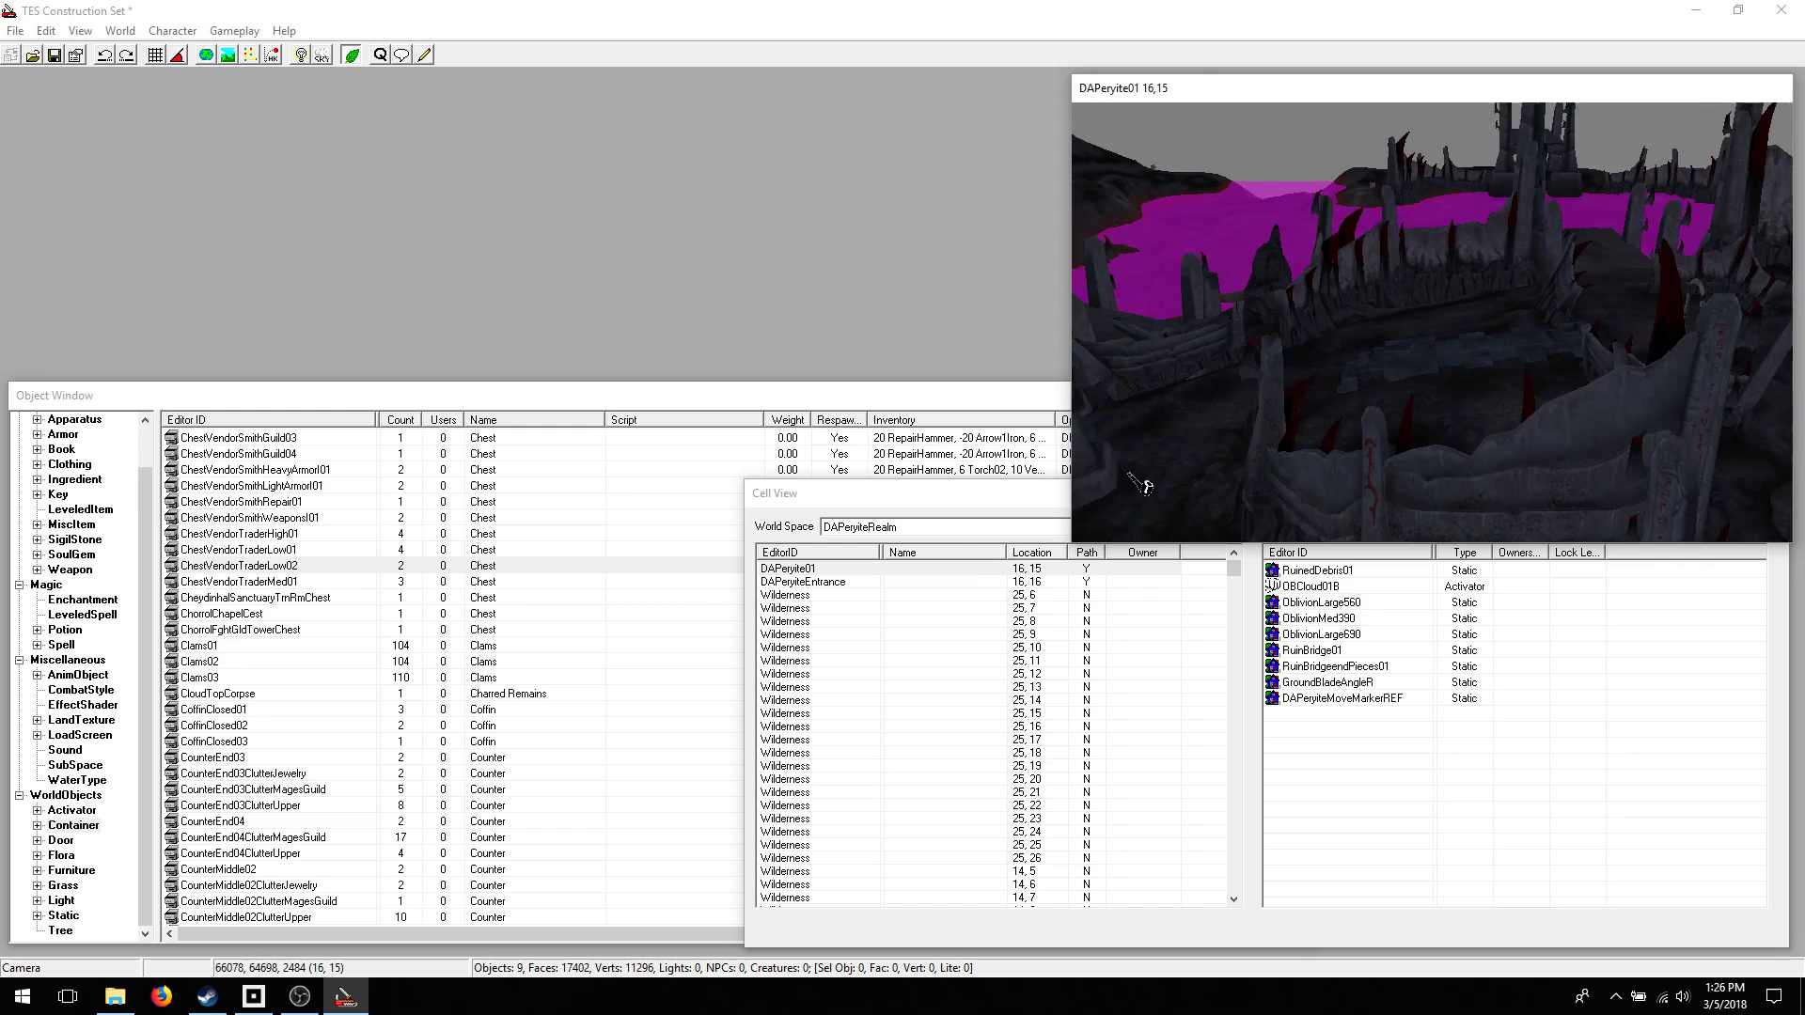
scroll(1141, 484, "down", 2)
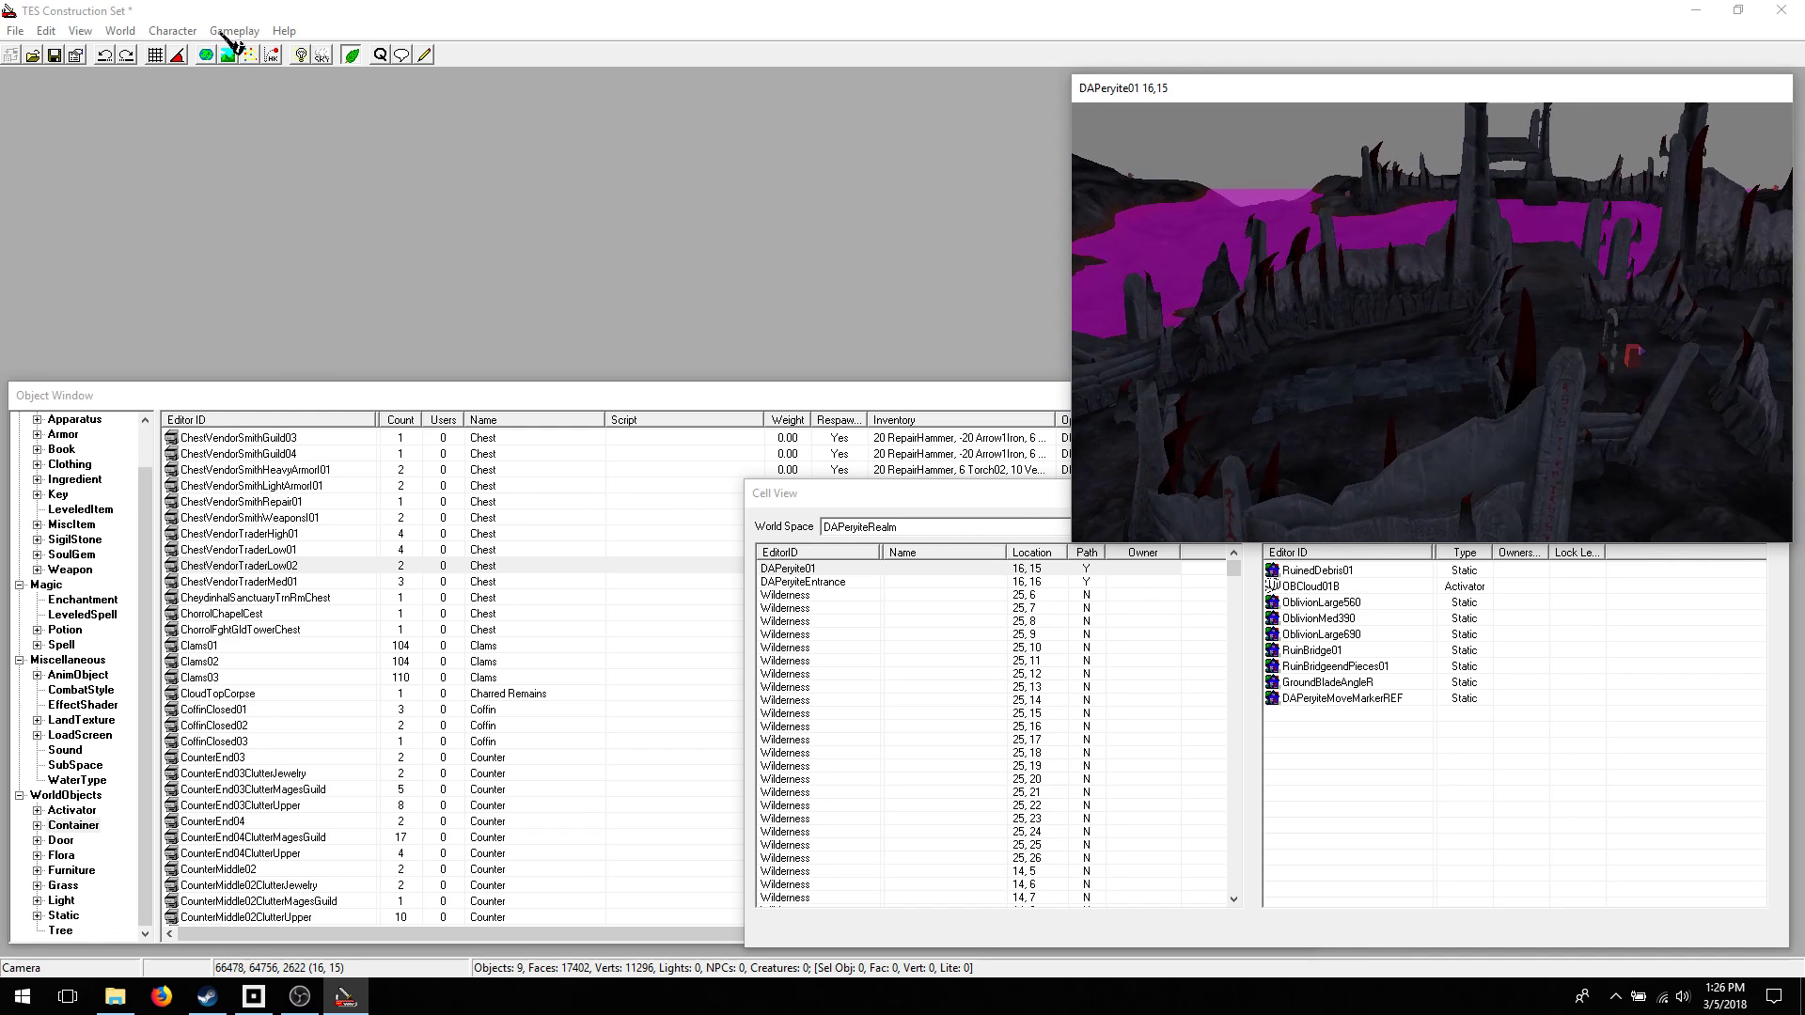
left_click(230, 31)
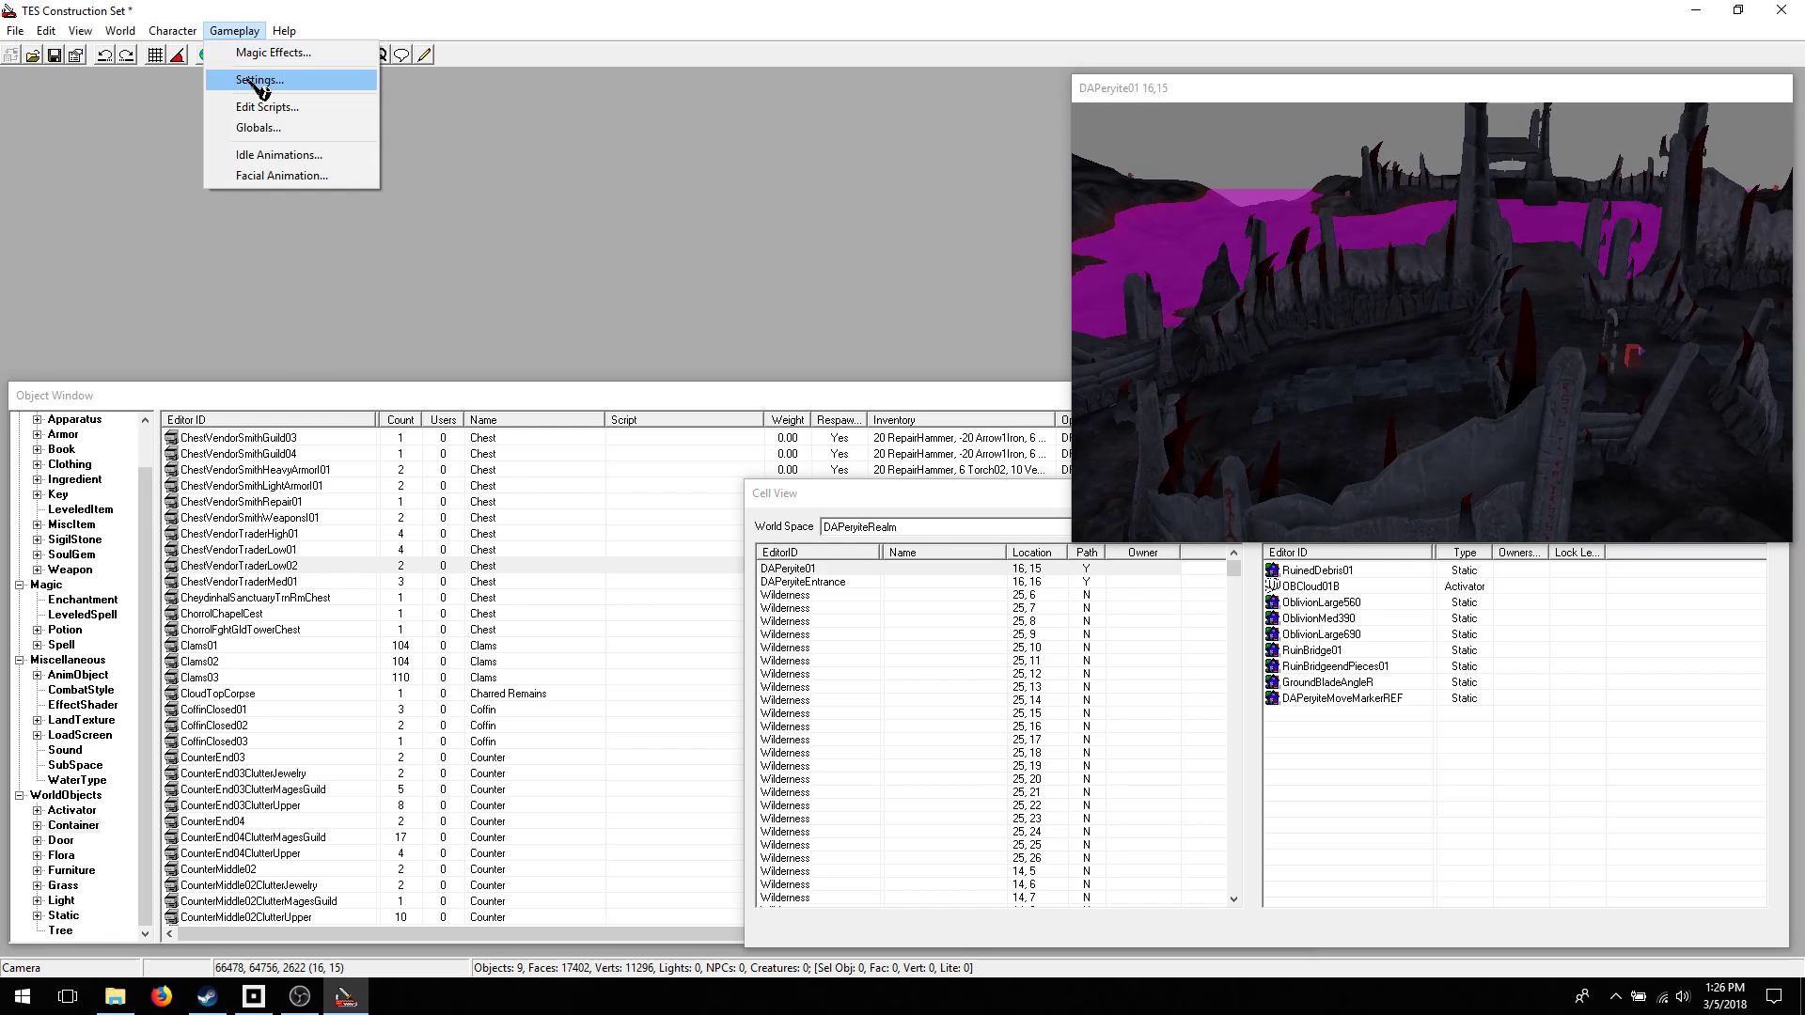
left_click(259, 53)
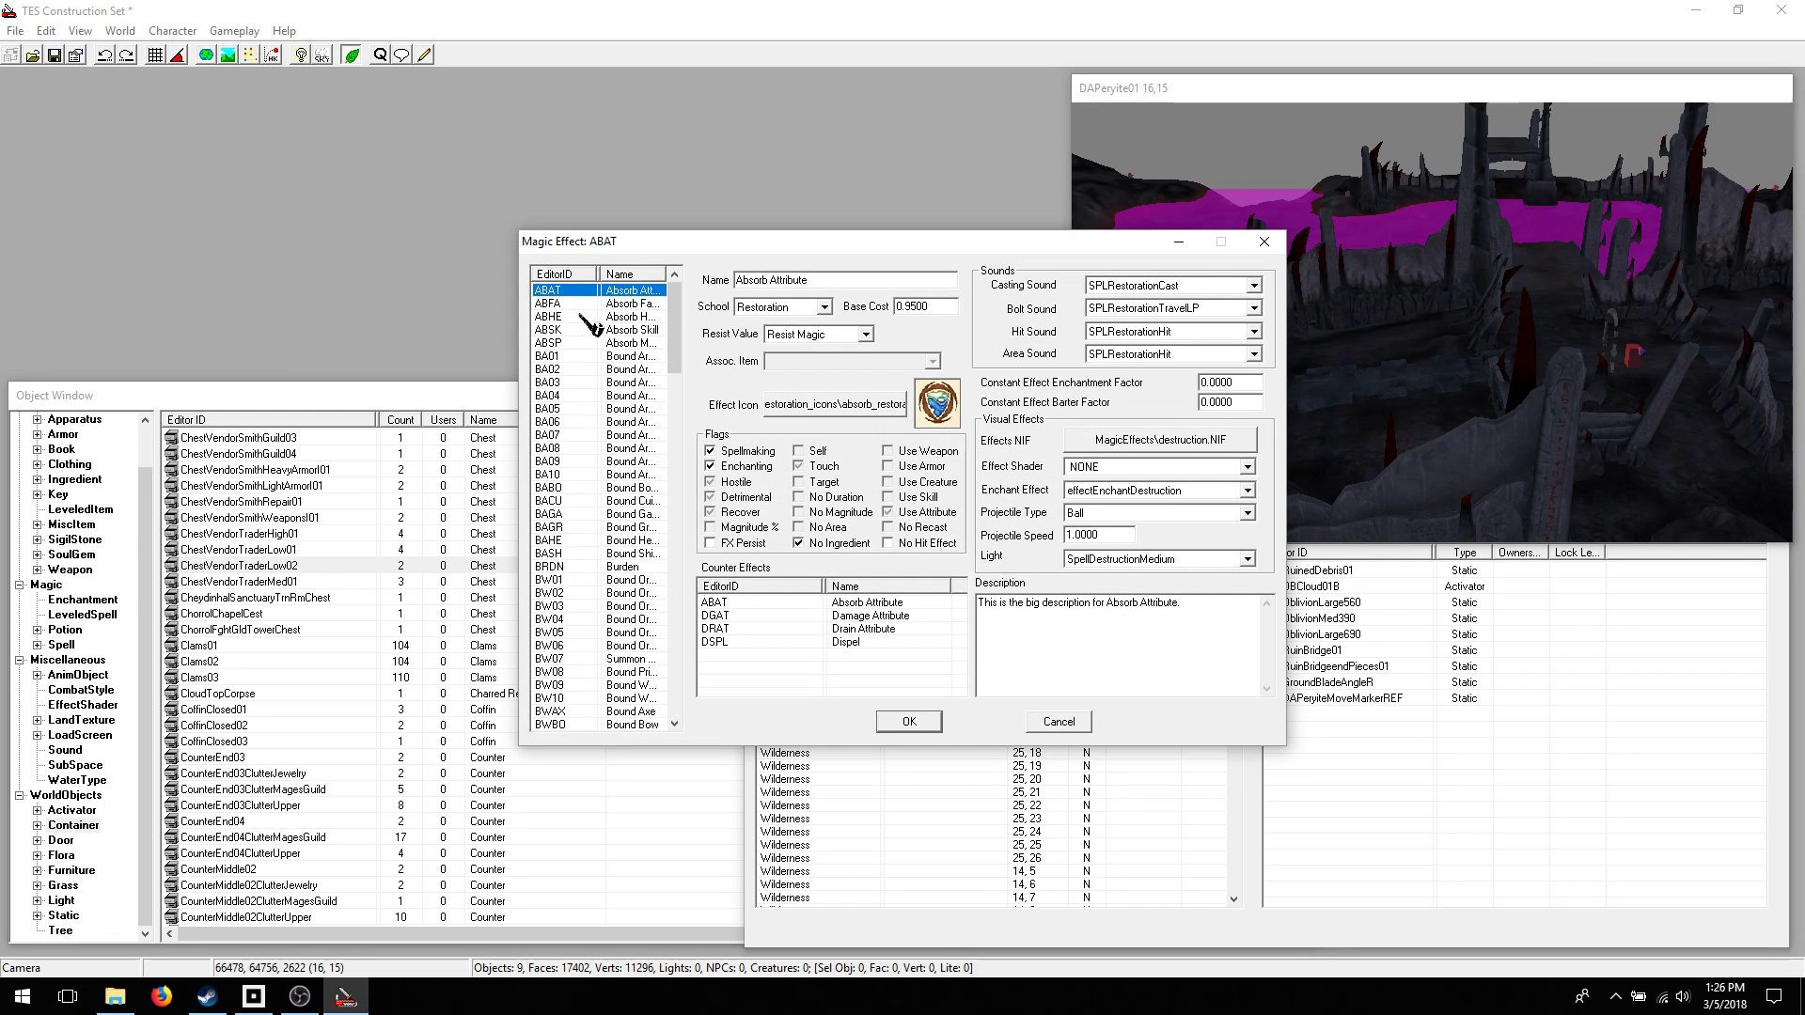
left_click(551, 343)
left_click(553, 411)
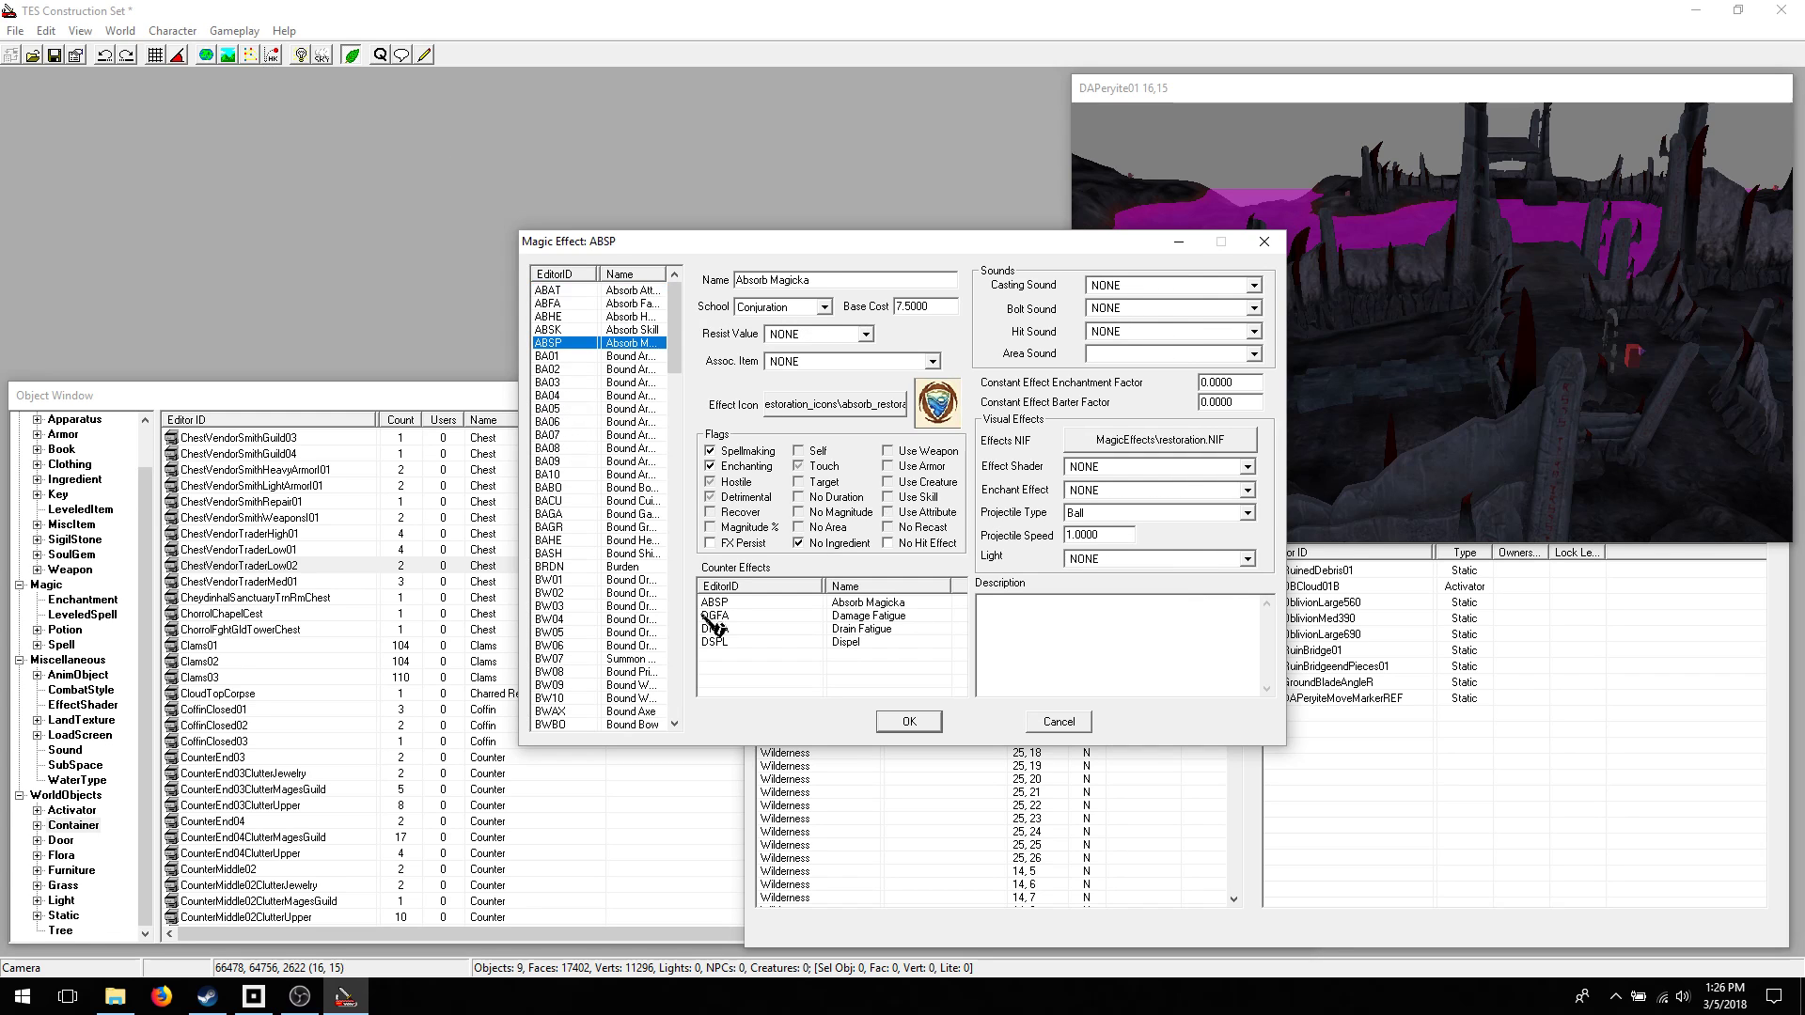
- Close the magic effect editor unsaved and open the Globals dialog
left_click(1060, 722)
left_click(235, 31)
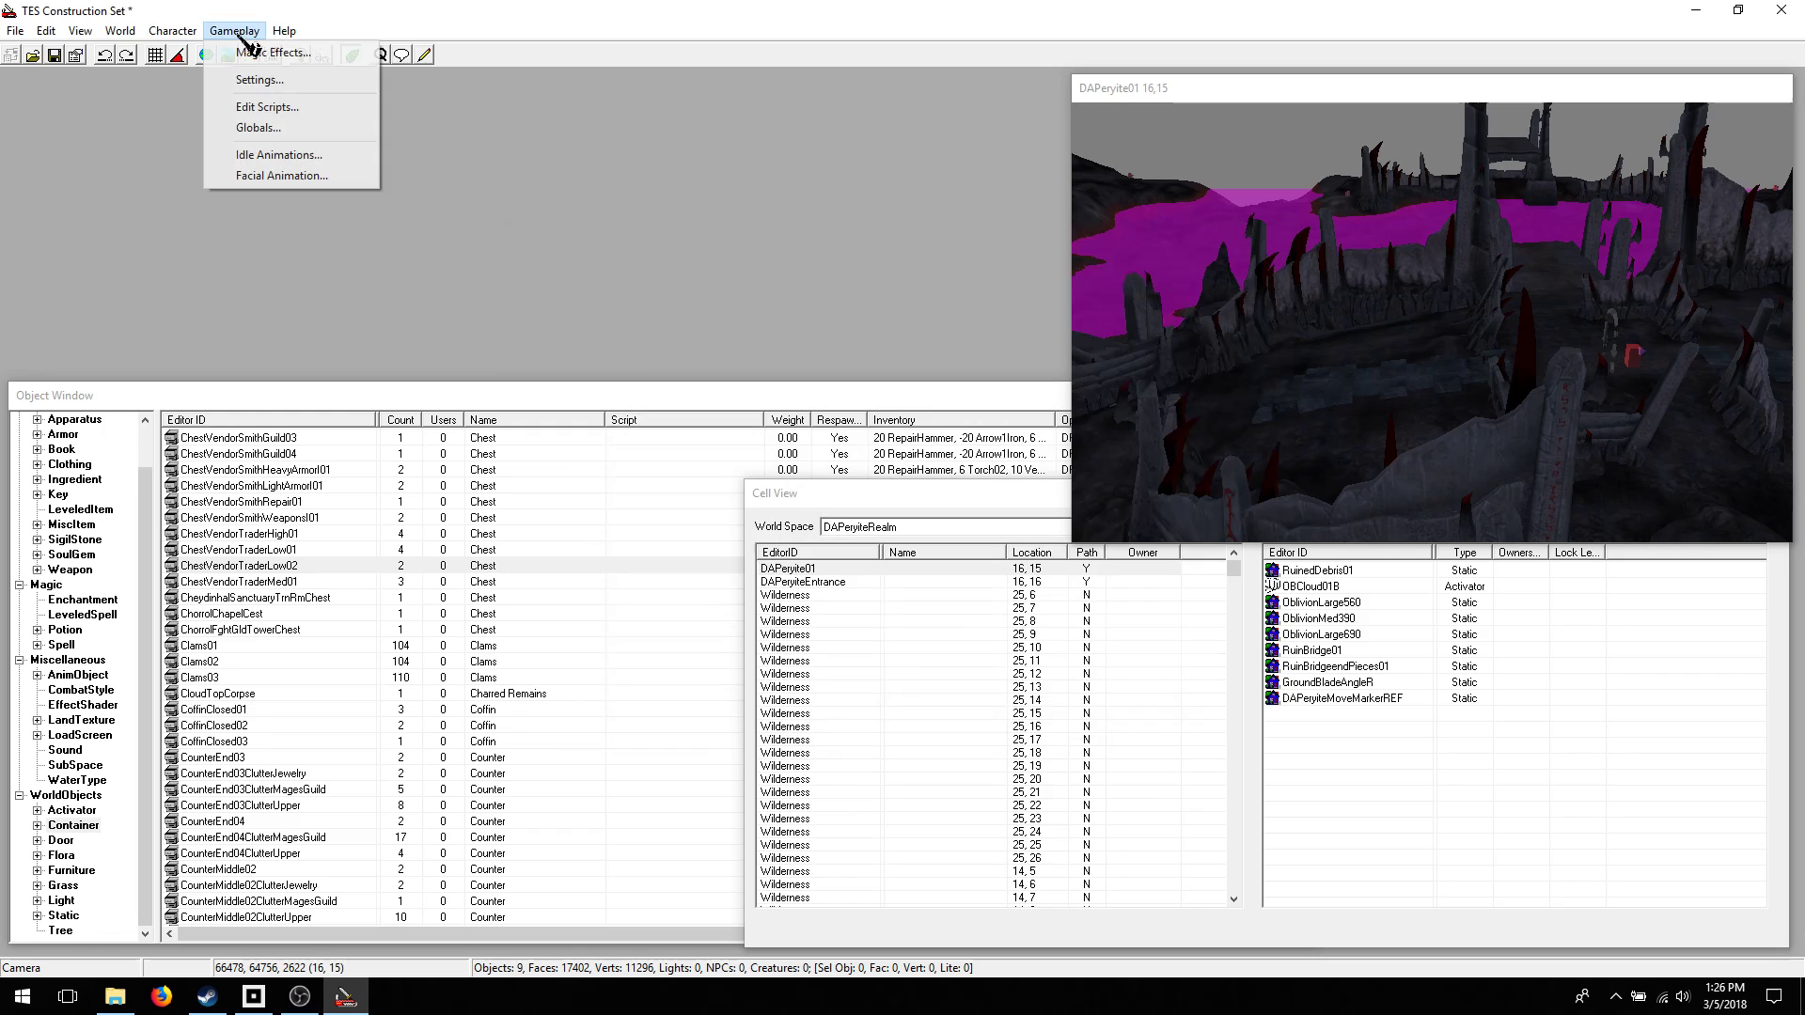
left_click(255, 127)
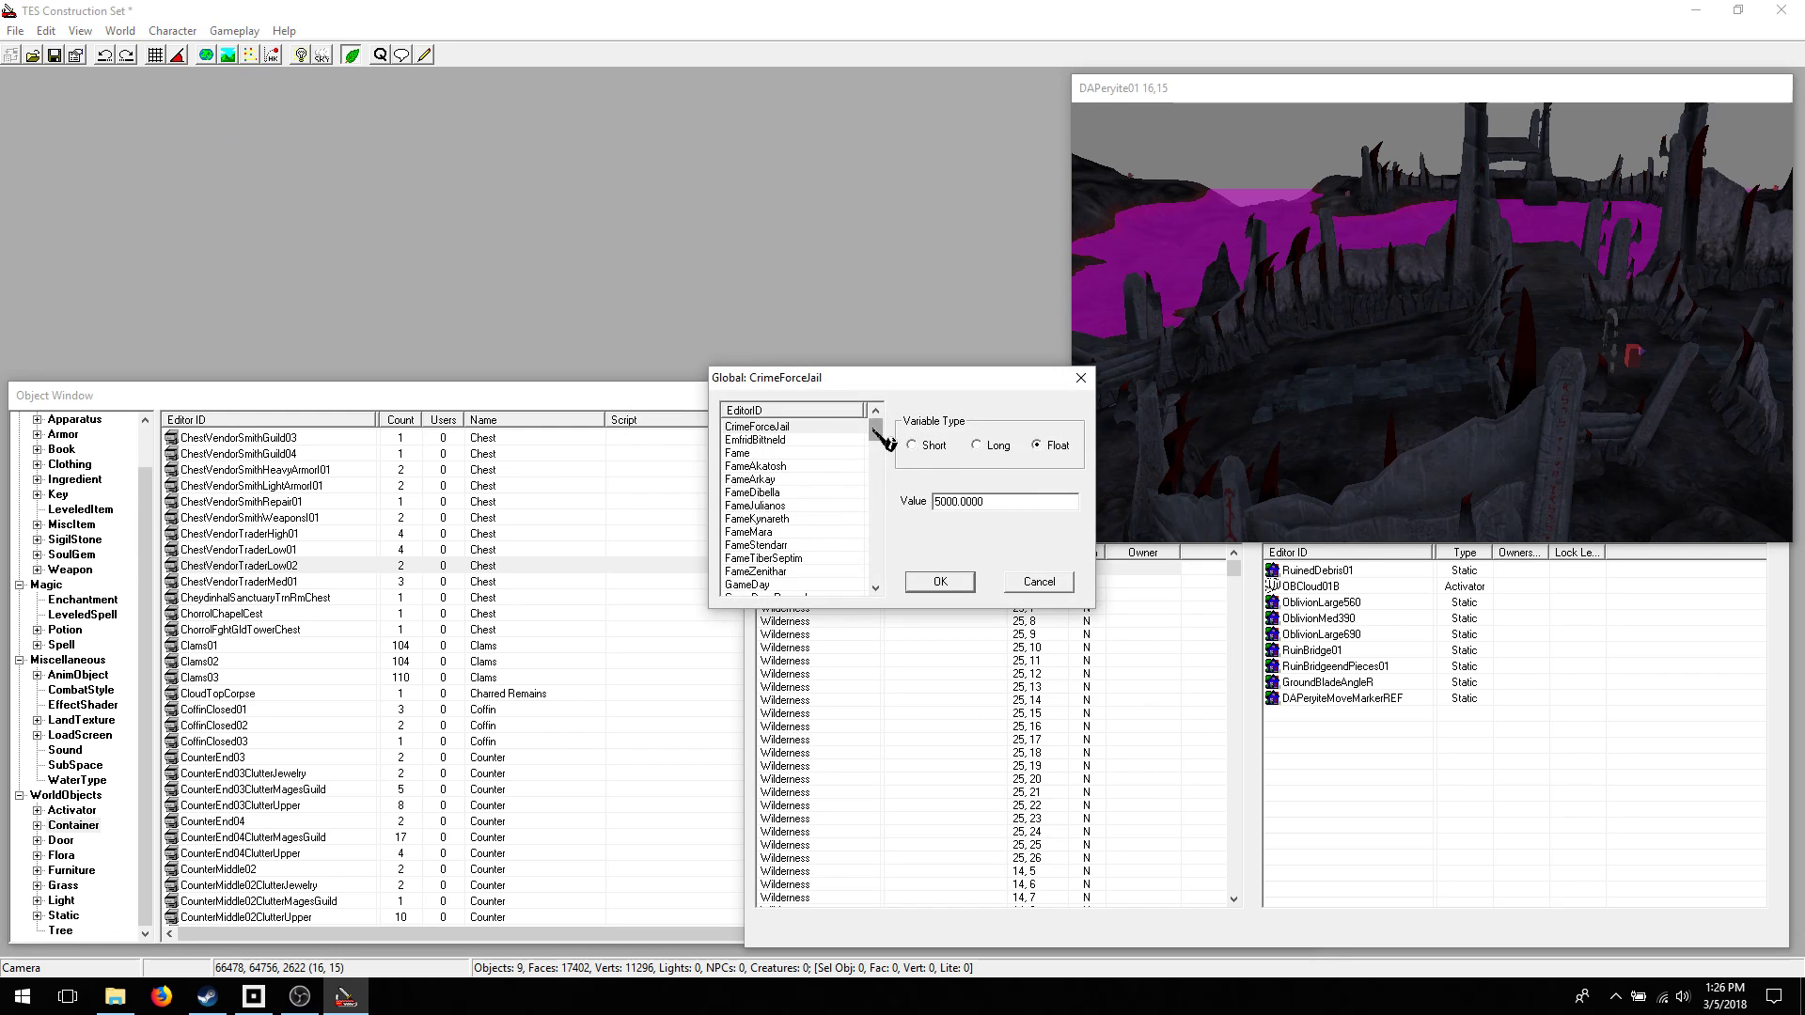
- Inspect the CrimeForceJail, EmfridBittneld, Fame, FameArkay, FameKynareth and FameStendarr globals
left_click(784, 430)
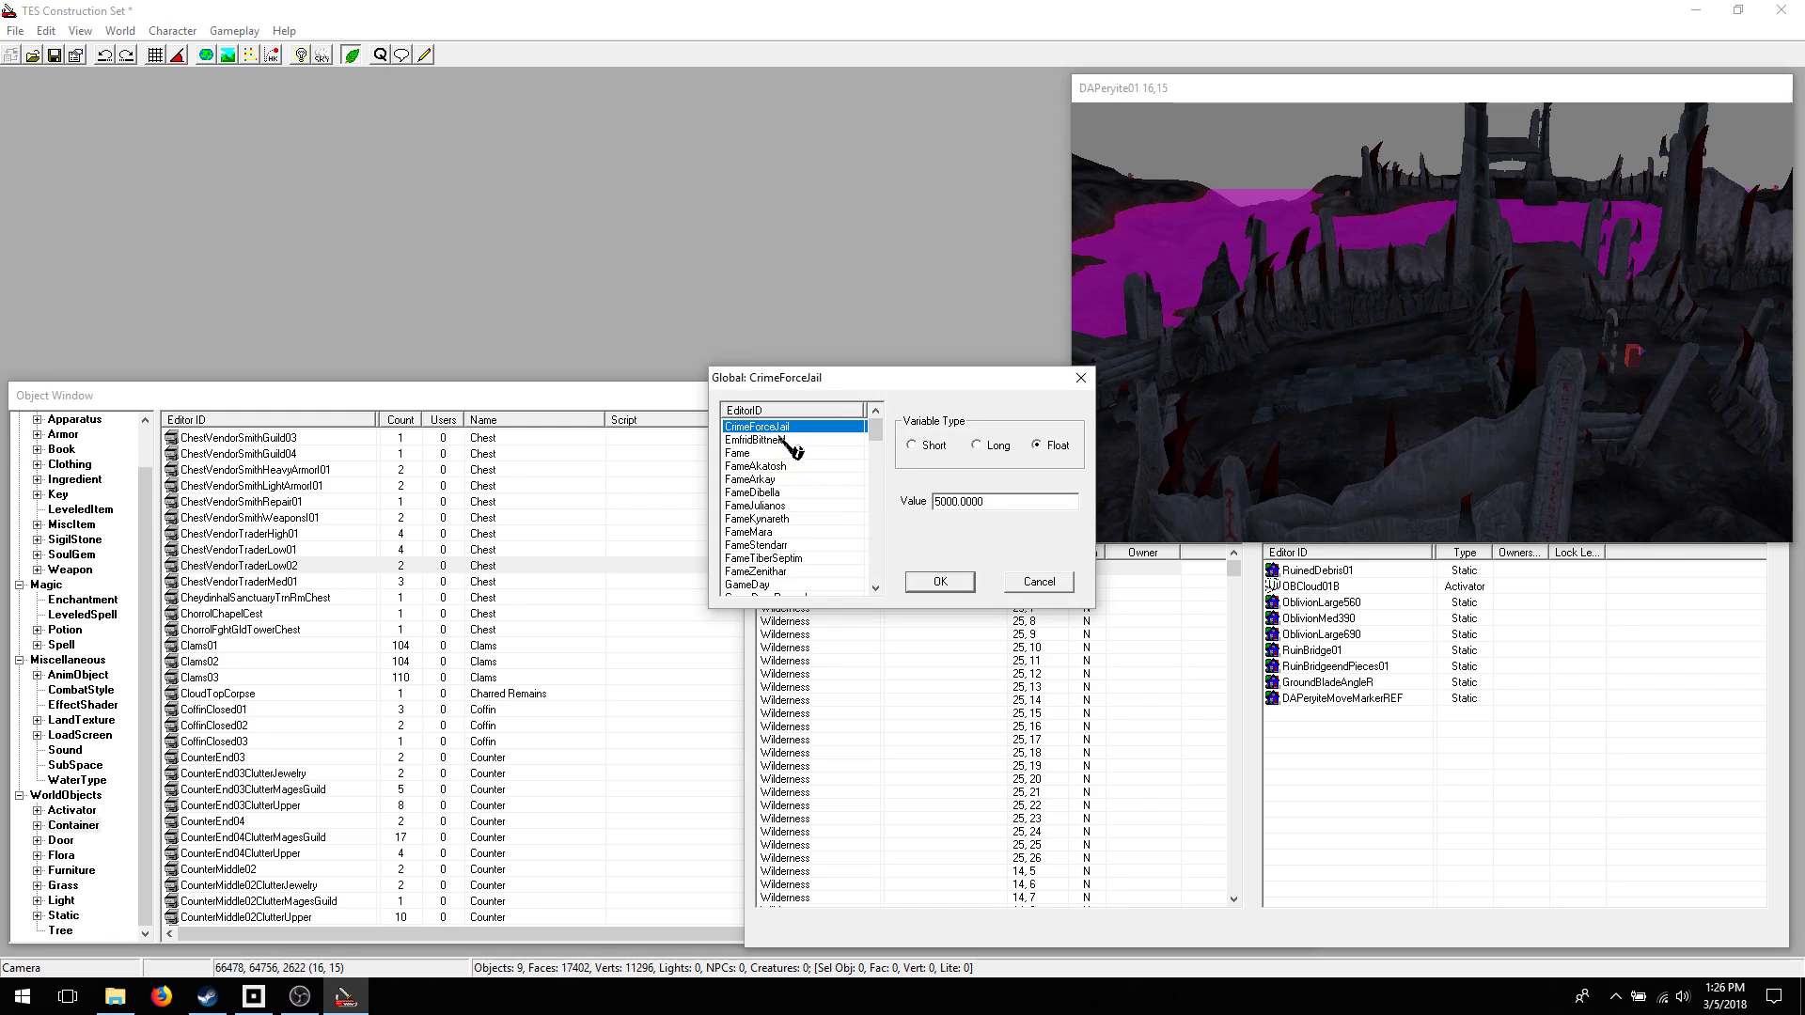
left_click(782, 440)
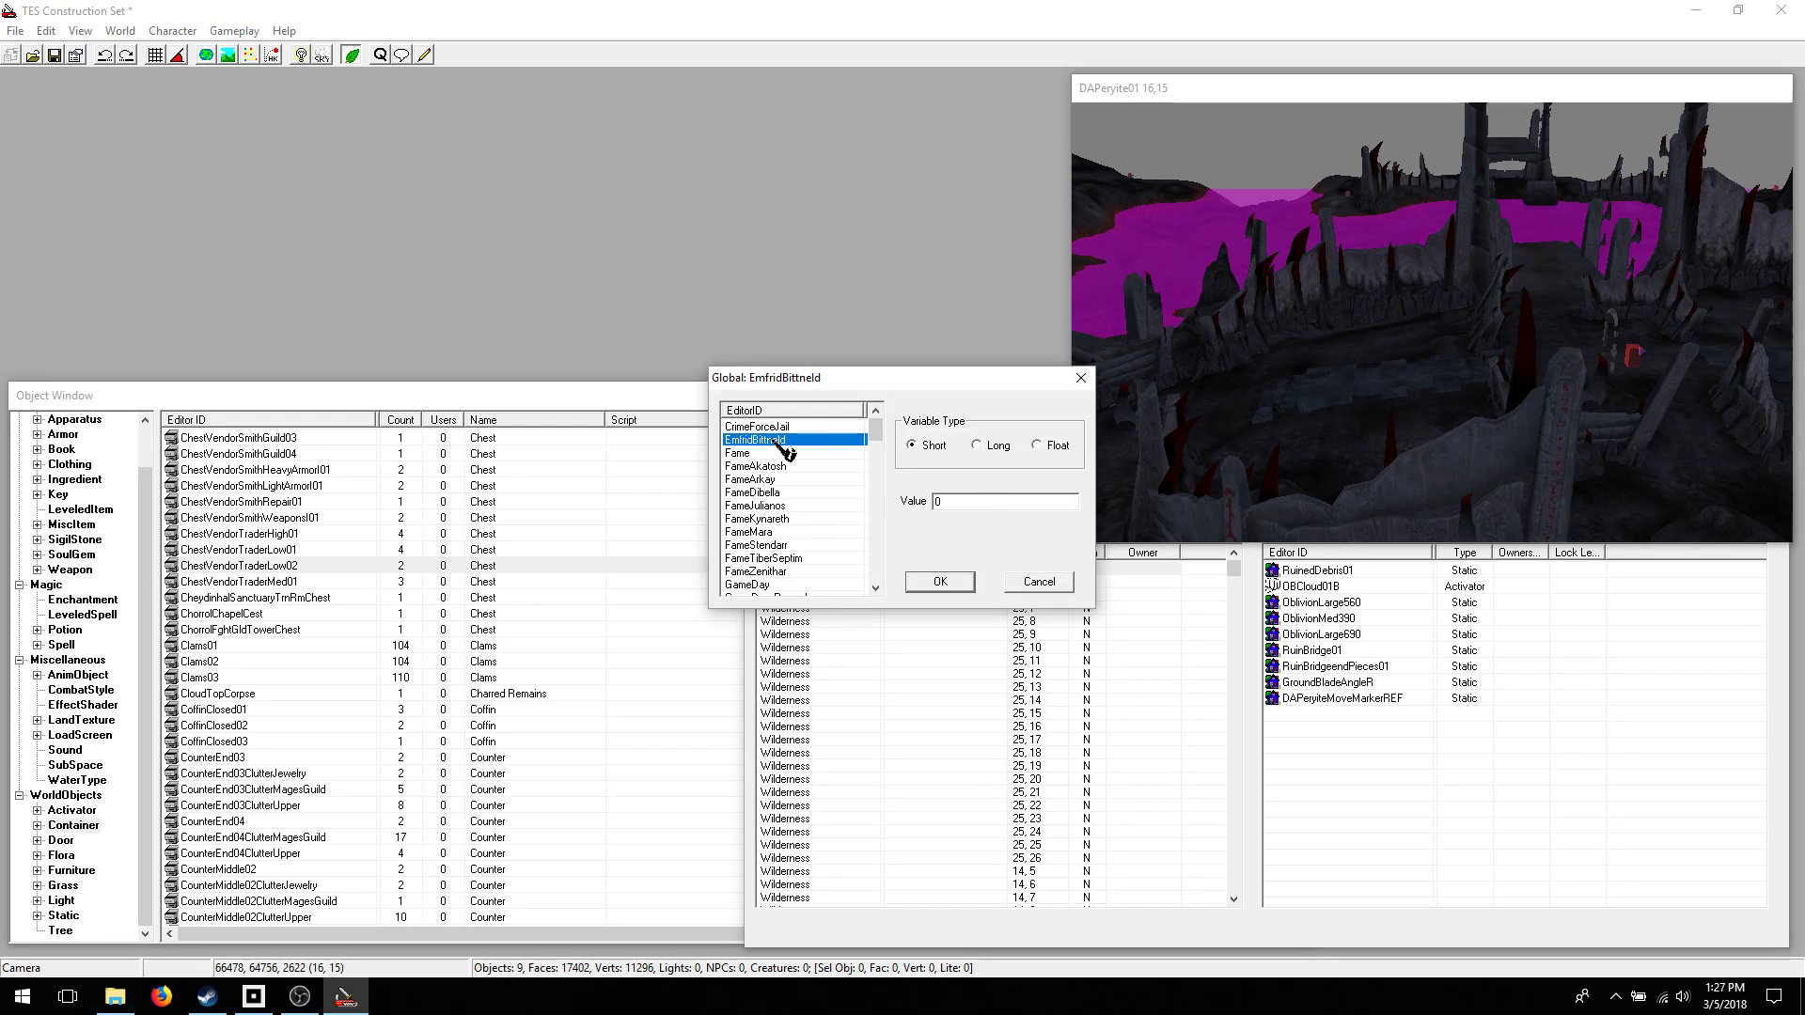
left_click(779, 428)
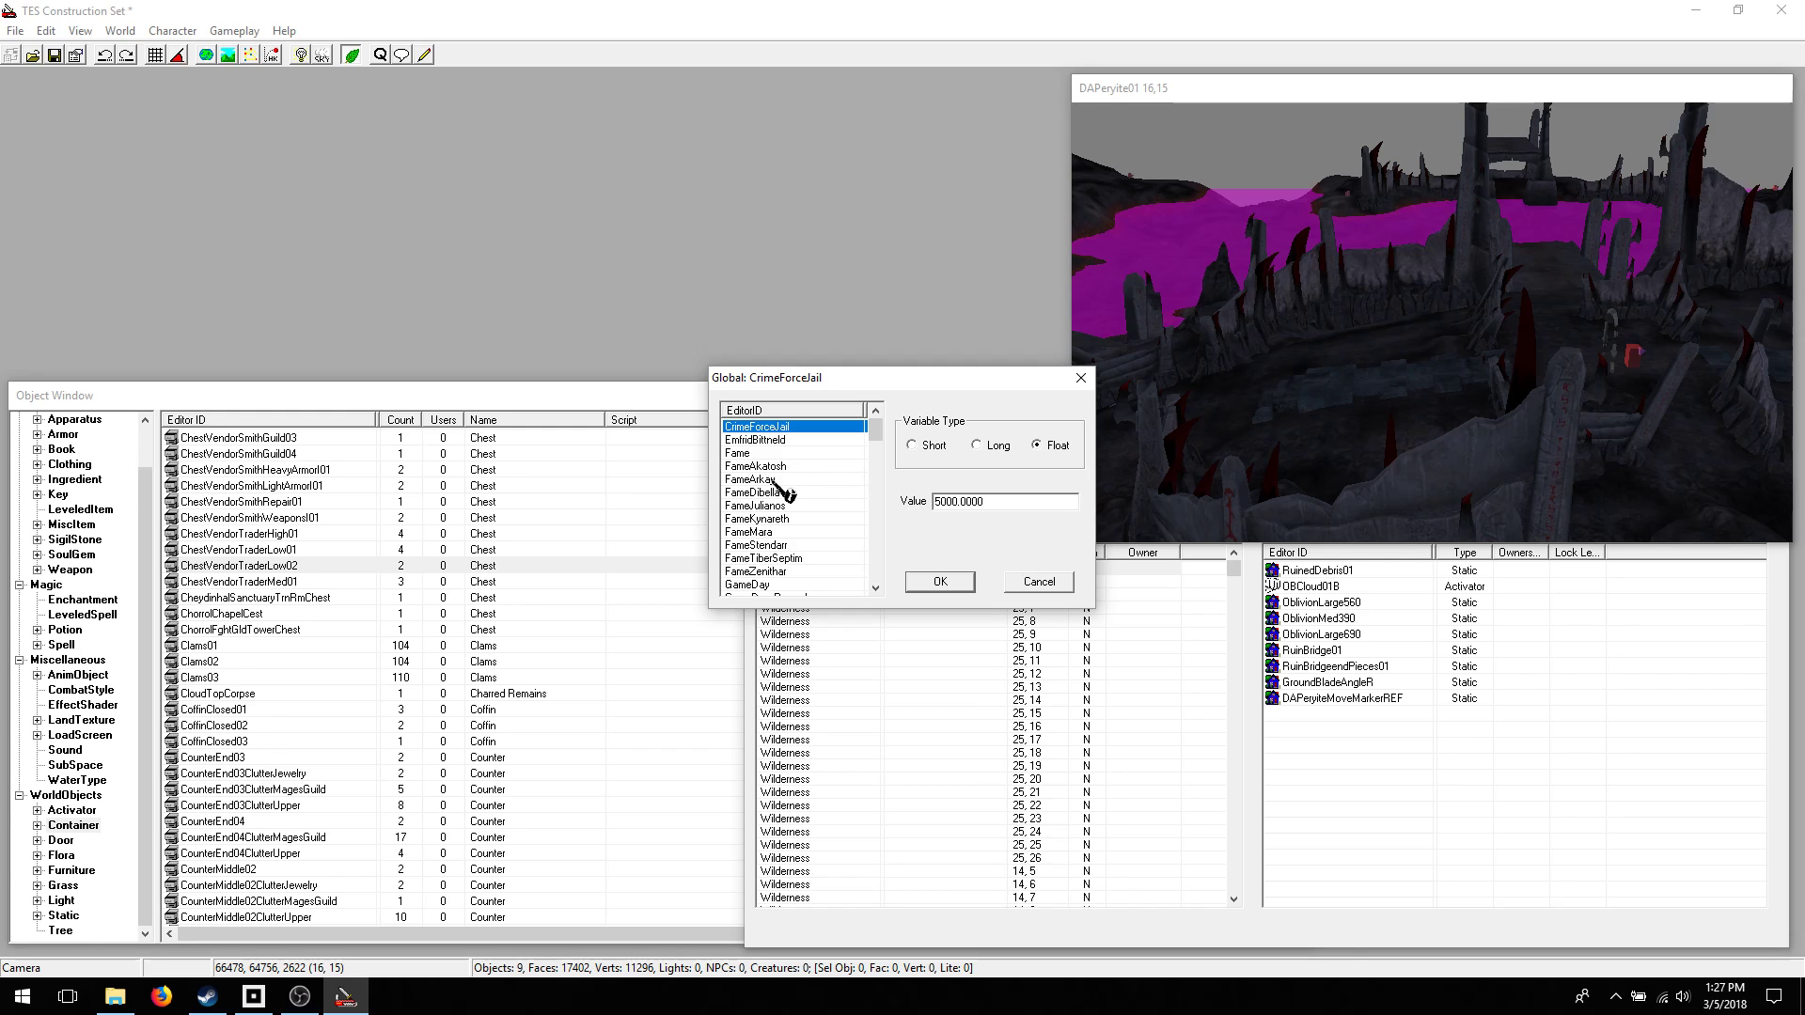
left_click(738, 453)
mouse_move(877, 435)
left_mouse_down()
mouse_move(889, 451)
mouse_move(888, 433)
left_mouse_up()
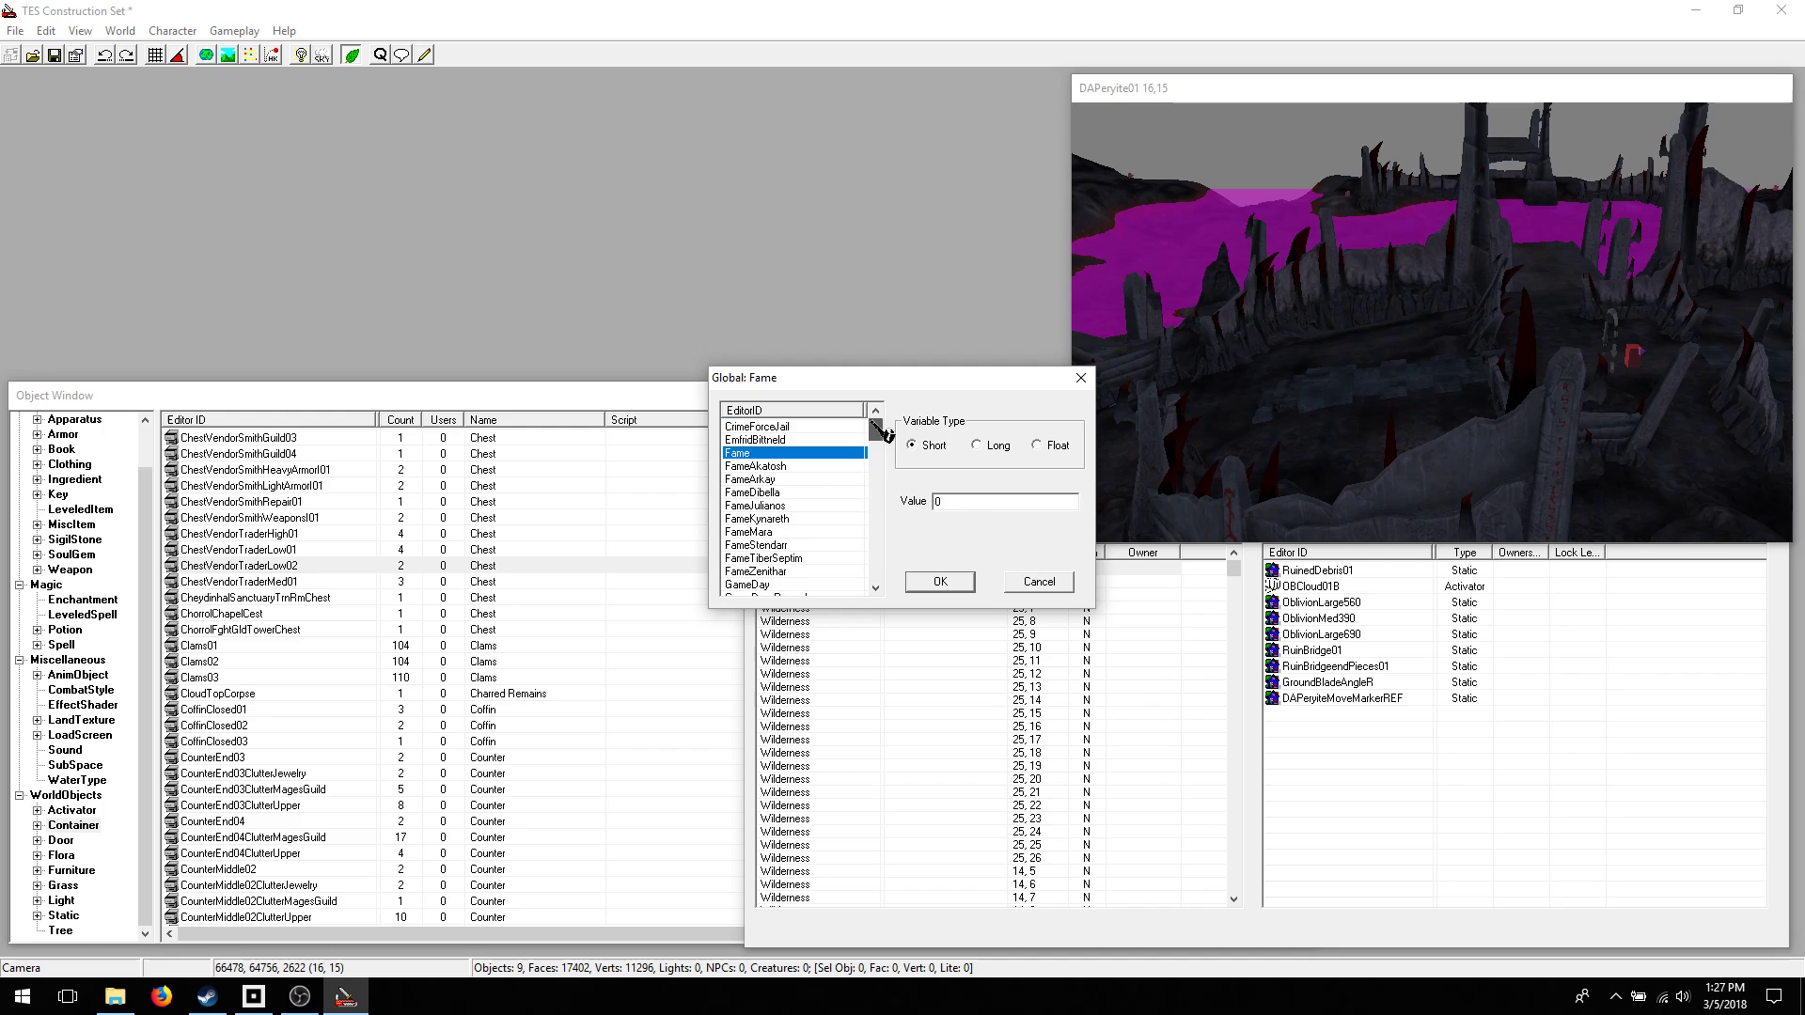
left_click(751, 480)
left_click(788, 519)
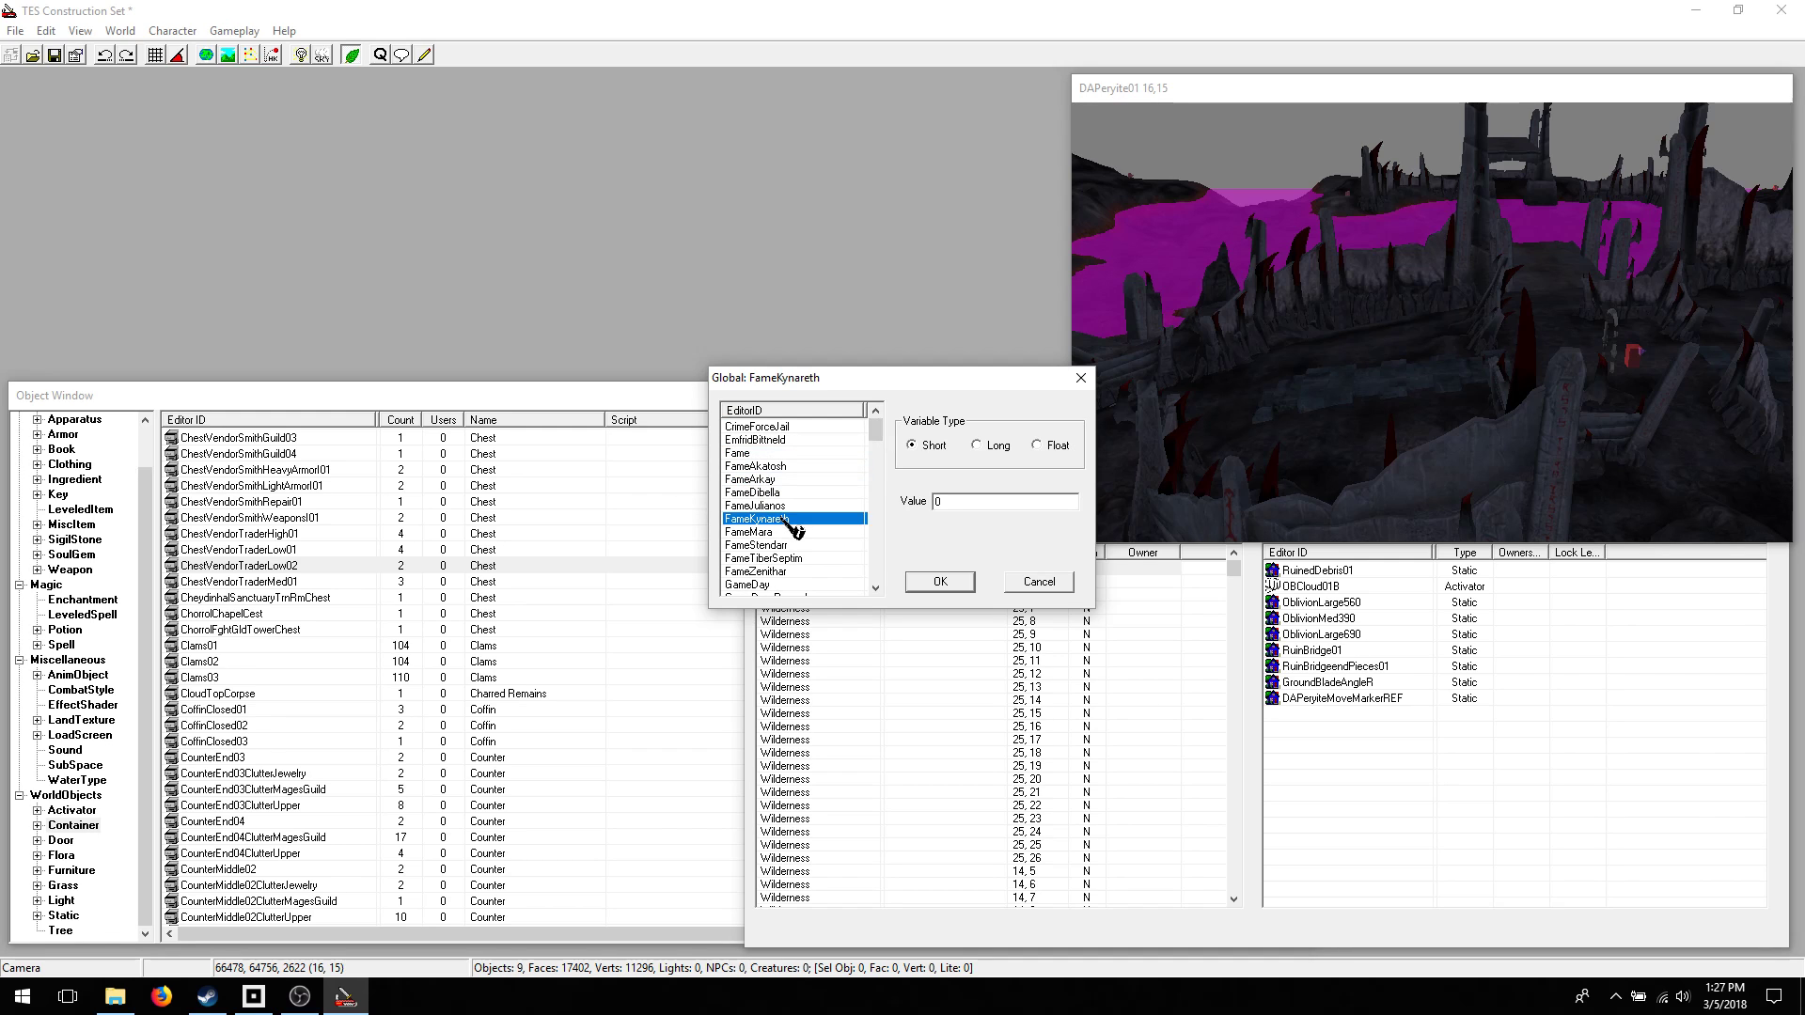
left_click(780, 545)
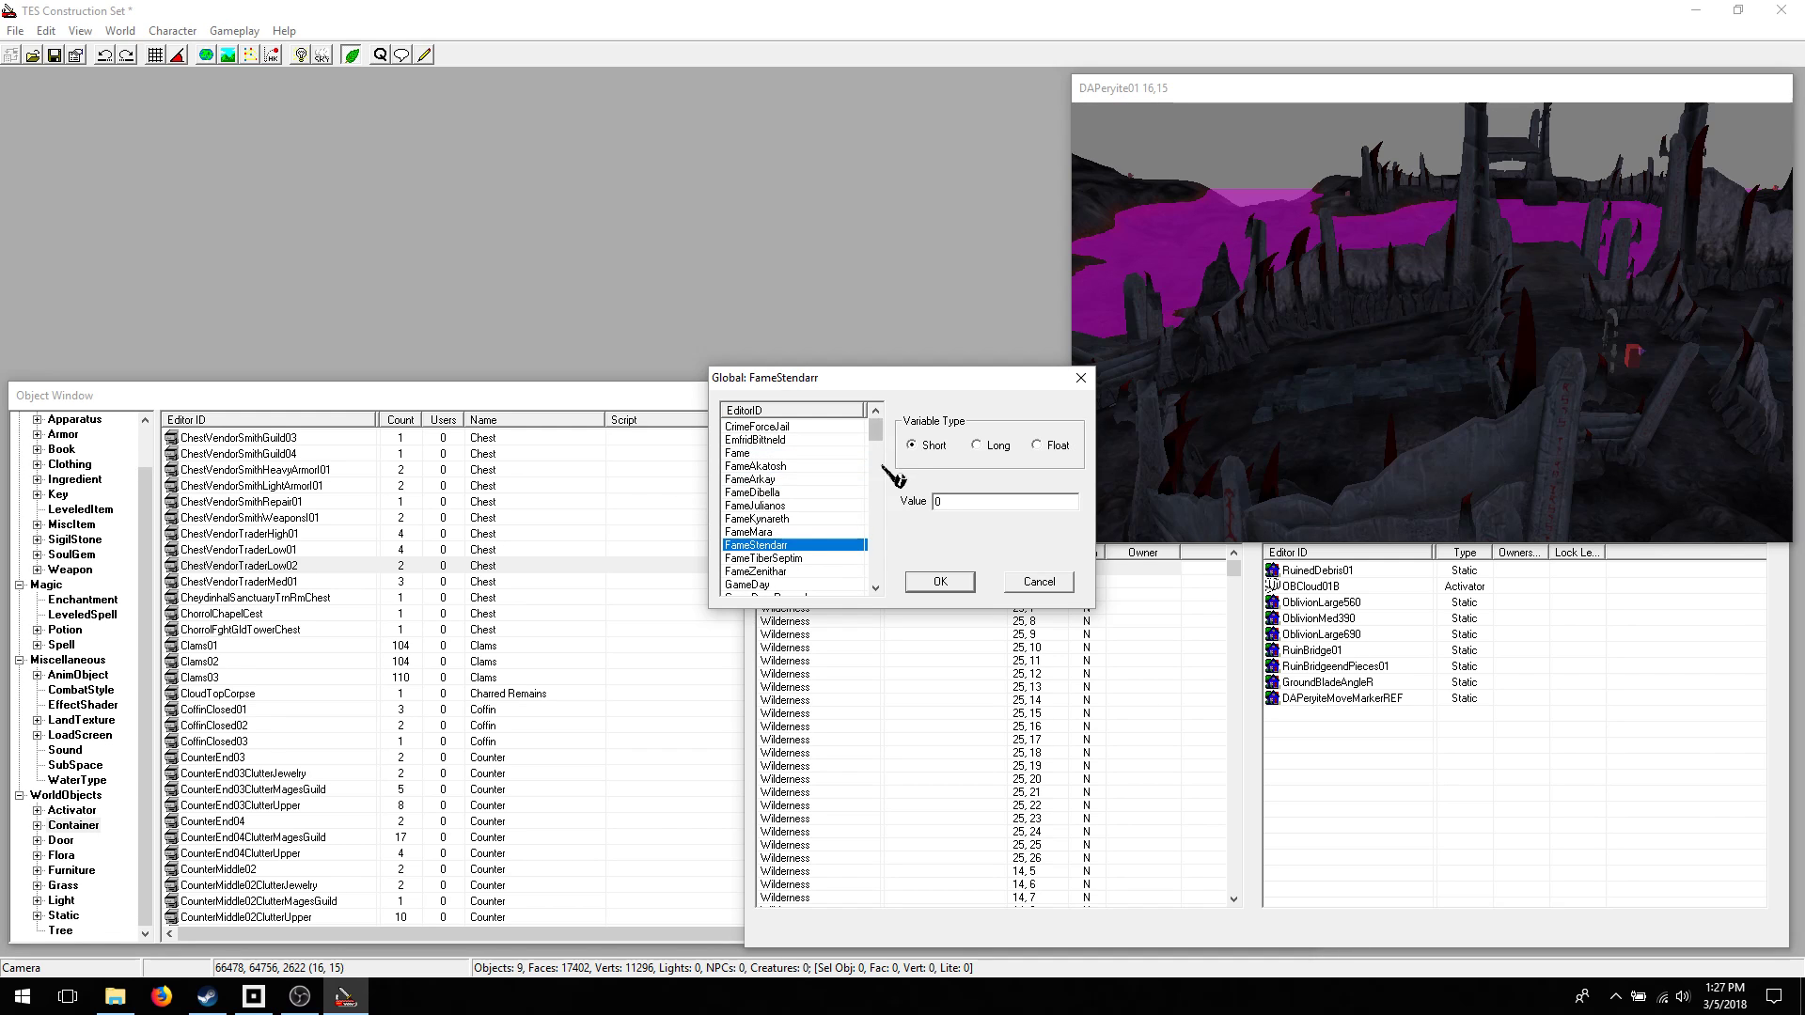
left_click_drag(878, 431, 888, 484)
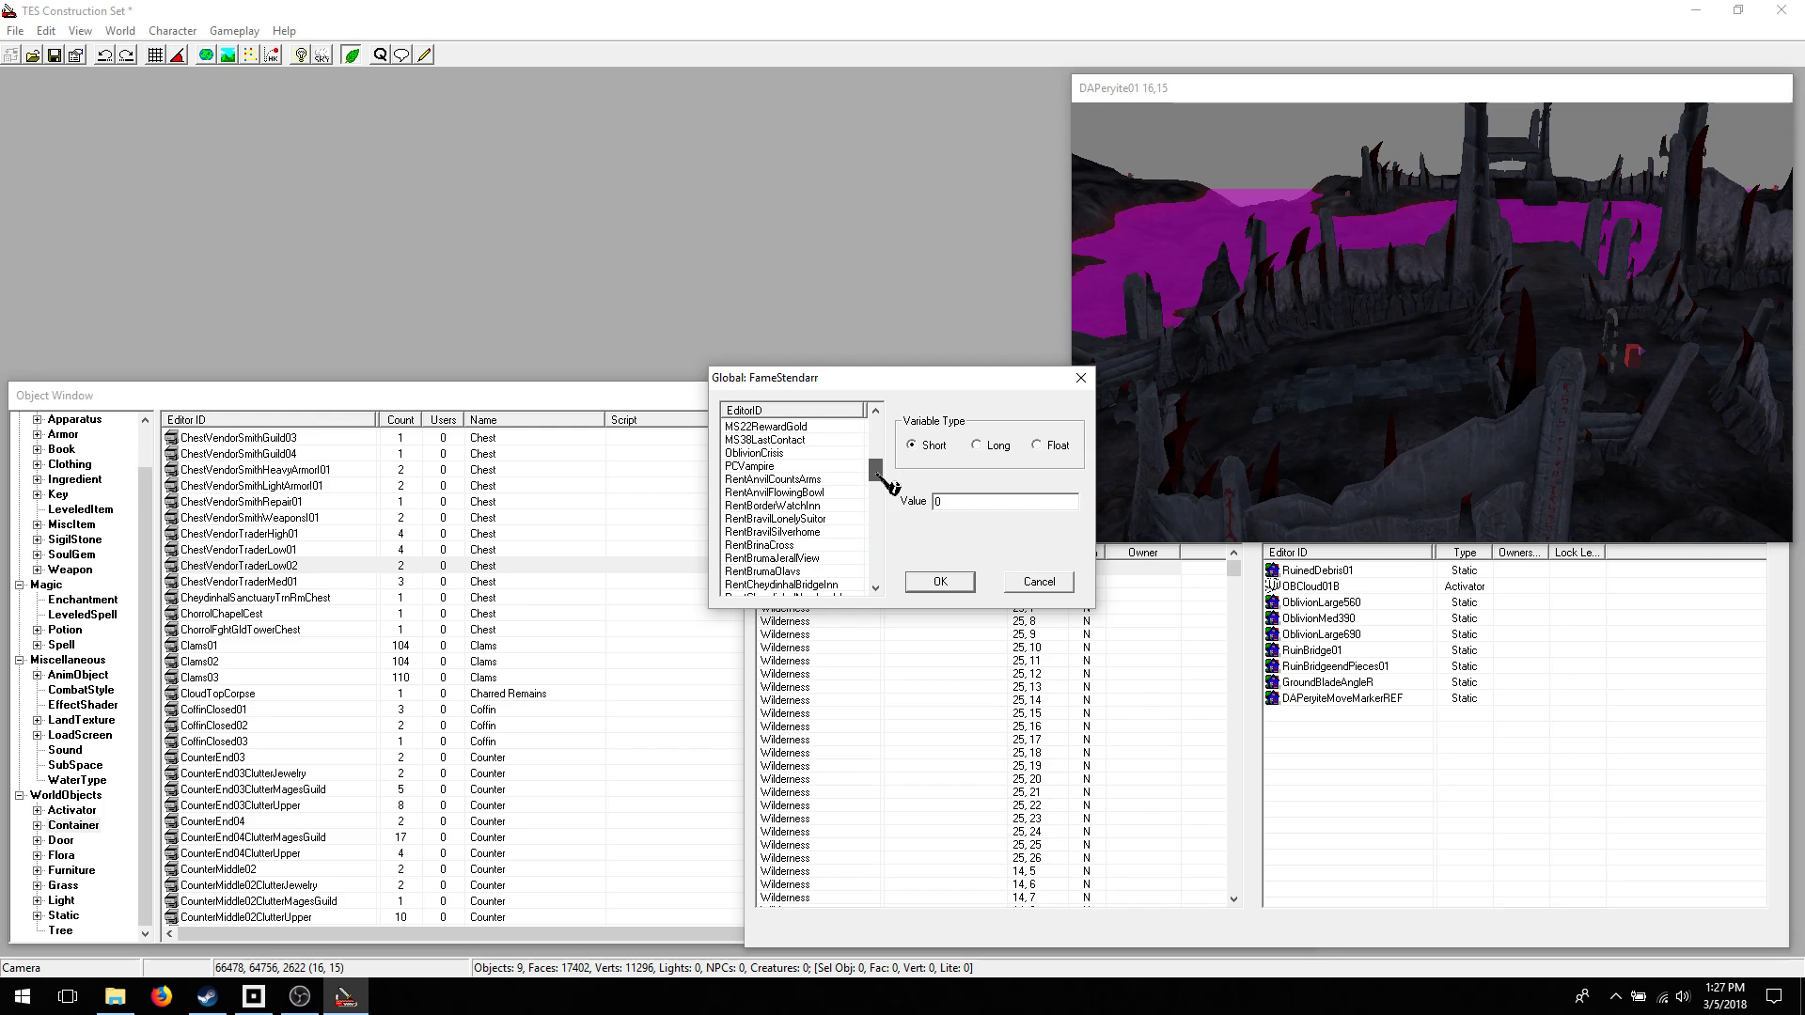
- Check PCVampire, OblivionCrisis, Rent globals, SECrimeGold and TimeScale (30), then close Globals
left_click(764, 468)
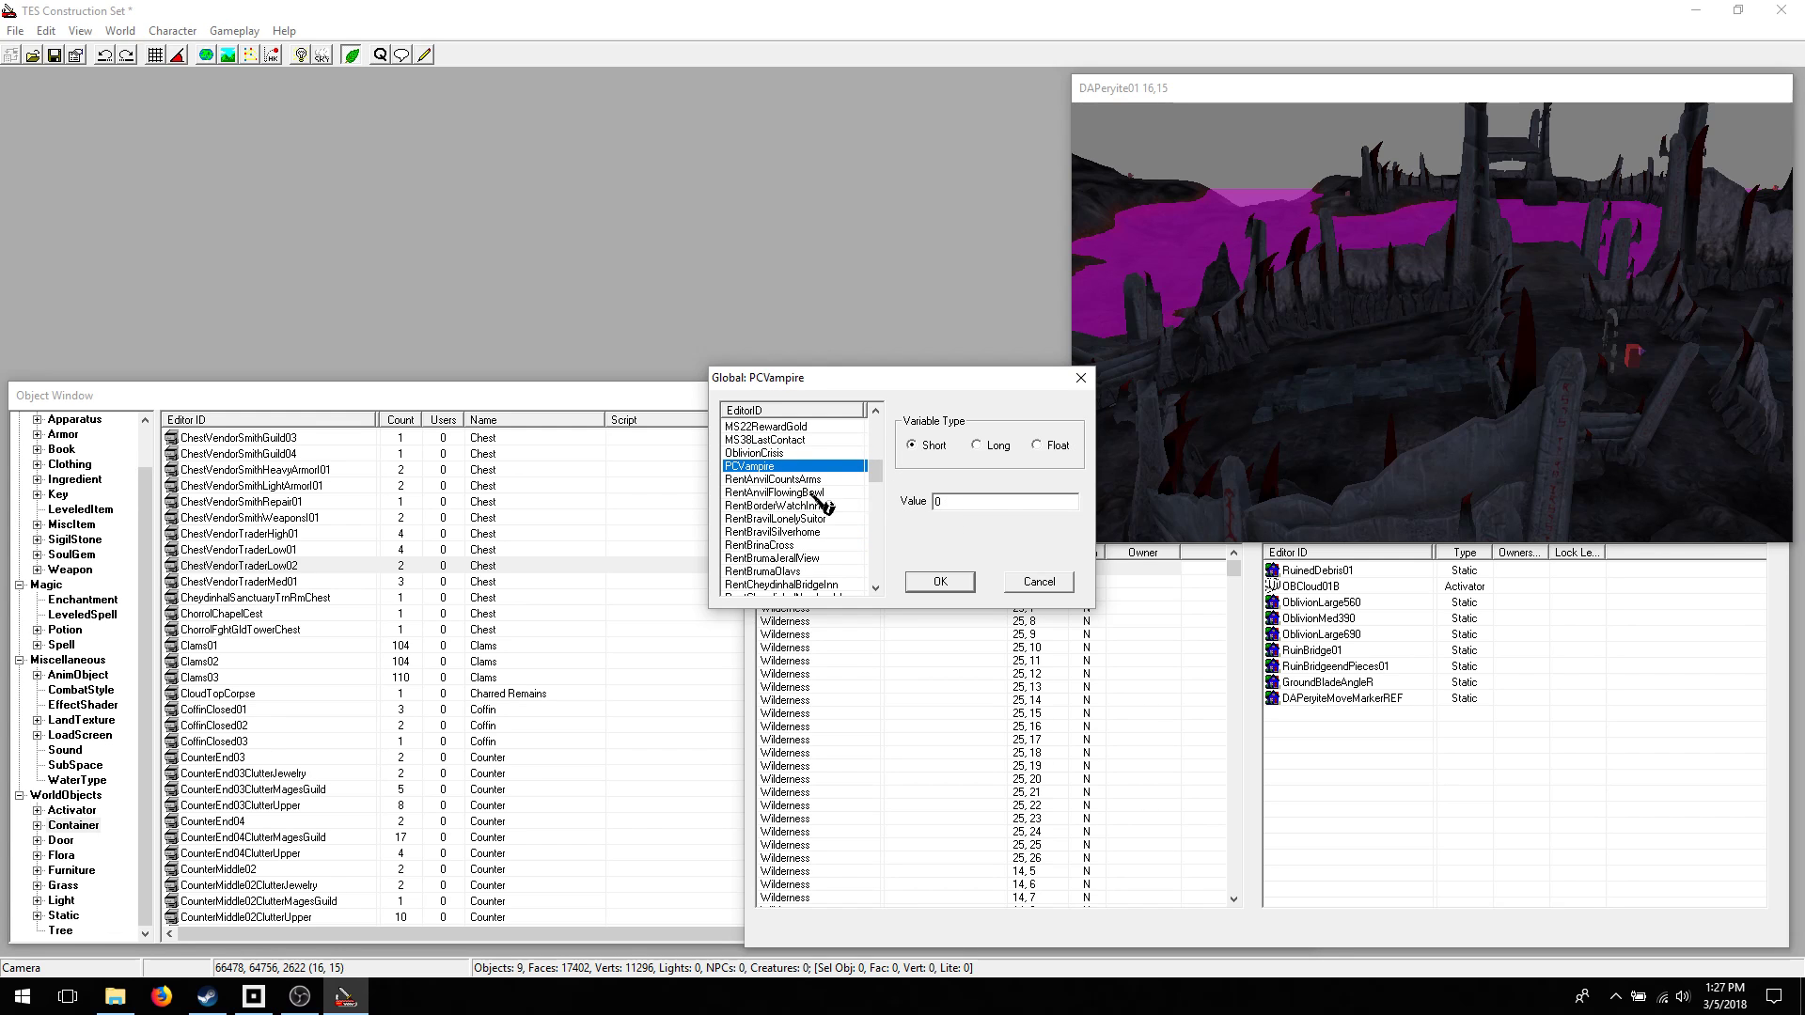
left_click(794, 452)
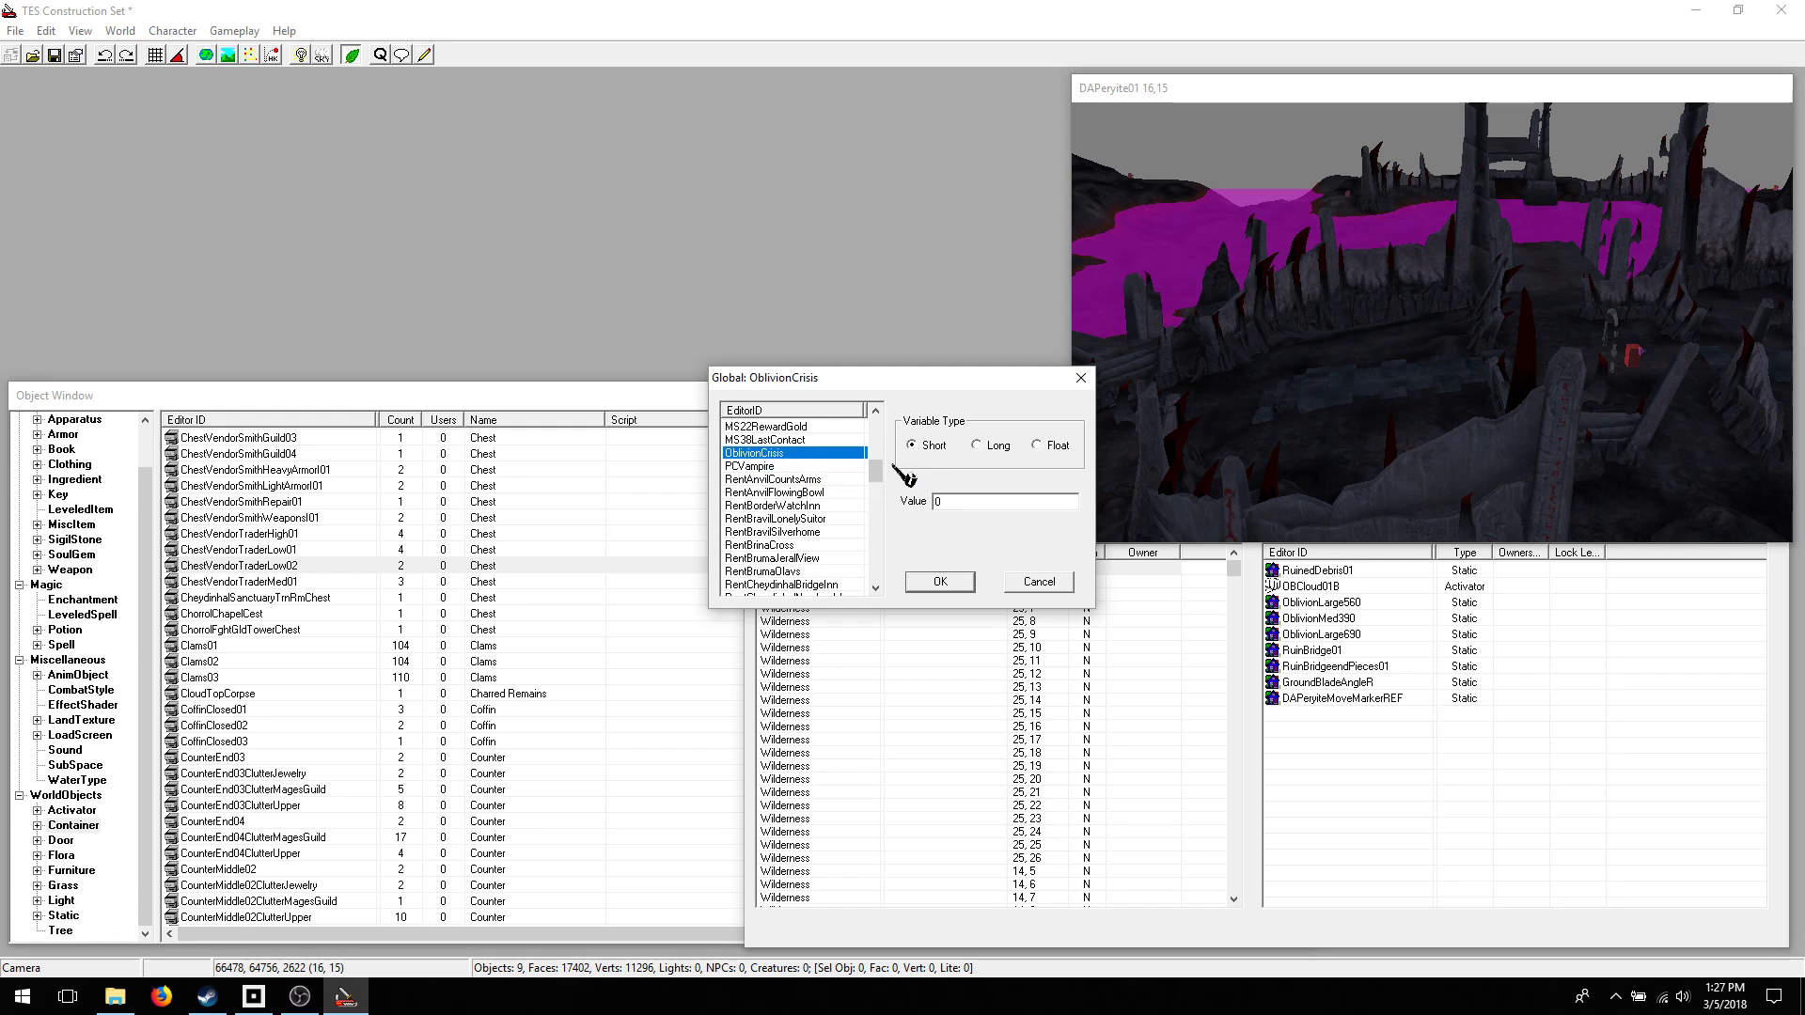
left_click_drag(877, 467, 894, 524)
left_click(799, 468)
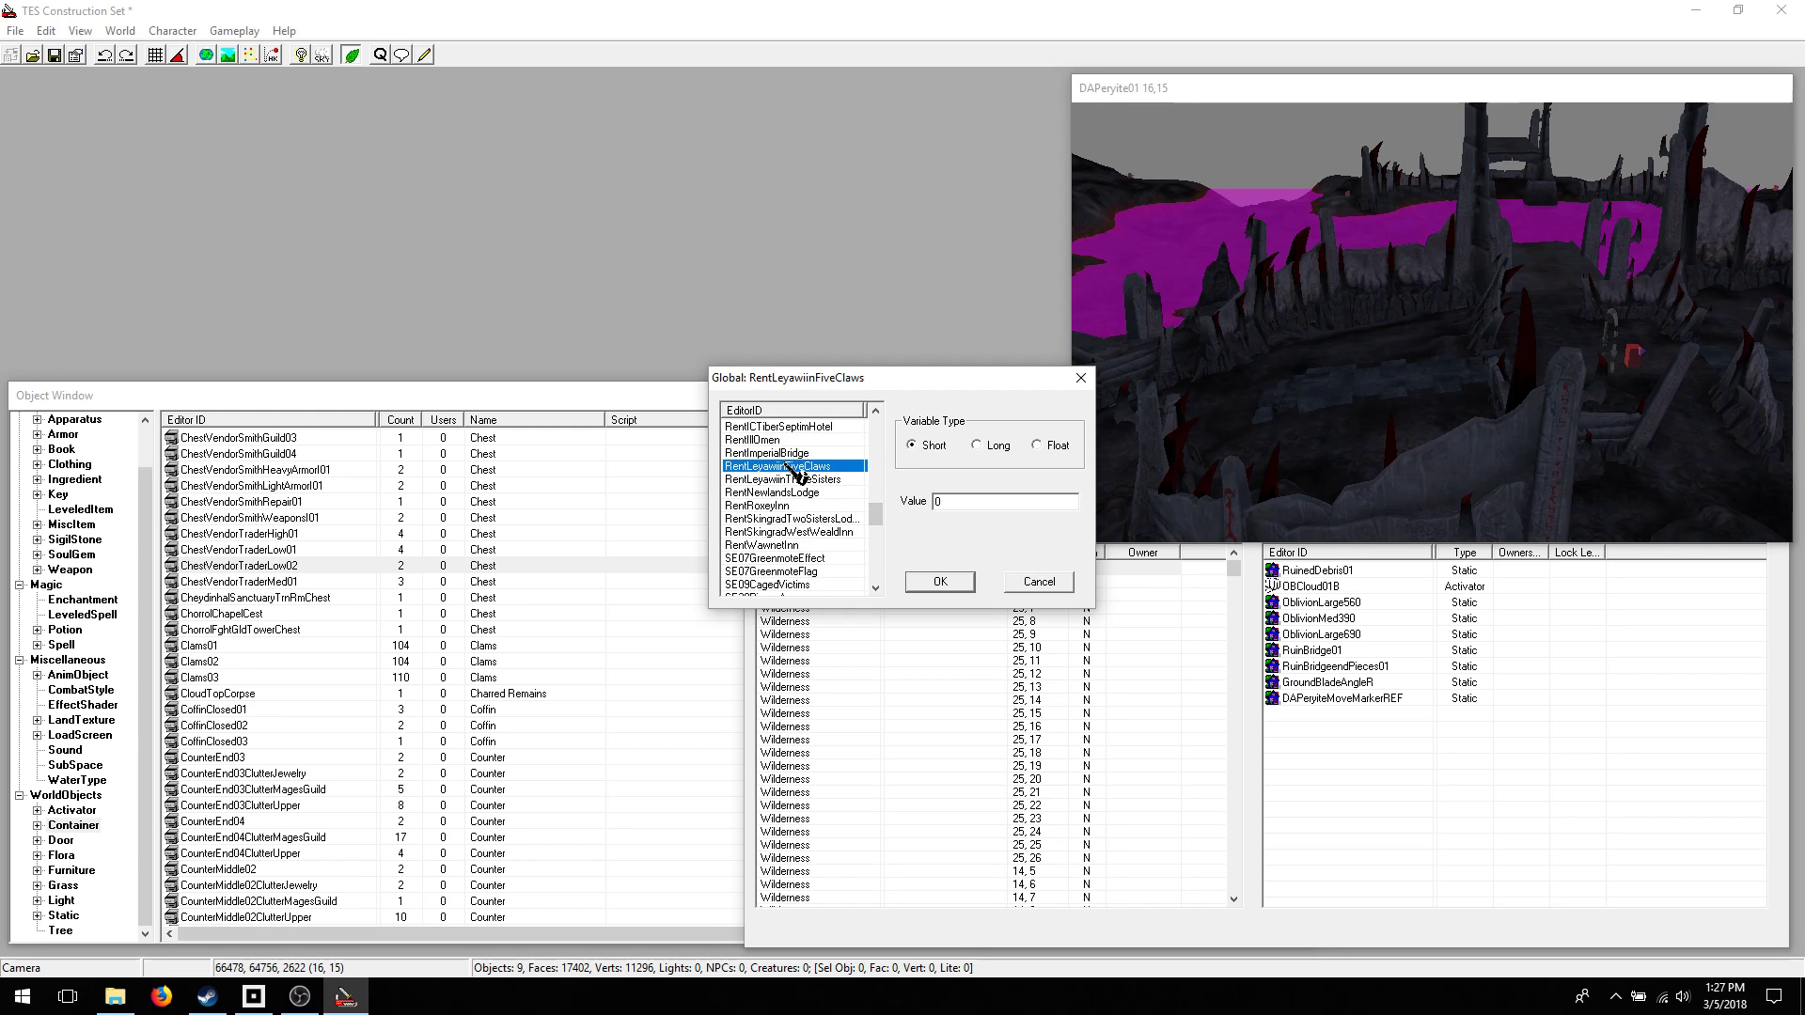
left_click(776, 455)
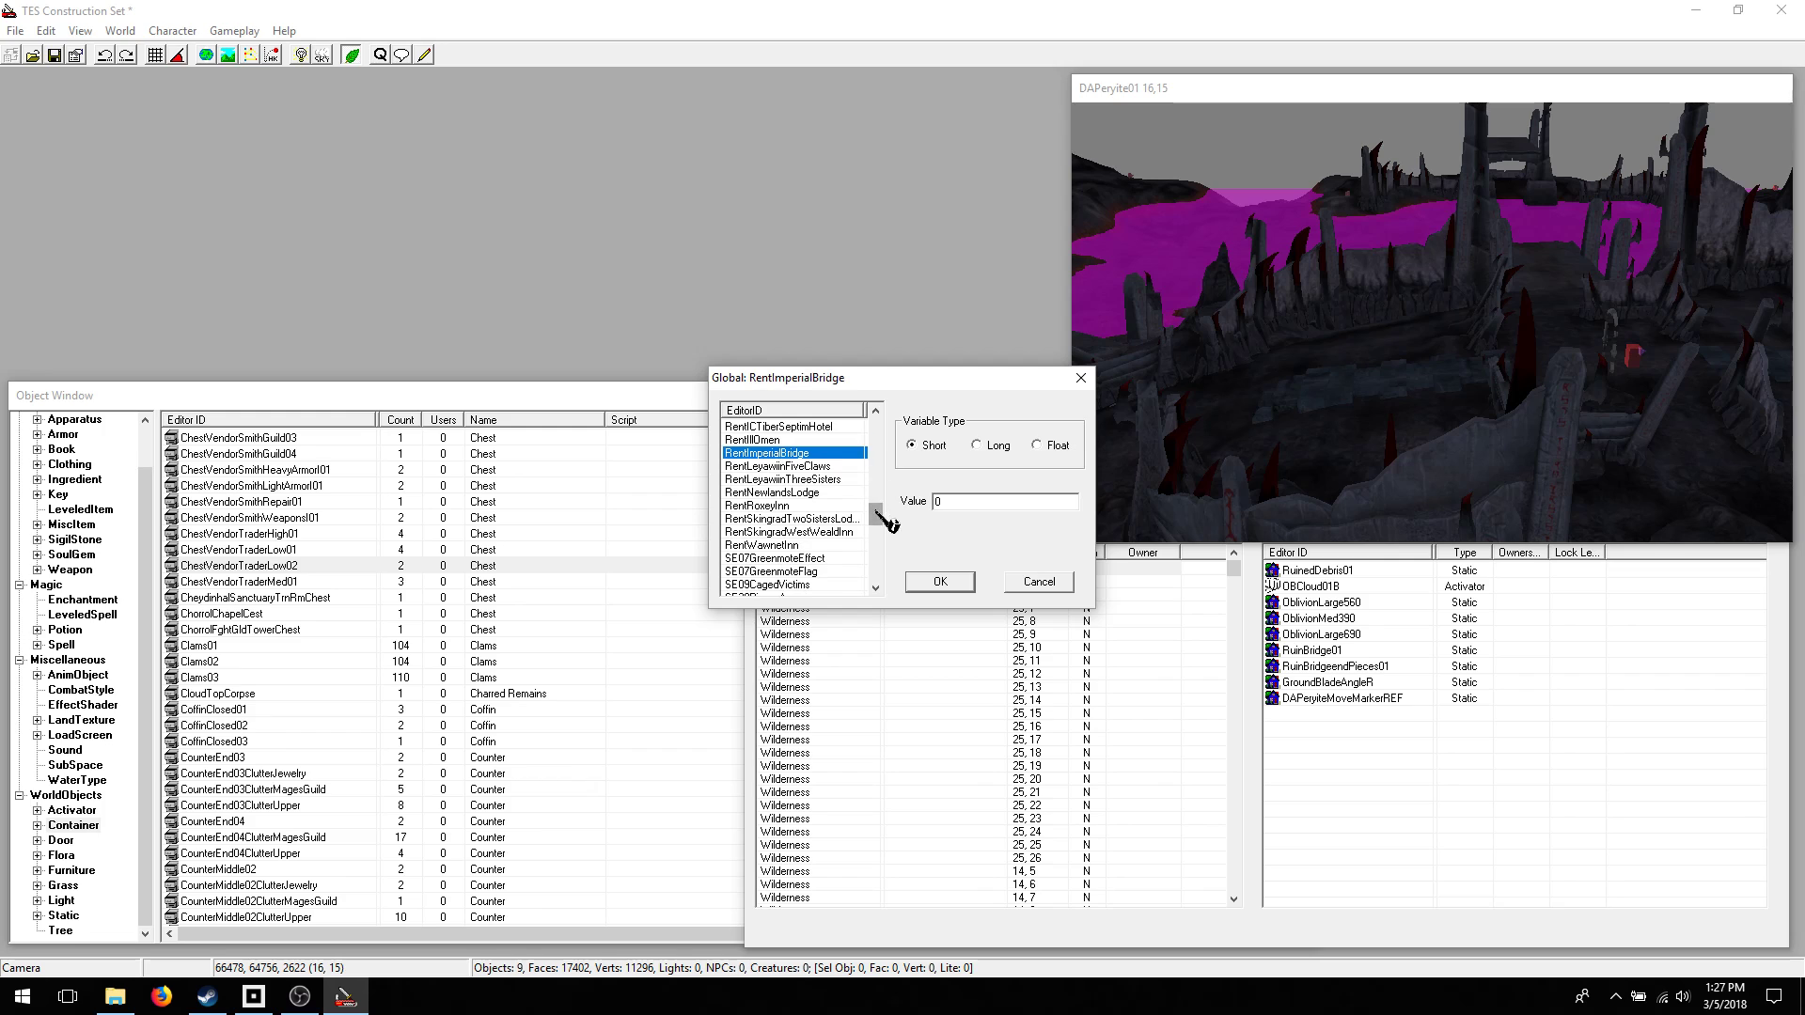
left_click_drag(879, 517, 884, 550)
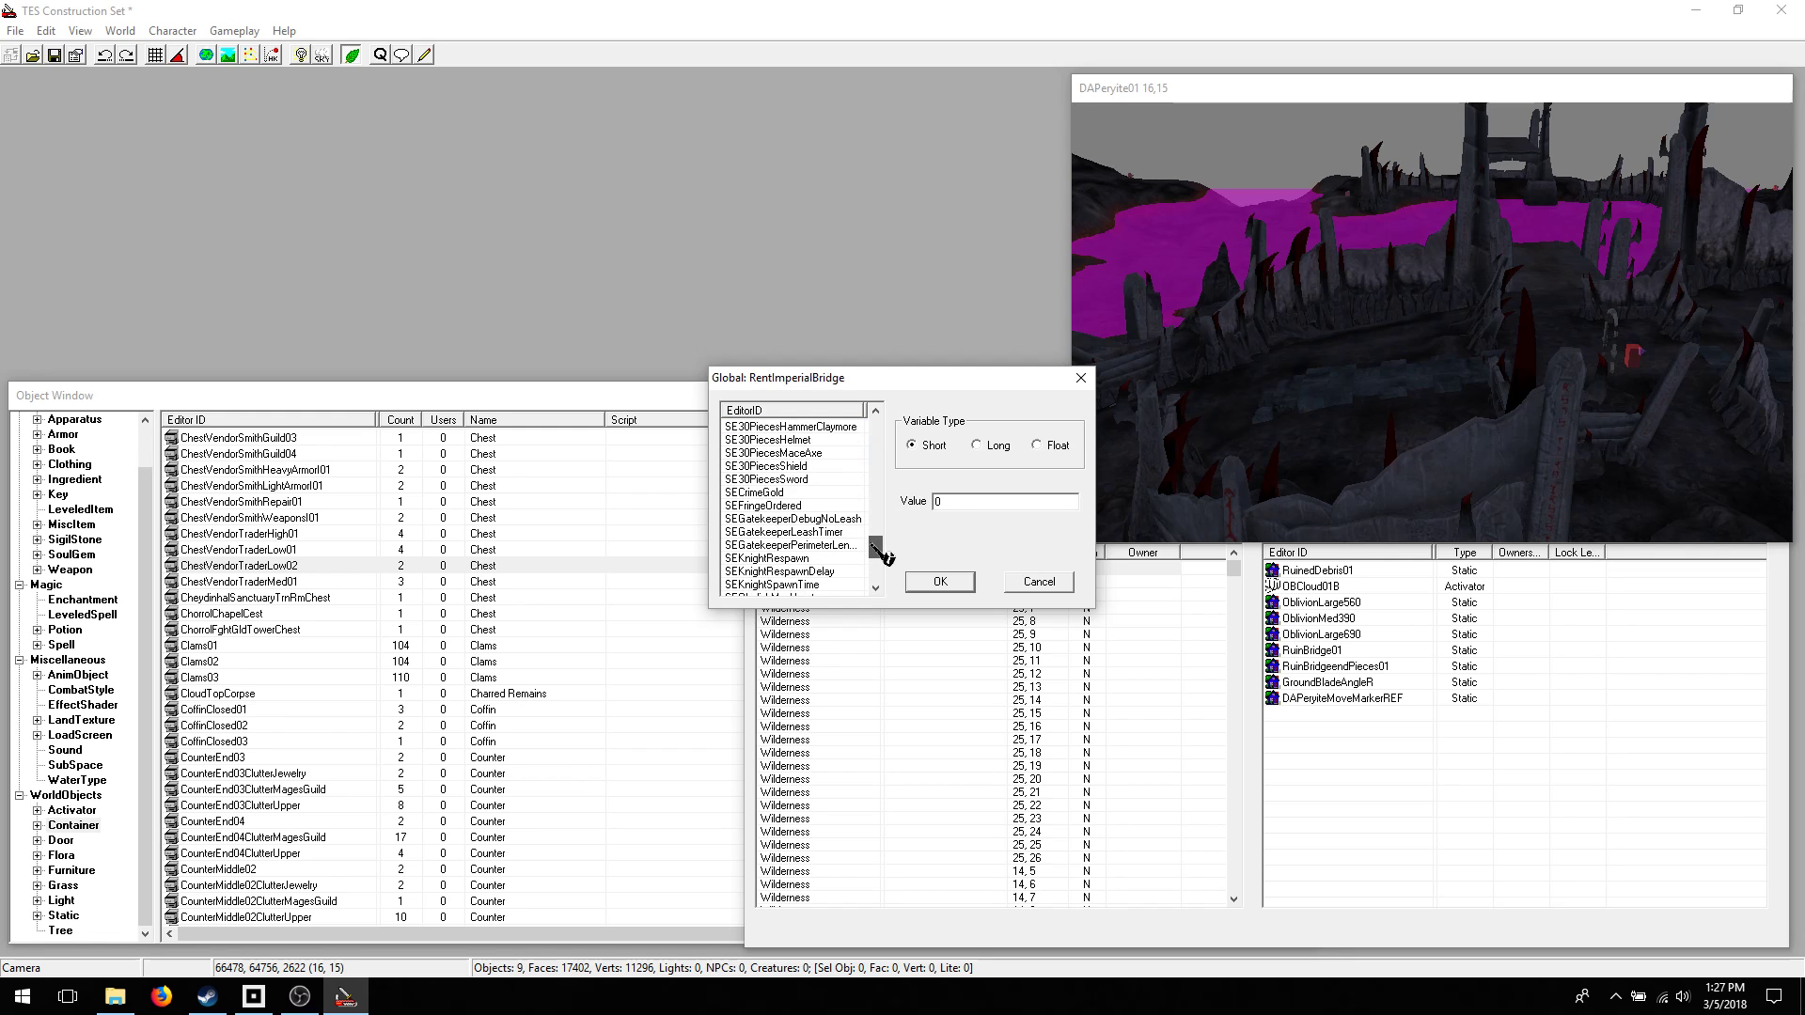
left_click(766, 492)
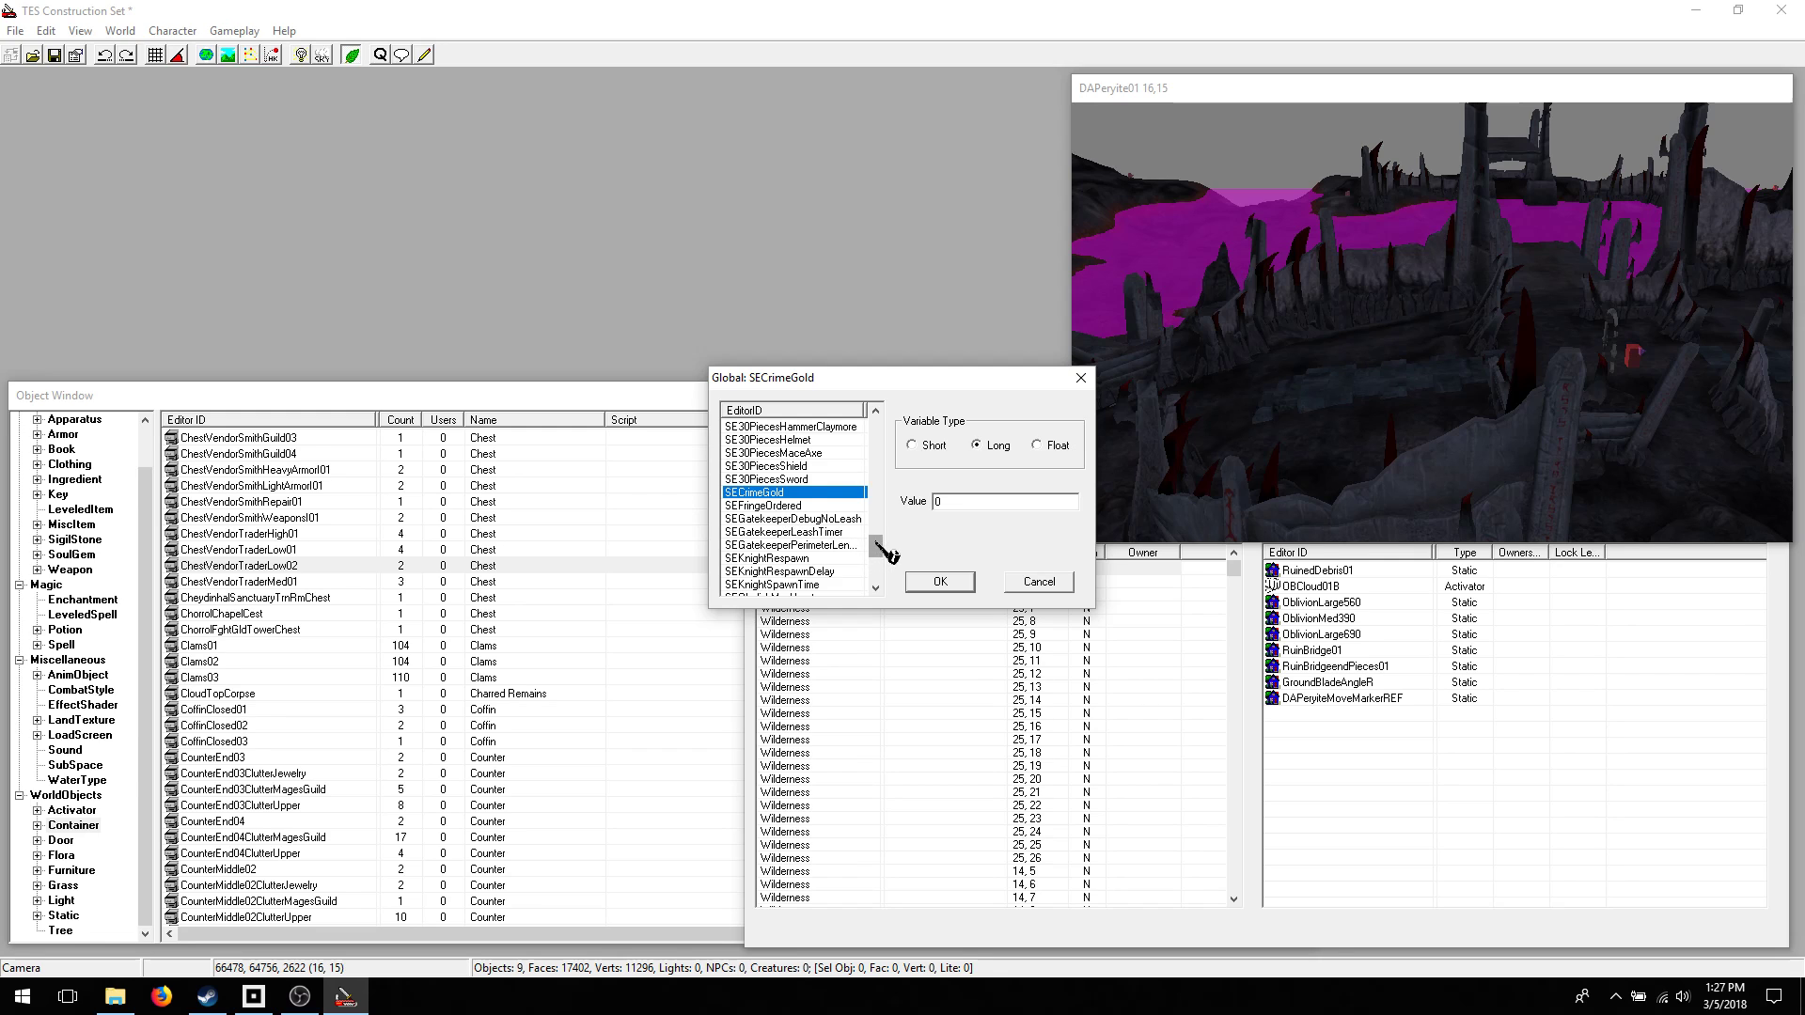
left_click_drag(887, 555, 889, 578)
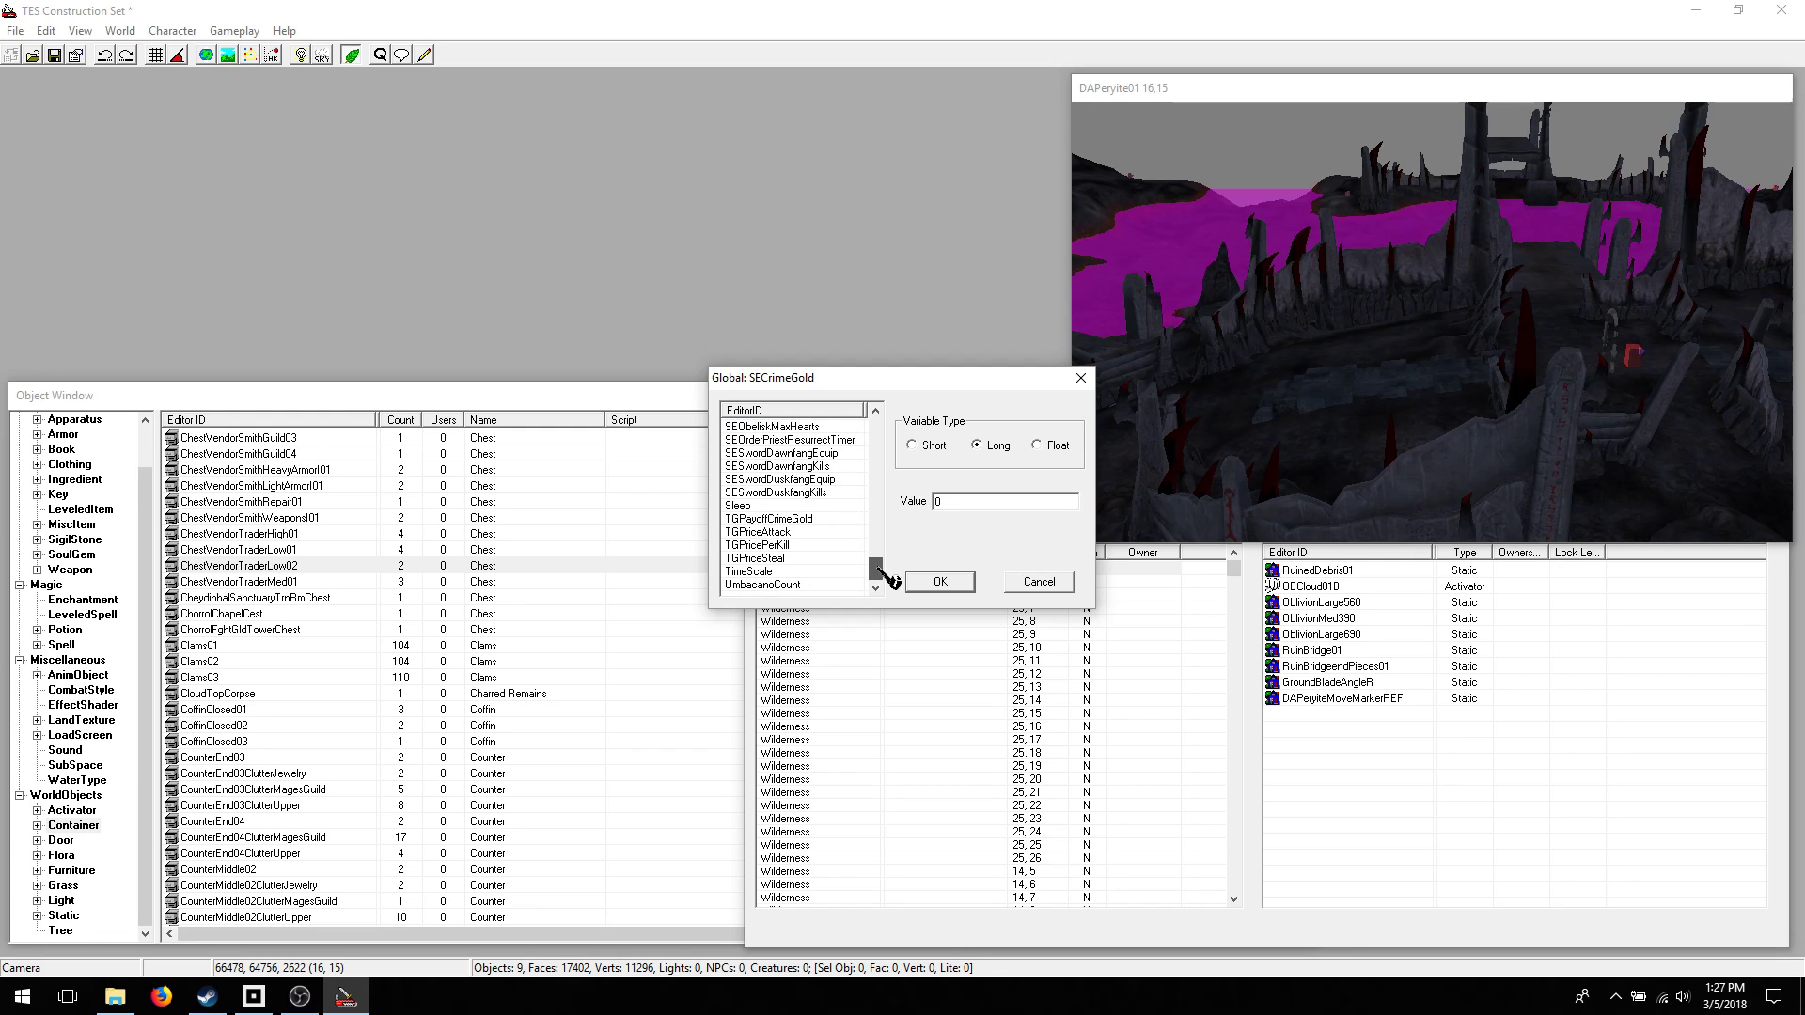
left_click(776, 572)
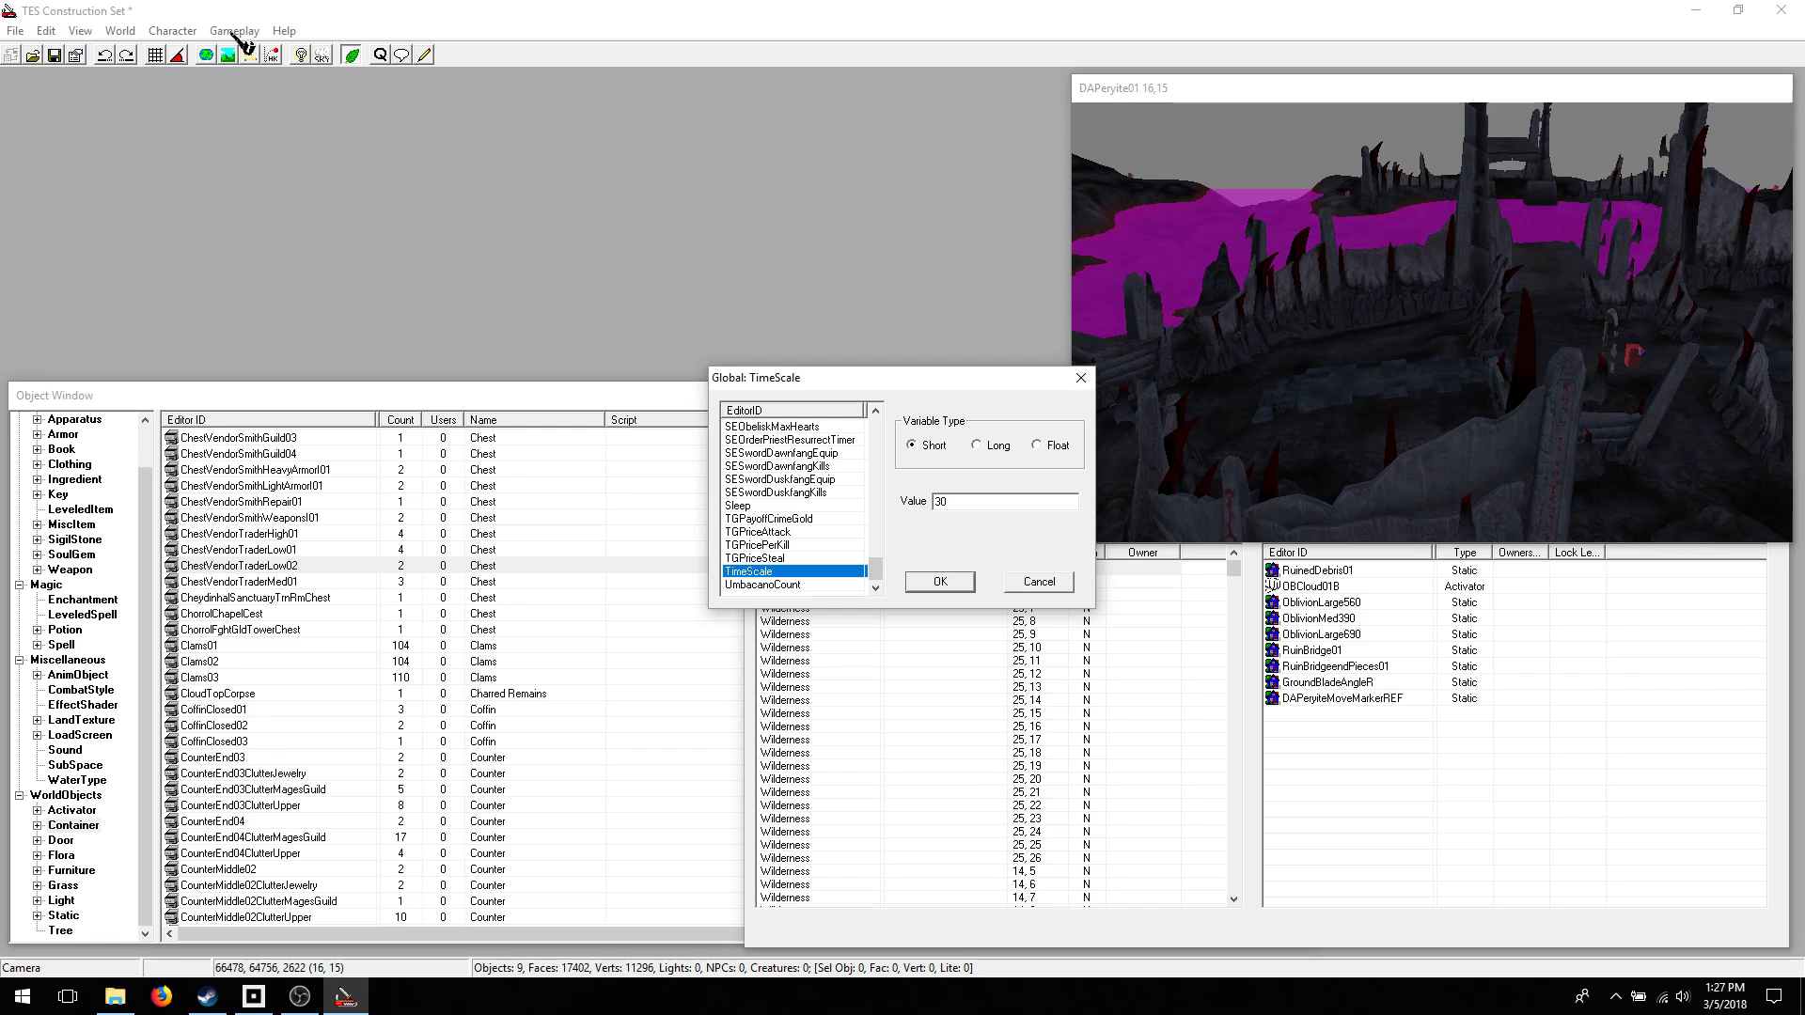
left_click(1081, 378)
left_click(234, 30)
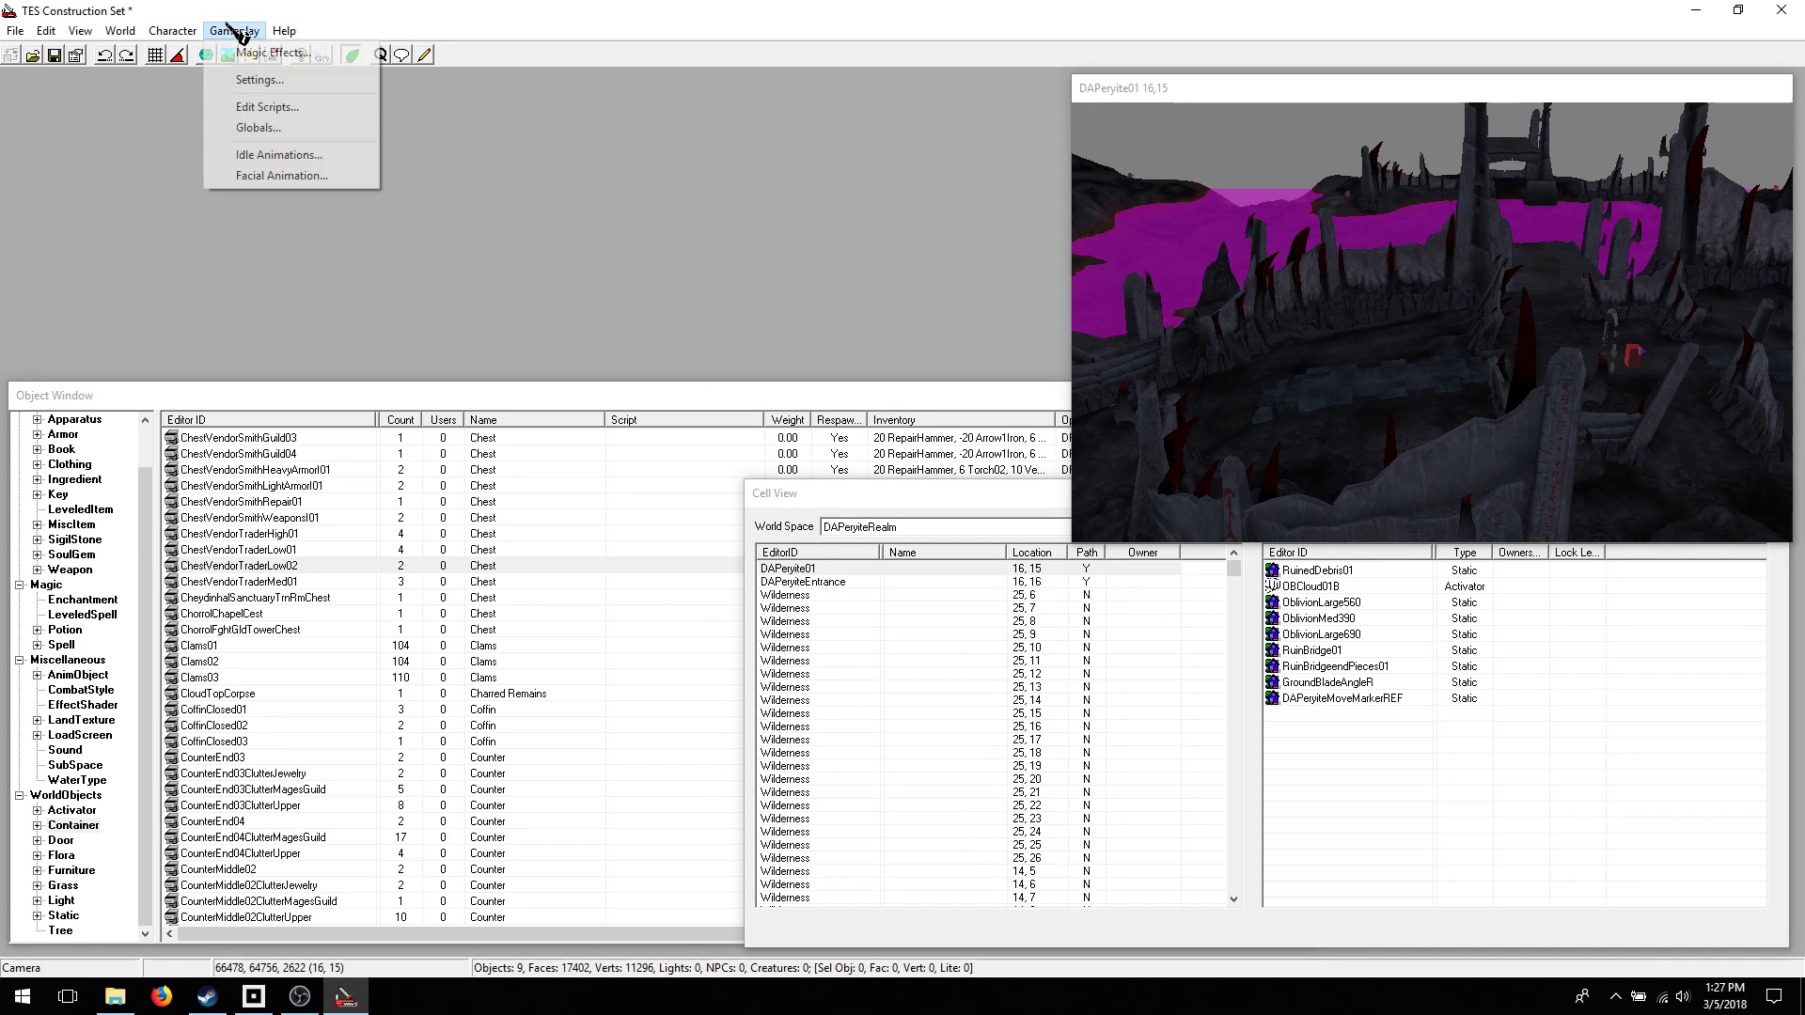
left_click(267, 107)
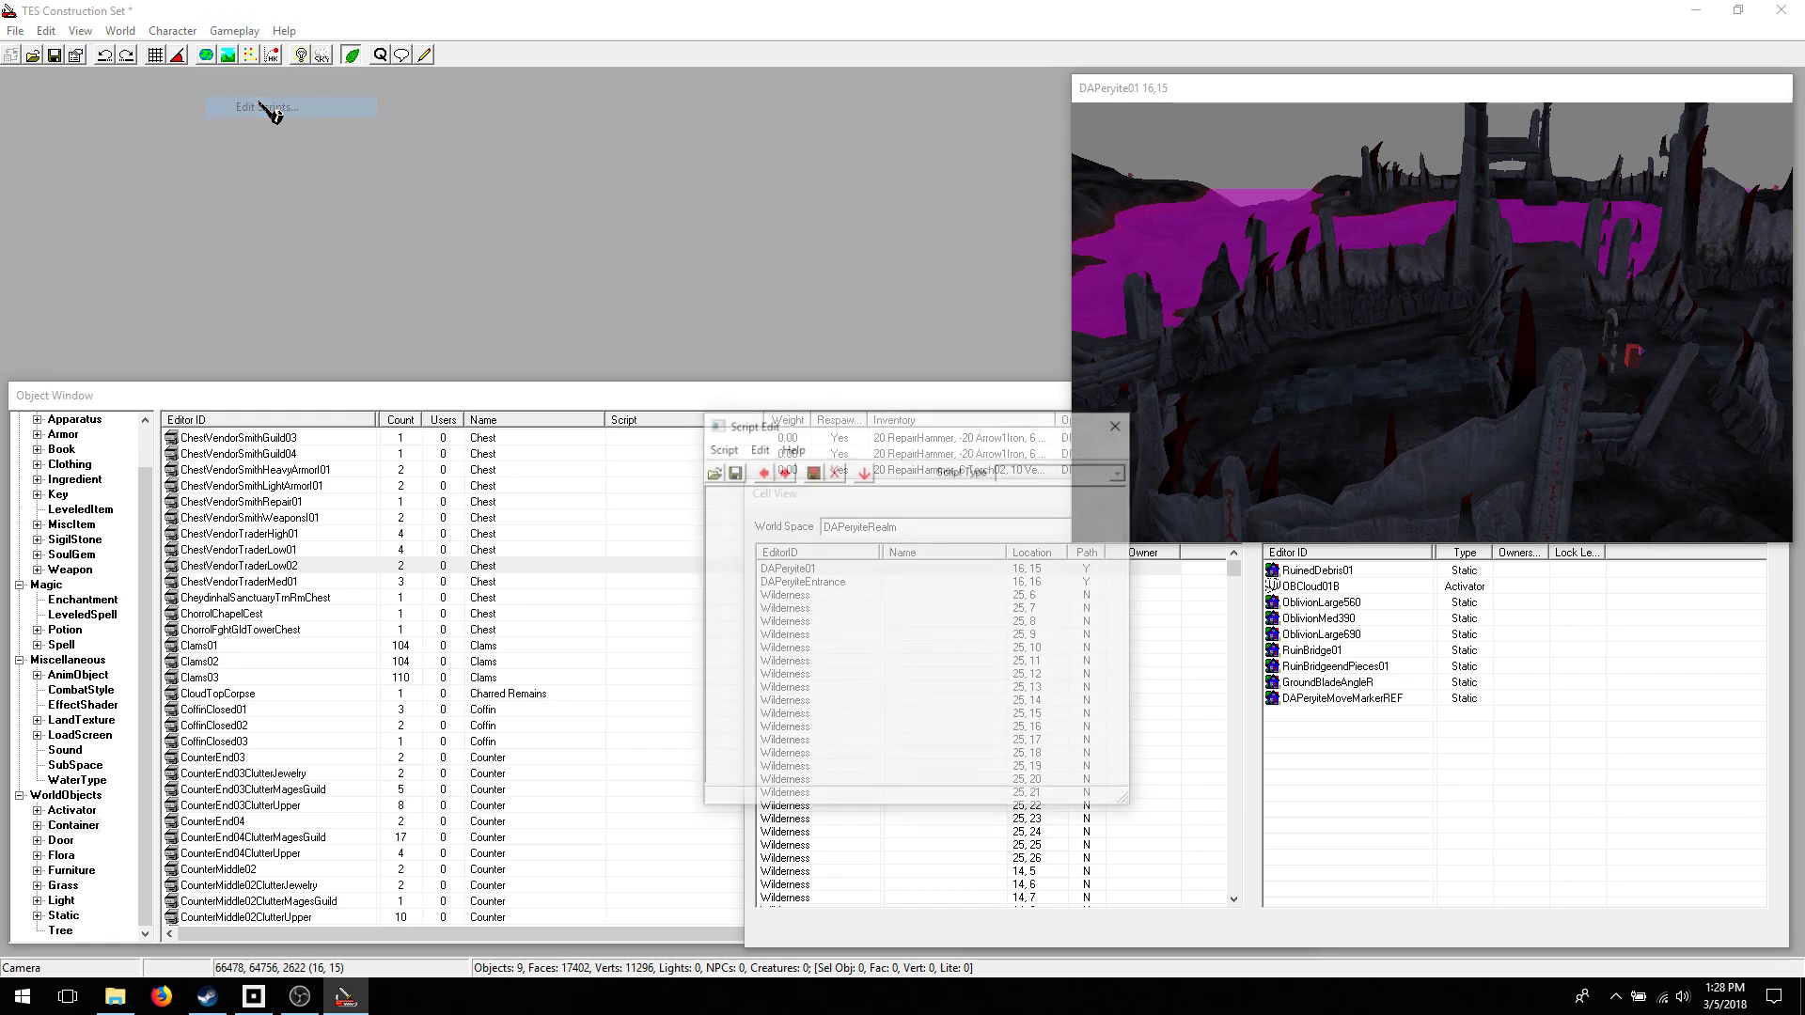
left_click(712, 471)
left_click_drag(861, 524, 856, 647)
double_click(756, 577)
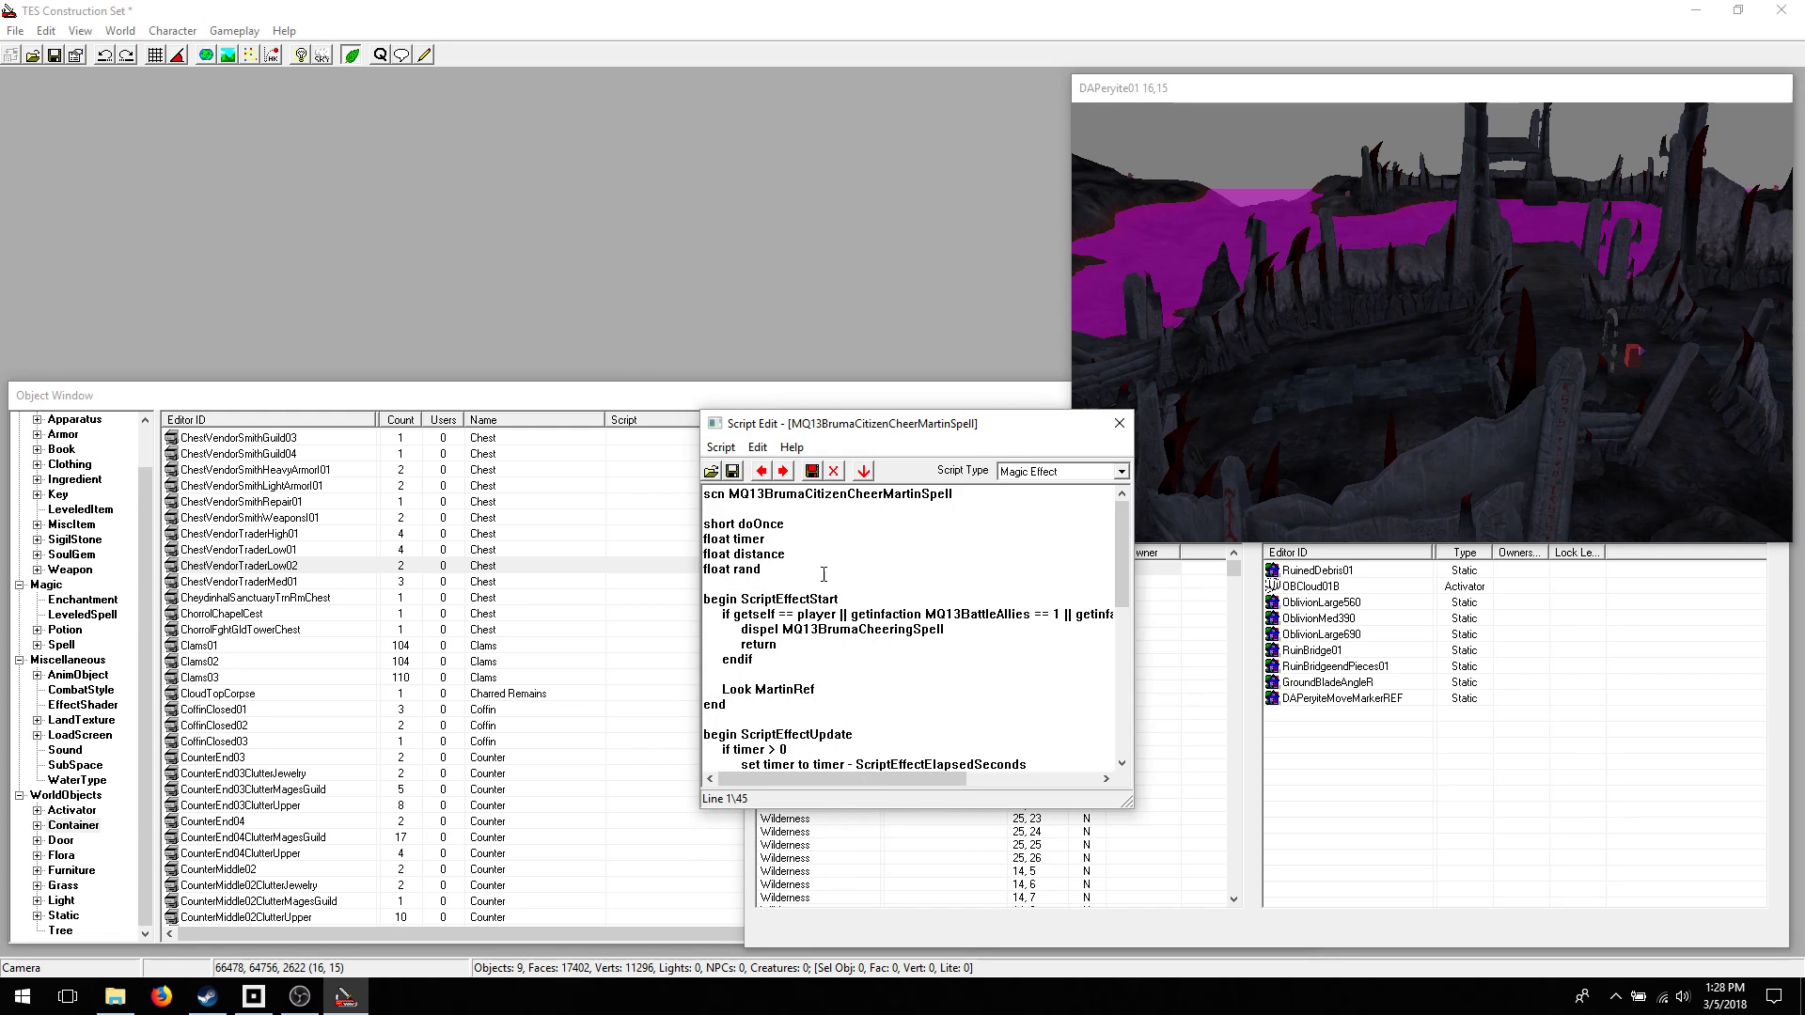
left_click_drag(1132, 568, 1076, 753)
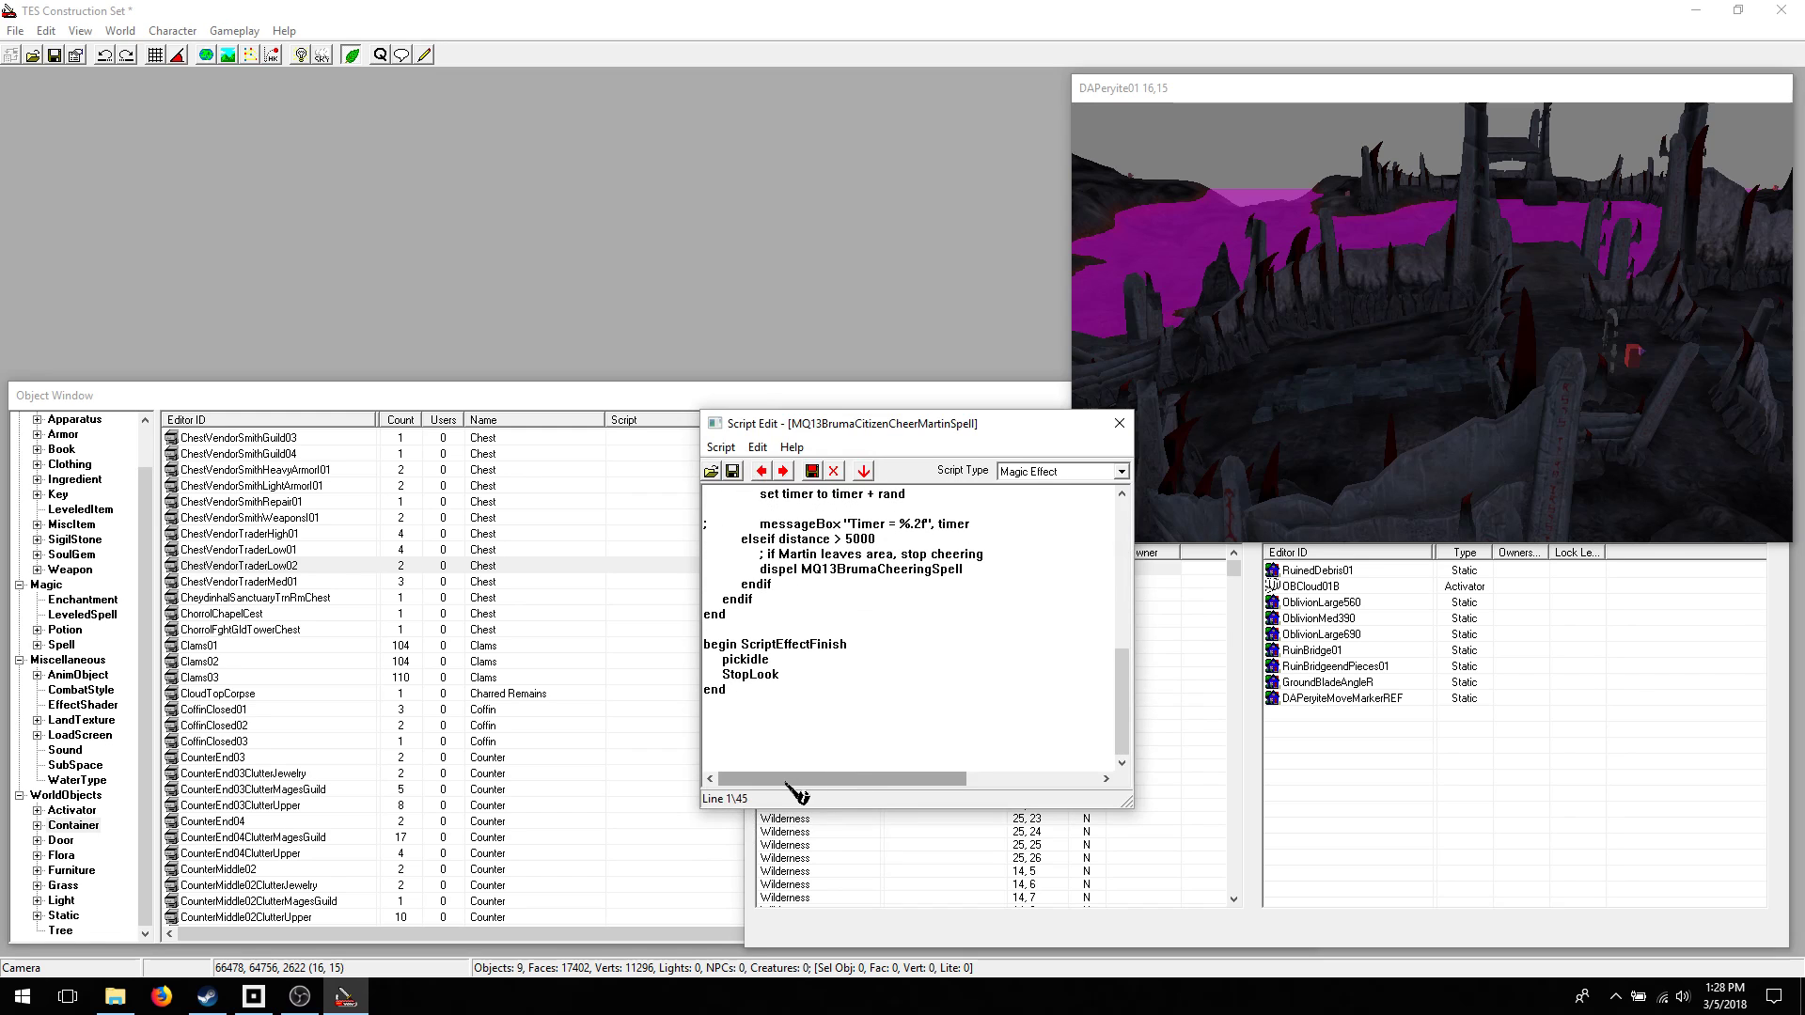
left_click_drag(852, 780, 806, 774)
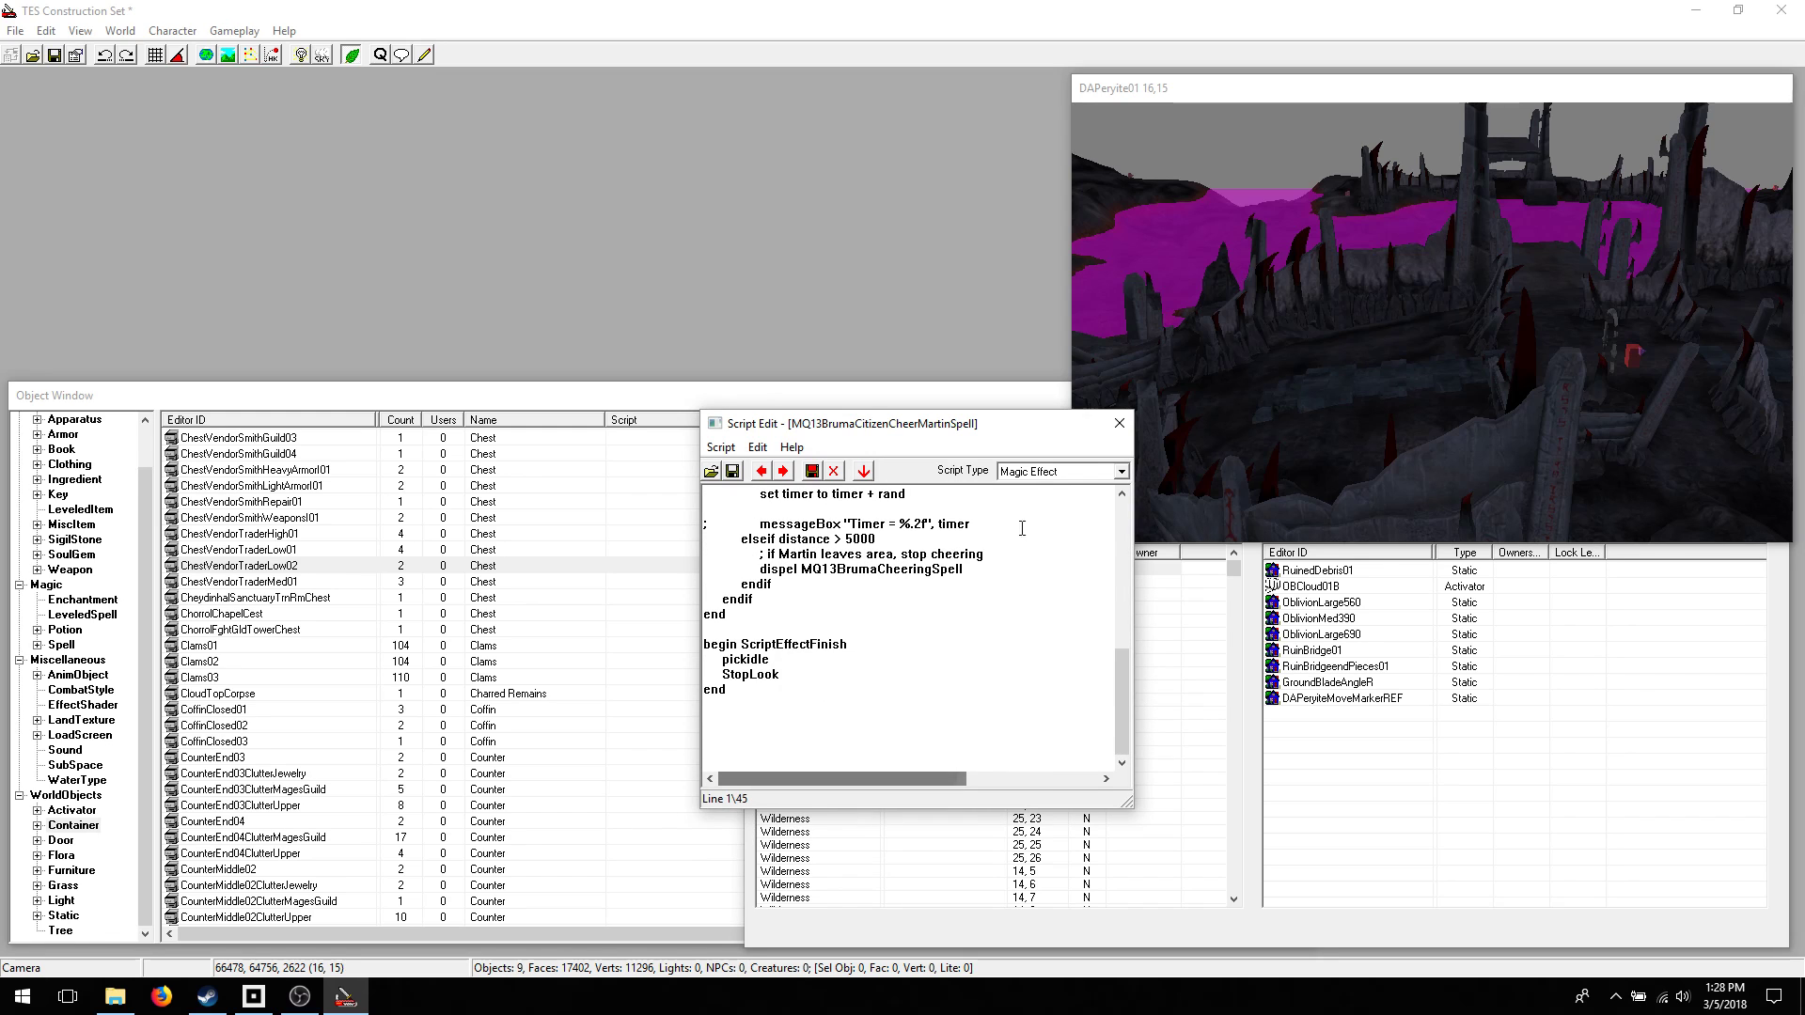
left_click(1119, 423)
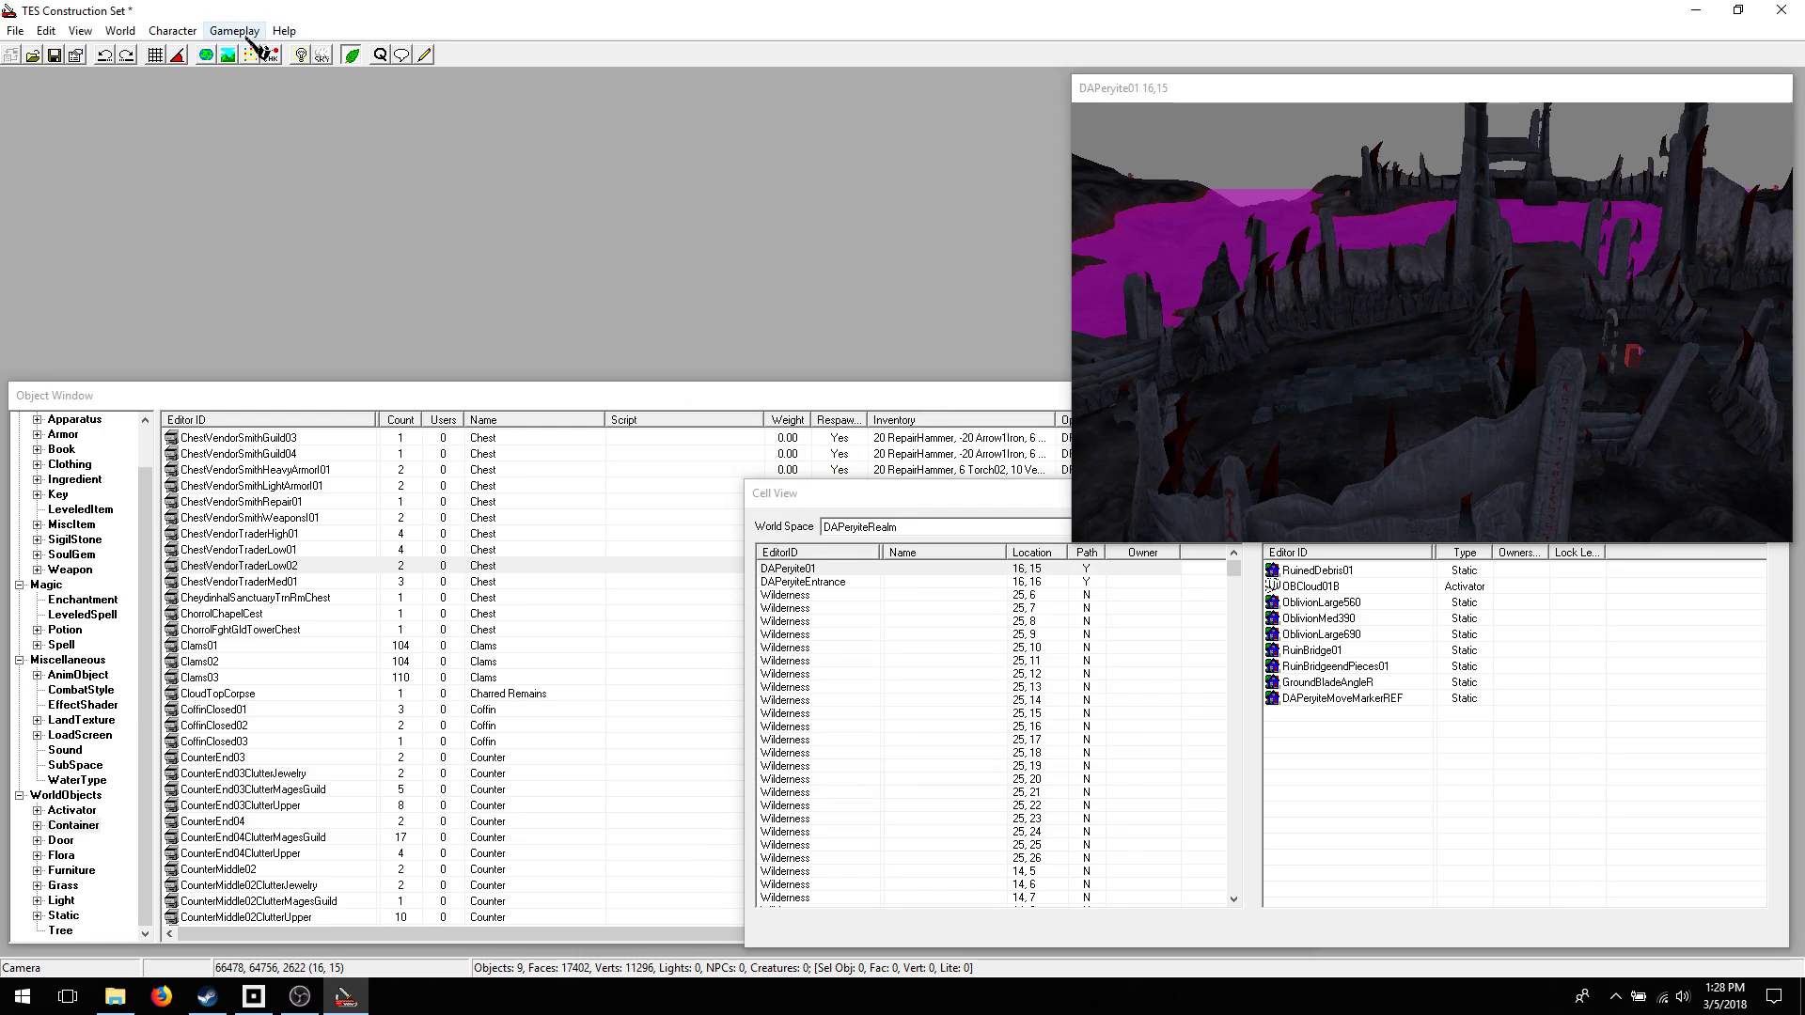
- Open Game Settings and inspect fAbsorbCoreColorR, fAIYieldMult and the fArrow settings
left_click(235, 31)
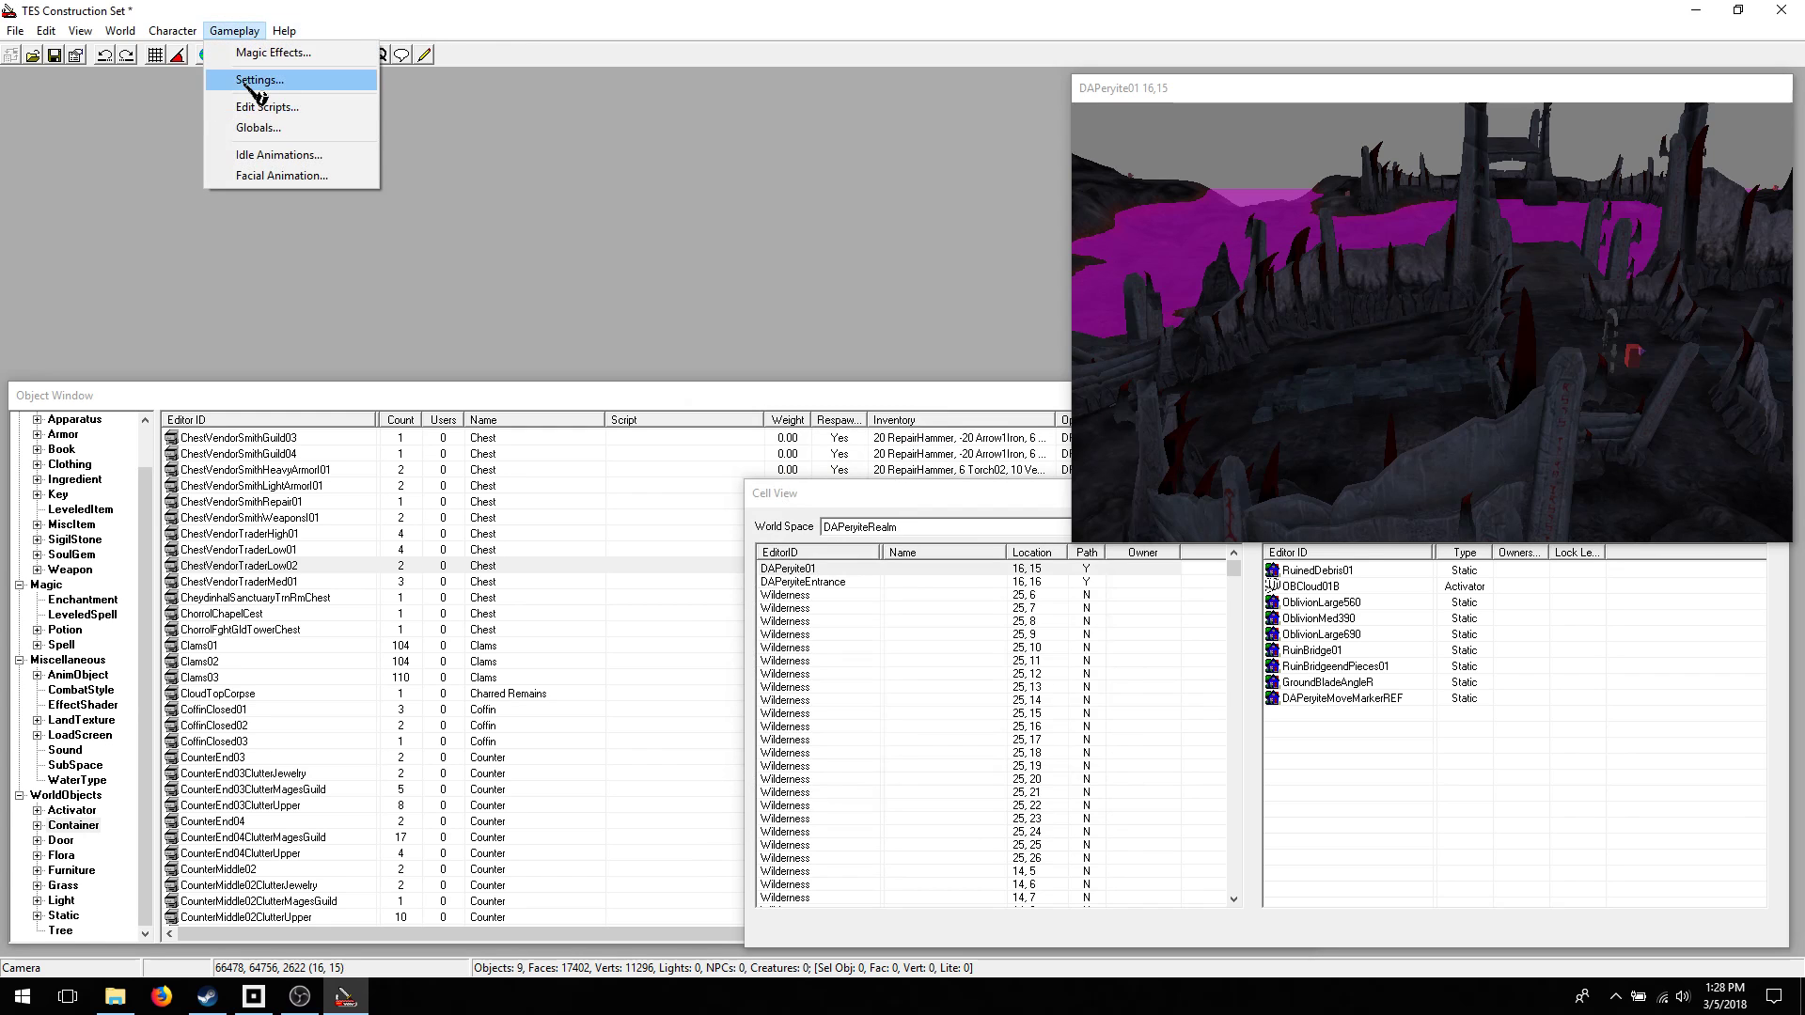
left_click(258, 81)
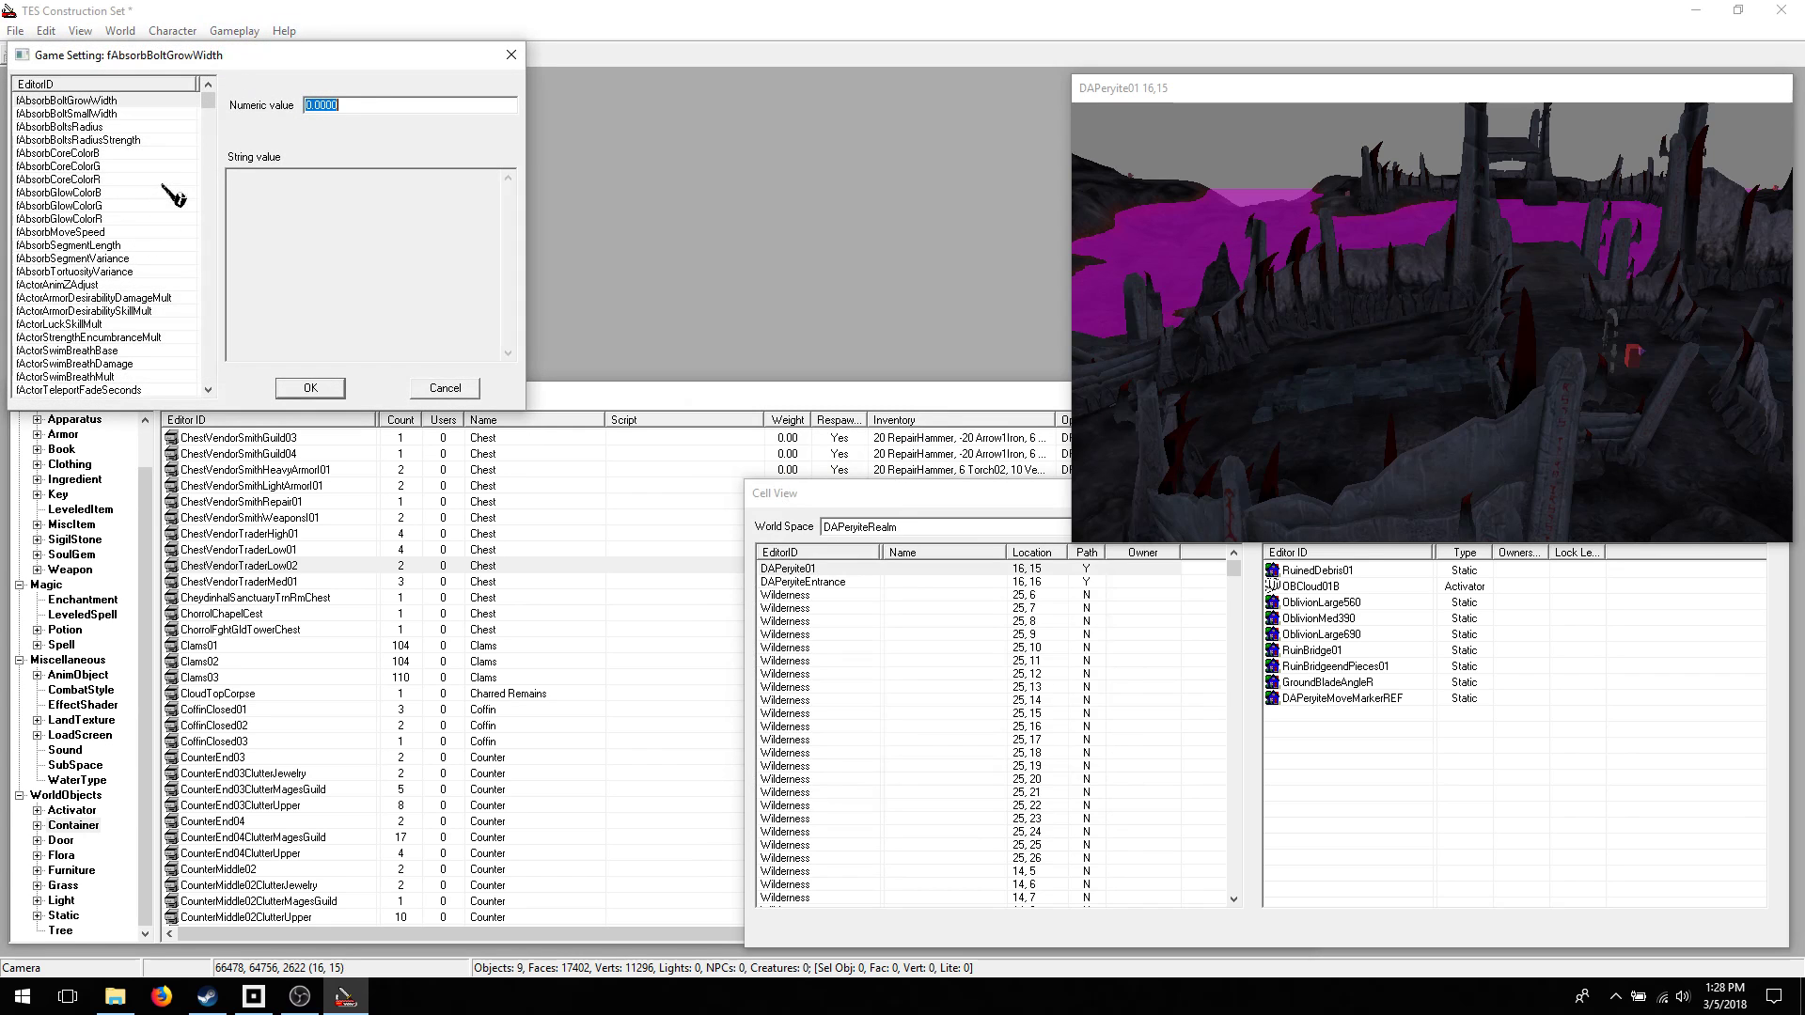
left_click(80, 181)
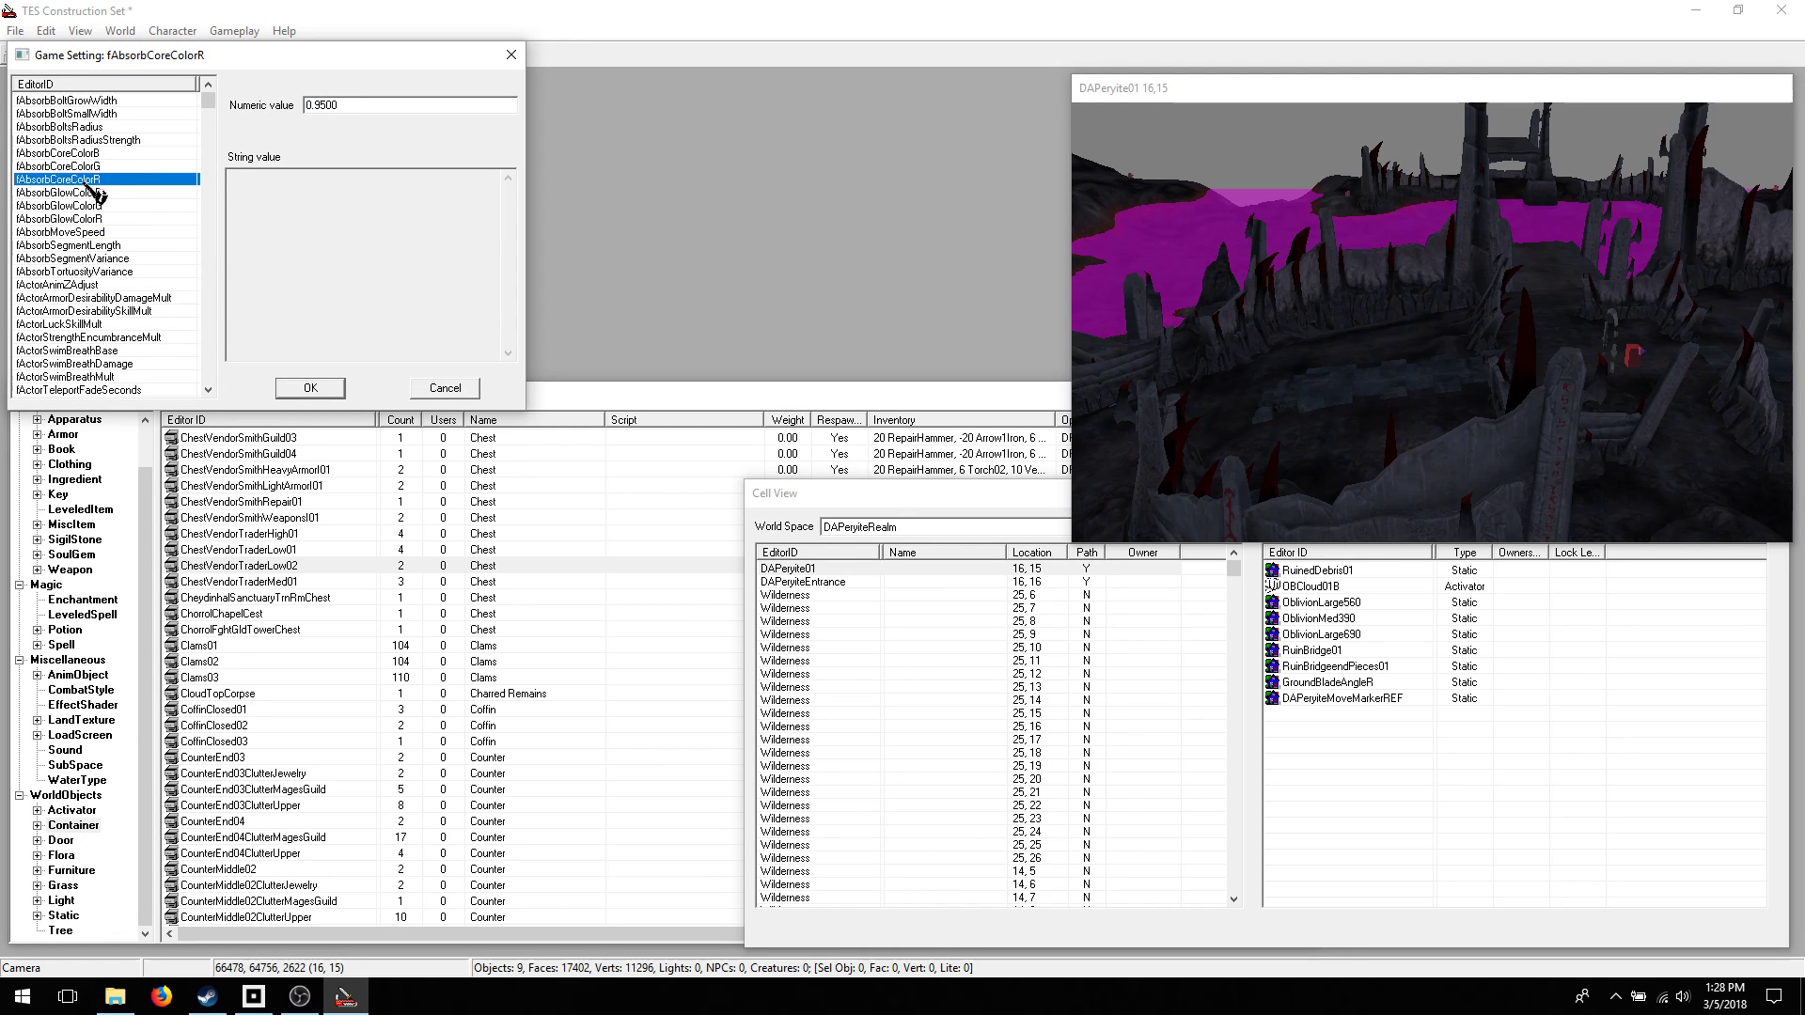
left_click_drag(208, 97, 209, 118)
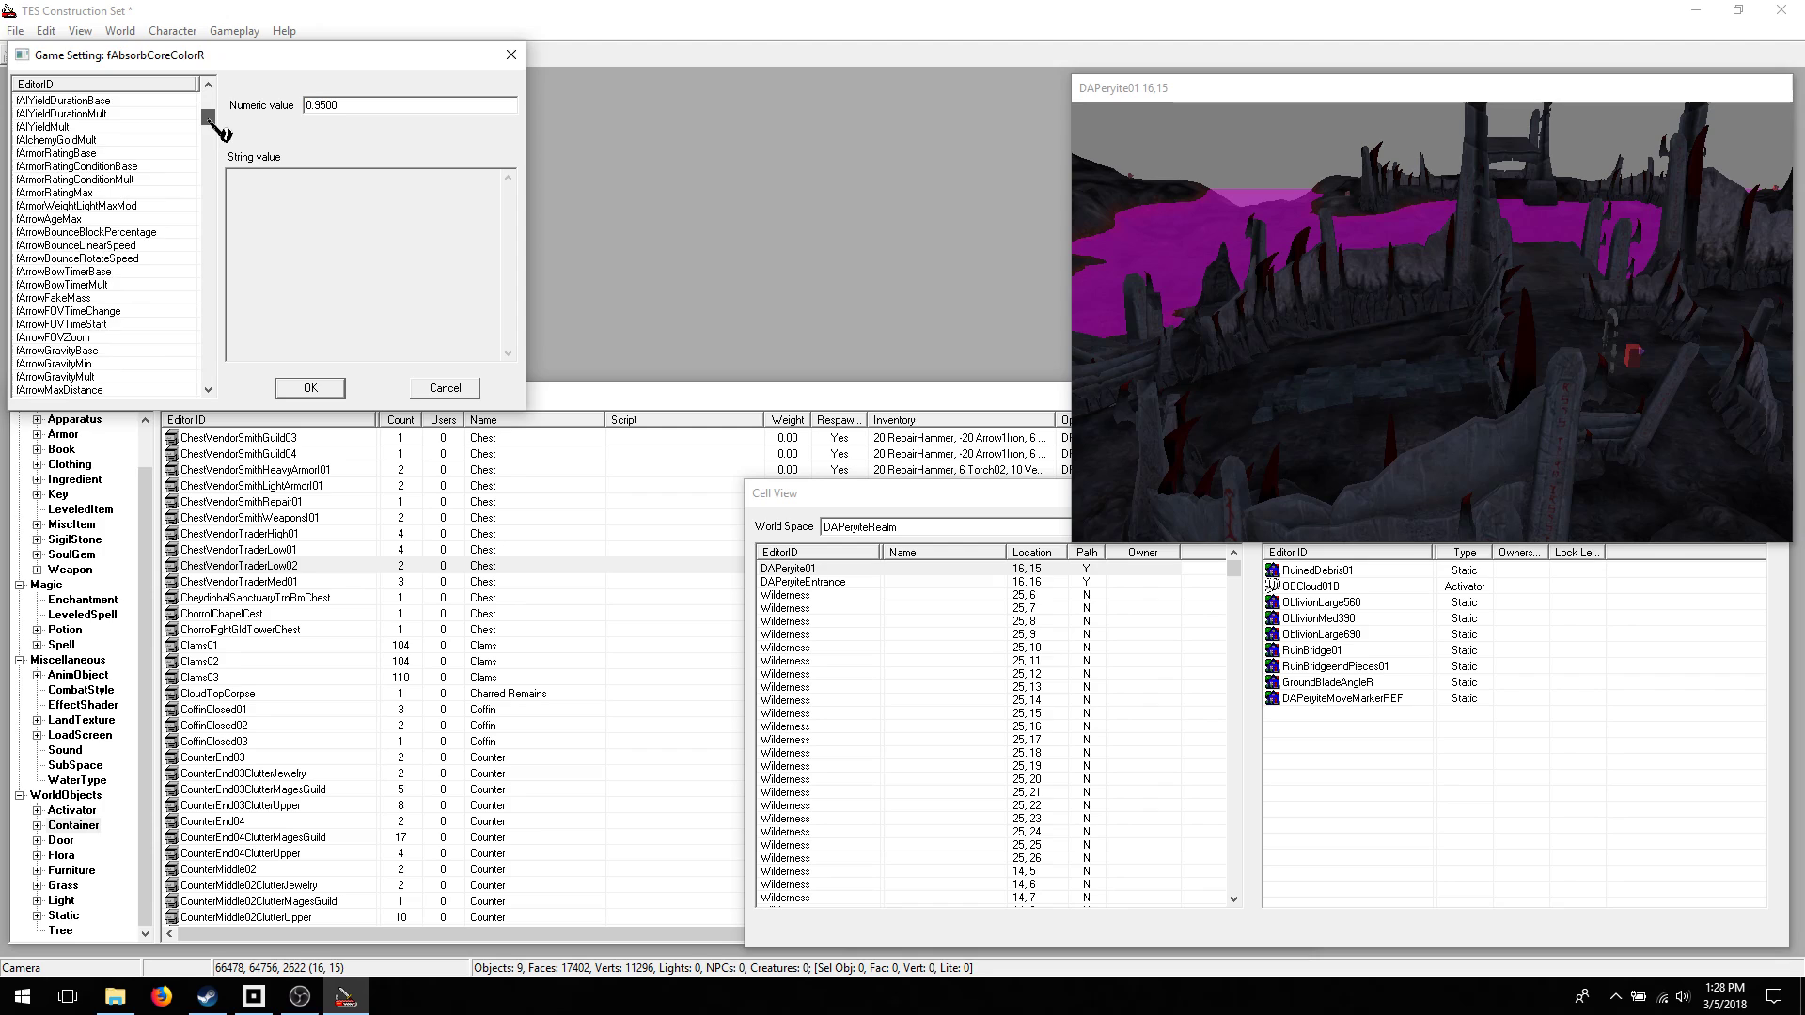
left_click(42, 126)
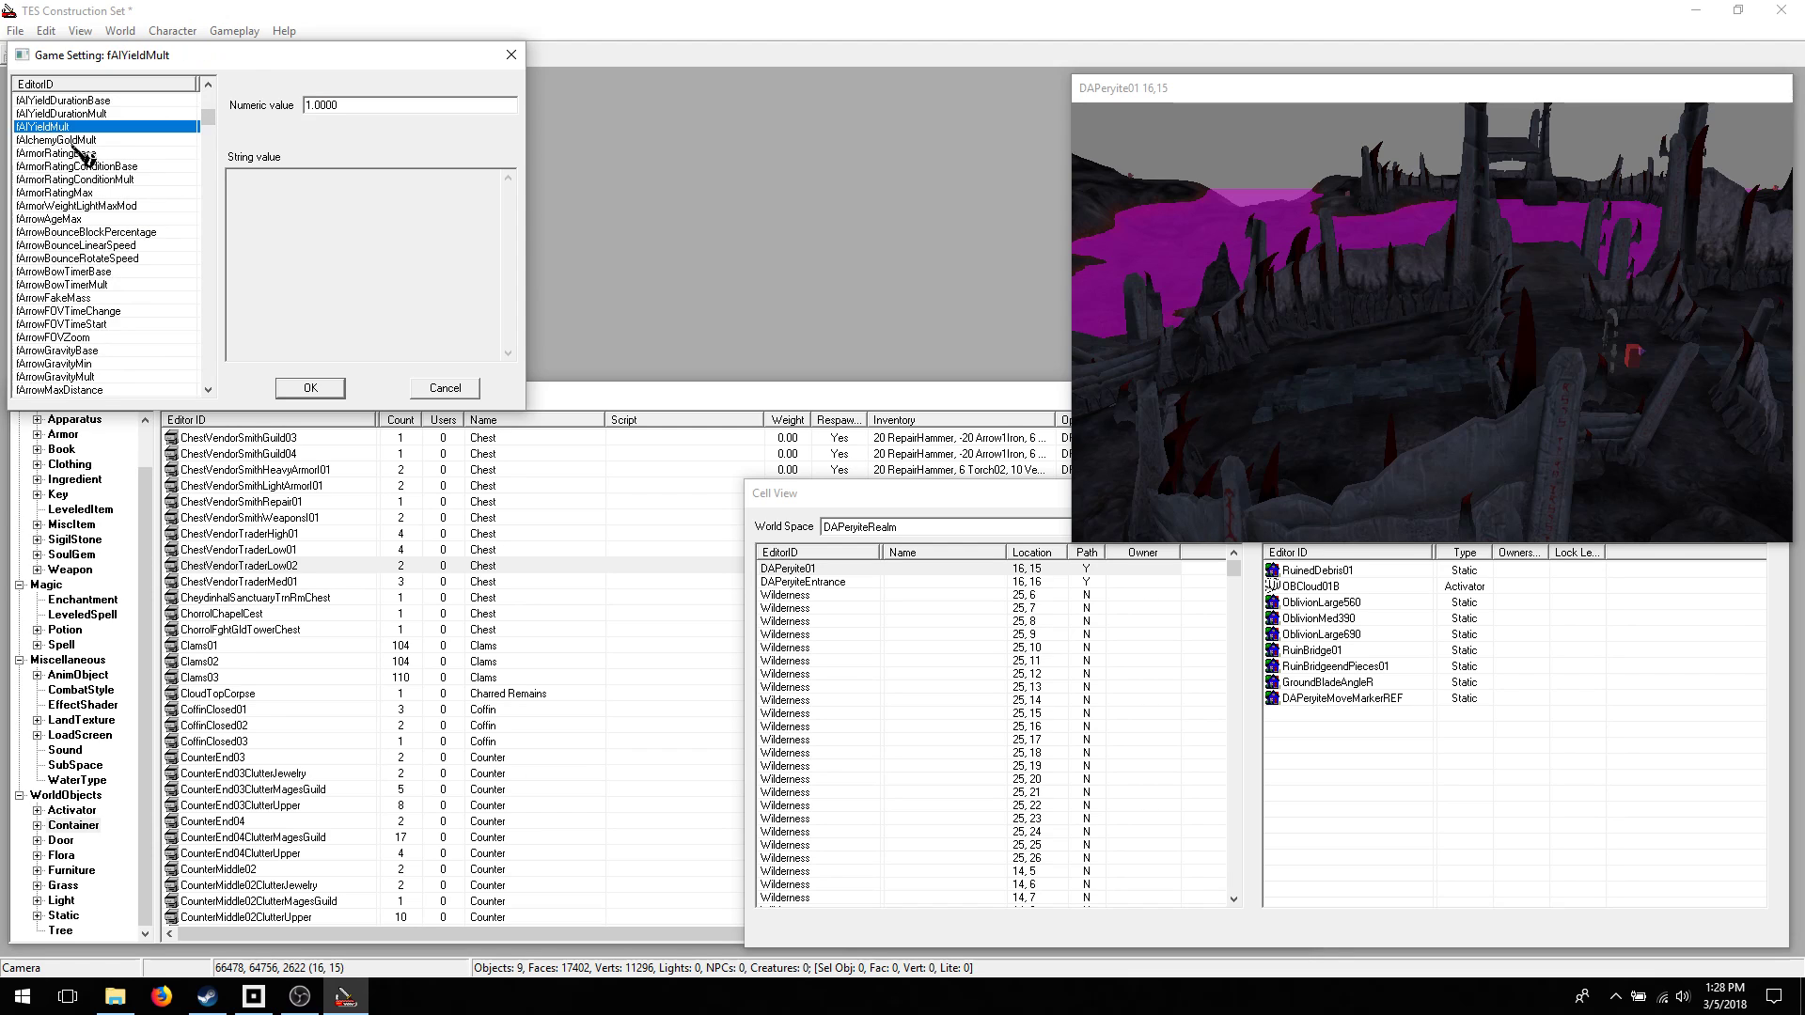
left_click(56, 232)
left_click(57, 219)
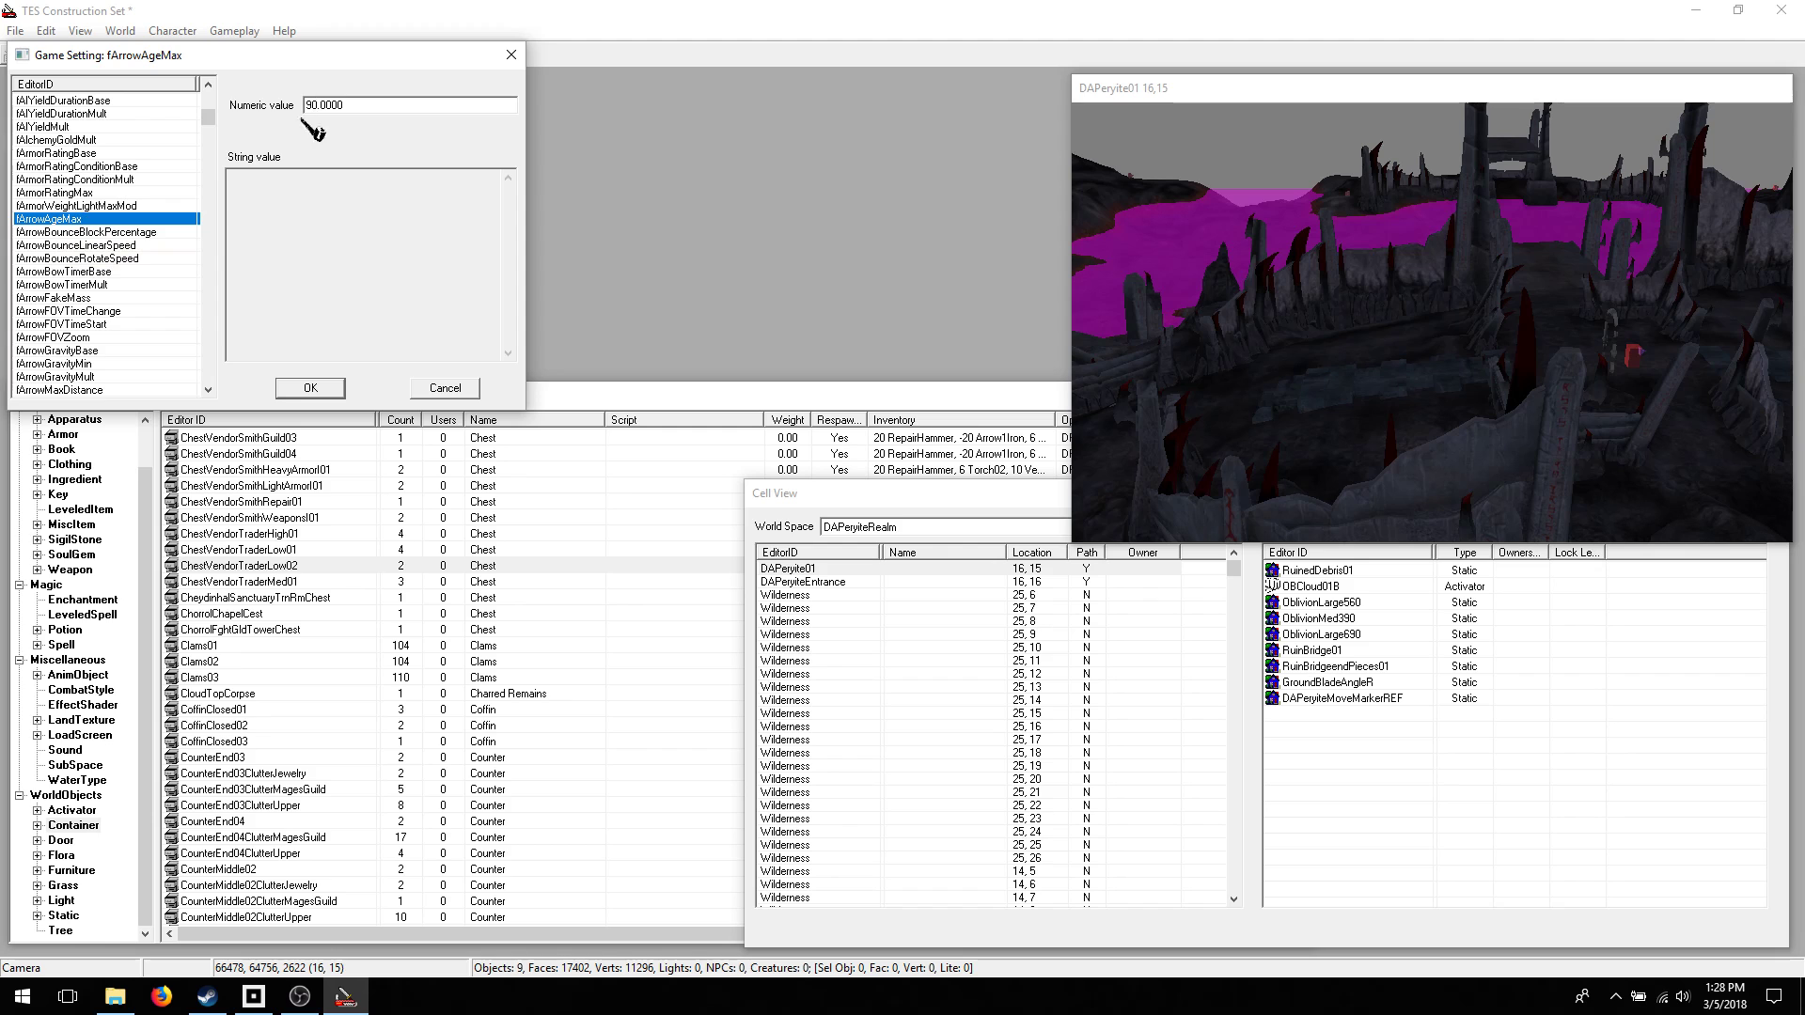
left_click(211, 130)
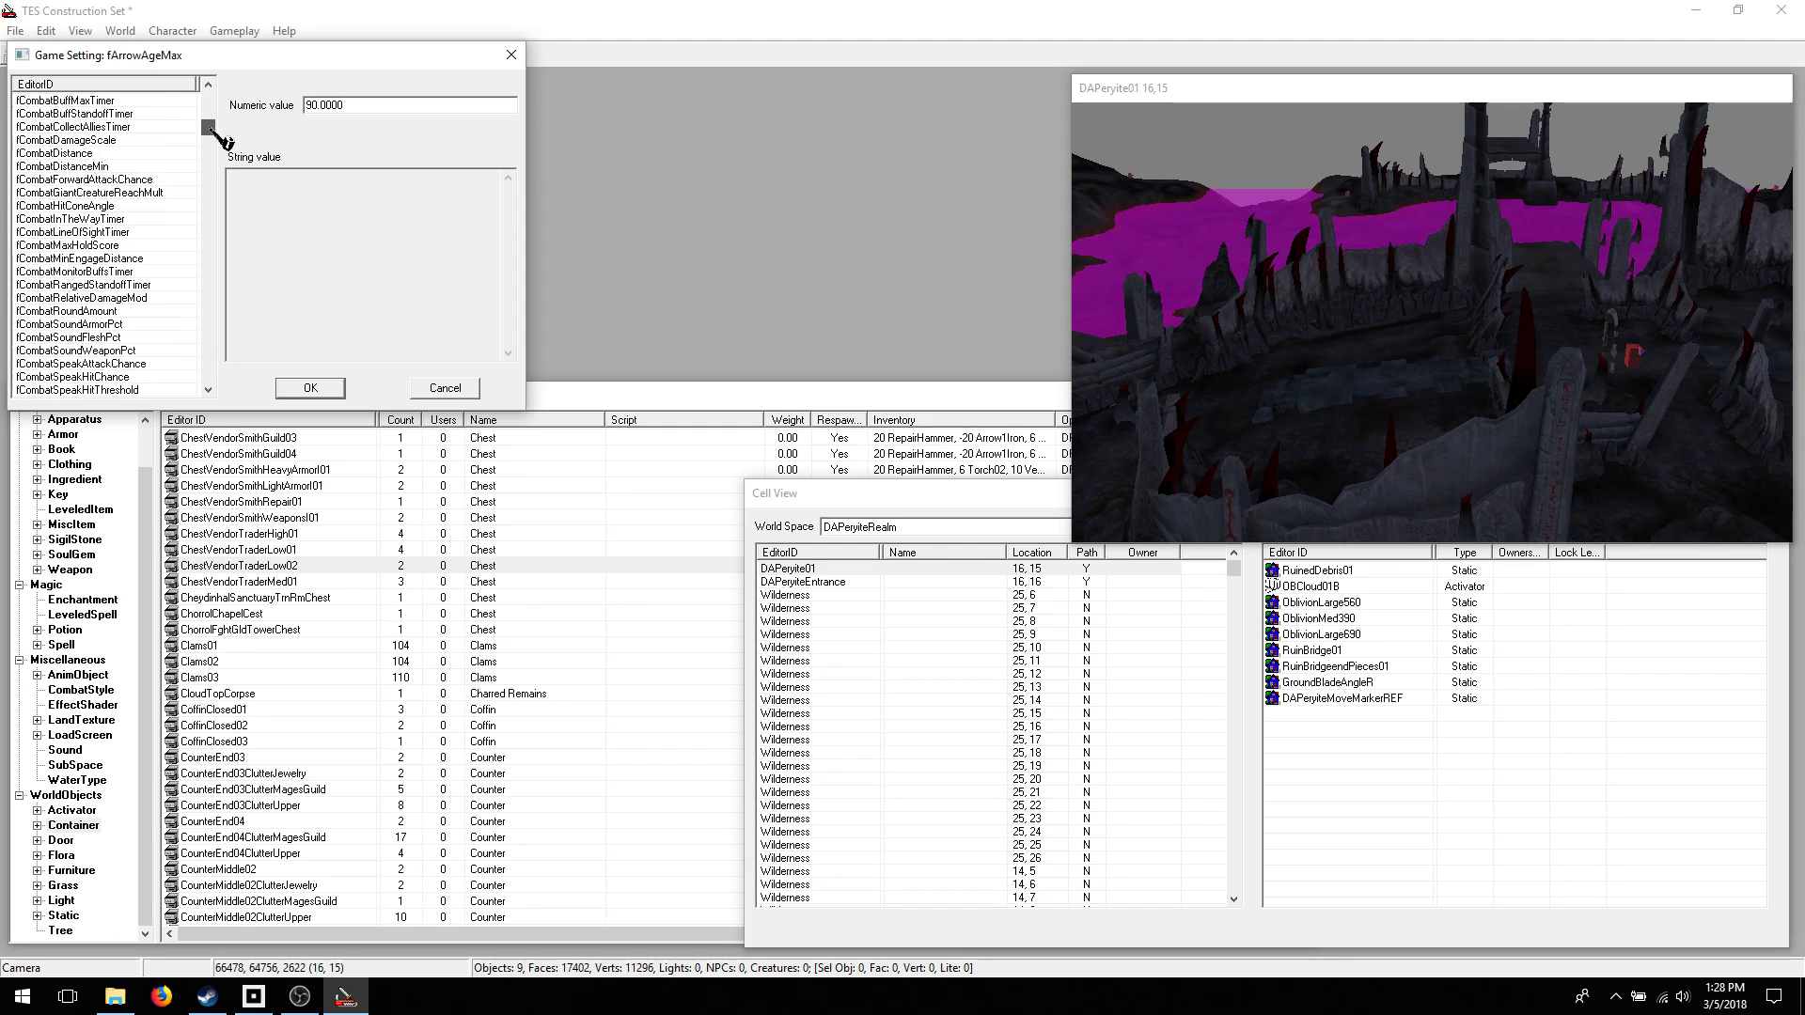
left_click_drag(211, 132, 215, 145)
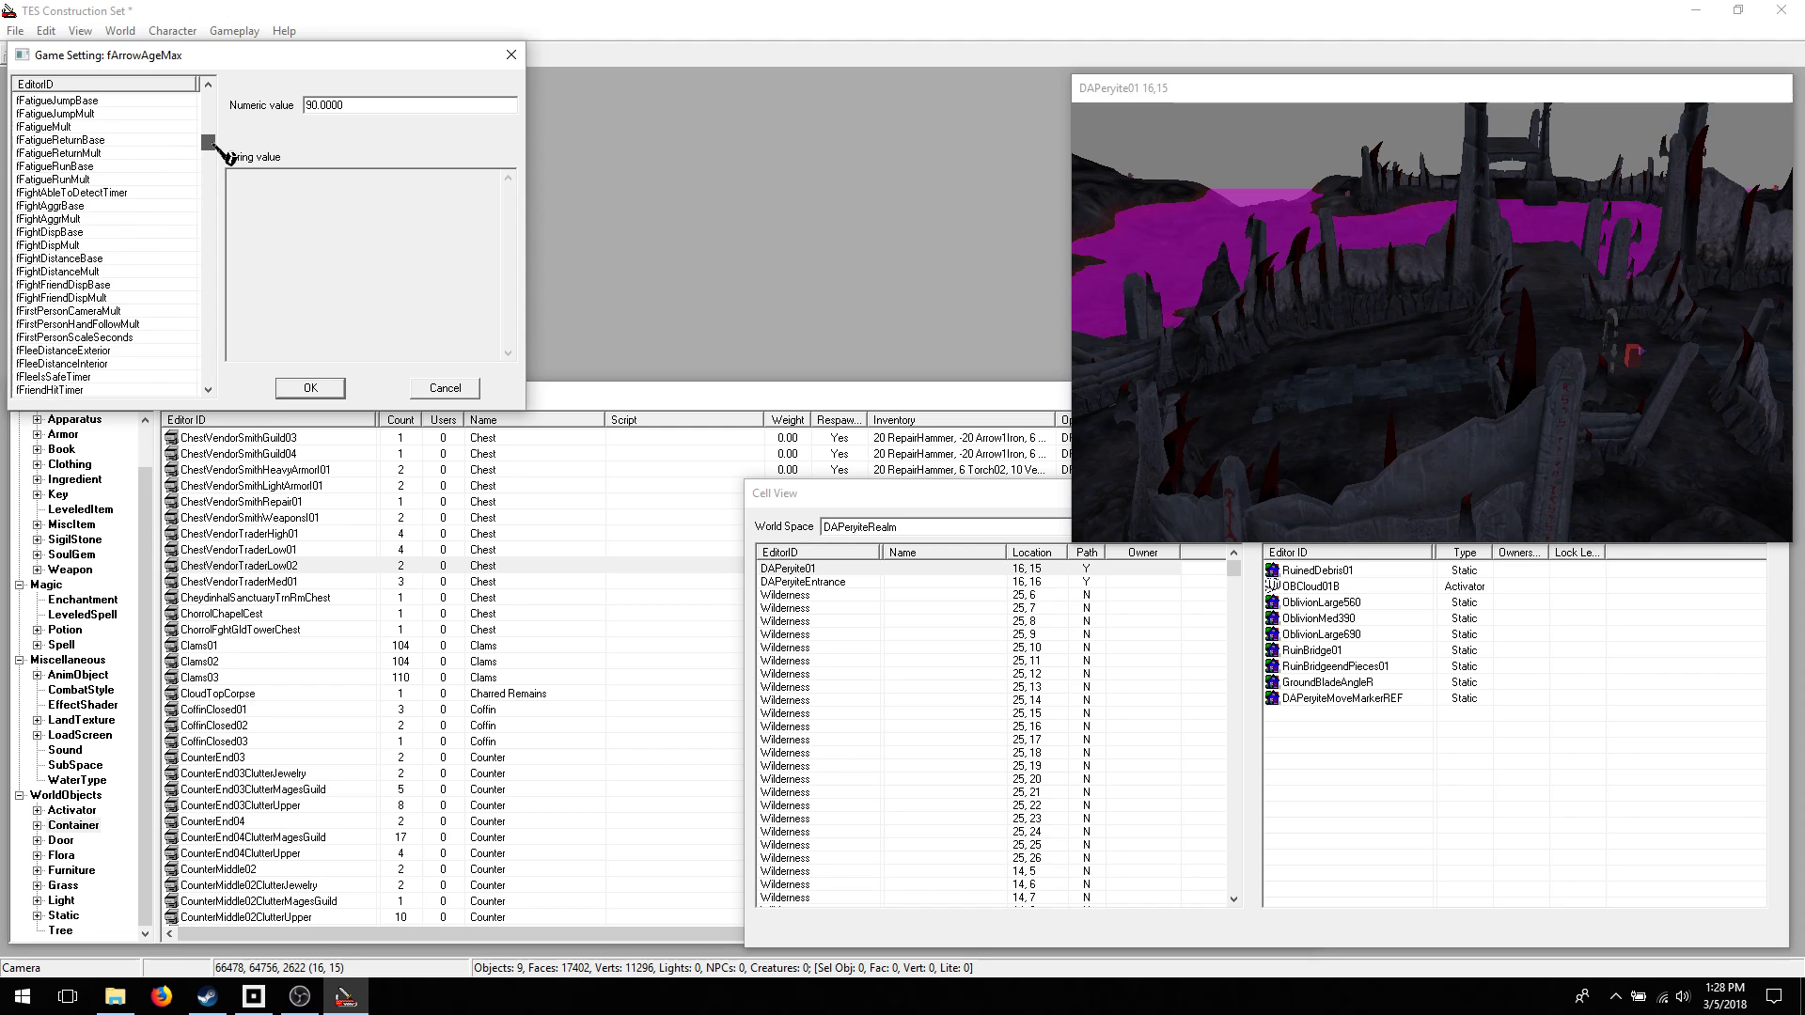
left_click_drag(215, 145, 215, 170)
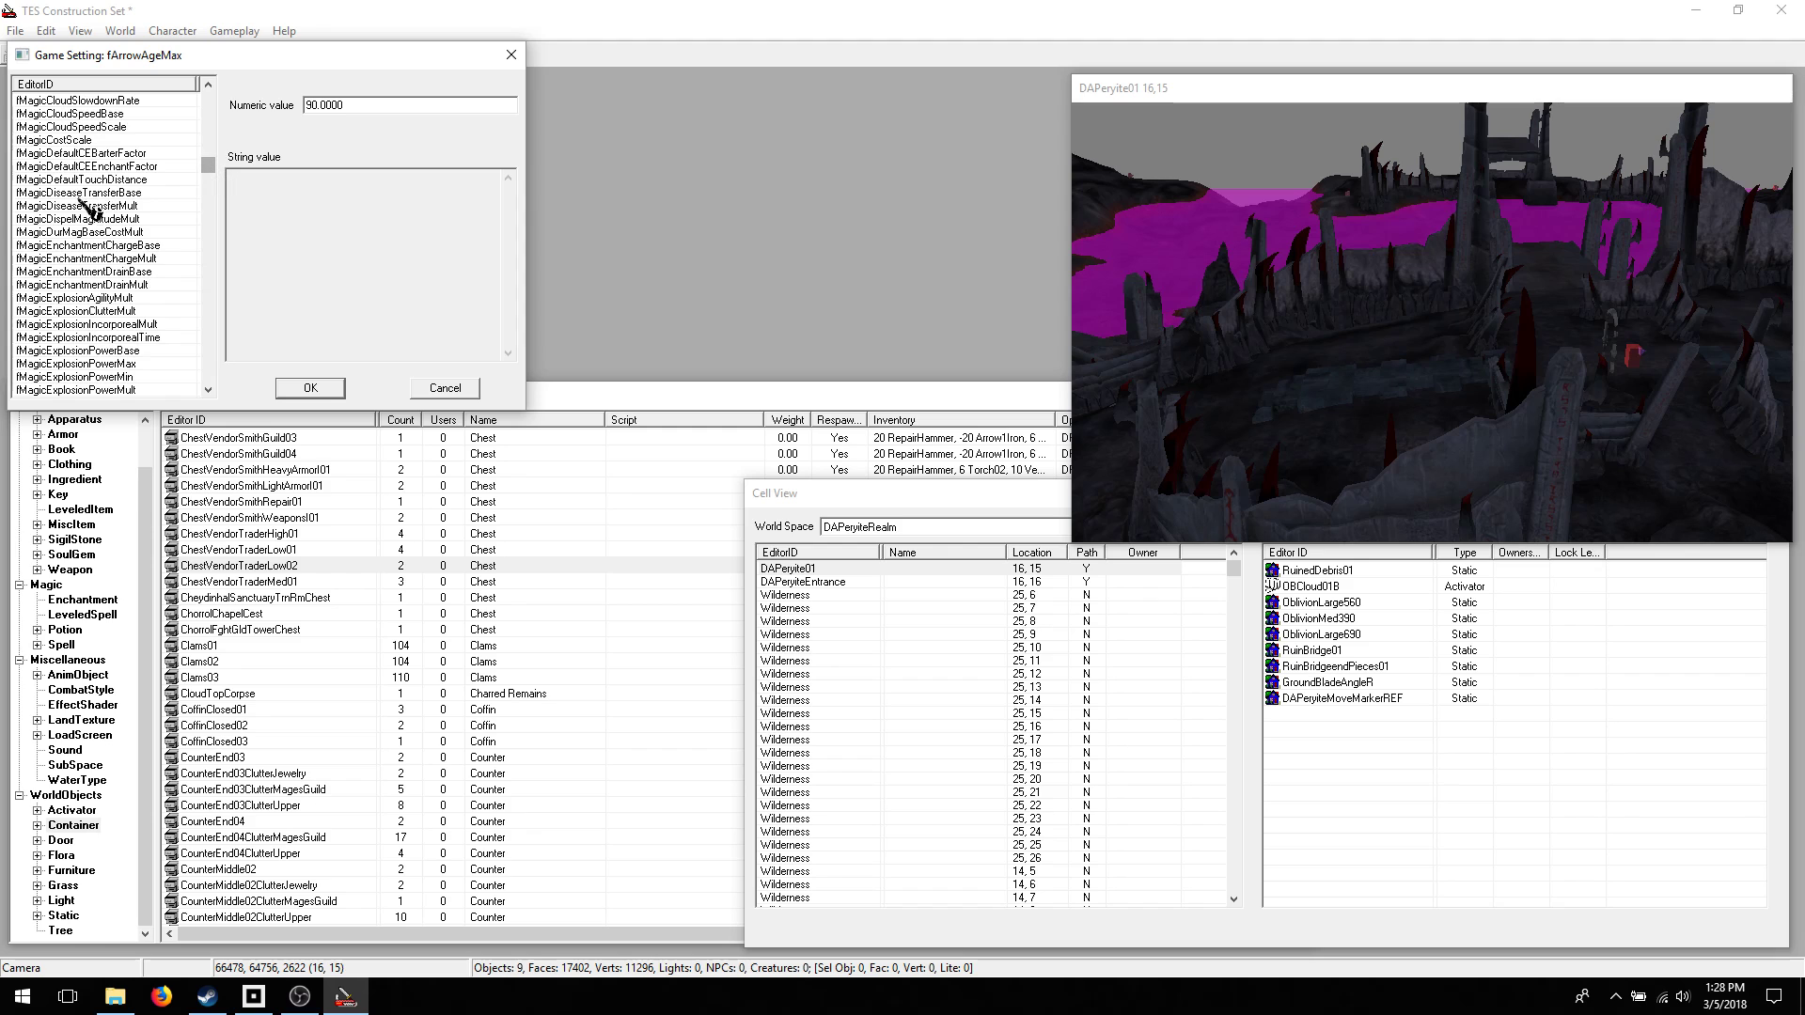
- Inspect the fMagic multipliers, fMarksmanFatigueBurnPerSecond and fMasserAngleFadeStart values
left_click(66, 233)
scroll(70, 296, "down", 9)
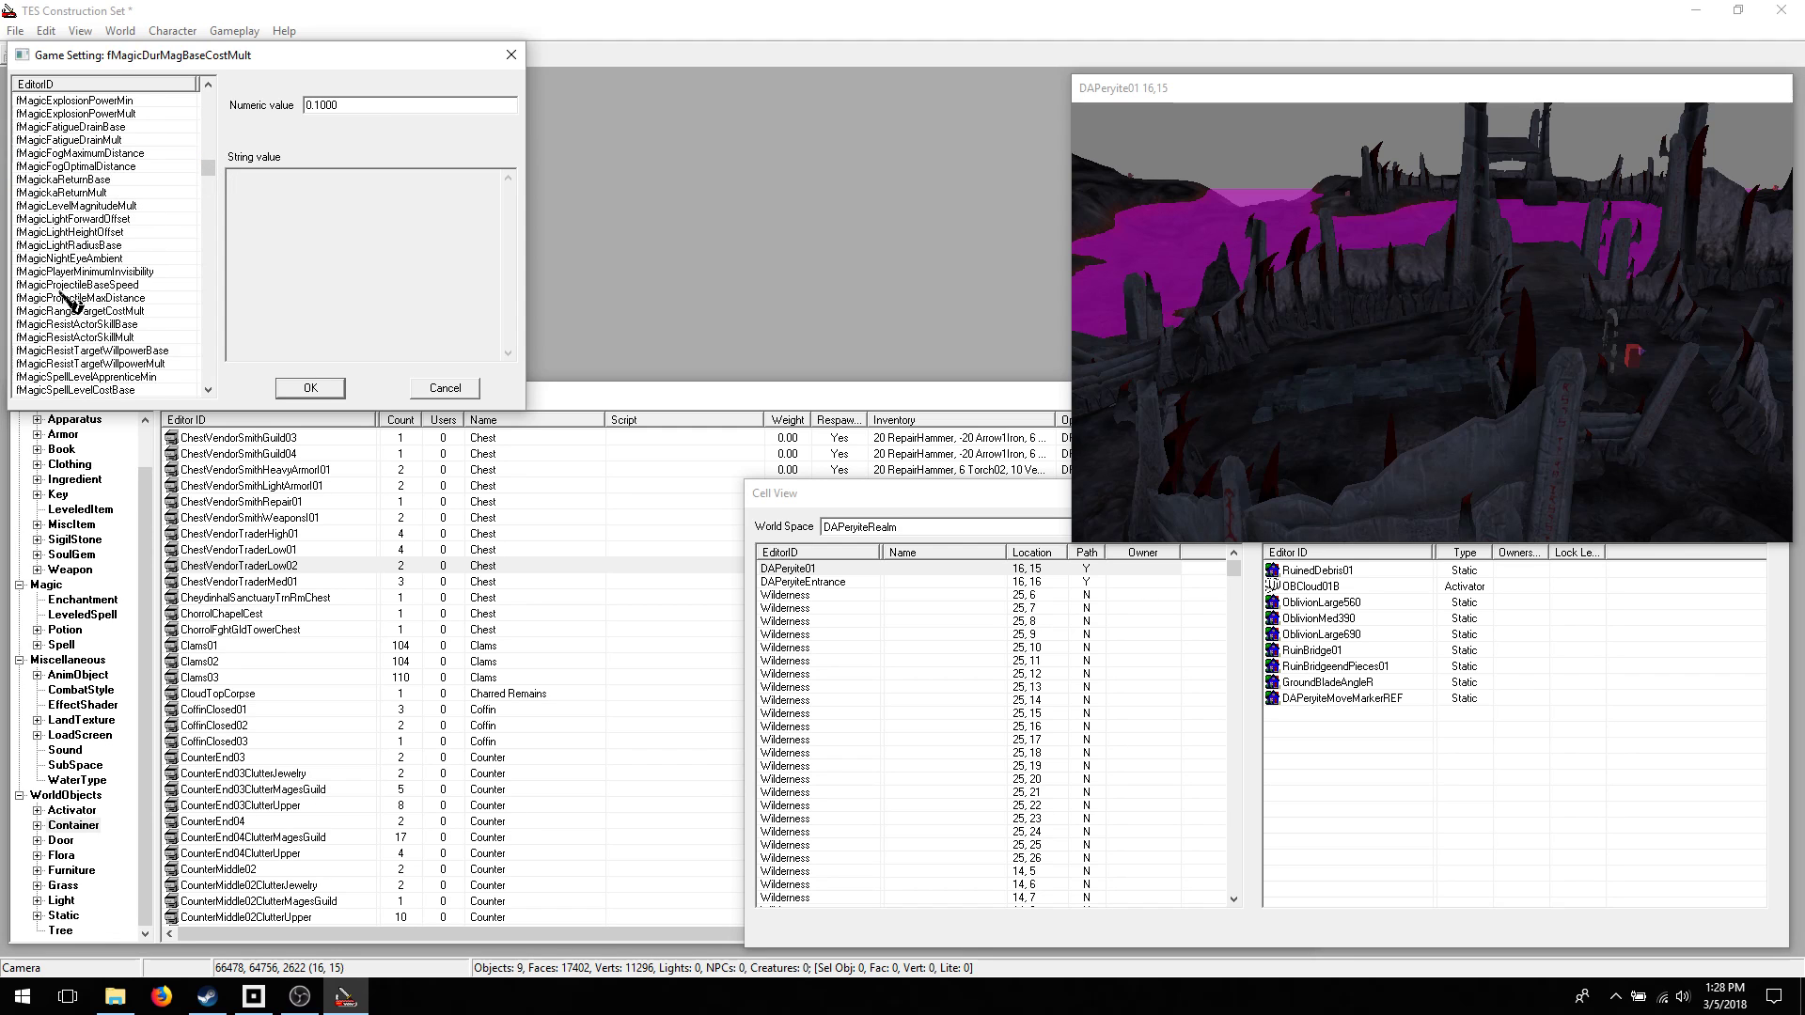
scroll(75, 296, "up", 9)
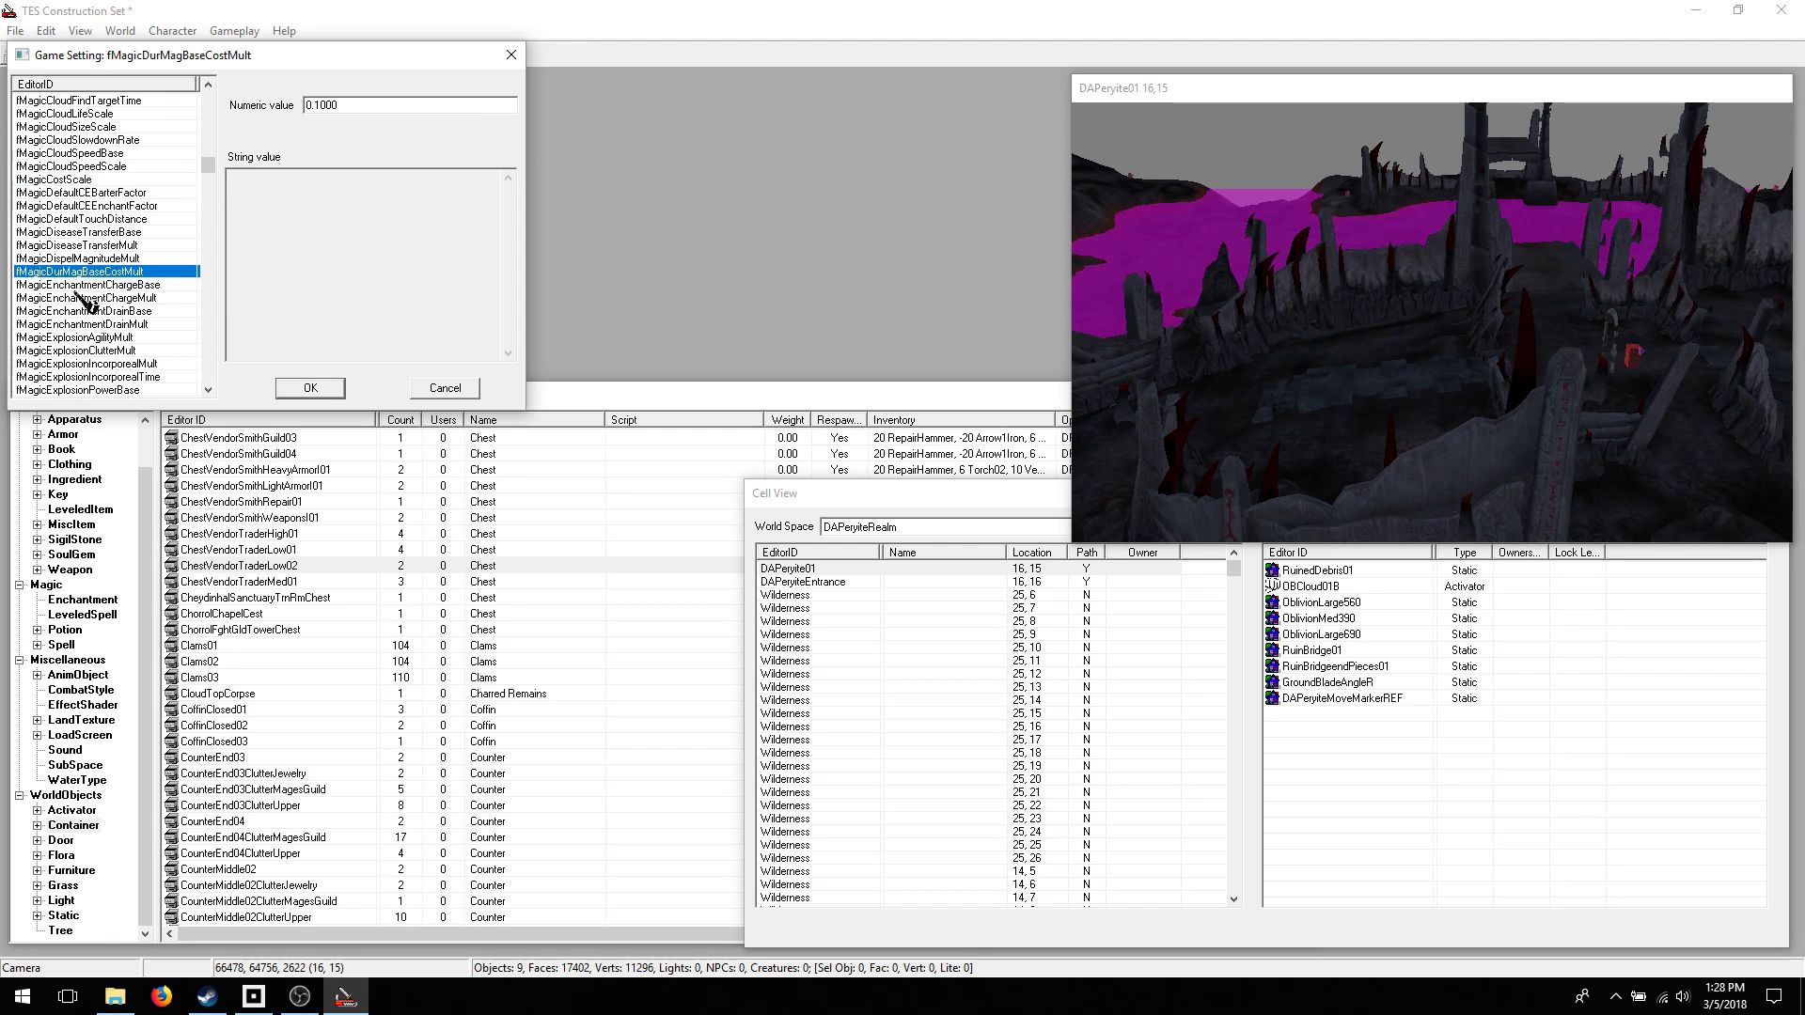
left_click(89, 258)
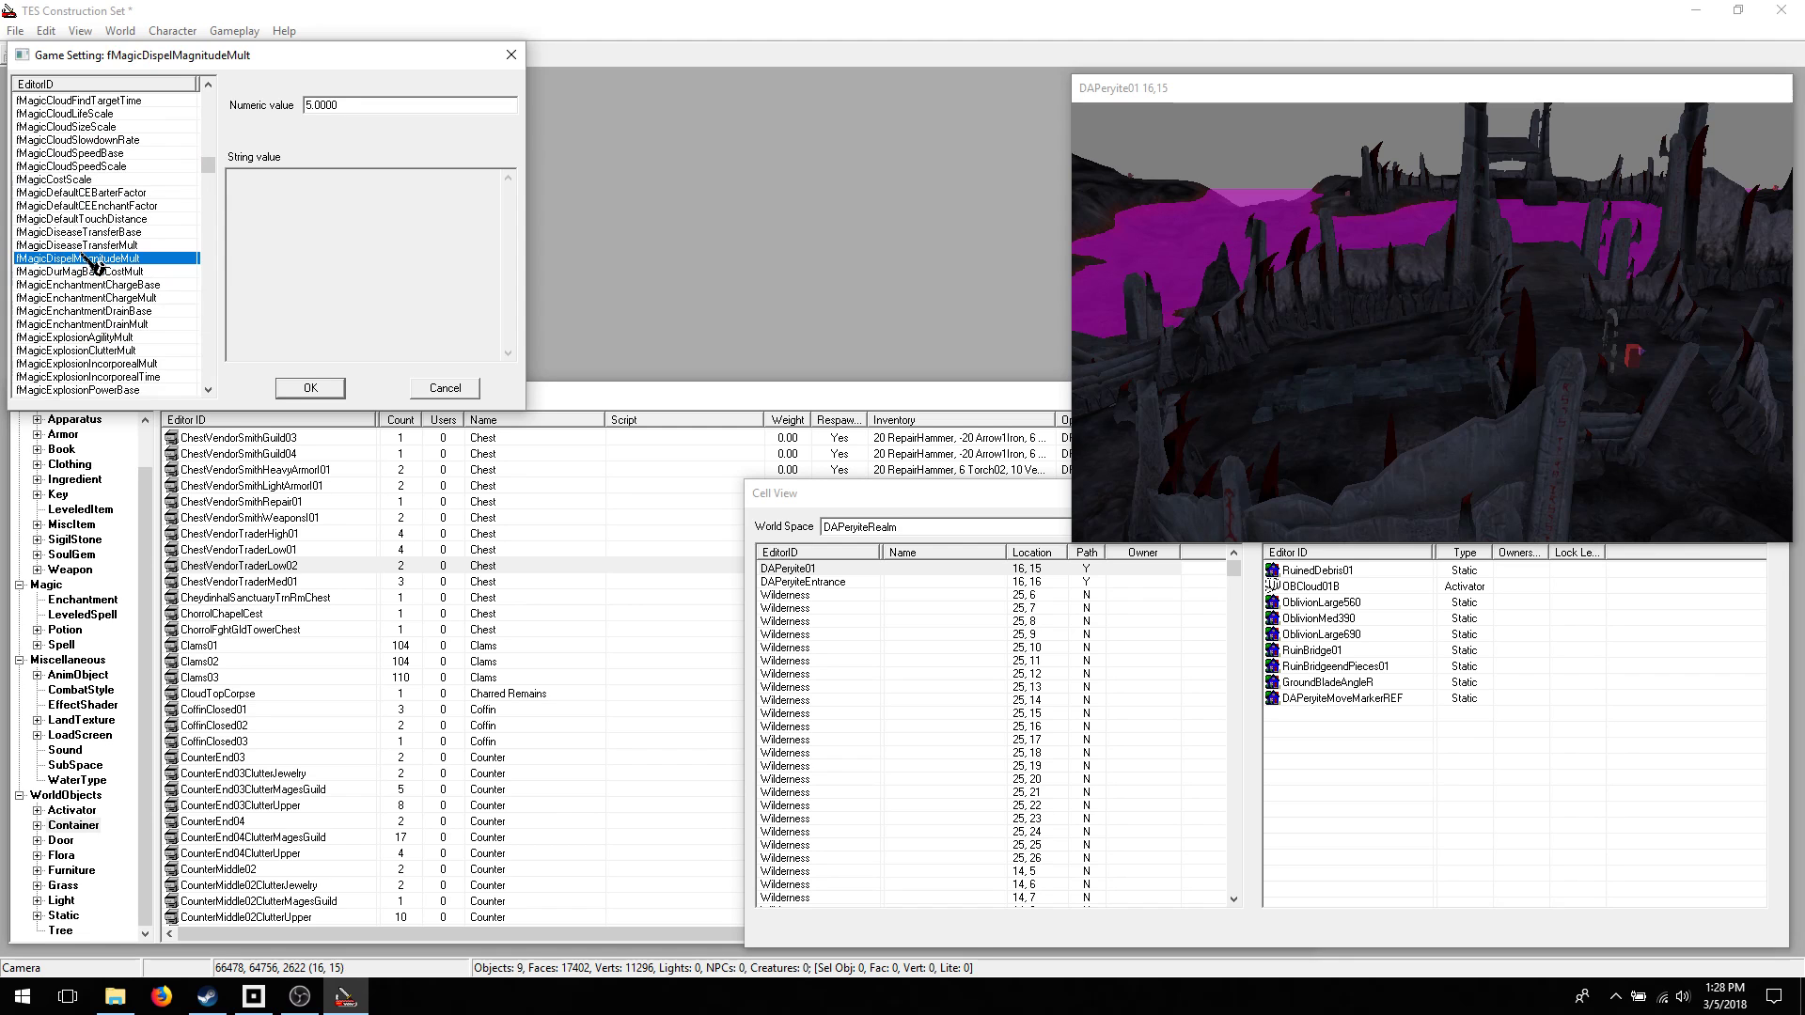
left_click(70, 298)
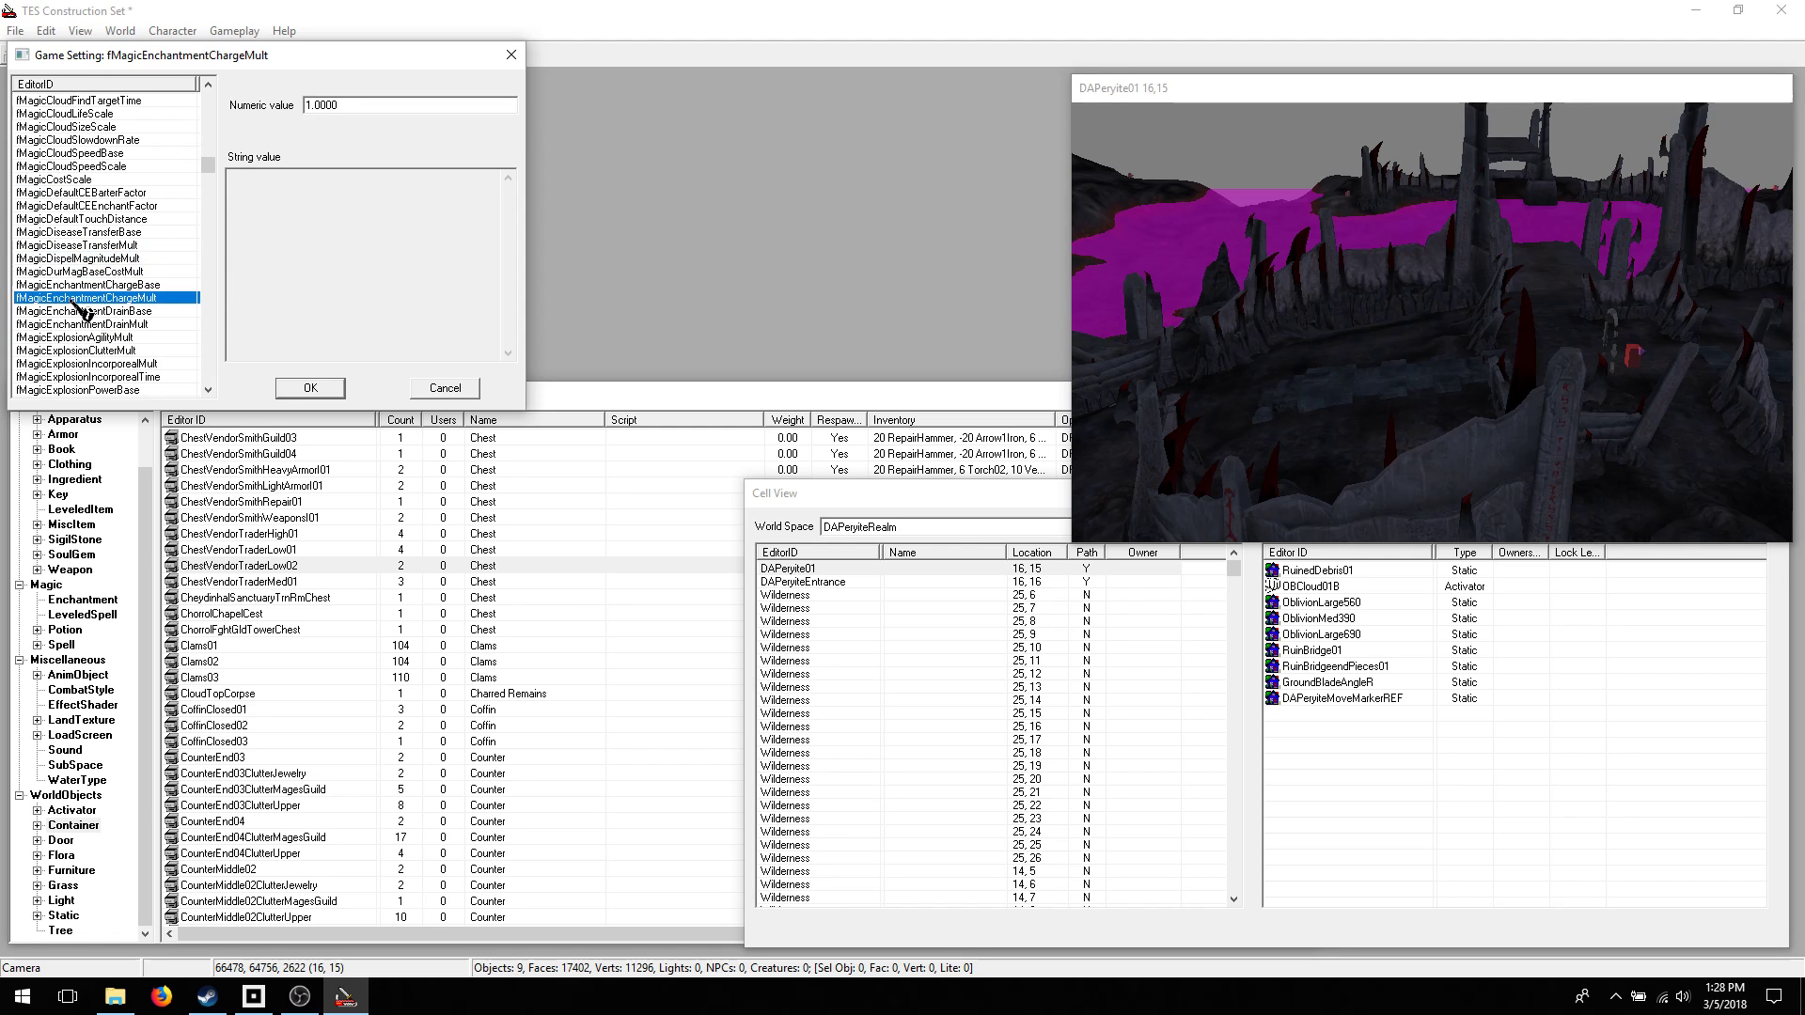
scroll(73, 311, "down", 20)
scroll(74, 313, "down", 8)
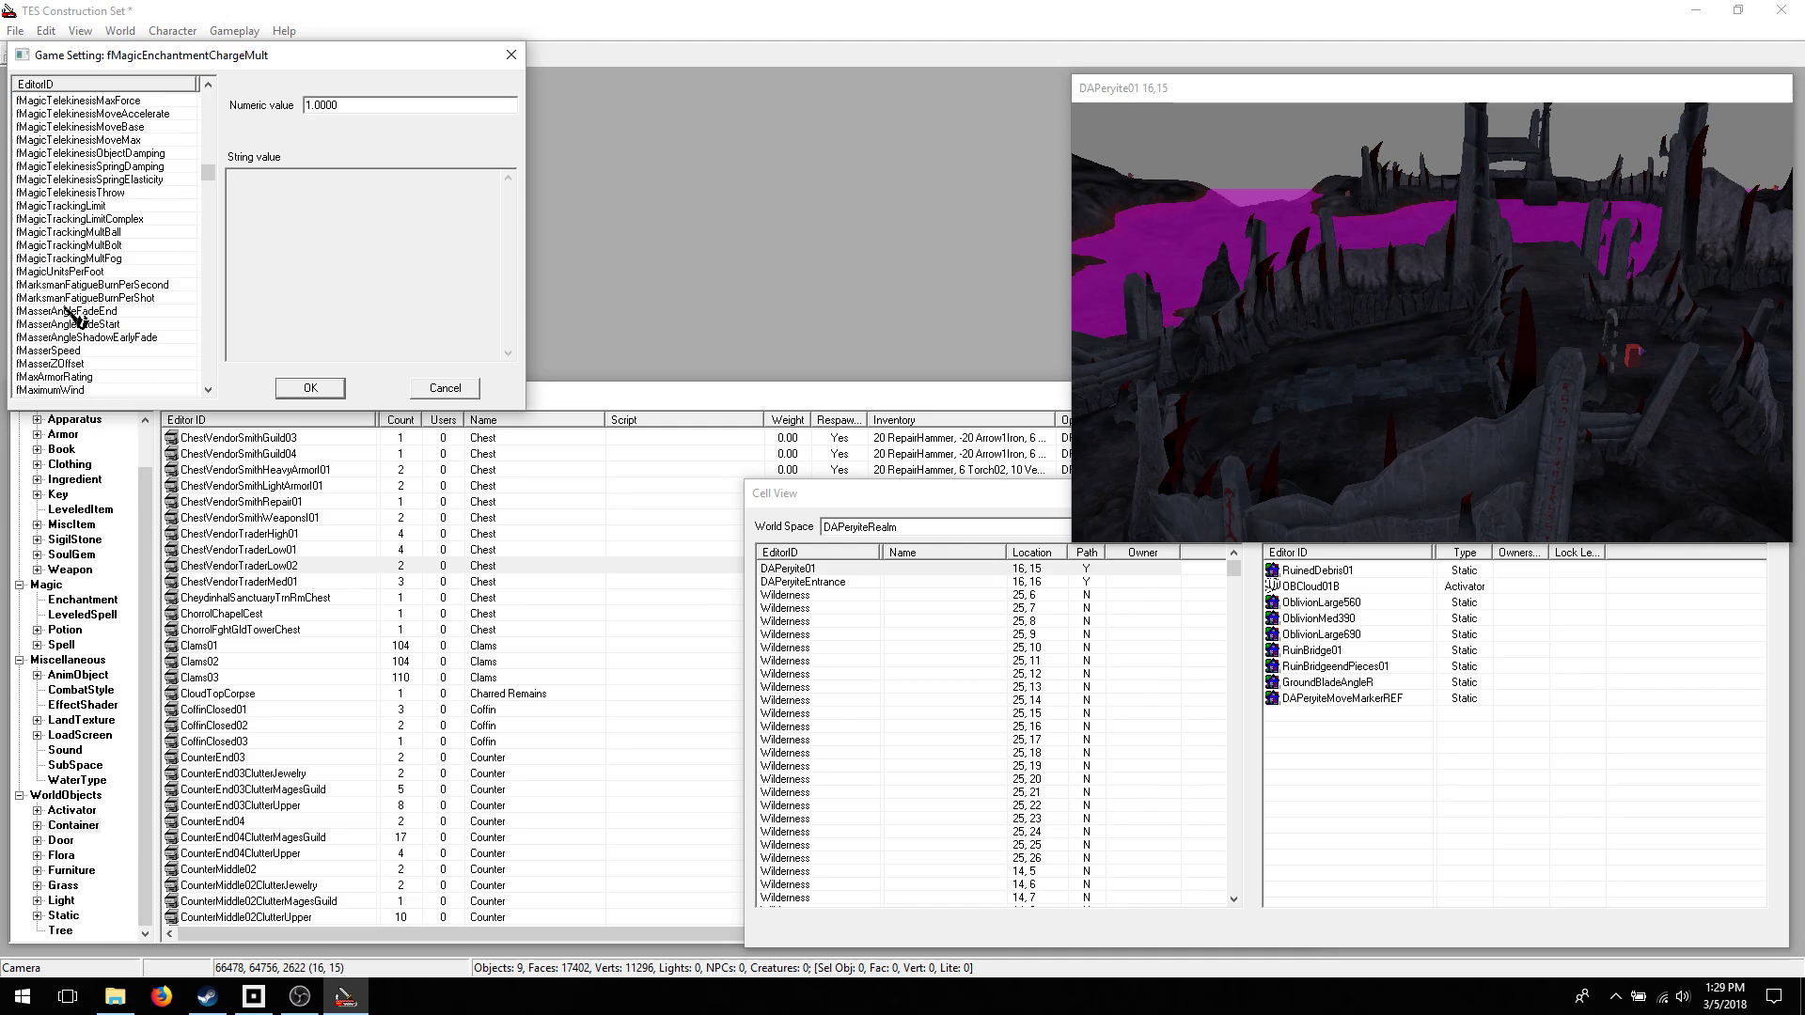
left_click(56, 209)
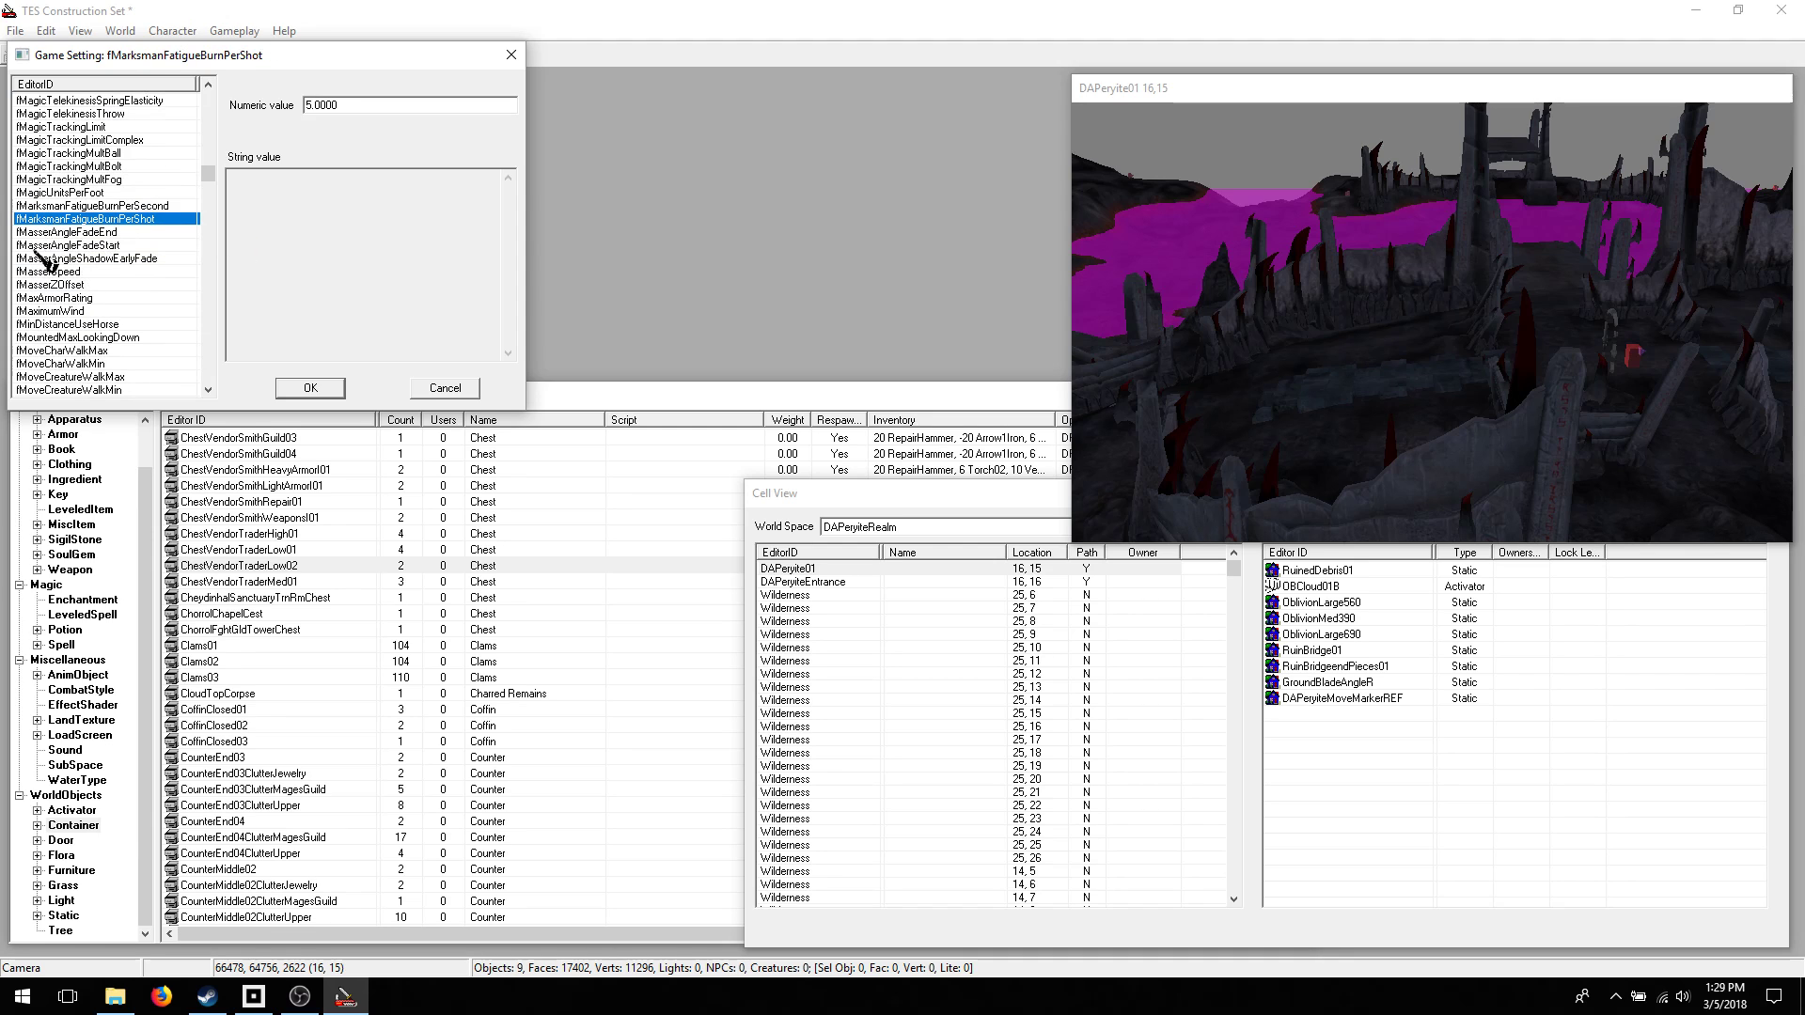
left_click(38, 246)
scroll(52, 313, "down", 12)
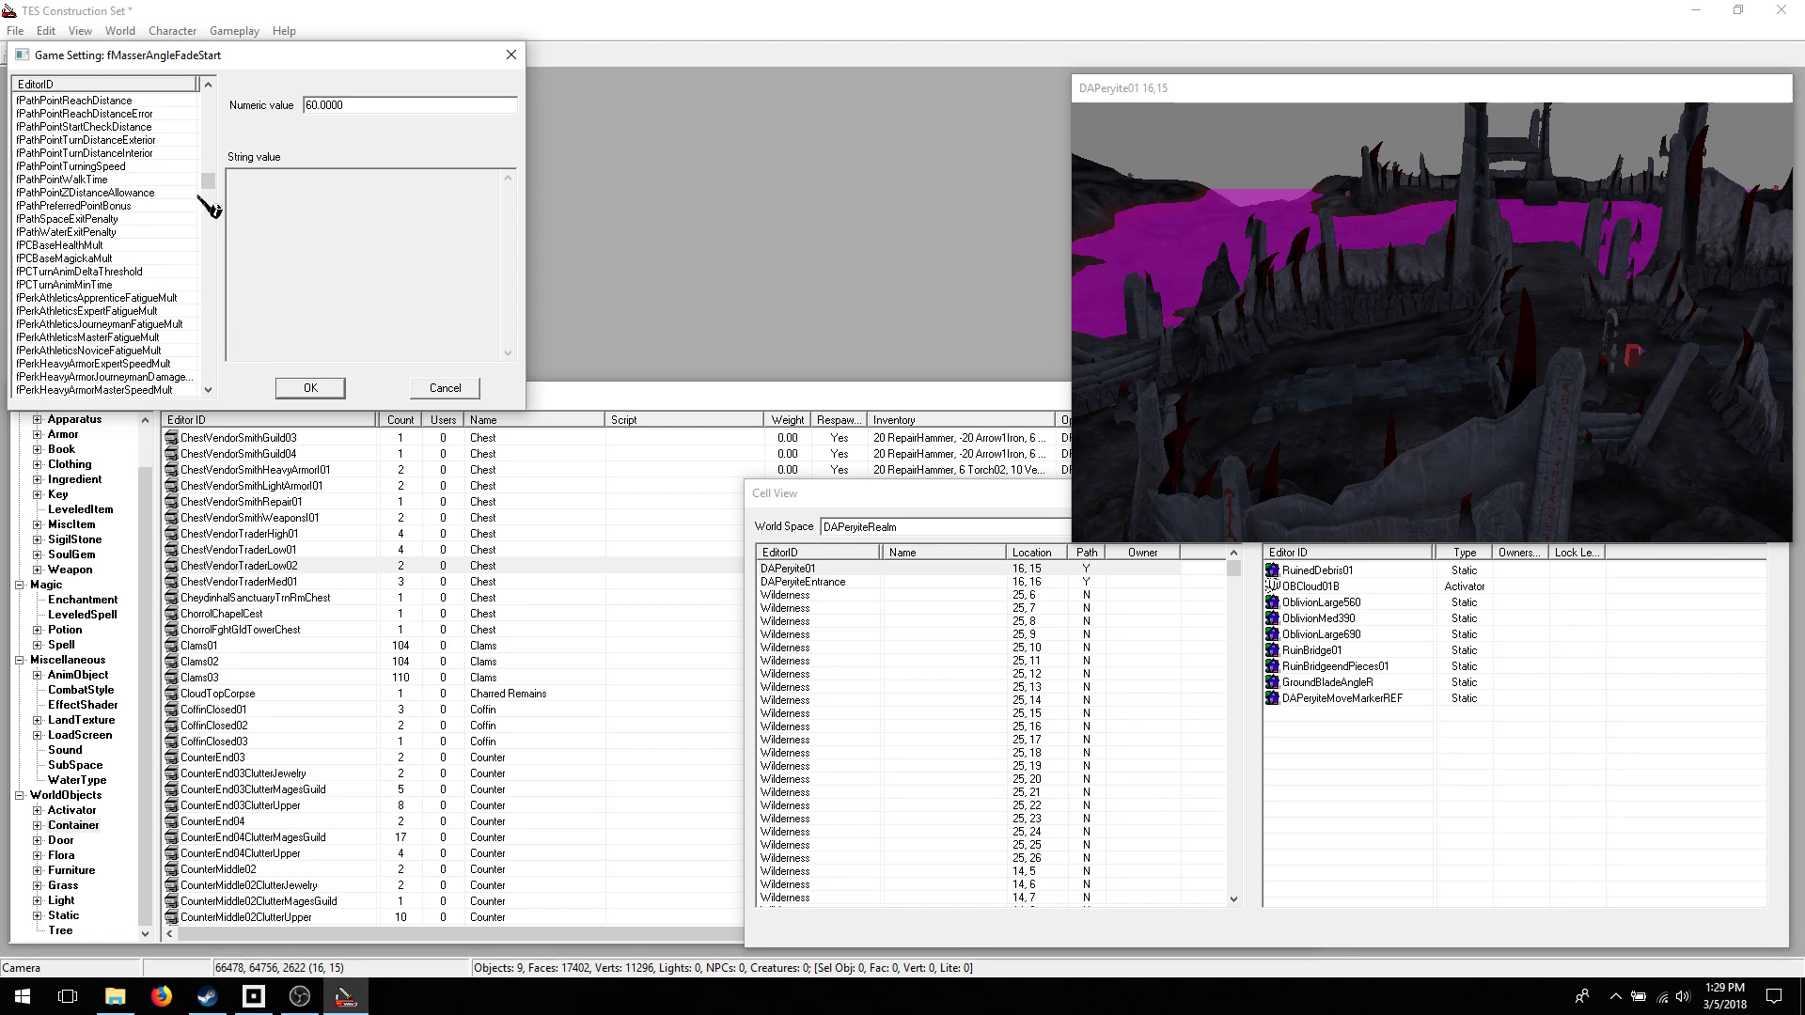
left_click_drag(209, 178, 215, 236)
- Step through the iLockLevel integer settings to iMagicMaxPotionsApprentice
left_click(64, 232)
left_click(56, 260)
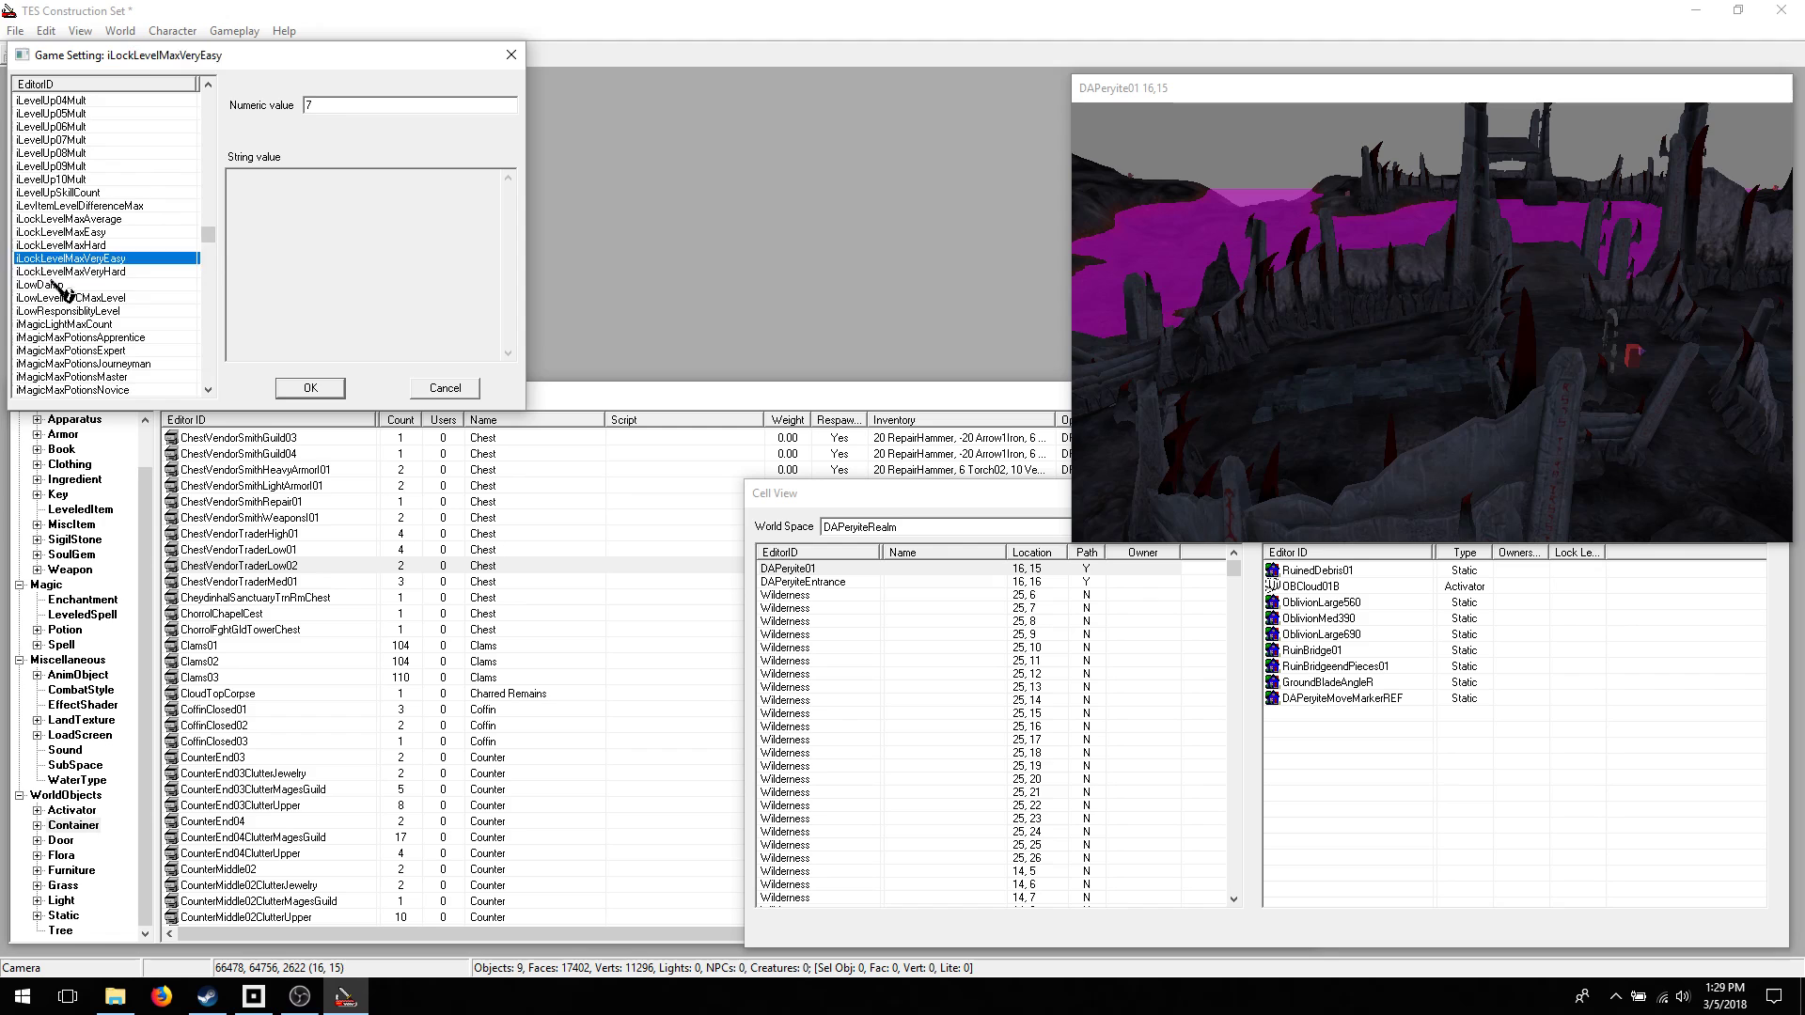
left_click(57, 285)
left_click(58, 311)
left_click(59, 337)
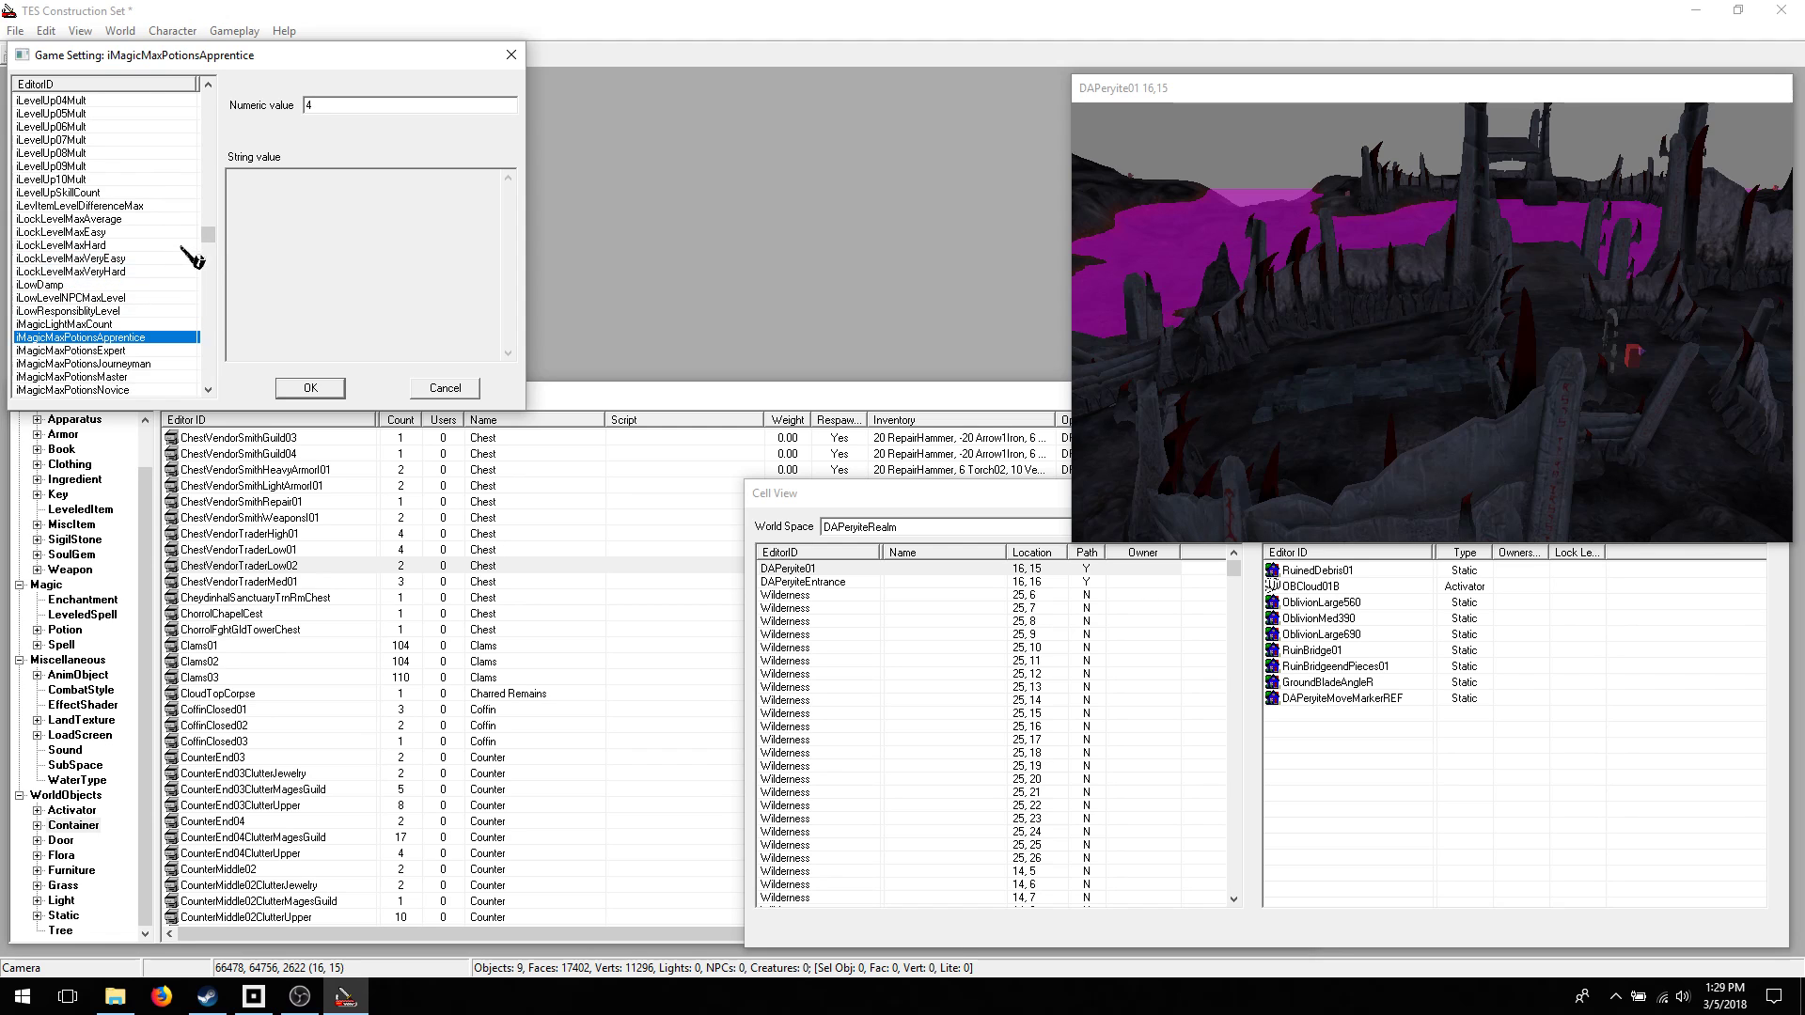
left_click_drag(211, 237, 211, 252)
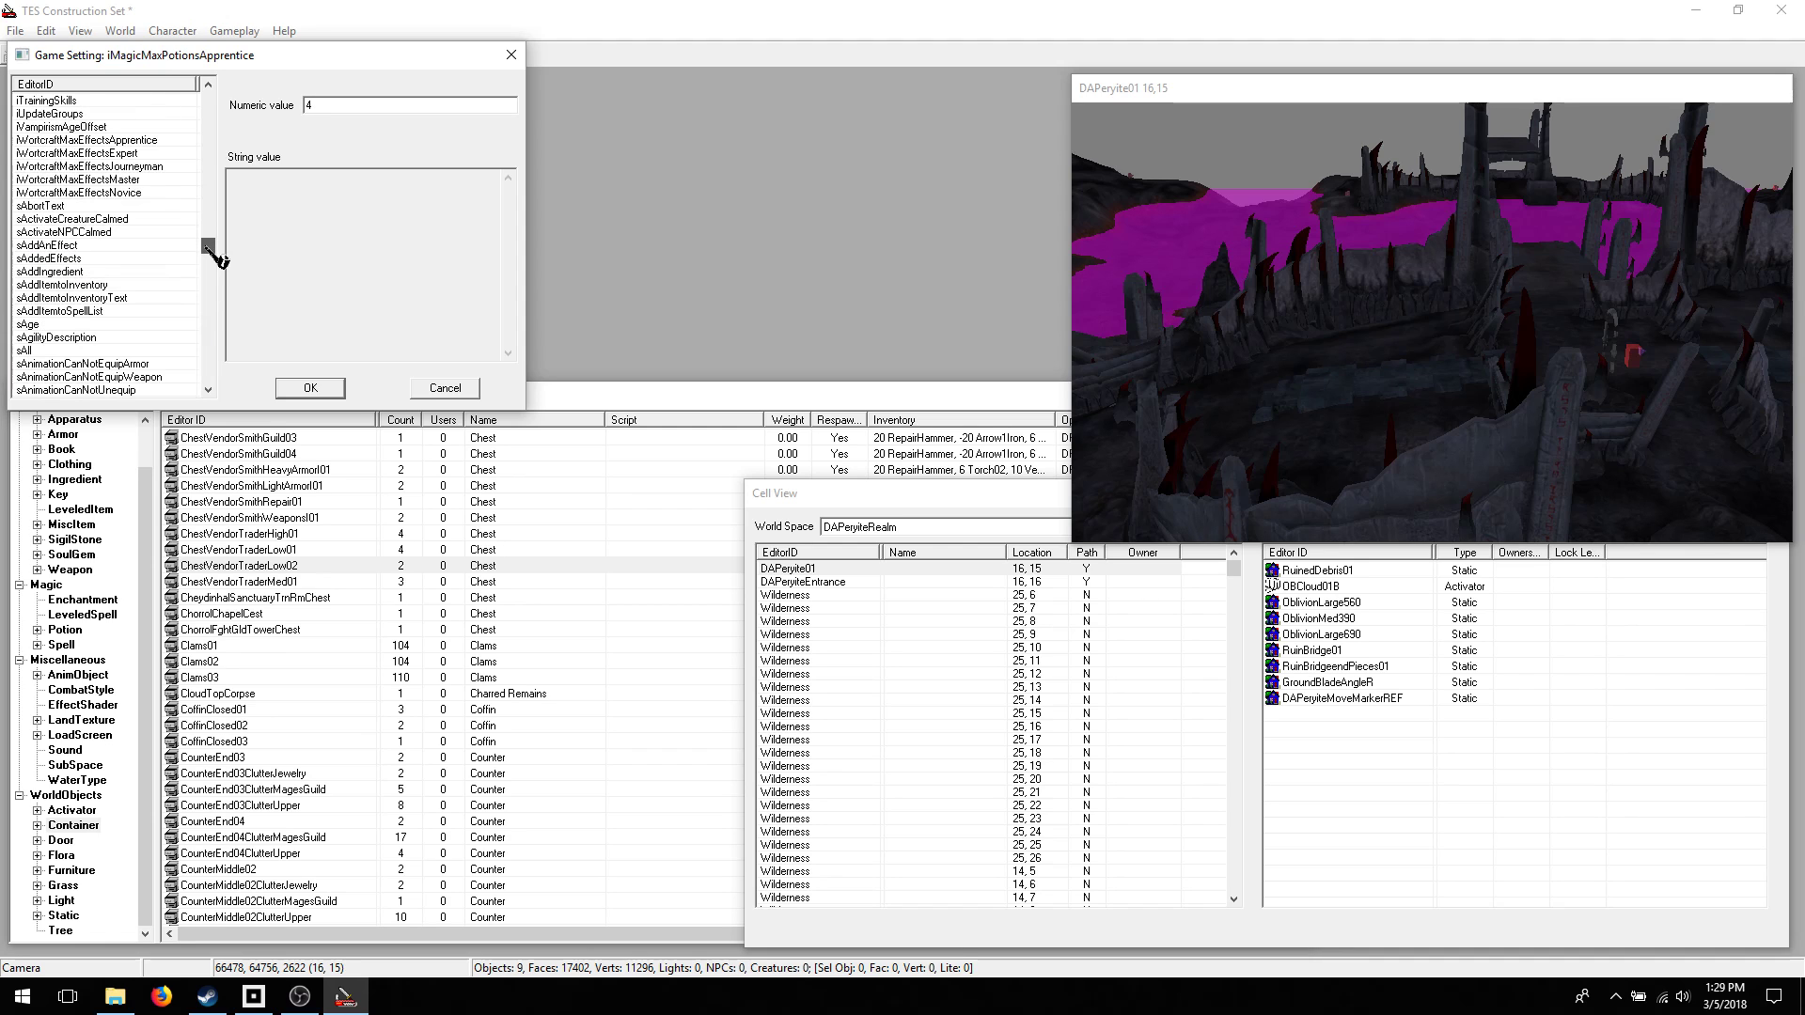
- Inspect text settings from sAddIngredient to sAge, then cancel Game Settings
left_click(37, 272)
left_click(42, 299)
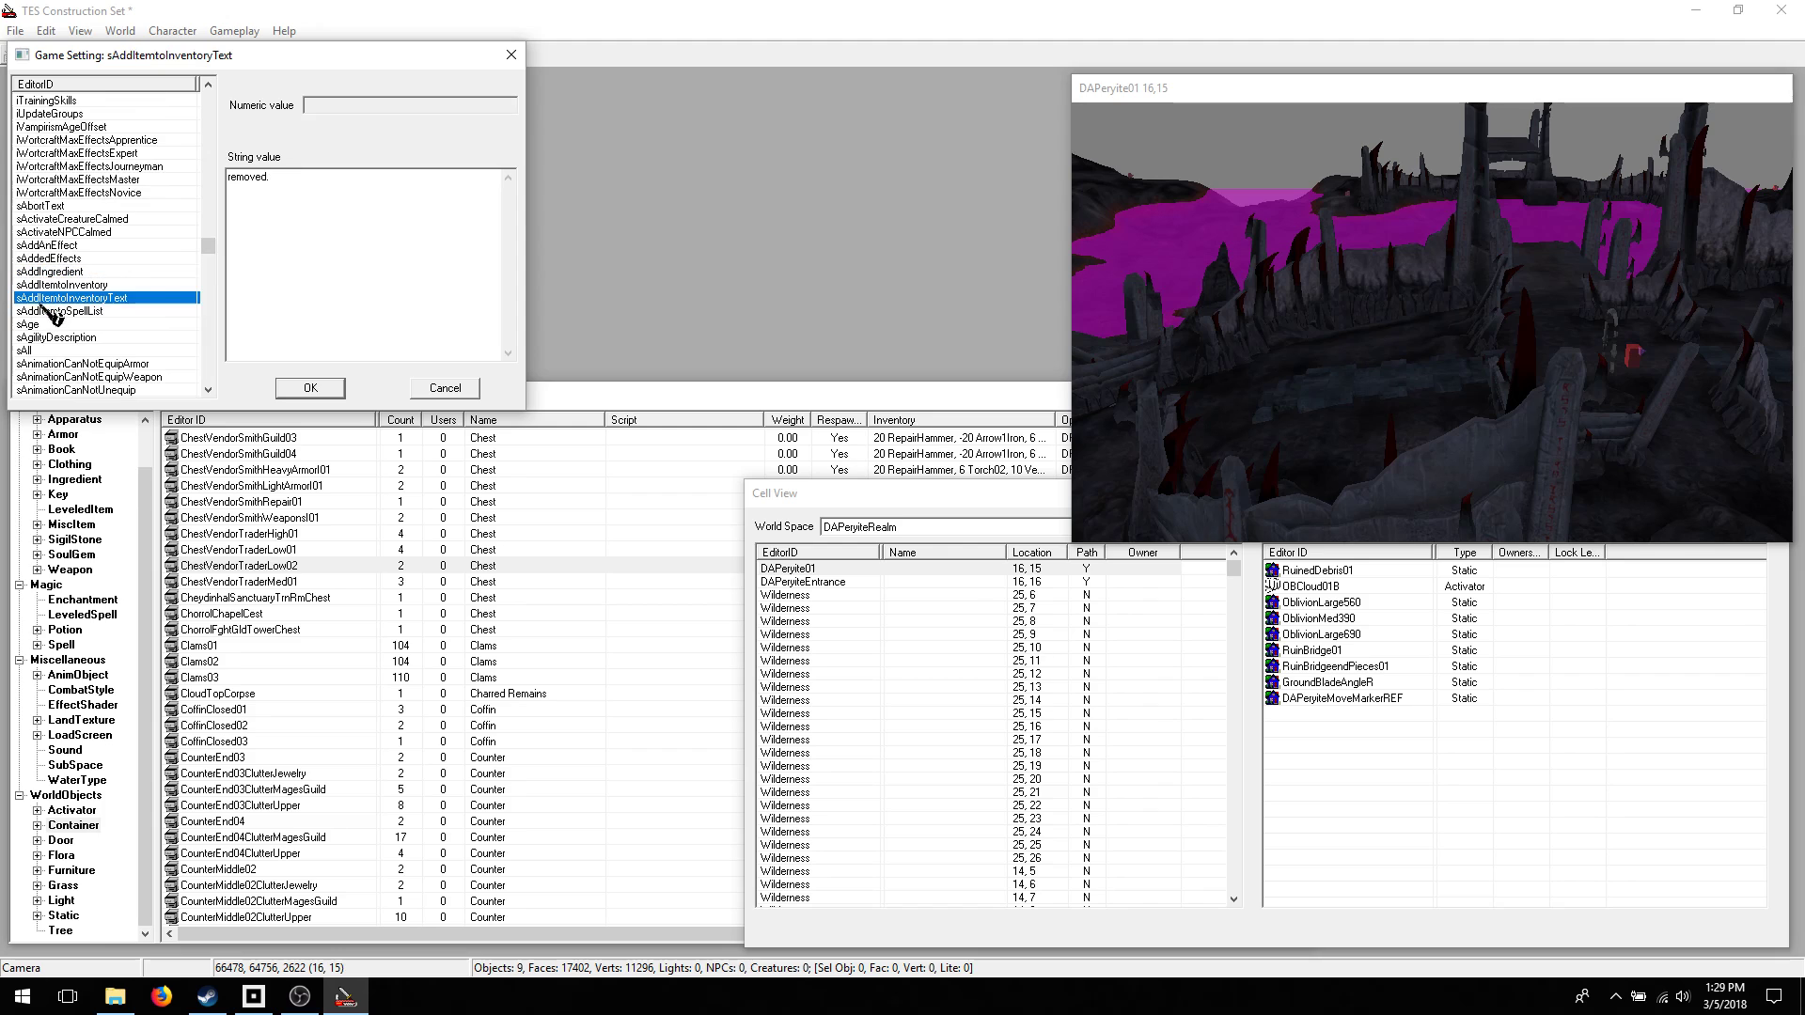
left_click(44, 311)
left_click(43, 336)
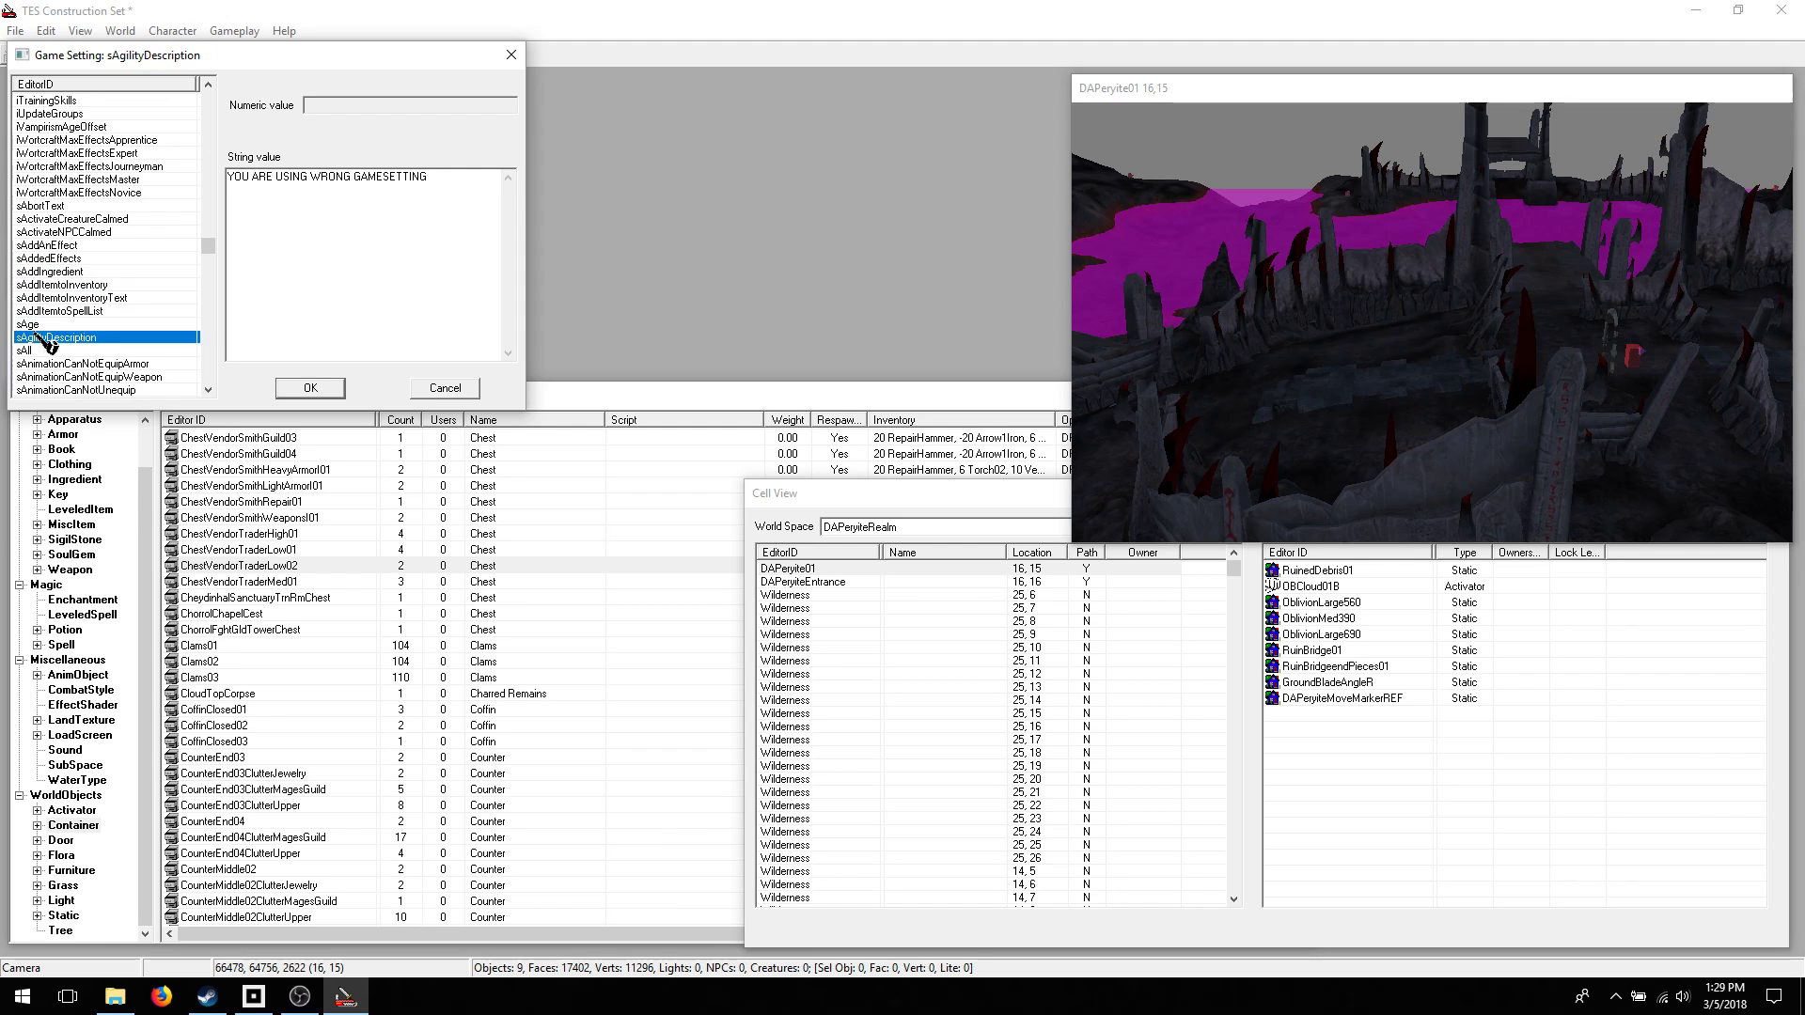
left_click(35, 324)
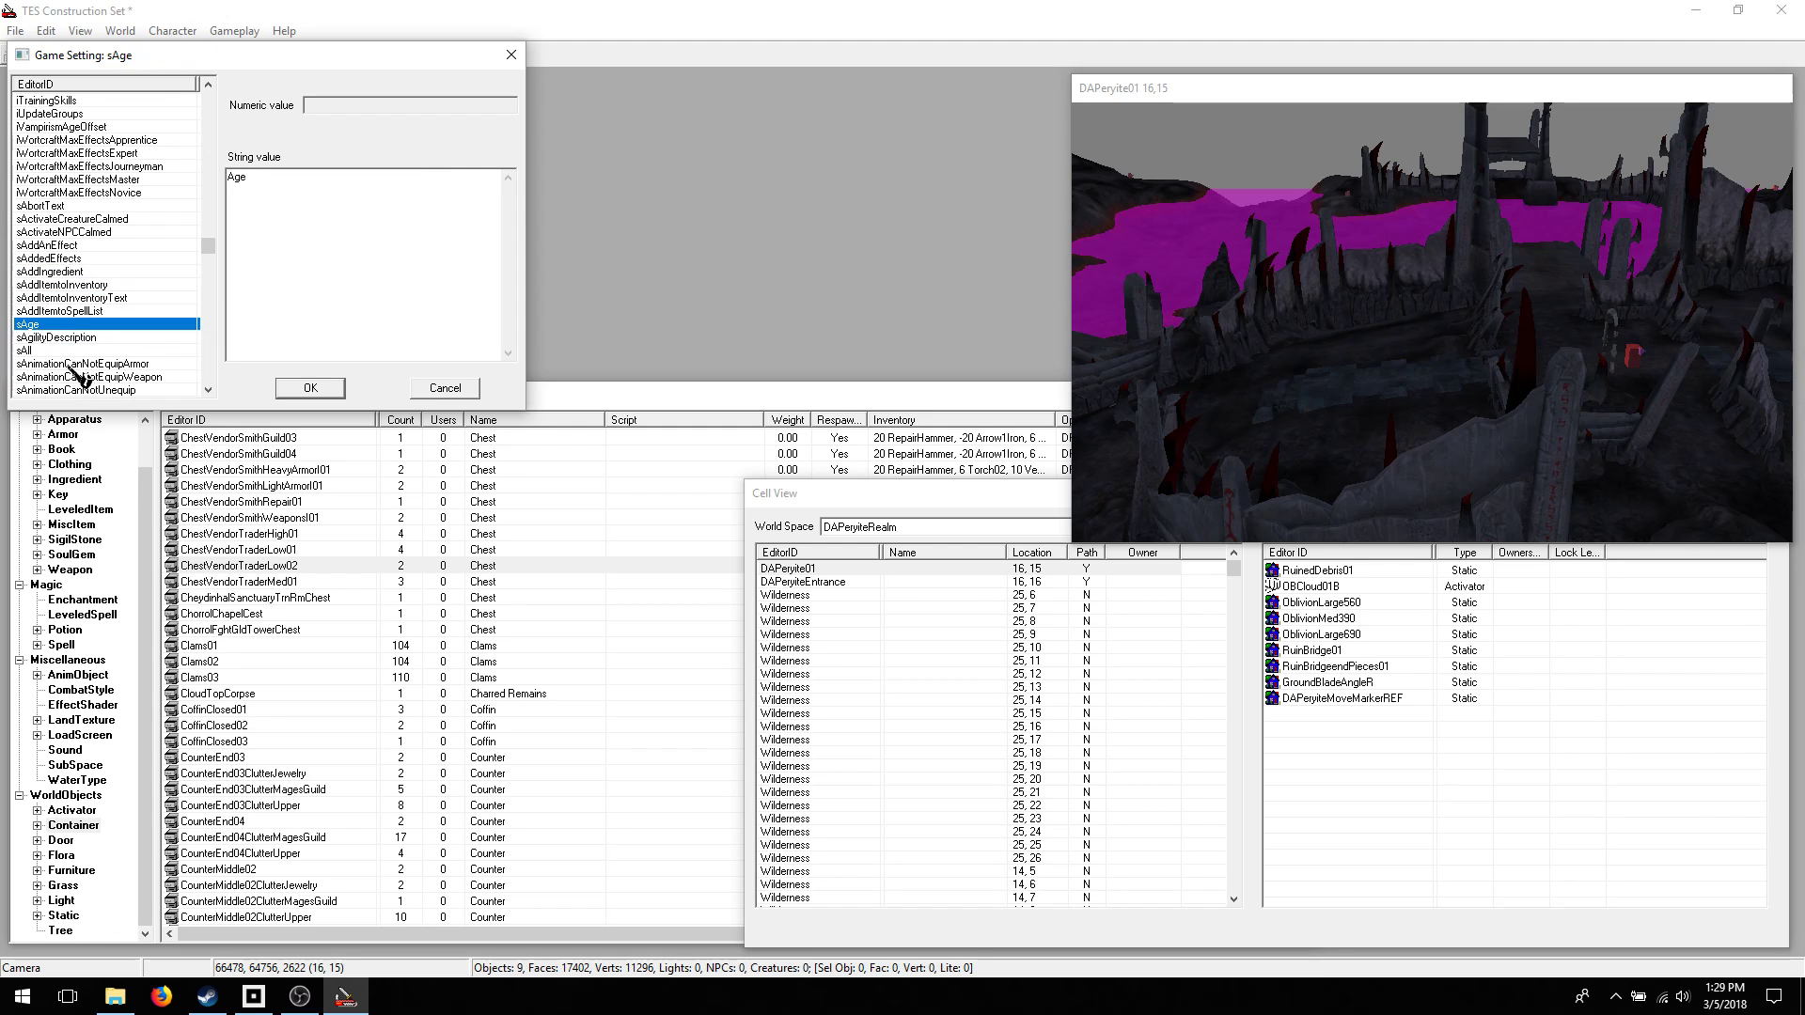
scroll(75, 373, "down", 12)
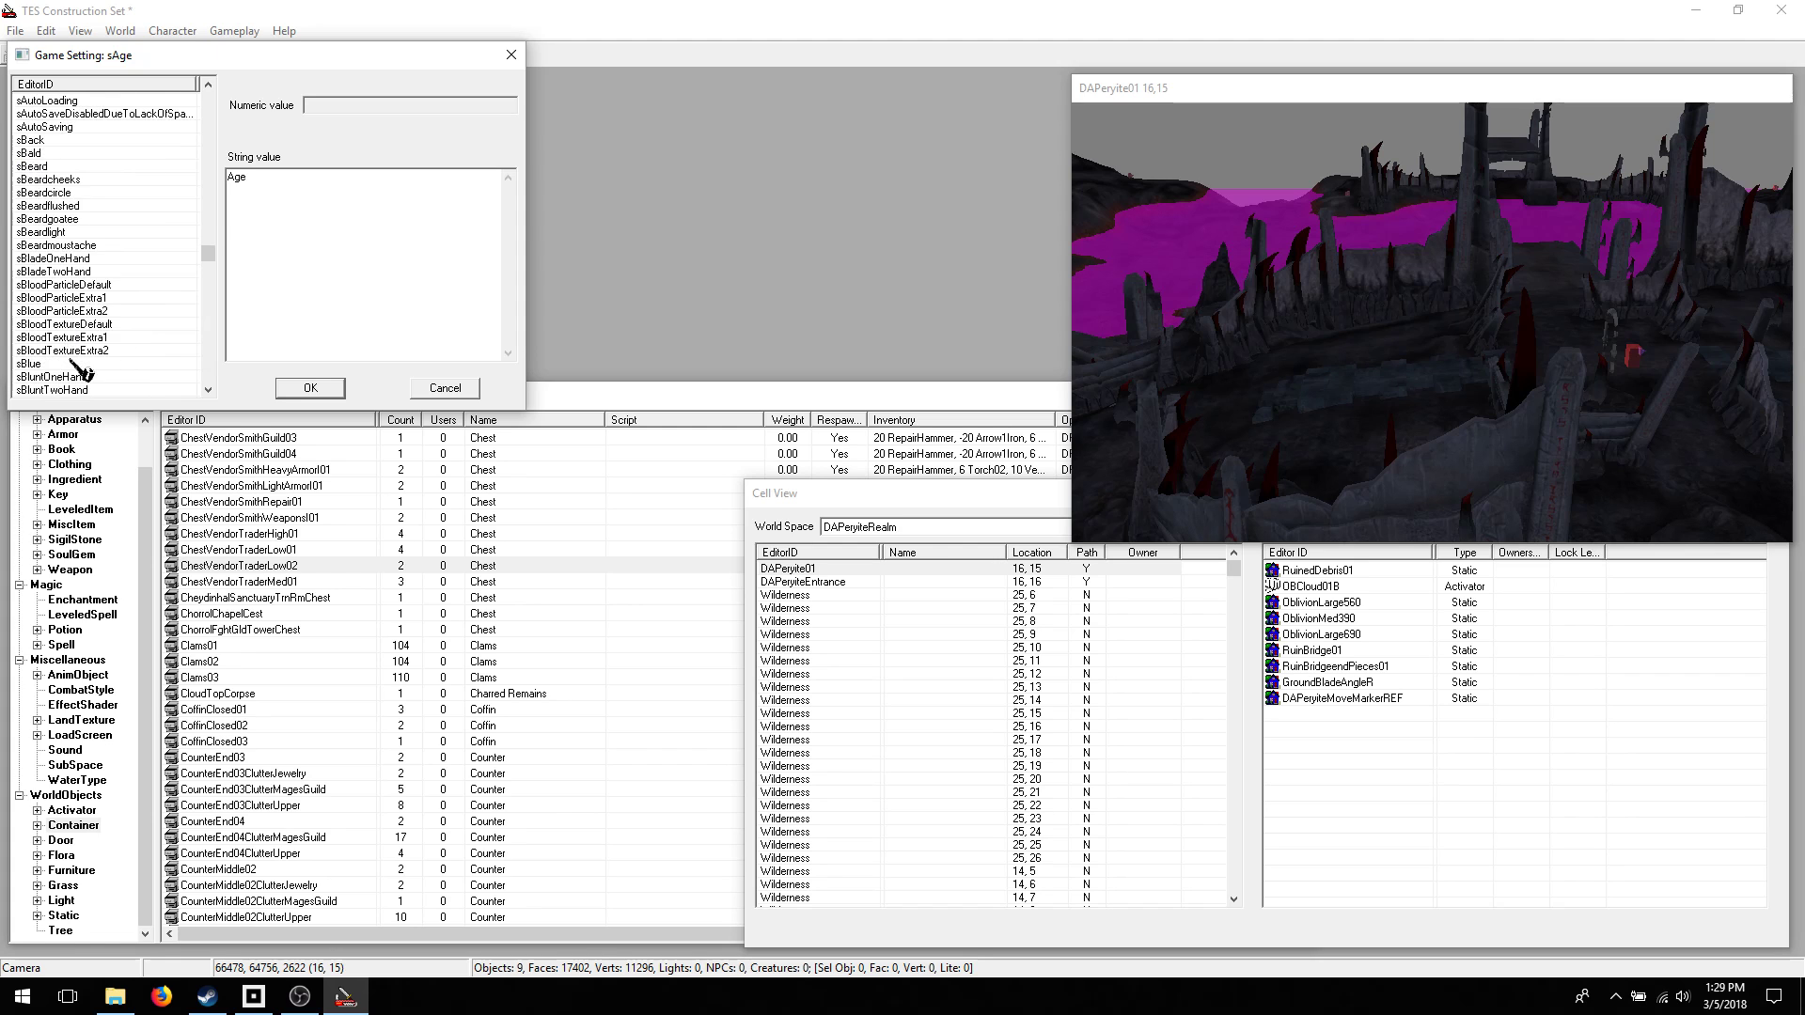
scroll(76, 369, "down", 10)
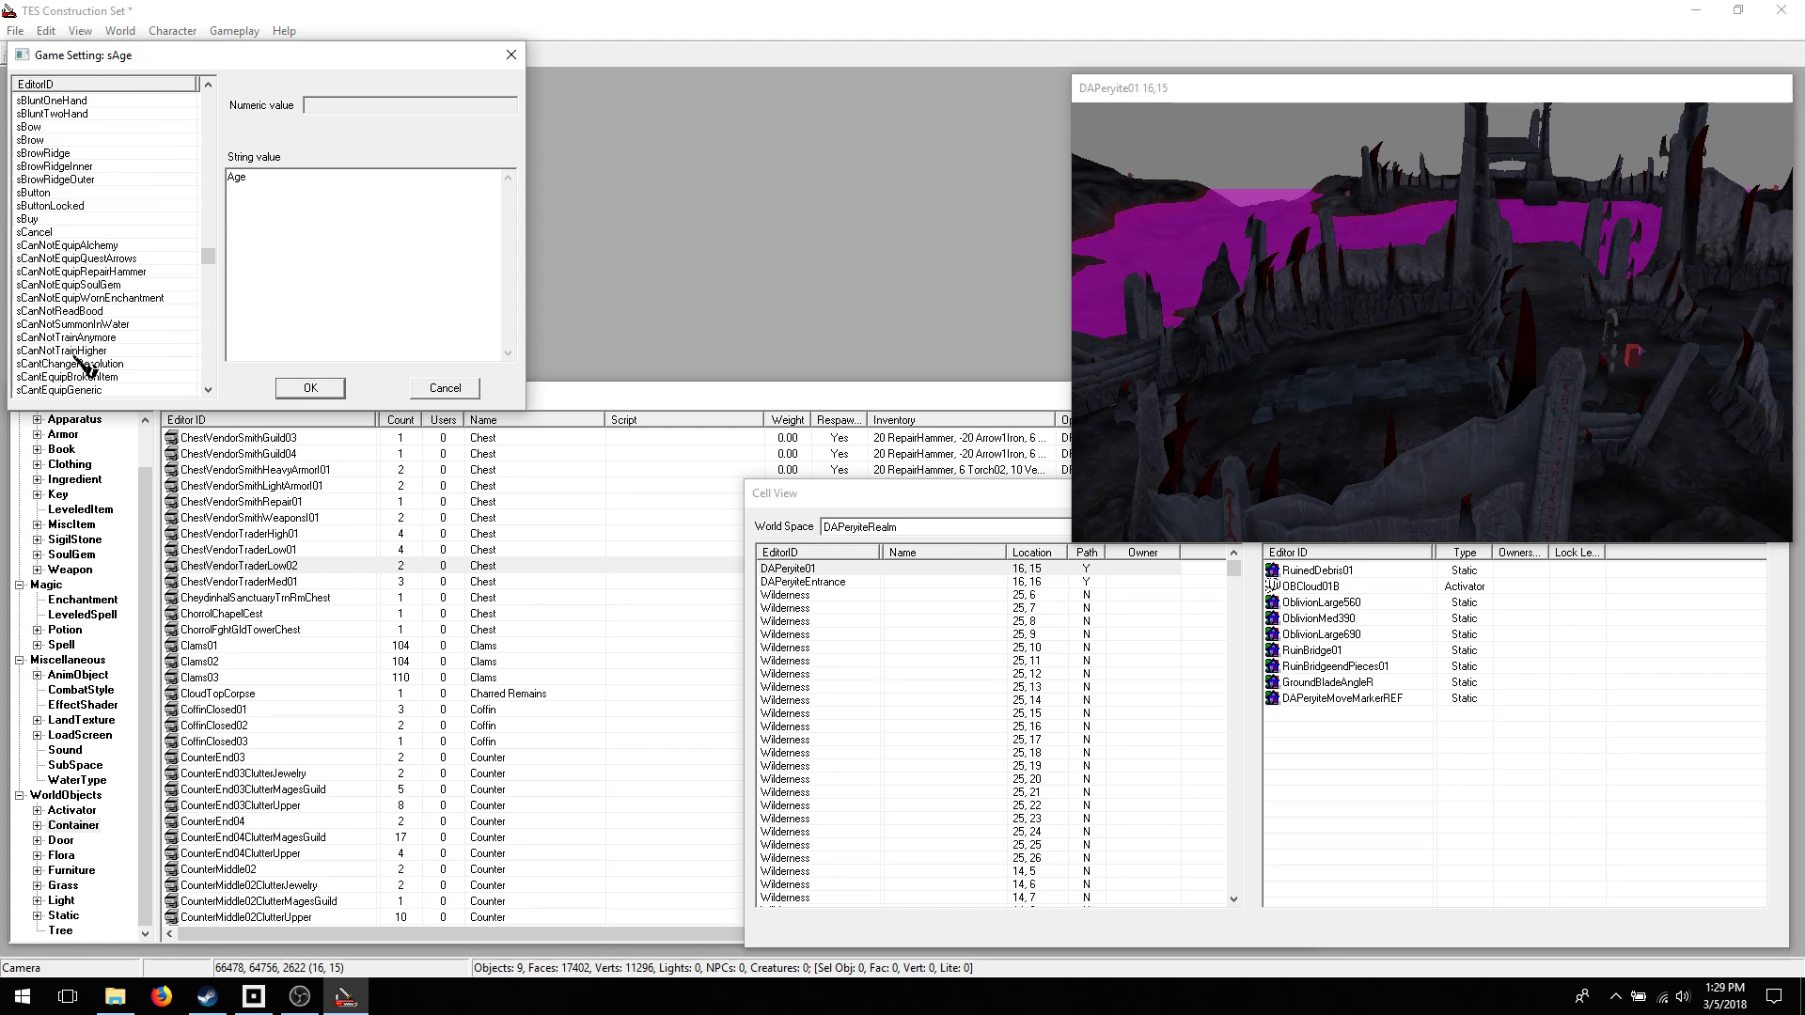
left_click(467, 391)
left_click(234, 31)
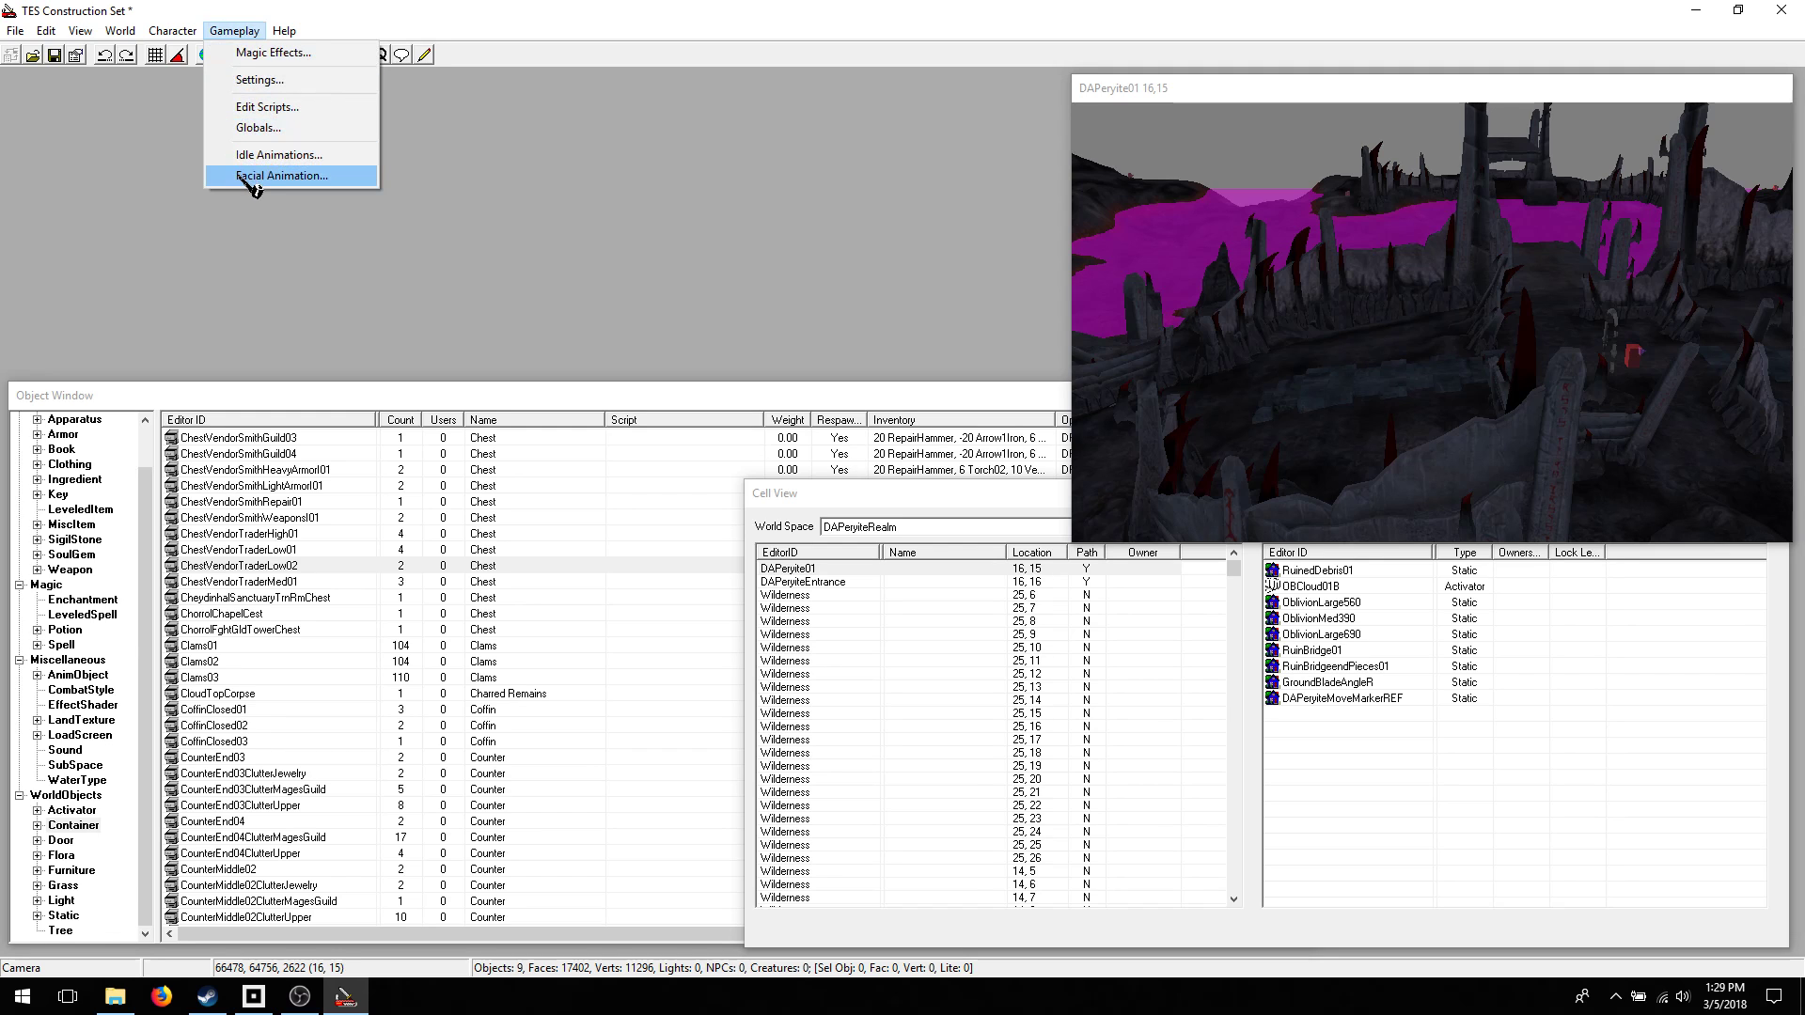
- Open the Hair editor and allow the ArgonianJeweledFins hair on male characters
left_click(162, 32)
left_click(163, 34)
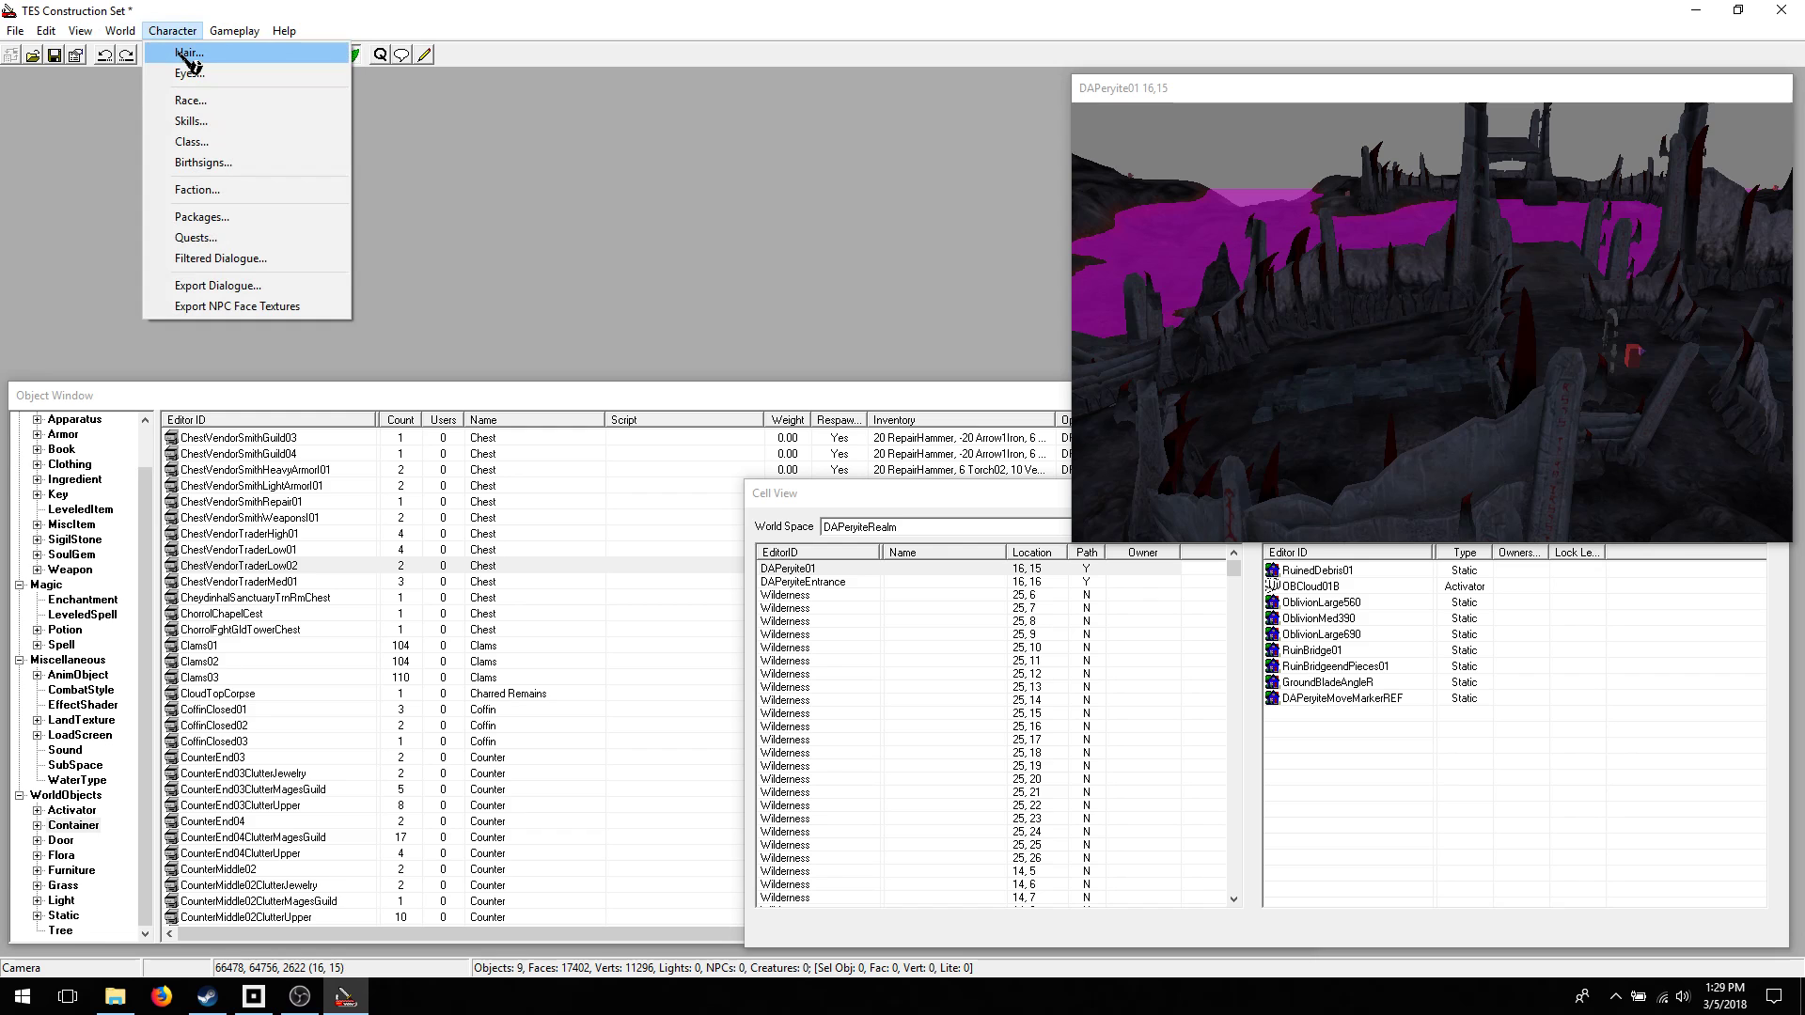
left_click(189, 53)
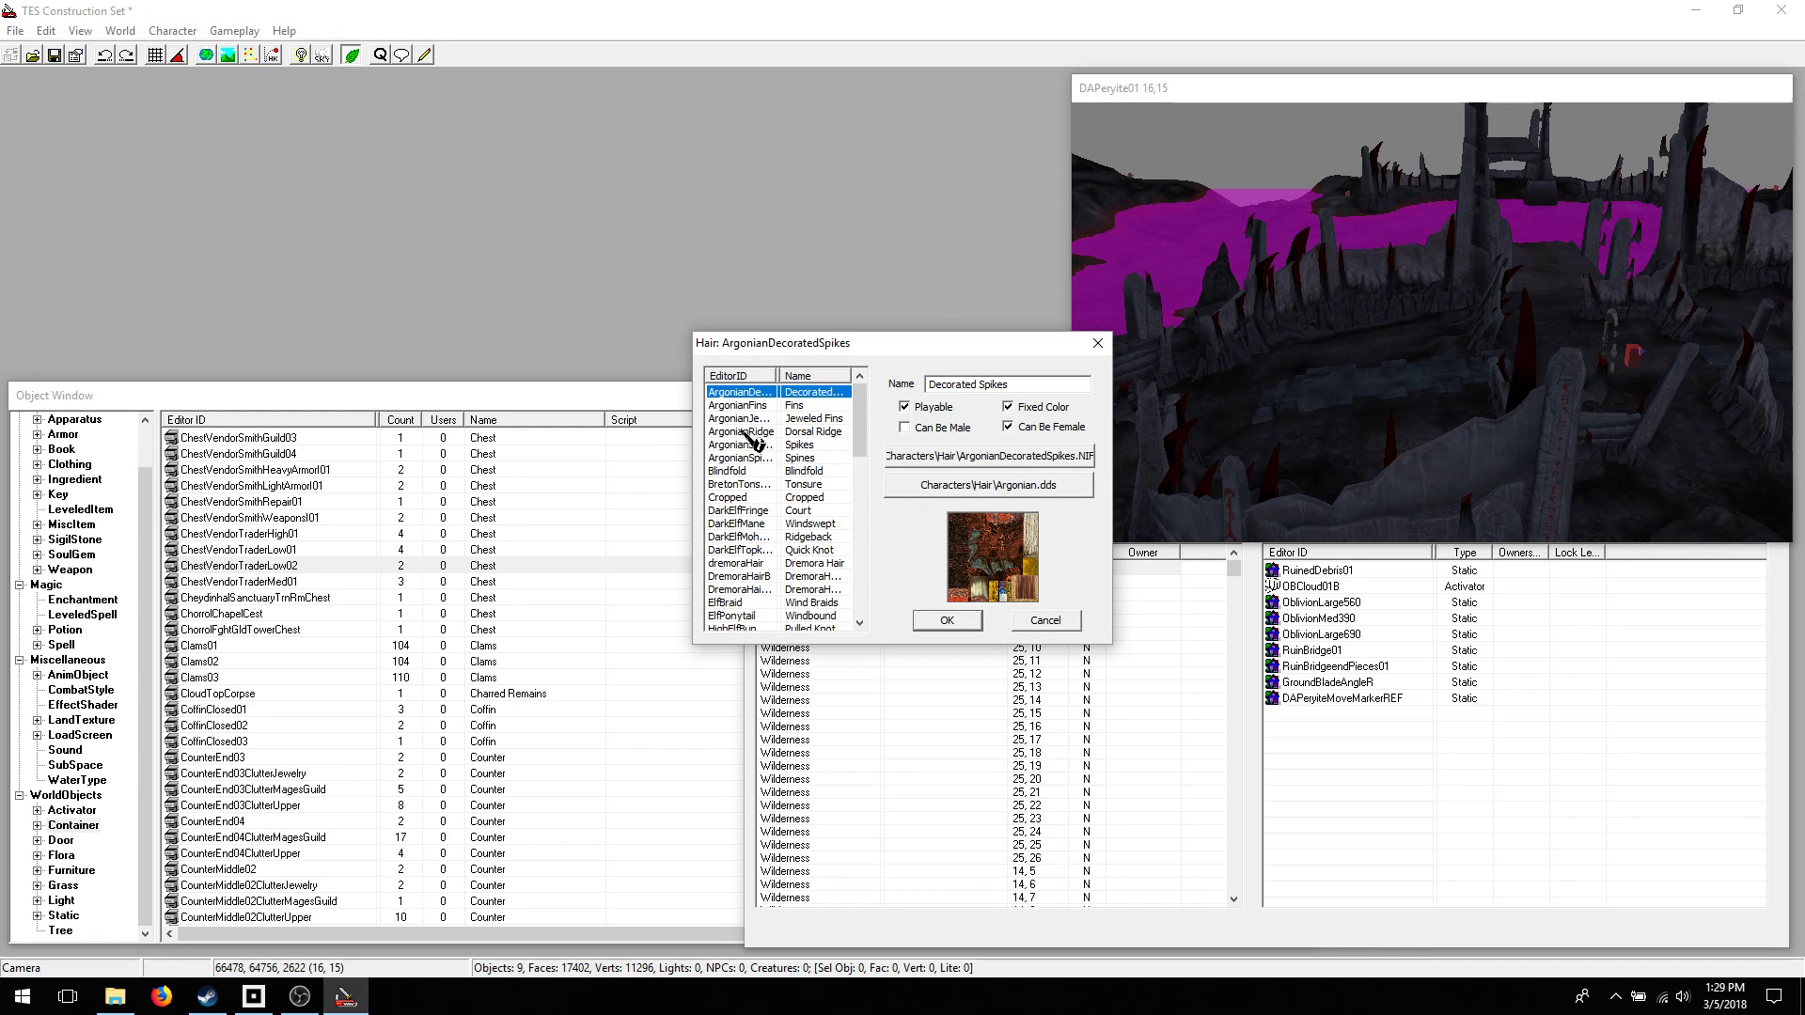
left_click(754, 418)
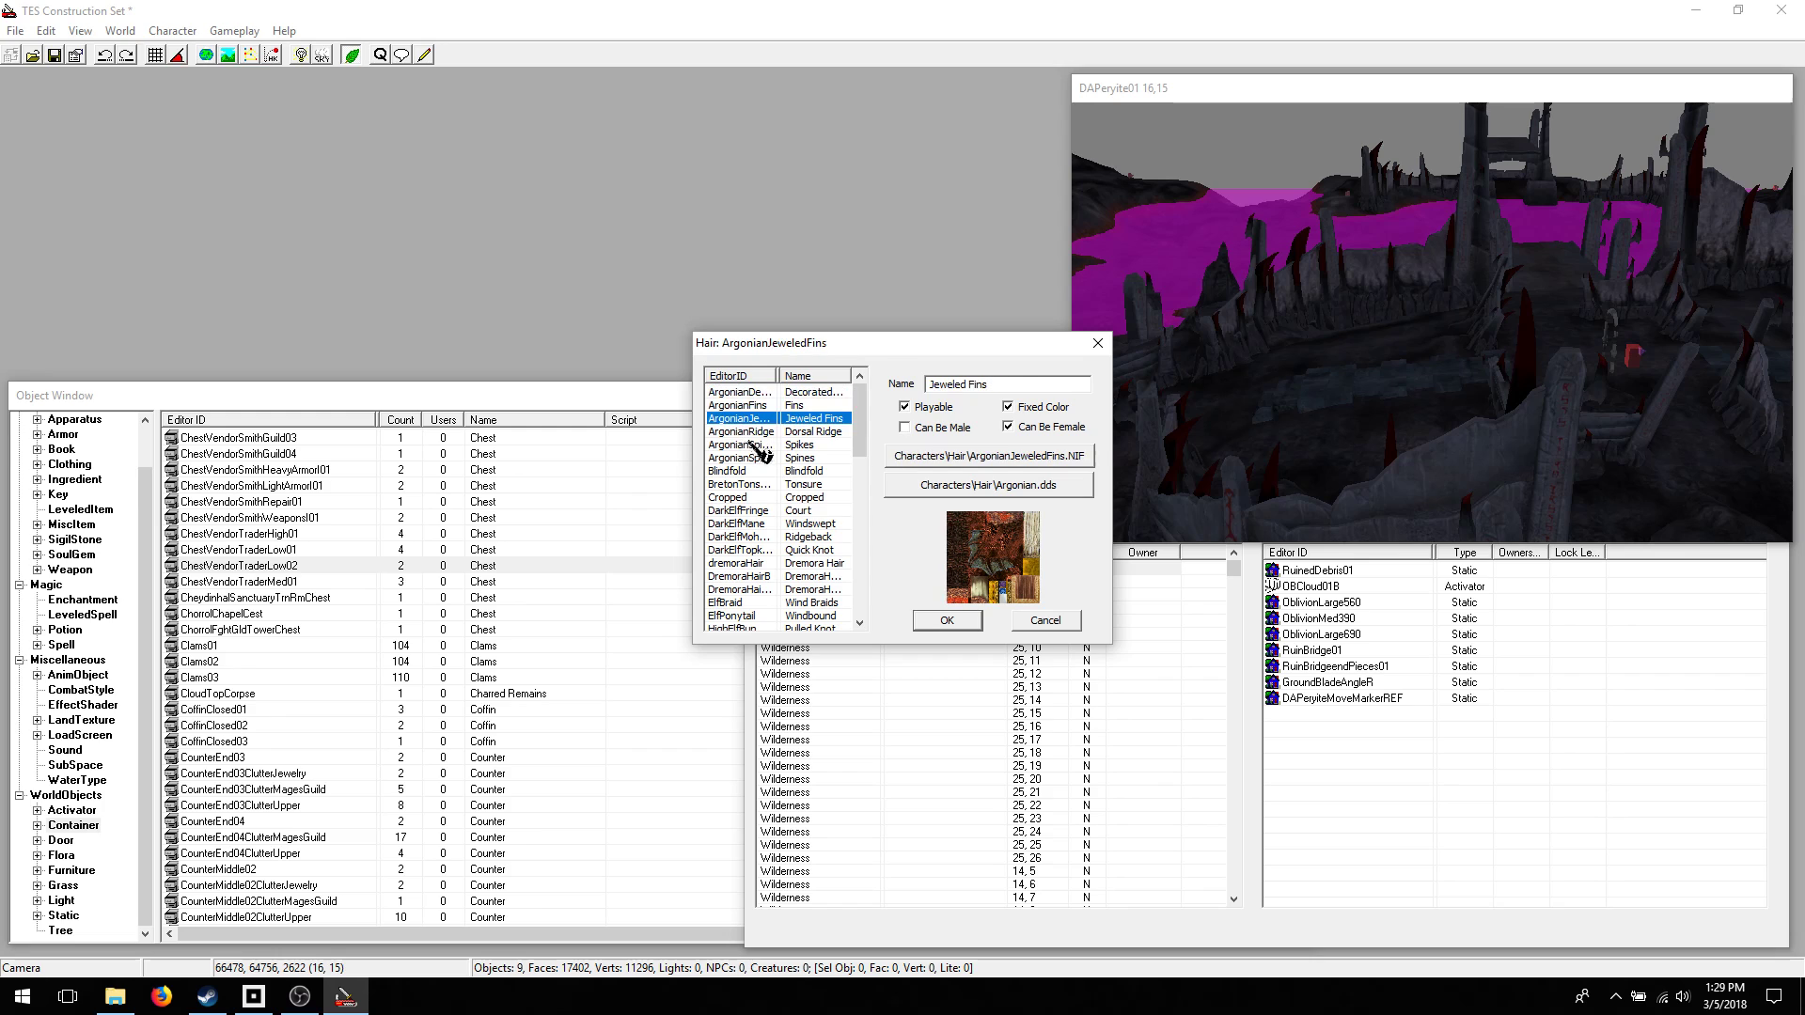
left_click(907, 429)
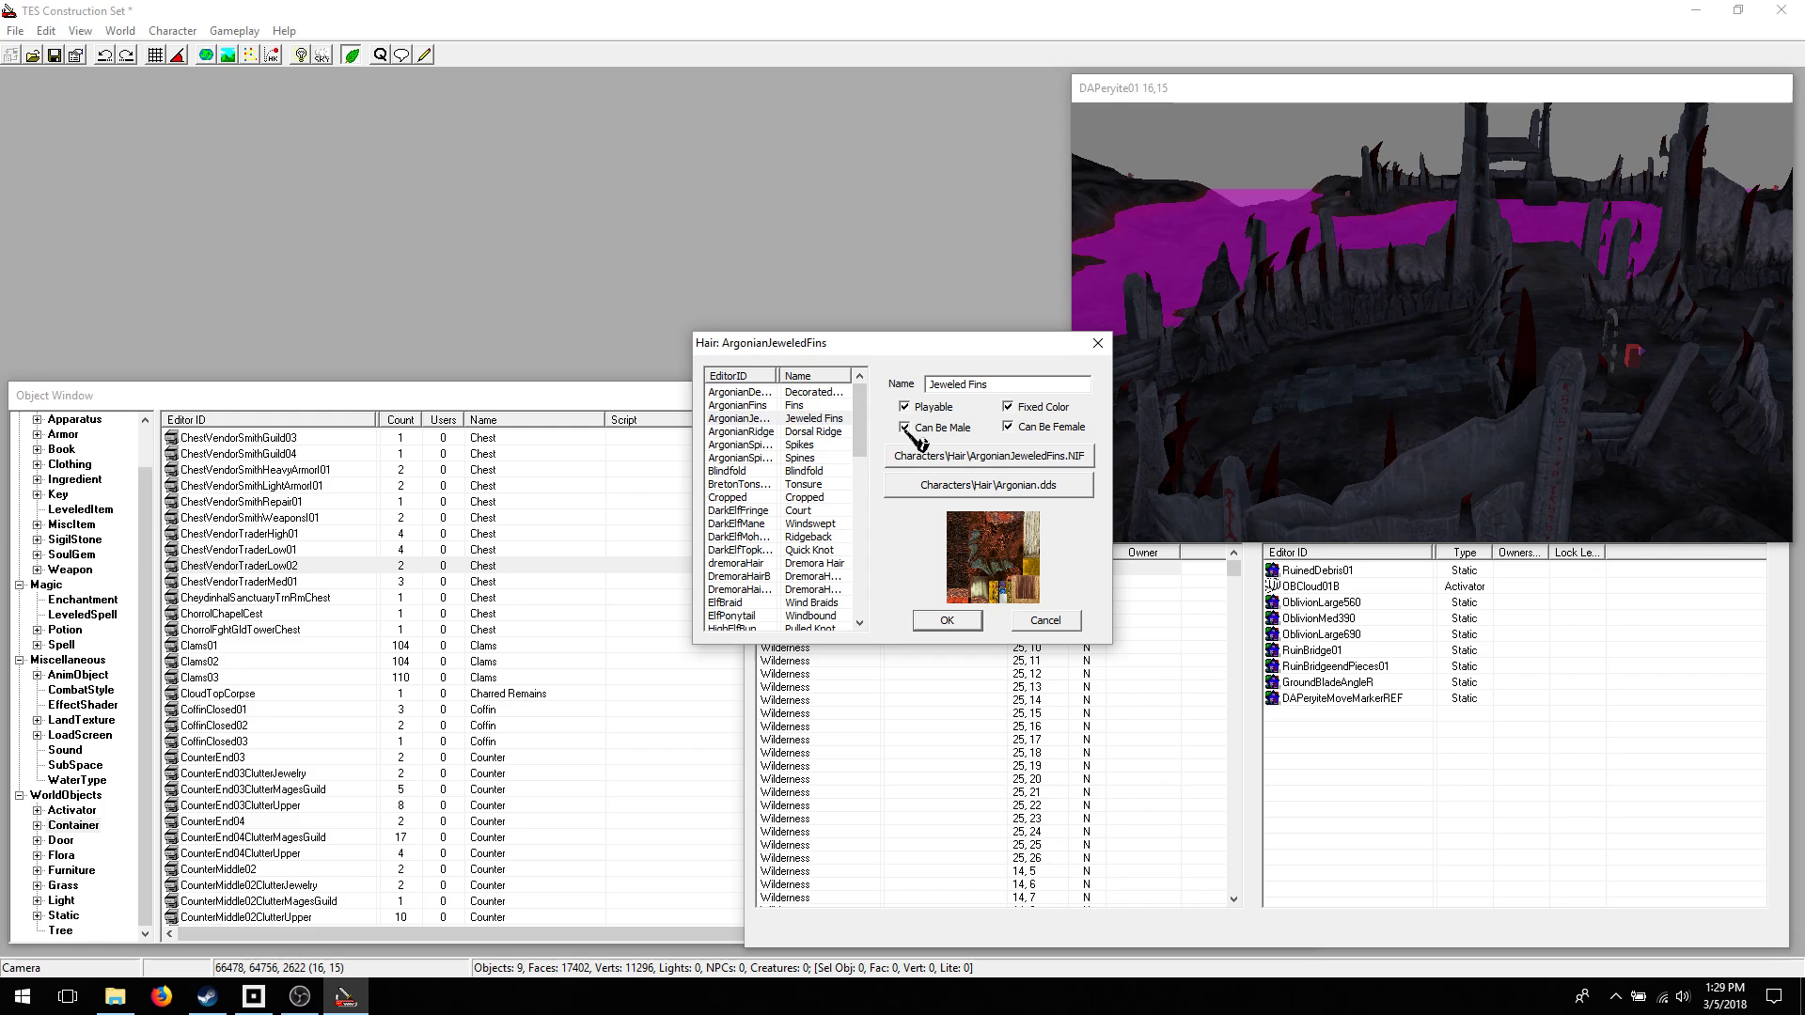
- Make the Blindfold hair playable, review DarkElfFringe and DremoraHairB, and confirm with OK
left_click(769, 458)
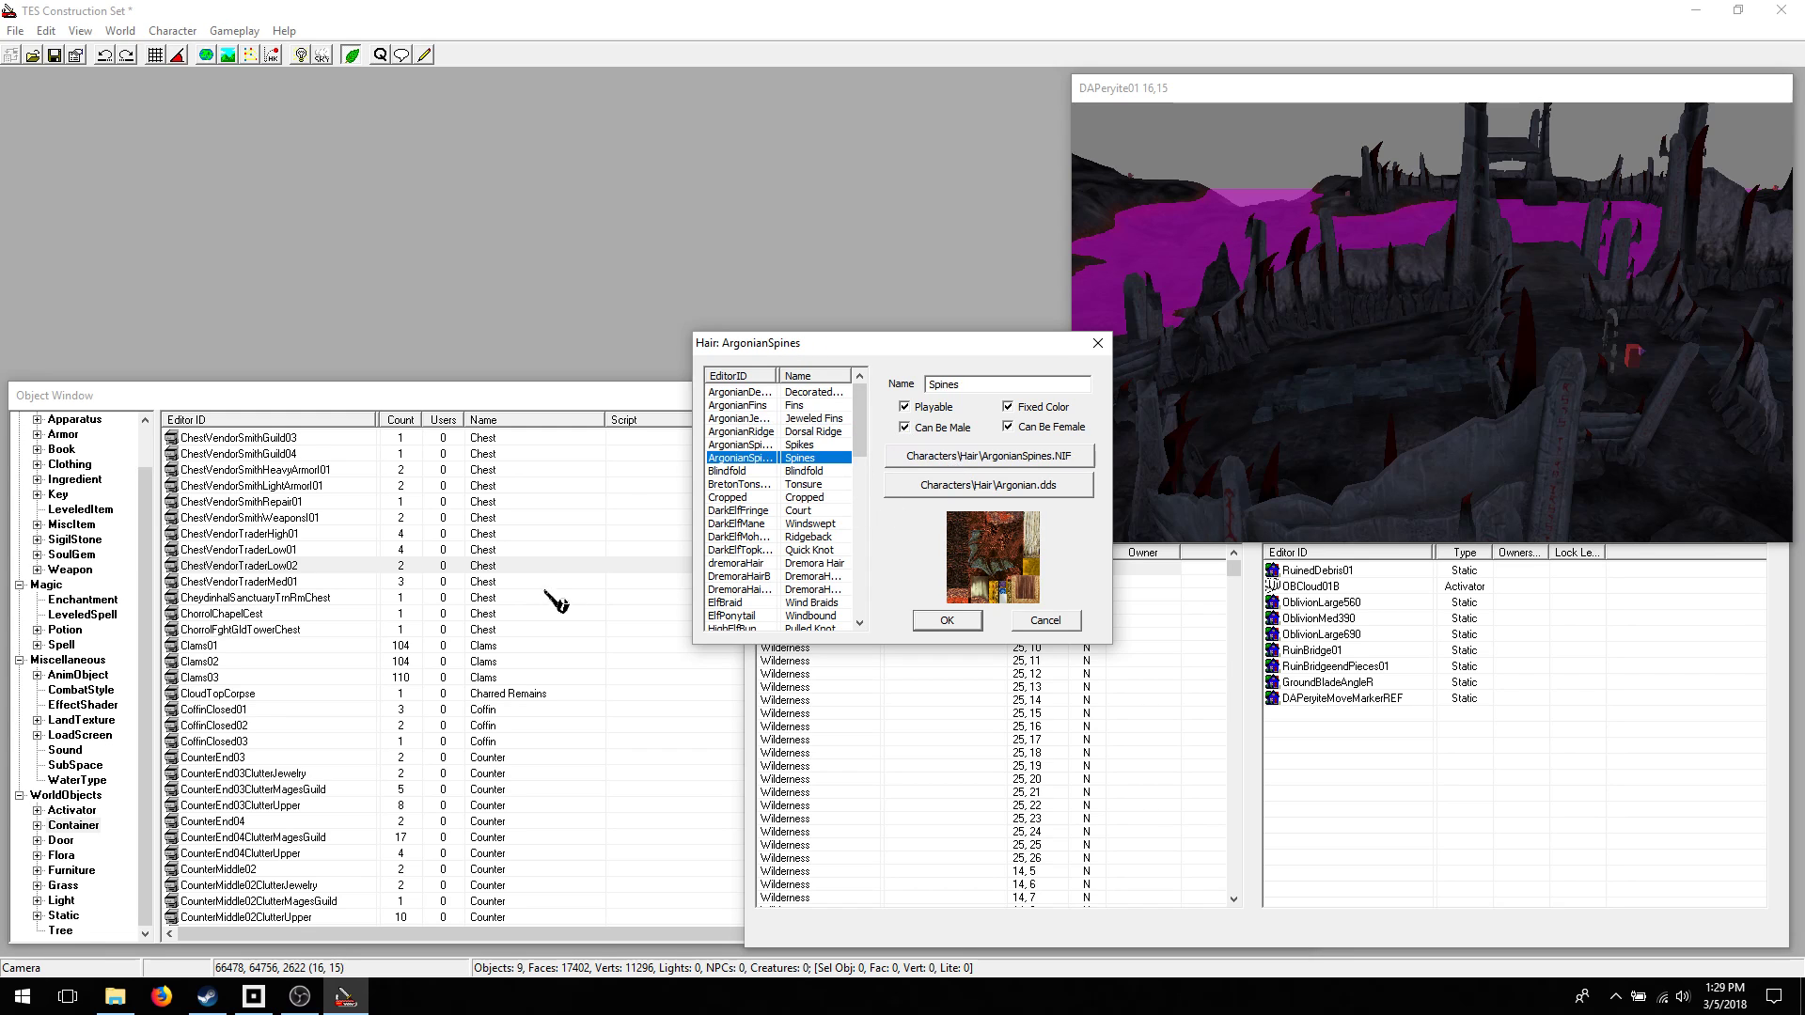
left_click(722, 551)
left_click(756, 484)
left_click(738, 471)
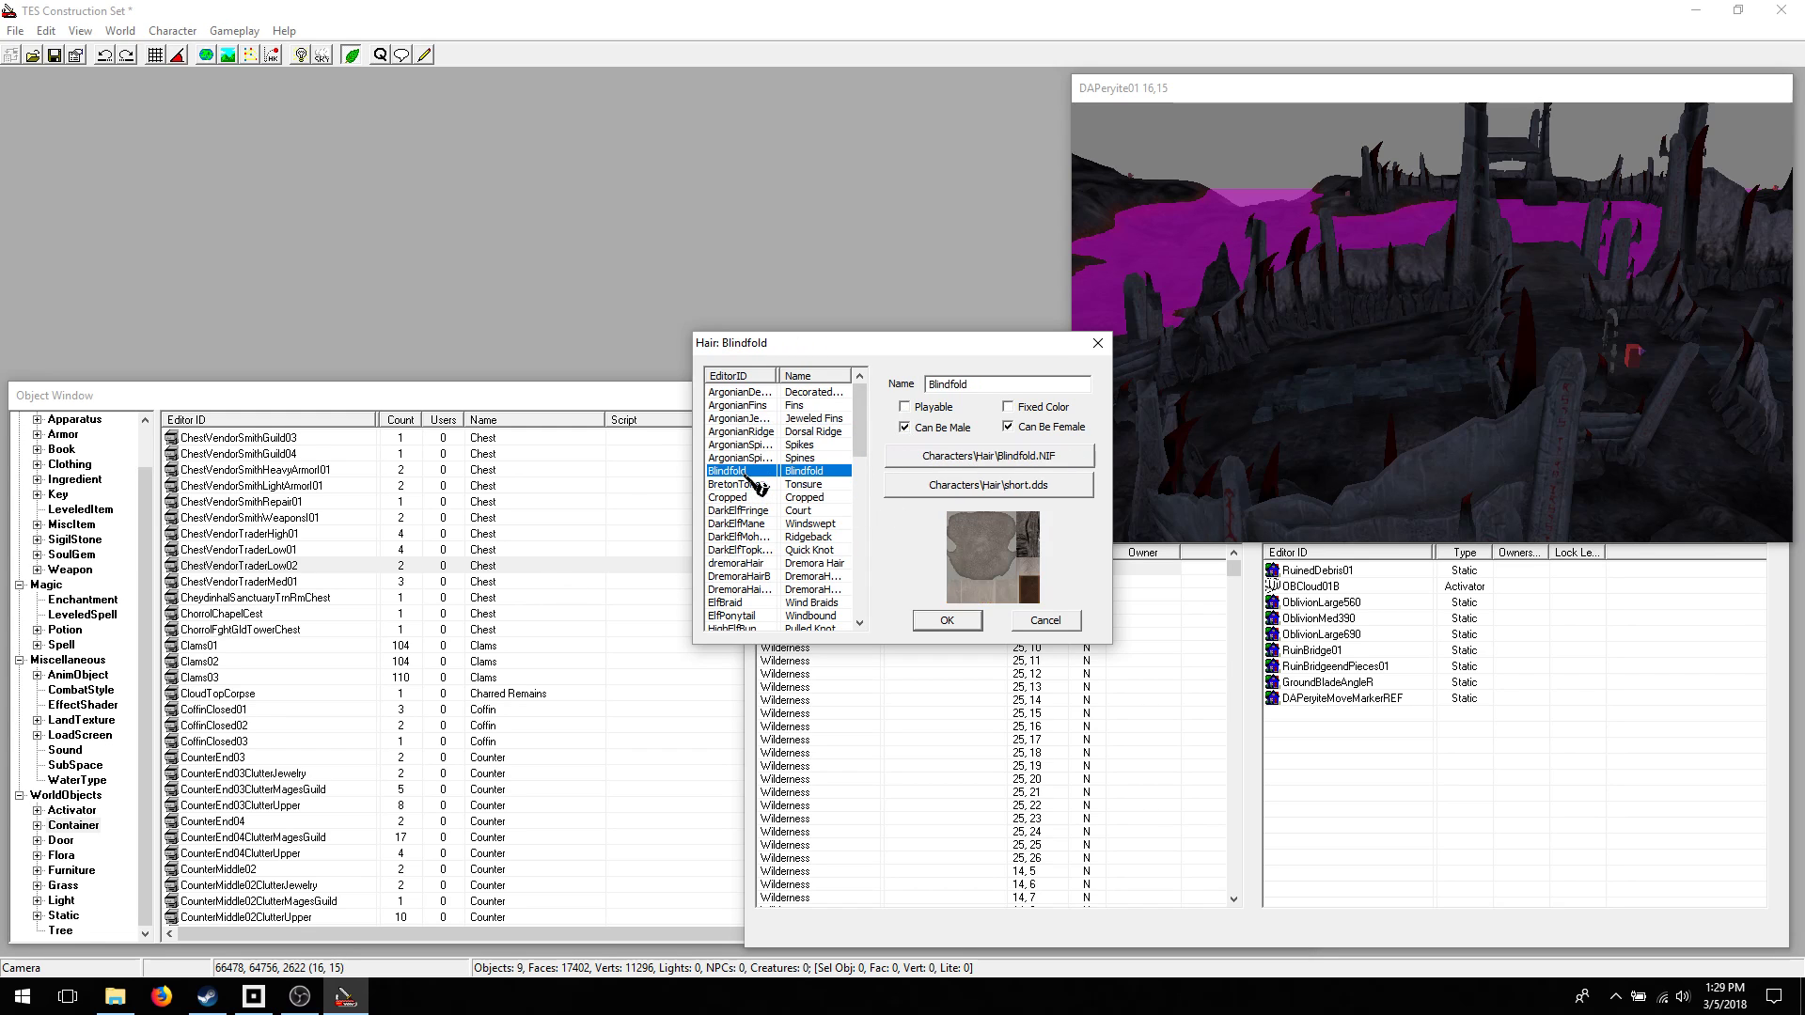
left_click(906, 408)
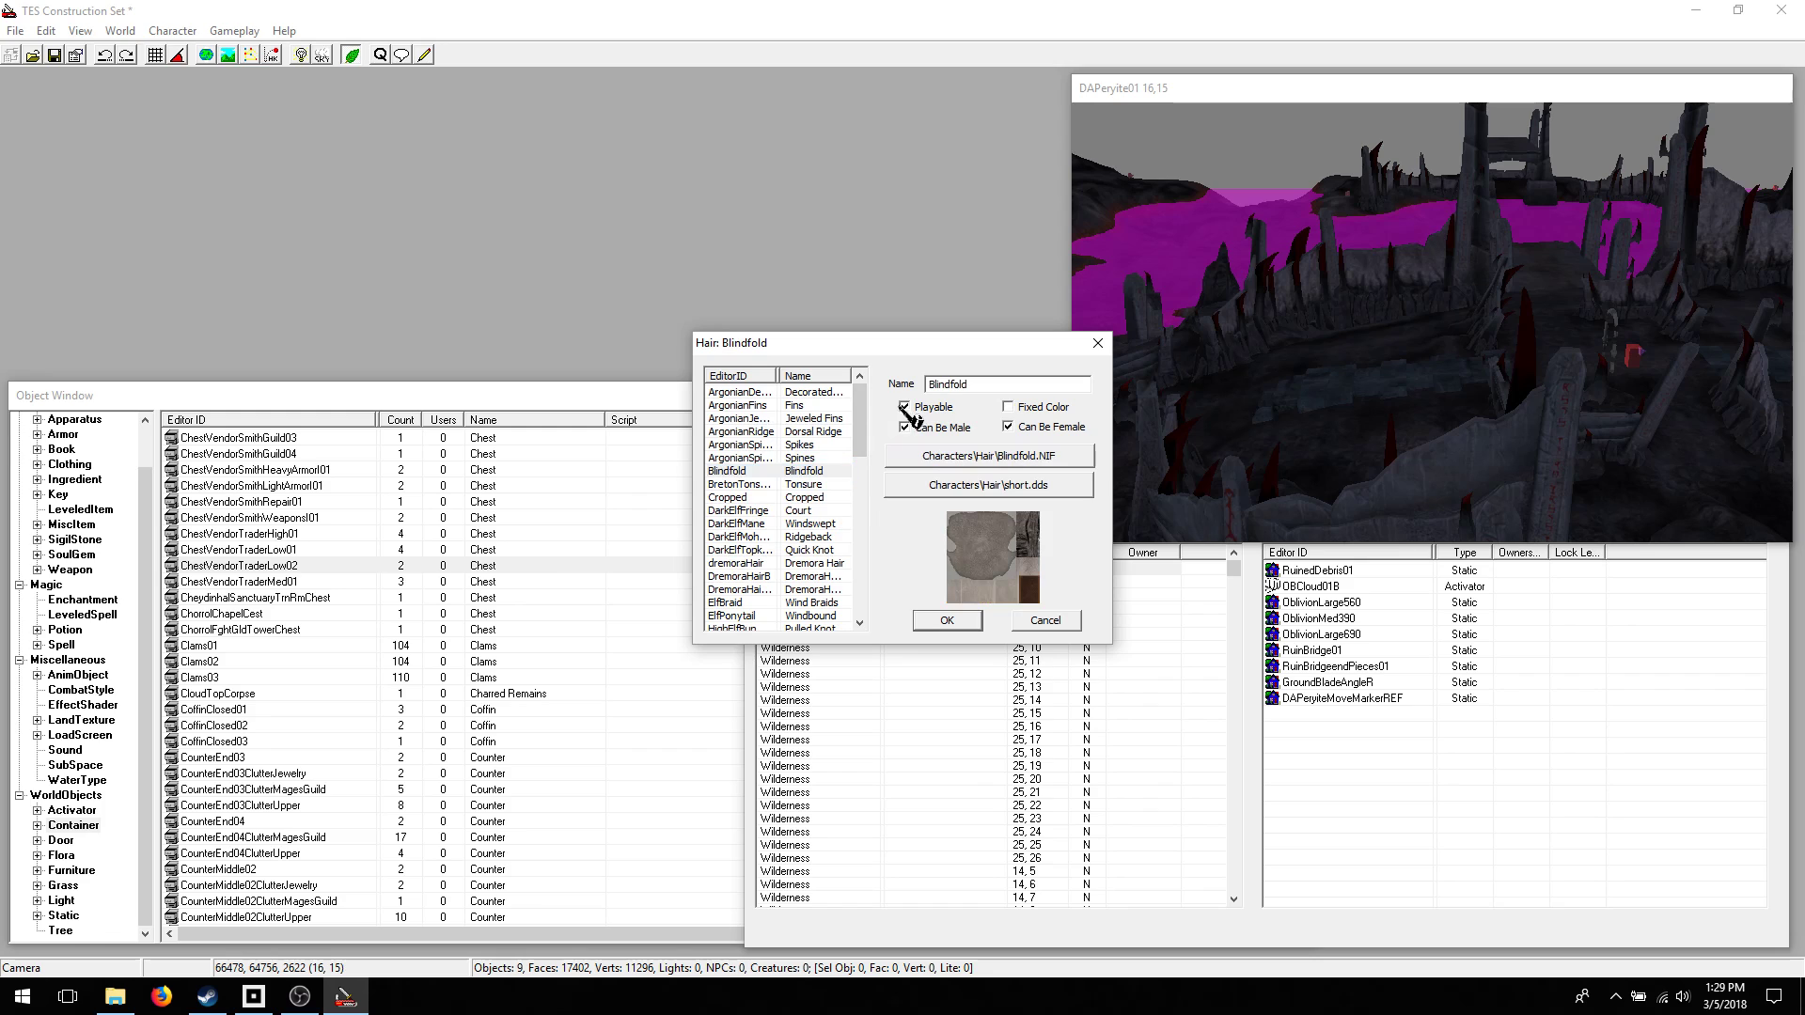
left_click(737, 514)
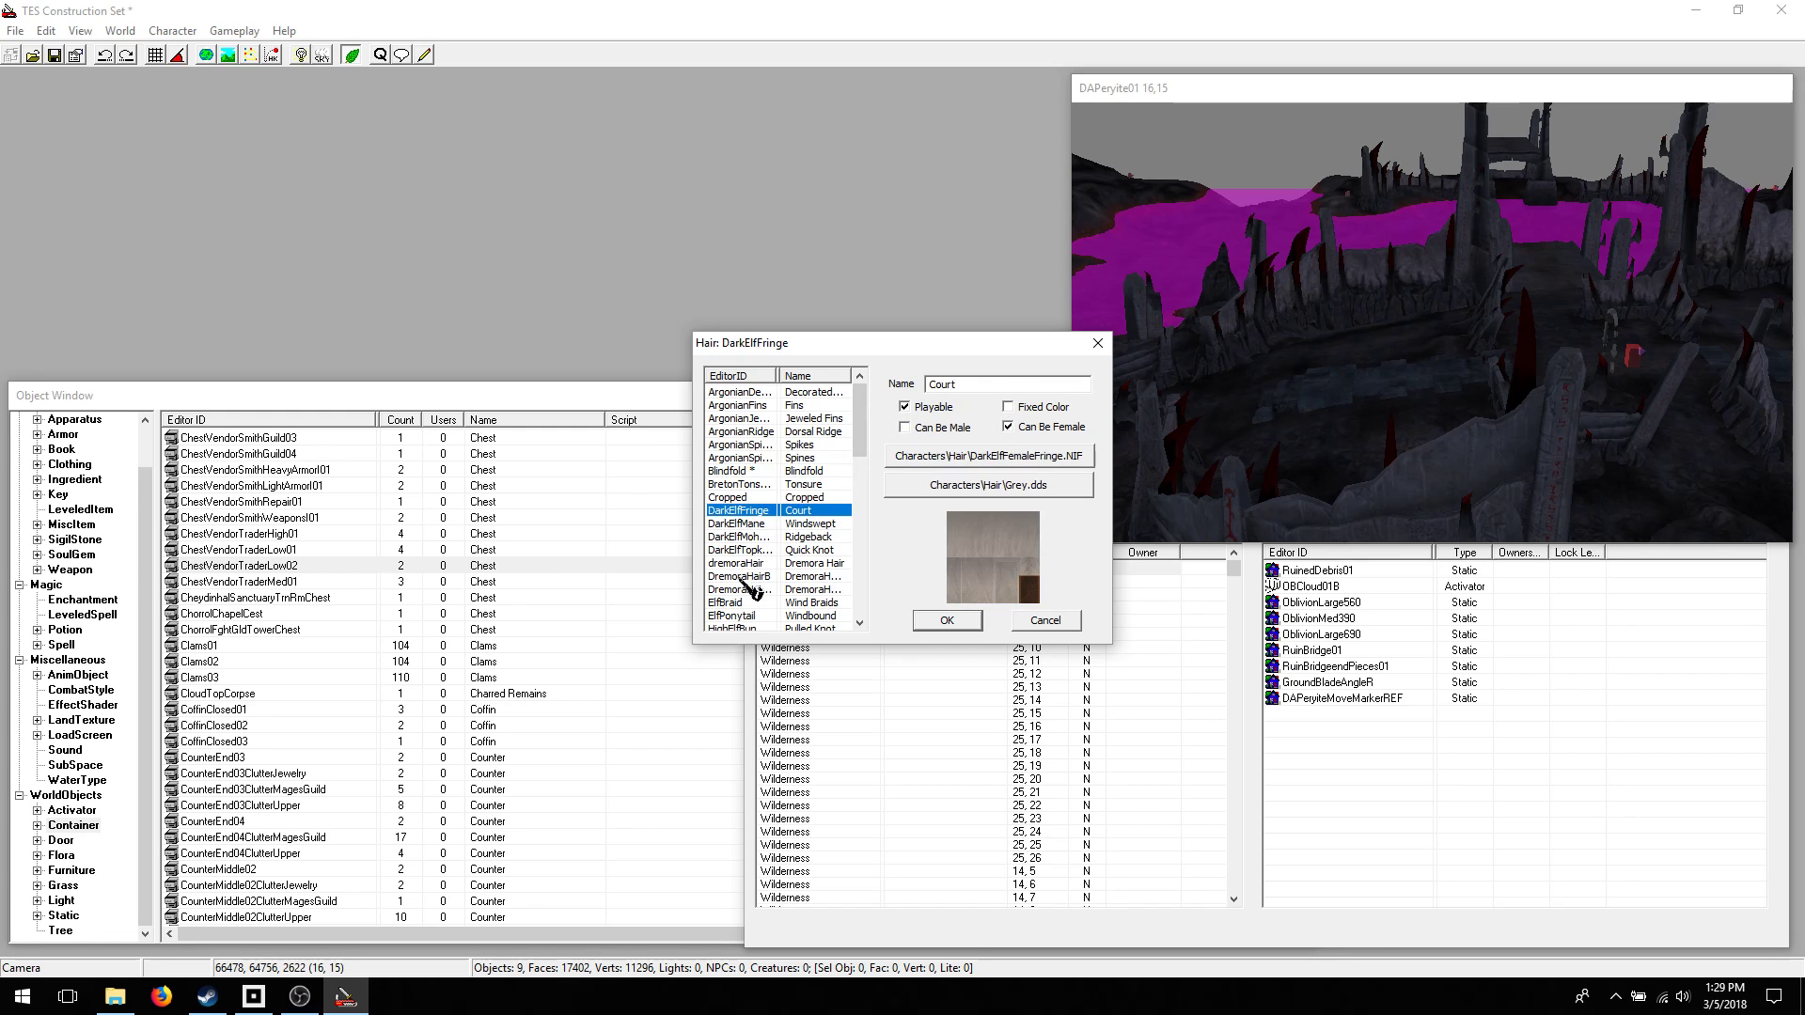
left_click(740, 577)
left_click(846, 514)
left_click(946, 620)
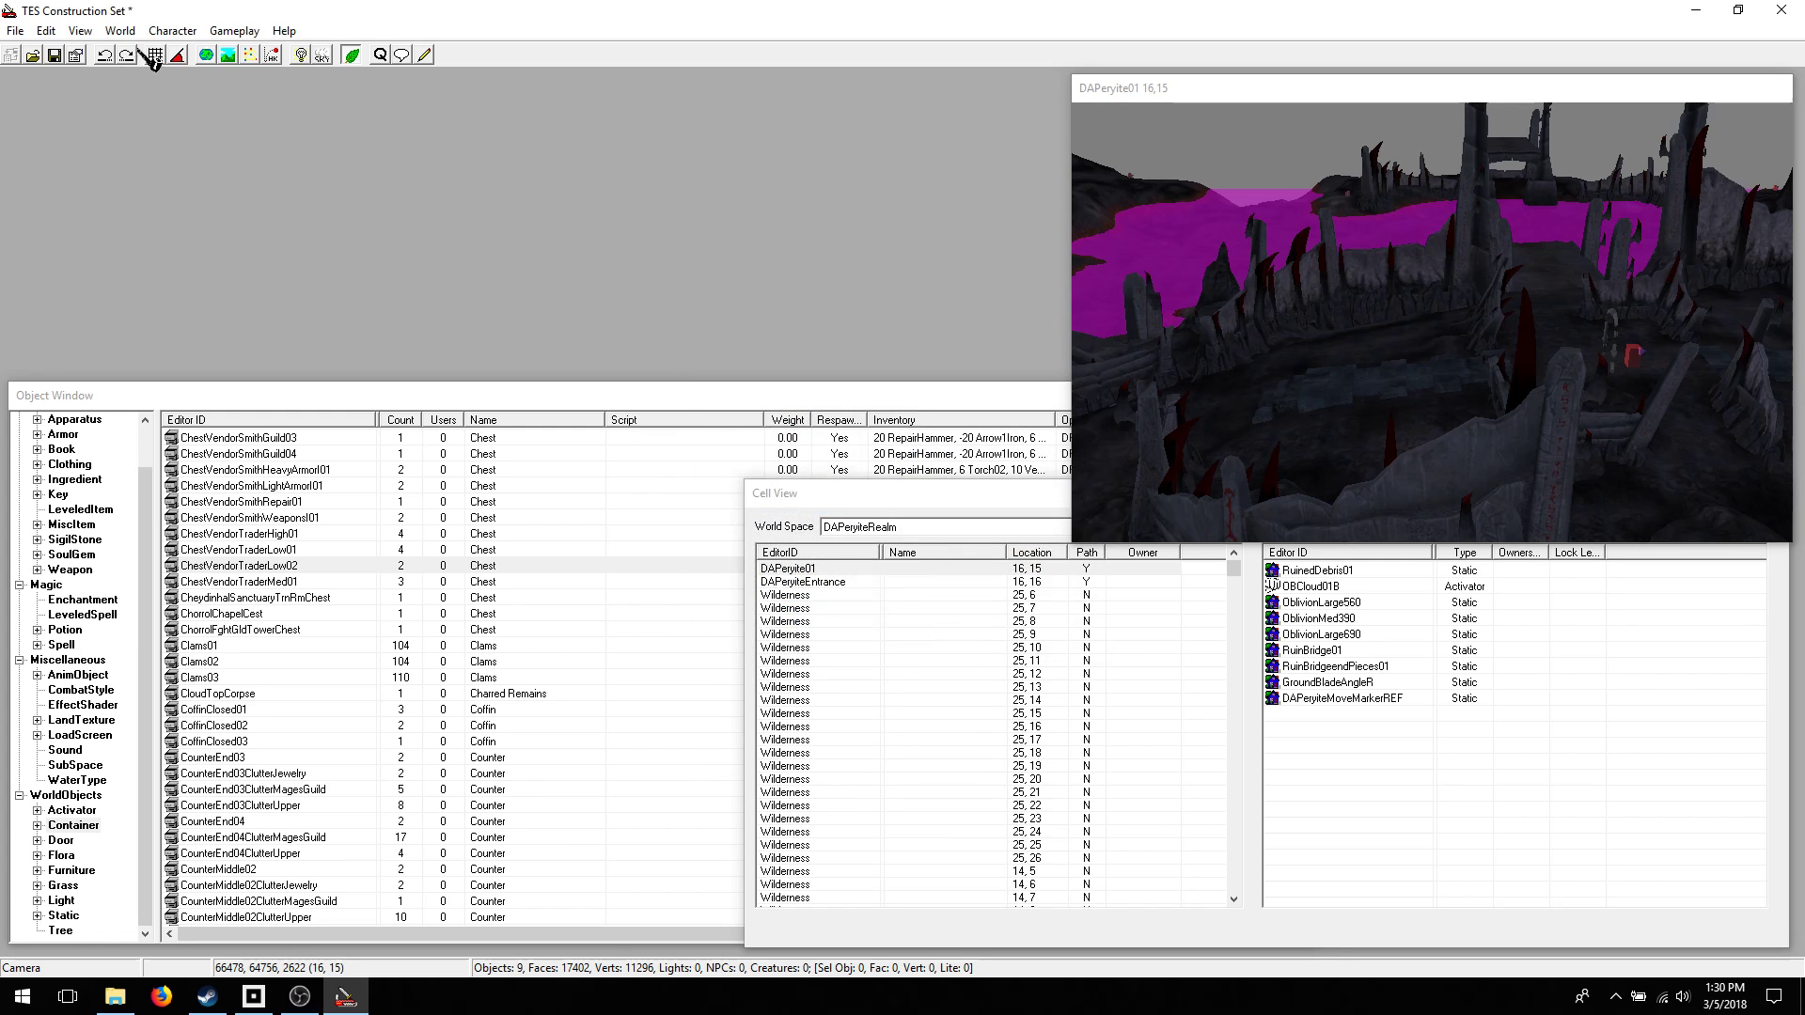
- Open the Race editor and browse Breton, Dark Elf and Dremora, including its AbDaedricResistWeak spell
left_click(172, 30)
left_click(192, 101)
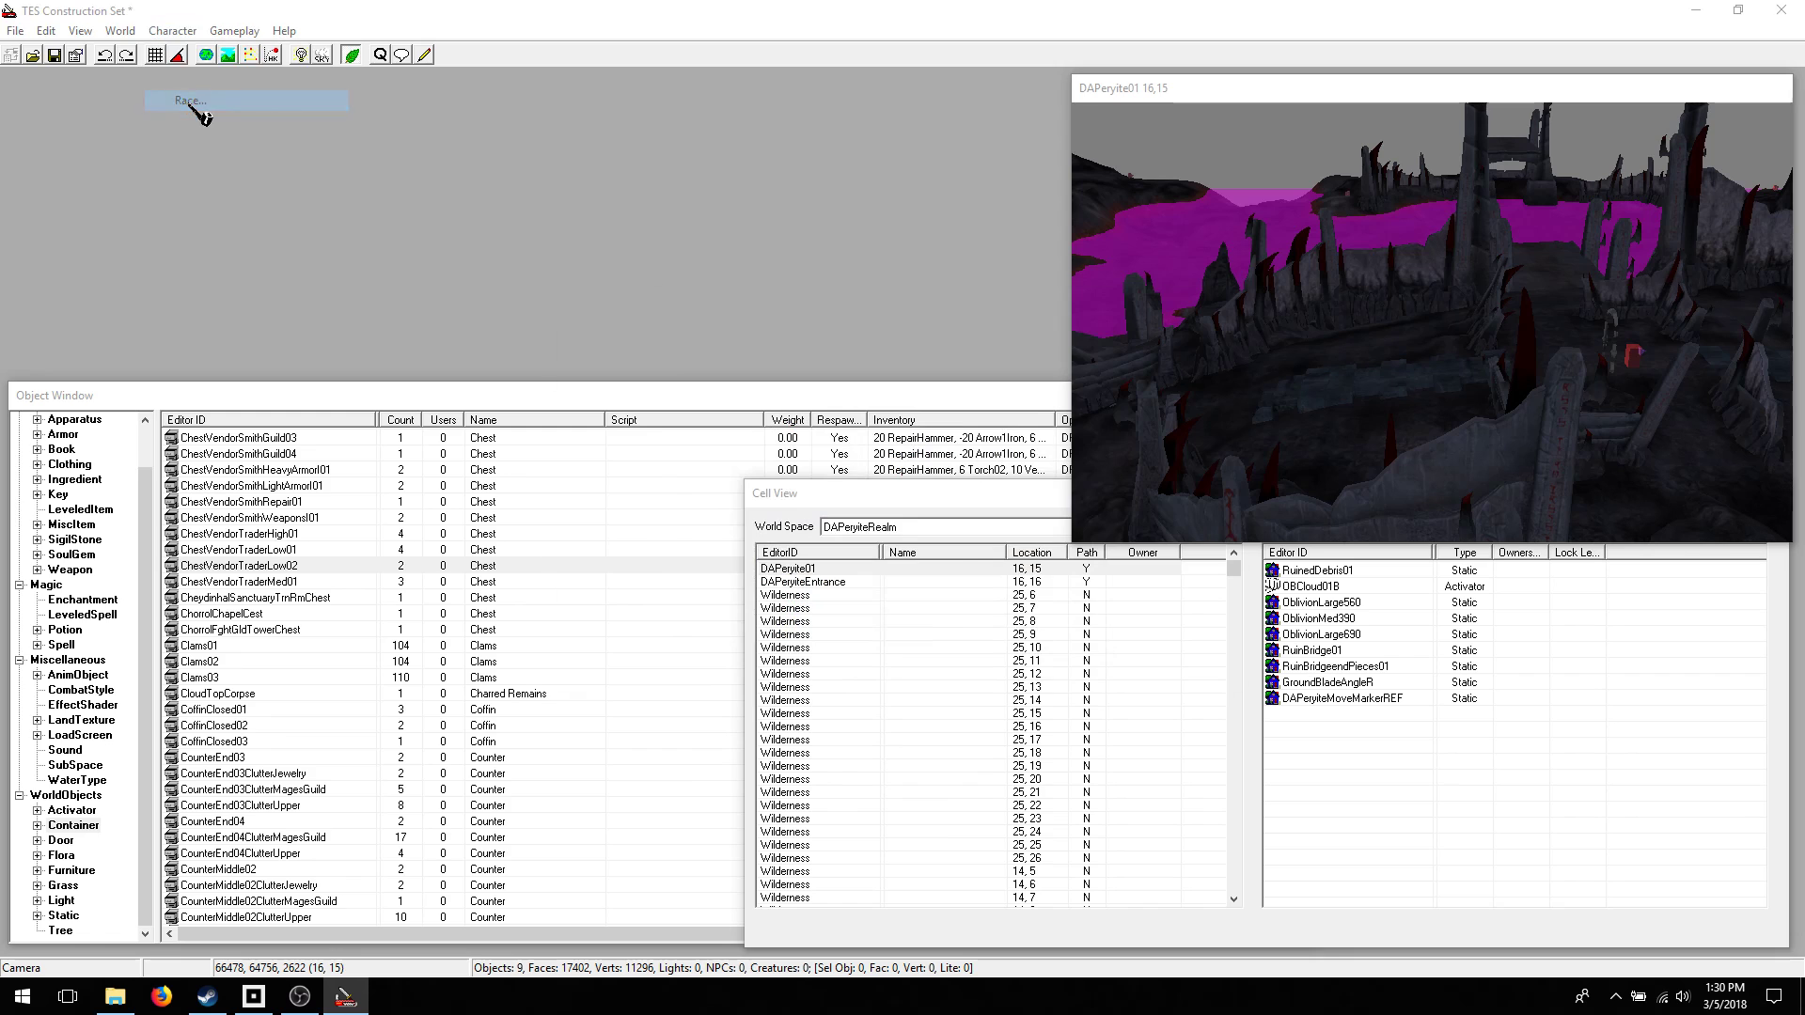
left_click(637, 372)
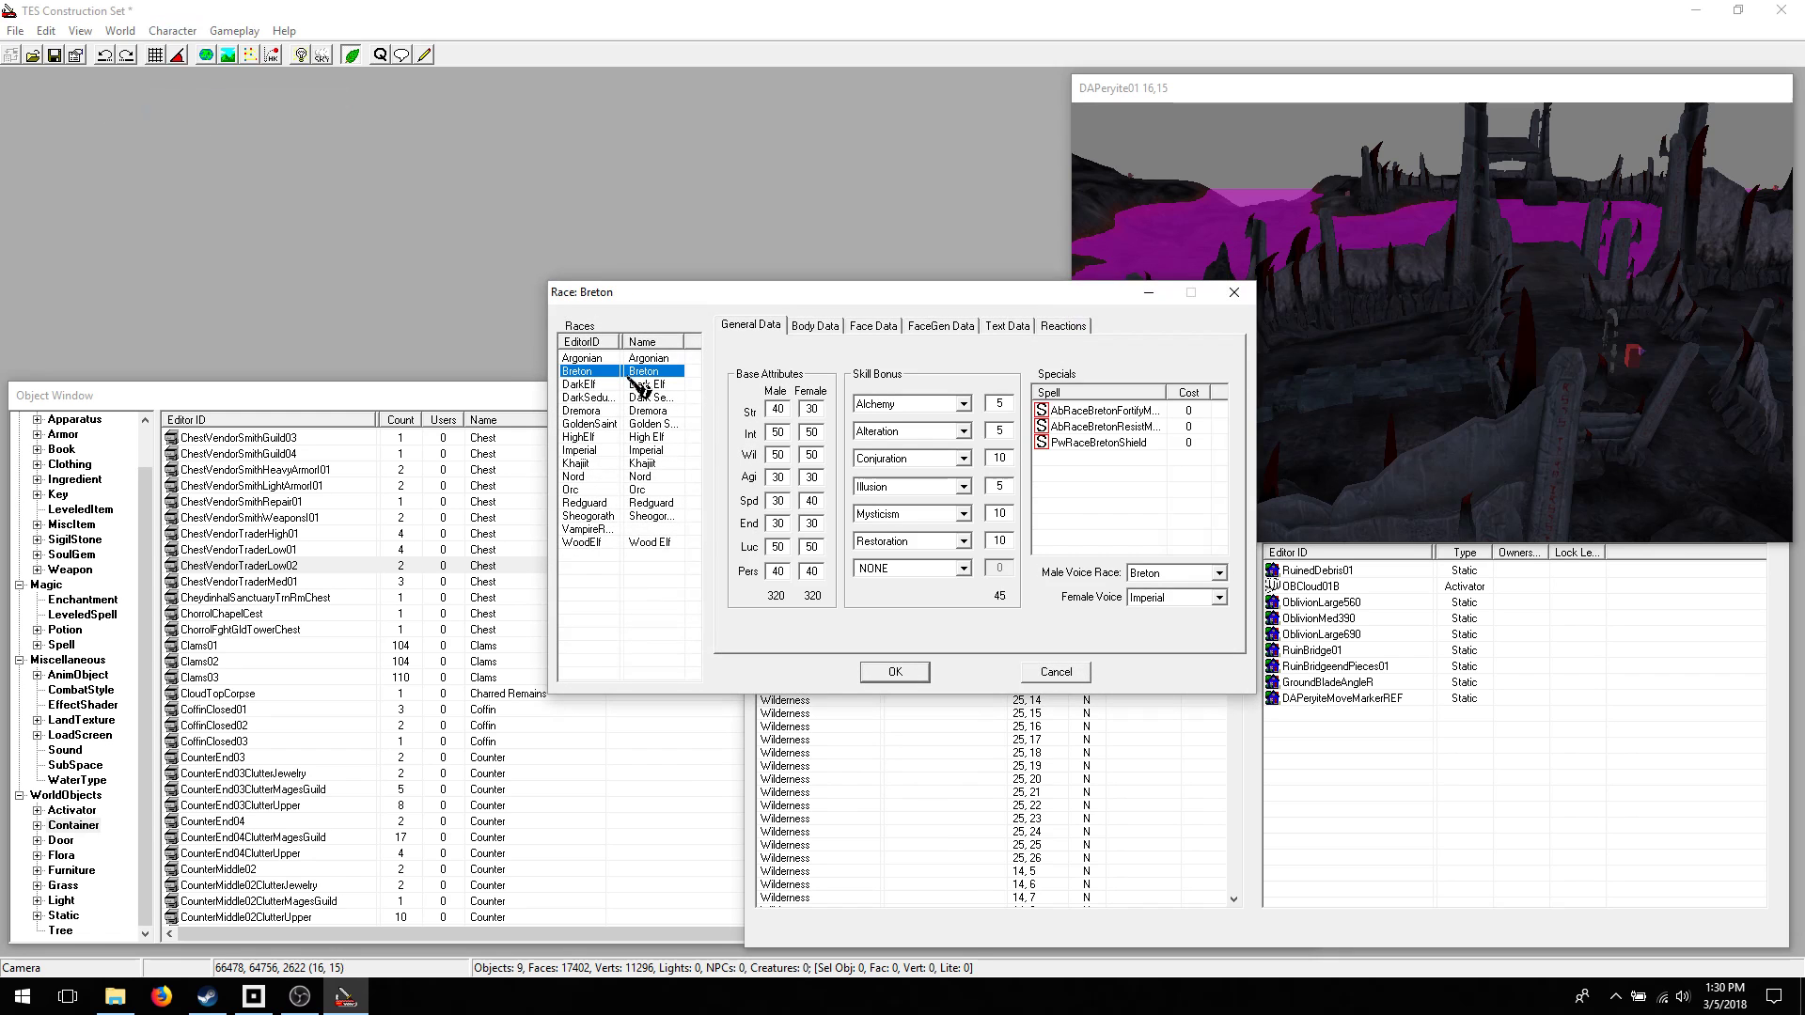
left_click(647, 385)
left_click(652, 411)
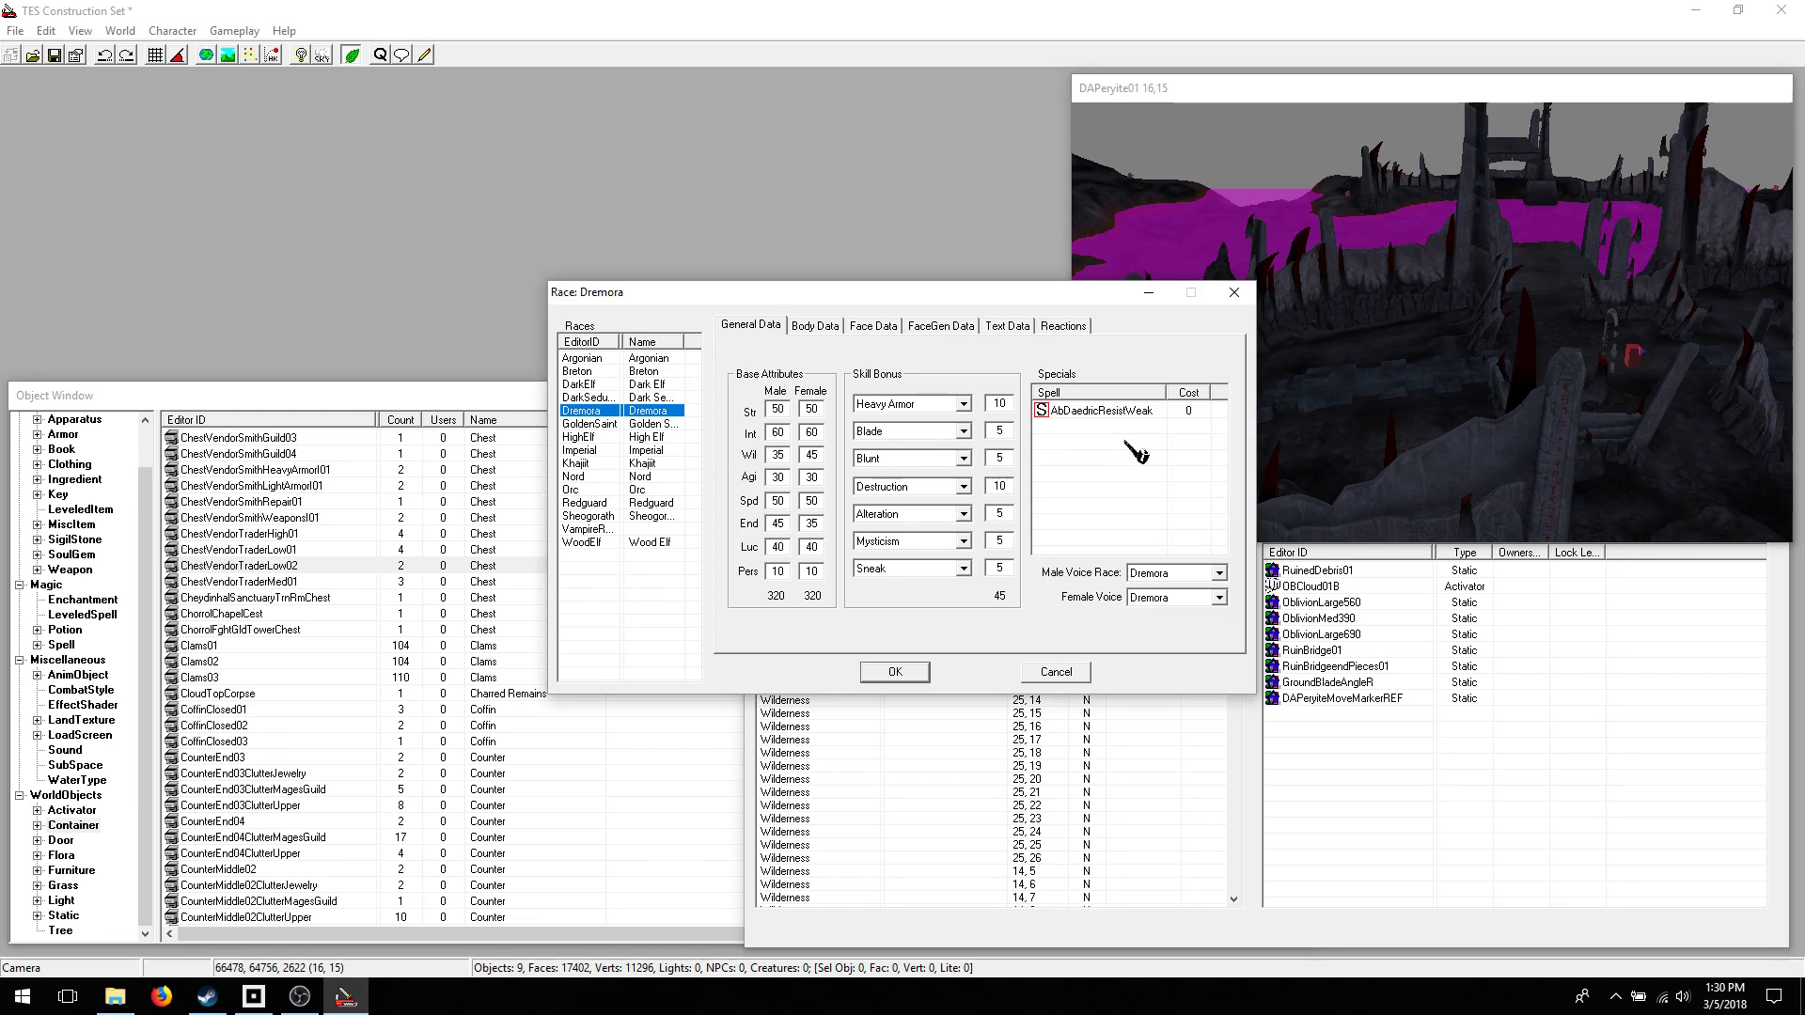
left_click(1122, 413)
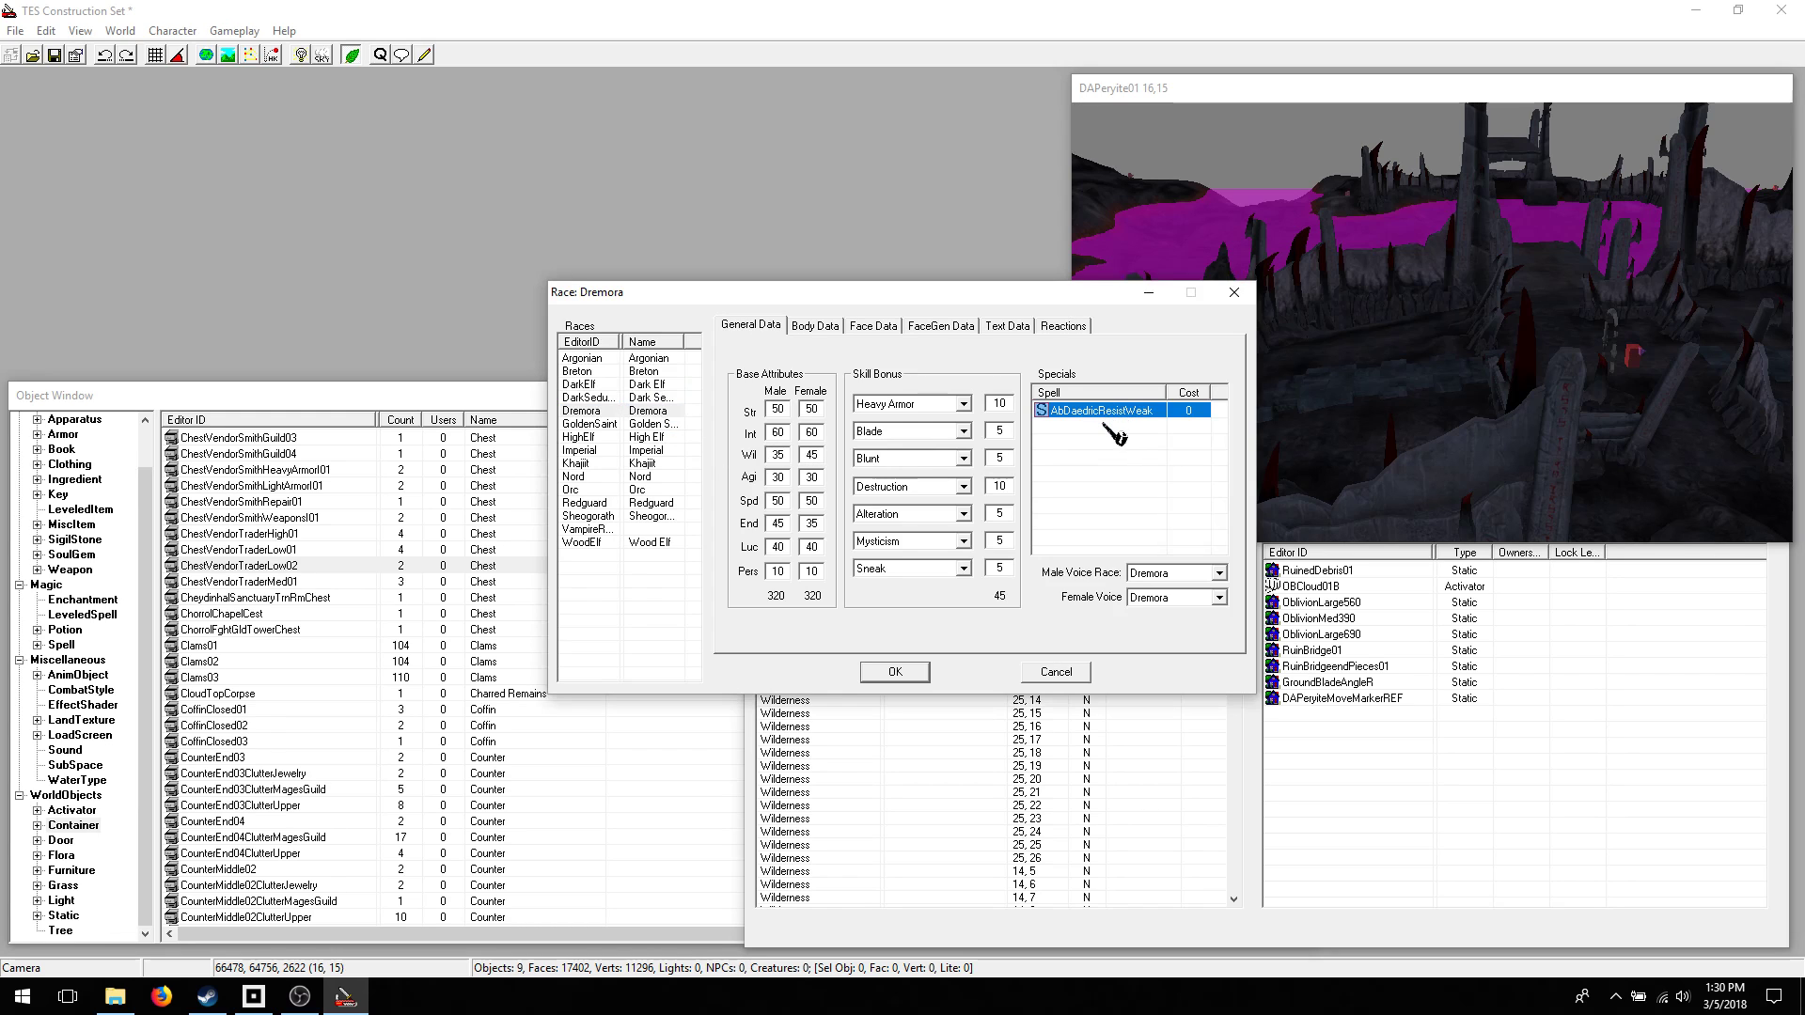
- Review the Khajiit, Nord and Sheogorath races, then cancel the Race editor
left_click(645, 464)
left_click(646, 477)
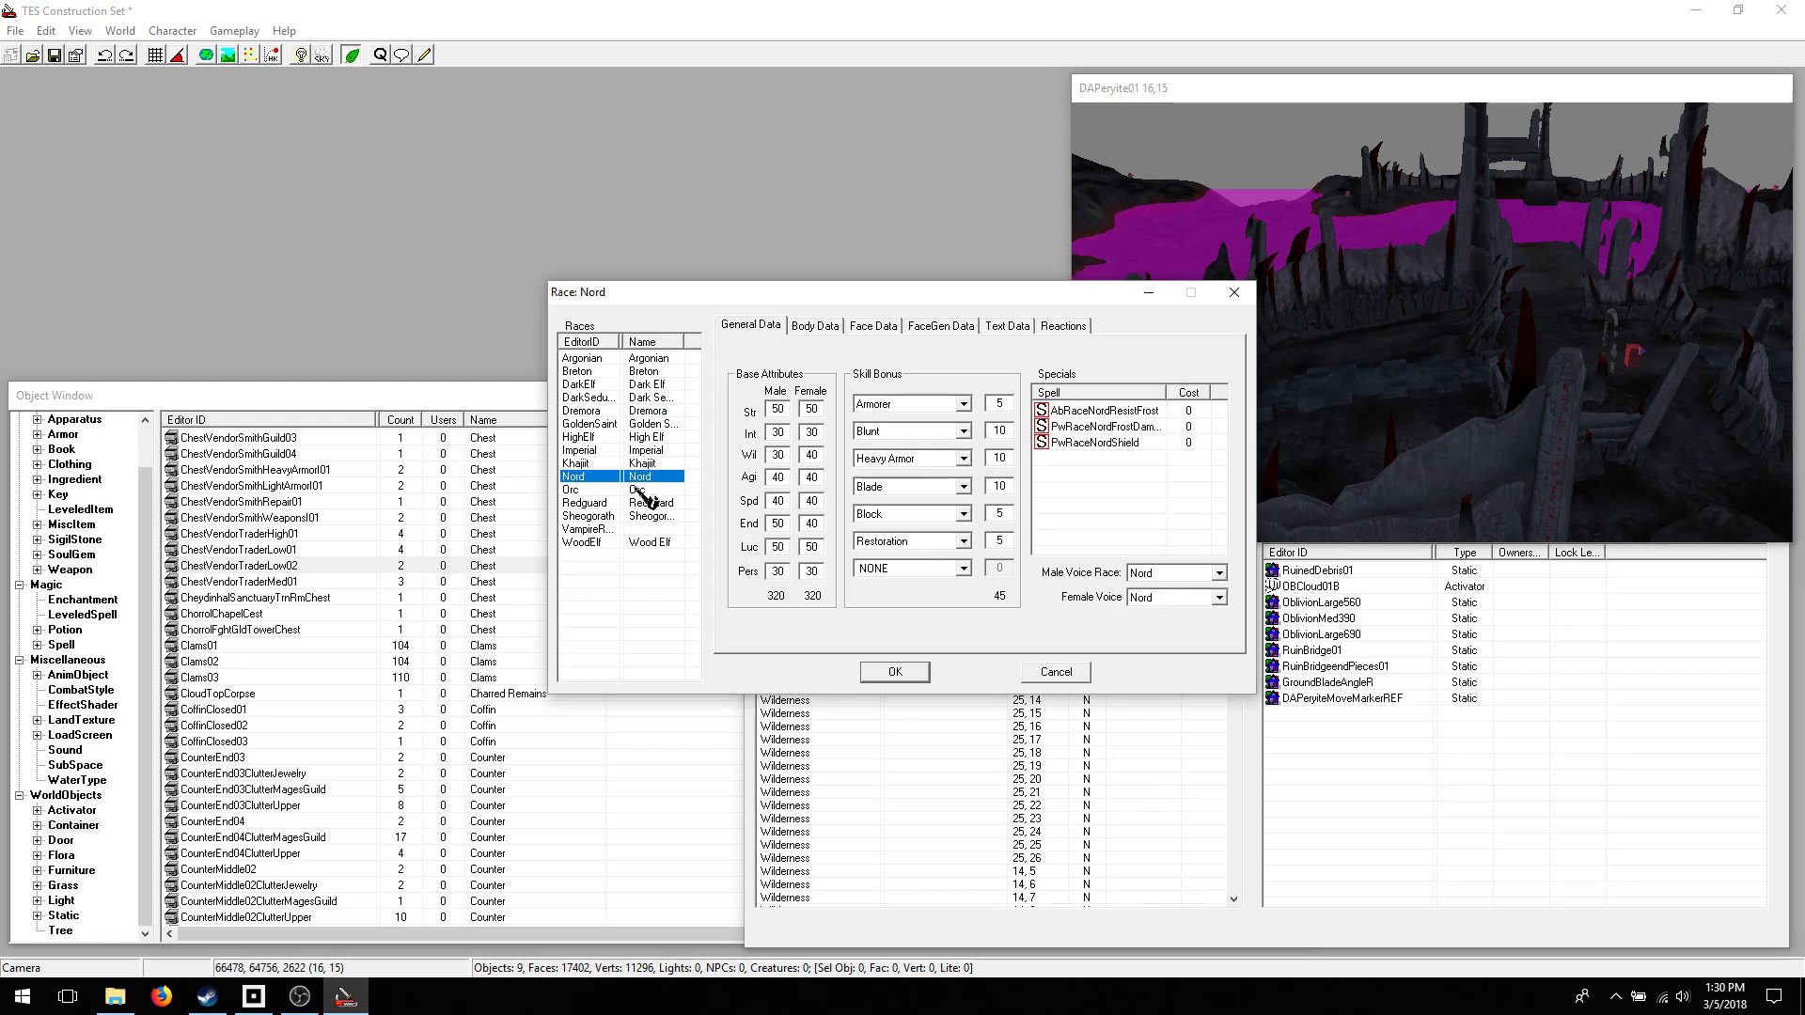
left_click(639, 517)
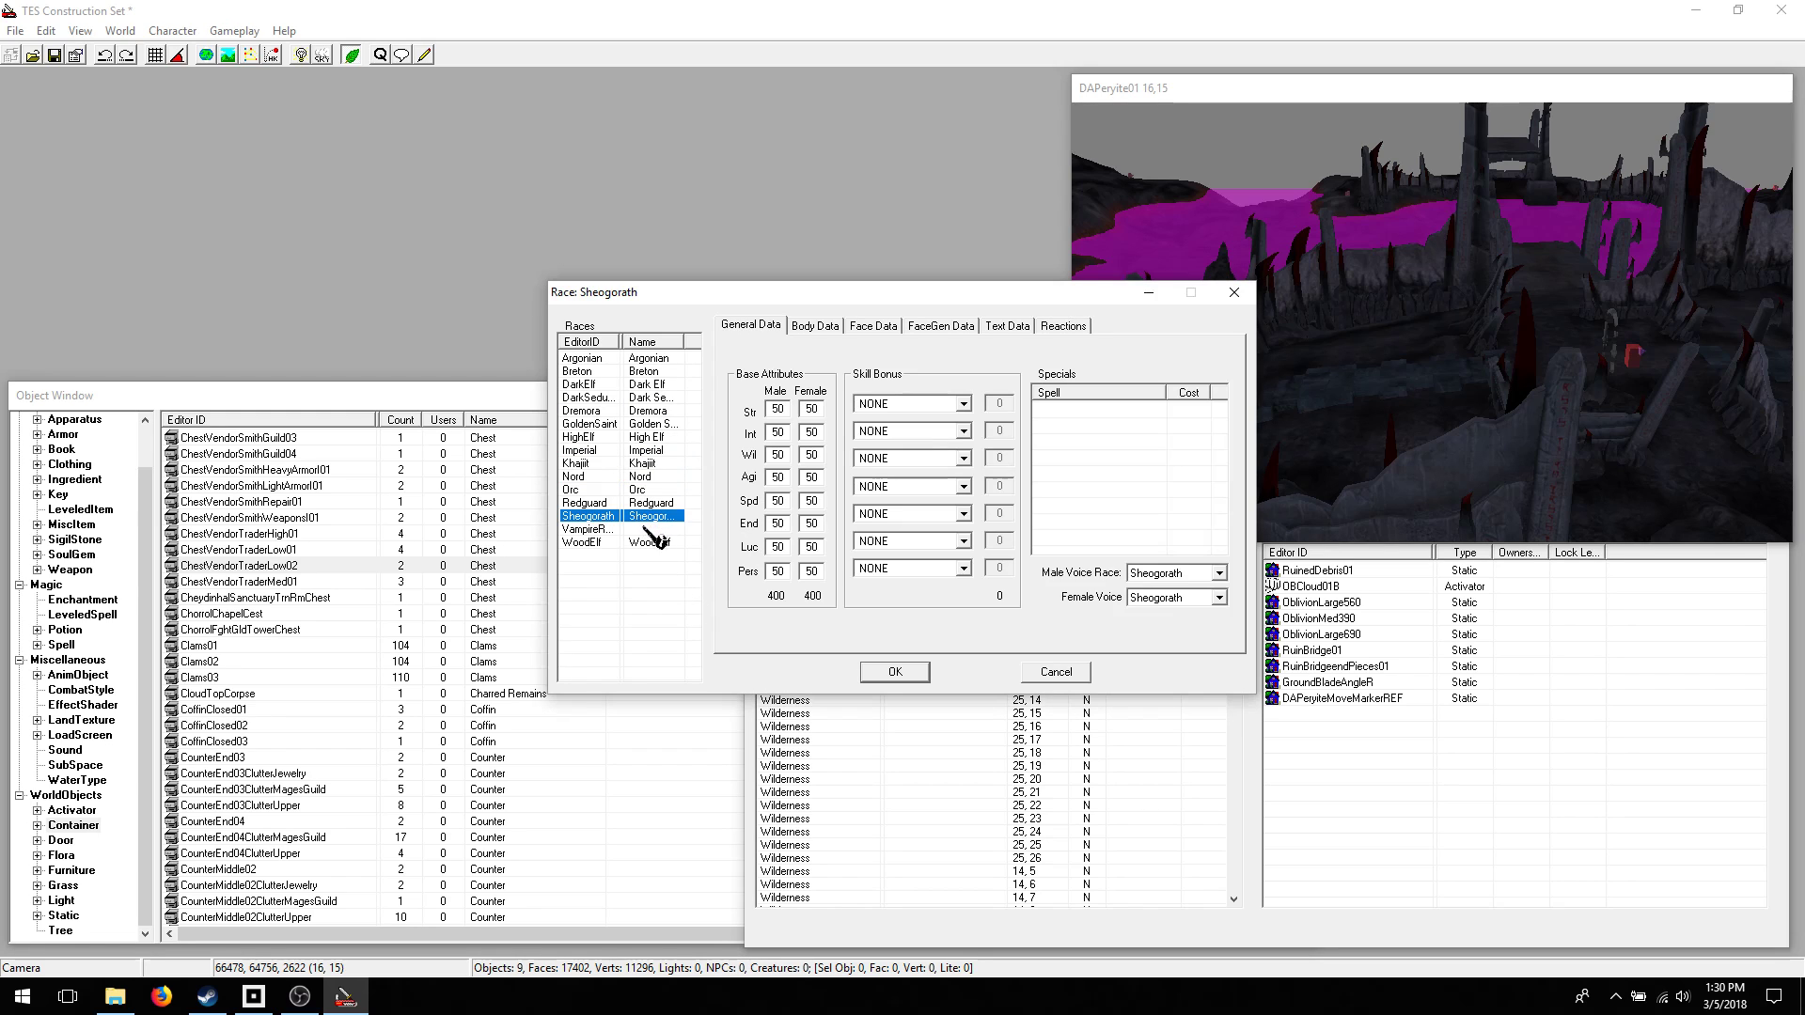
left_click(649, 503)
left_click(645, 464)
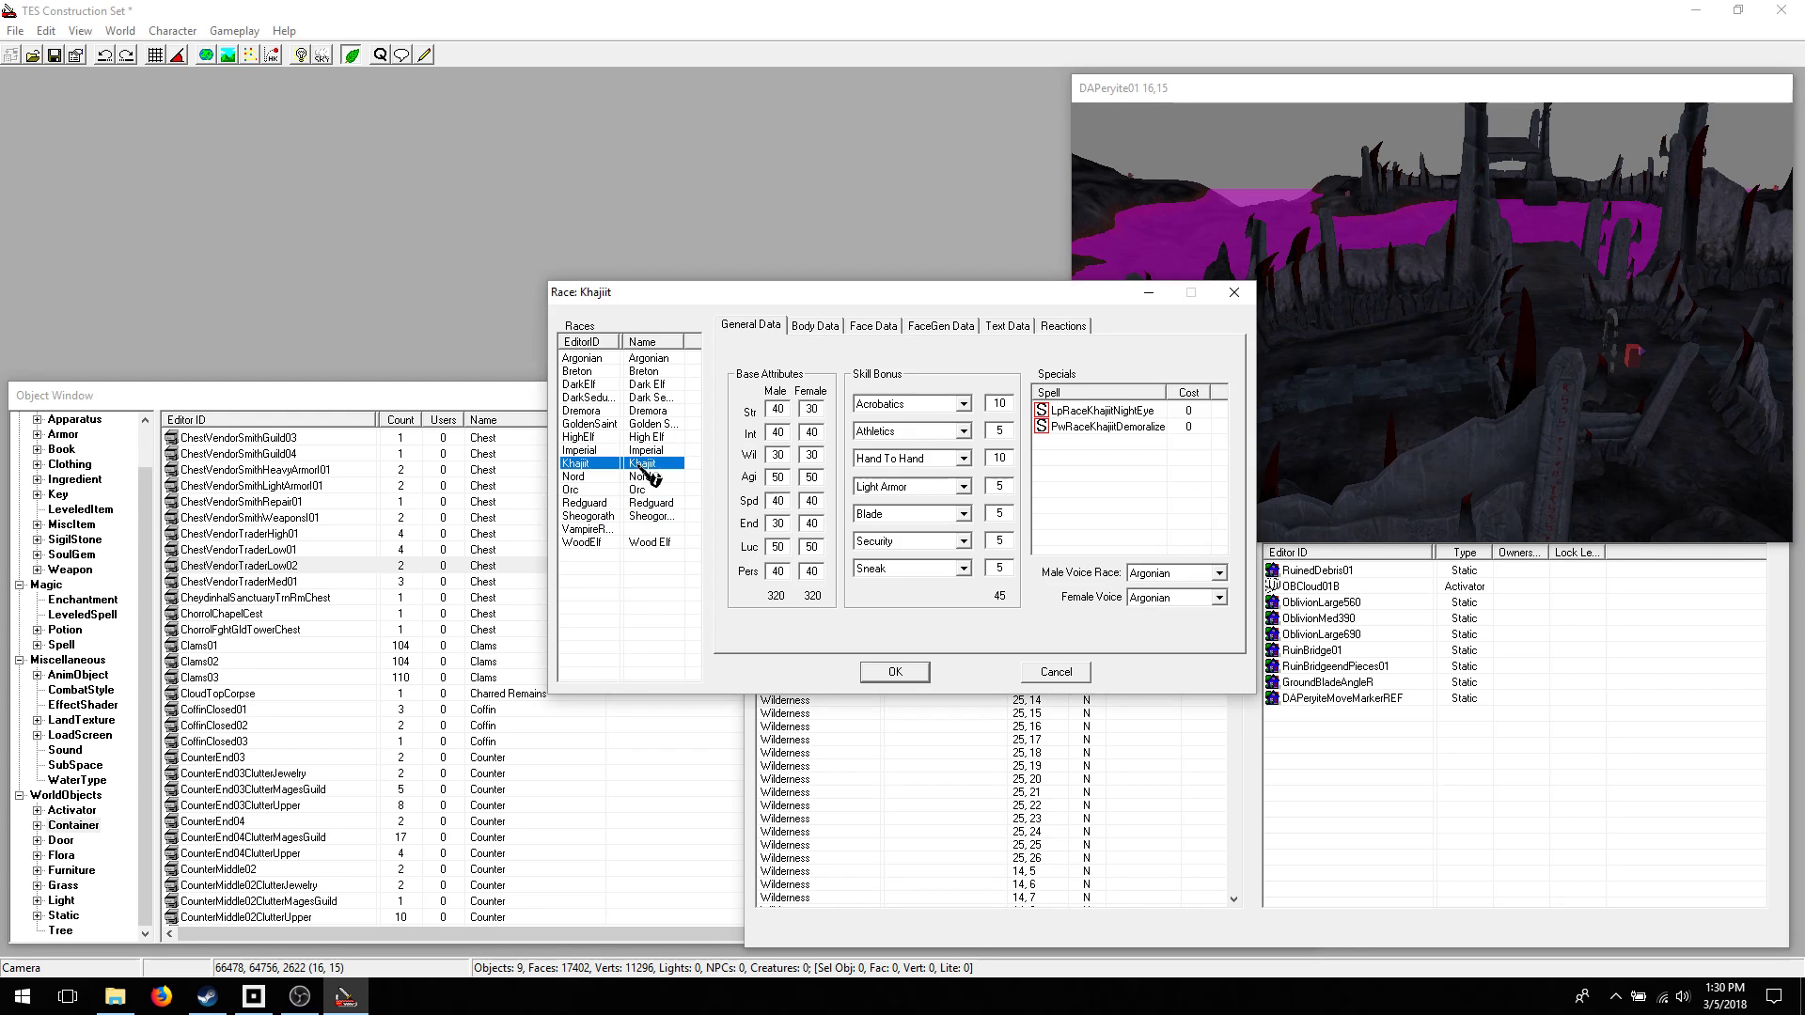
left_click(1068, 676)
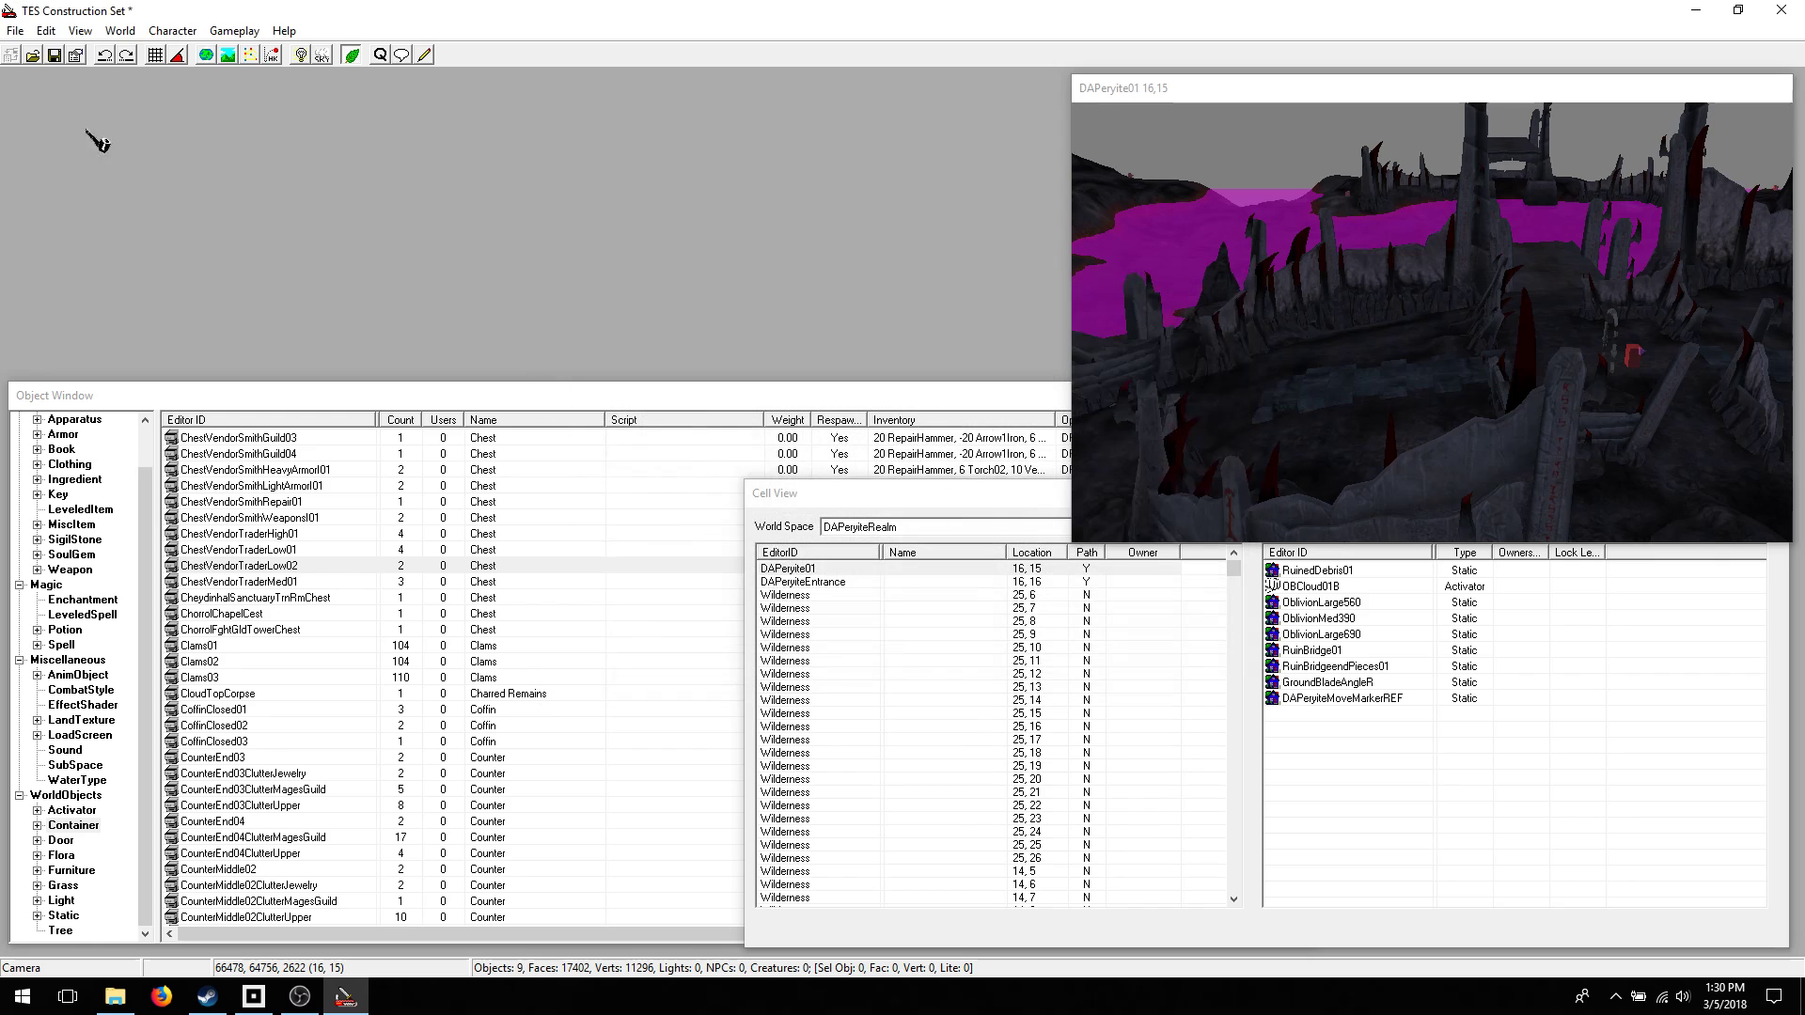
left_click(172, 30)
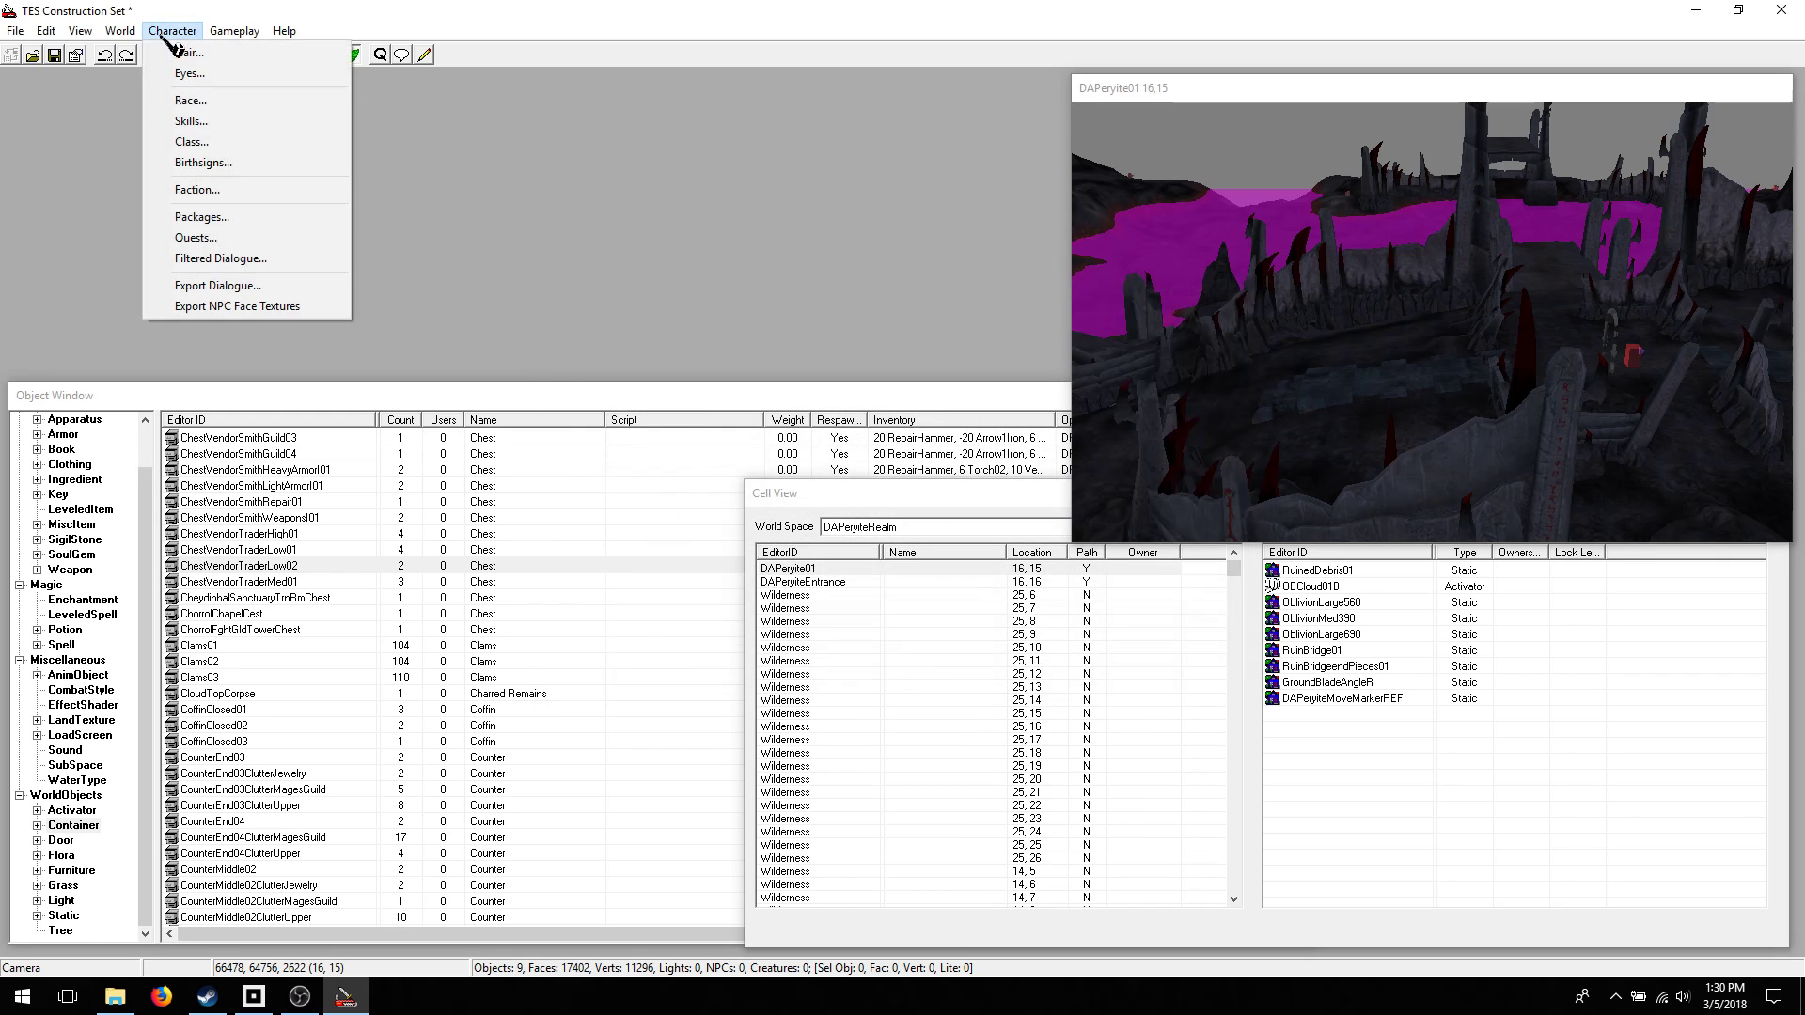
left_click(191, 162)
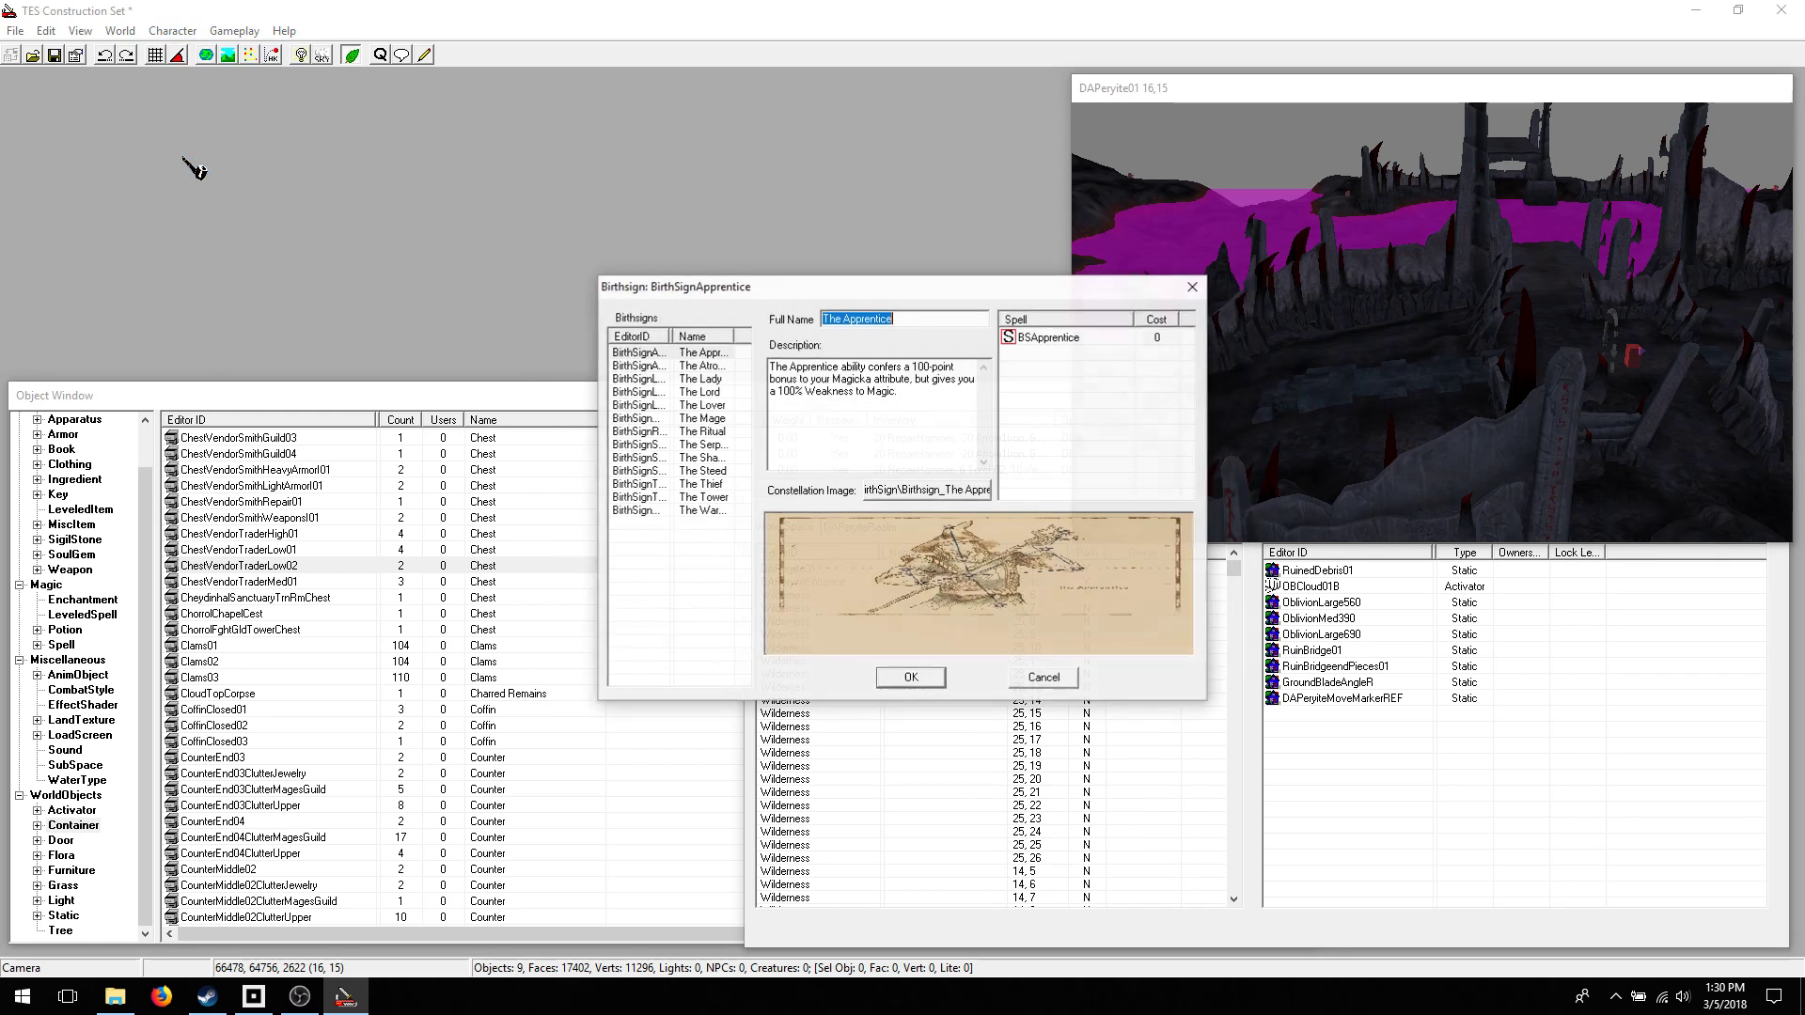
left_click(648, 392)
left_click(657, 446)
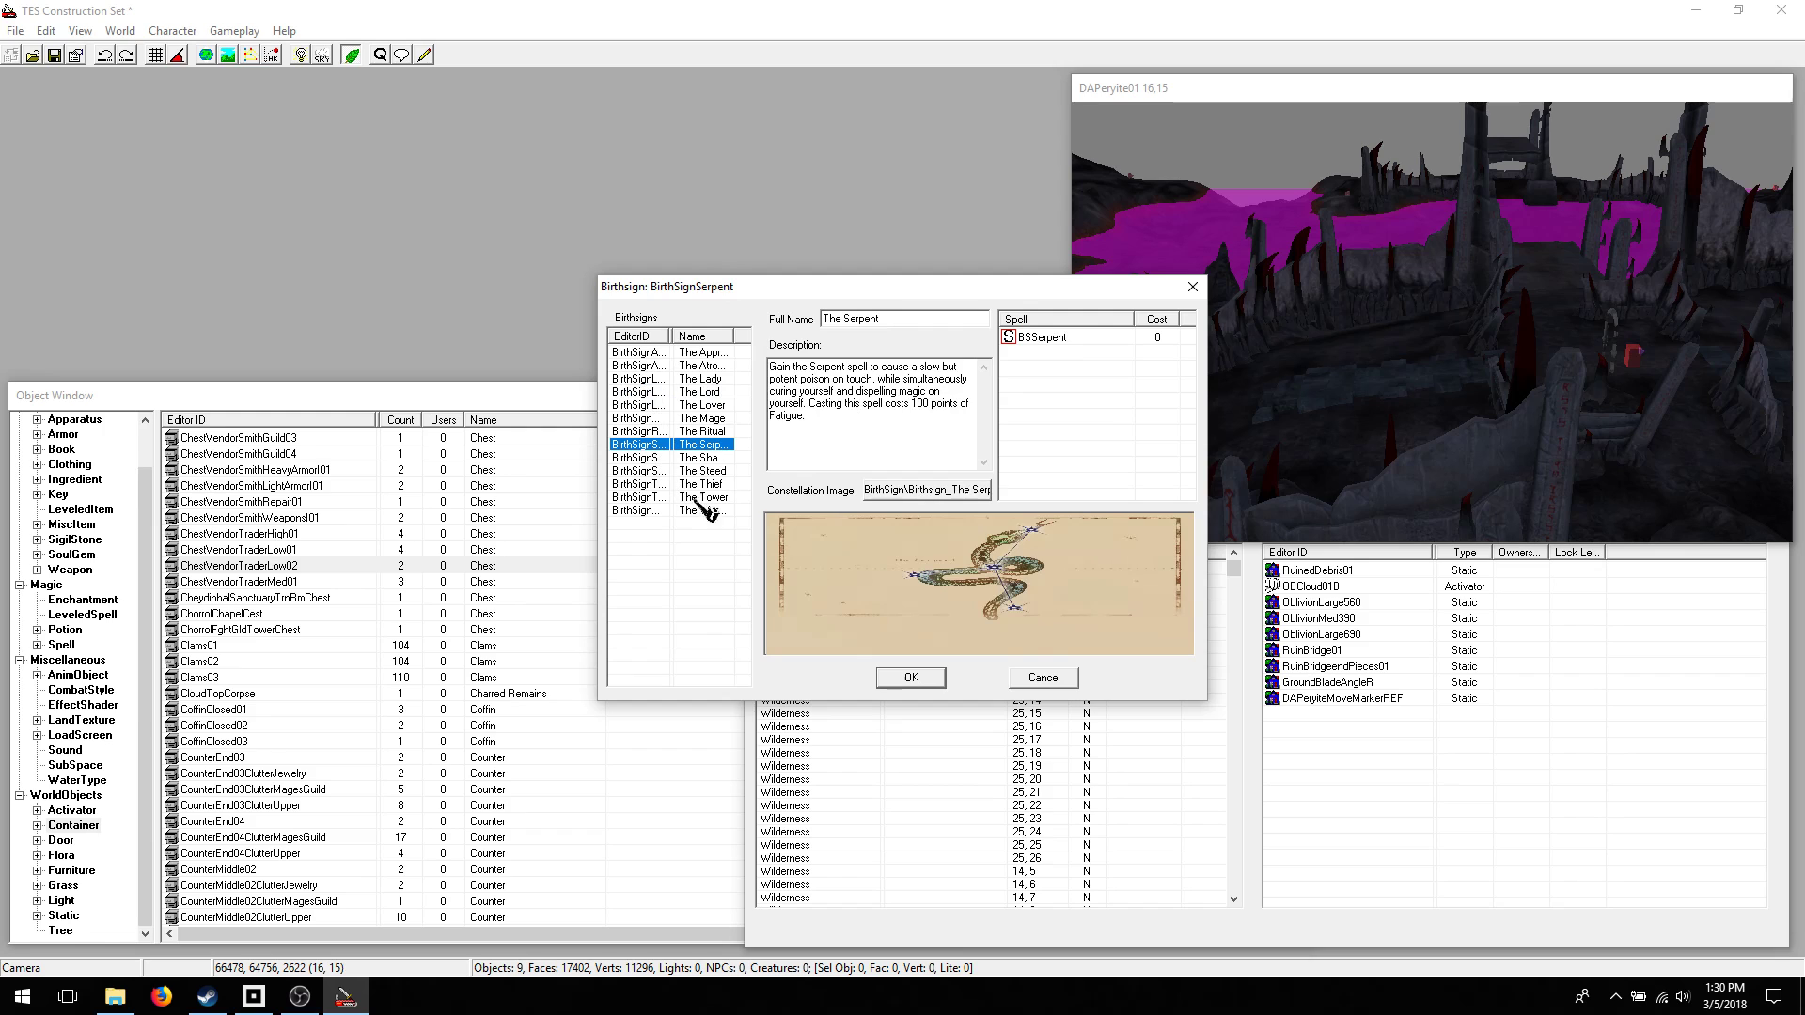
left_click(1043, 677)
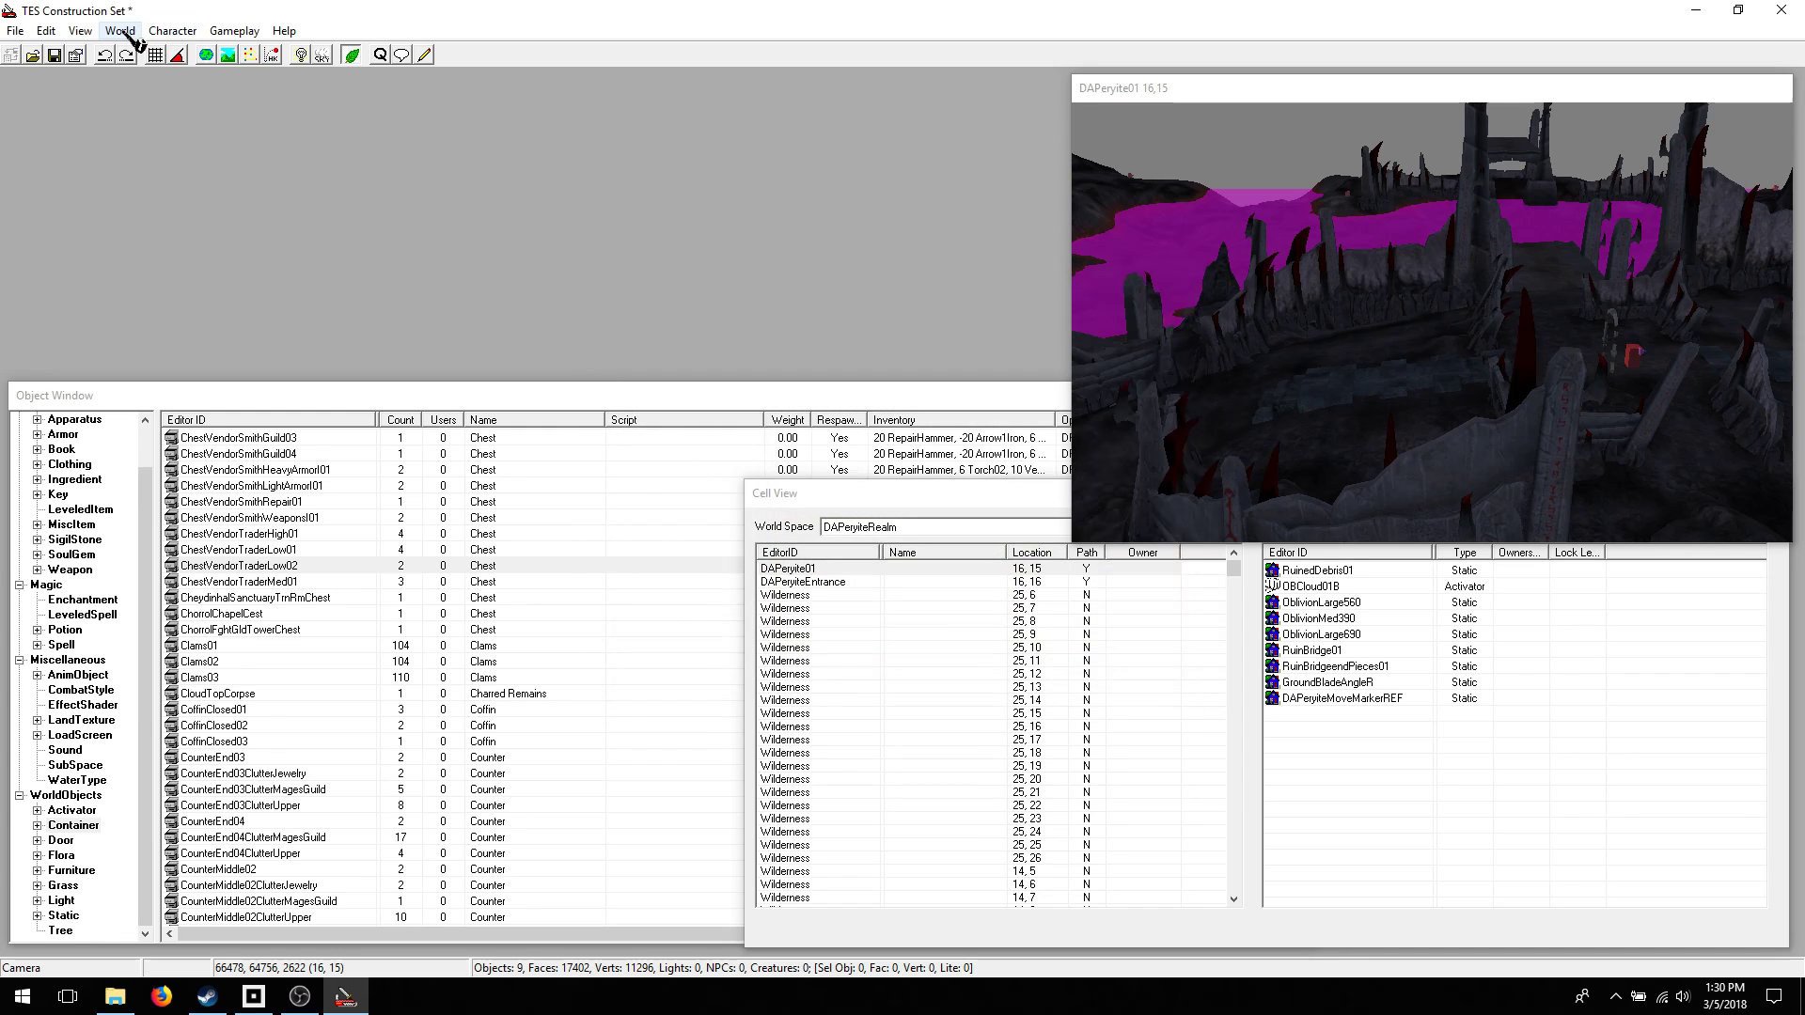
- Open the Class editor and browse Battlemage, DarkArcher, the Dremora classes and GuardArcher
left_click(184, 31)
left_click(186, 141)
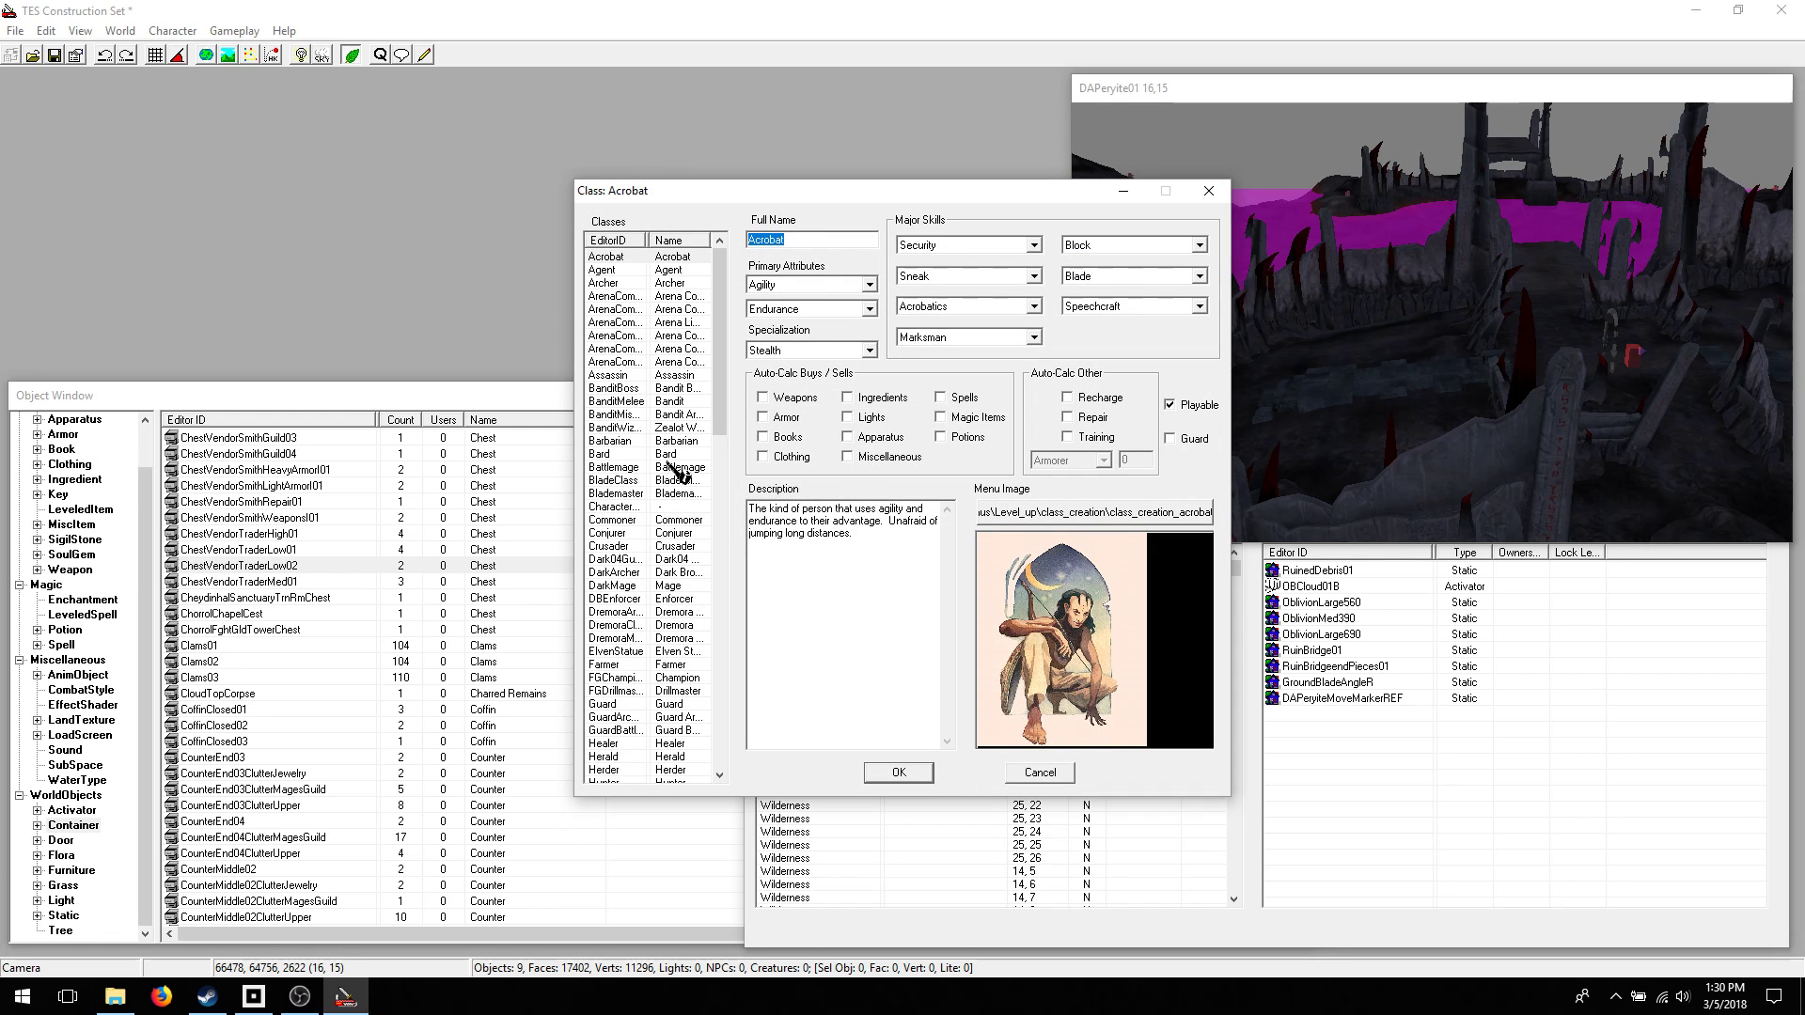
left_click(672, 467)
left_click(660, 507)
left_click(654, 572)
left_click(631, 612)
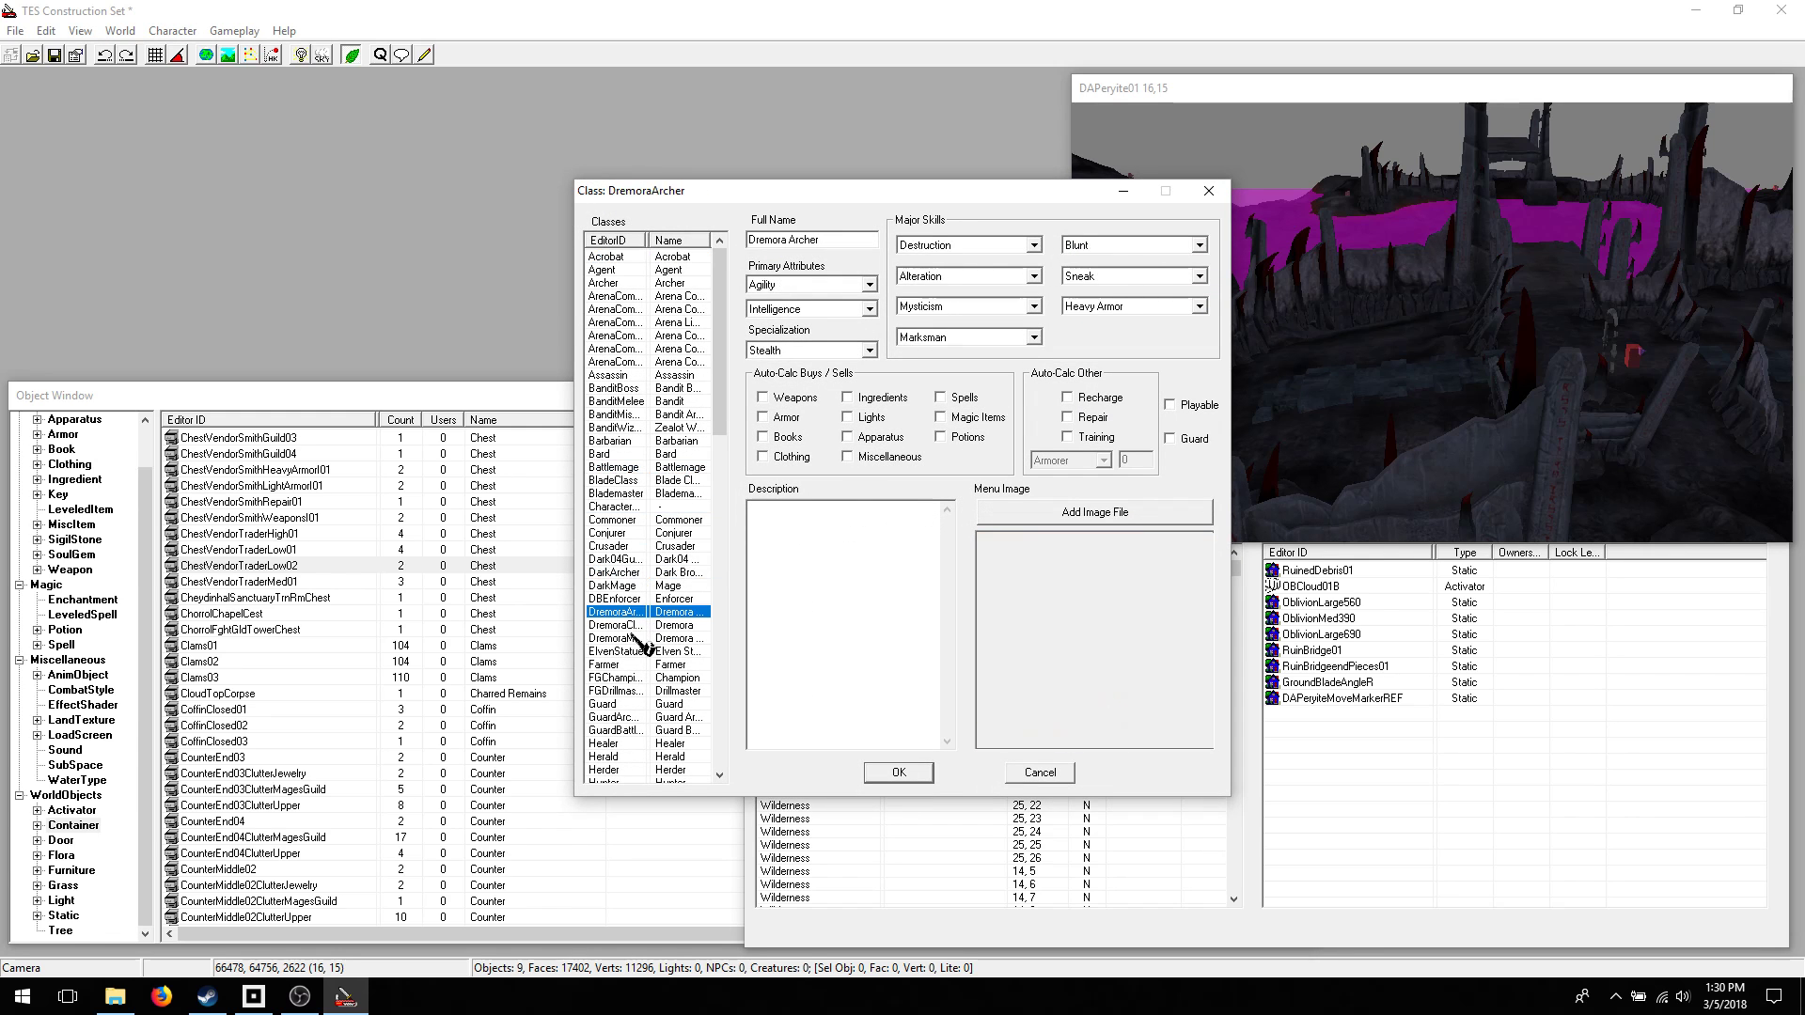
left_click(639, 639)
left_click(630, 678)
left_click(623, 718)
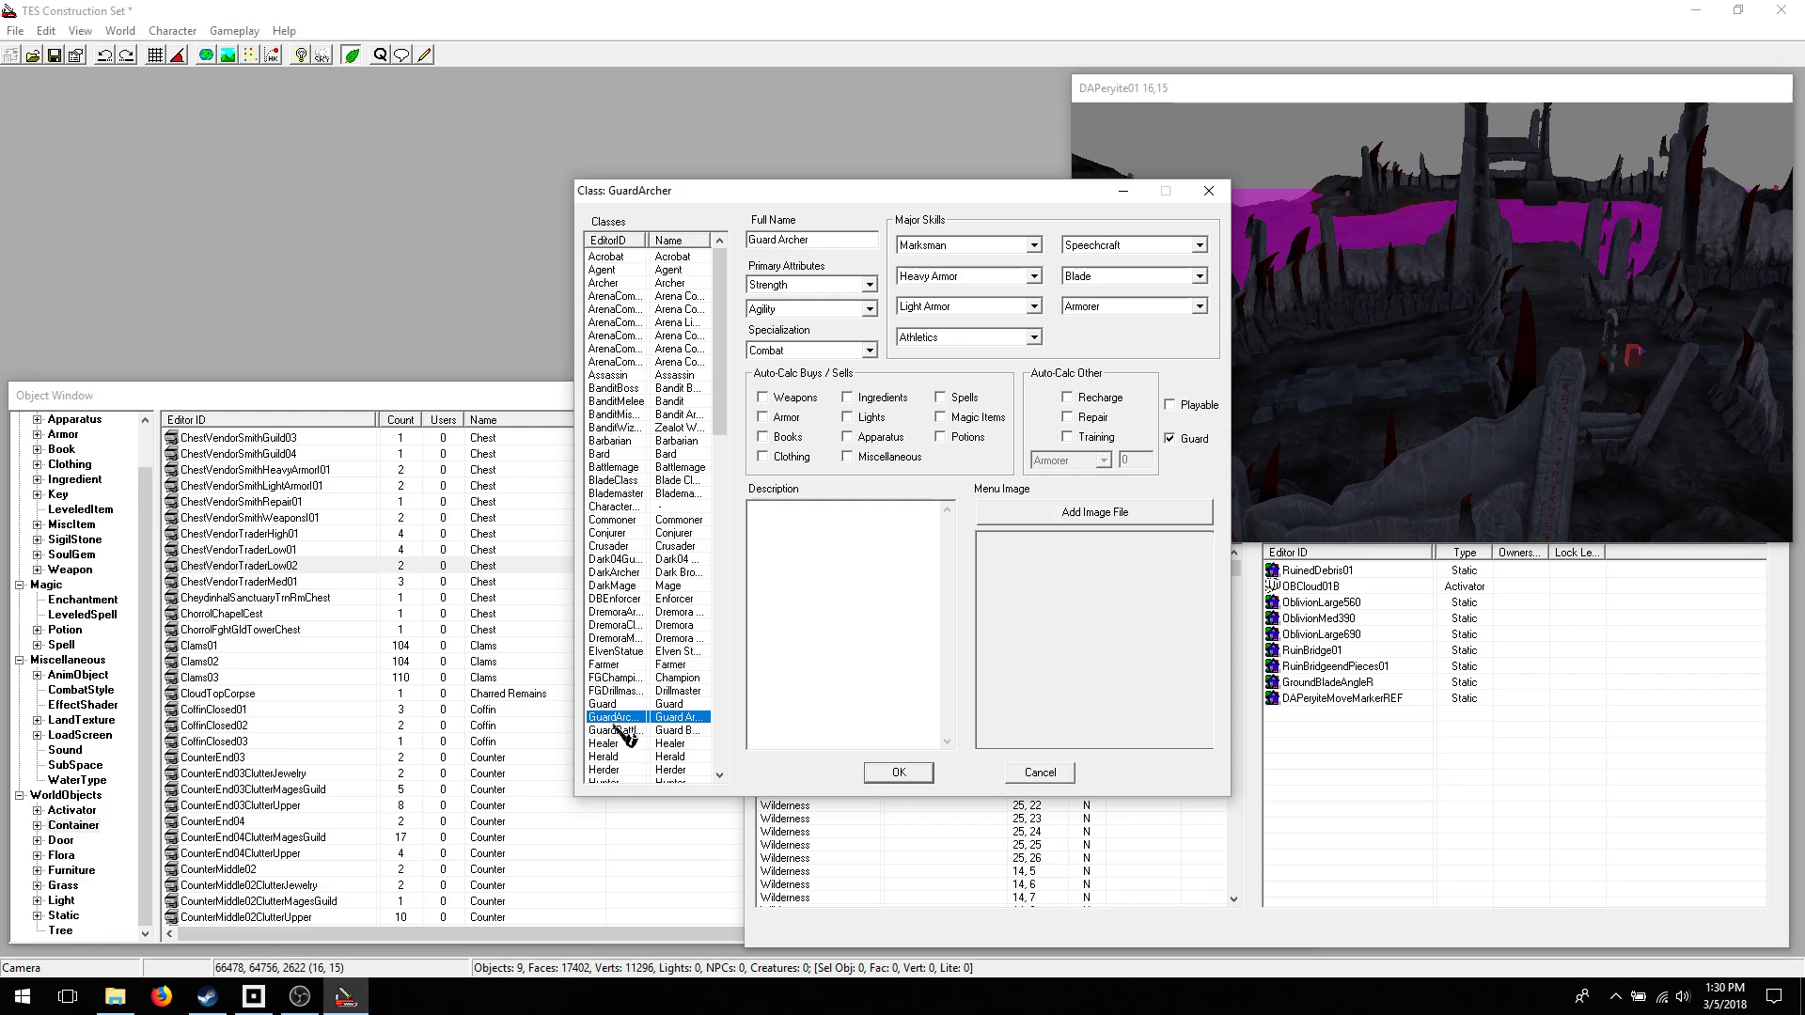
- Review DarkMage, Battlemage, BanditBoss and ArenaCombatantMagic, then cancel the Class editor
left_click(623, 587)
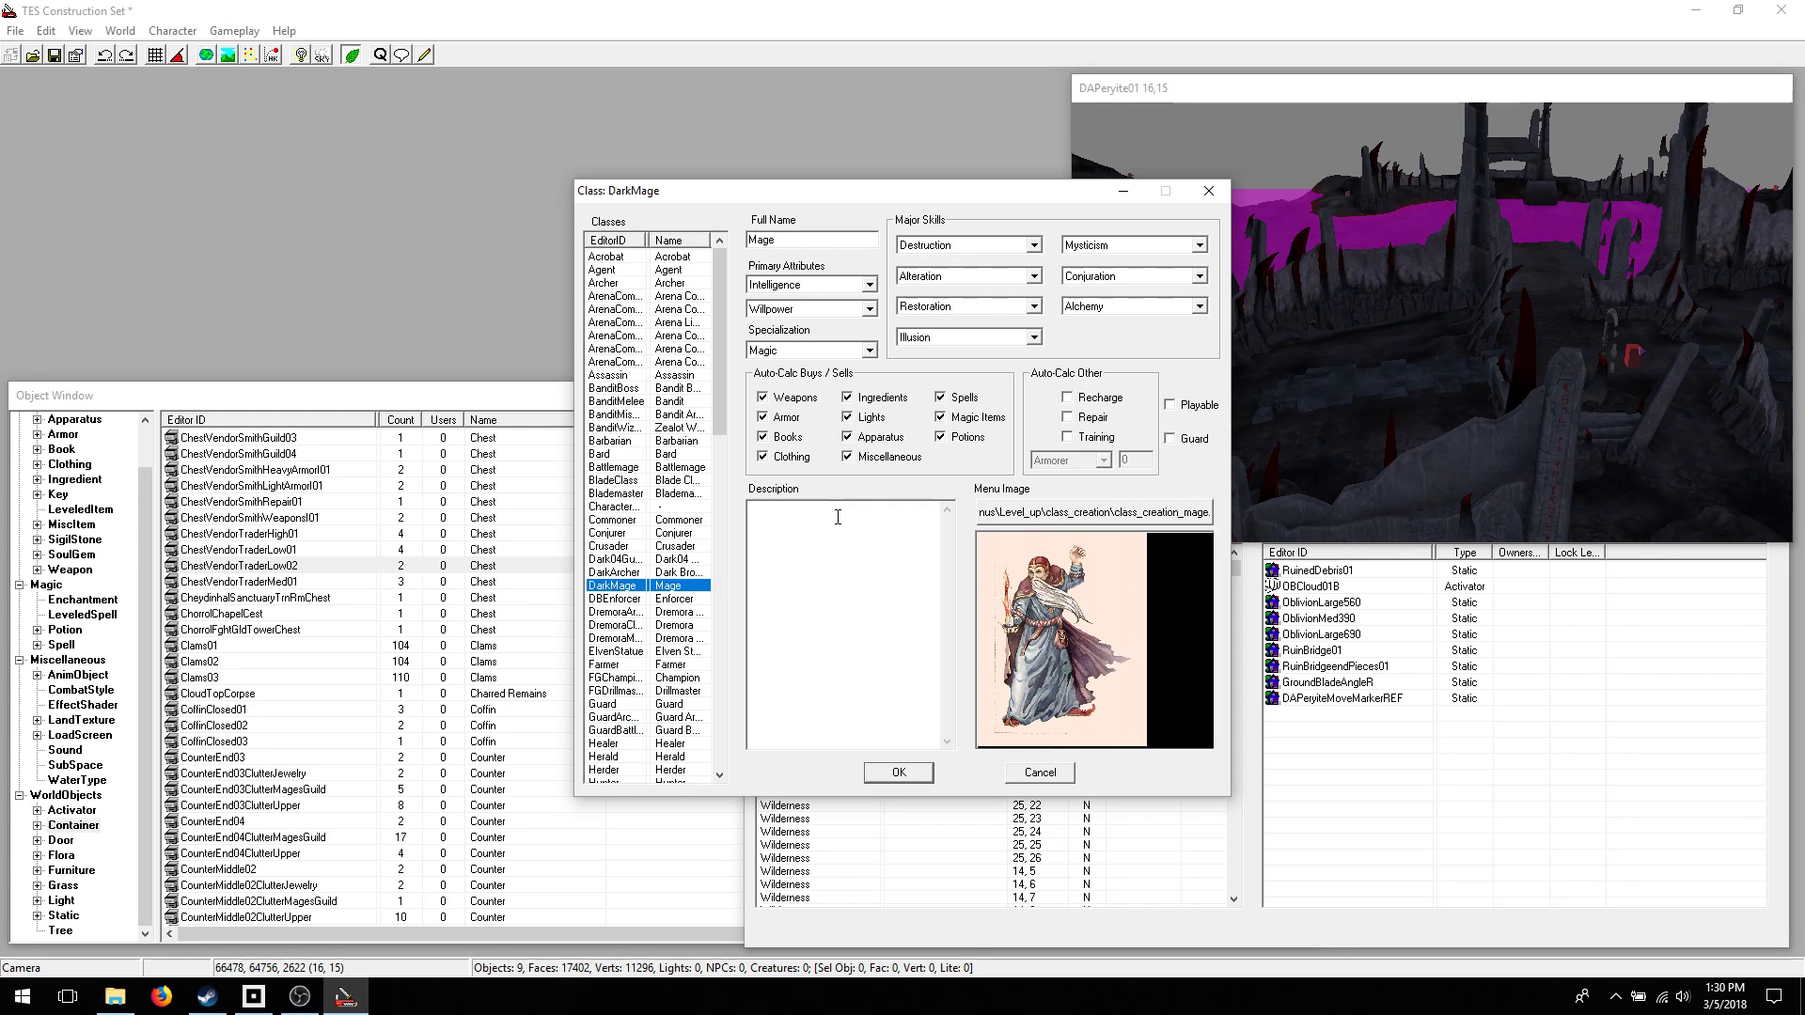
left_click(658, 467)
left_click(653, 388)
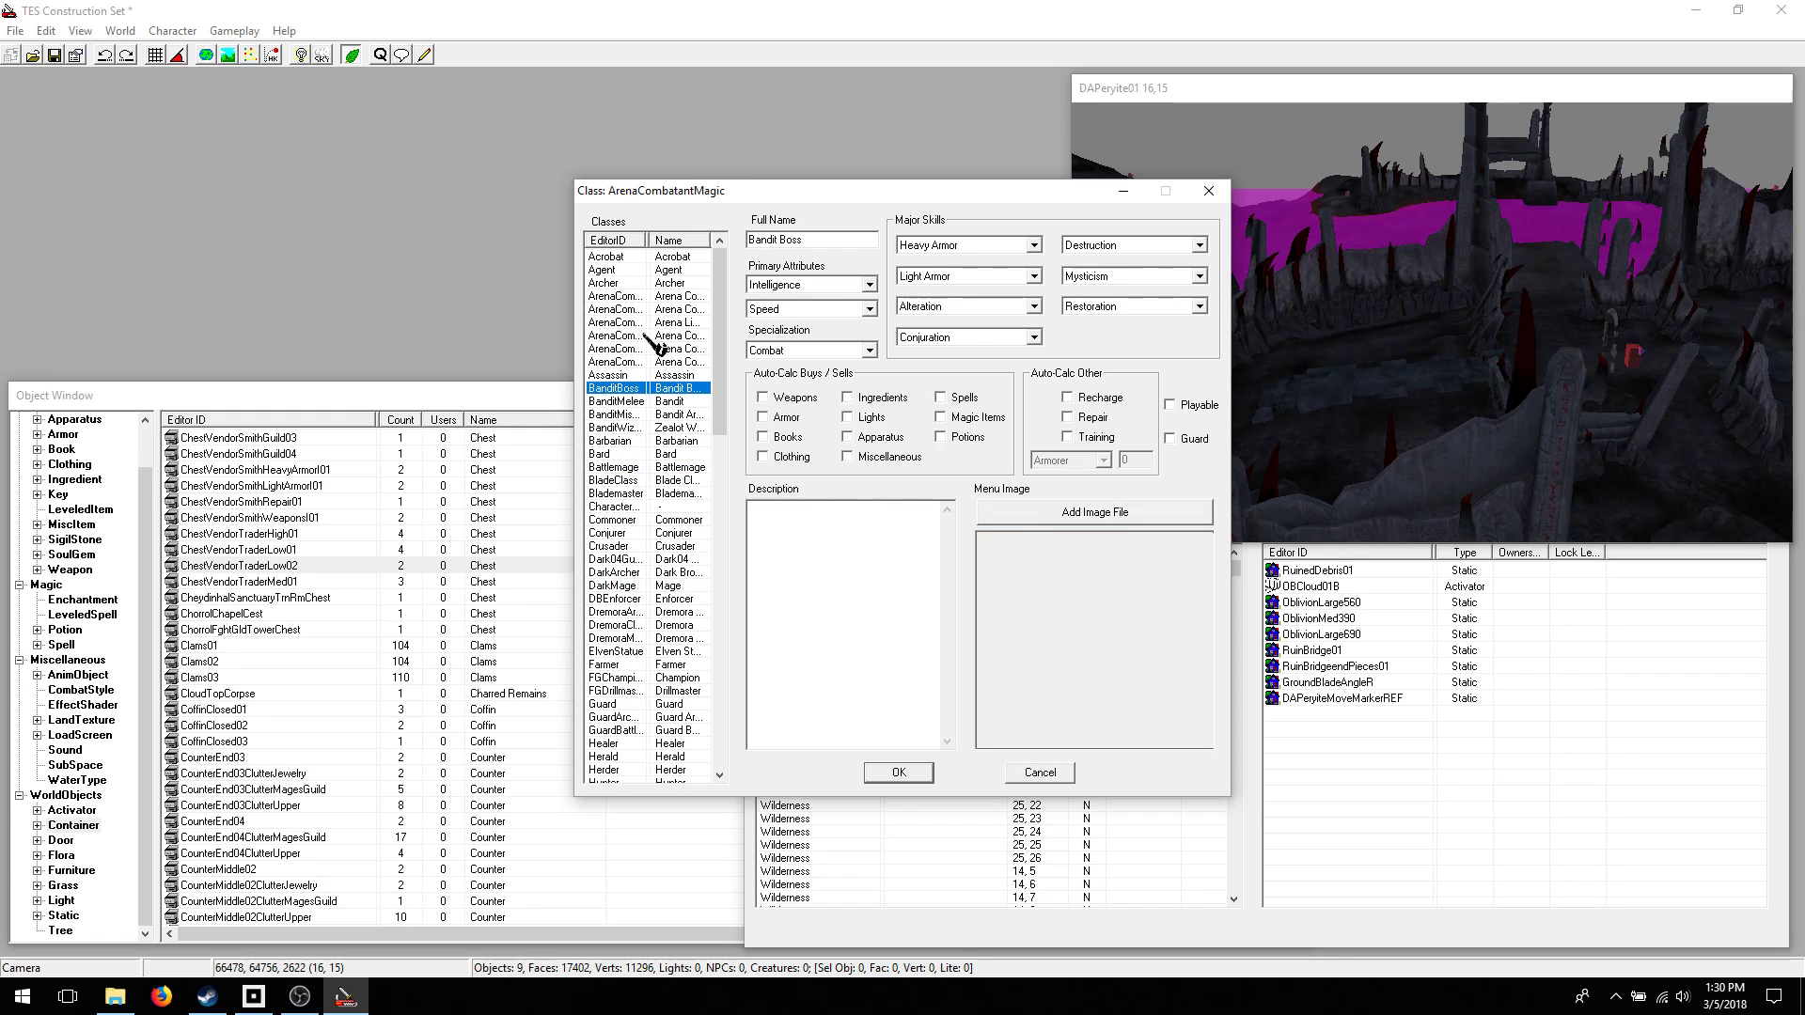
left_click(648, 336)
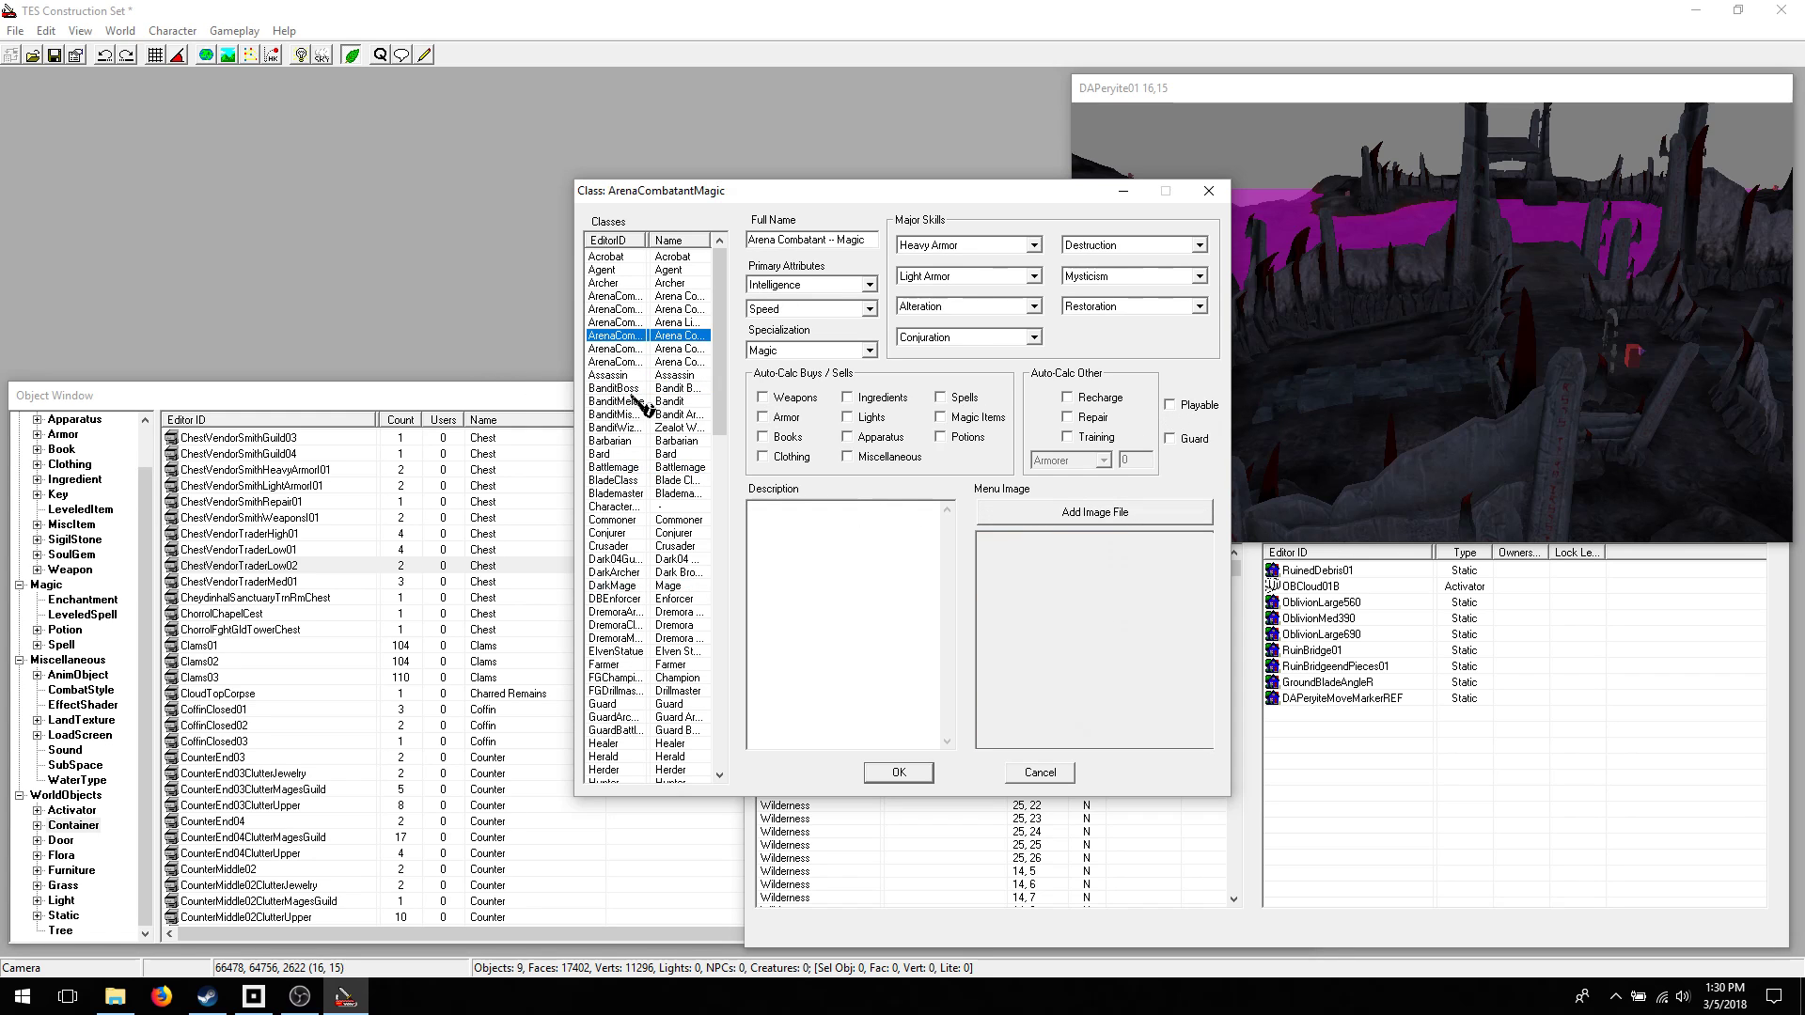
left_click(1034, 775)
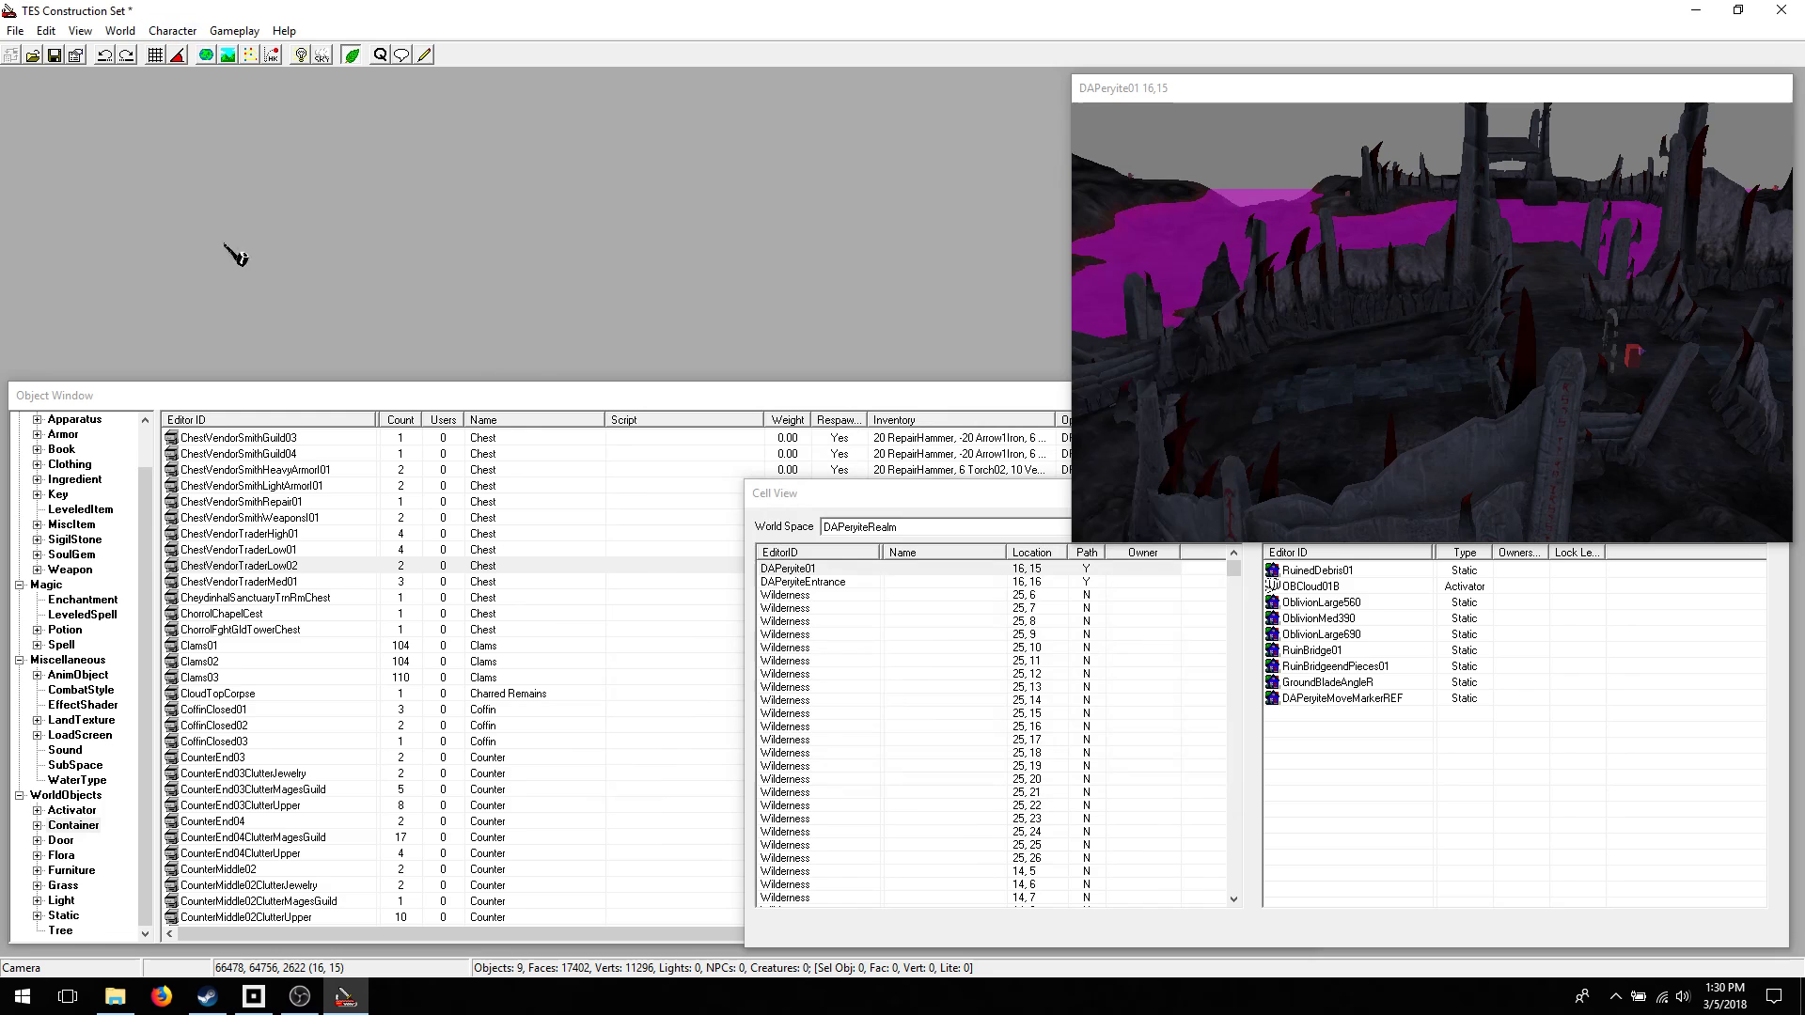
- Collapse the WorldObjects, Miscellaneous, Magic and Items categories in the Object Window
left_click(19, 796)
left_click(19, 705)
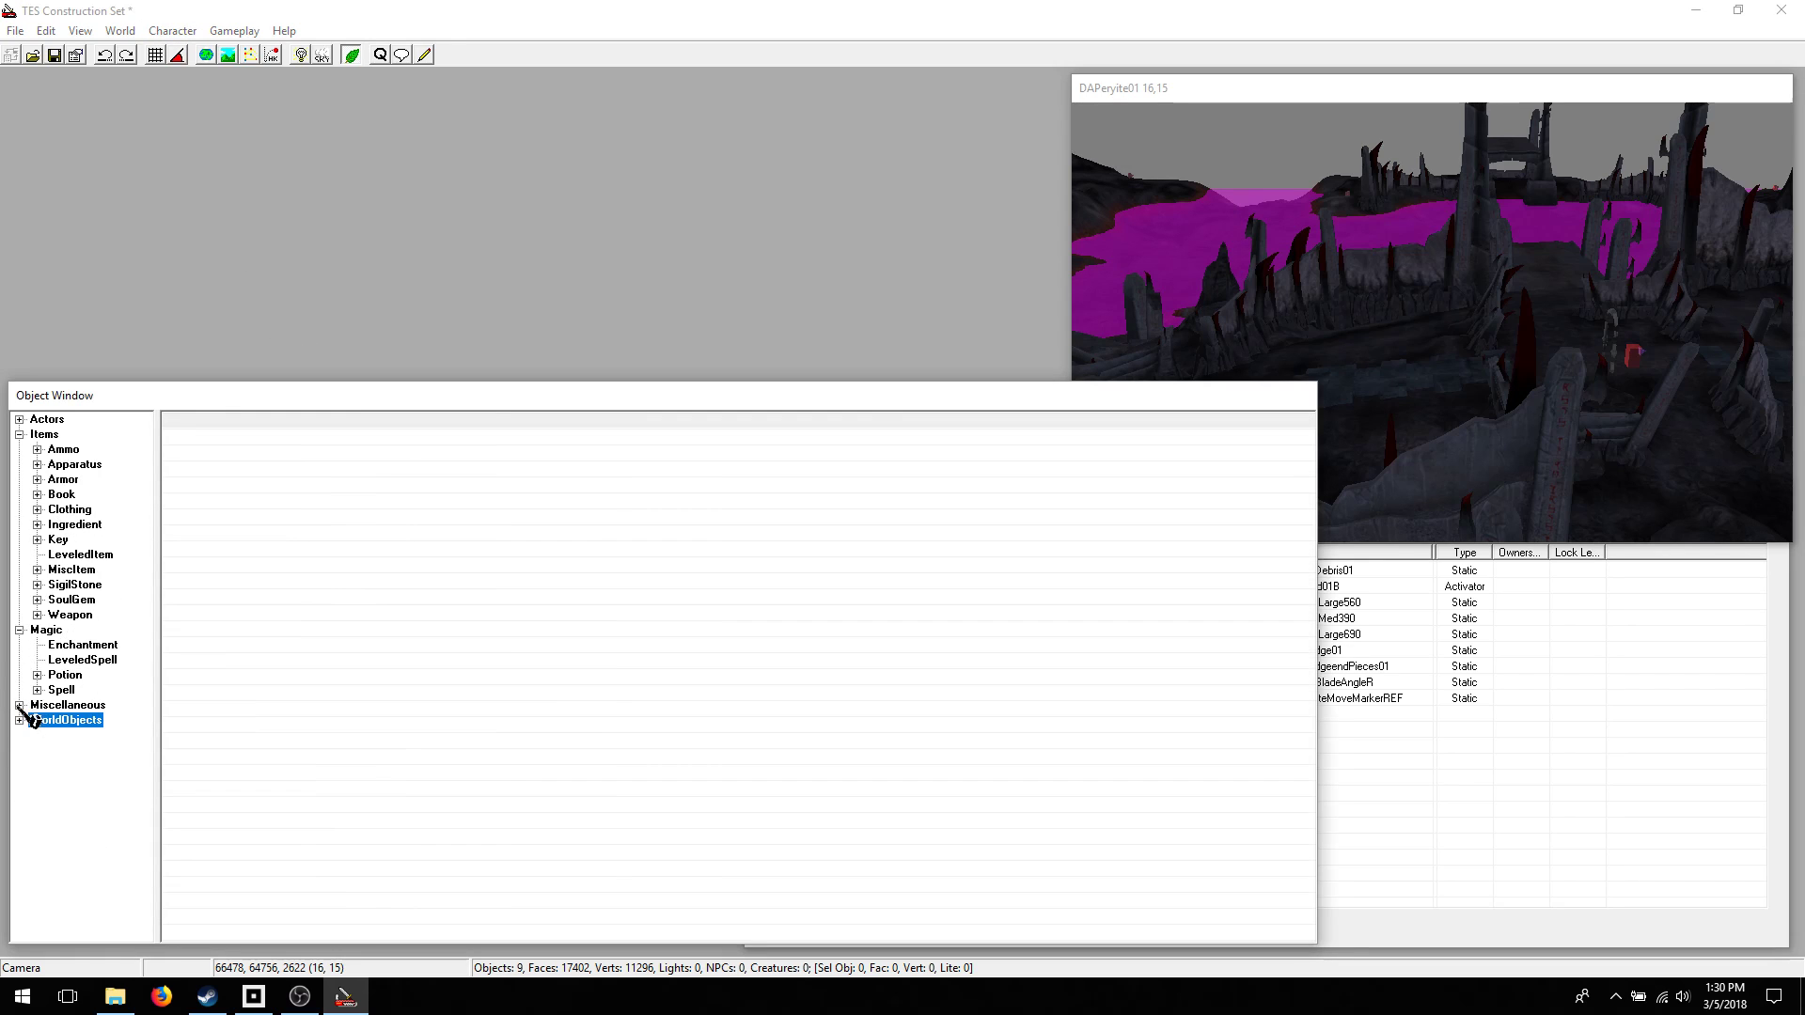
left_click(18, 629)
left_click(19, 434)
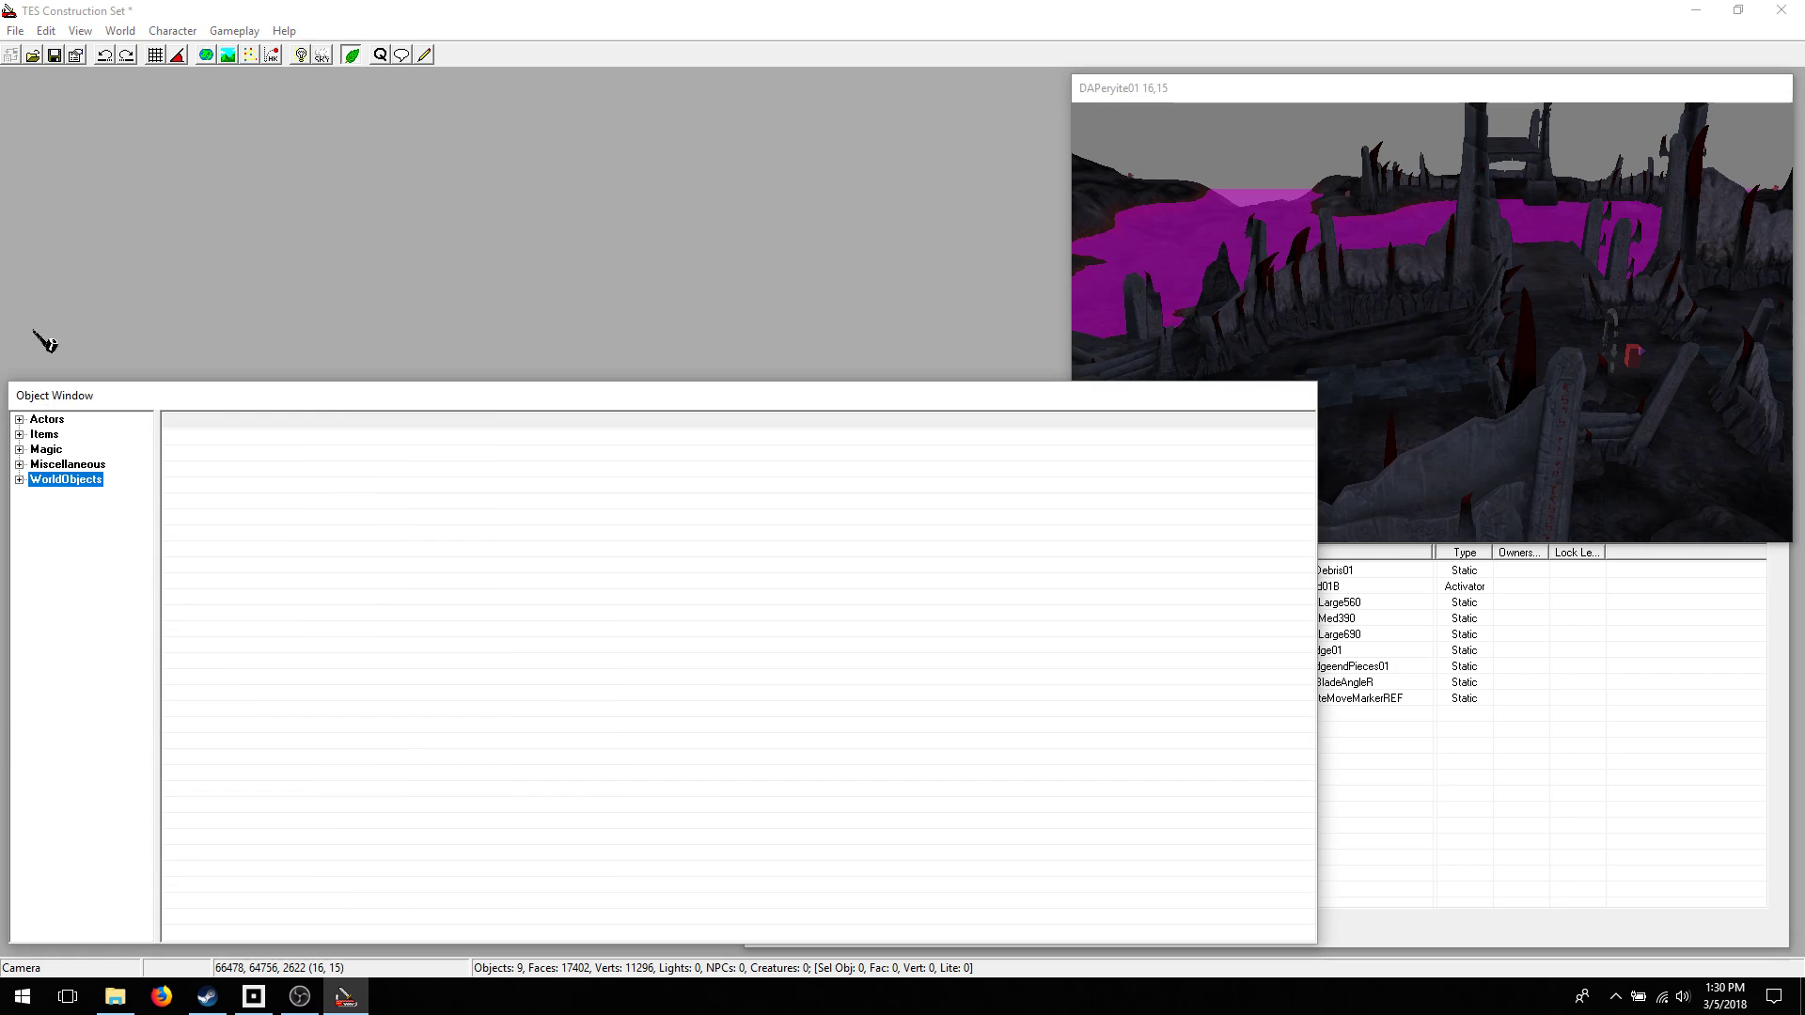
- Save the plugin under the file name example in the Select Target Plugin dialog
left_click(64, 55)
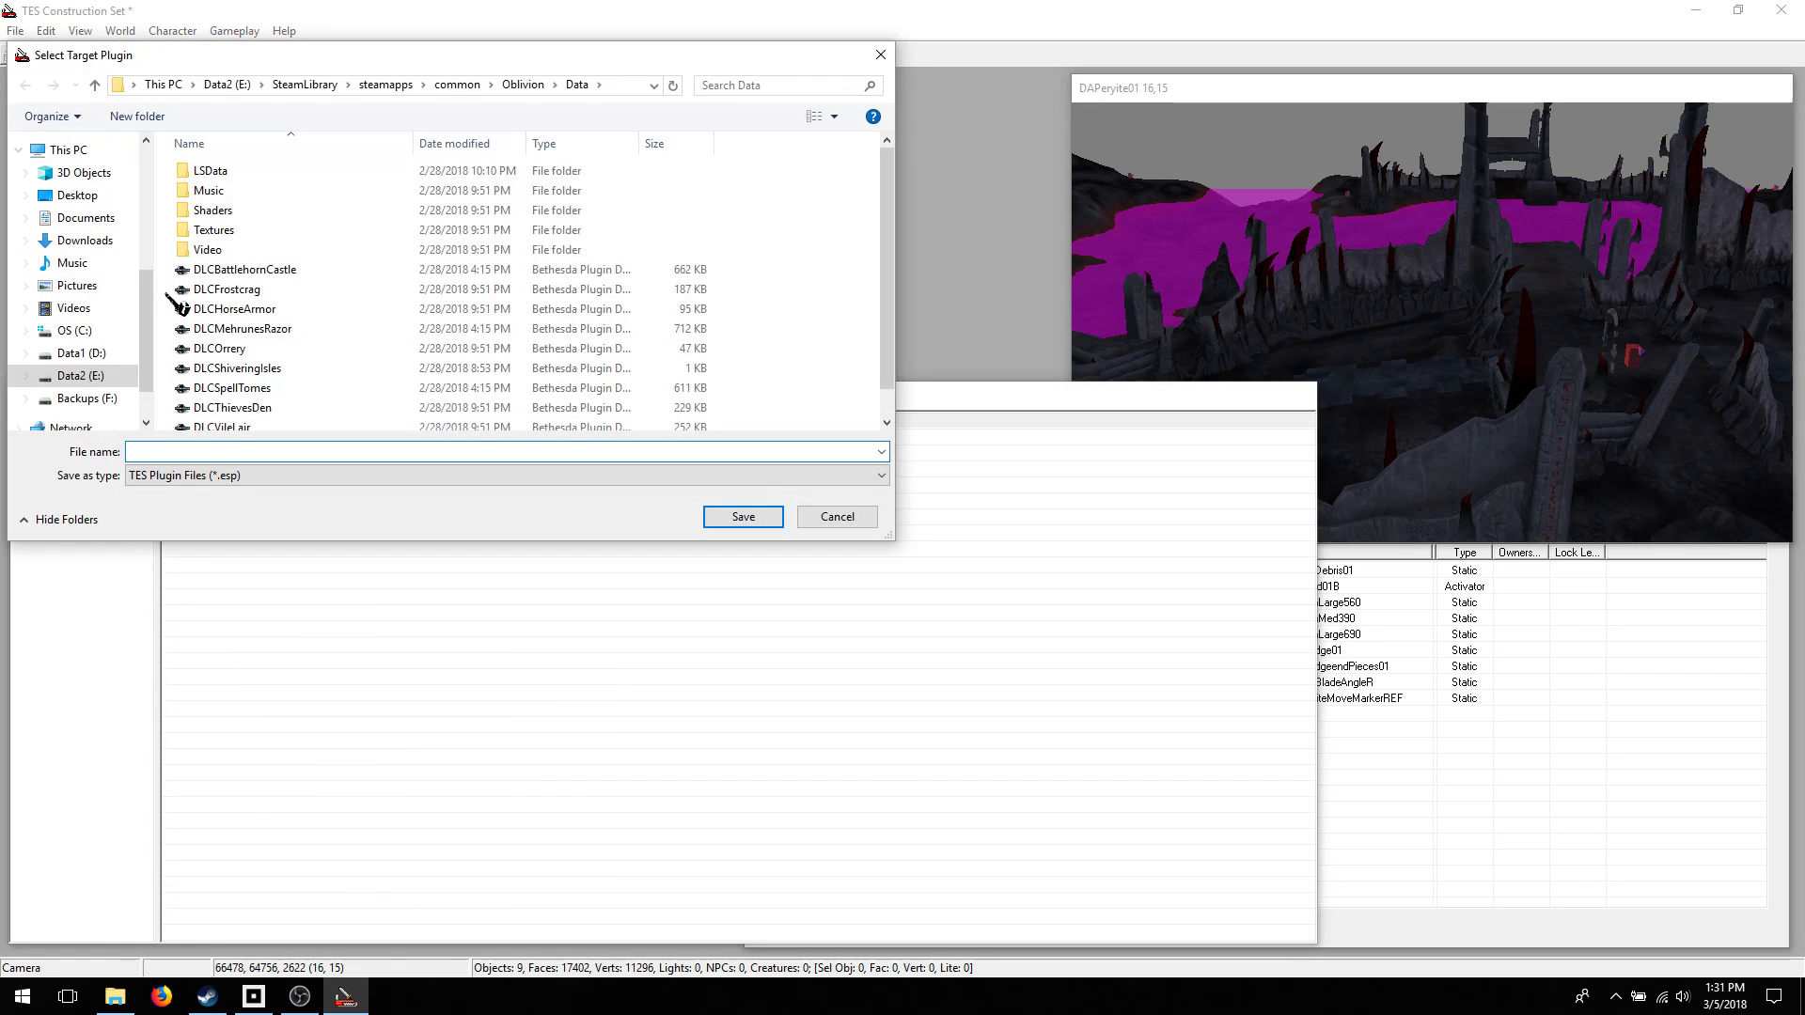
scroll(273, 374, "down", 1)
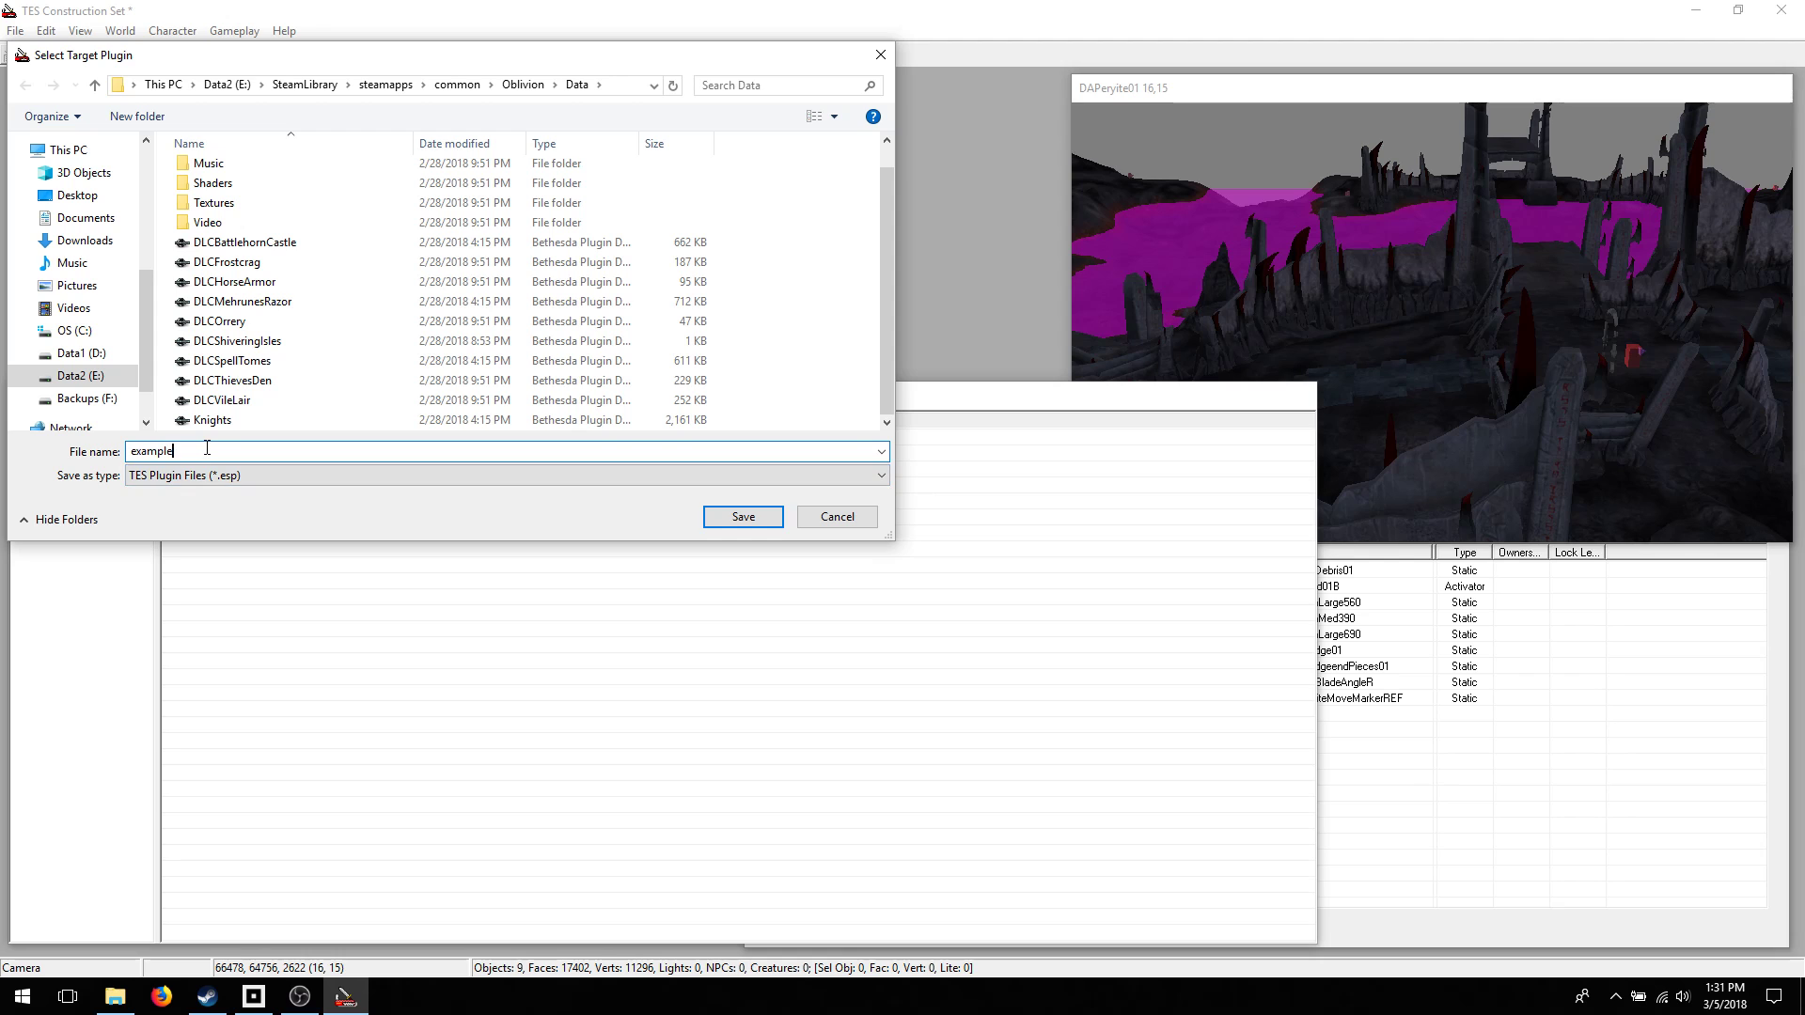
left_click(742, 518)
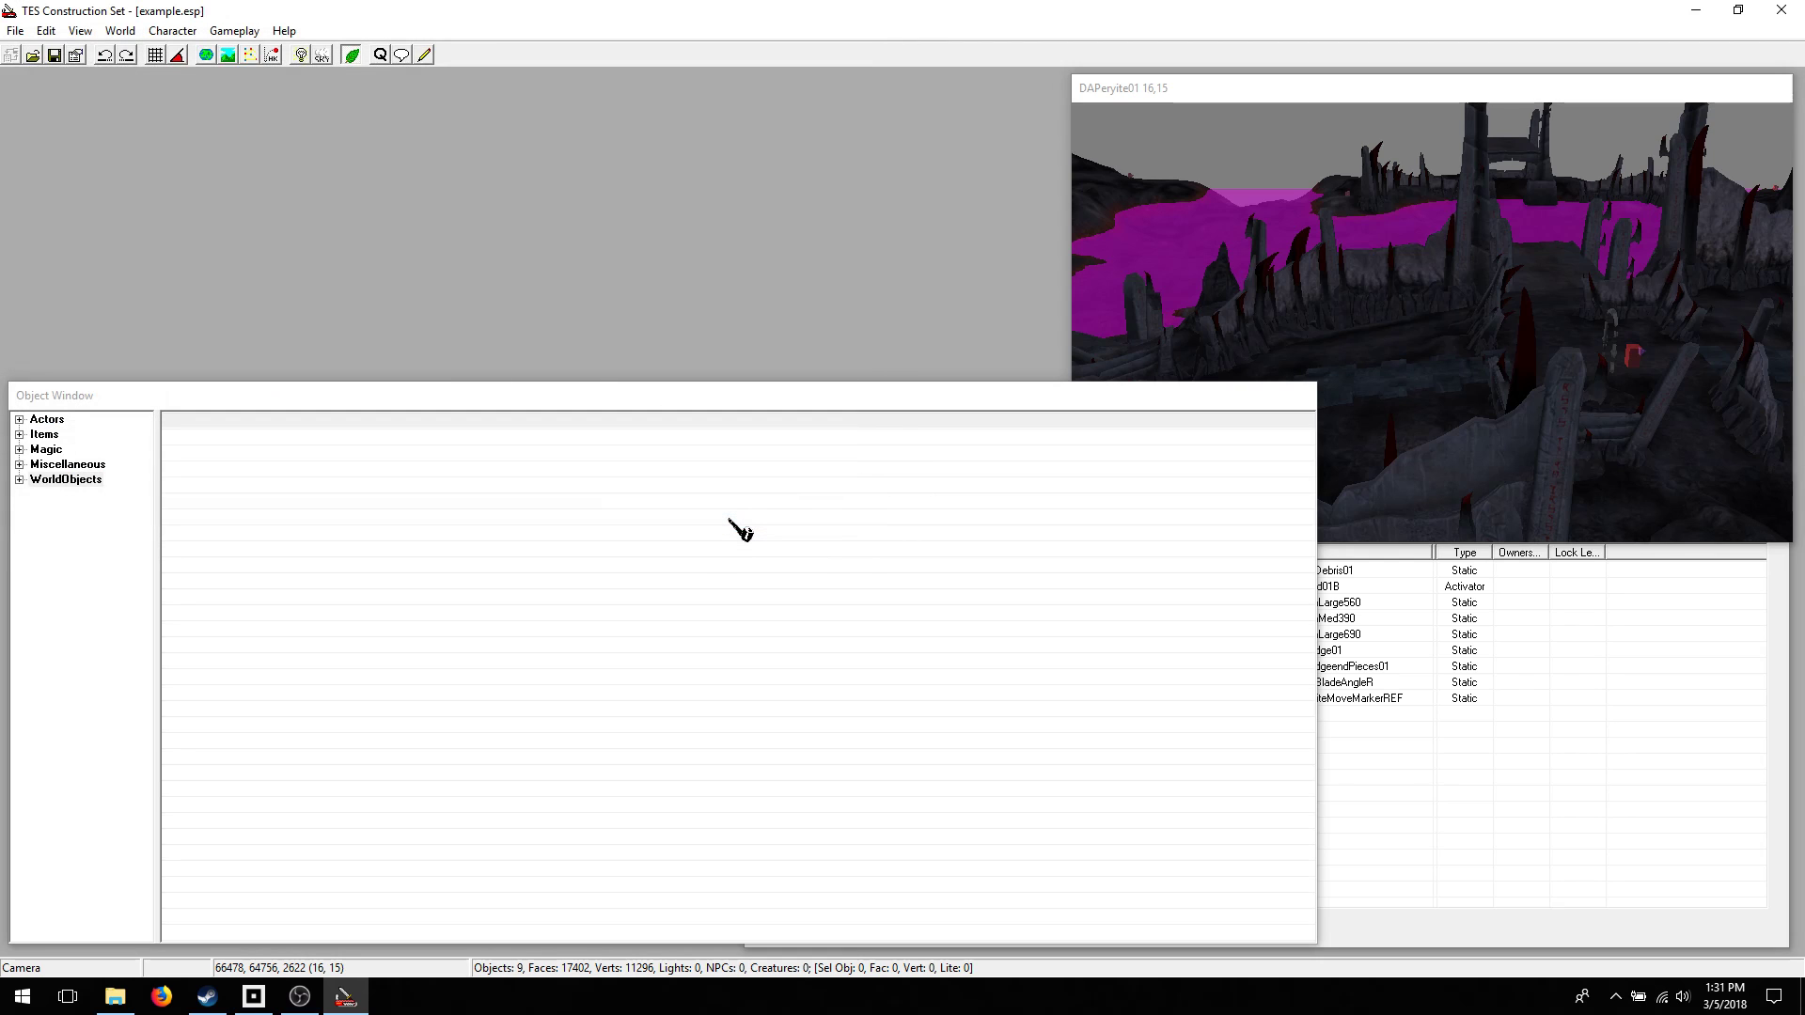